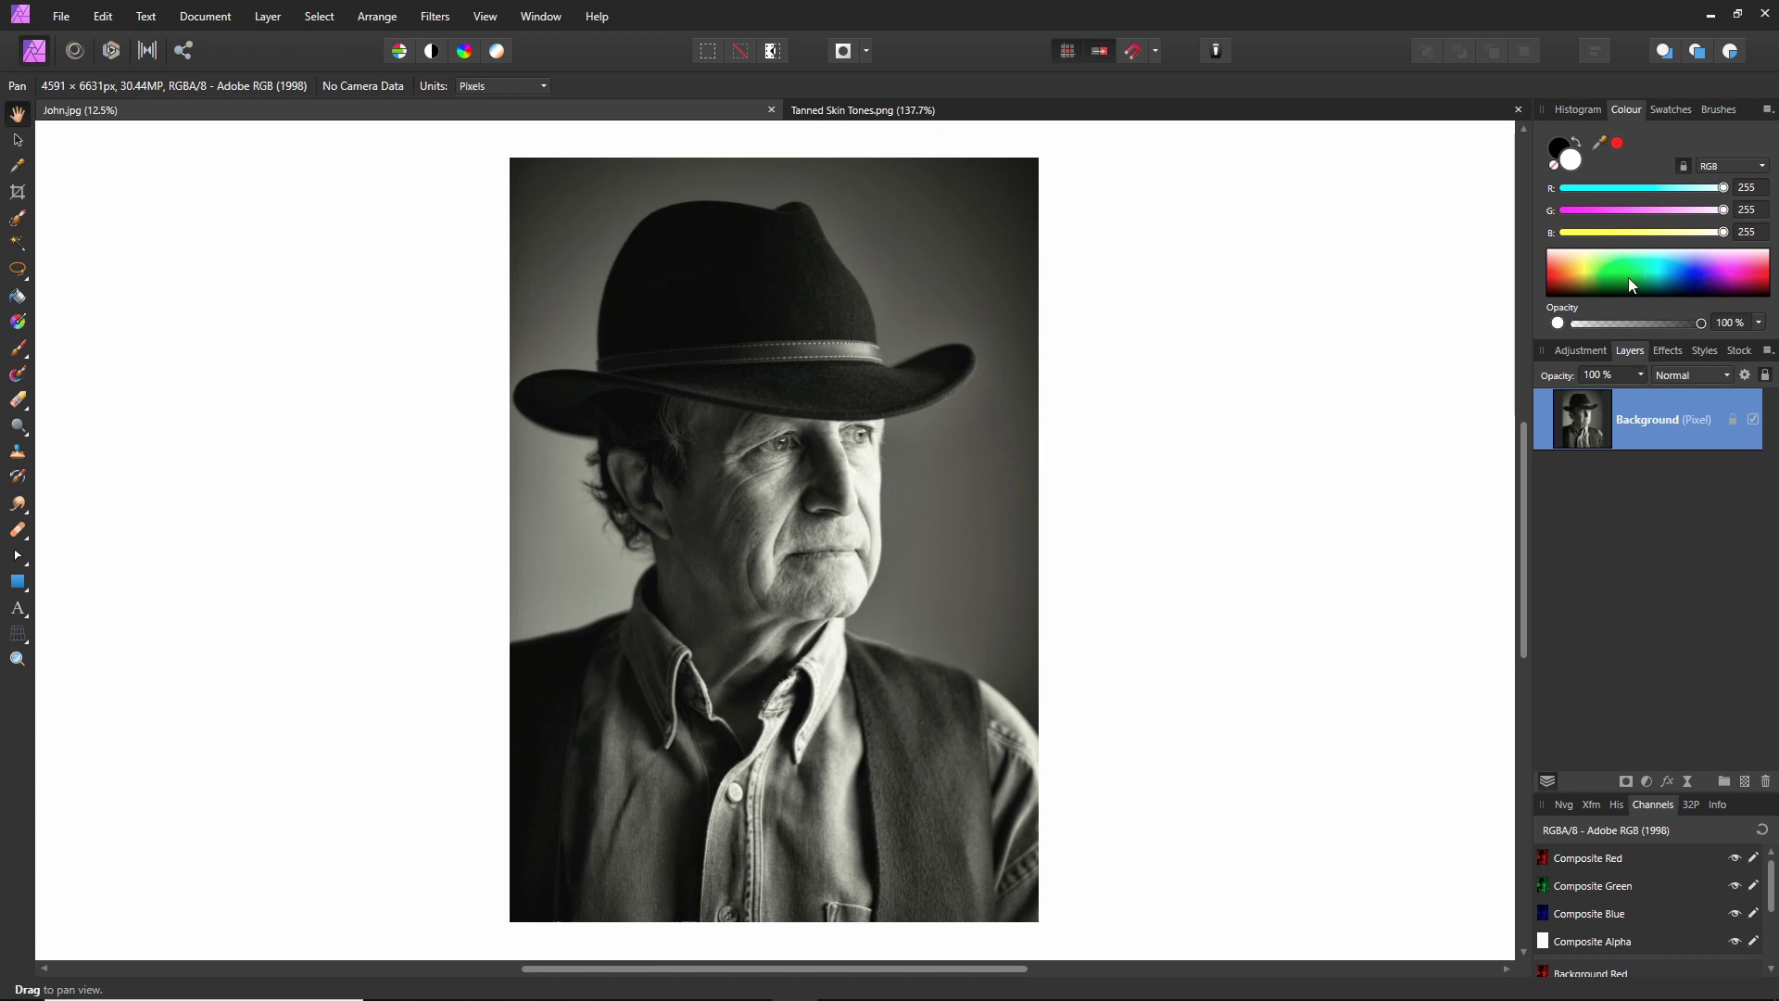
- Try a blue fill colour and reset the colours to the default black and white
click(1690, 269)
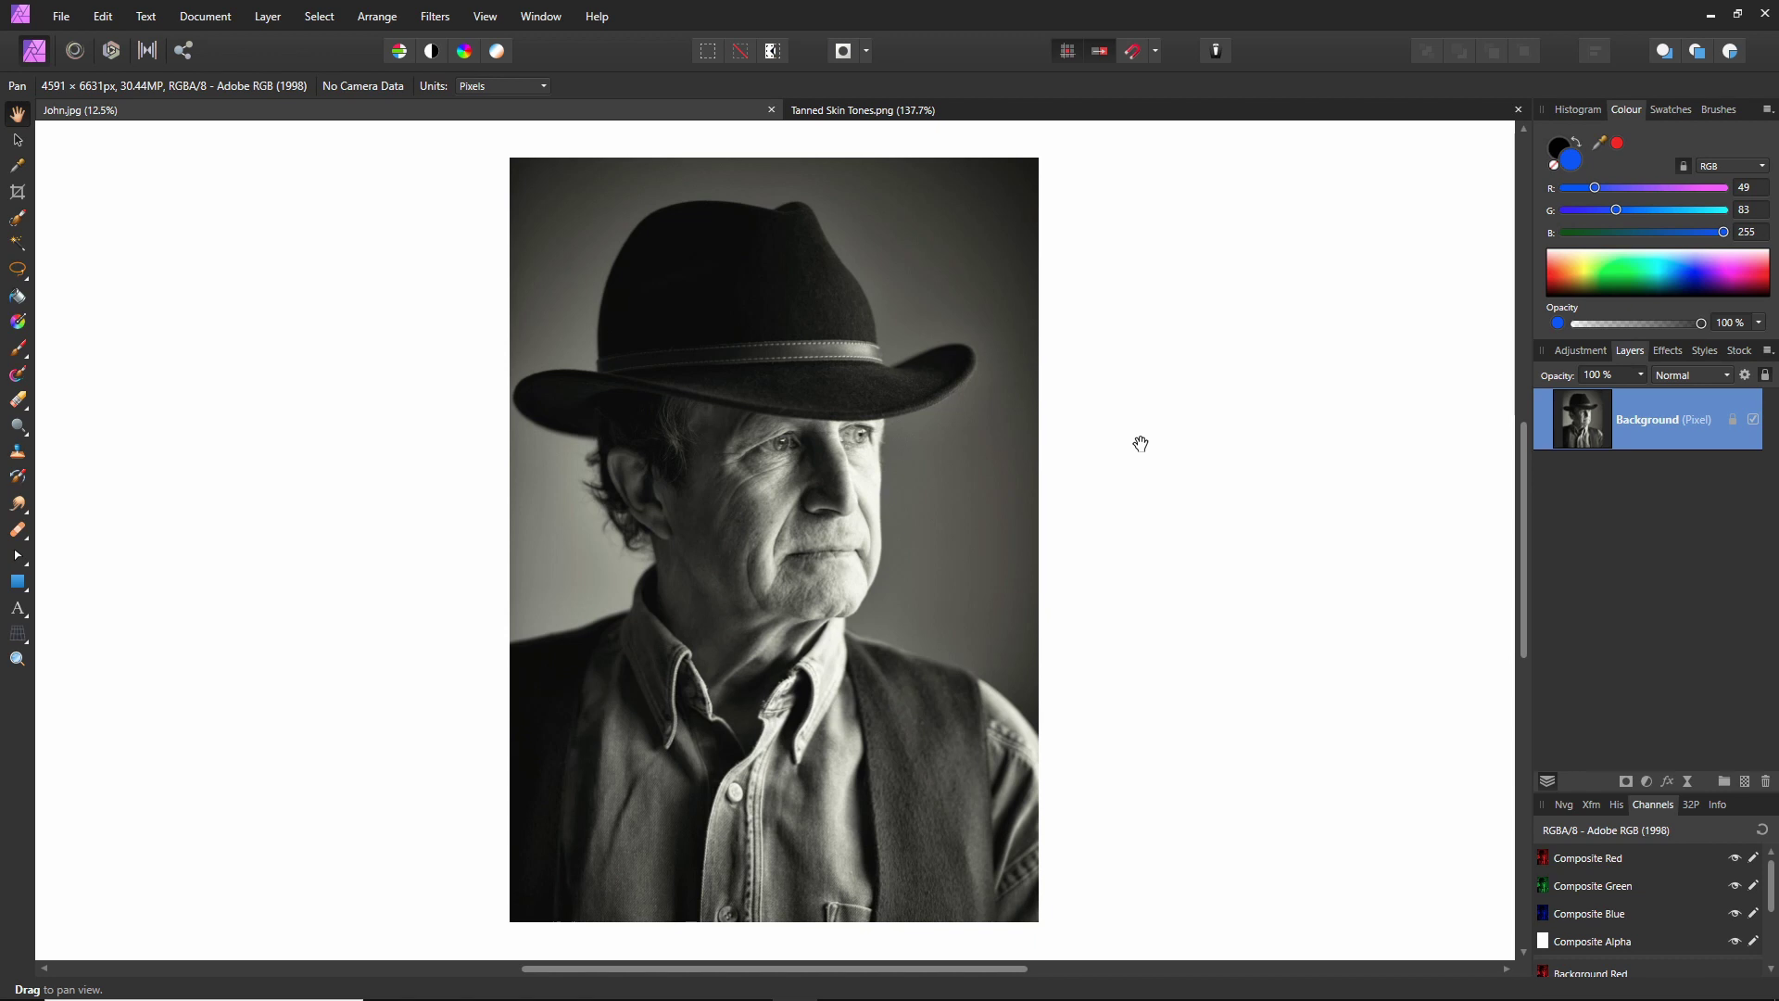
key(d)
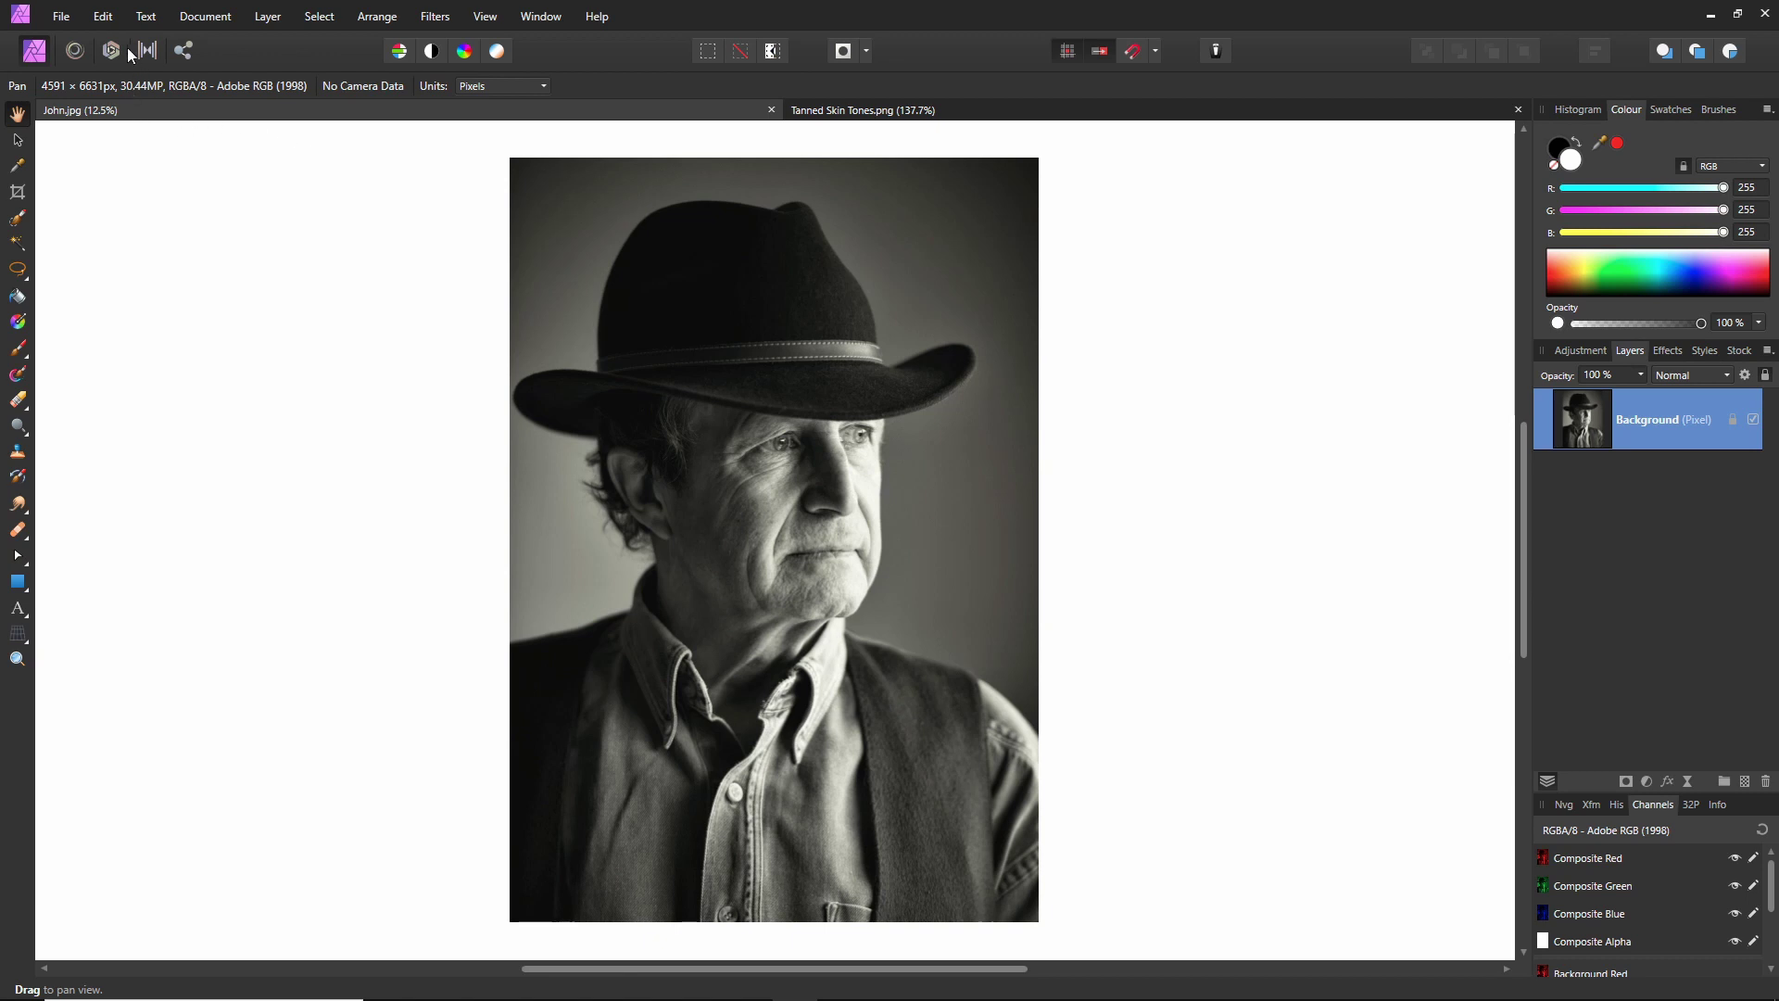
- Look up the shortcut for Set Fill to Black and White among the Photo persona's Miscellaneous keyboard shortcuts
click(111, 20)
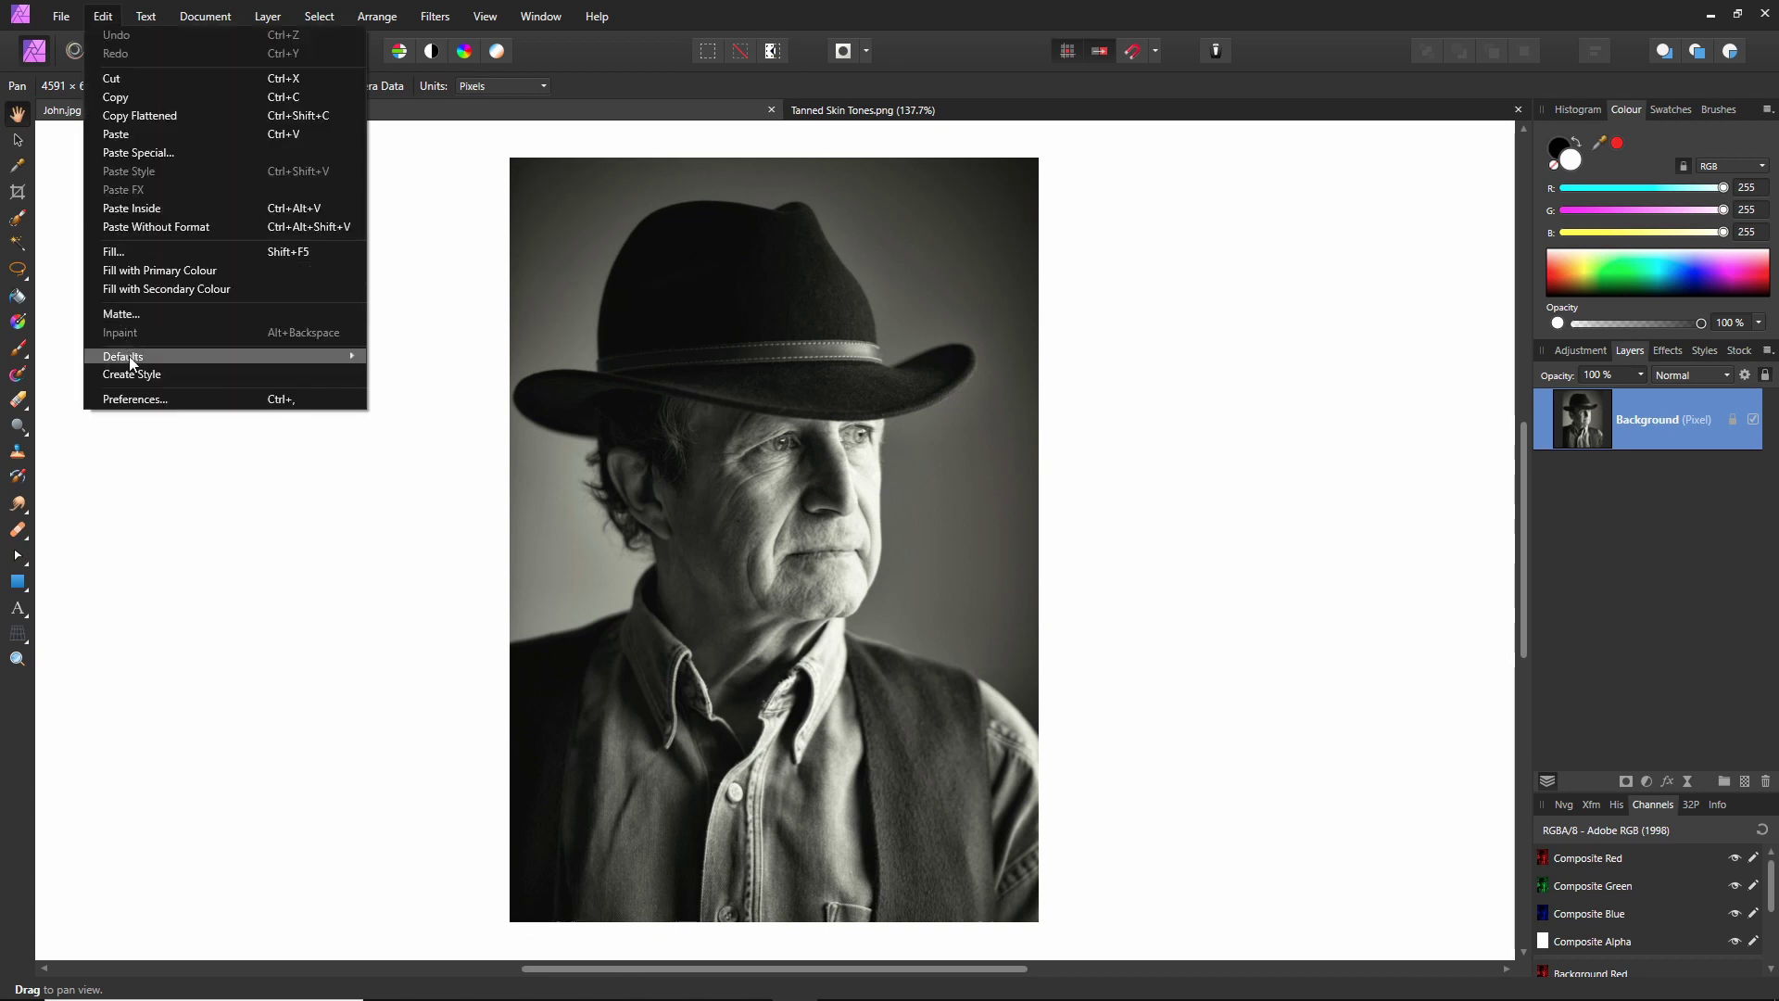
click(141, 397)
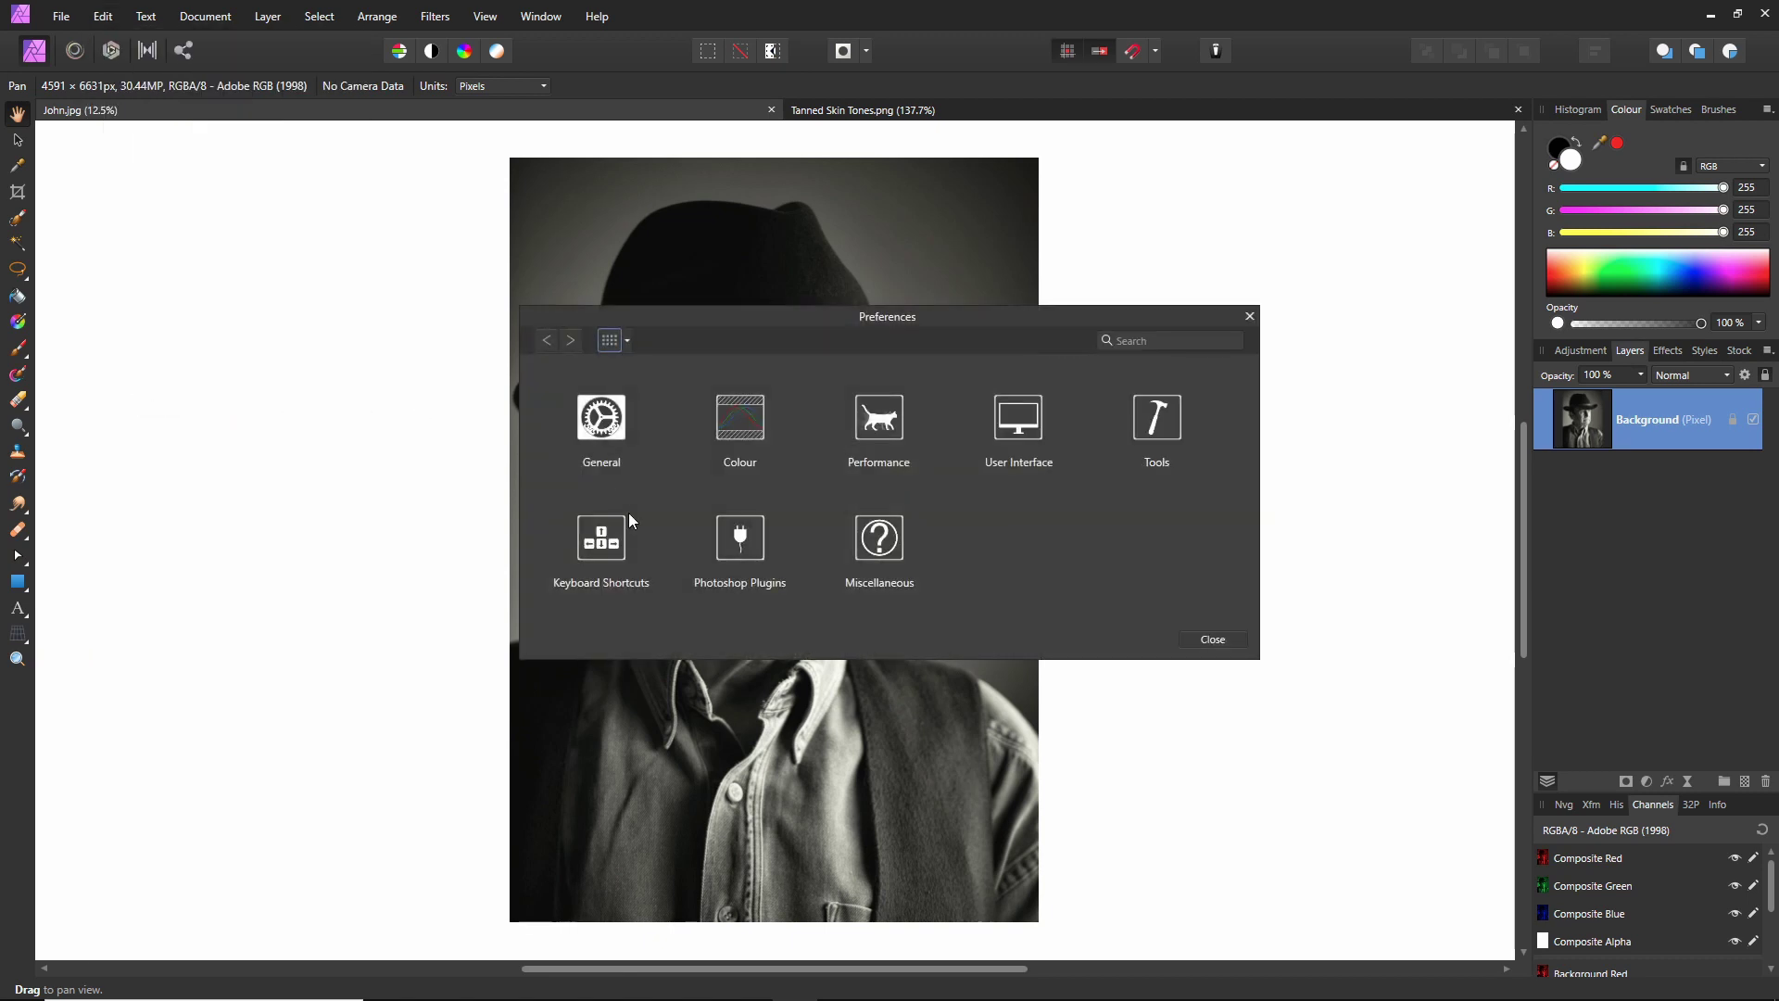
click(605, 548)
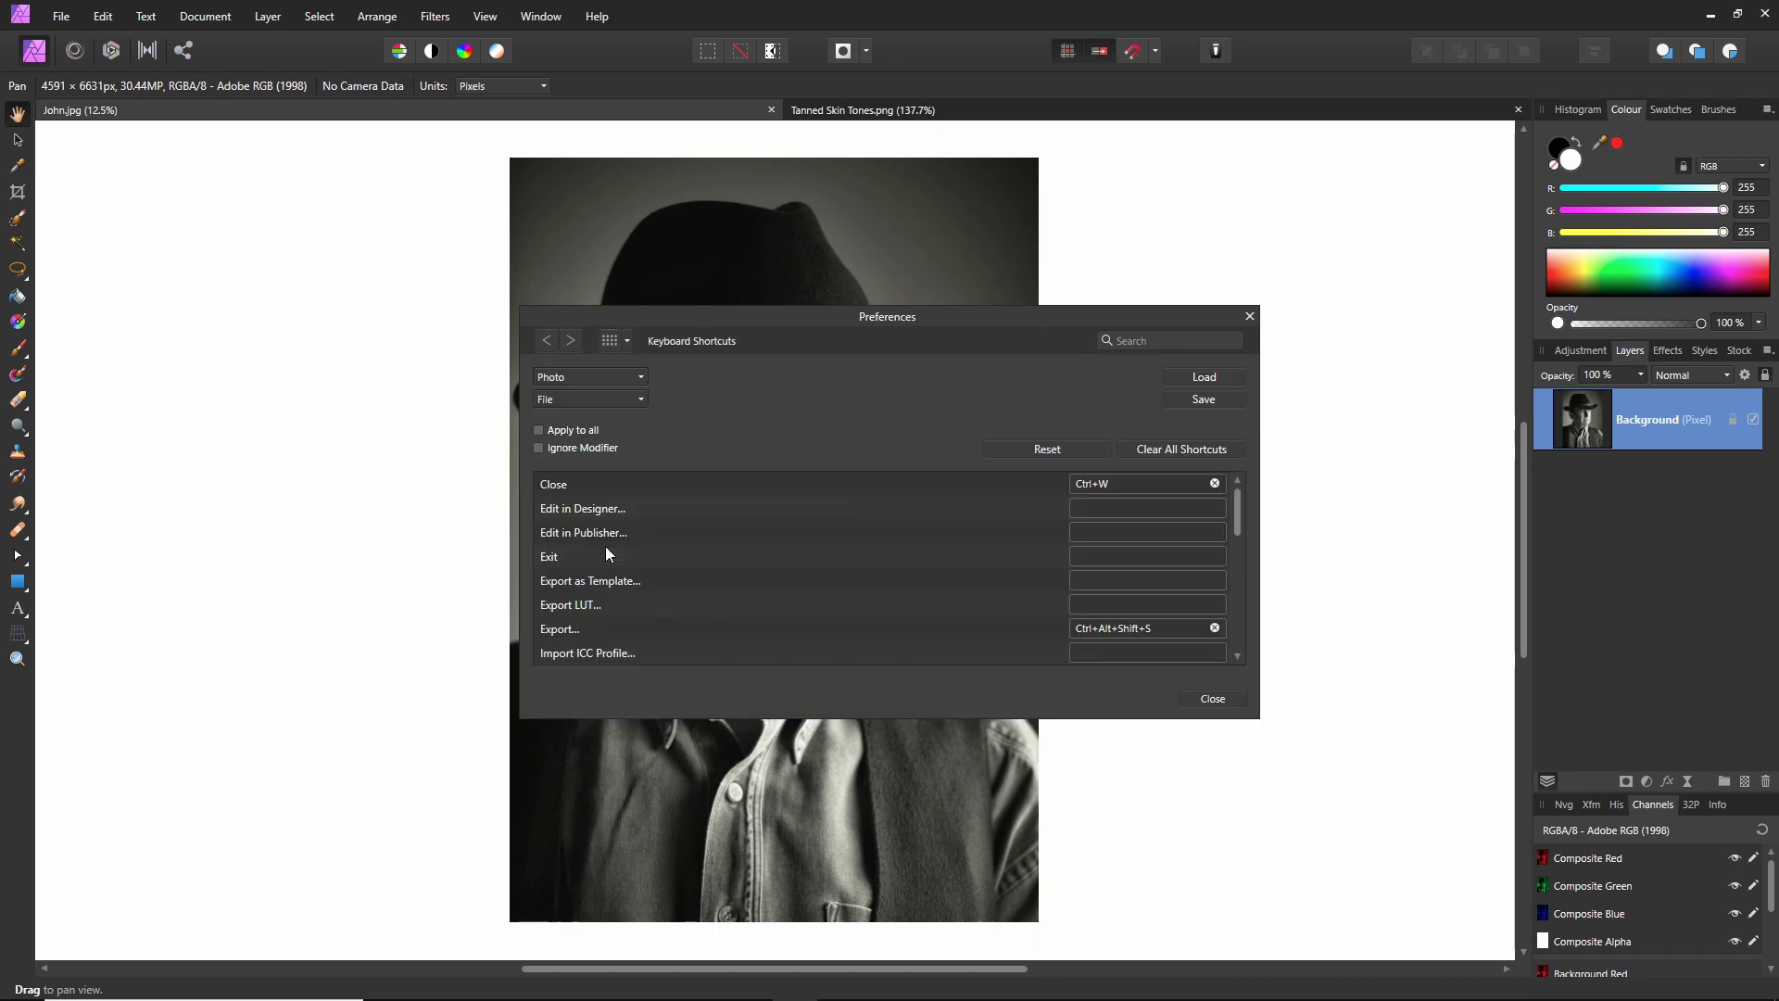
click(642, 399)
scroll(686, 480, down, 8)
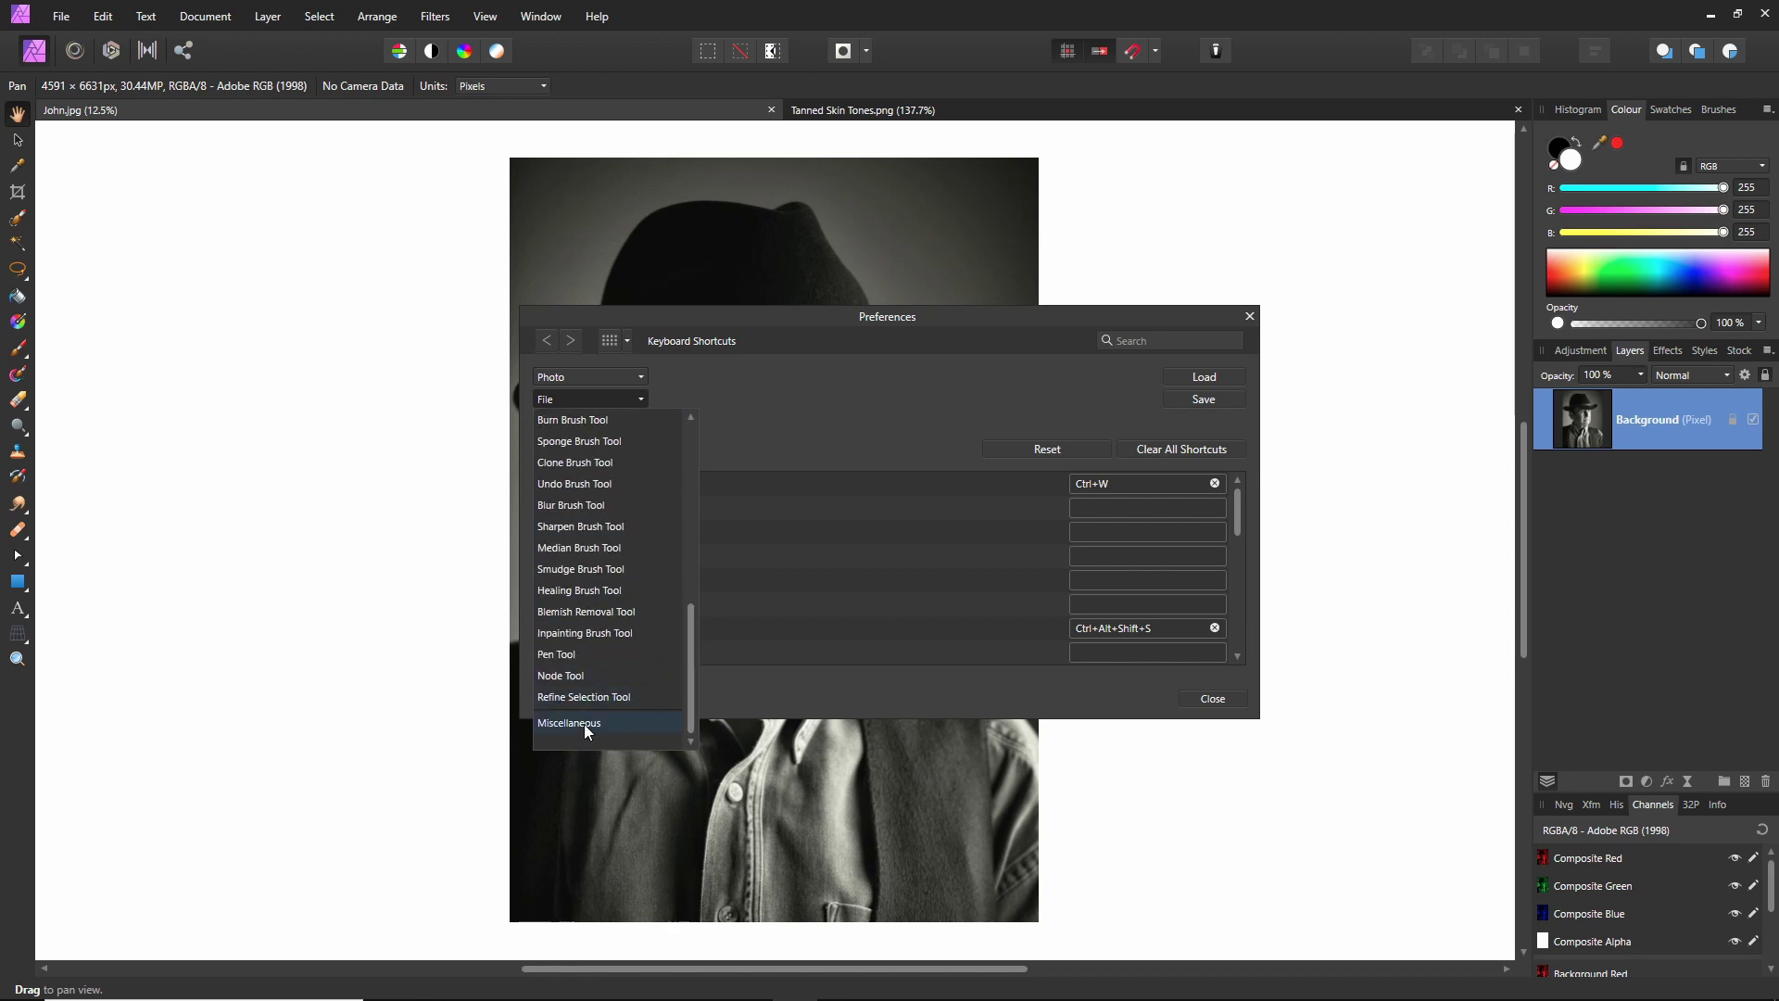
click(583, 724)
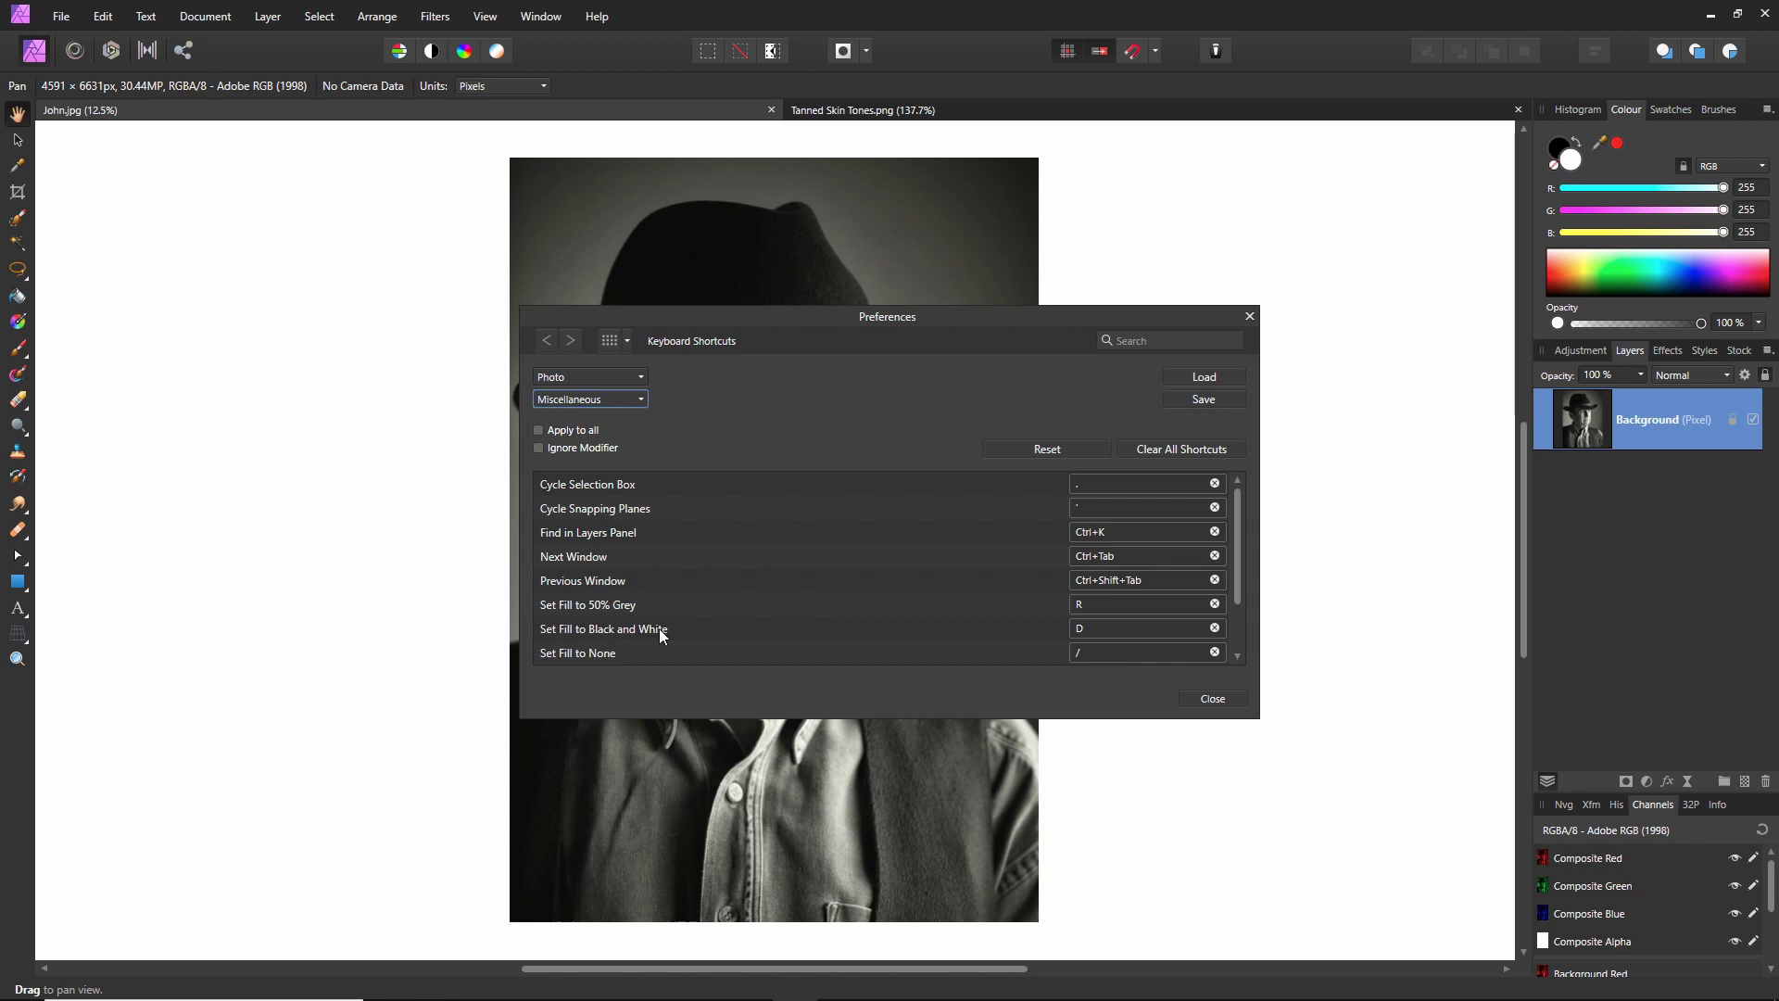
click(1102, 630)
click(1220, 699)
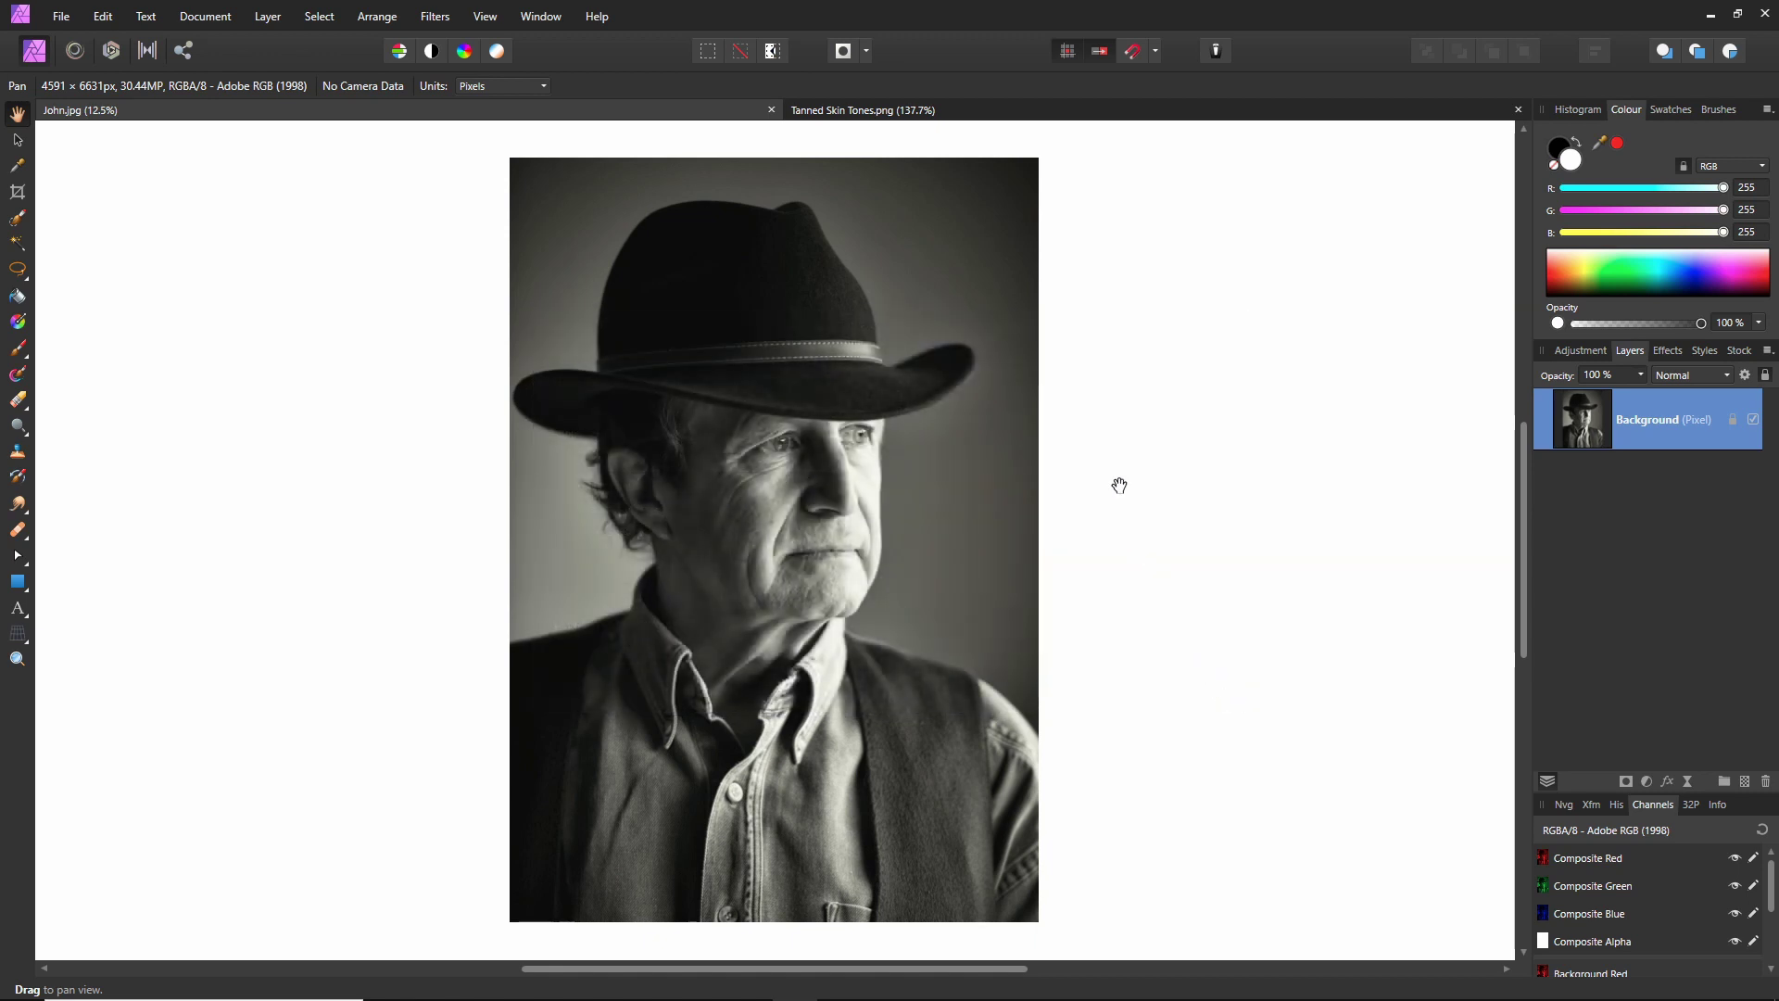
- Pick a darker blue fill, RGB 37, 0, 235, and restore the black and white defaults
click(1701, 276)
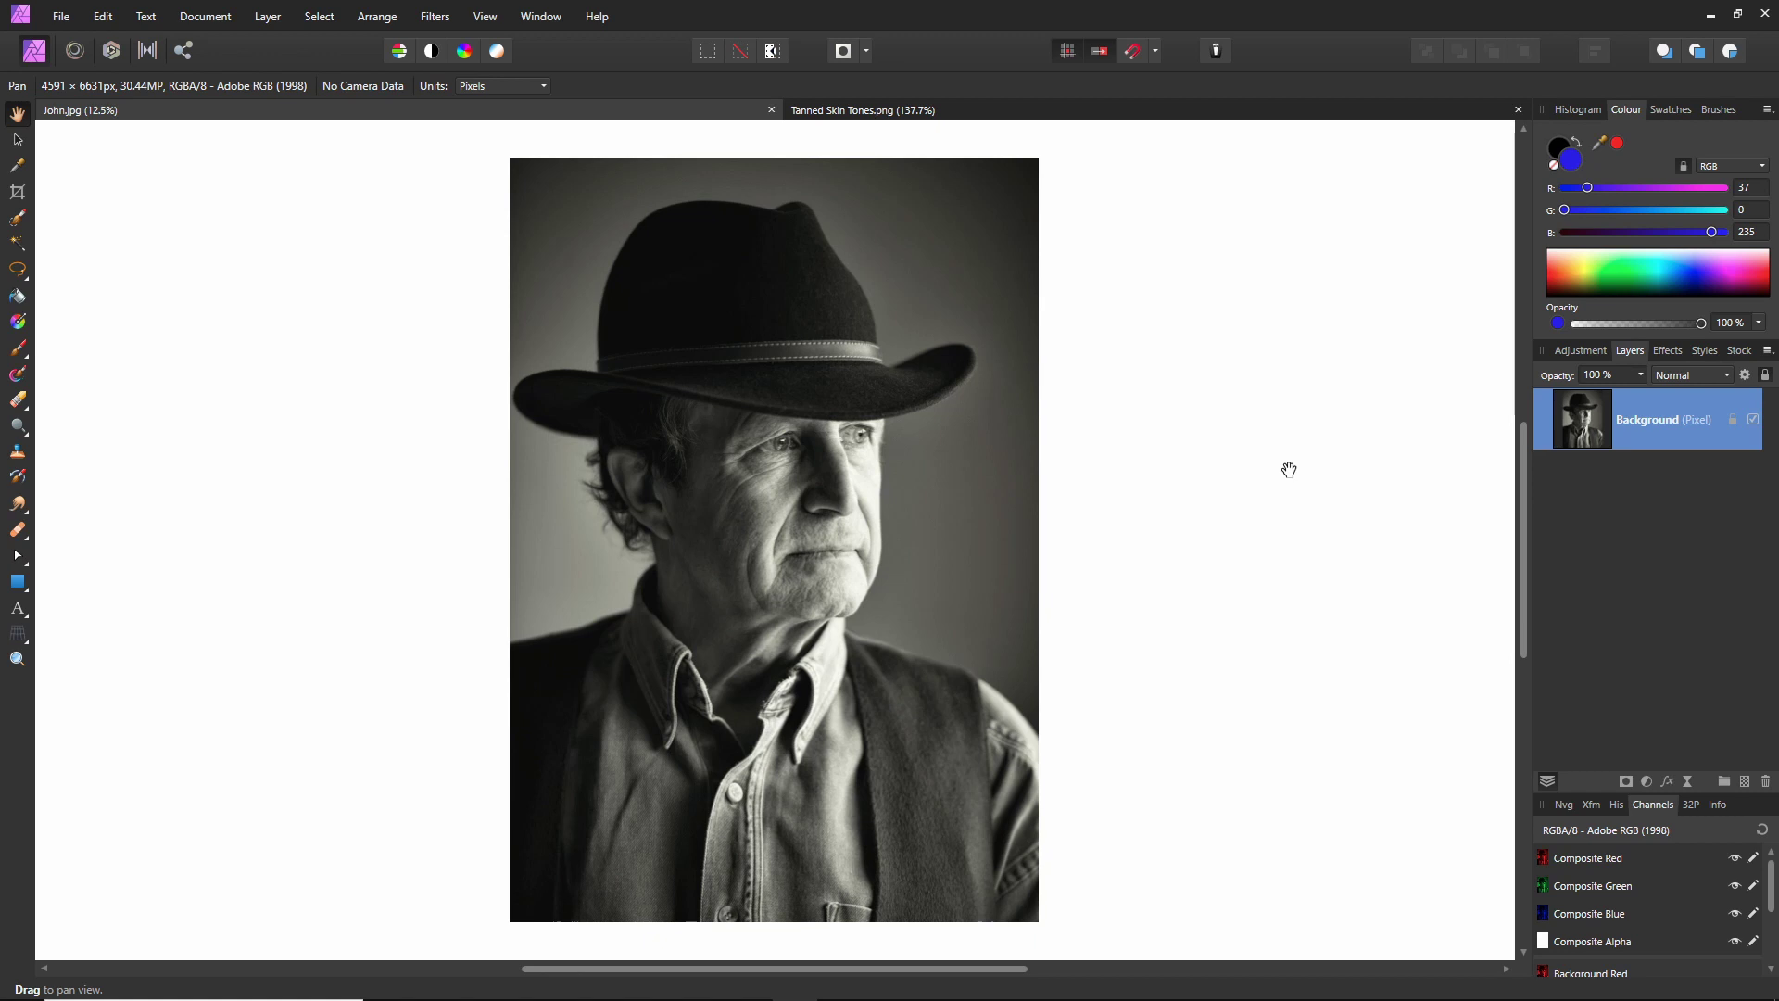
key(d)
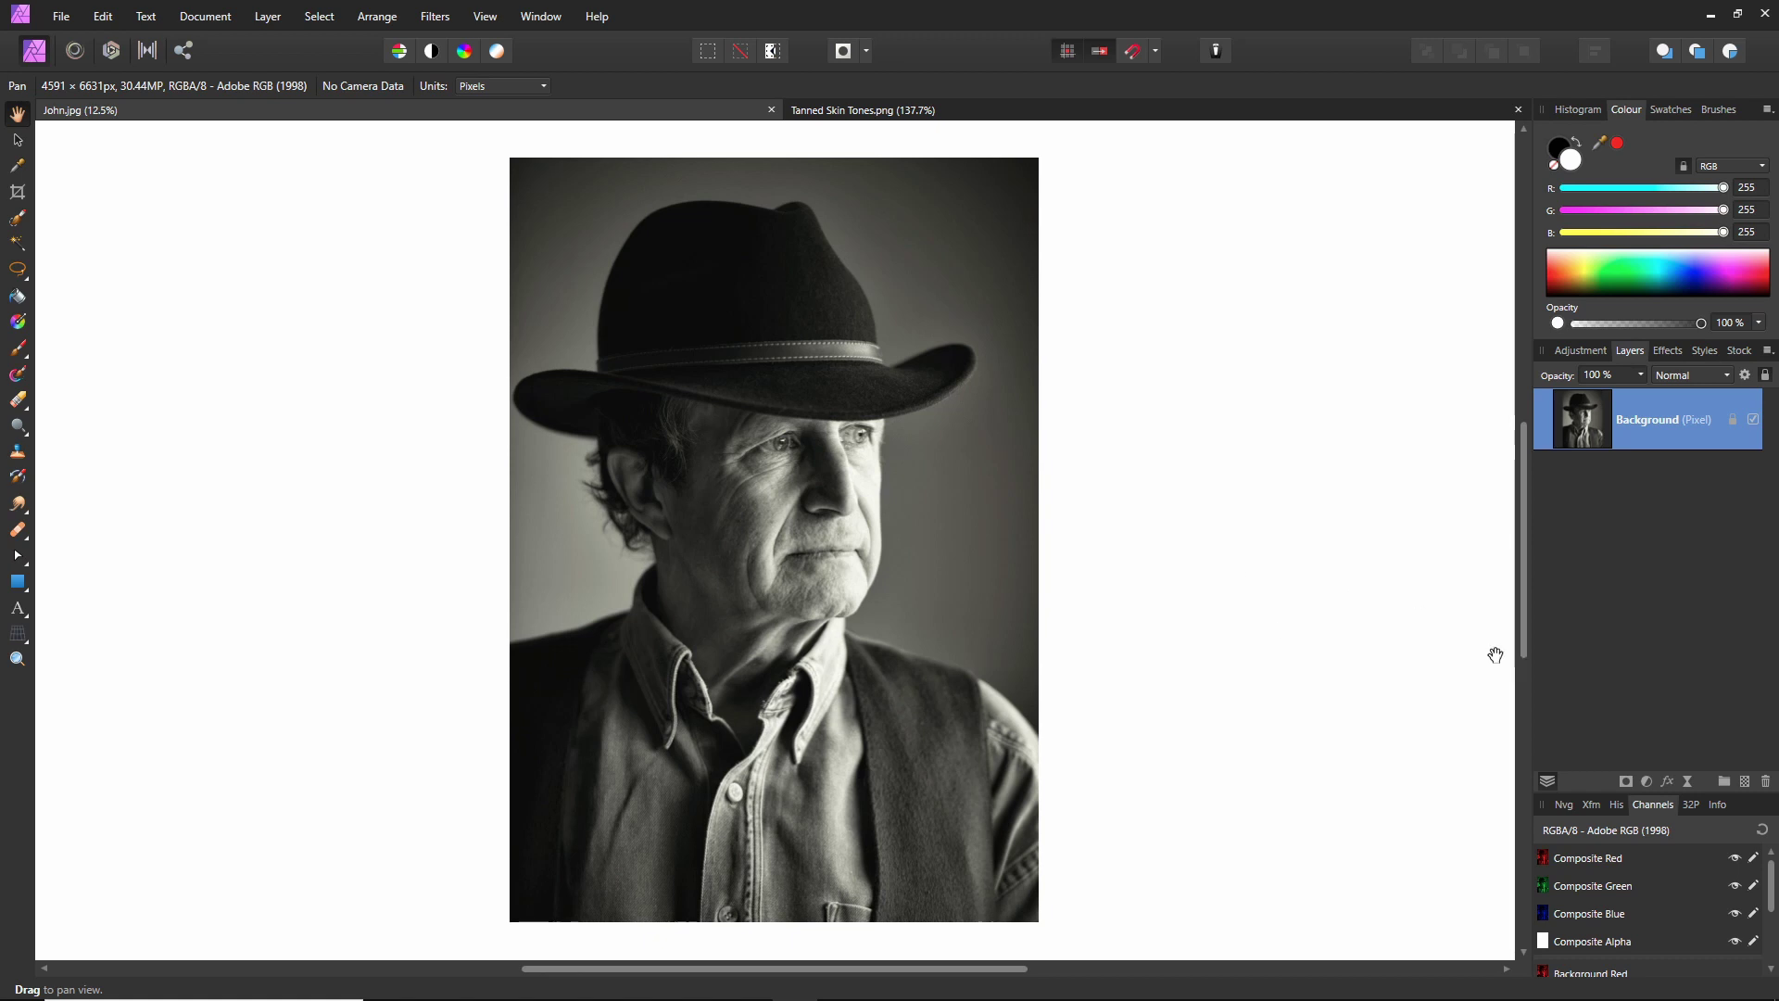
- Desaturate the portrait with an HSL adjustment at -100% Saturation Shift and merge it down into the Background layer
click(1647, 783)
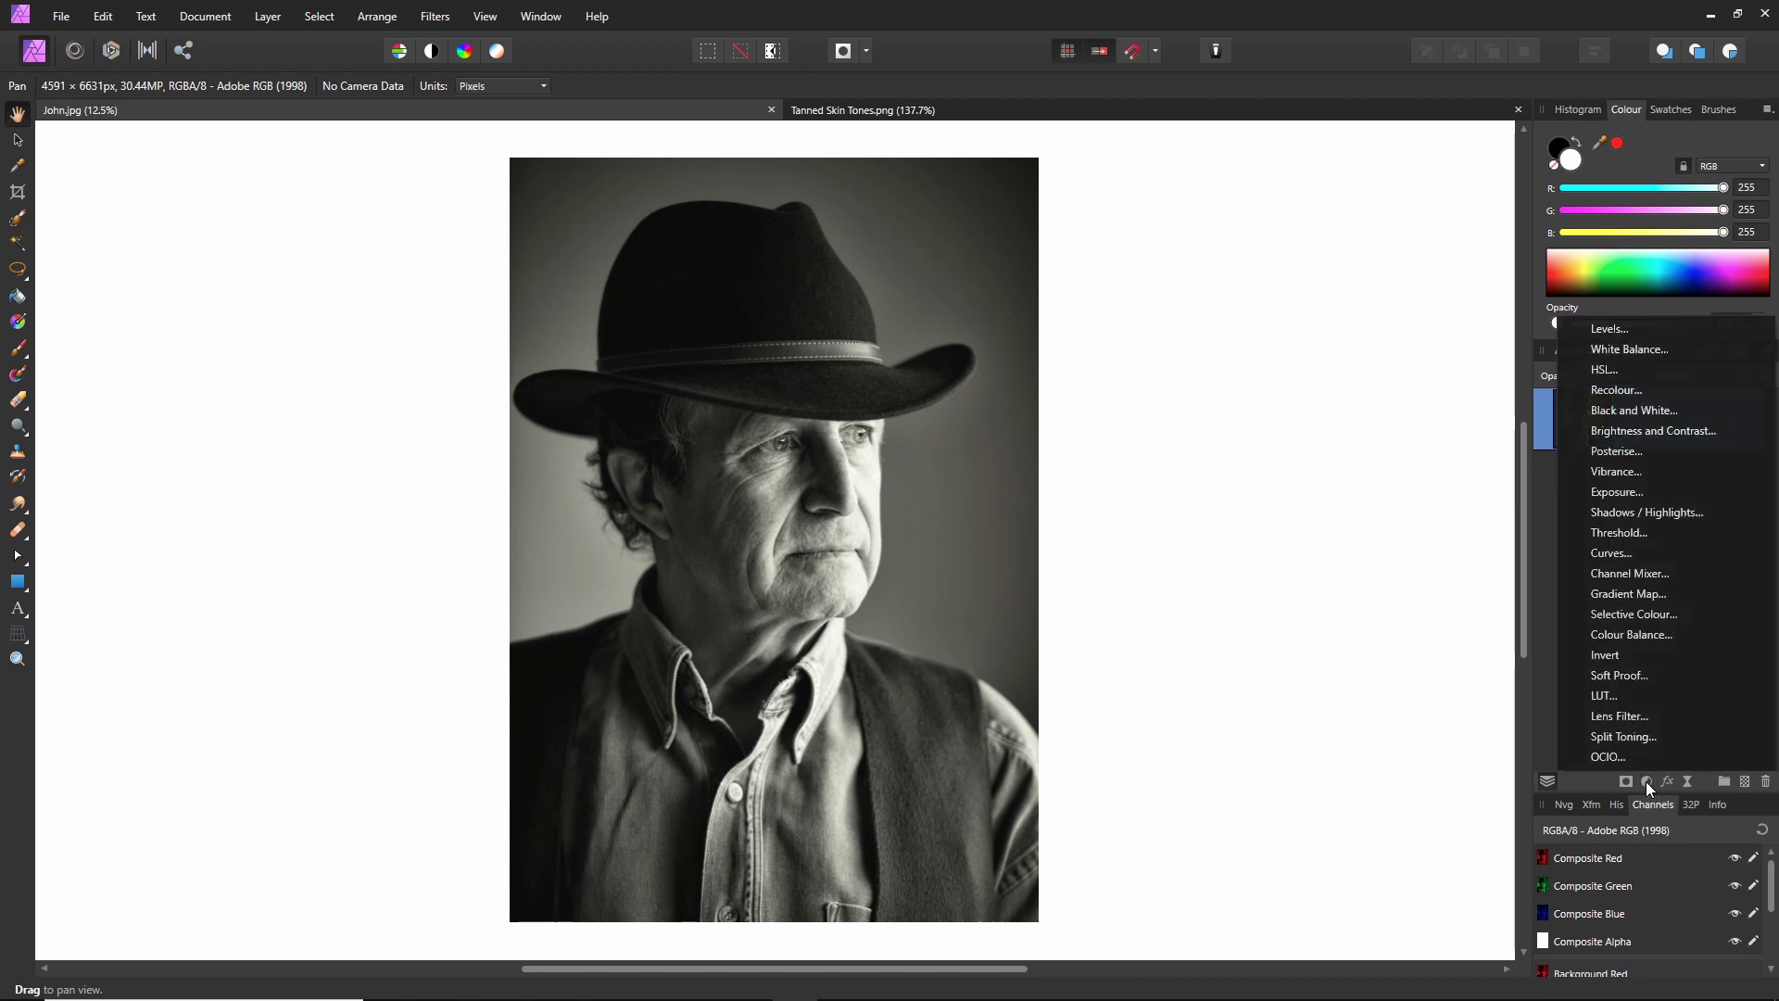
click(1607, 370)
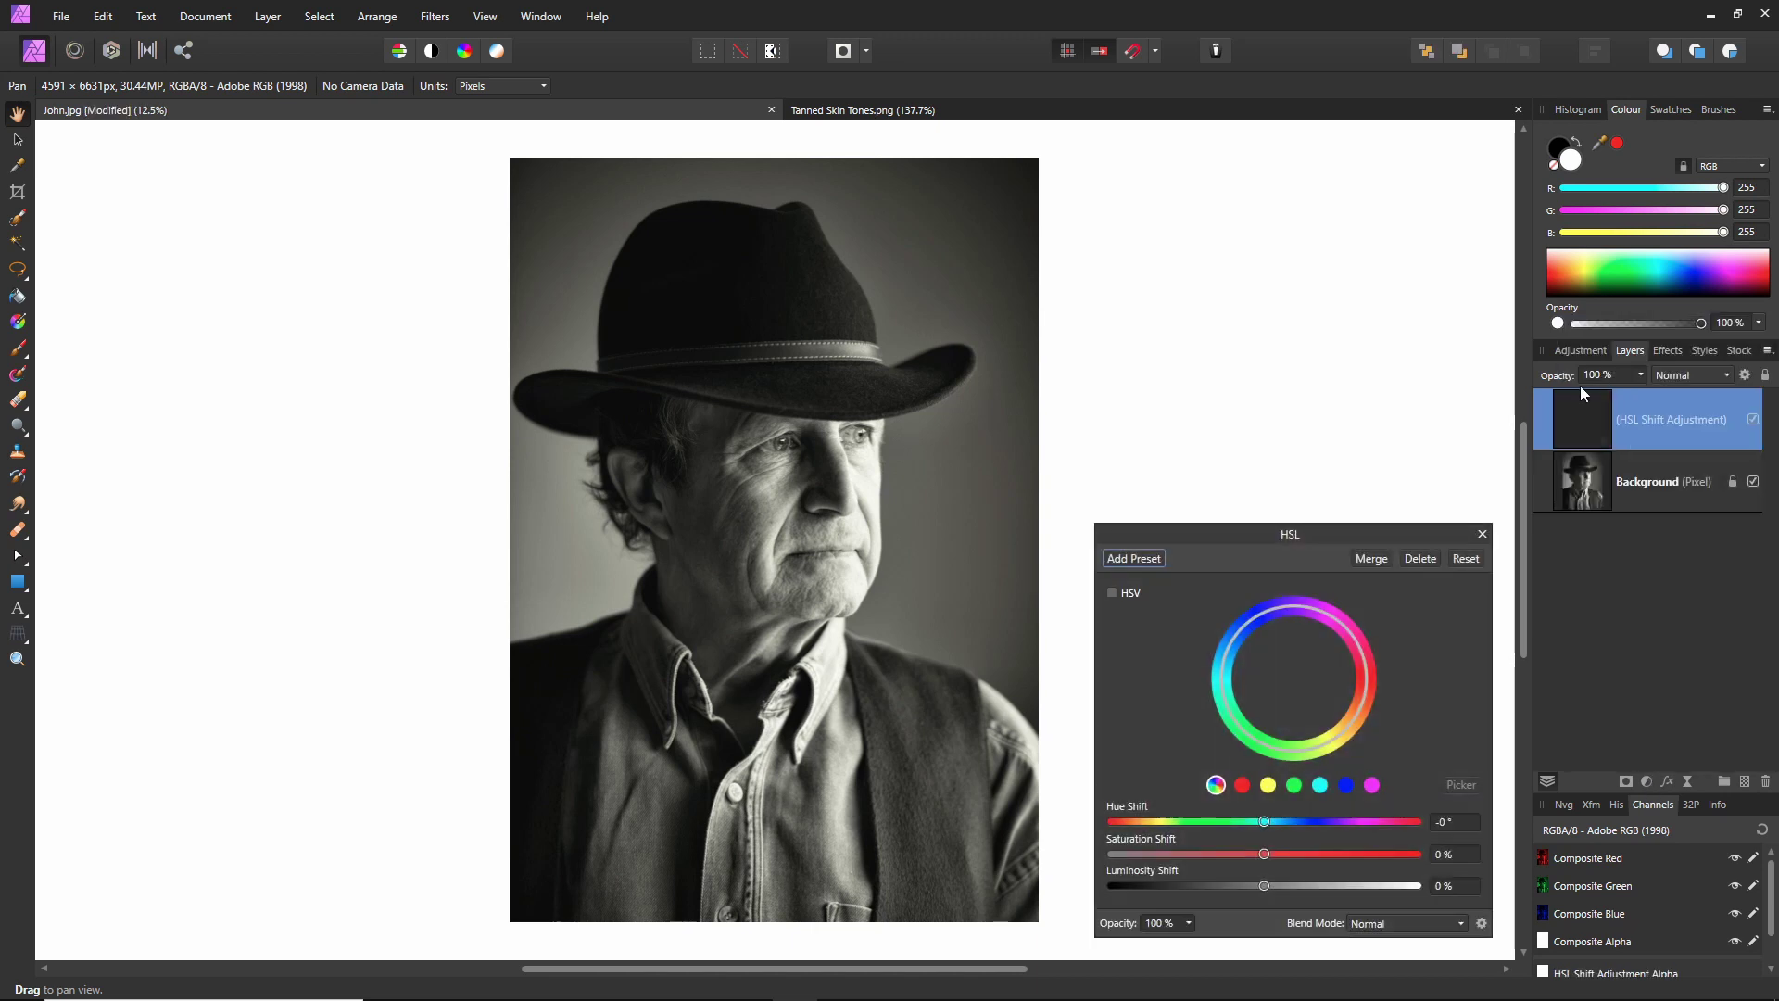
drag(1293, 532, 1286, 467)
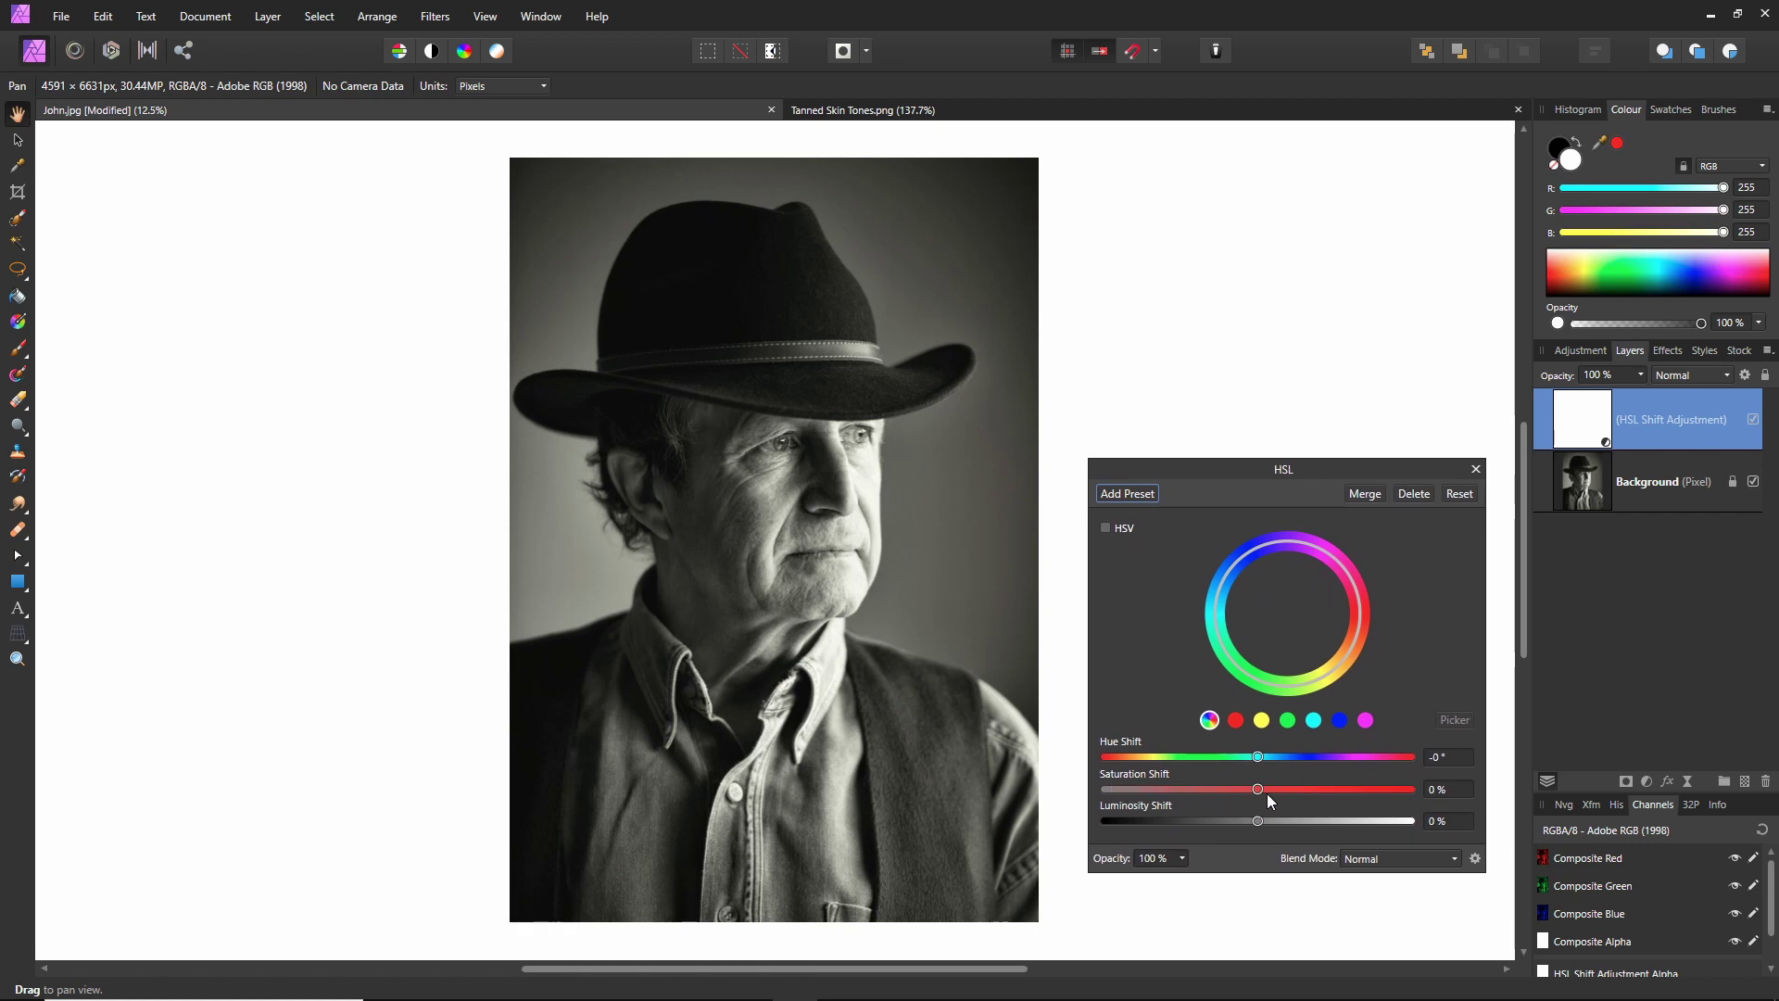
drag(1258, 789, 1080, 806)
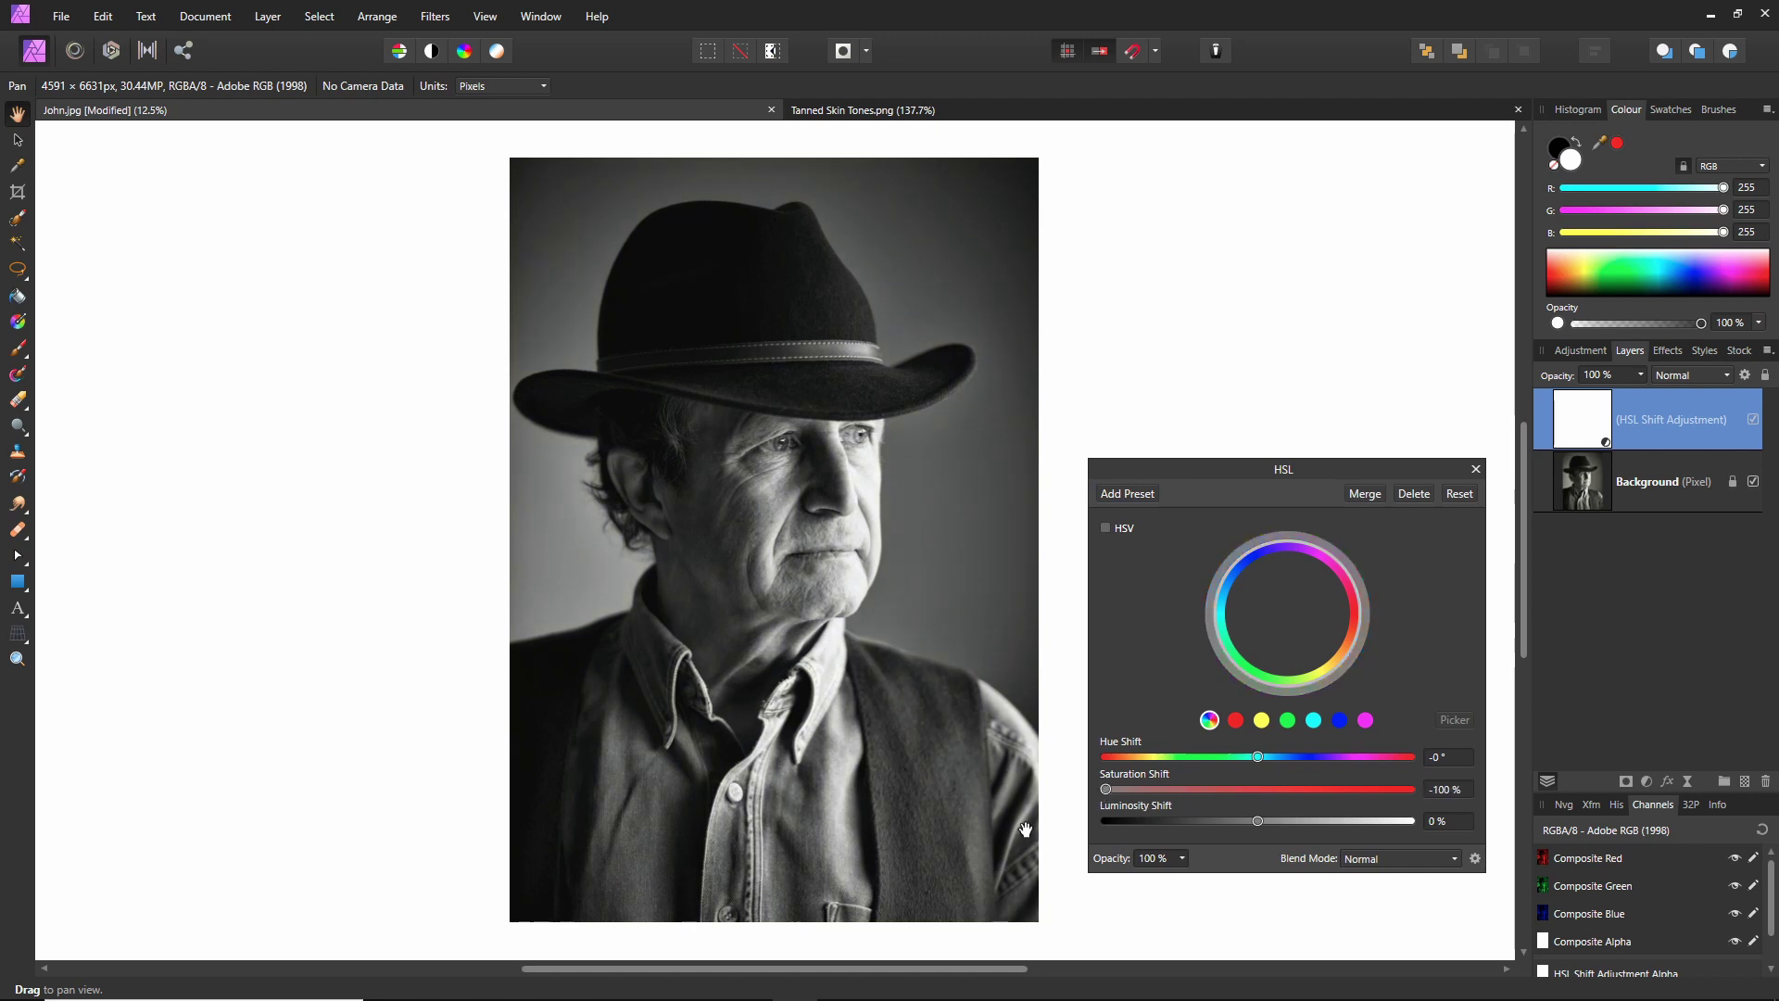
click(1476, 468)
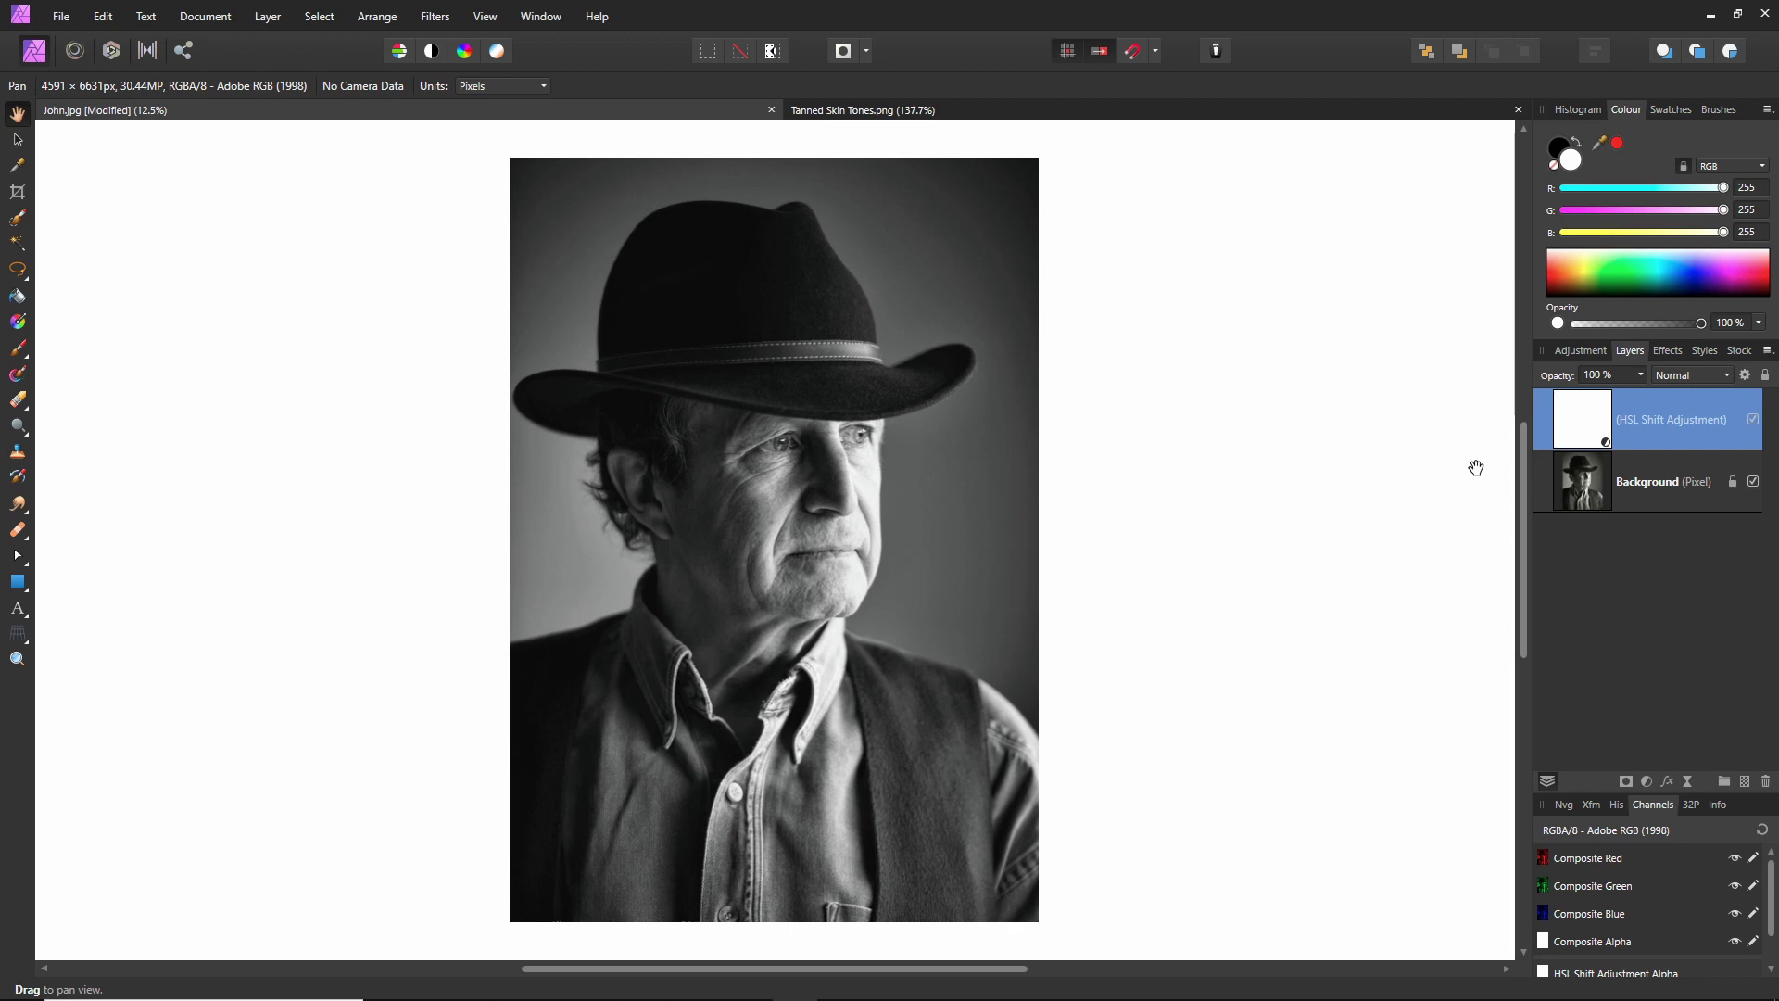
right_click(1597, 422)
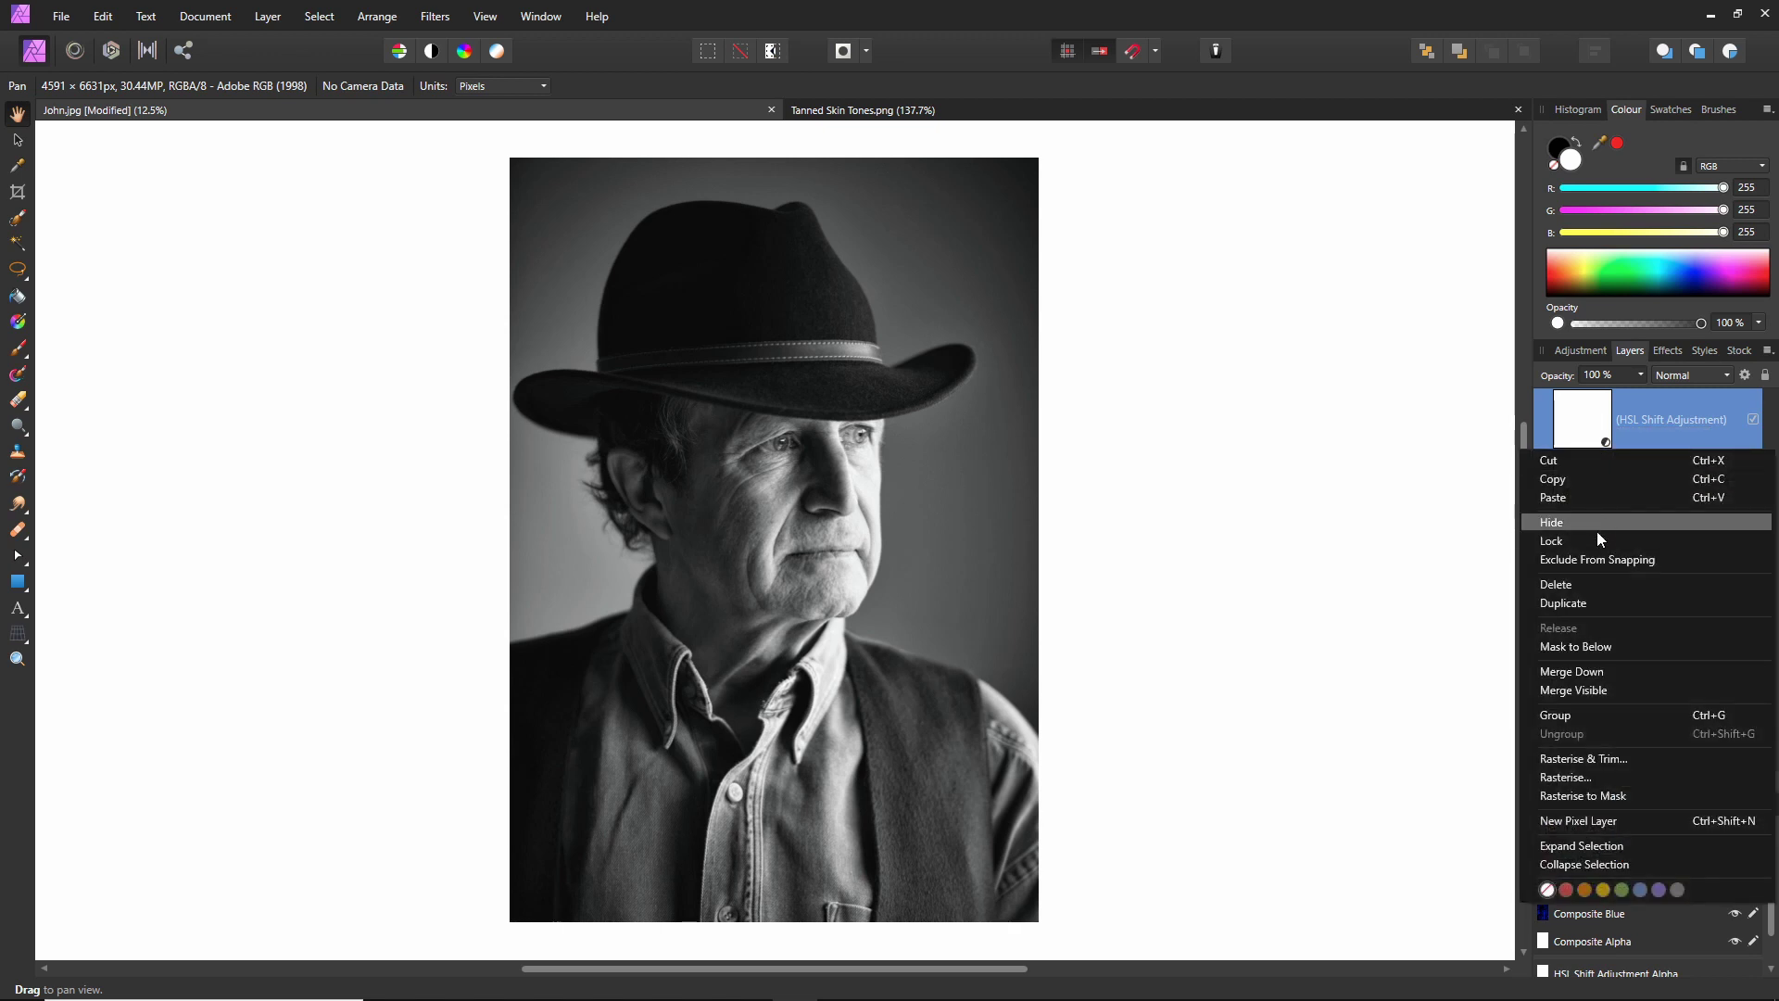
click(1579, 675)
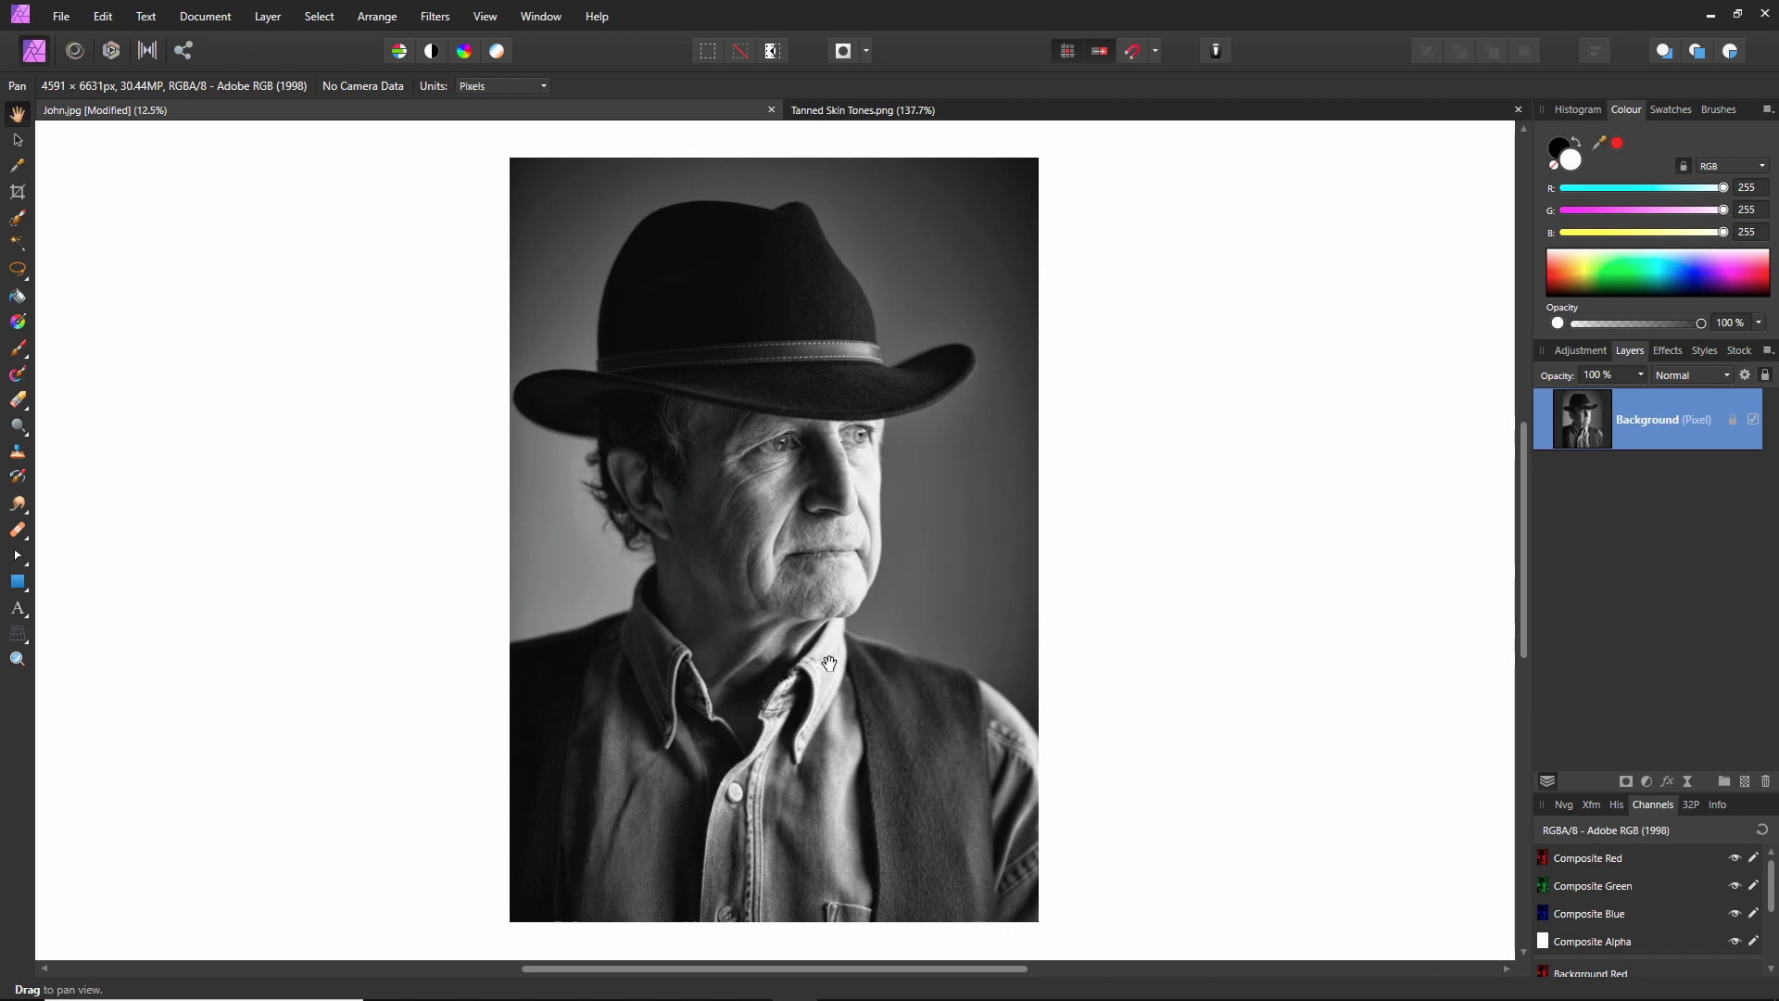
- Set the fill colour to a dark brown with hue 25 and RGB 96, 46, 9
double_click(1570, 159)
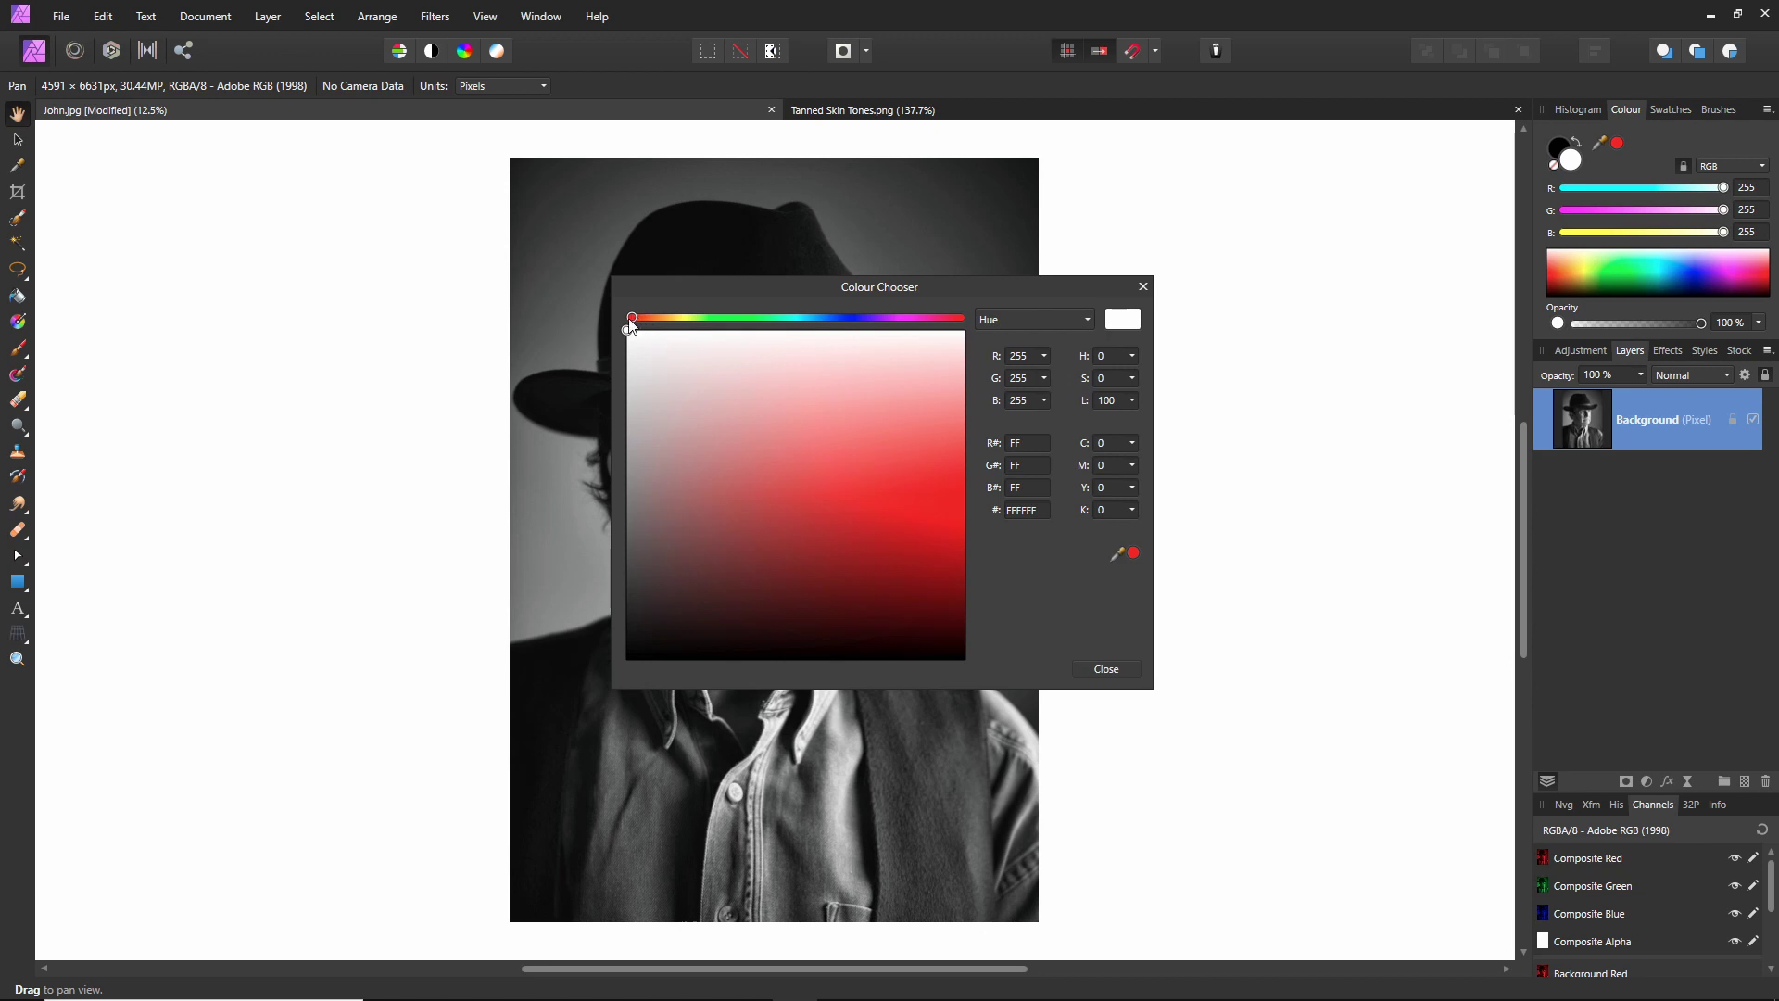
drag(632, 320, 660, 325)
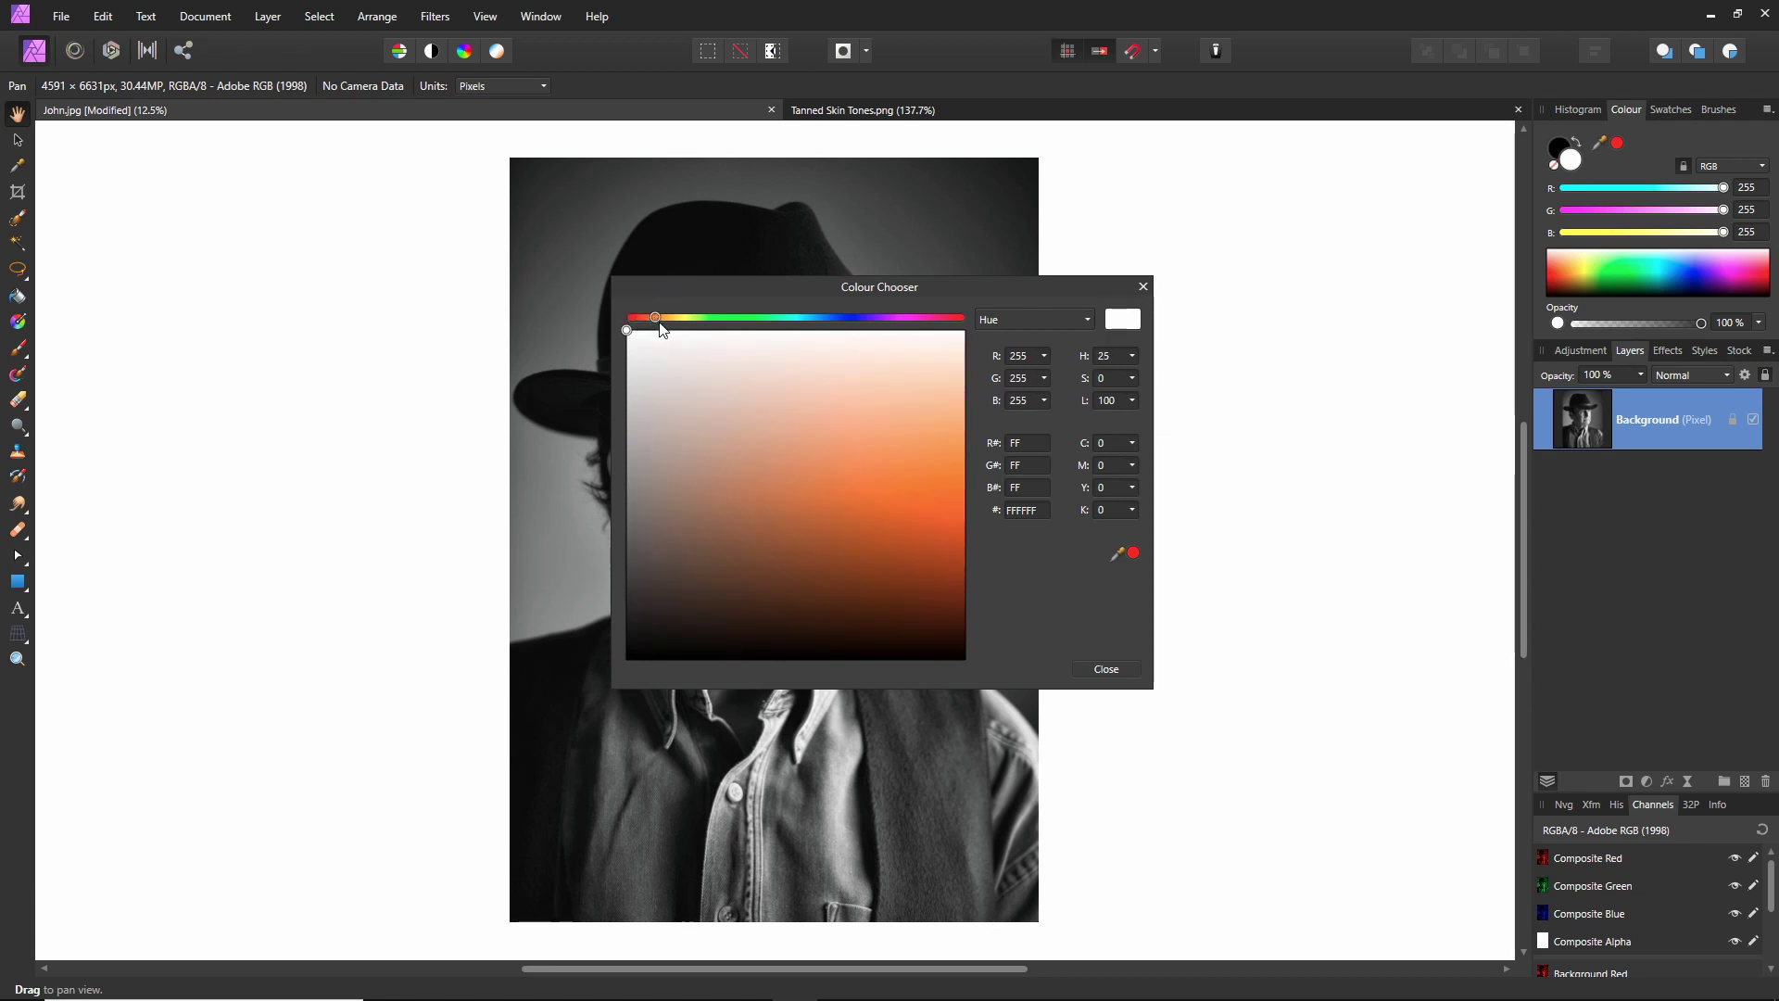
drag(842, 542, 904, 593)
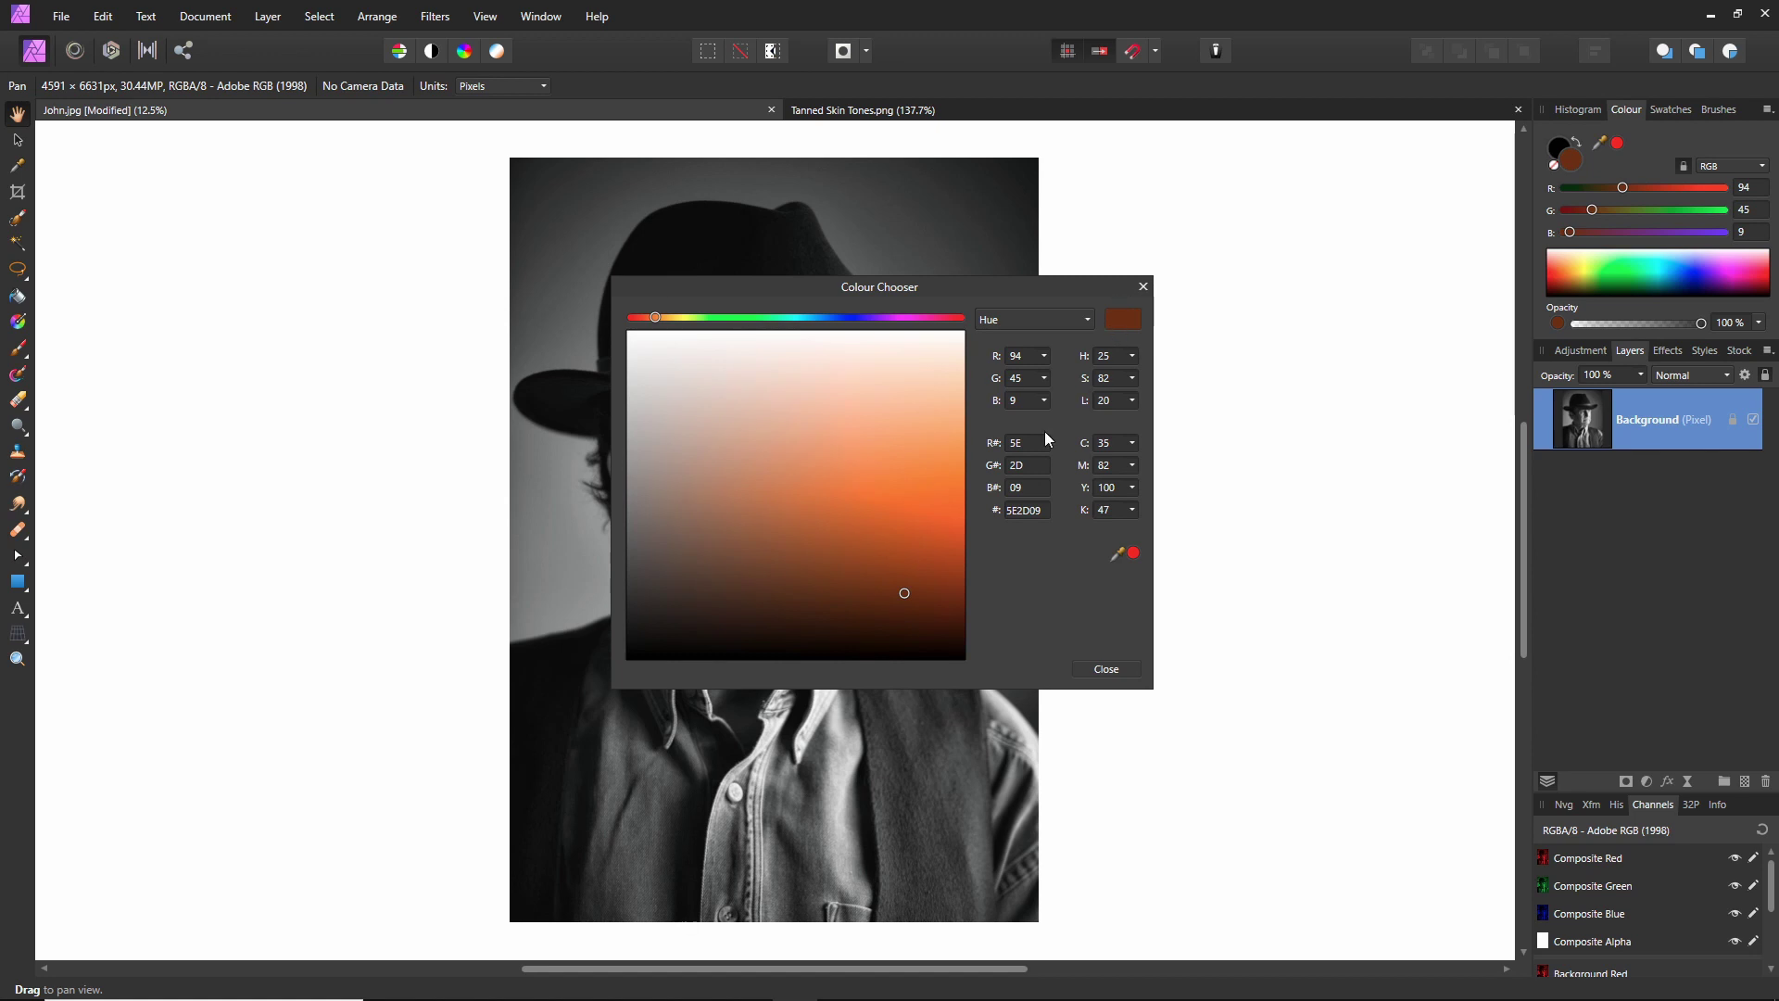
drag(903, 591, 910, 591)
click(1097, 668)
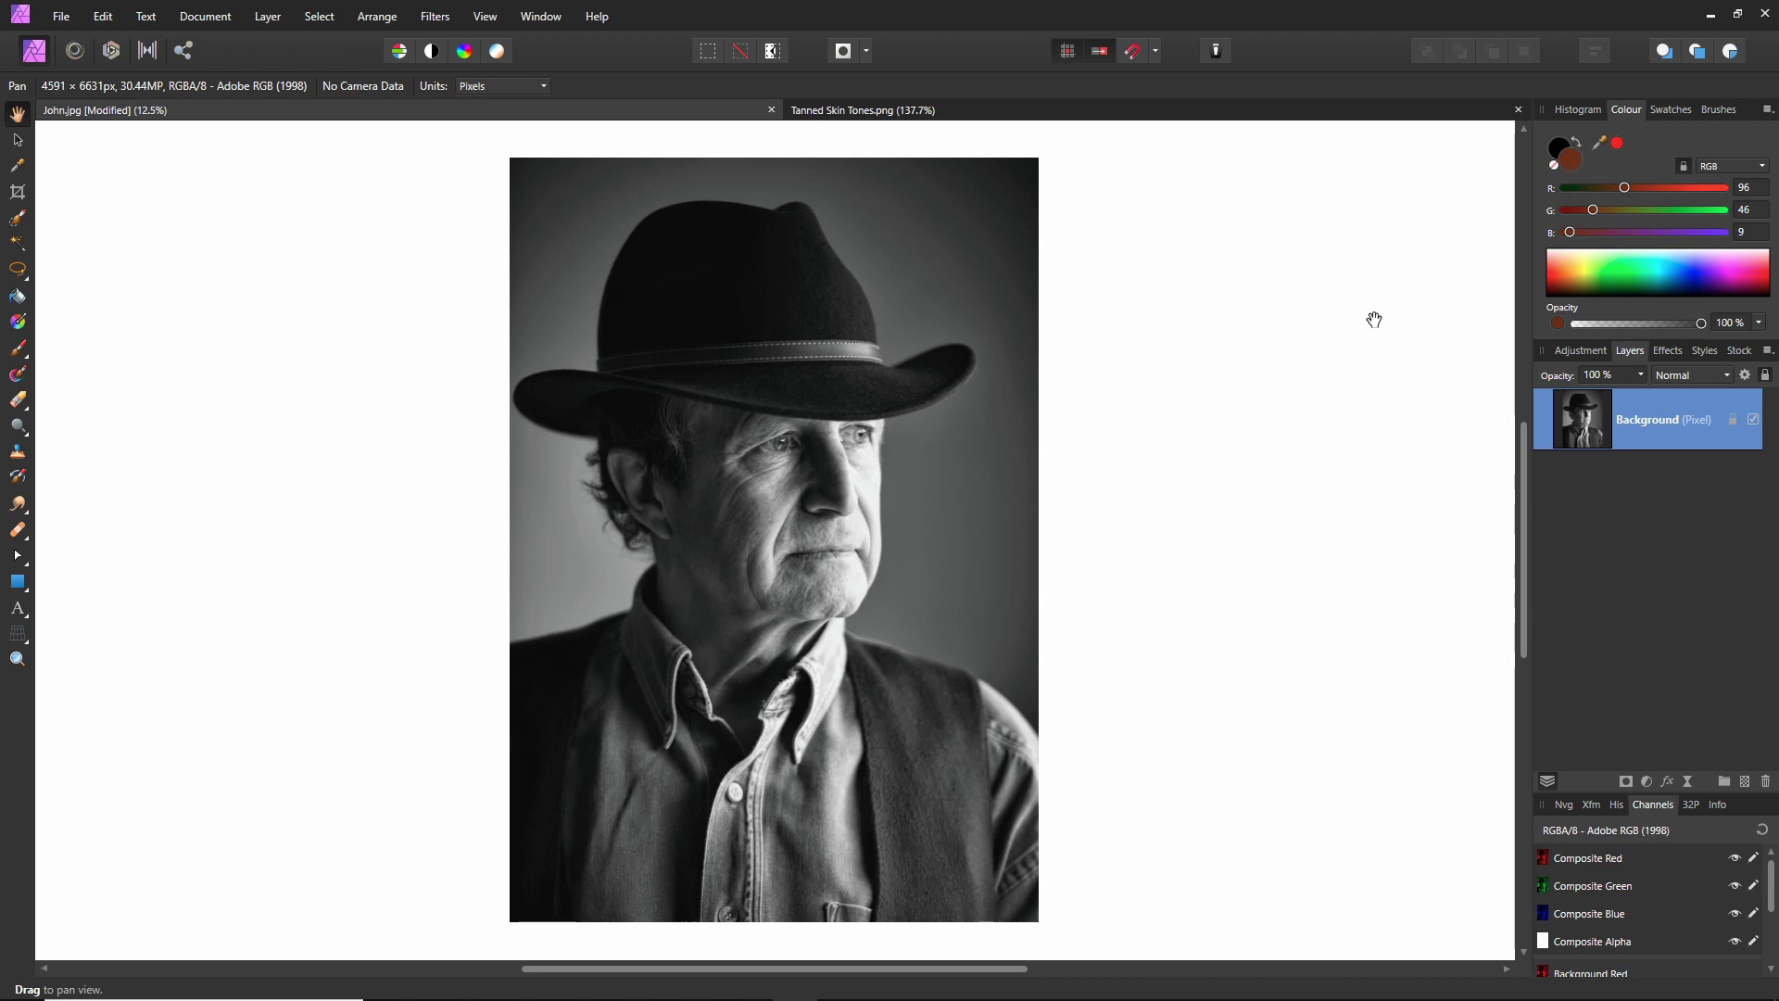
- Draw a brown rectangle slightly larger than the canvas so that it covers the whole portrait
click(17, 583)
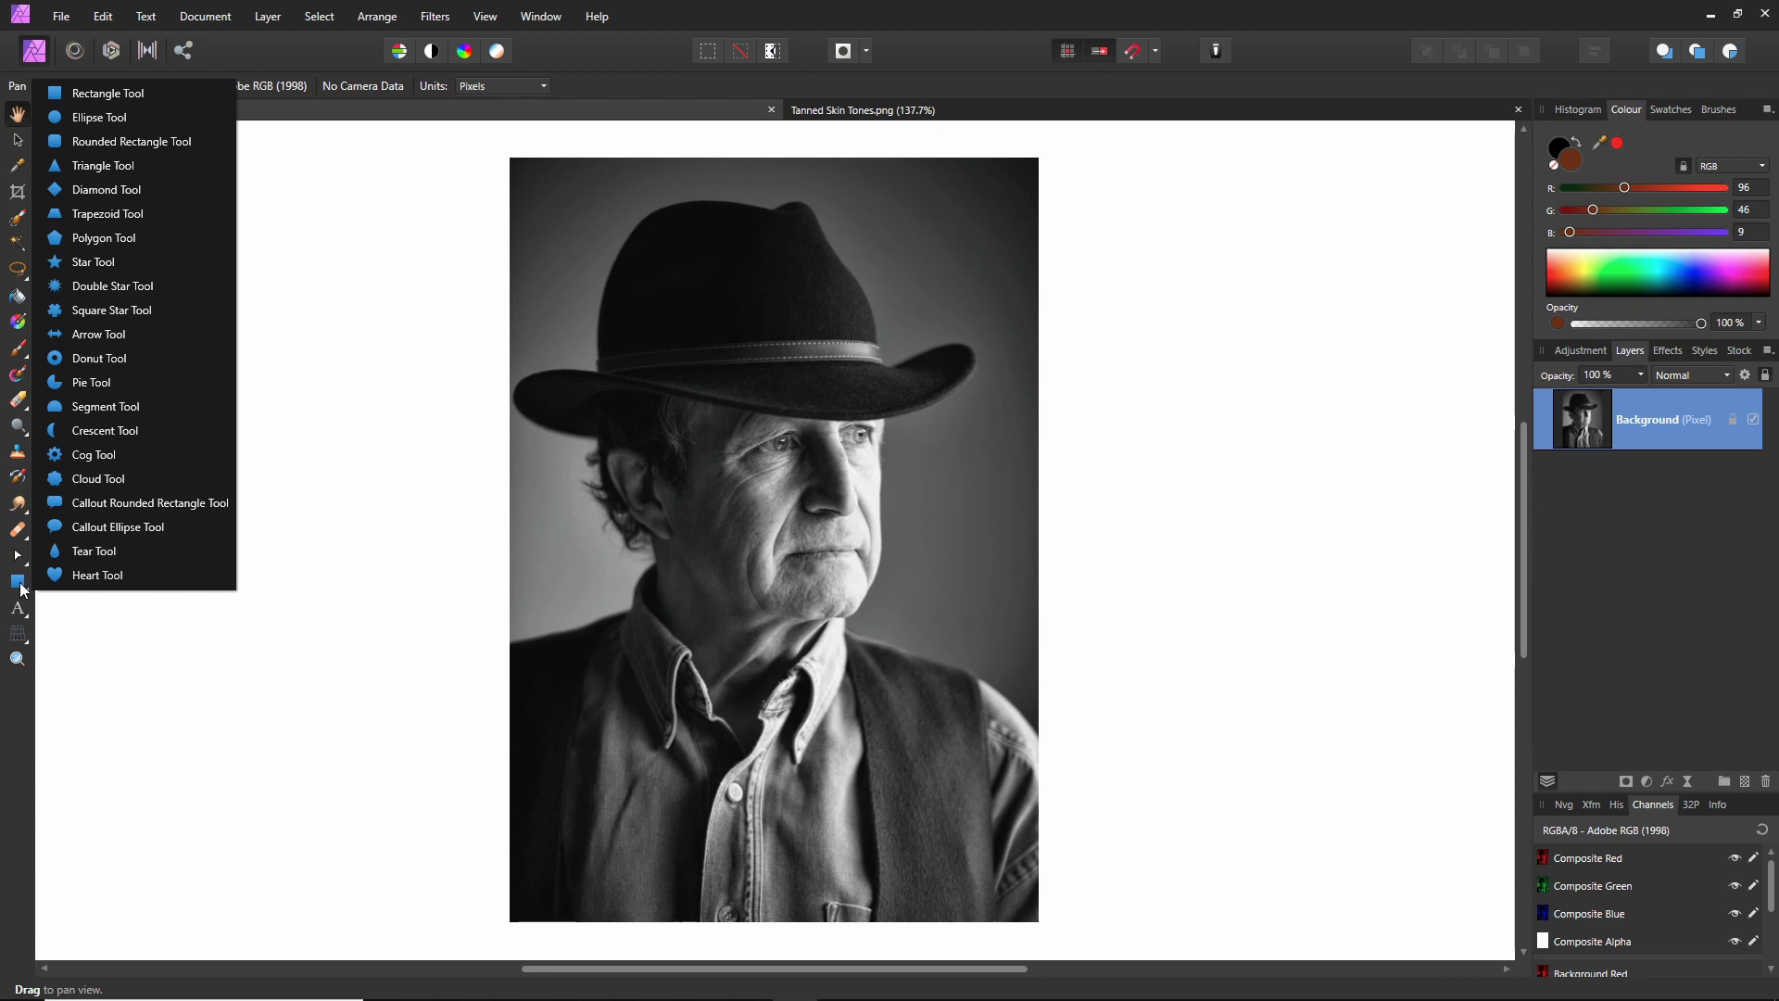
click(161, 100)
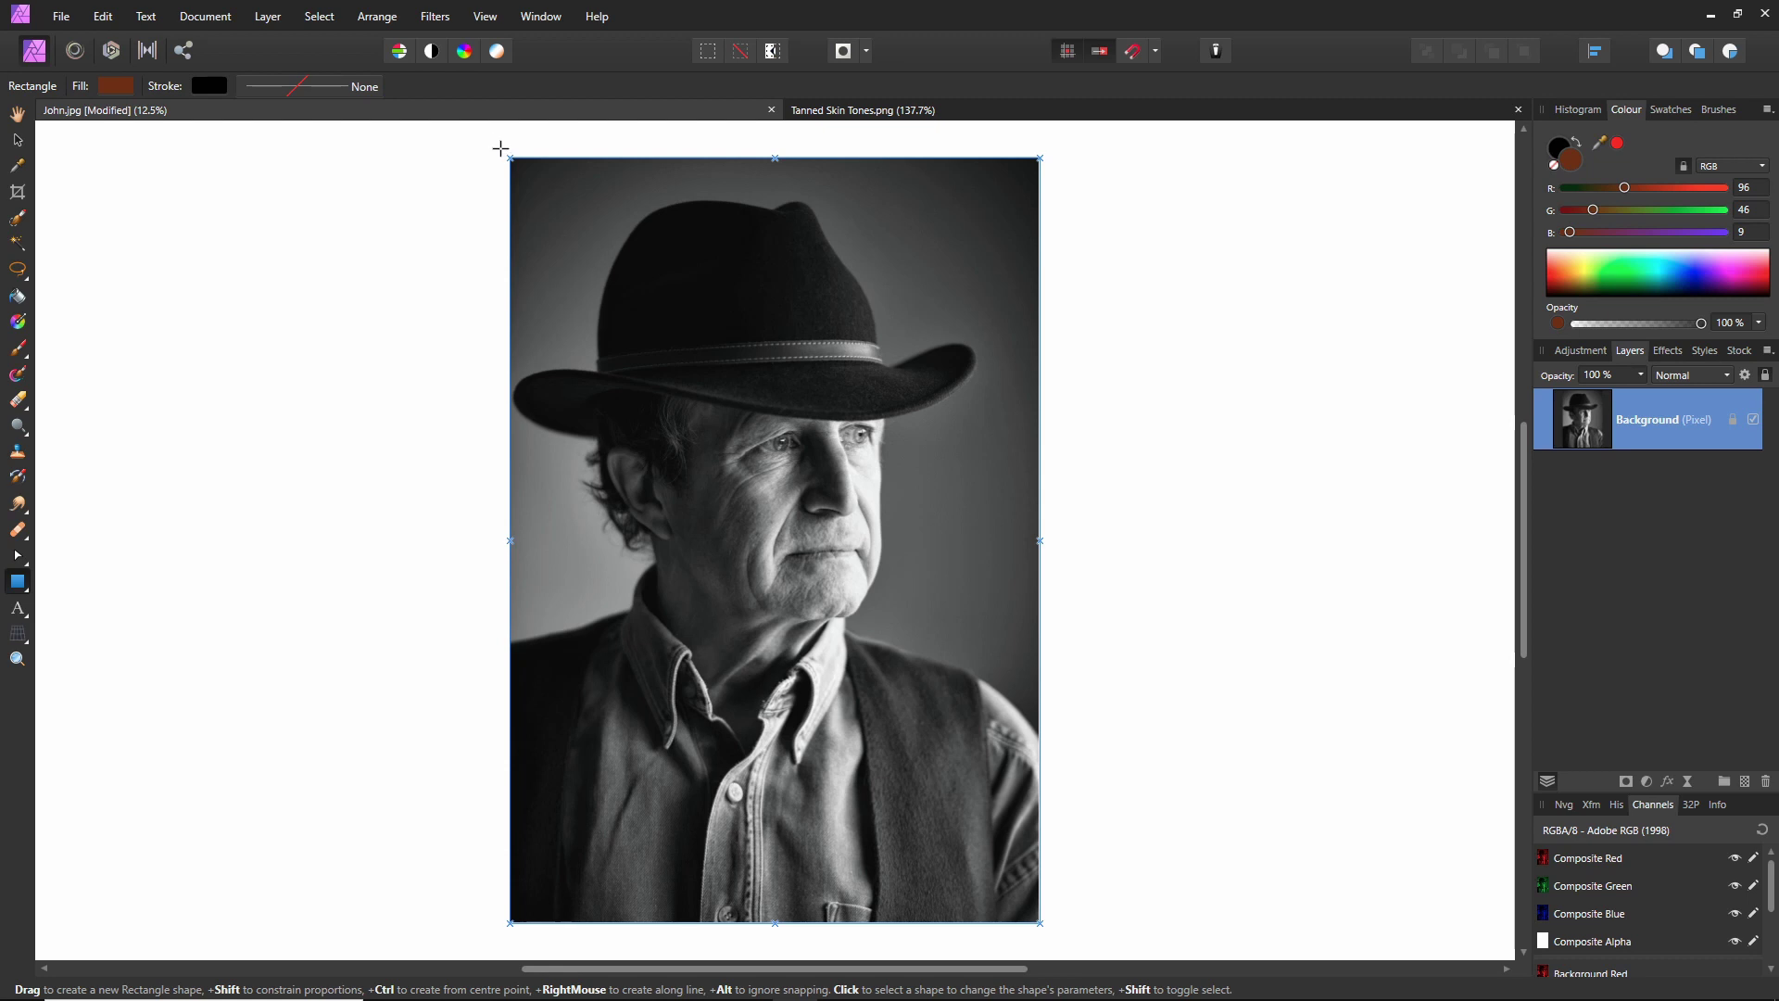
drag(500, 149, 1044, 927)
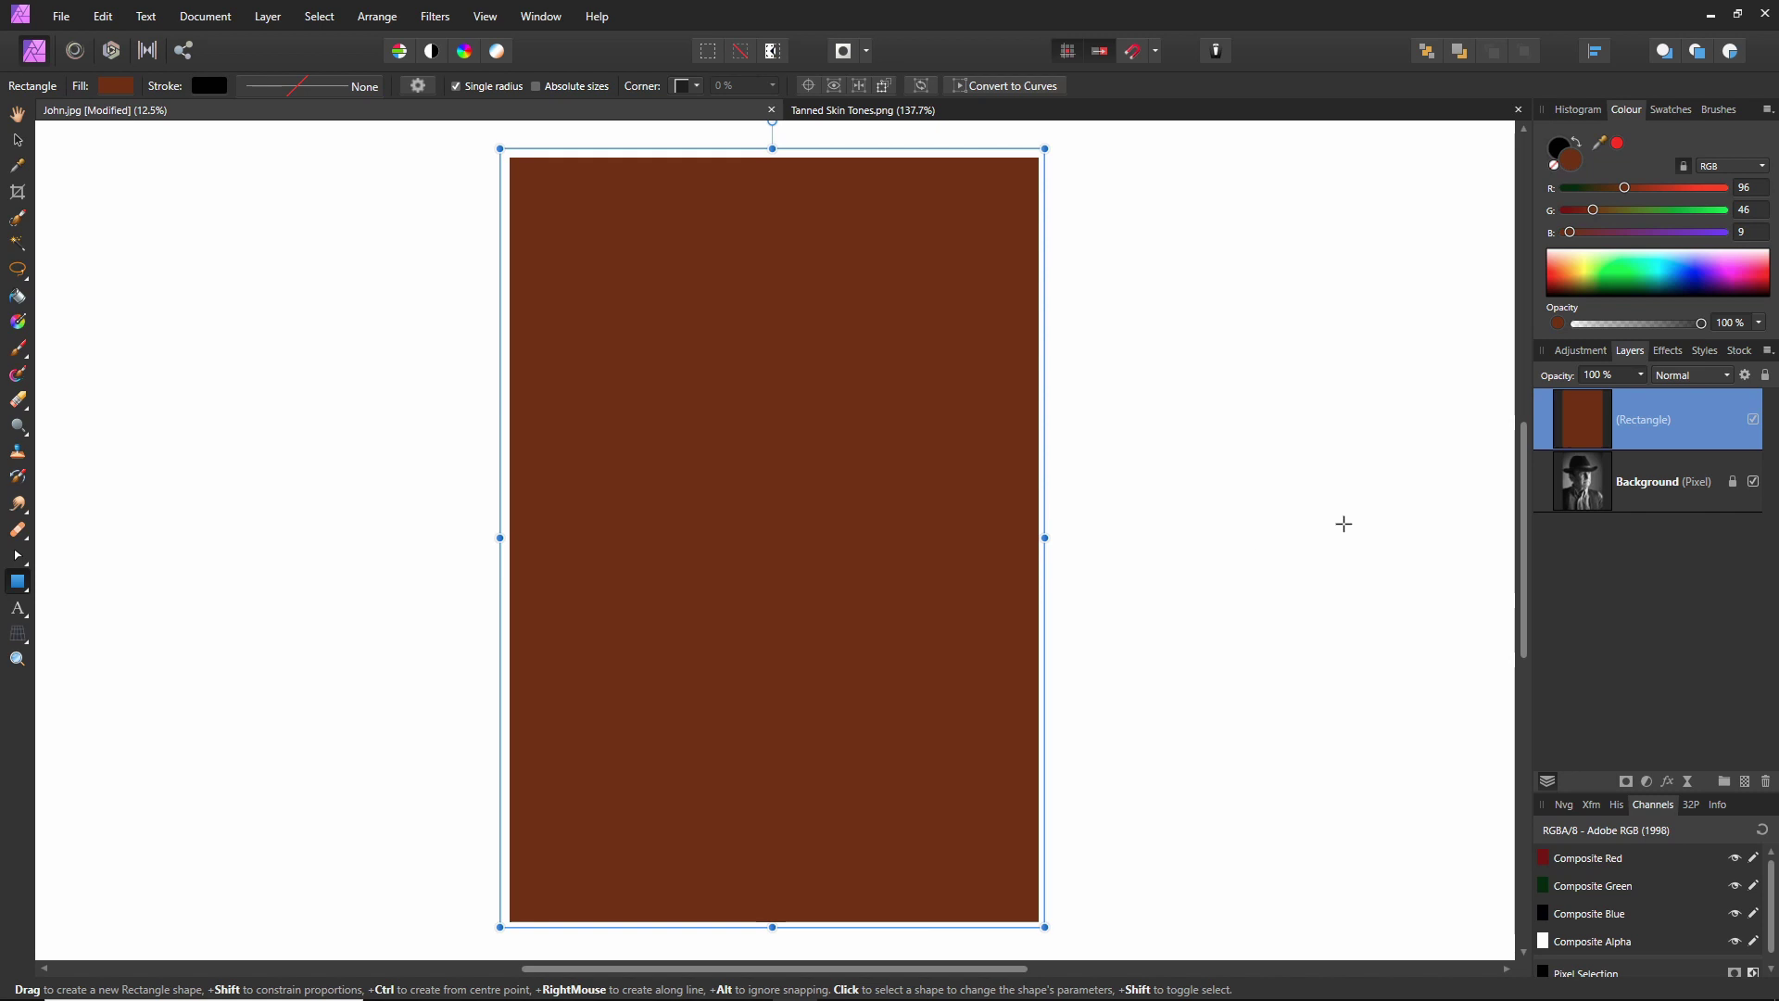
- Set the rectangle layer's blend mode to Soft Light and deselect the layer
click(1729, 380)
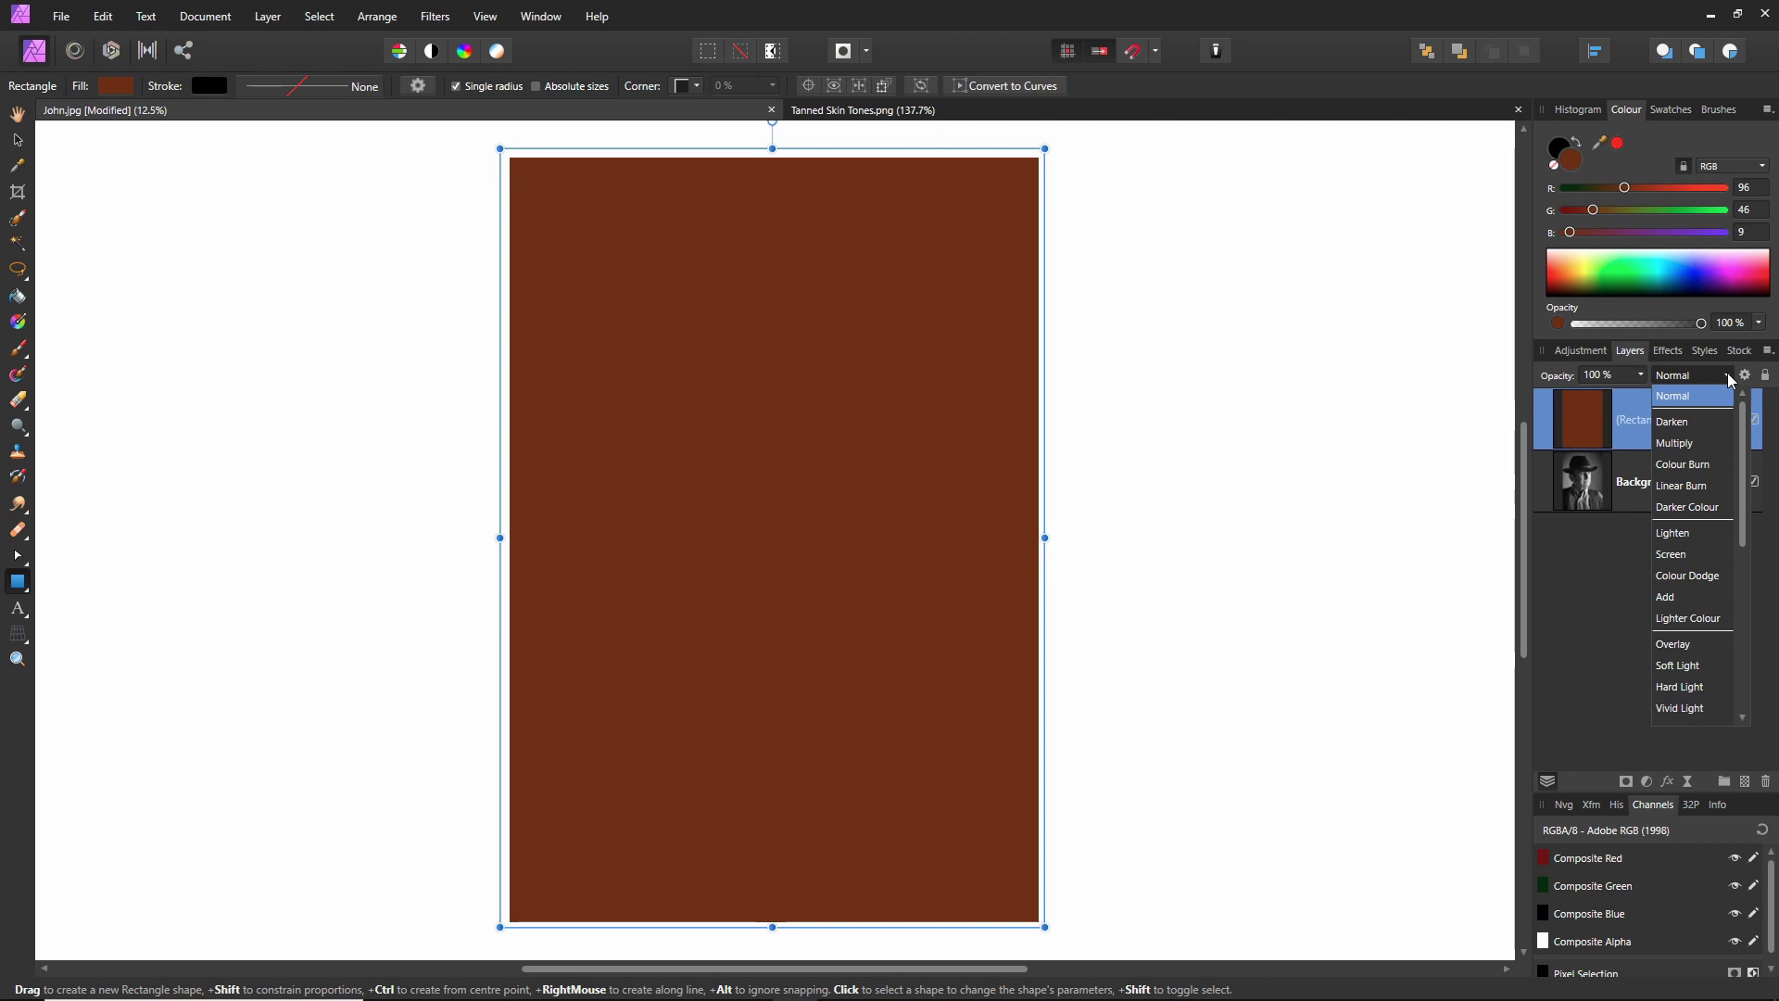
mouse_move(1741, 485)
mouse_down()
mouse_move(1739, 582)
mouse_move(1738, 498)
mouse_up()
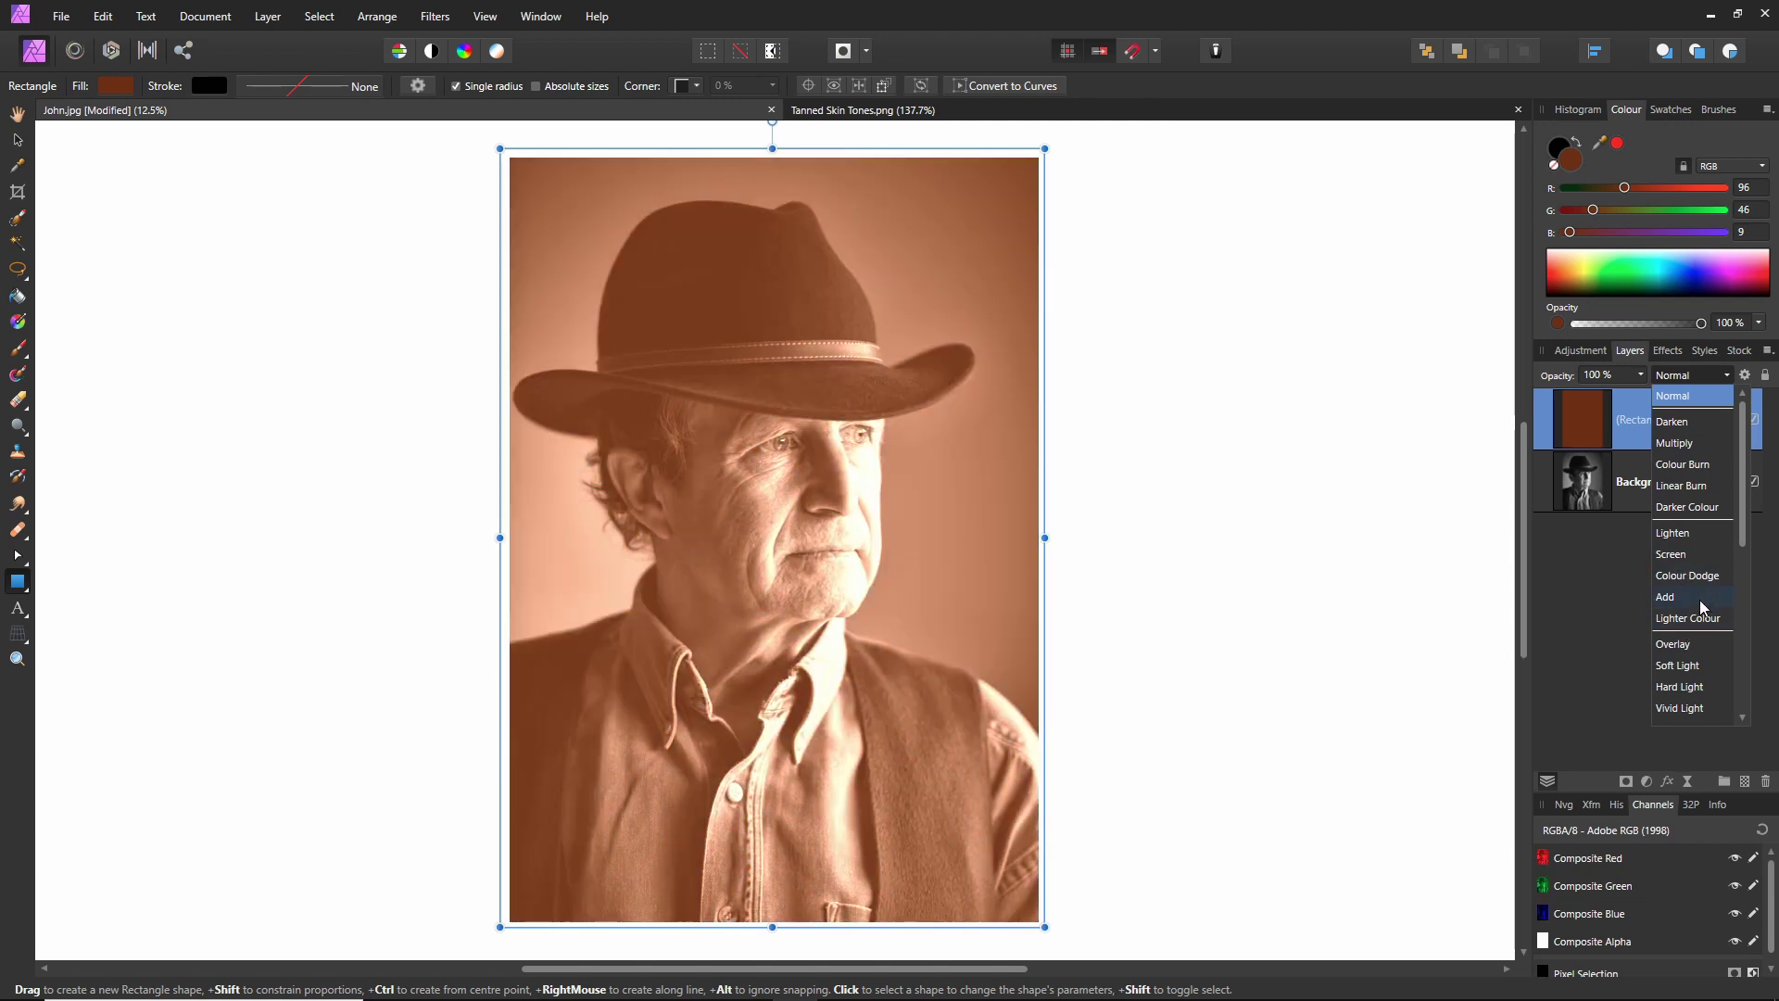
click(1677, 666)
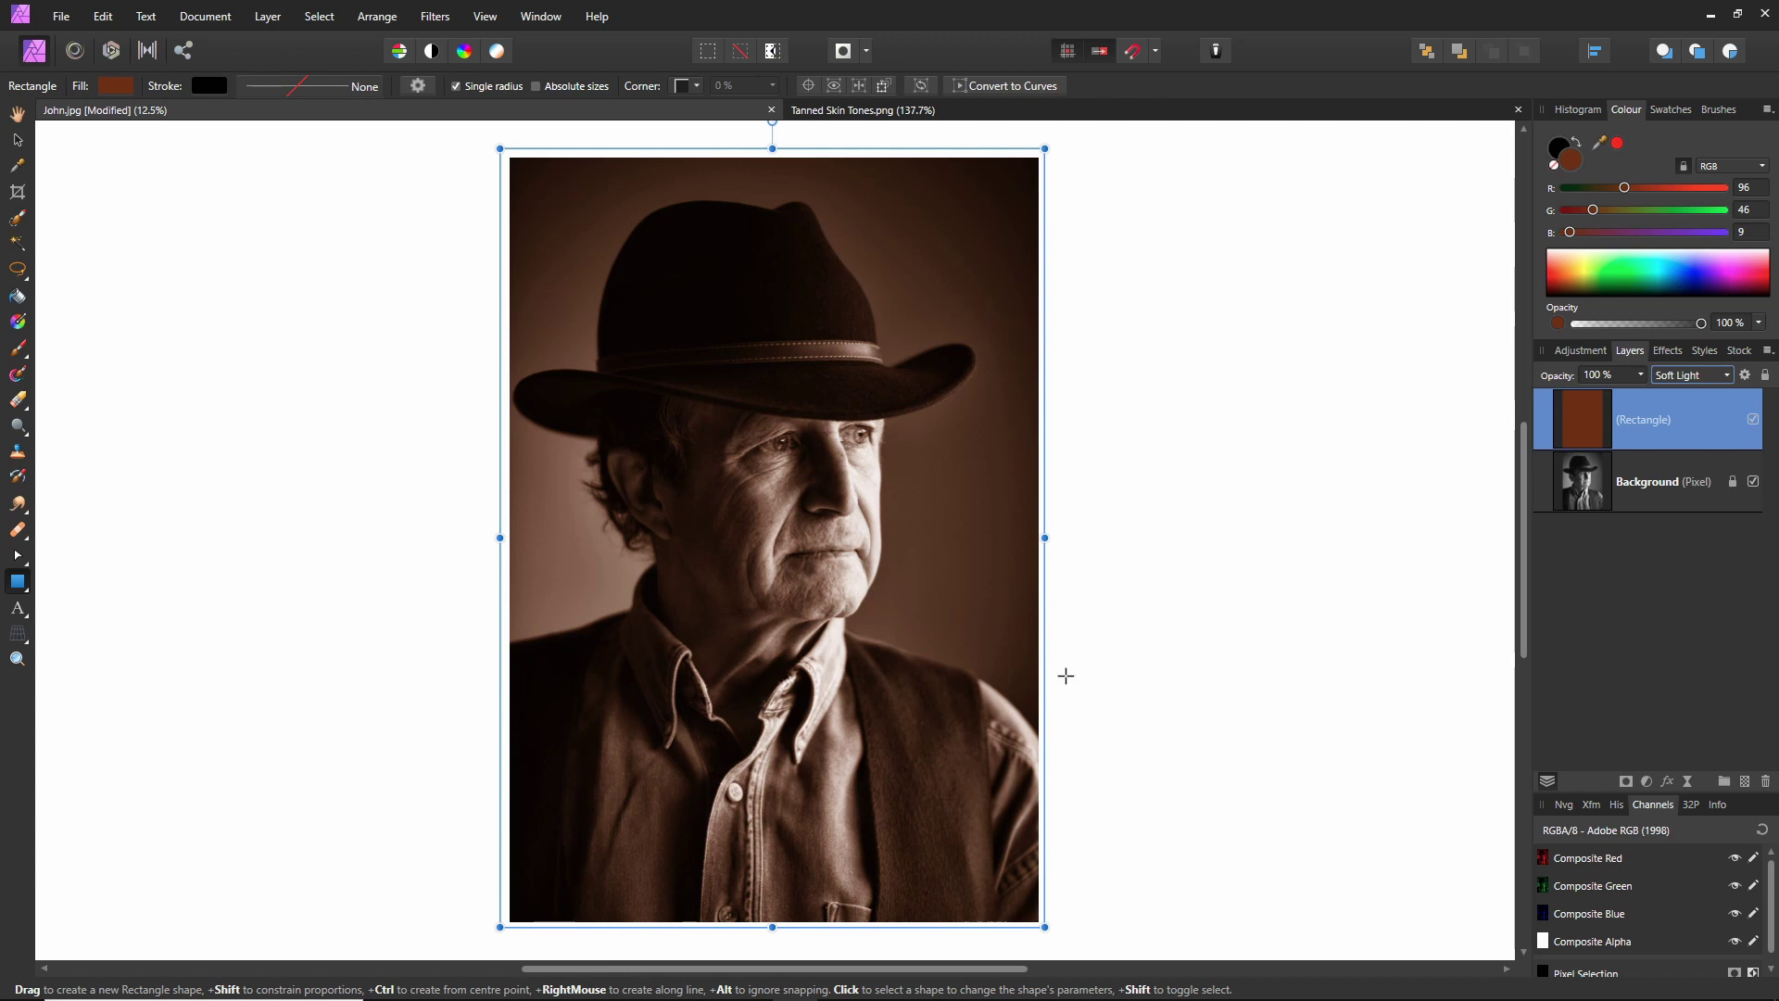
click(1122, 660)
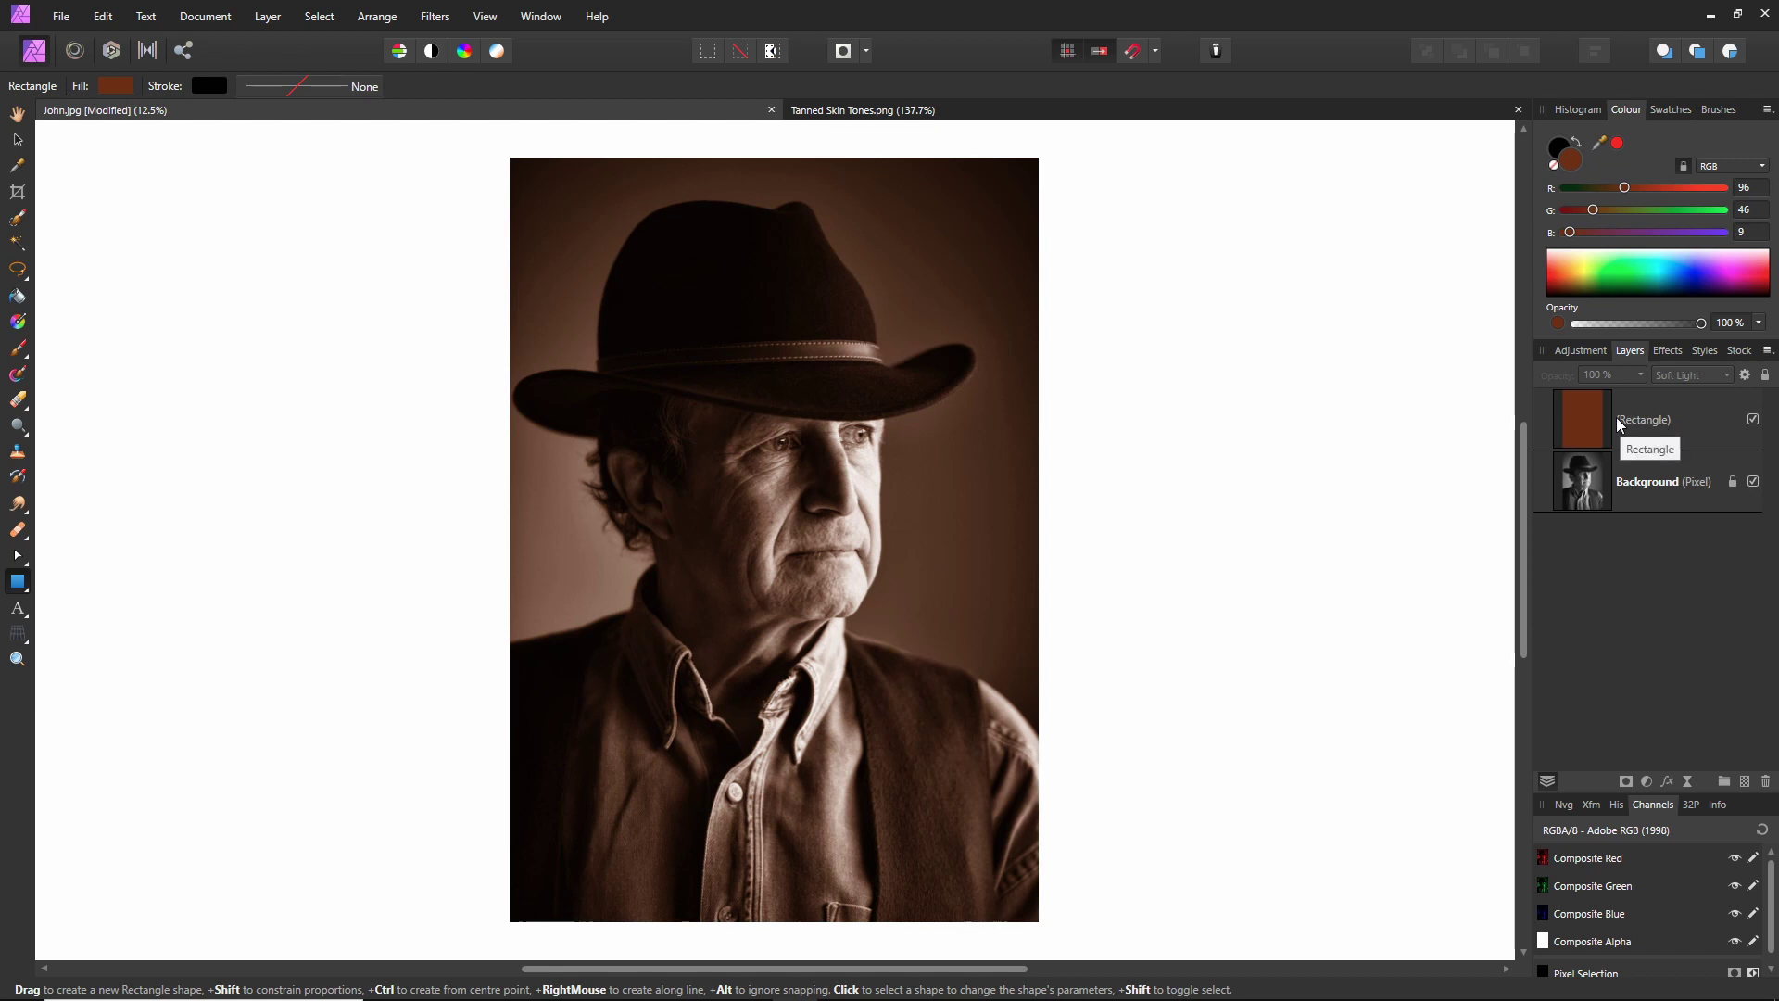
- Rename the rectangle layer to Hat and hide it
click(1575, 426)
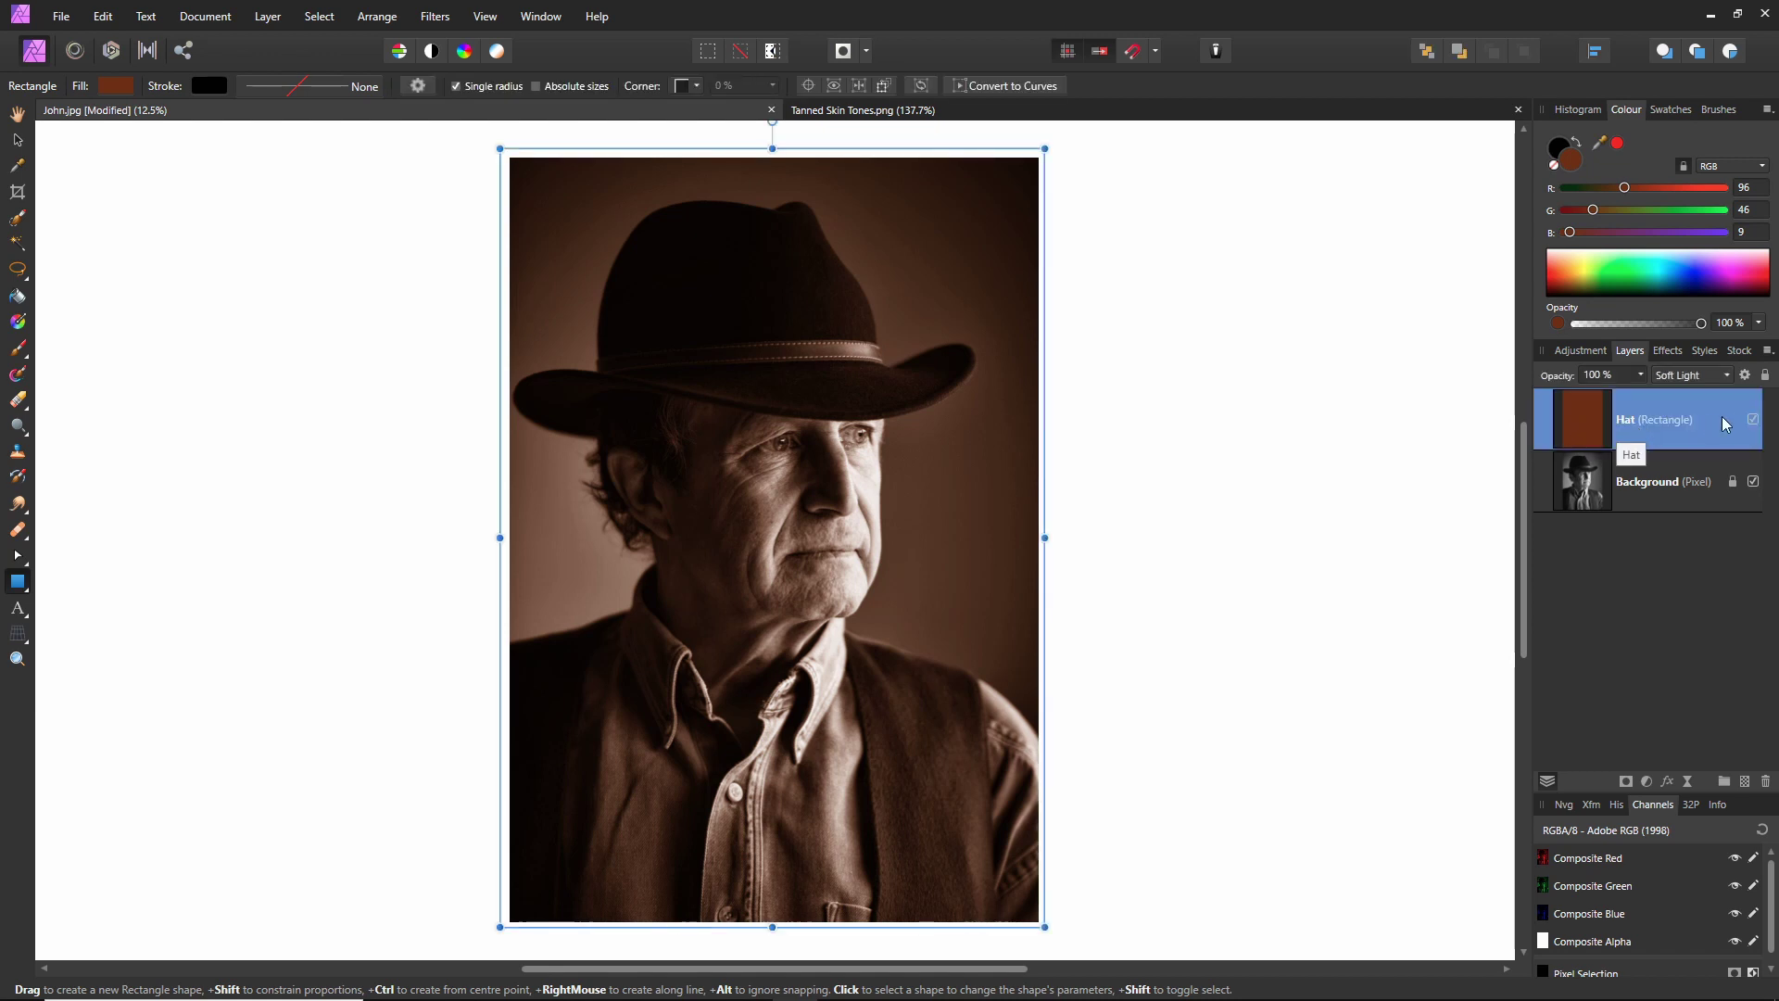
click(1753, 420)
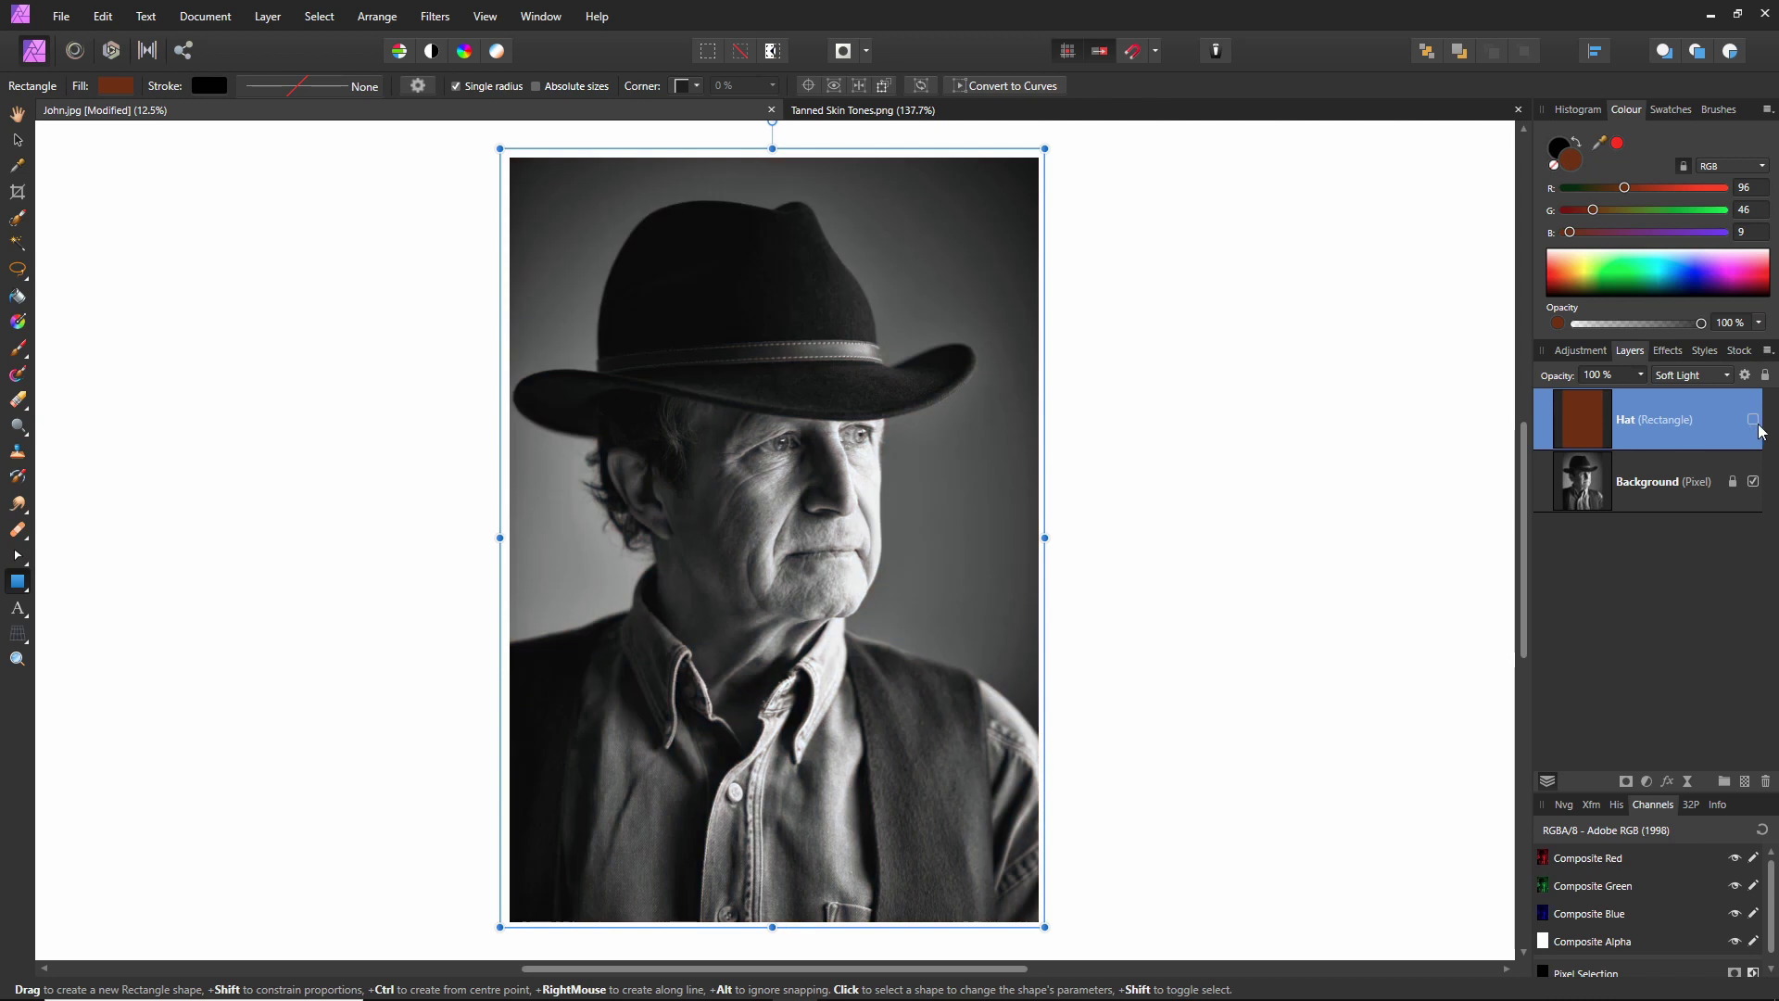
- On the Background layer, select the man's whole hat, including both sides of the brim, using the Selection Brush at 221.6 px width
click(1580, 488)
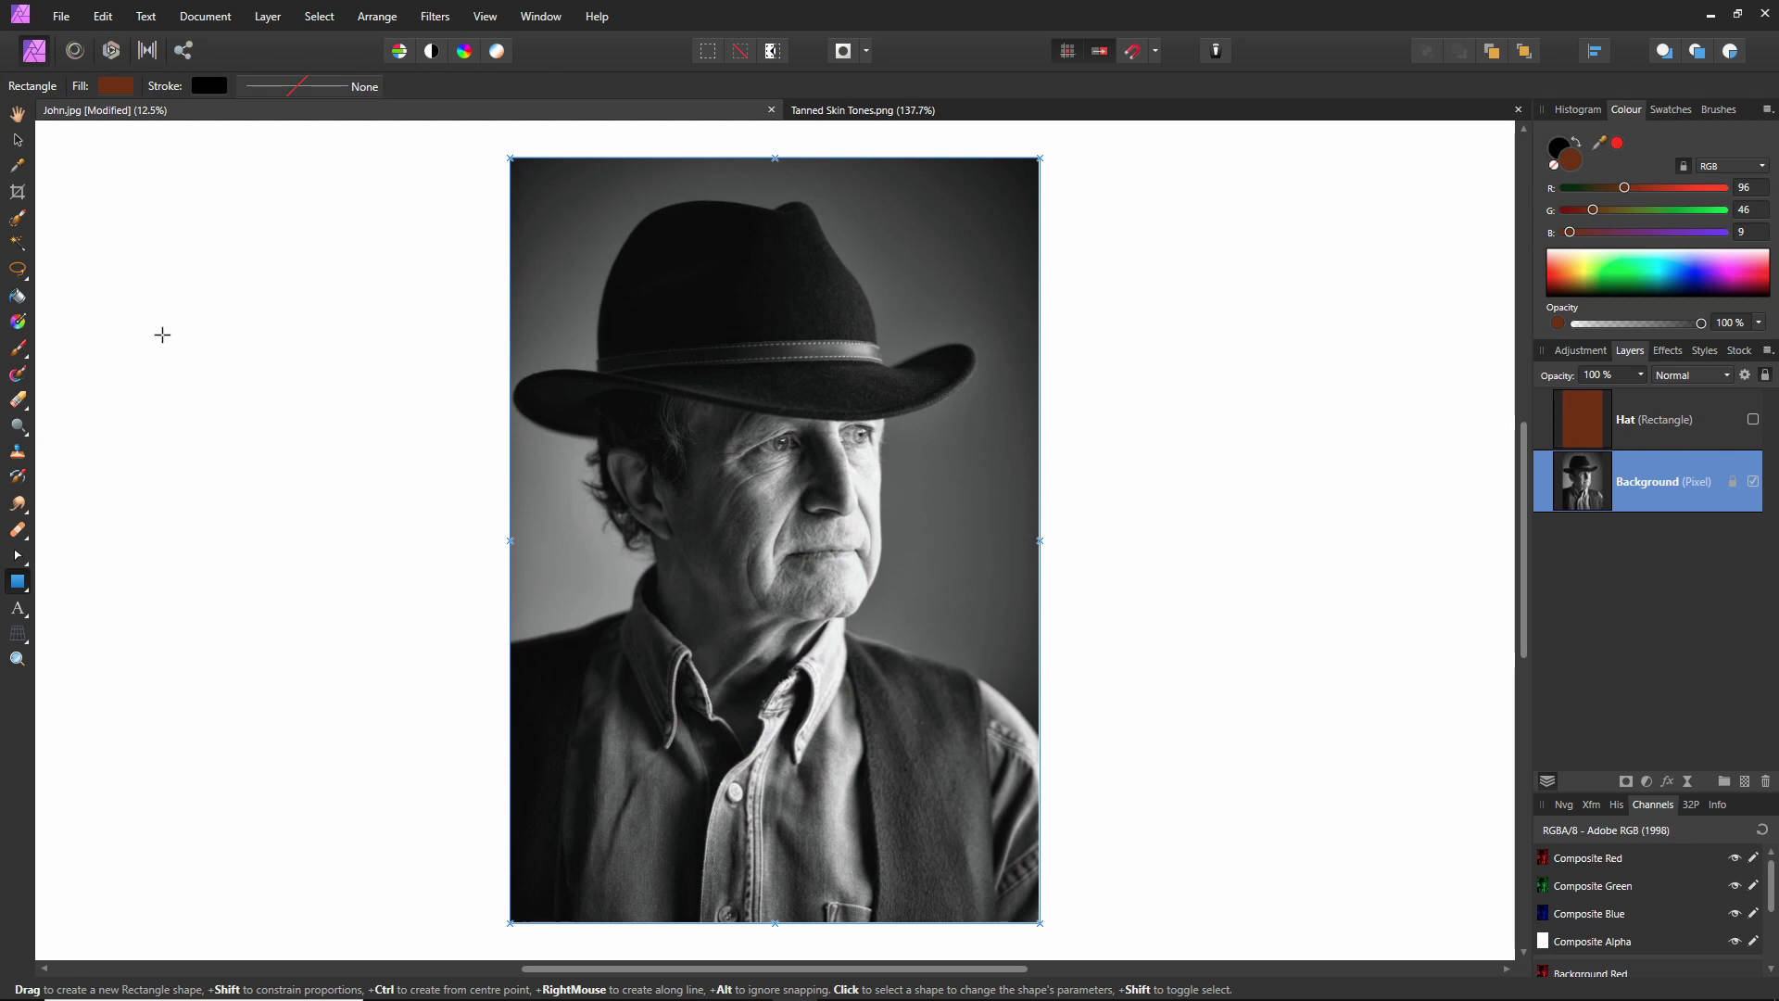
click(17, 219)
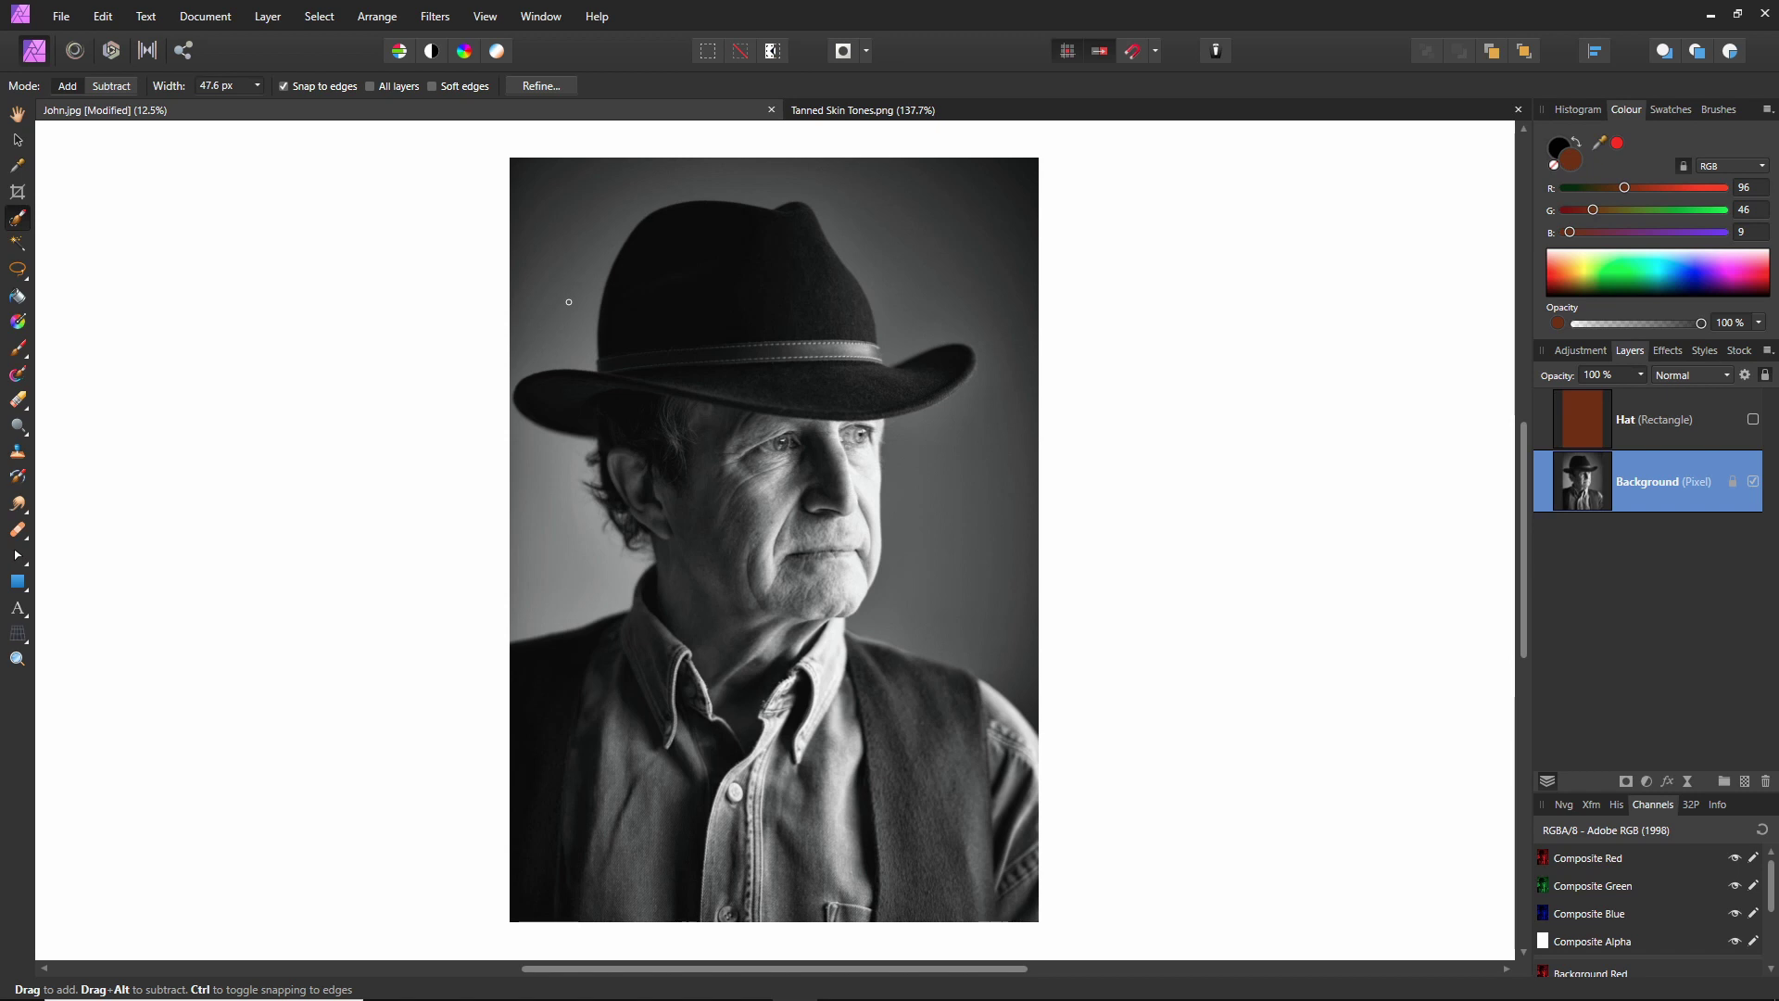
key(bracketright)
key(bracketright)
key(bracketright)
key(bracketright)
key(bracketright)
key(bracketright)
key(bracketright)
key(bracketright)
key(bracketright)
mouse_move(635, 350)
mouse_down()
mouse_move(668, 252)
mouse_move(732, 239)
mouse_move(799, 257)
mouse_move(828, 315)
mouse_move(817, 366)
mouse_move(749, 362)
mouse_up()
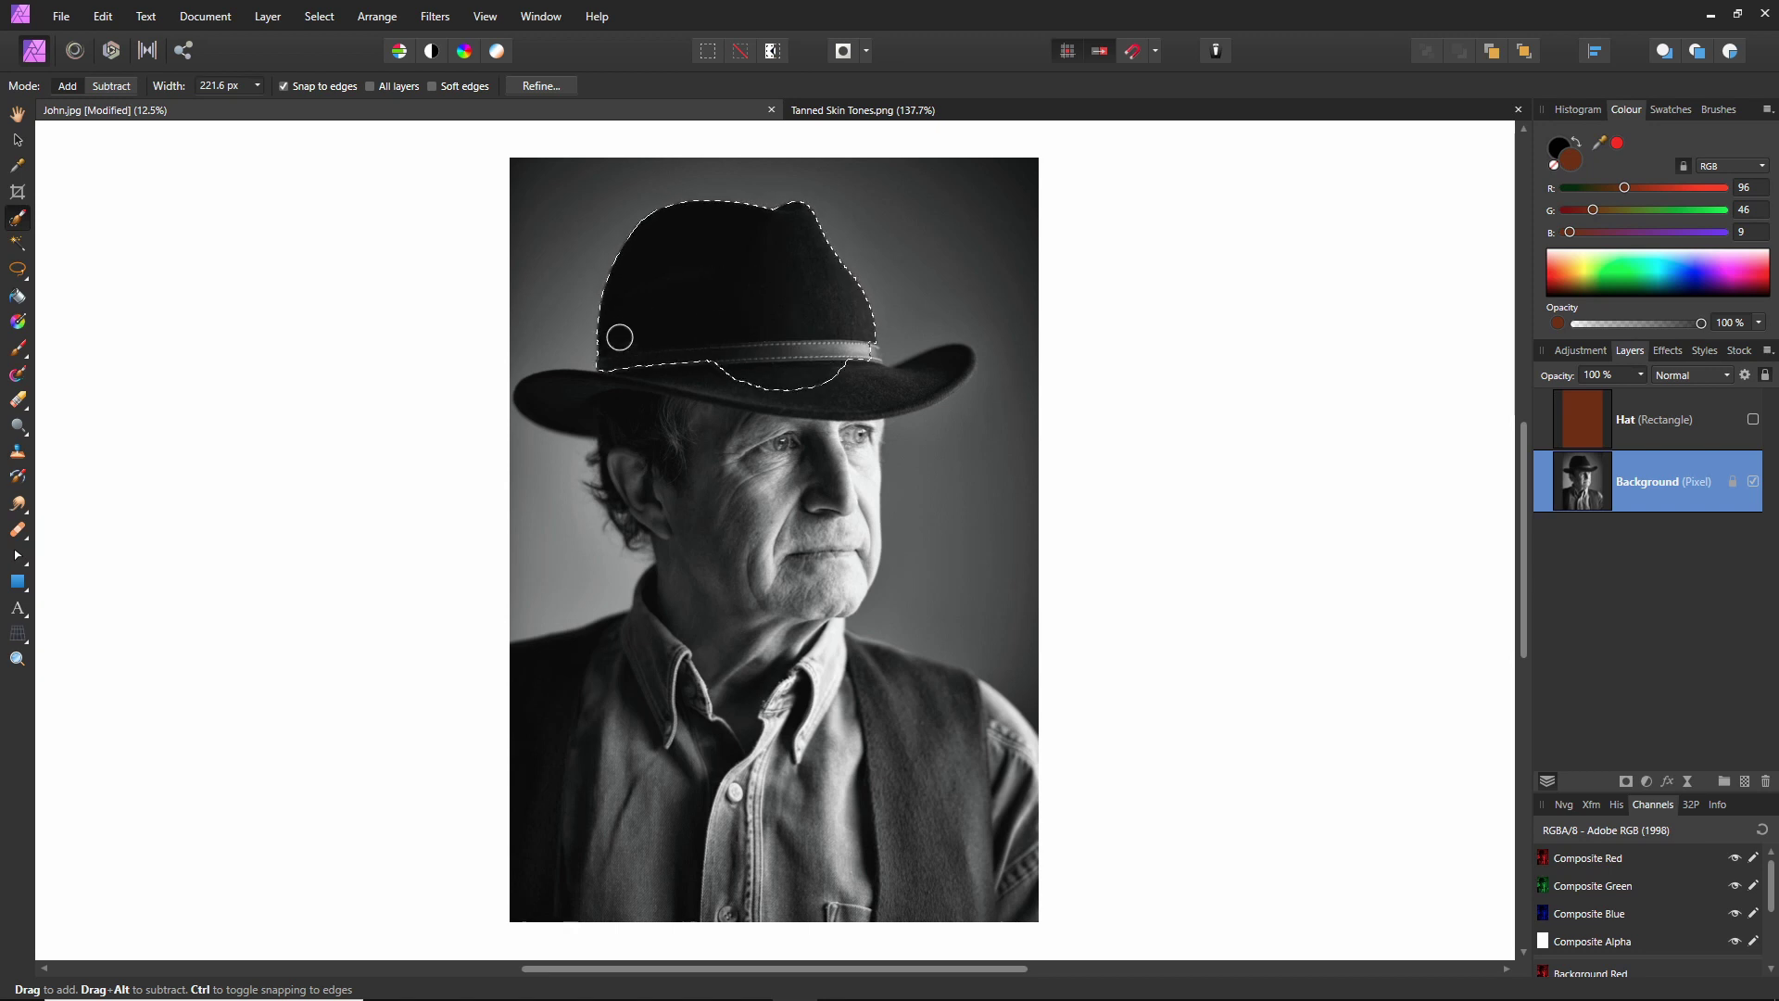
drag(781, 390, 886, 388)
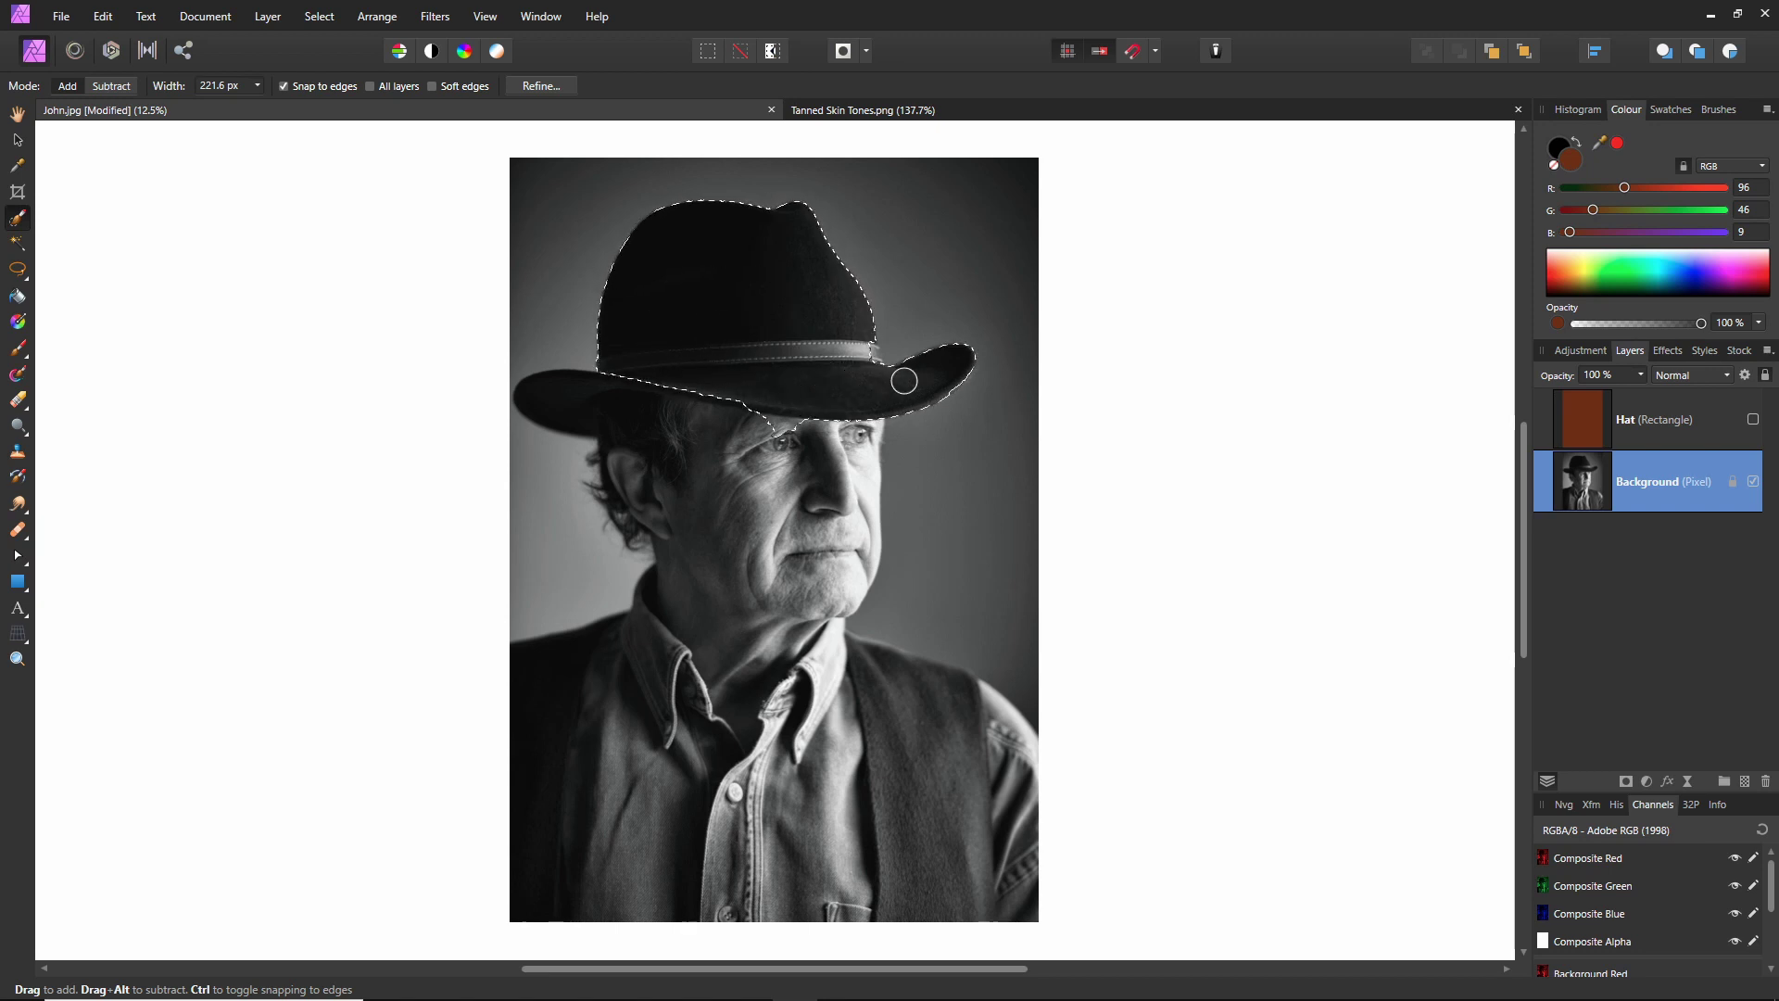
mouse_move(579, 396)
mouse_down()
mouse_move(540, 396)
mouse_move(560, 401)
mouse_up()
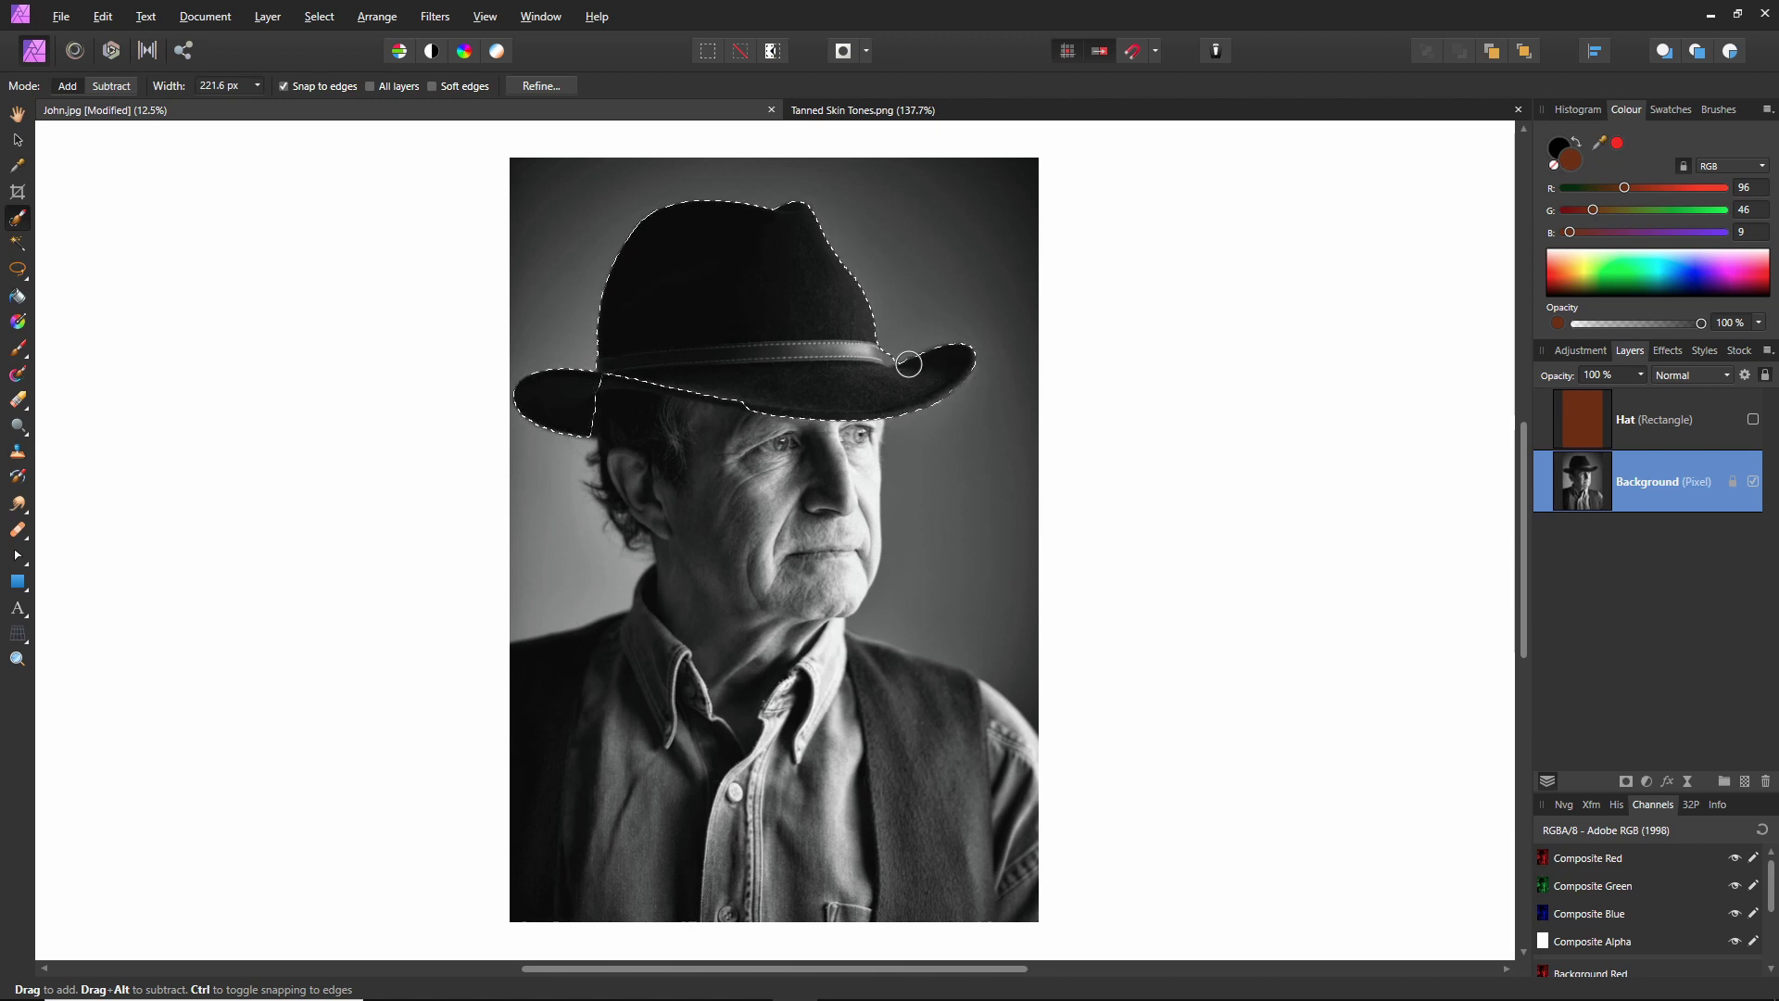
- At 83.6 px brush width, subtract the background notch between the hat band and brim from the selection and include the brim's outer edge
scroll(902, 363, up, 5)
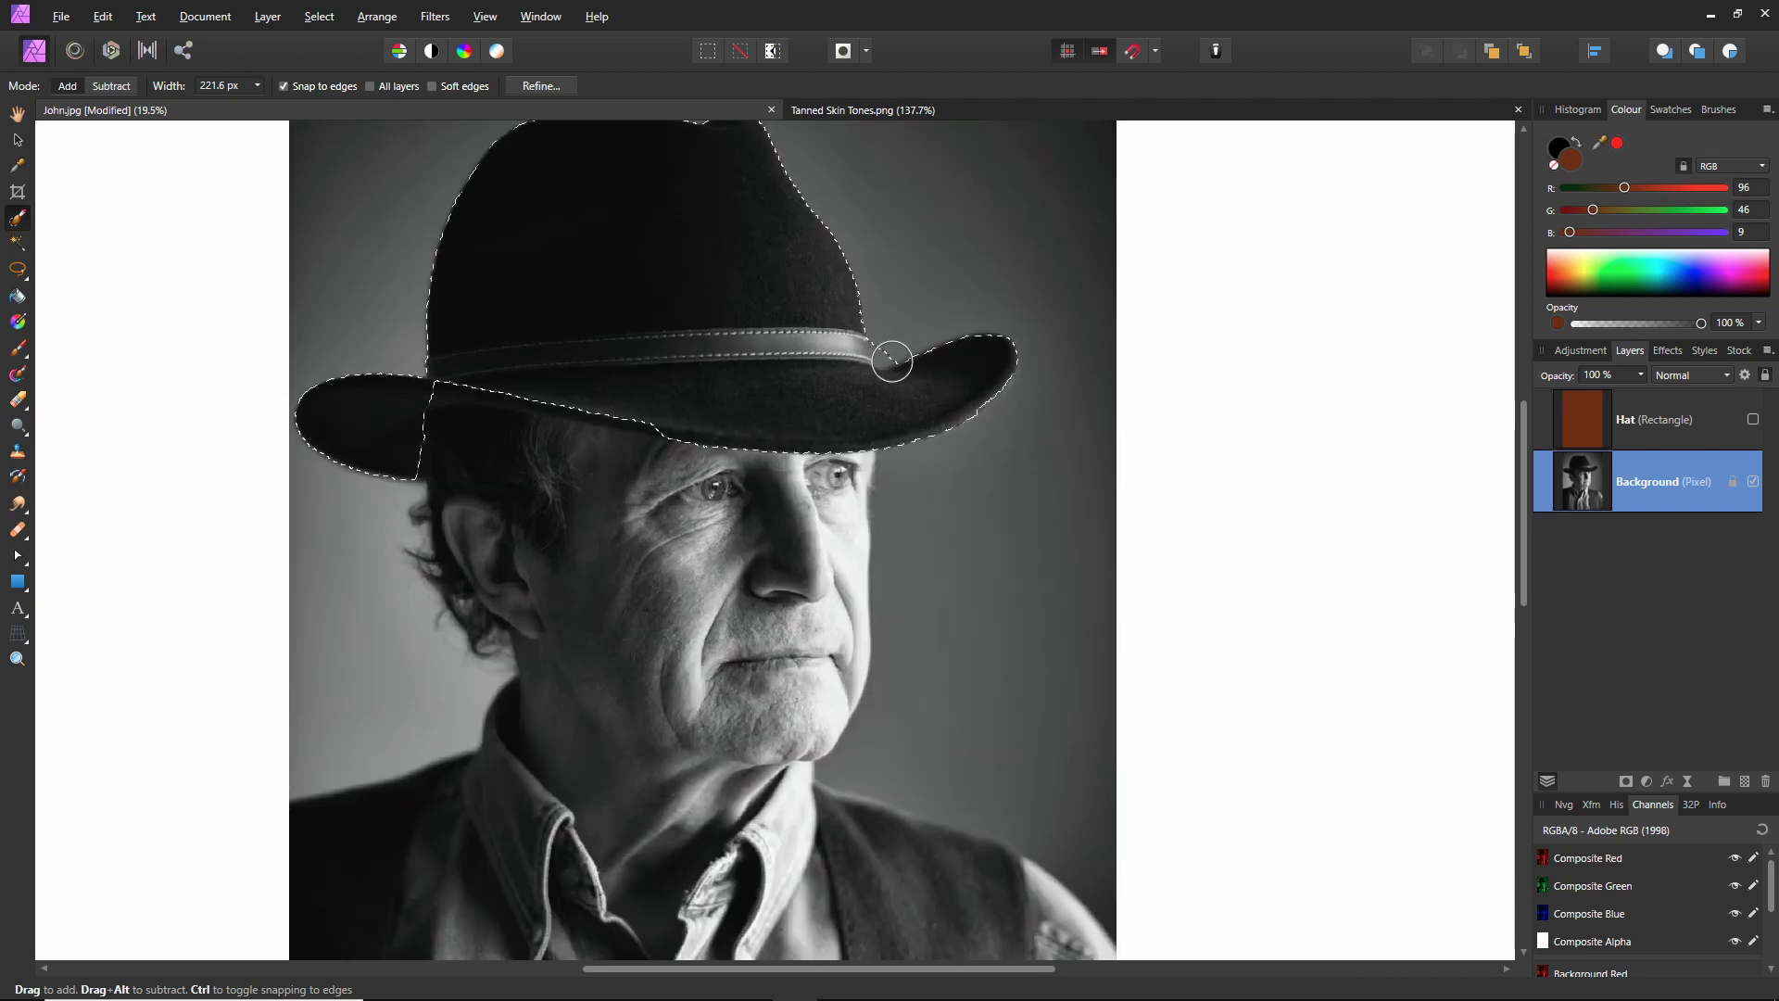
scroll(866, 351, up, 5)
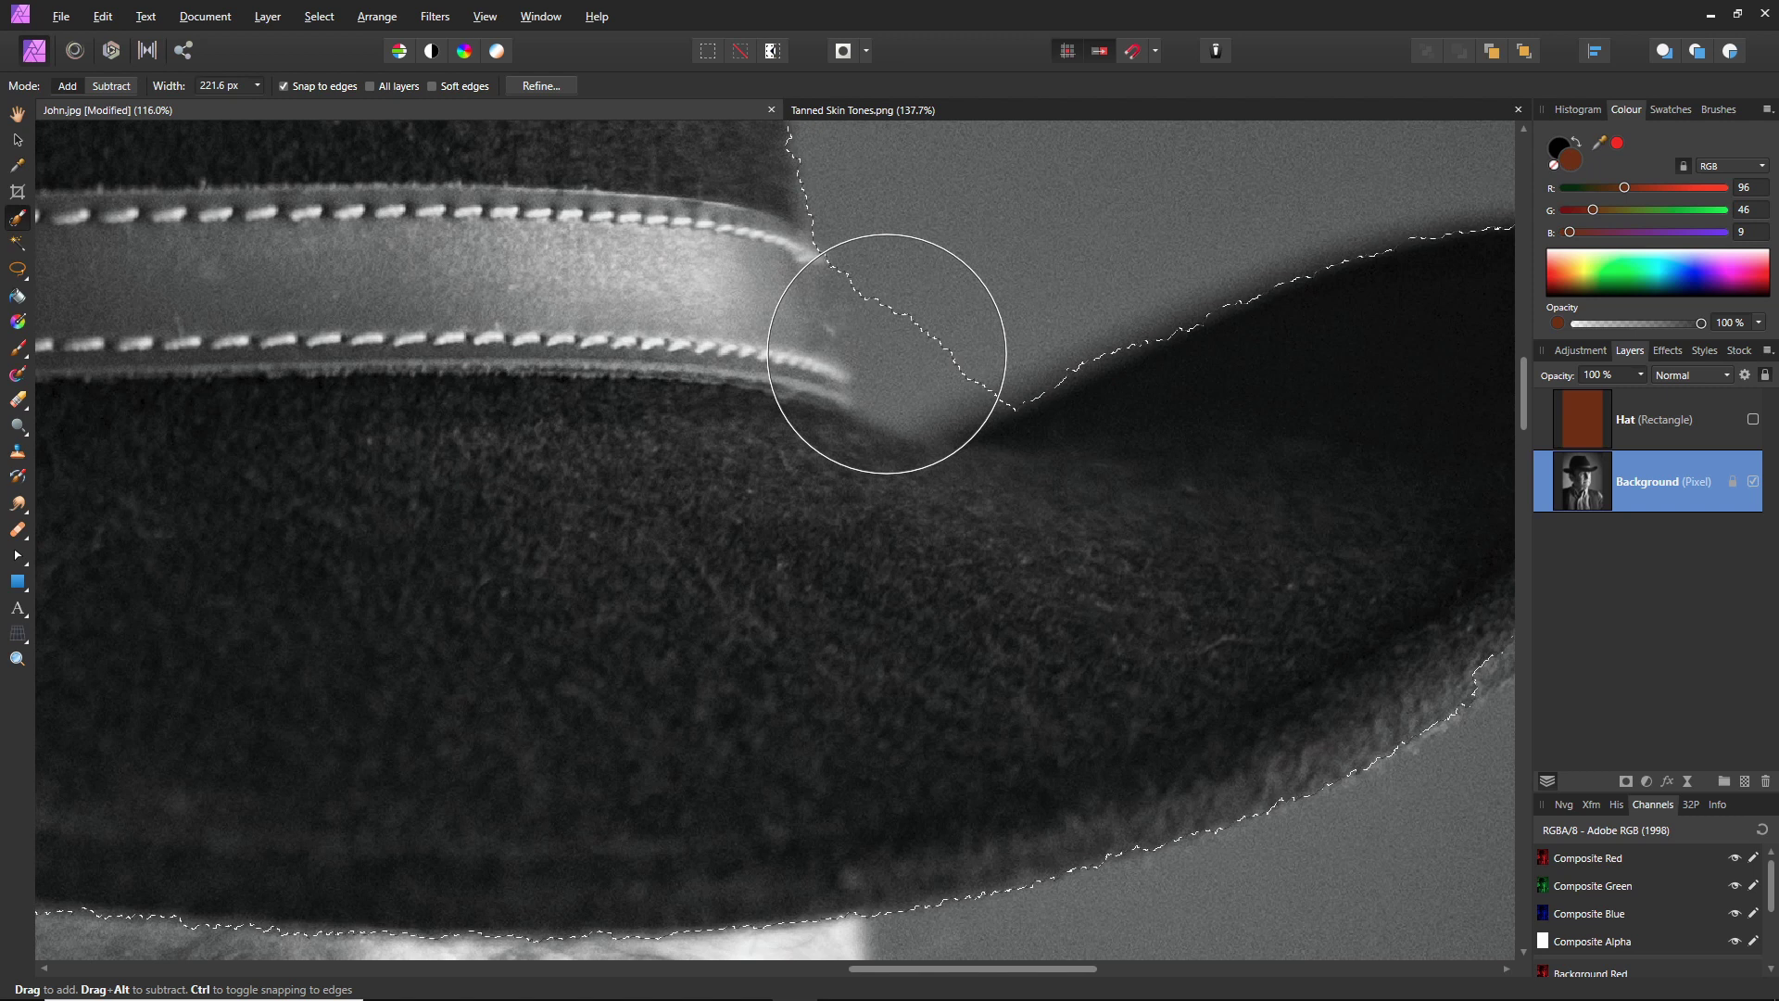
key(bracketleft)
key(bracketleft)
key(bracketleft)
key(bracketleft)
key(bracketleft)
key(bracketleft)
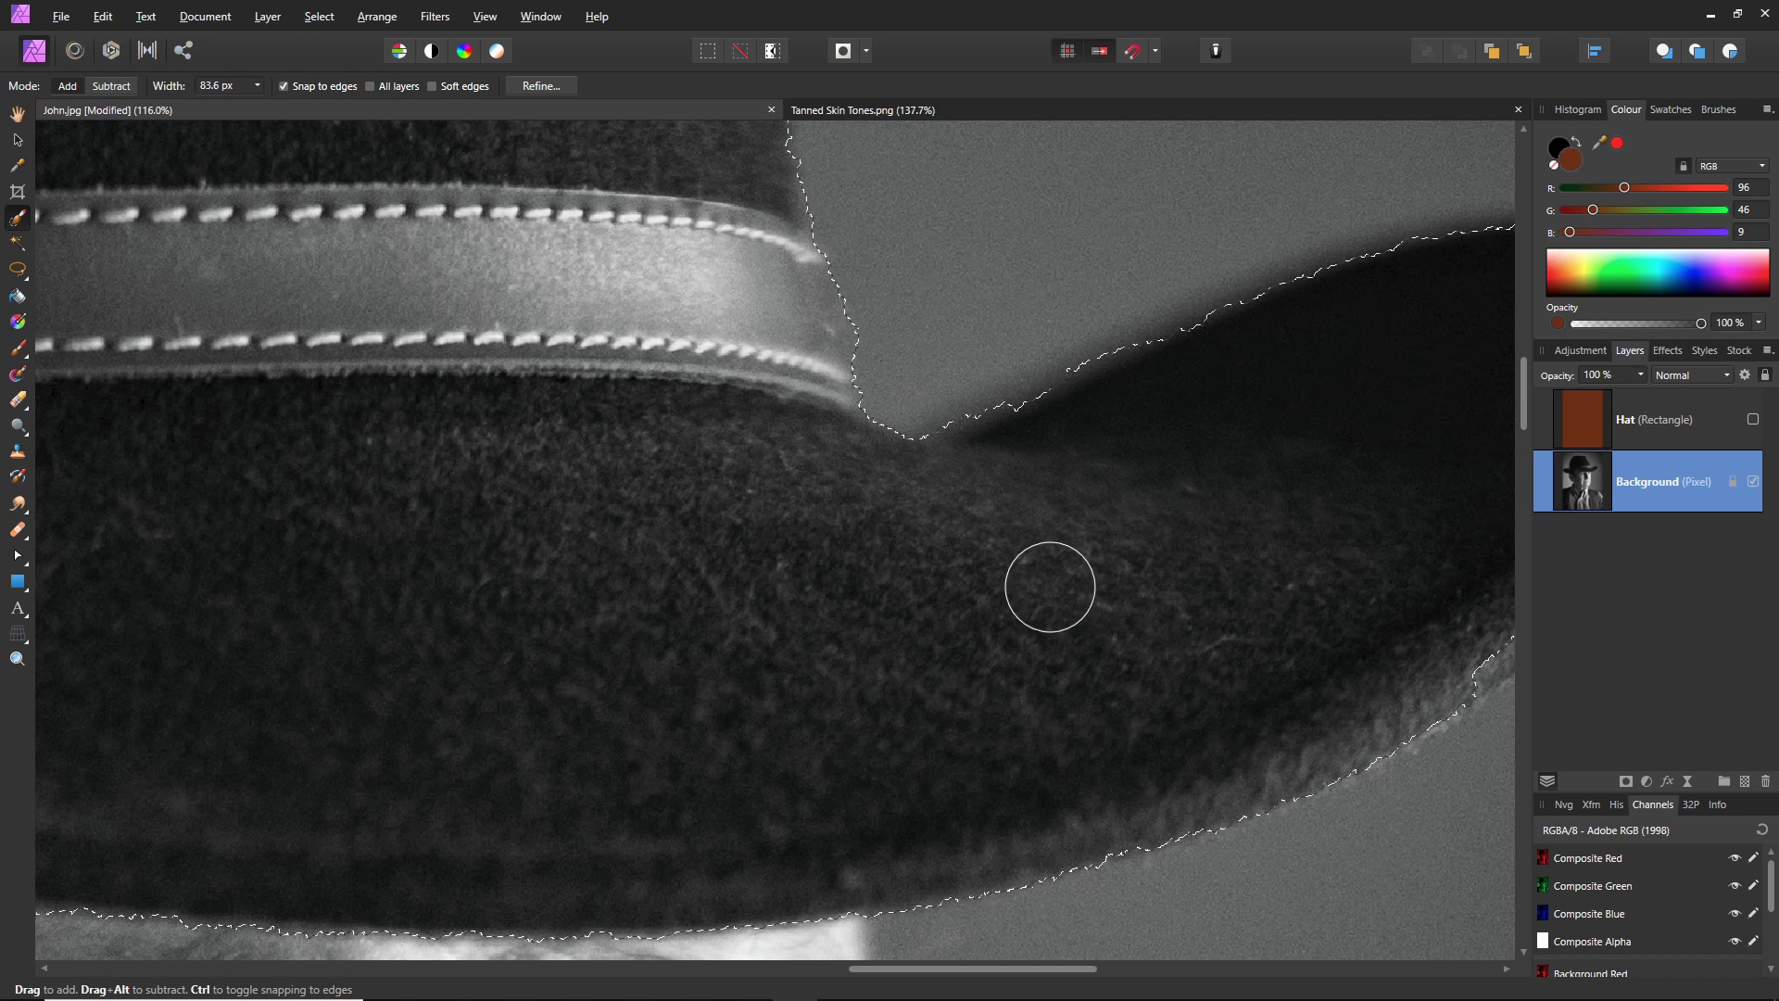
key(space)
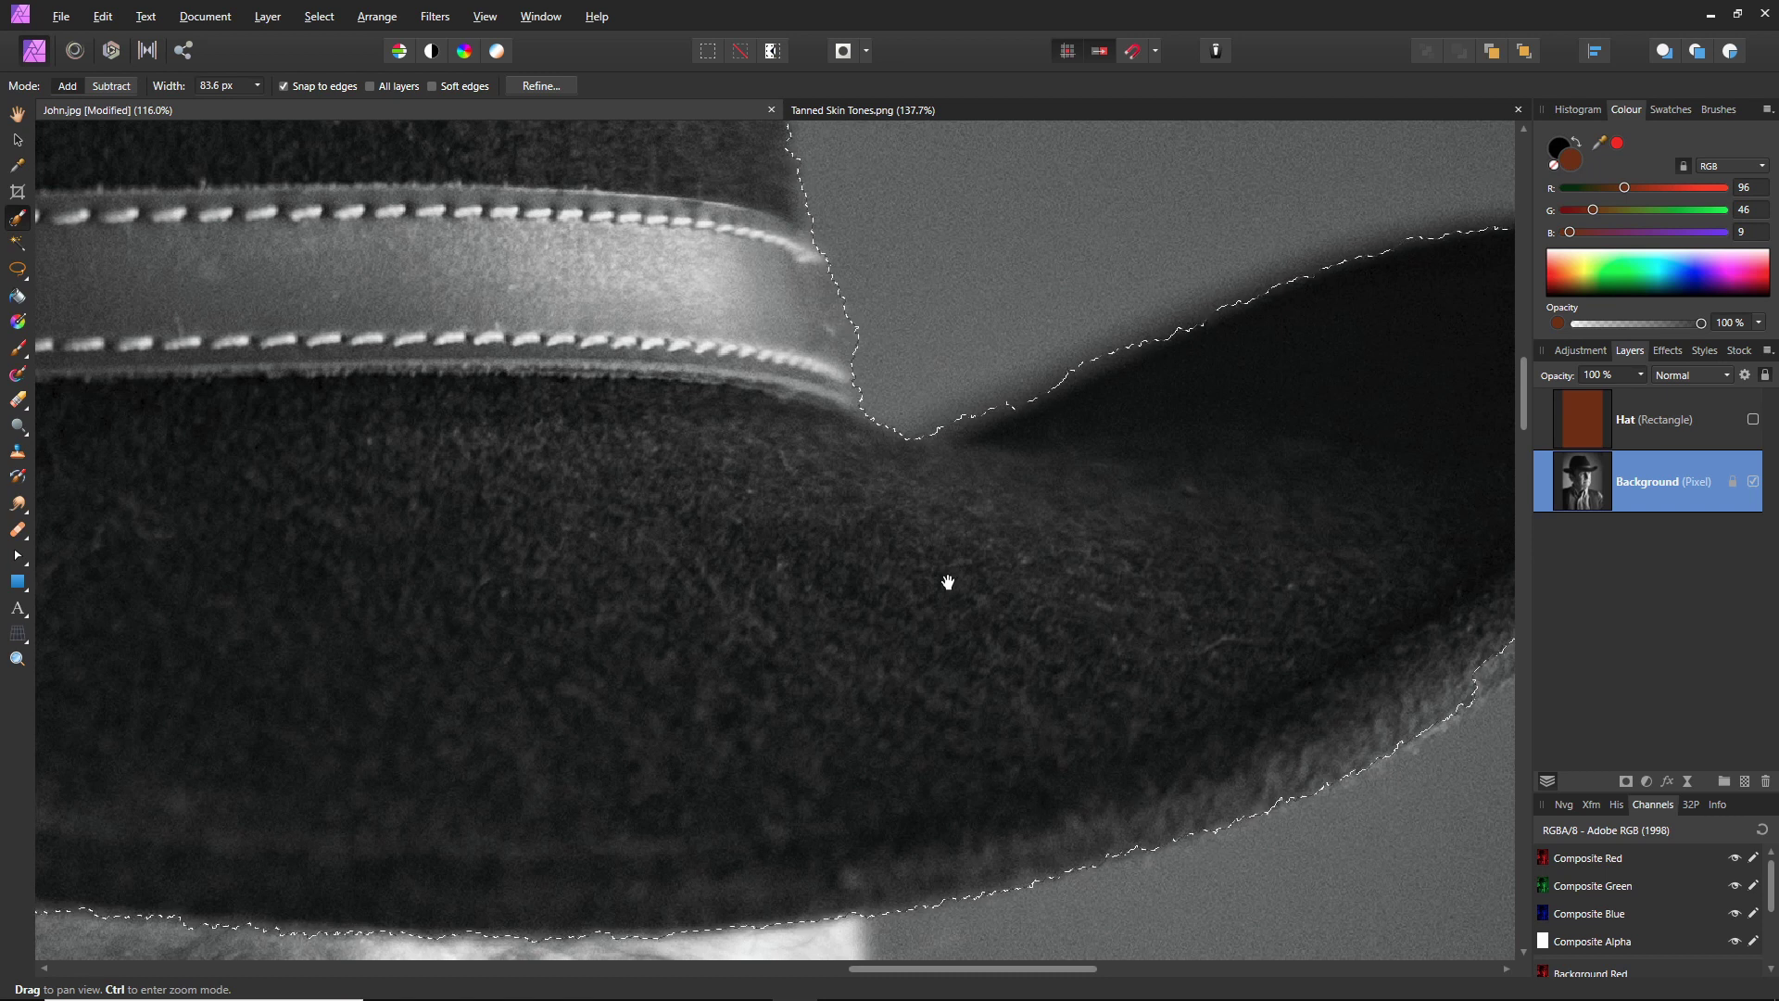
drag(1335, 560, 787, 587)
drag(992, 595, 1101, 500)
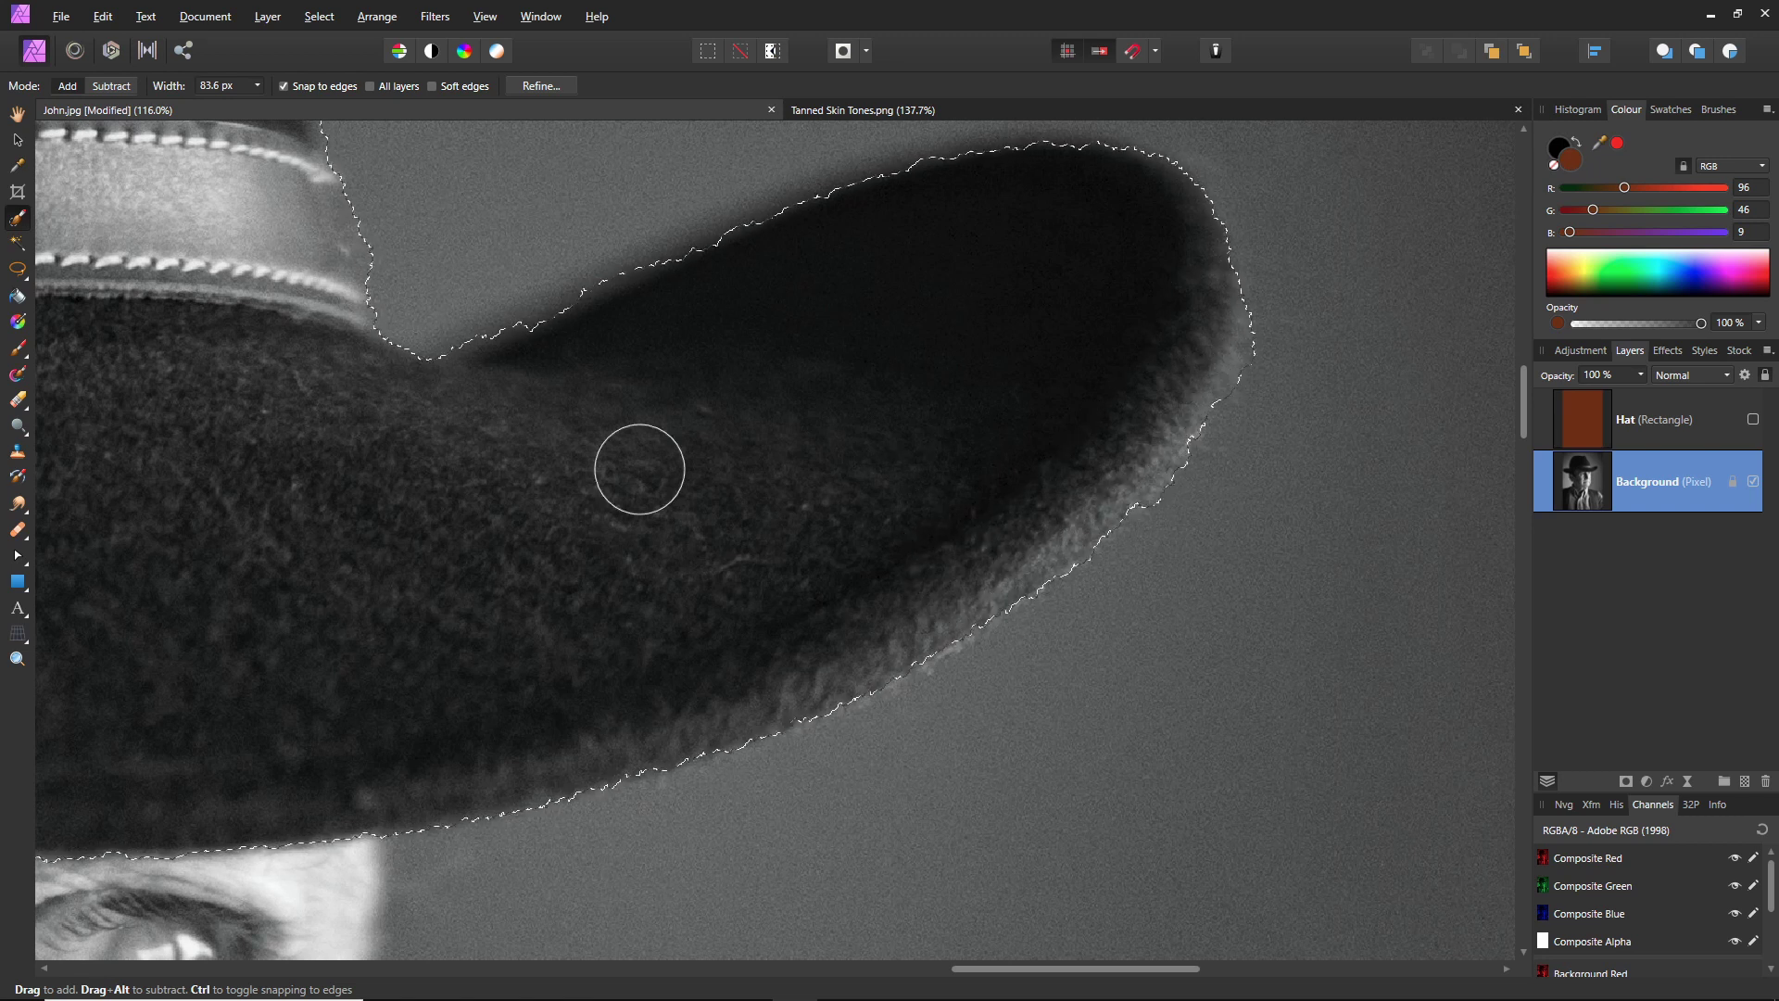
- Add the brim's underside above the hair and the inner edge of the brim behind the ear to the hat selection
mouse_move(158, 636)
mouse_down()
mouse_move(599, 623)
mouse_move(651, 511)
mouse_move(667, 544)
mouse_move(516, 509)
mouse_move(1103, 453)
mouse_move(1326, 520)
mouse_move(1247, 433)
mouse_up()
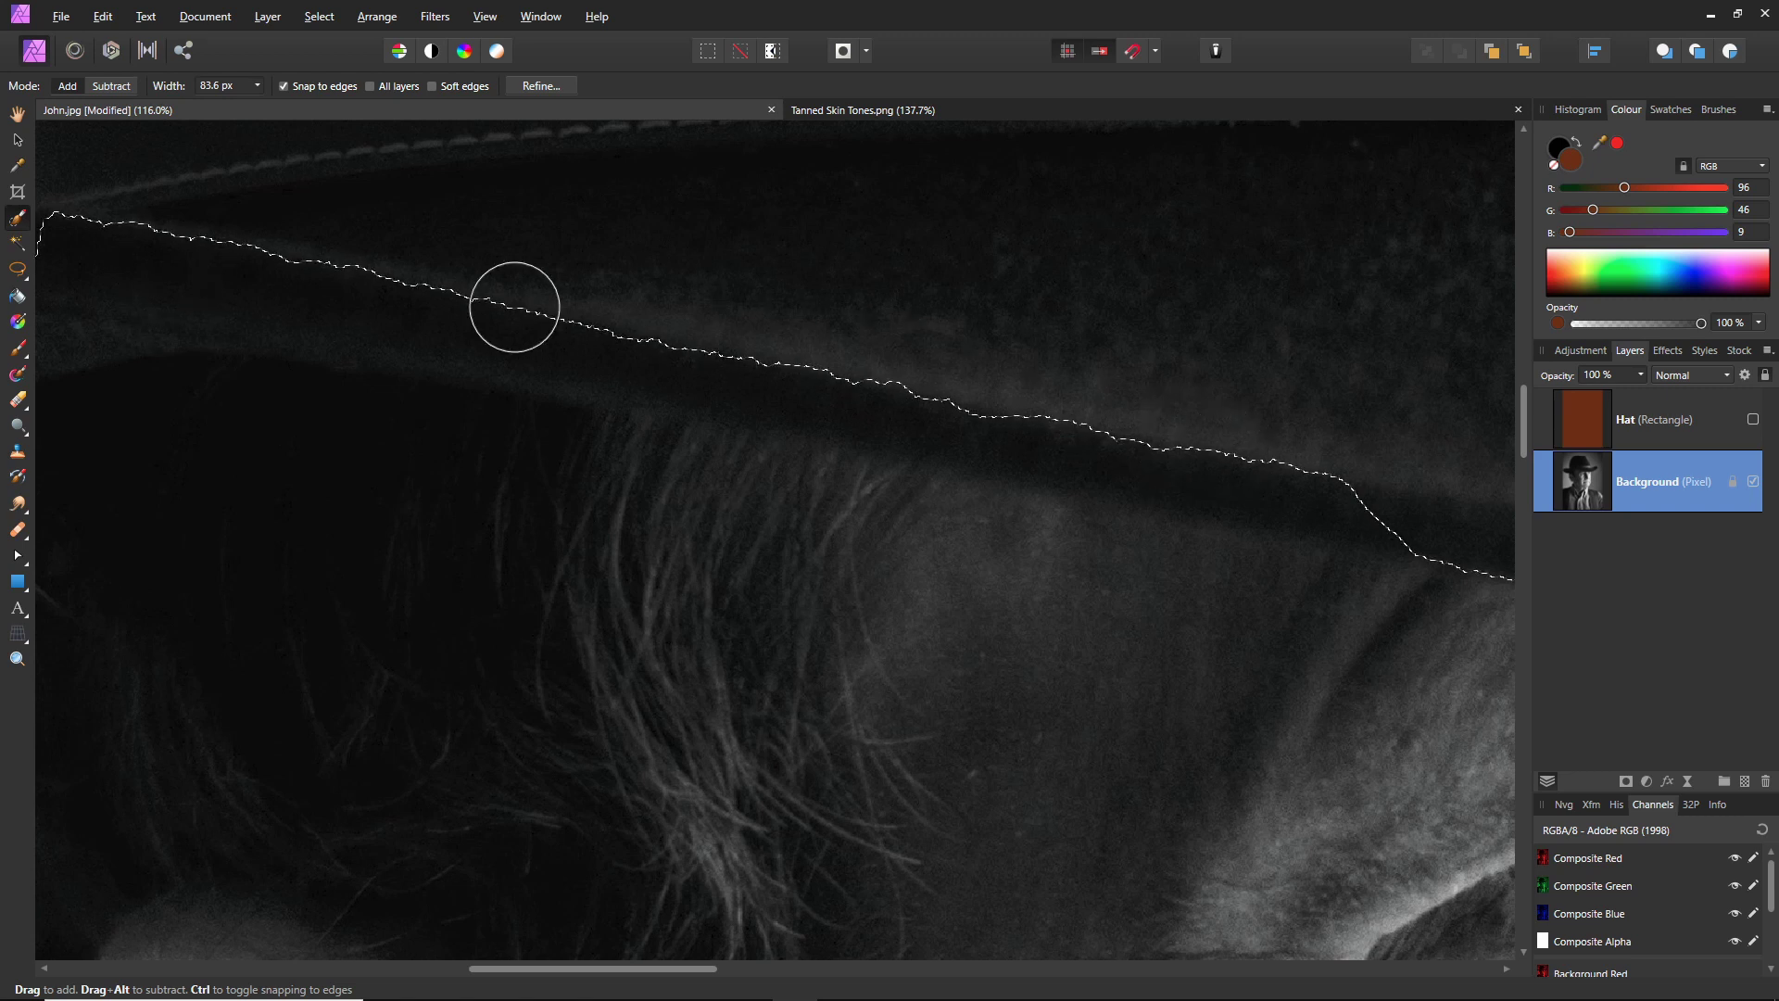
mouse_move(106, 239)
mouse_down()
mouse_move(80, 230)
mouse_move(203, 269)
mouse_move(445, 294)
mouse_move(1294, 448)
mouse_move(1381, 488)
mouse_up()
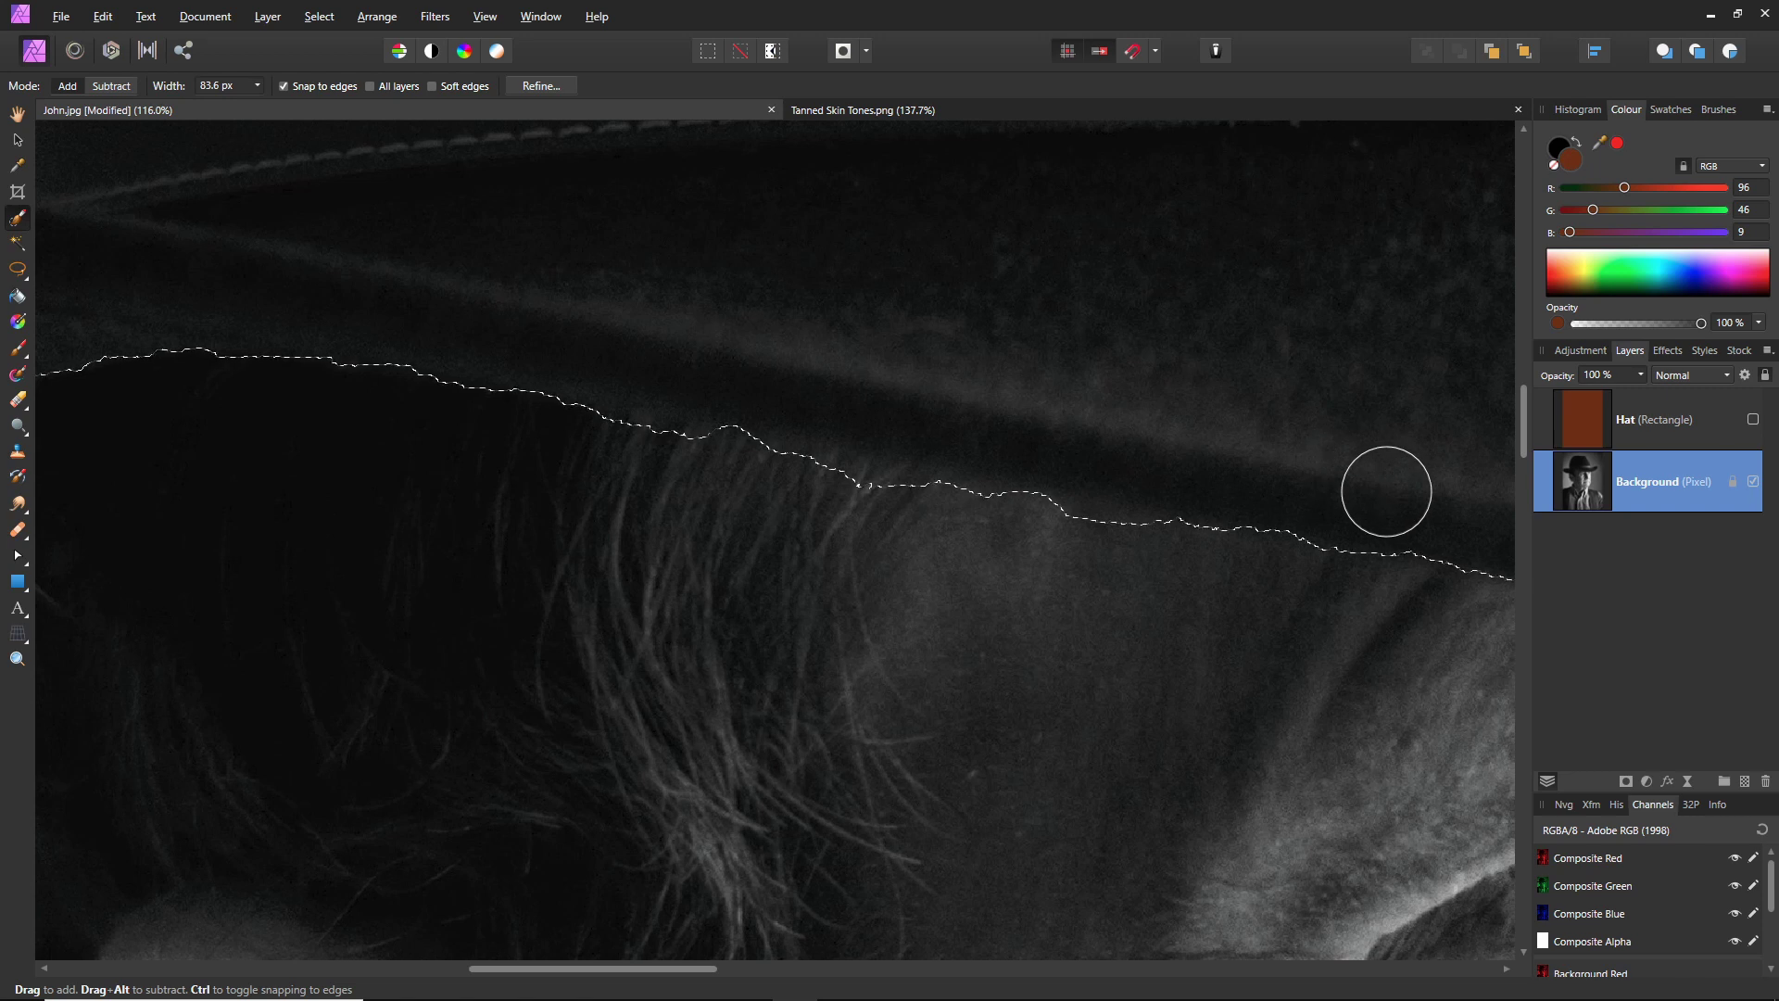
key(space)
drag(204, 622, 803, 611)
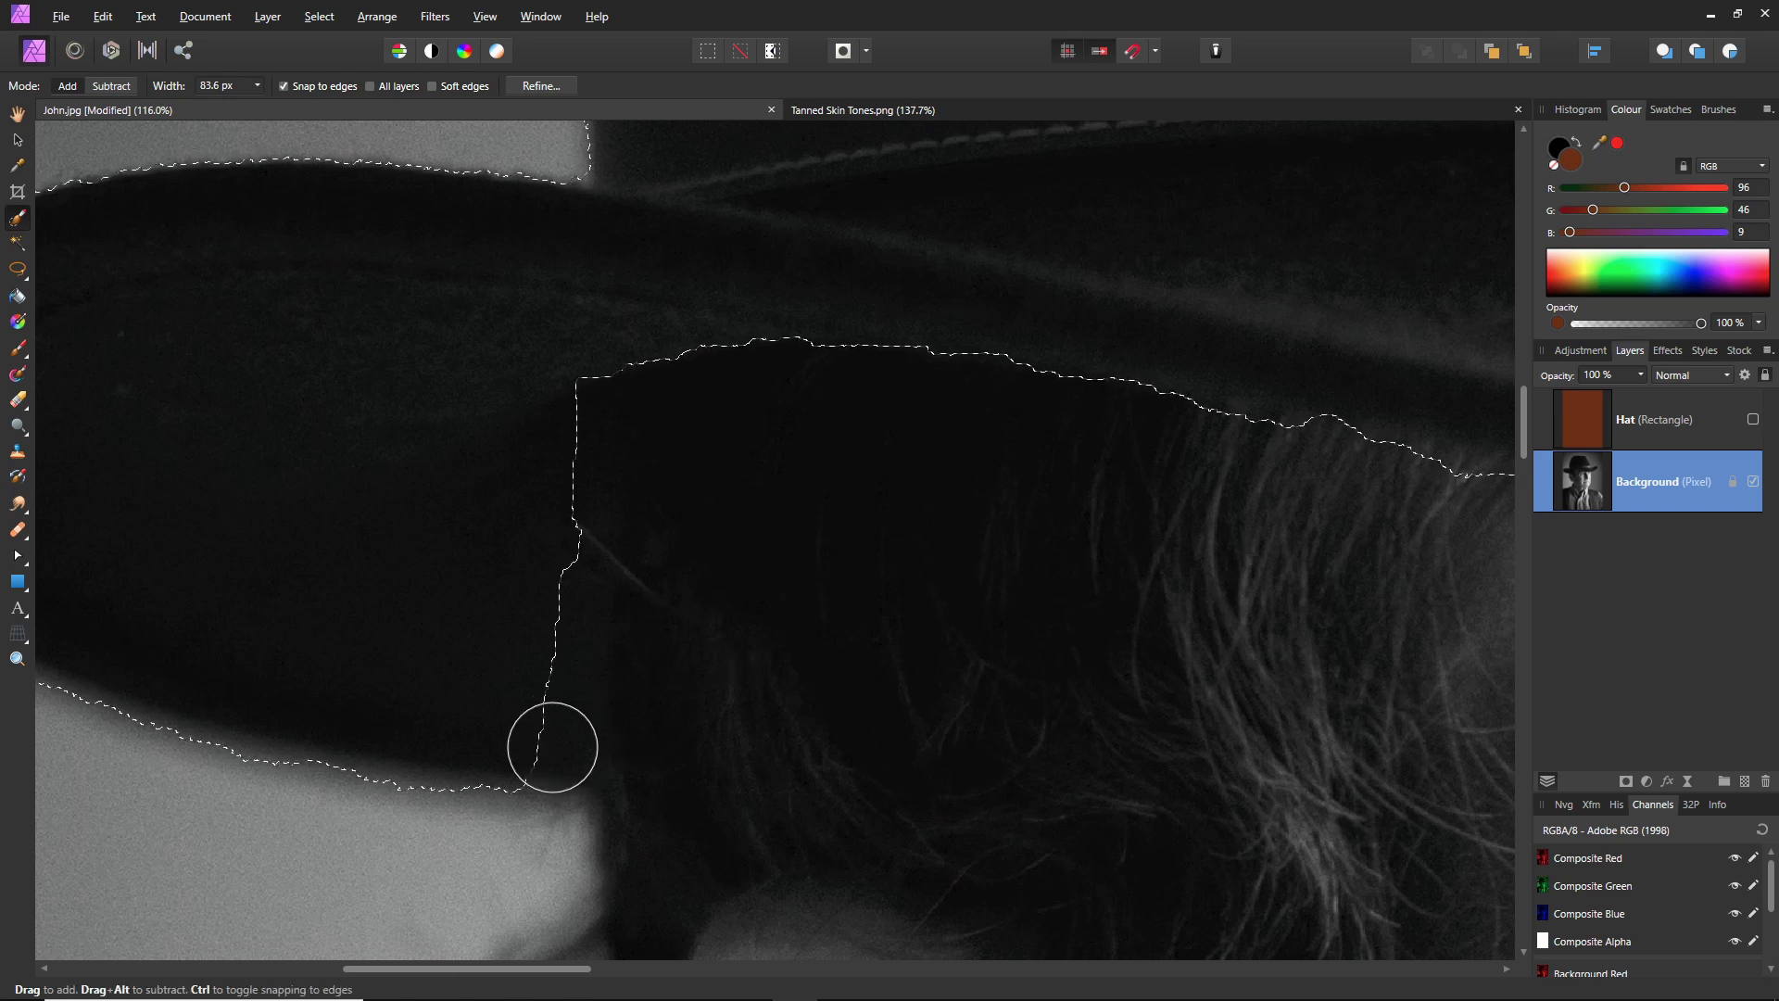
drag(544, 741, 540, 386)
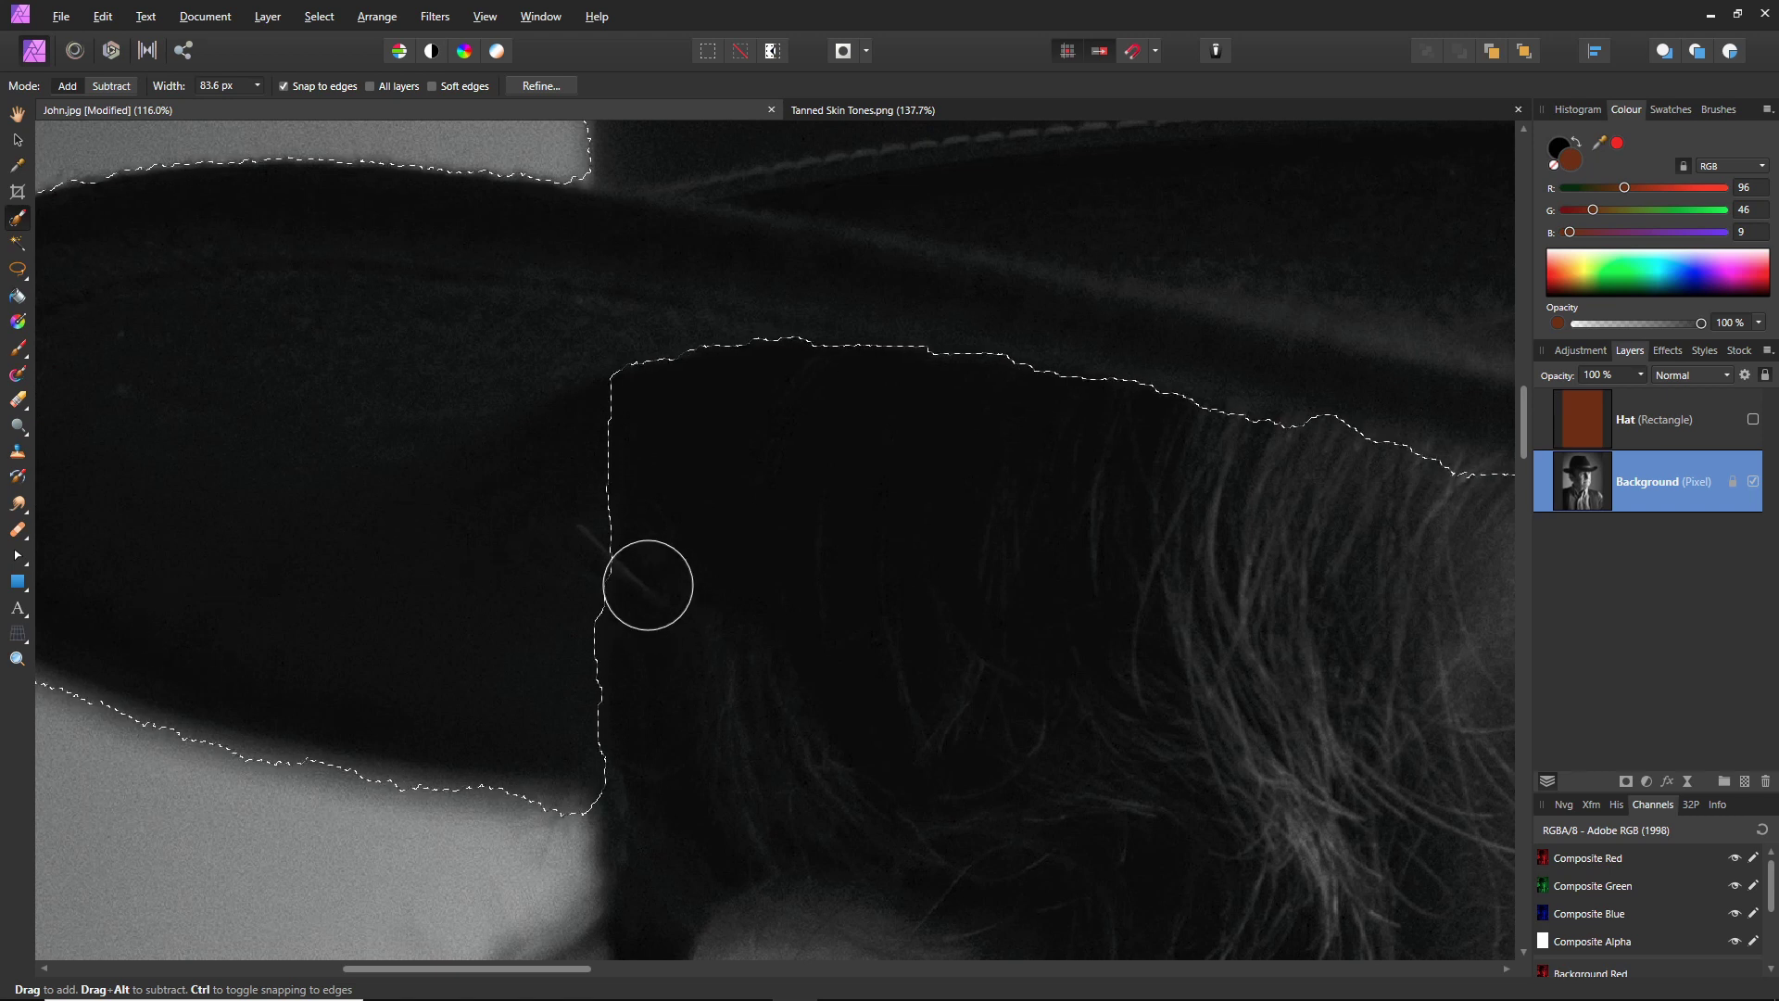
key(ctrl+0)
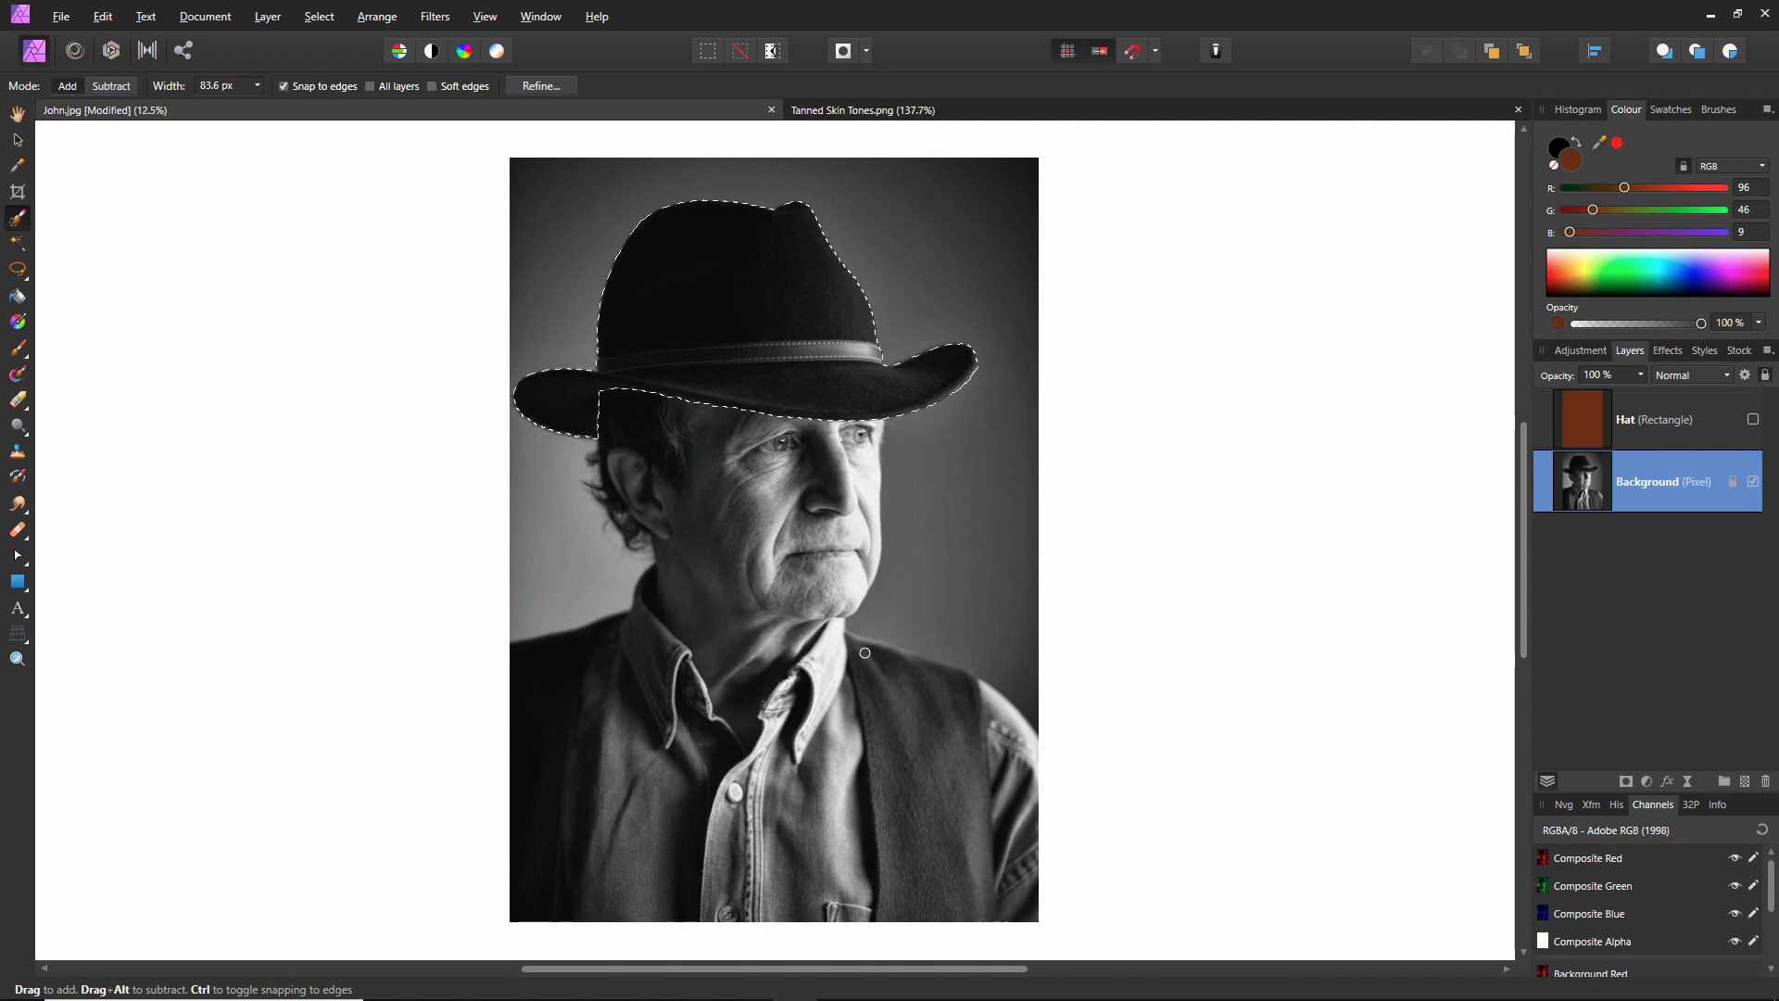
- Add both sides of the vest to the selection and trim the background spill above the shoulder near the collar
mouse_move(883, 670)
mouse_down()
mouse_move(940, 689)
mouse_move(971, 848)
mouse_move(1010, 833)
mouse_move(929, 729)
mouse_move(988, 839)
mouse_up()
drag(1001, 732, 1016, 803)
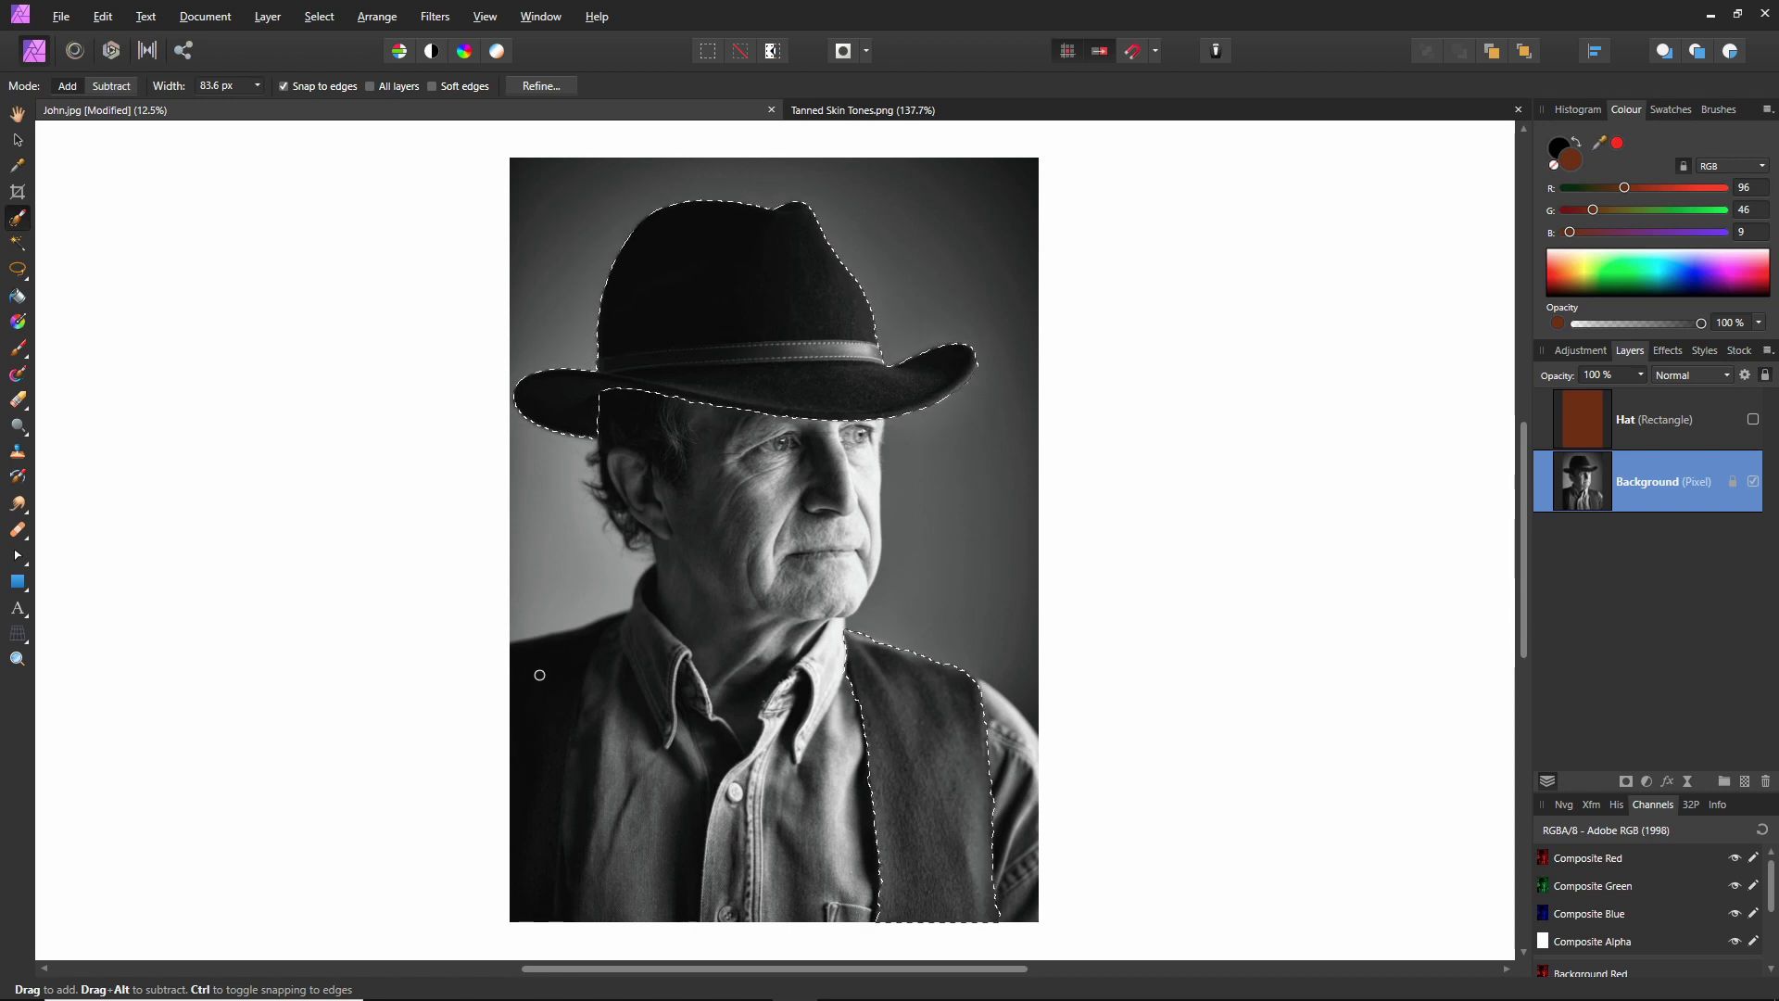
mouse_move(563, 643)
mouse_down()
mouse_move(521, 690)
mouse_move(510, 765)
mouse_move(539, 901)
mouse_move(542, 732)
mouse_move(554, 691)
mouse_move(545, 839)
mouse_move(560, 690)
mouse_move(616, 603)
mouse_up()
scroll(616, 603, up, 6)
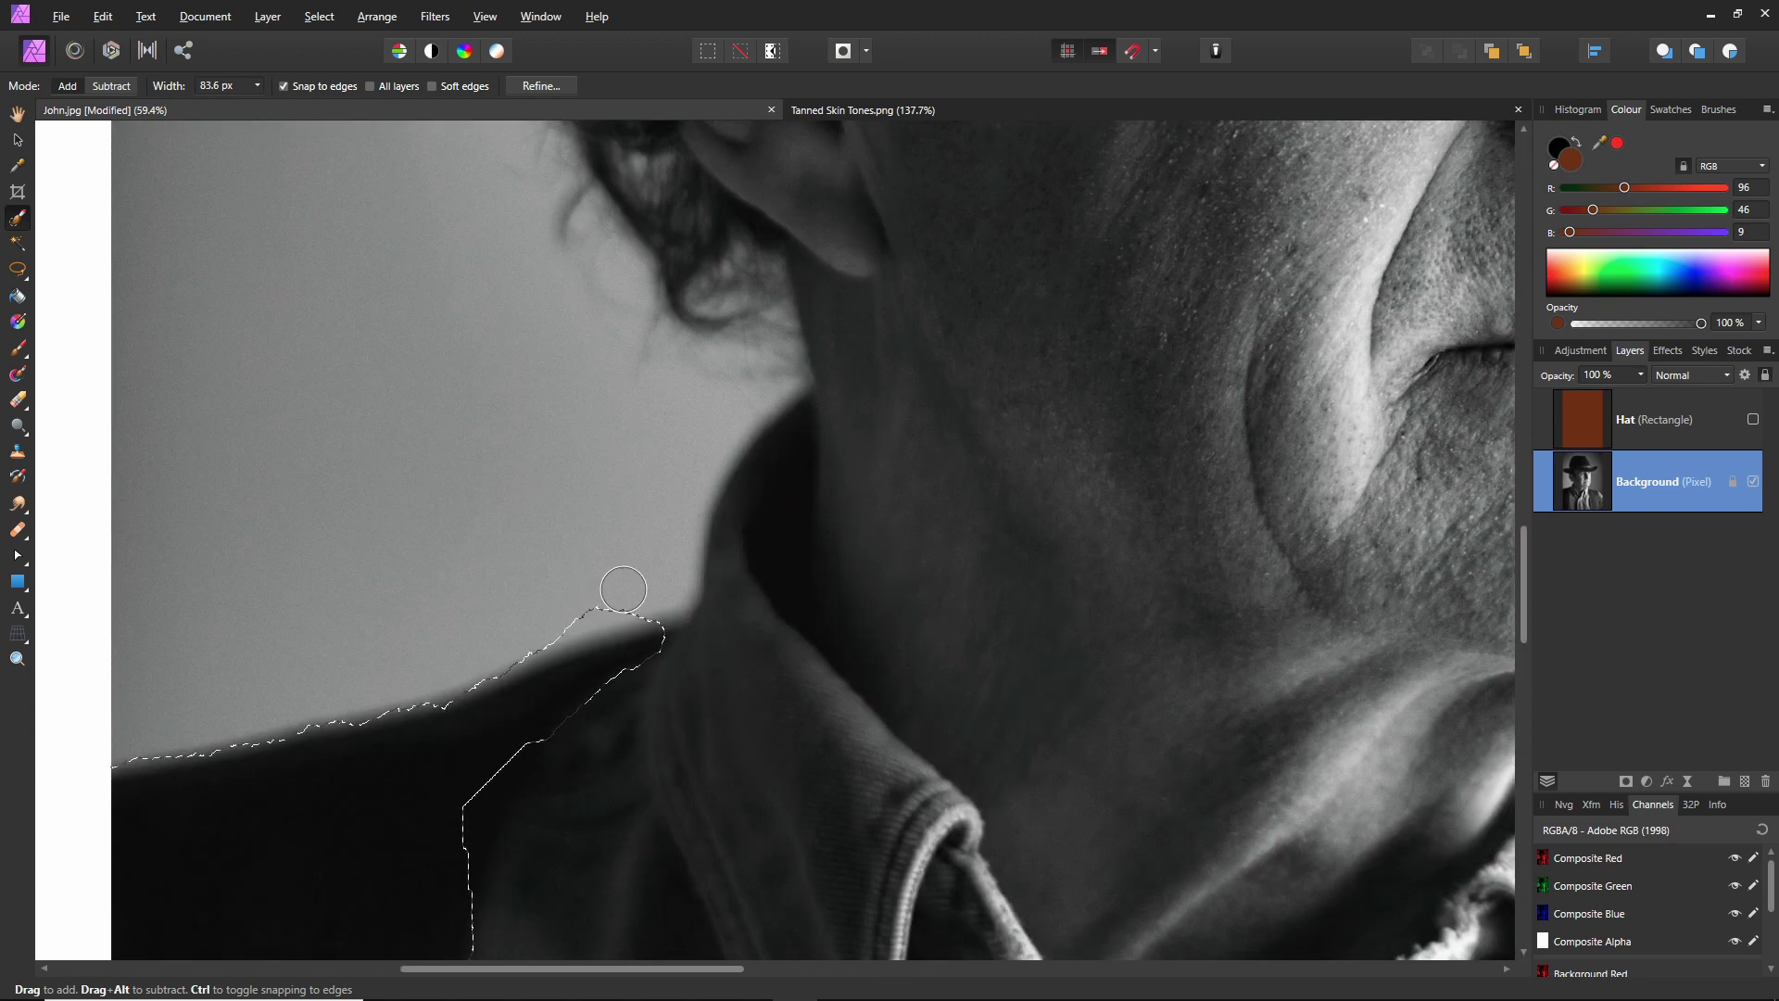
mouse_move(653, 598)
mouse_down()
mouse_move(456, 648)
mouse_move(606, 612)
mouse_up()
key(ctrl+0)
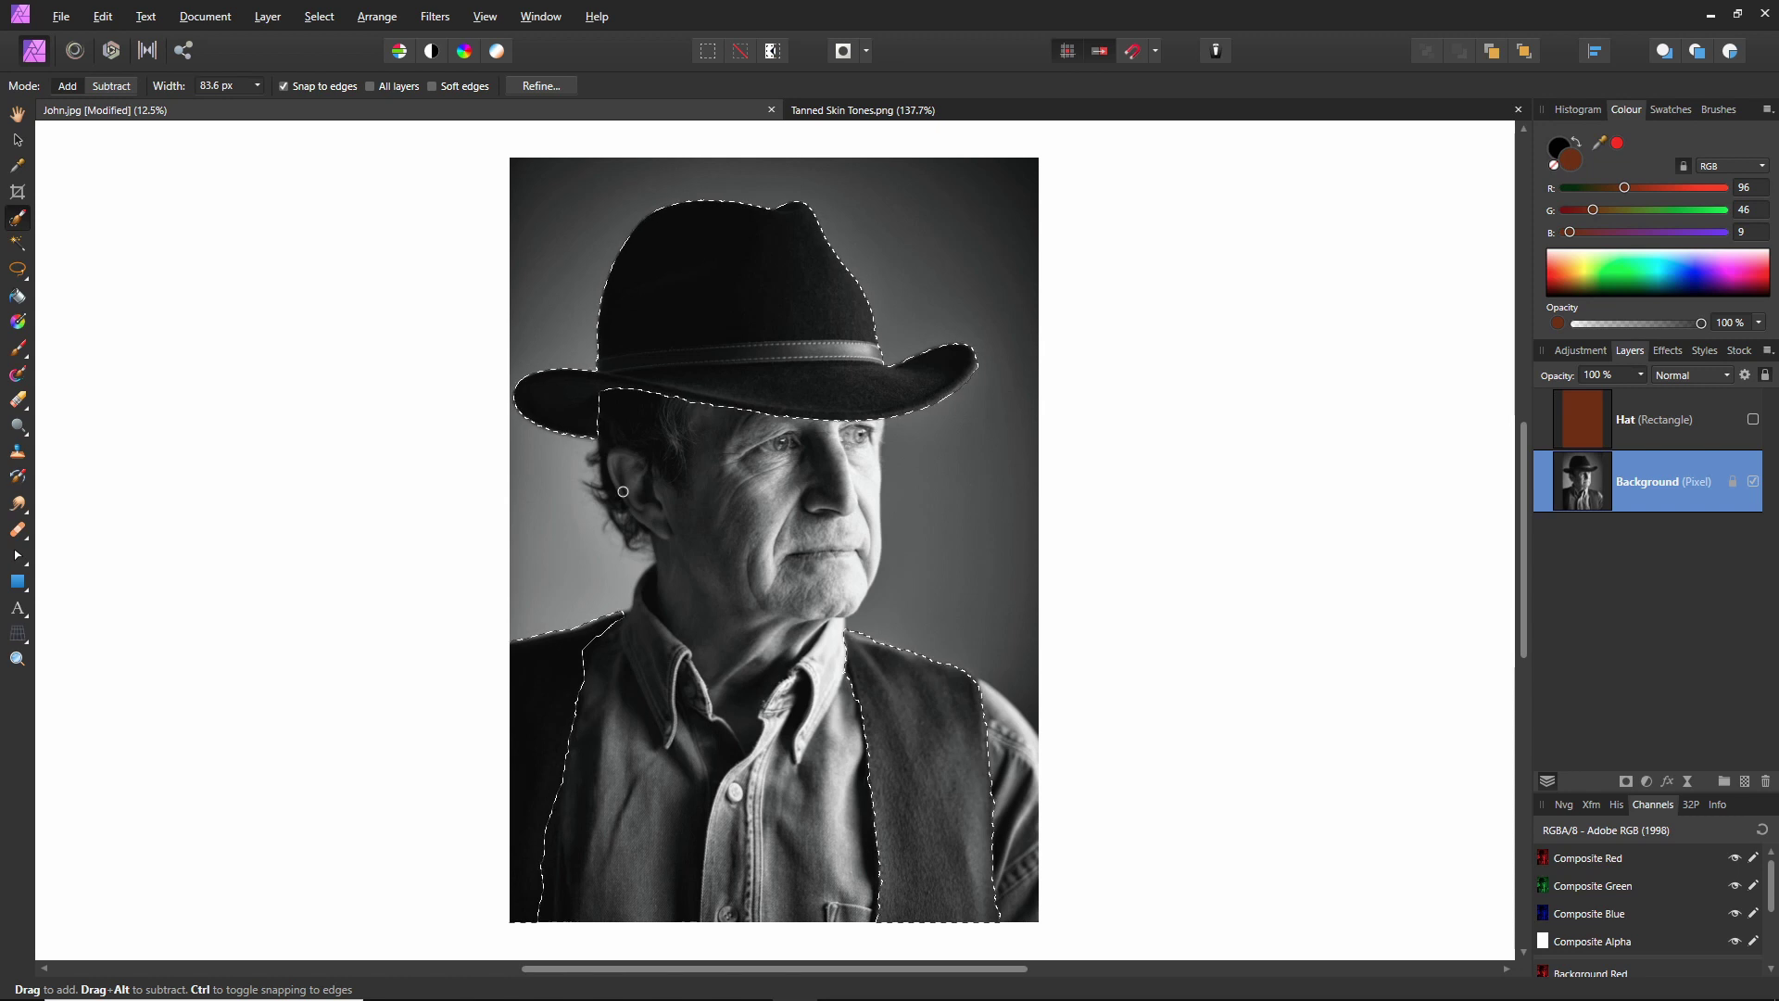
- Open the selection refinement and set its preview to White matte
click(547, 90)
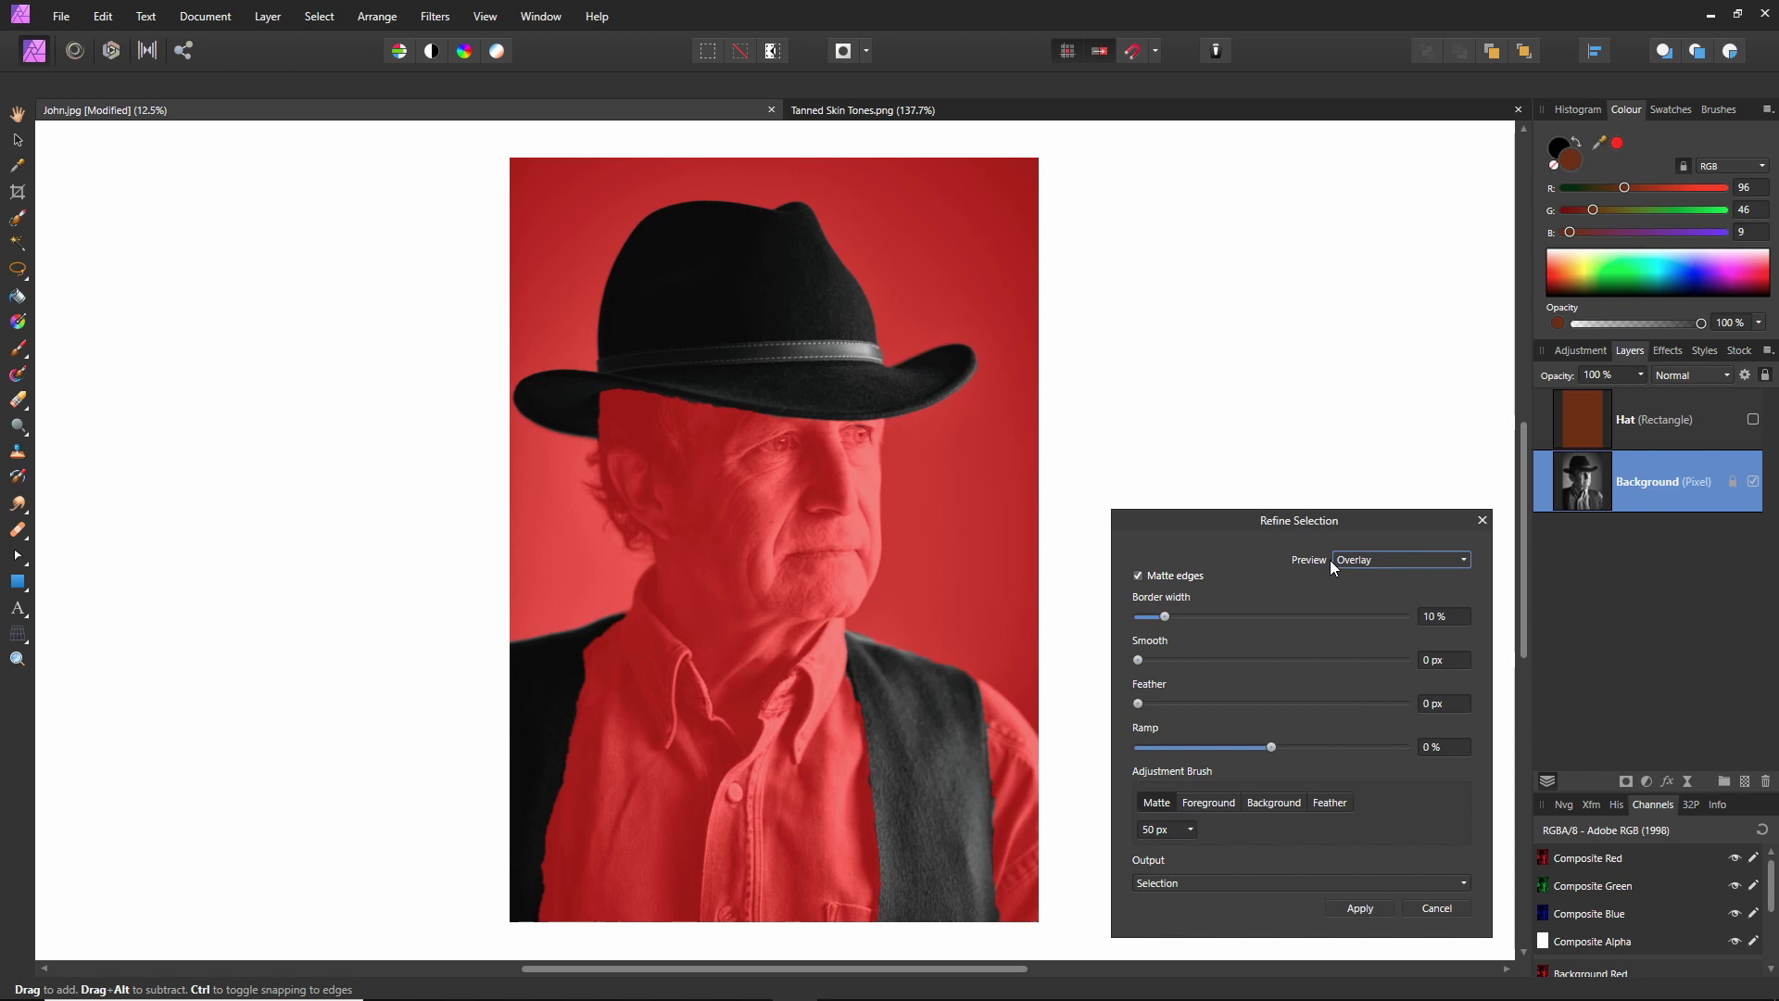
click(1459, 560)
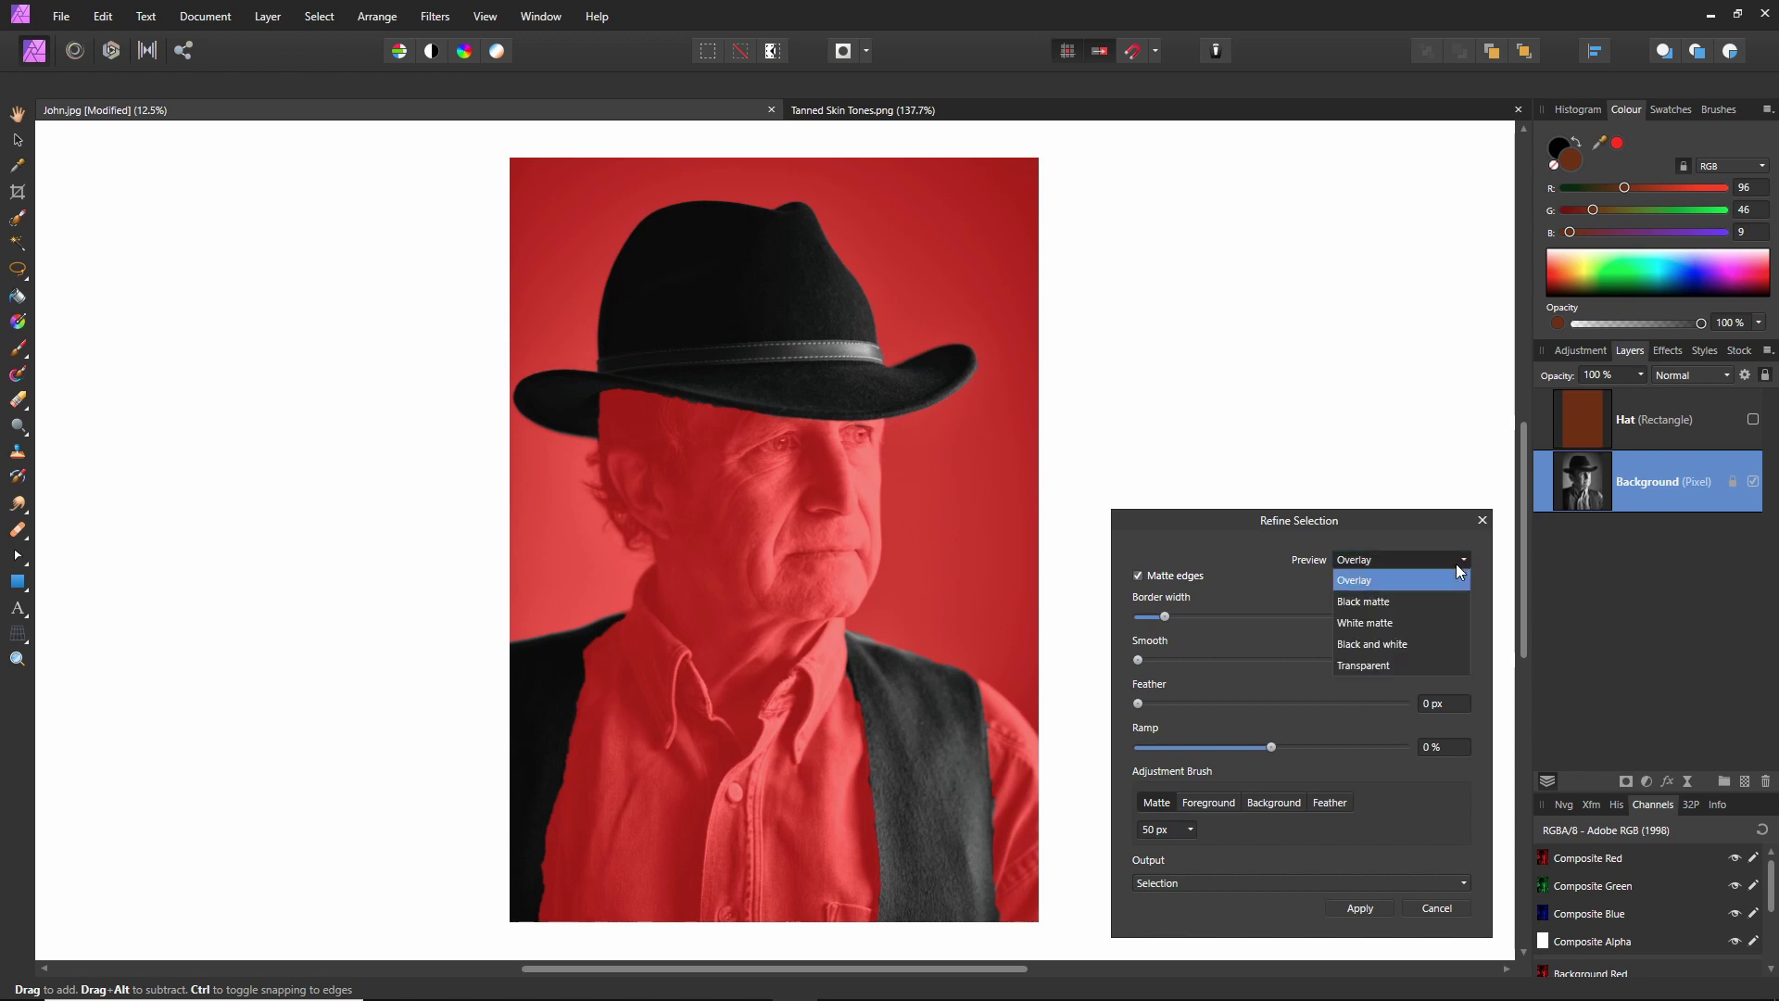
click(1390, 624)
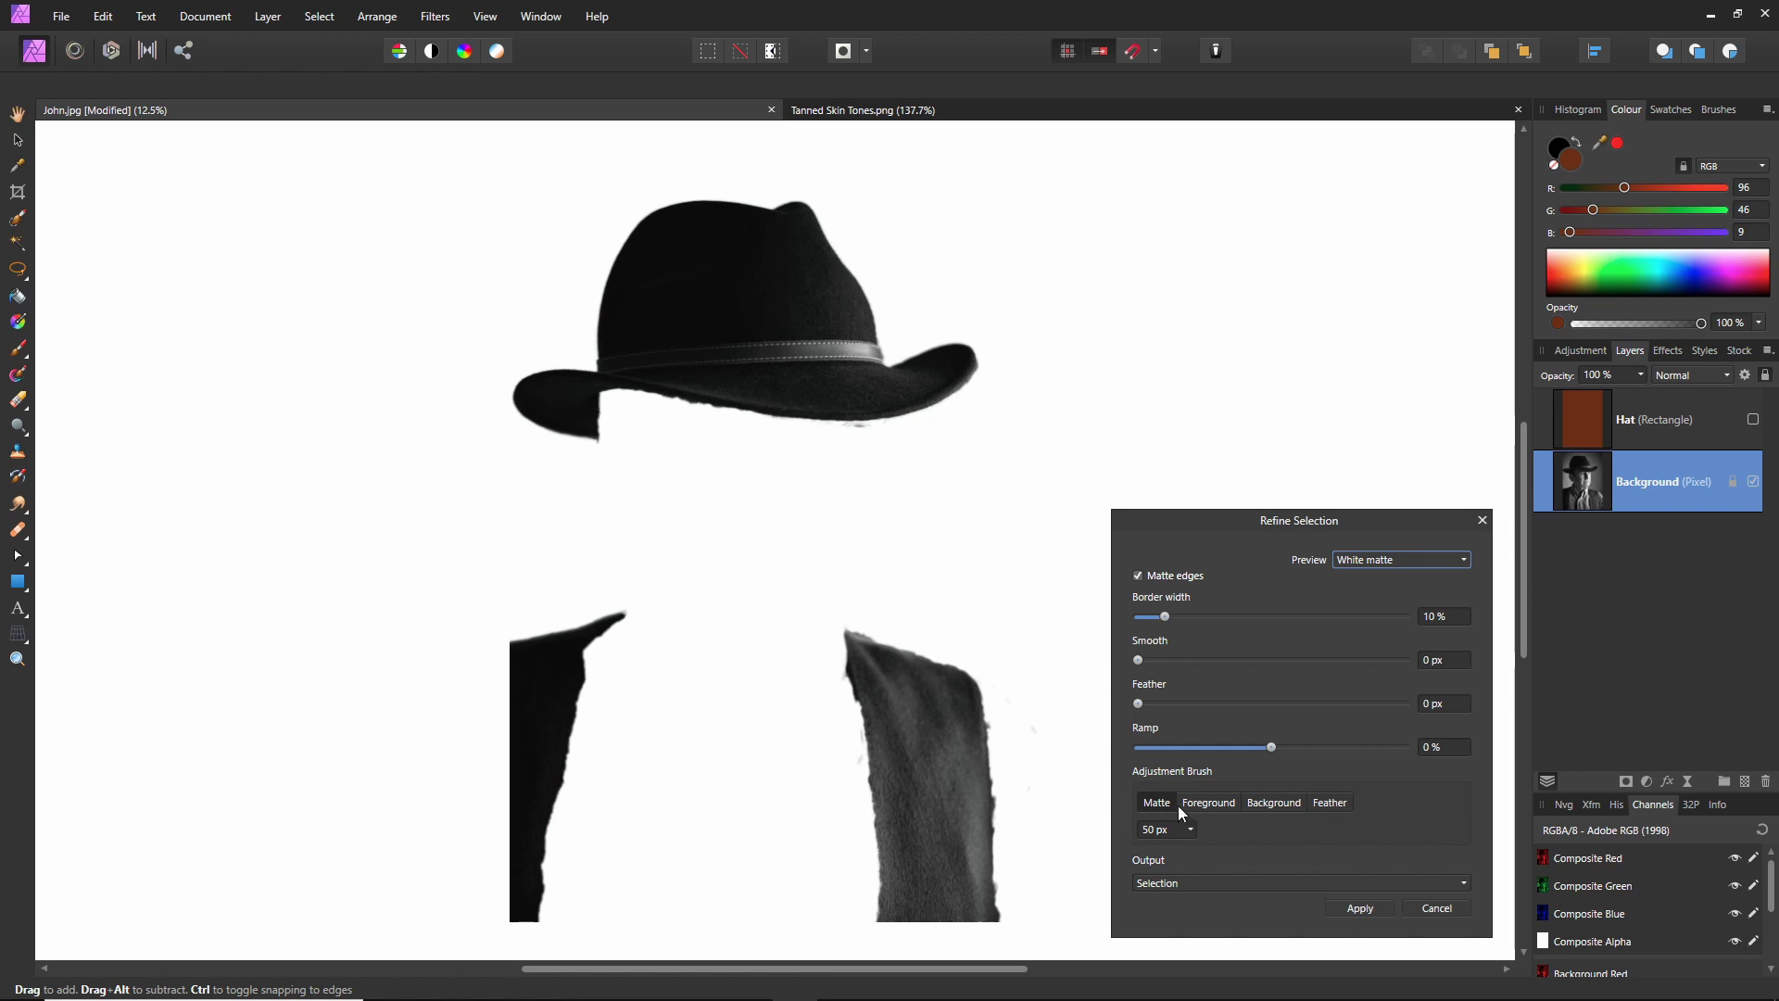
- Remove the stray specks around the vest with the Background adjustment brush at 101 px, and apply the refinement with a slight feather
click(1277, 803)
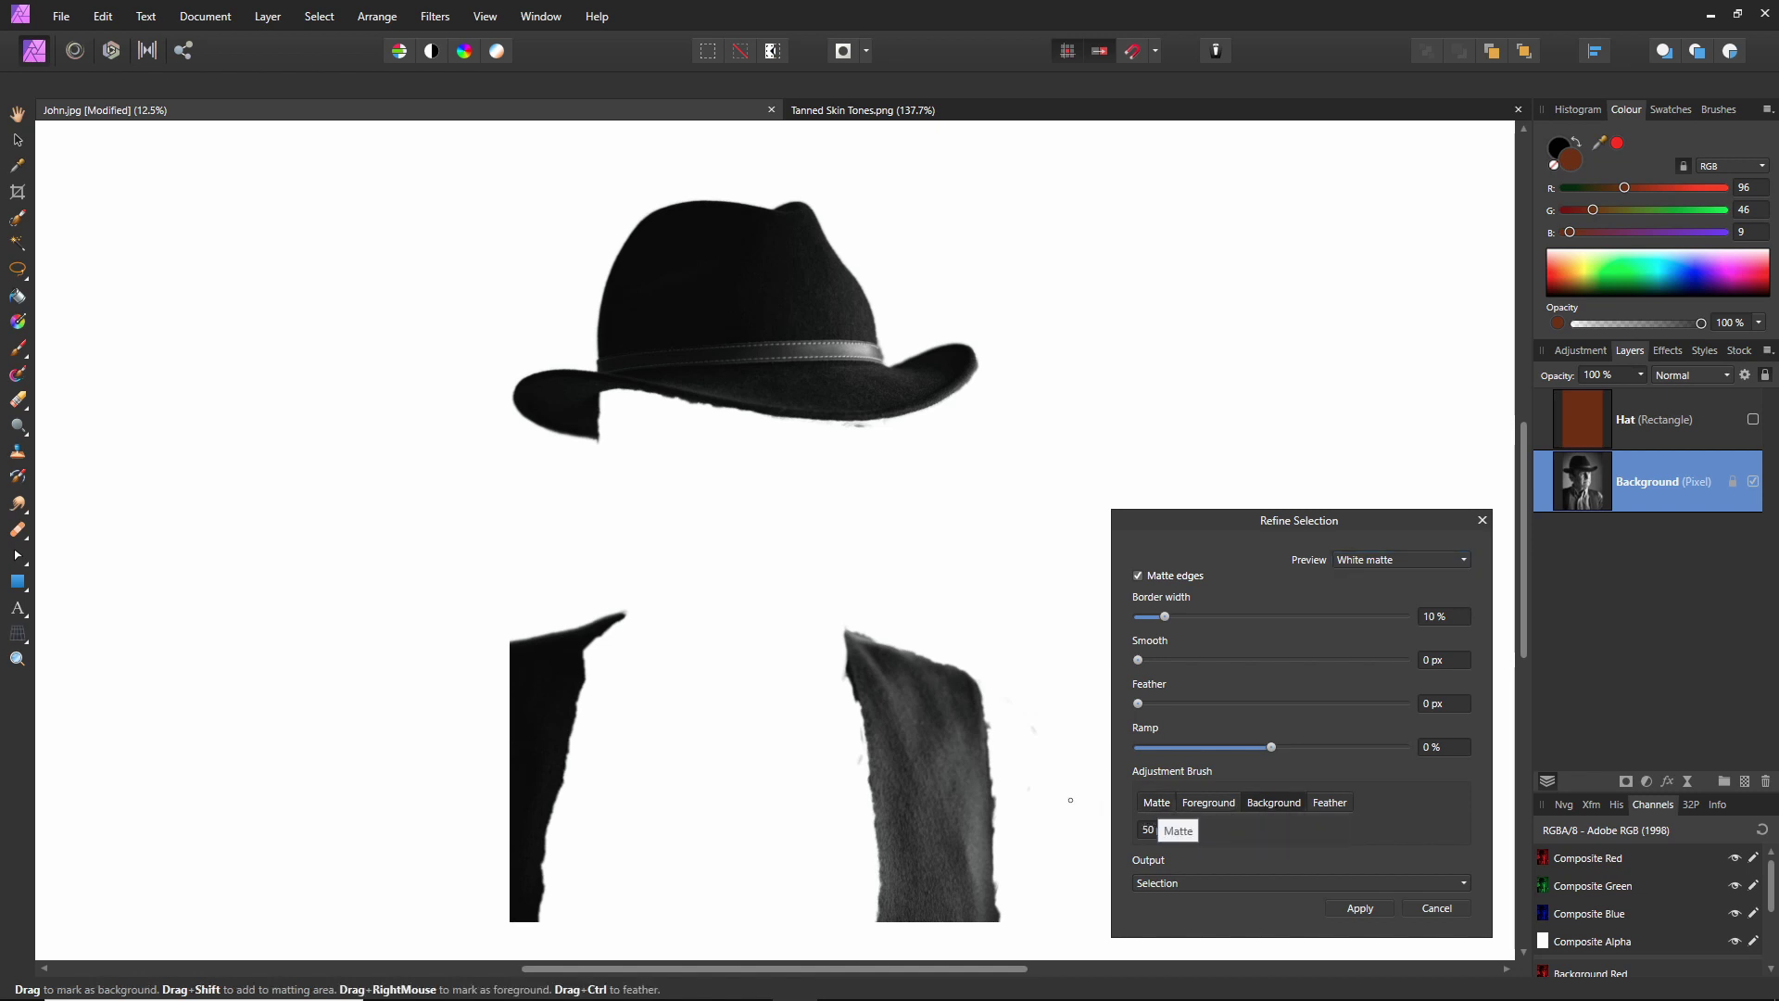
key(bracketright)
click(1035, 723)
click(1010, 701)
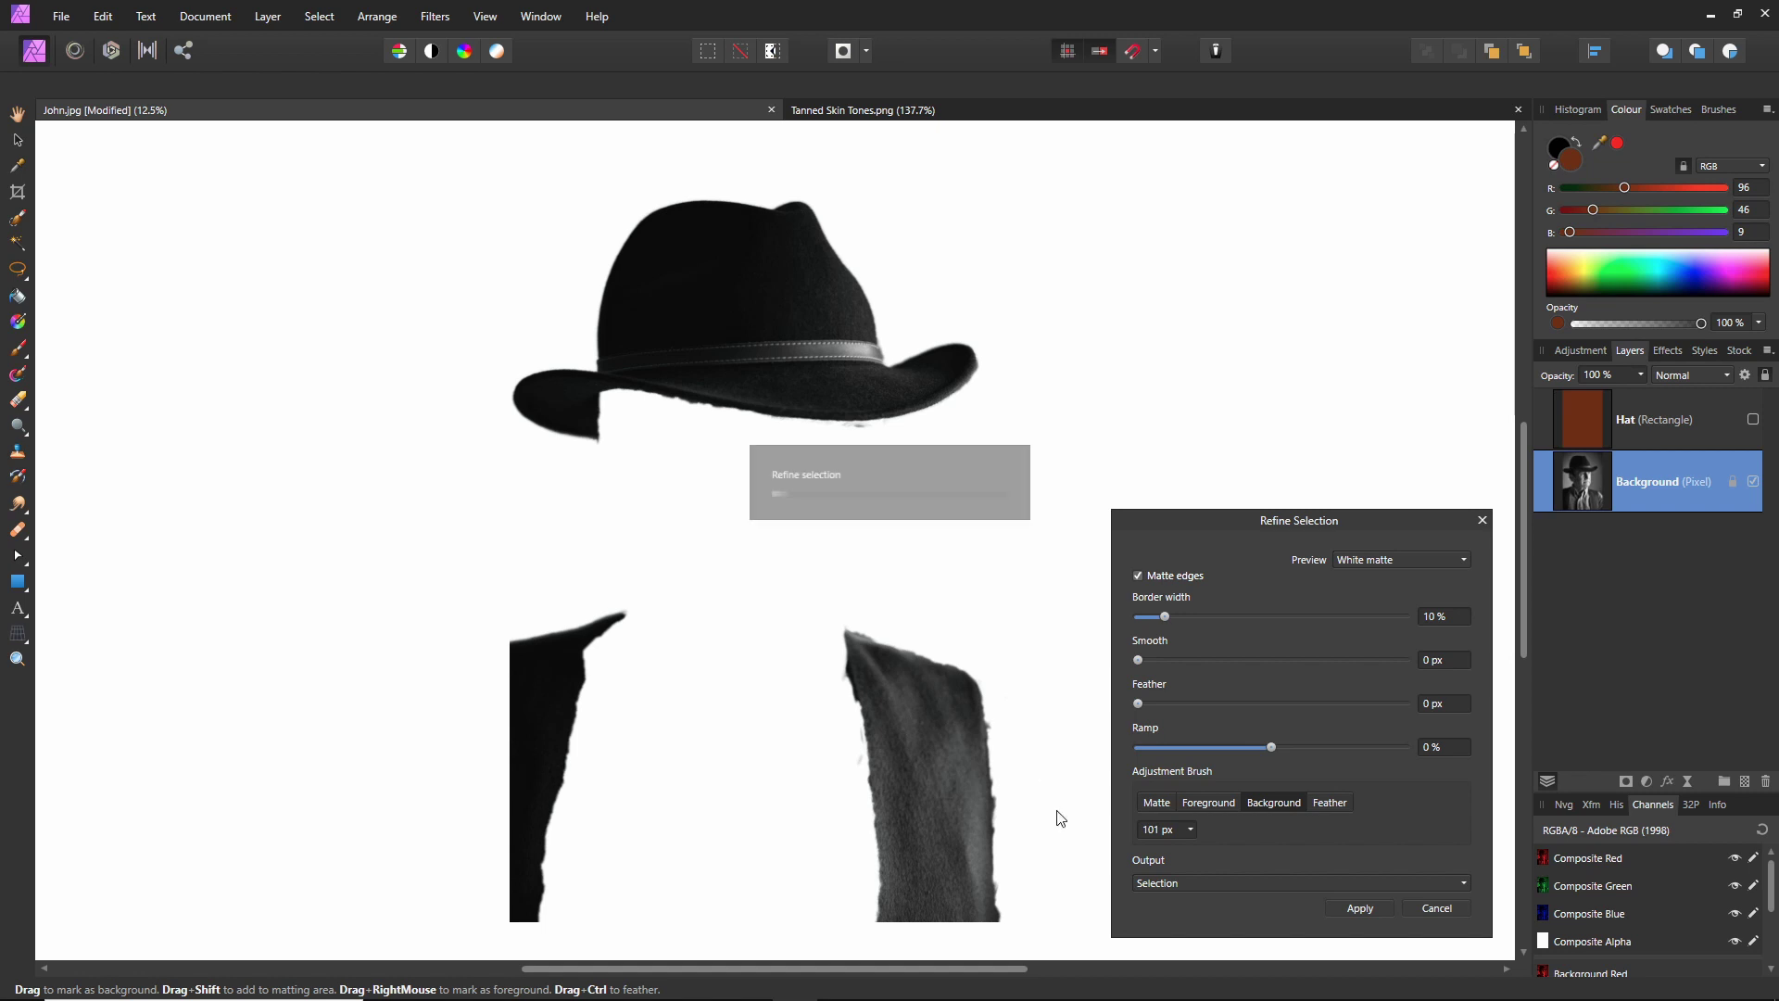
drag(856, 729, 859, 760)
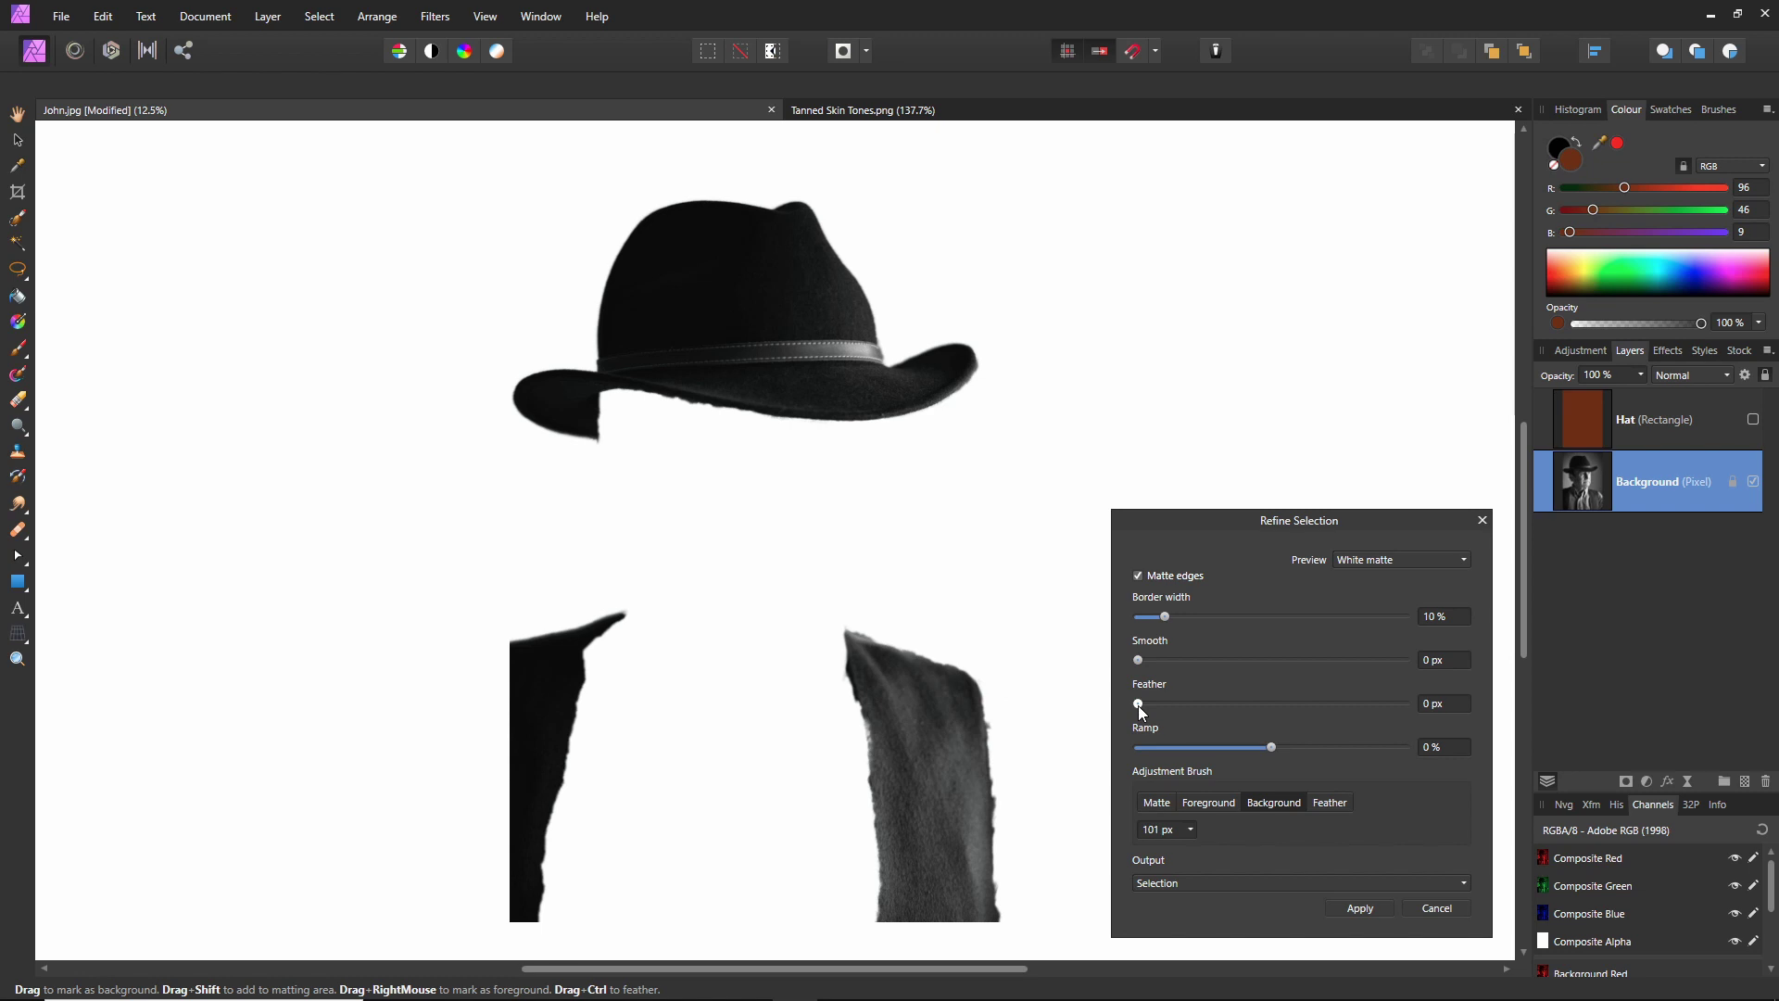
drag(1138, 704, 1144, 705)
click(1359, 908)
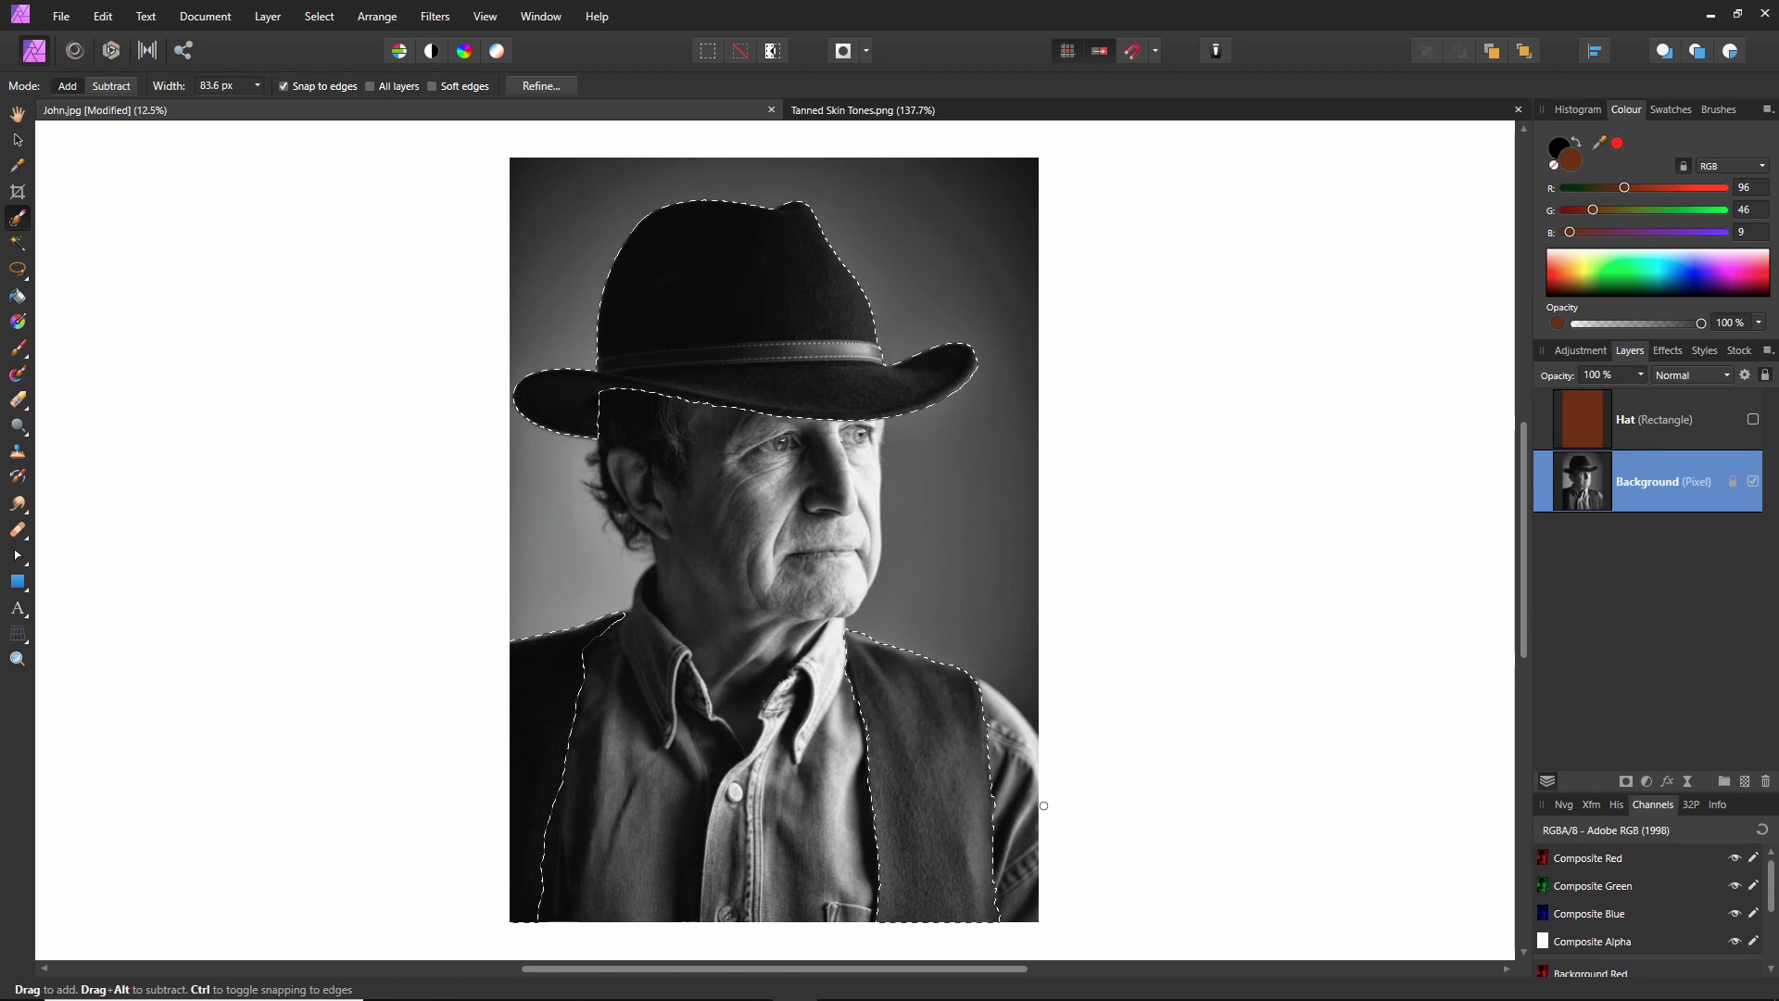
- Load the saved hat and vest selection from its file
click(319, 17)
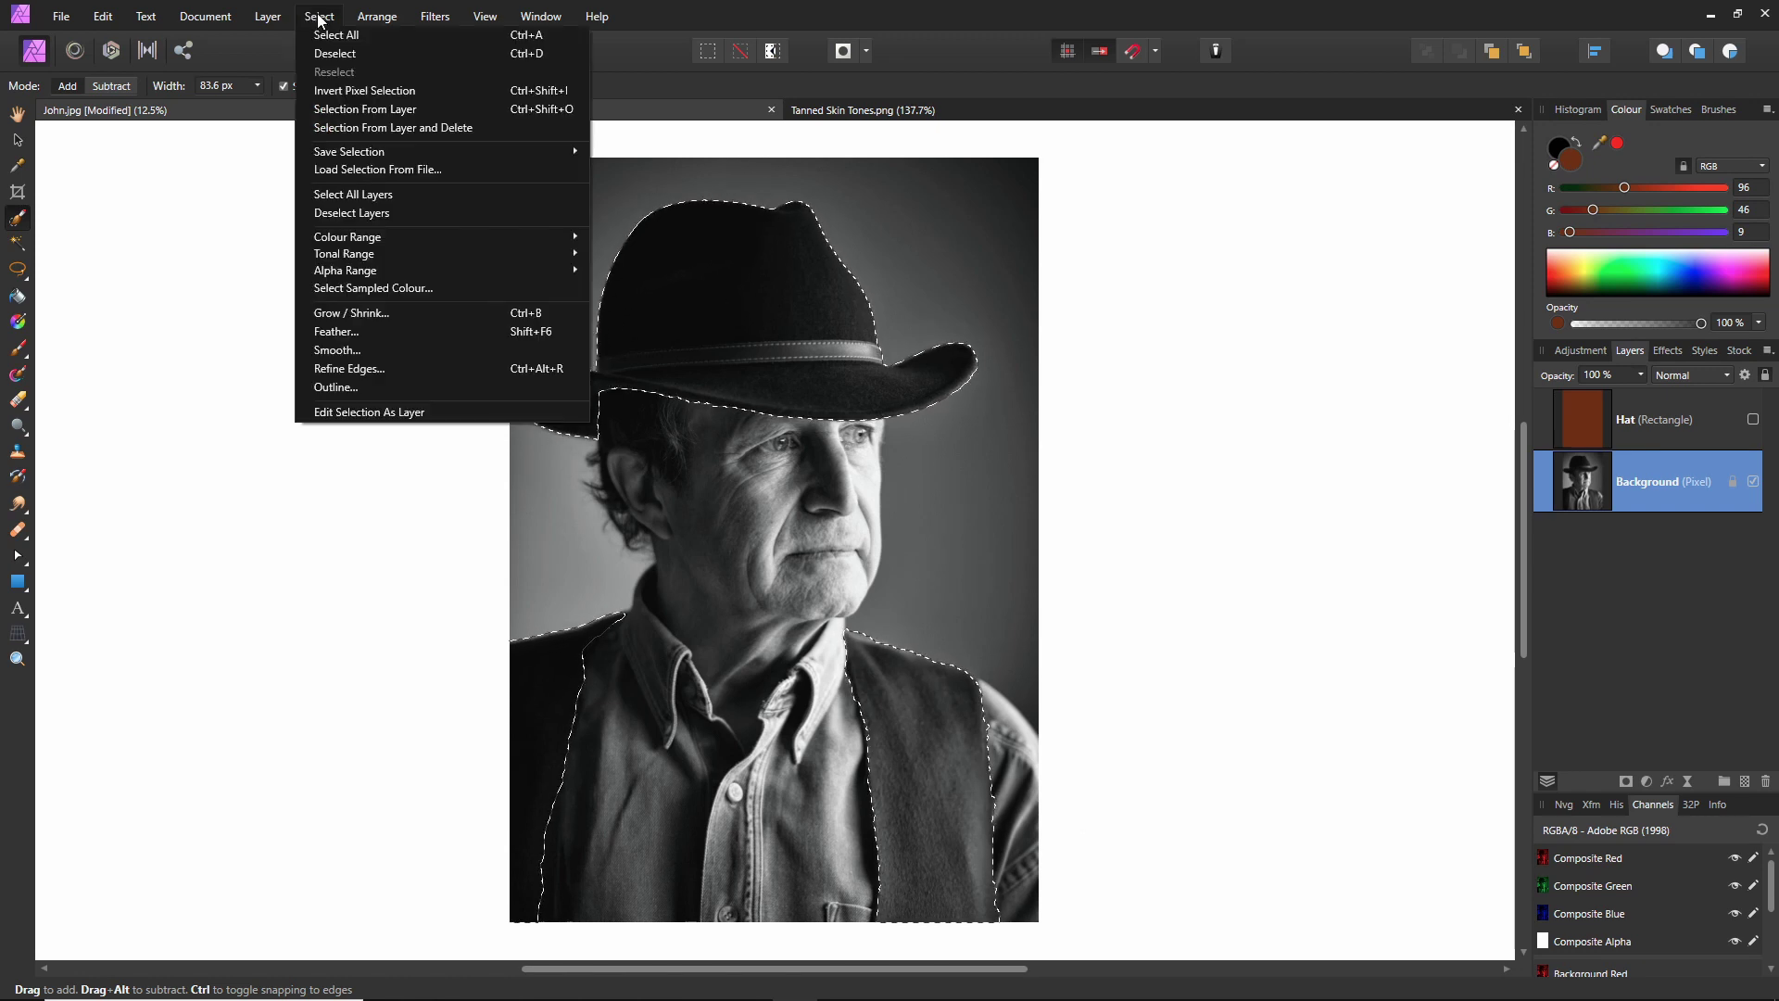
click(369, 167)
double_click(792, 171)
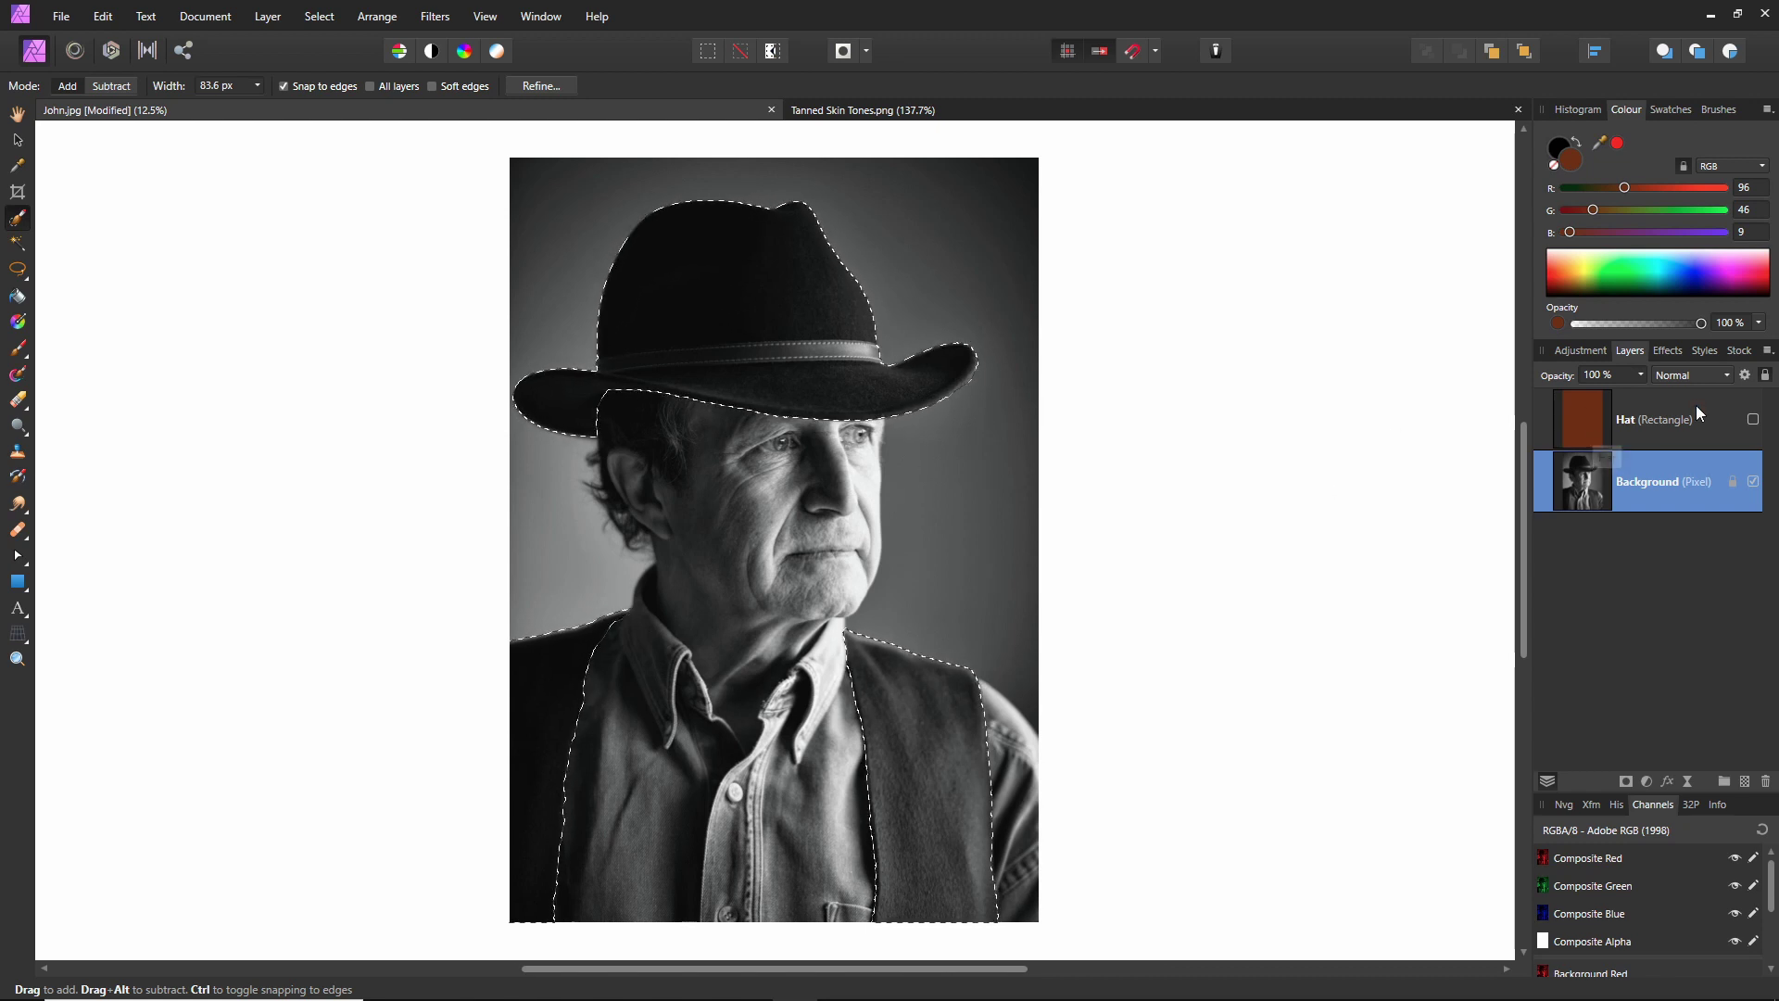
- Show and select the Hat layer, trying a blue fill of RGB 23, 0, 216 on it and undoing that colour change
click(1753, 419)
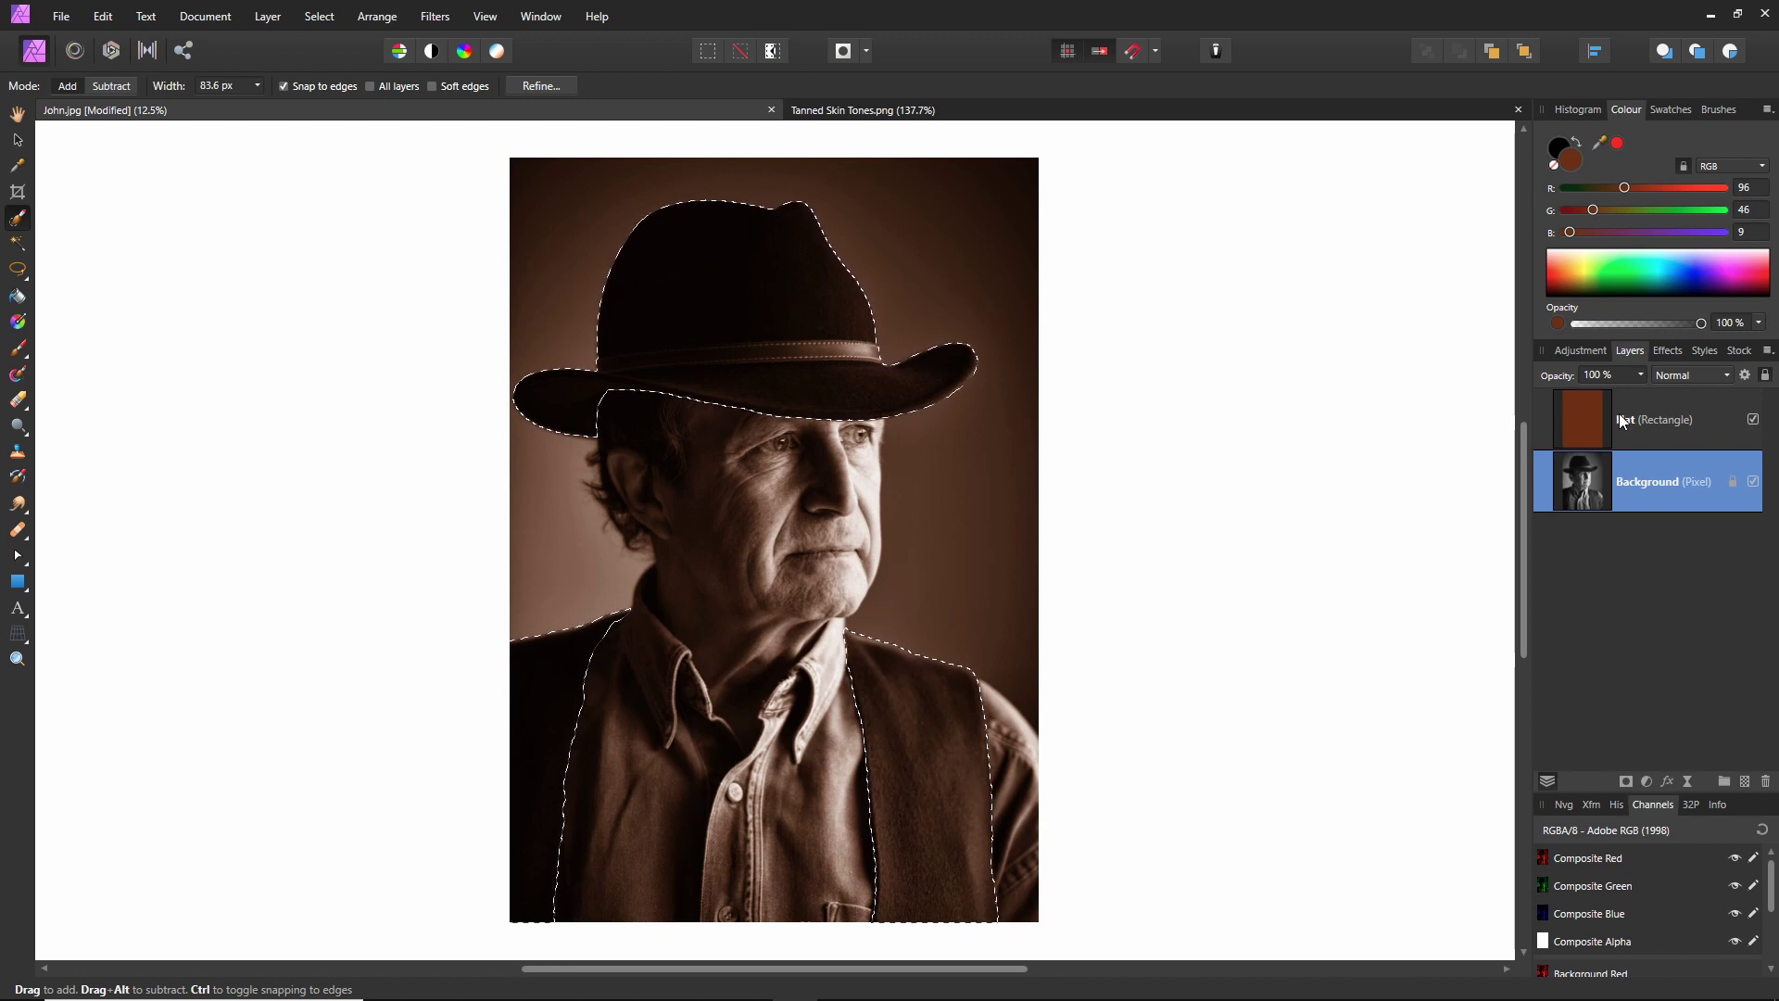
click(1586, 421)
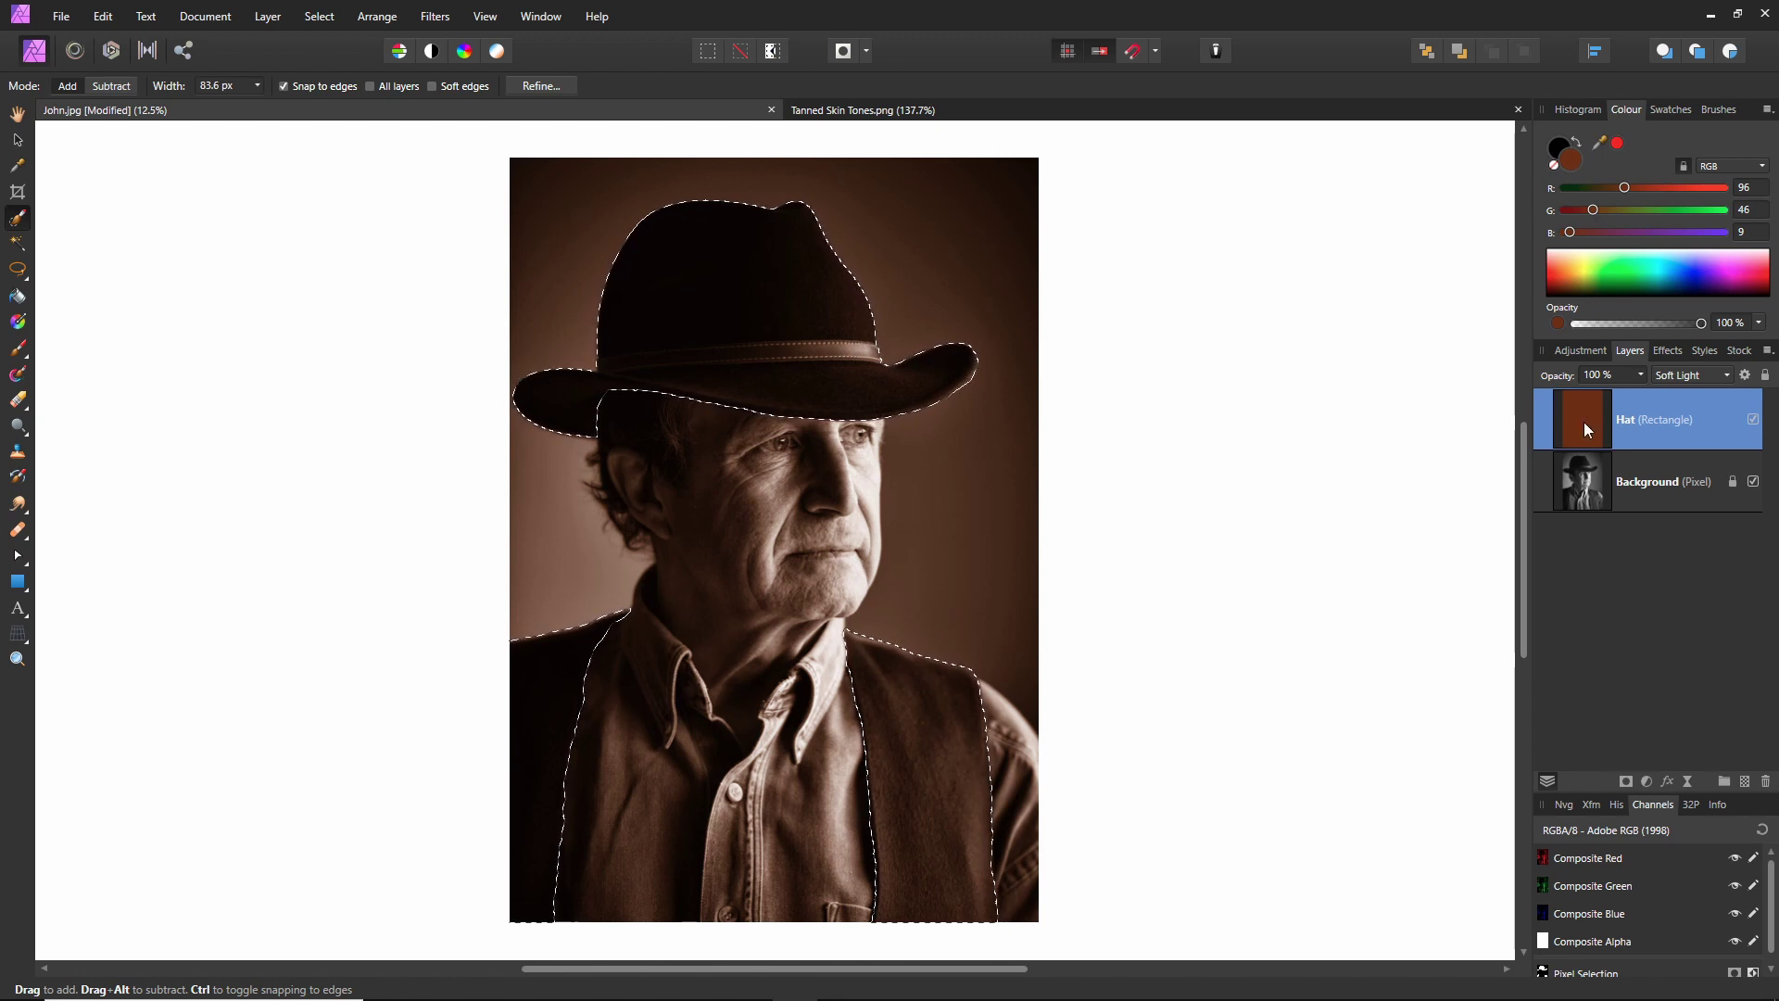
click(1700, 278)
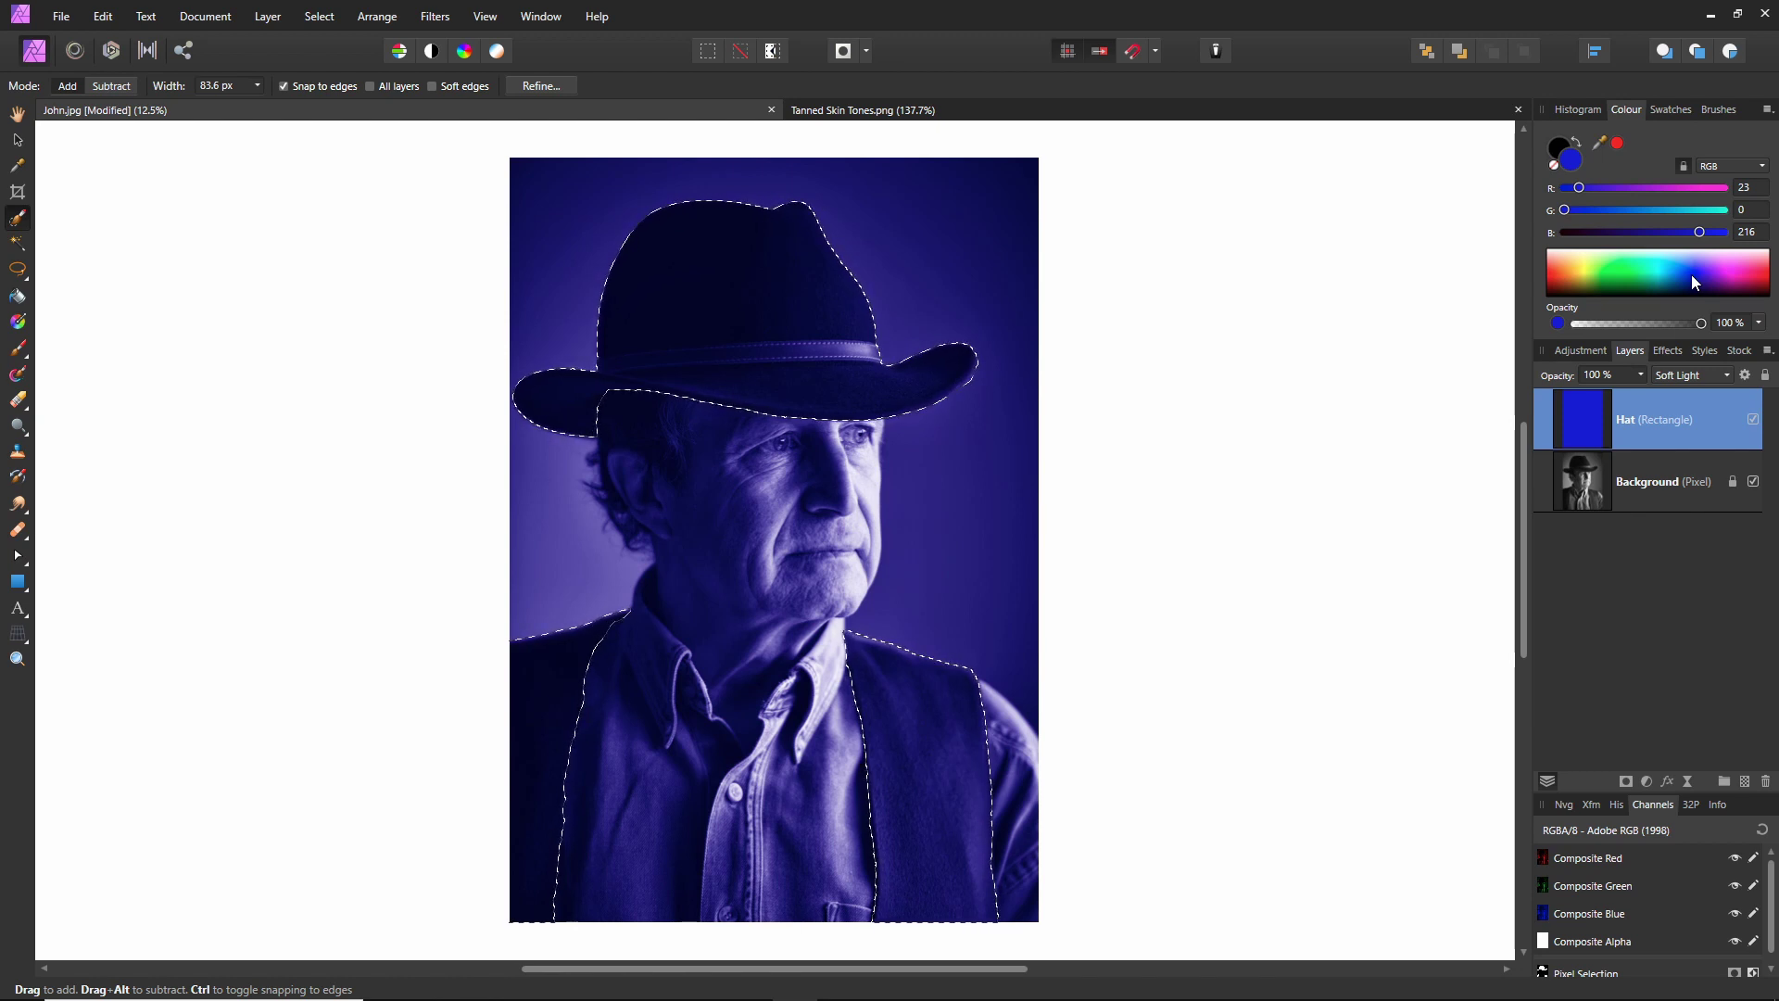
key(ctrl+z)
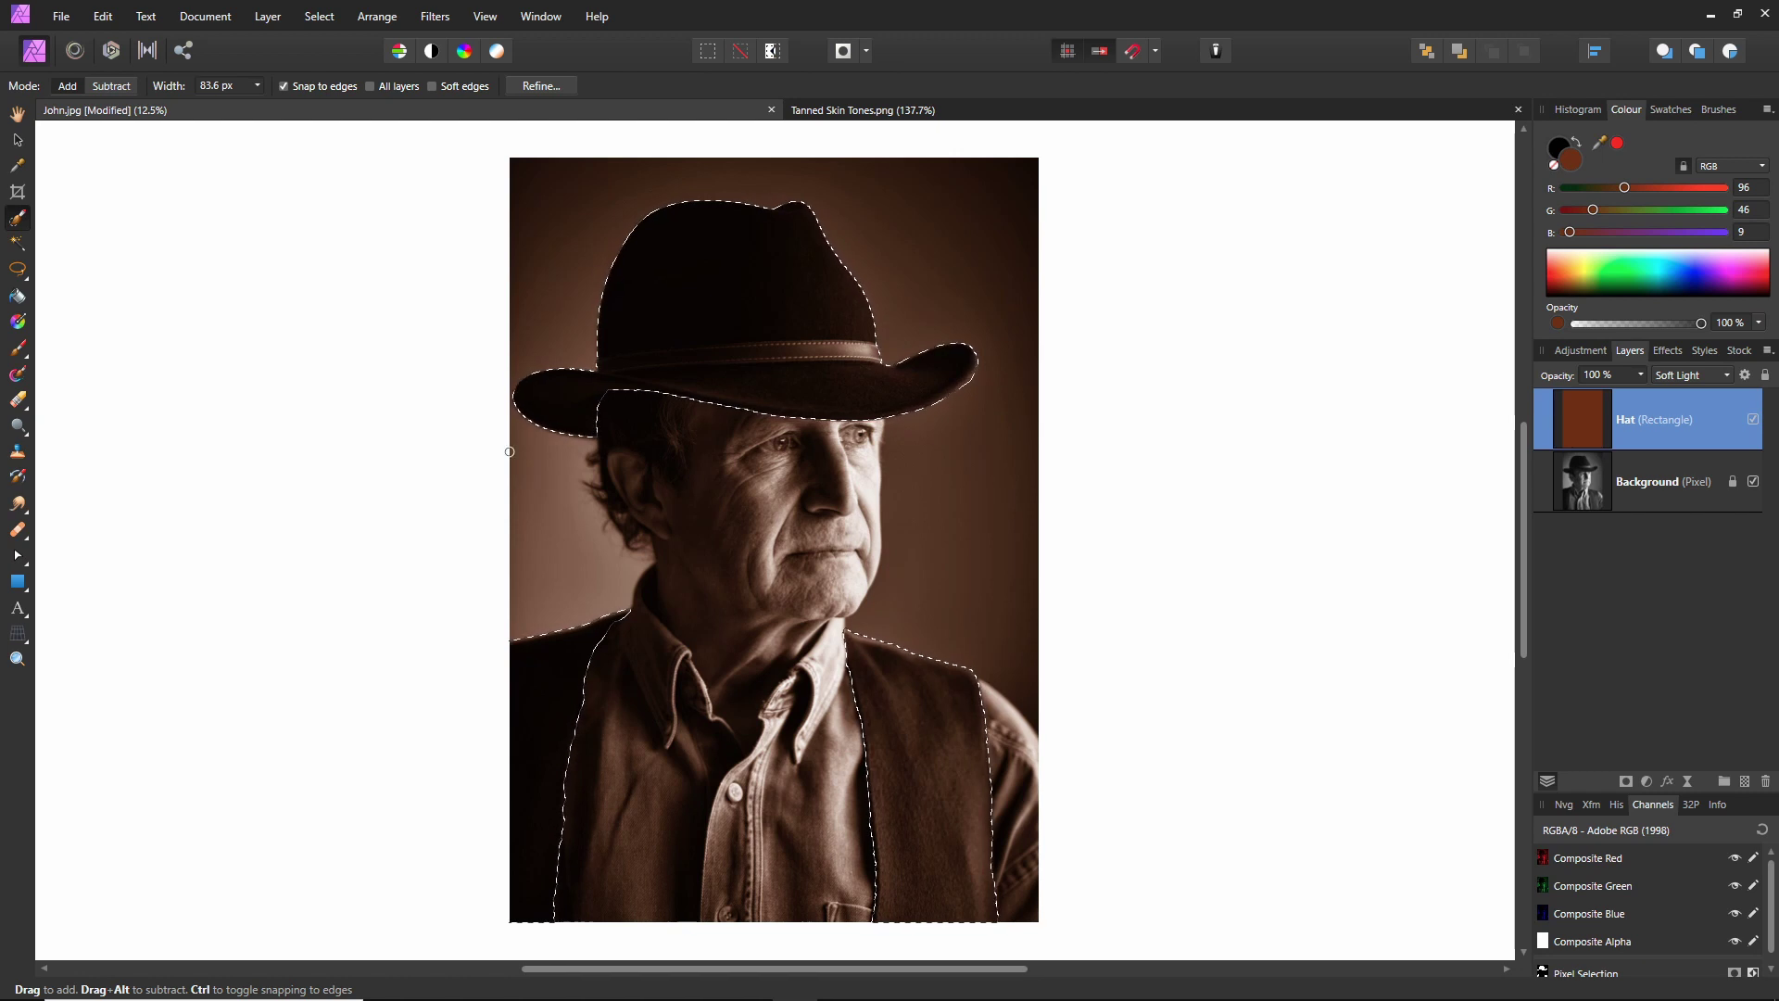
- With the Paint Brush colours reset to black and white, mask the Hat layer to the hat and vest selection and deselect
click(19, 349)
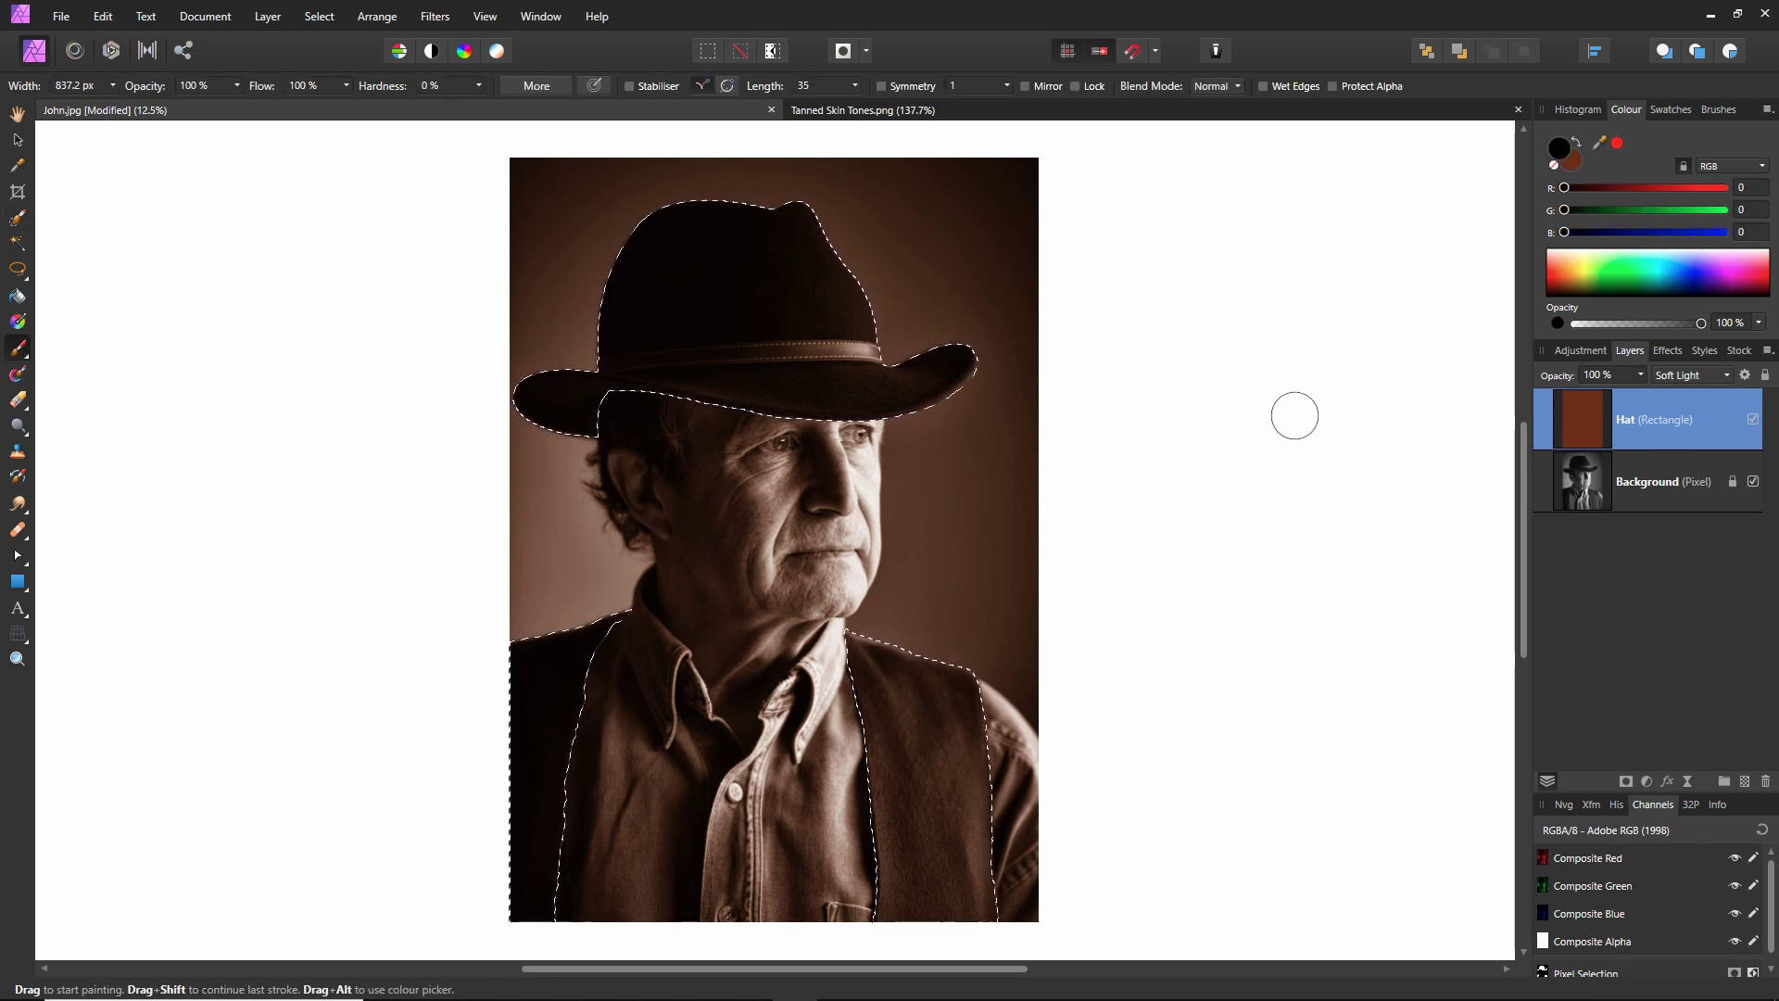
key(d)
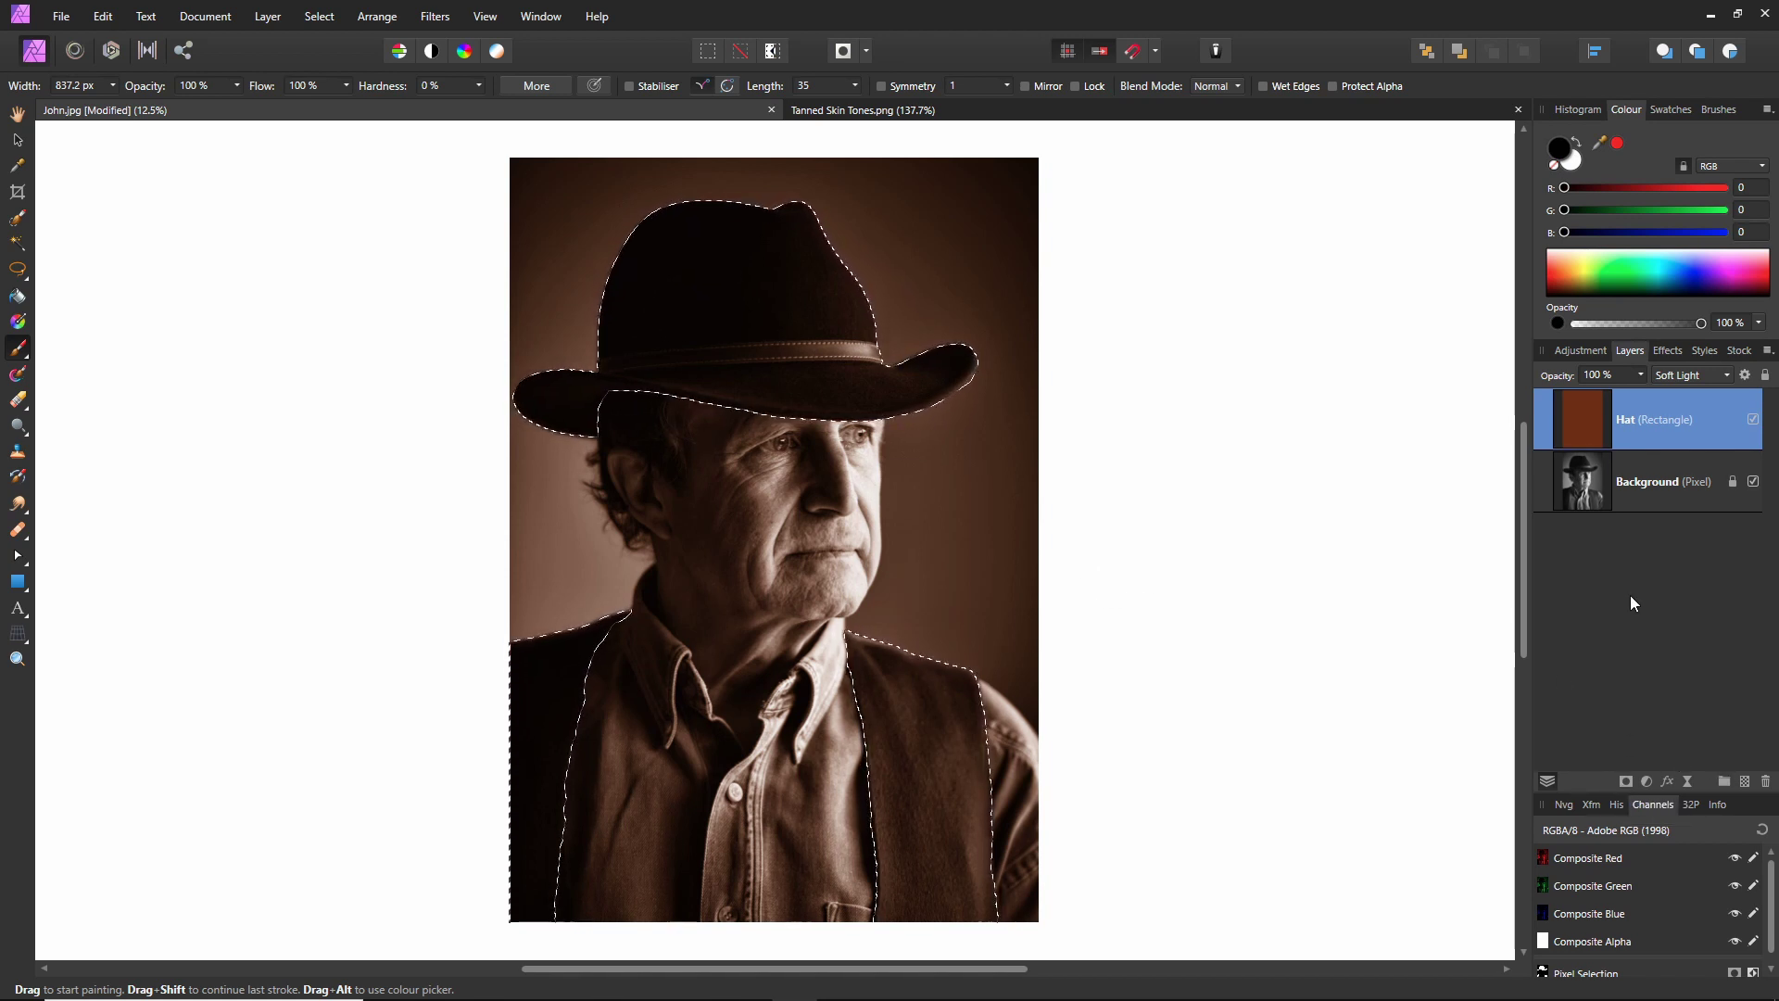
click(1626, 782)
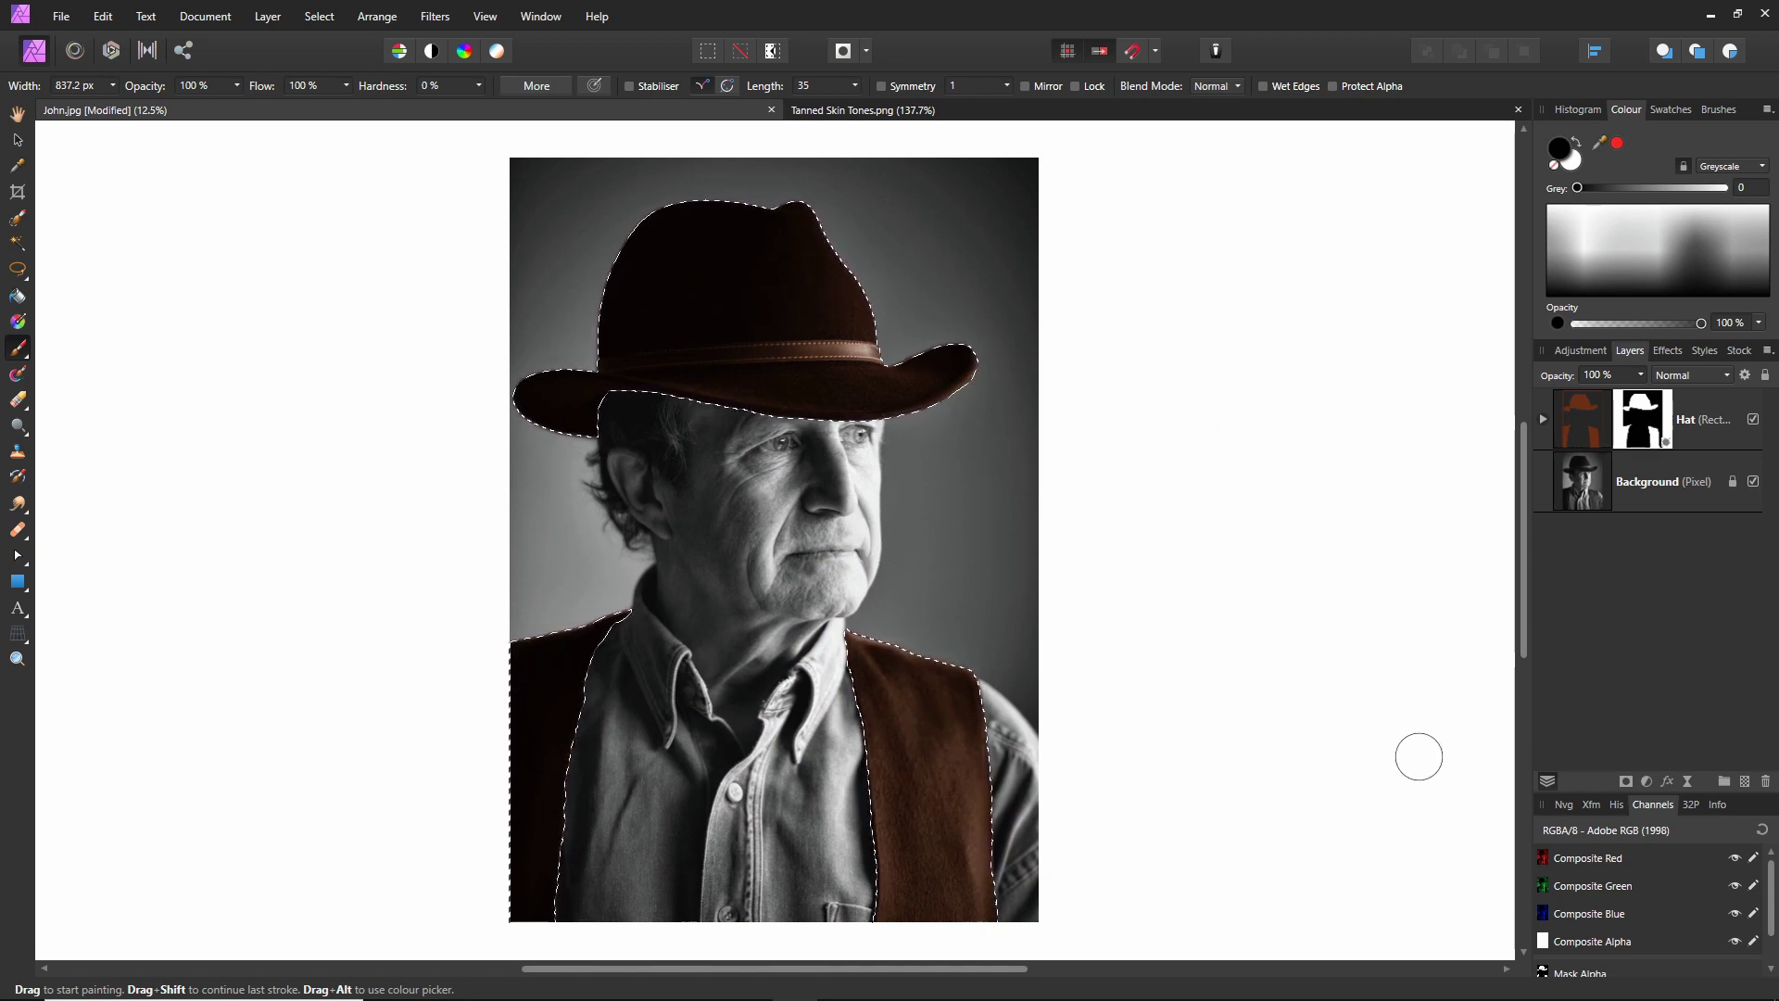
key(ctrl+d)
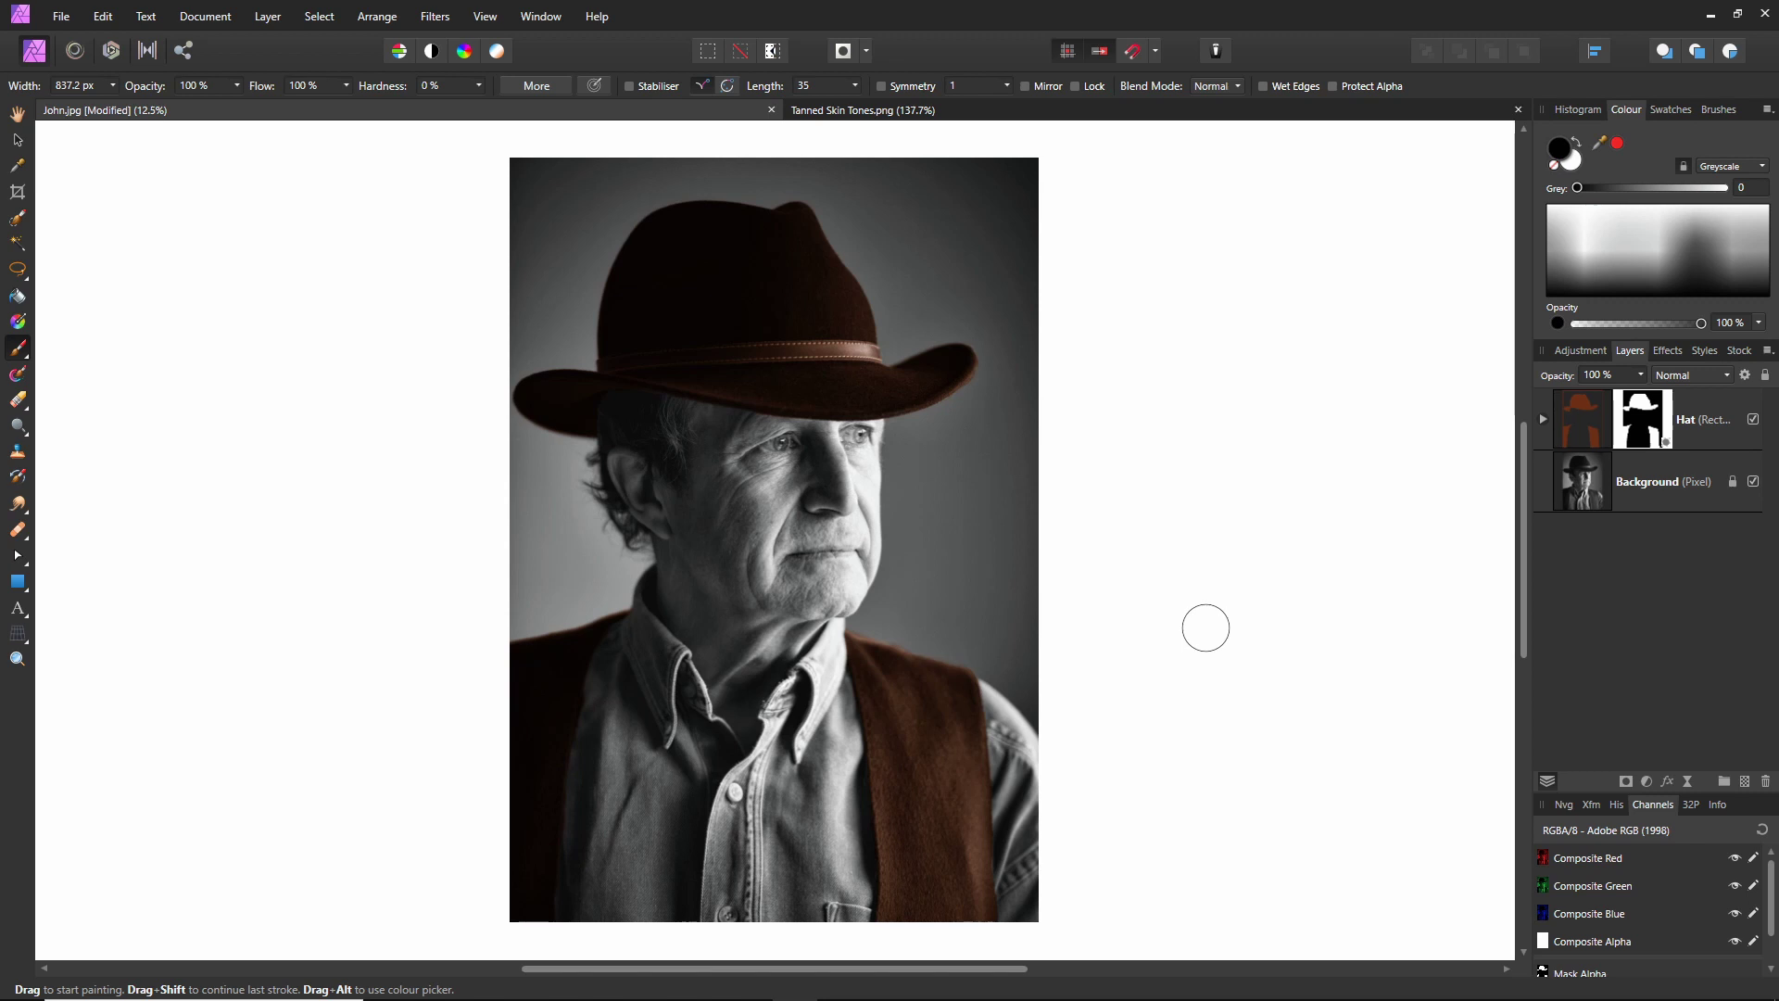
- Reduce the Paint Brush width to 193.9 px and swap the black and white colours
key(bracketleft)
key(bracketleft)
key(bracketleft)
key(bracketleft)
key(bracketleft)
key(bracketleft)
key(bracketleft)
key(bracketleft)
key(bracketleft)
key(x)
- Set the fill colour to blue, RGB 27, 107, 215, and draw a rectangle slightly larger than the canvas over the whole portrait
double_click(1573, 161)
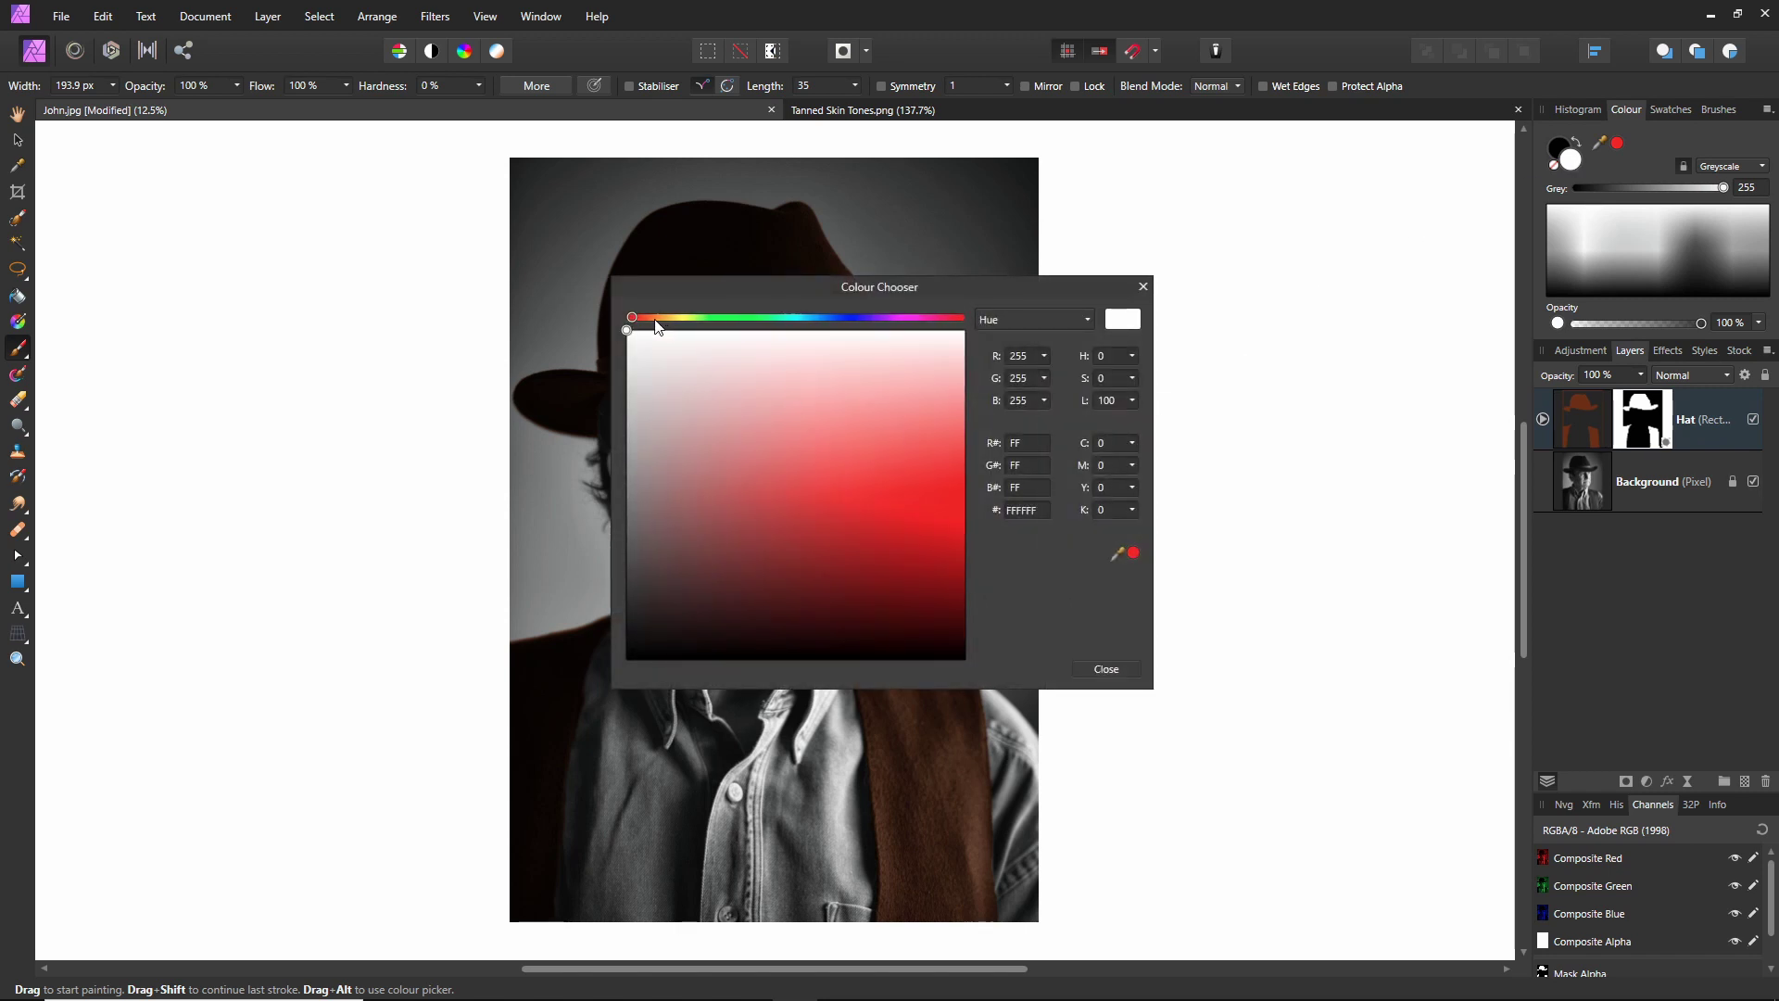
drag(635, 321, 829, 322)
drag(856, 403, 892, 503)
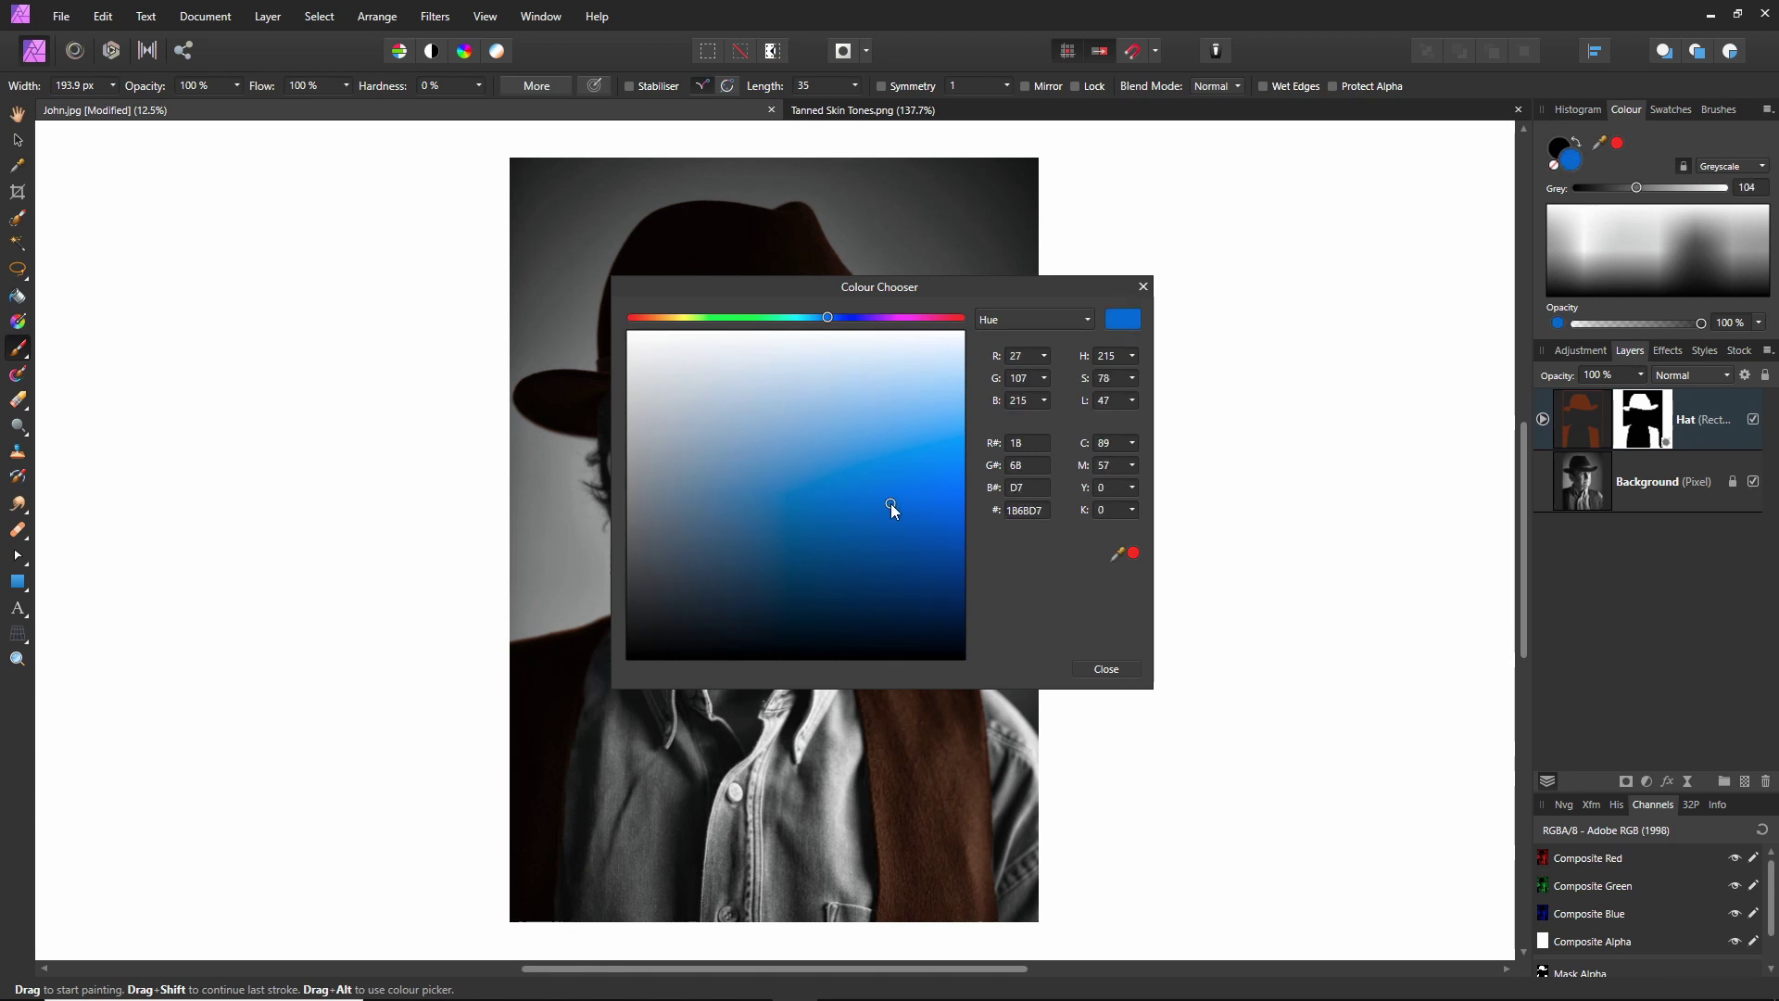
click(1106, 669)
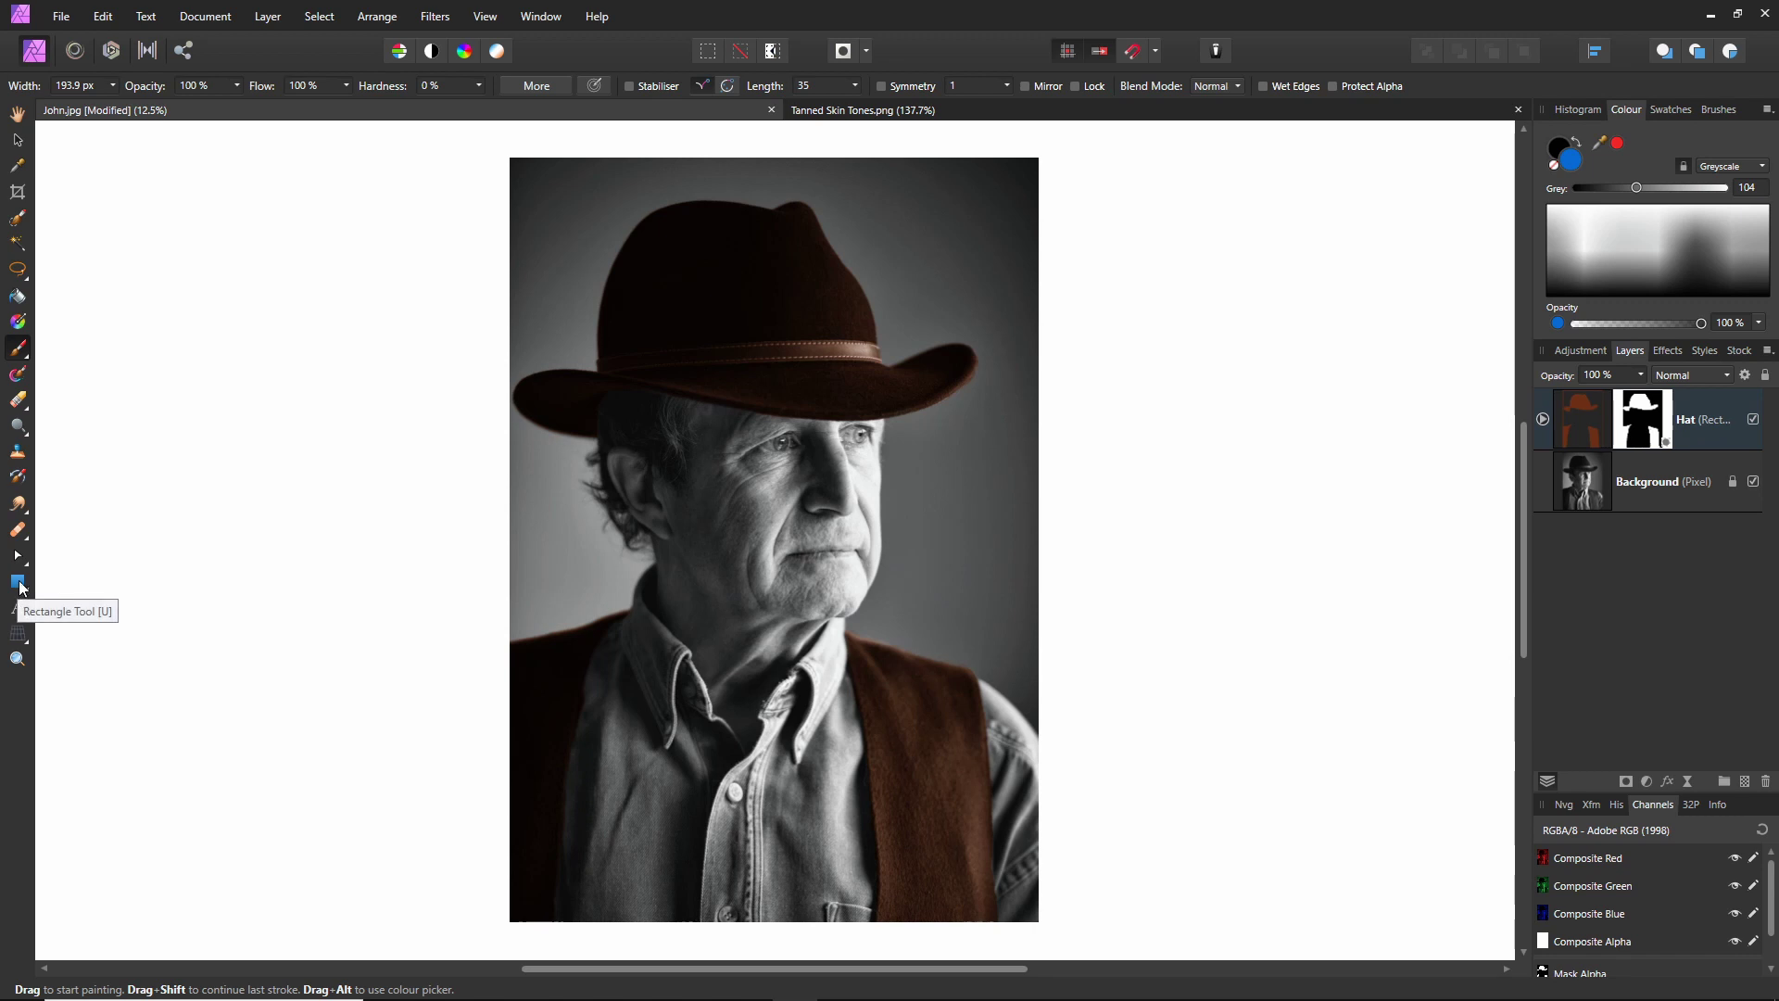
click(19, 584)
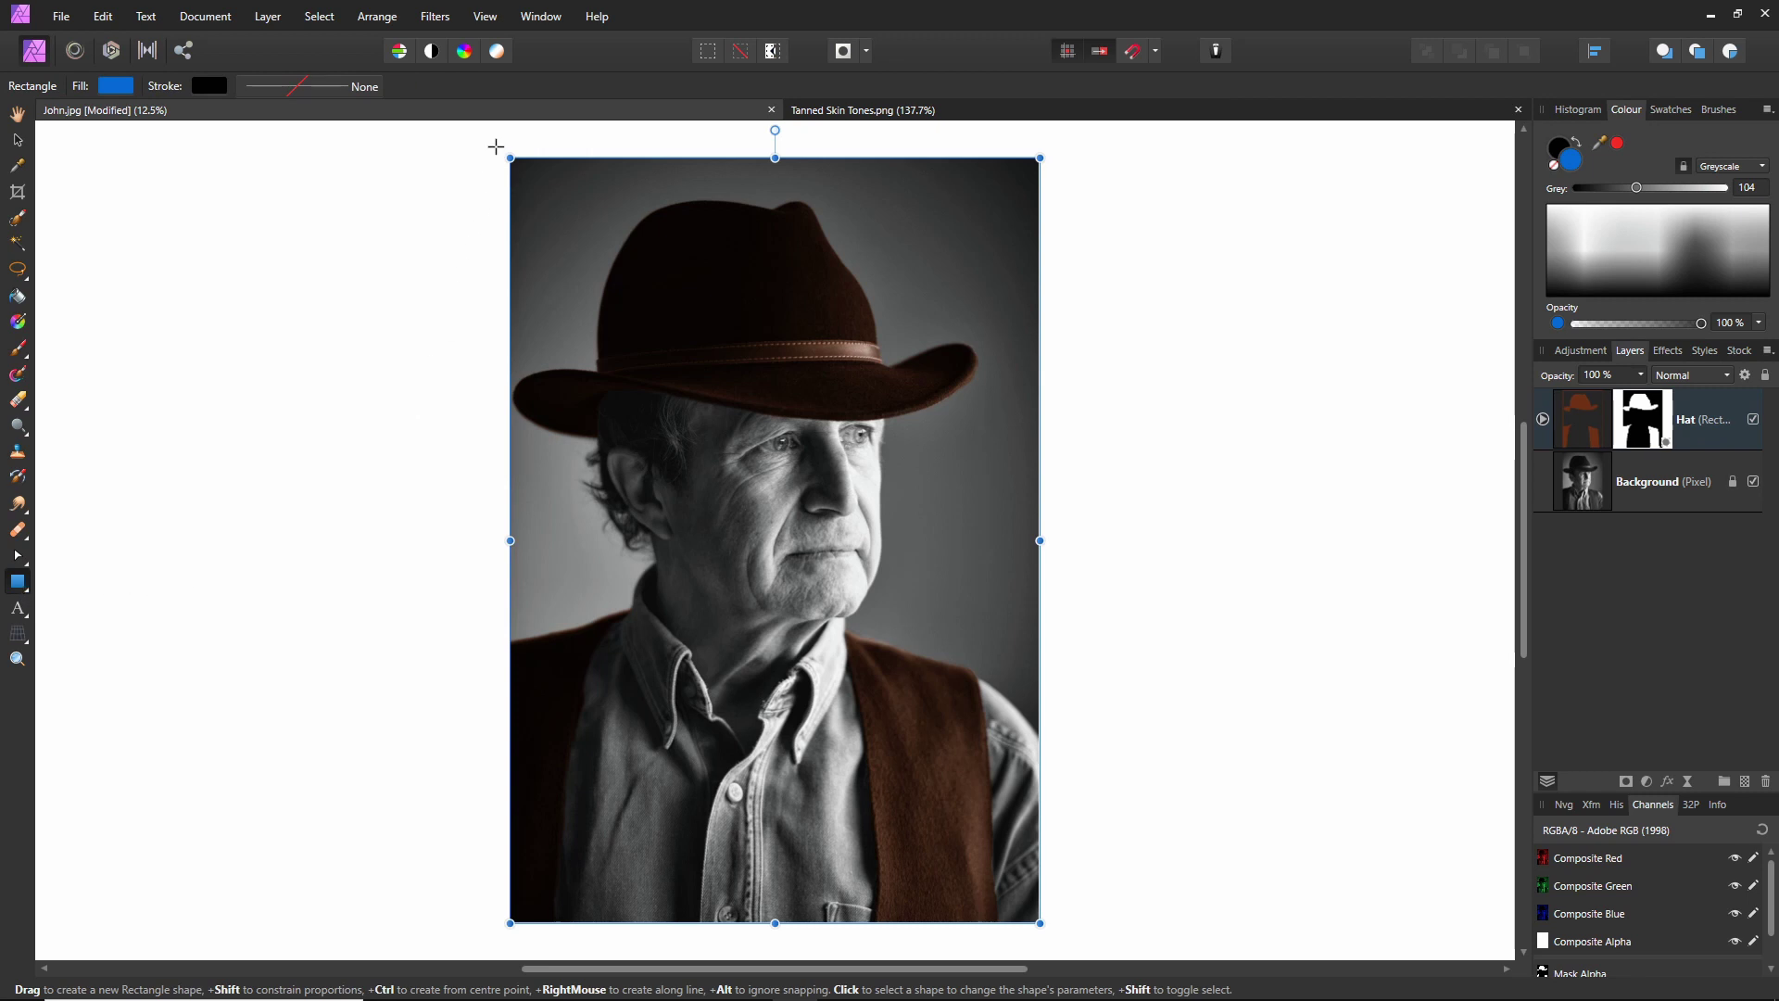
drag(499, 152, 1044, 926)
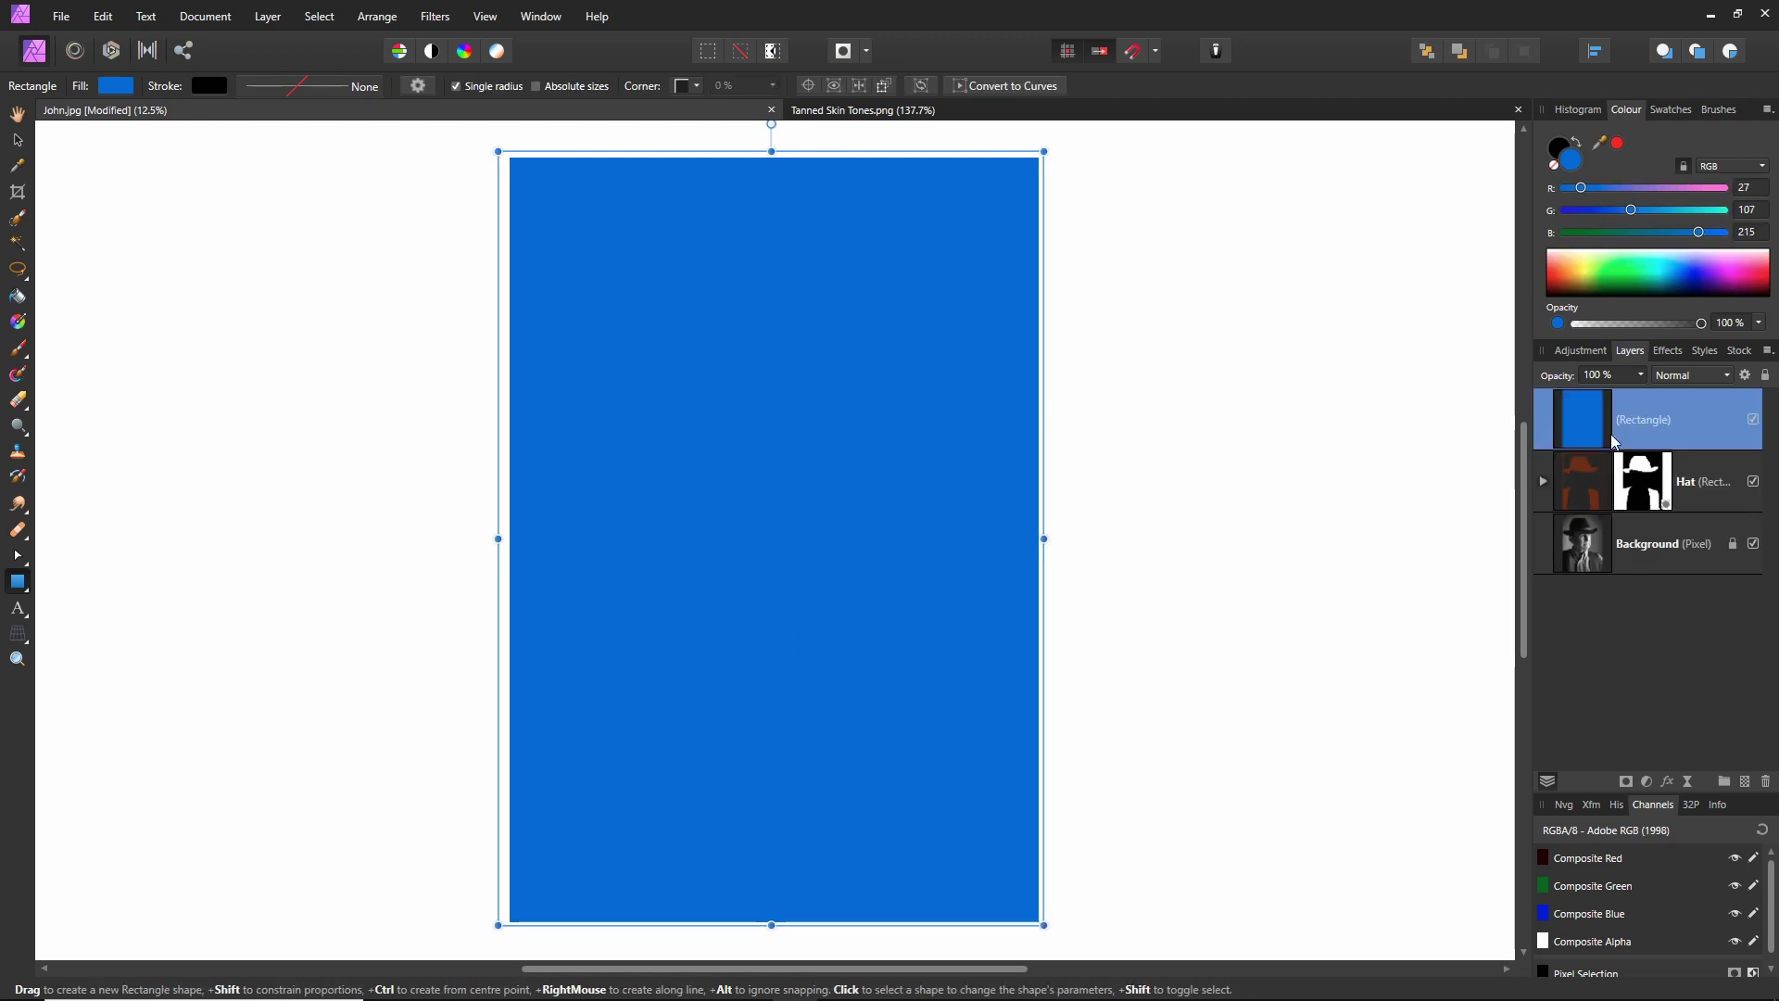
- Set the blue rectangle layer's blend mode to Soft Light and rename the layer Shirt
click(1729, 380)
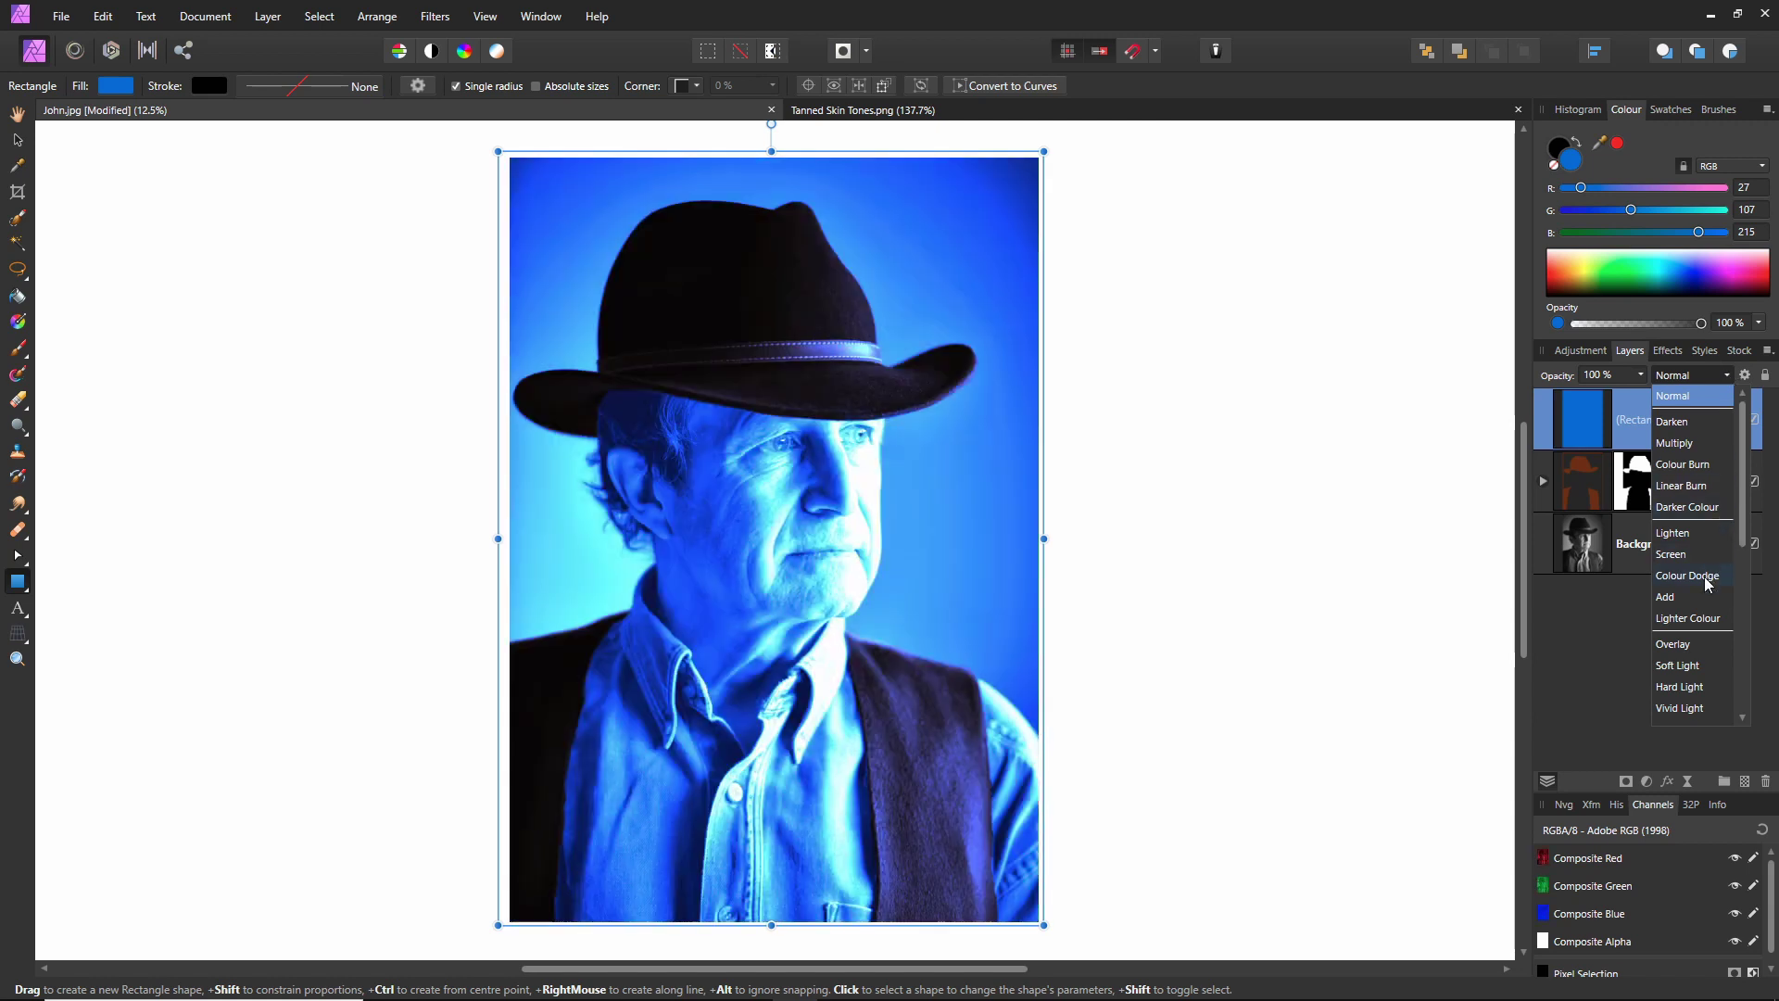
click(1681, 666)
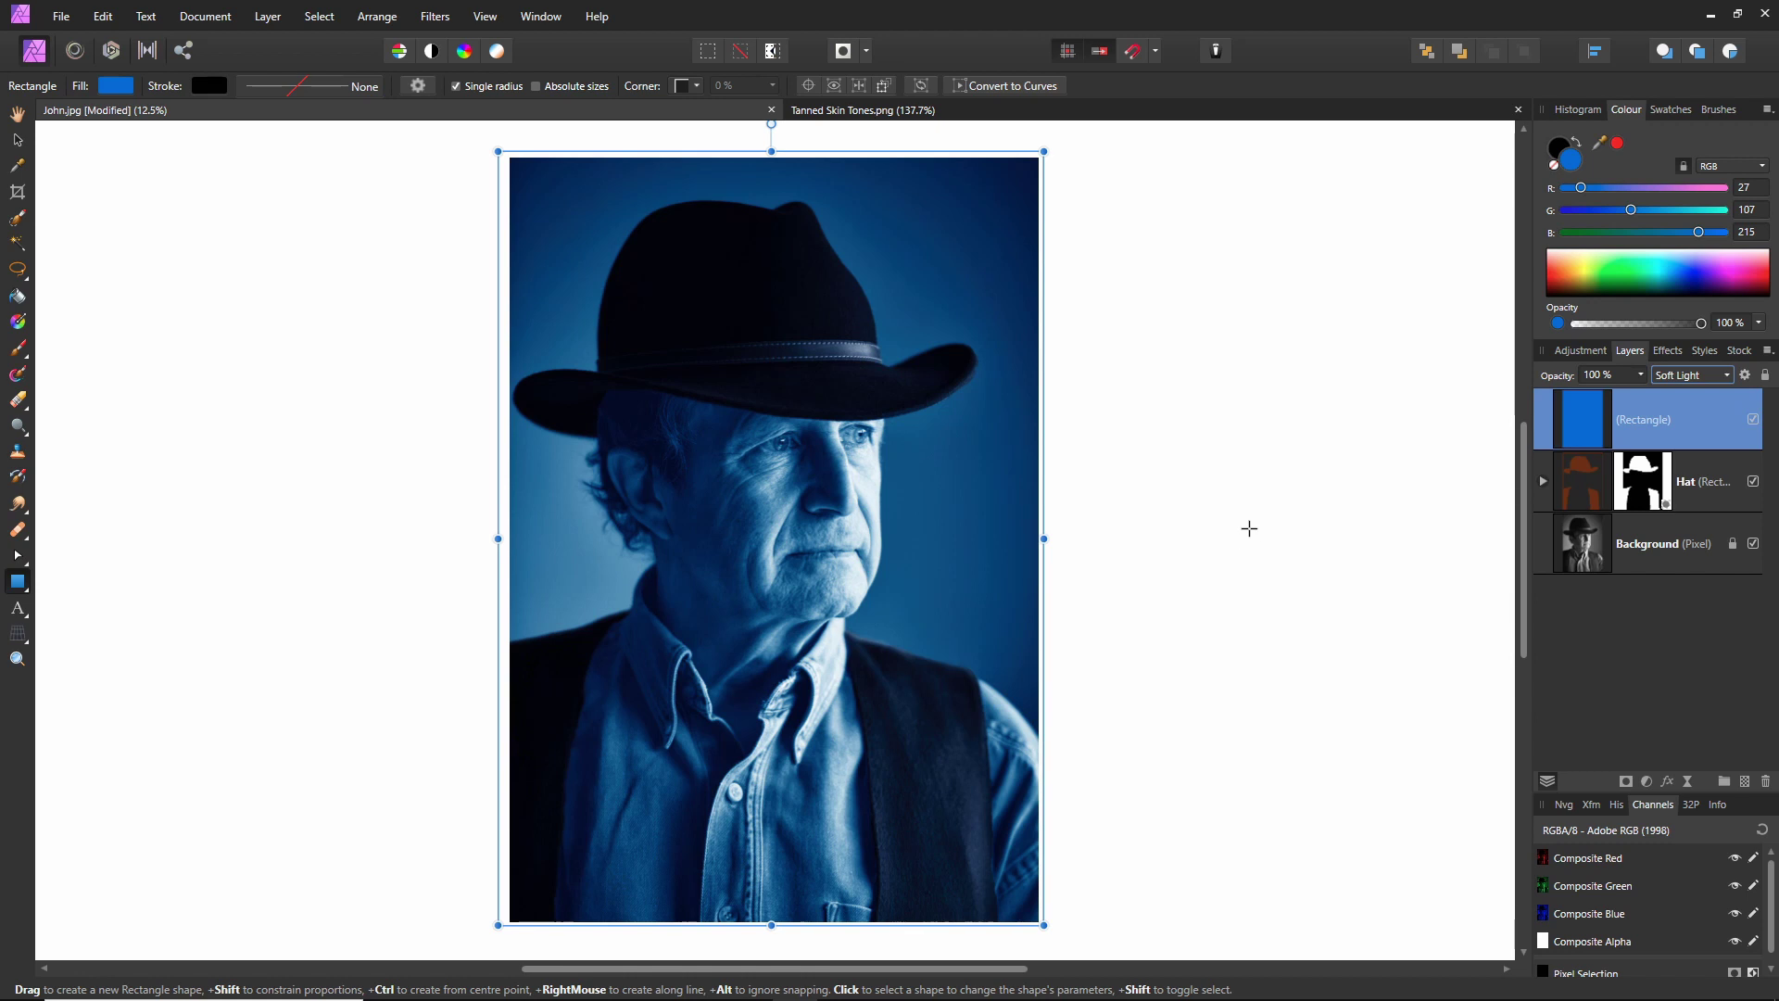
double_click(1633, 424)
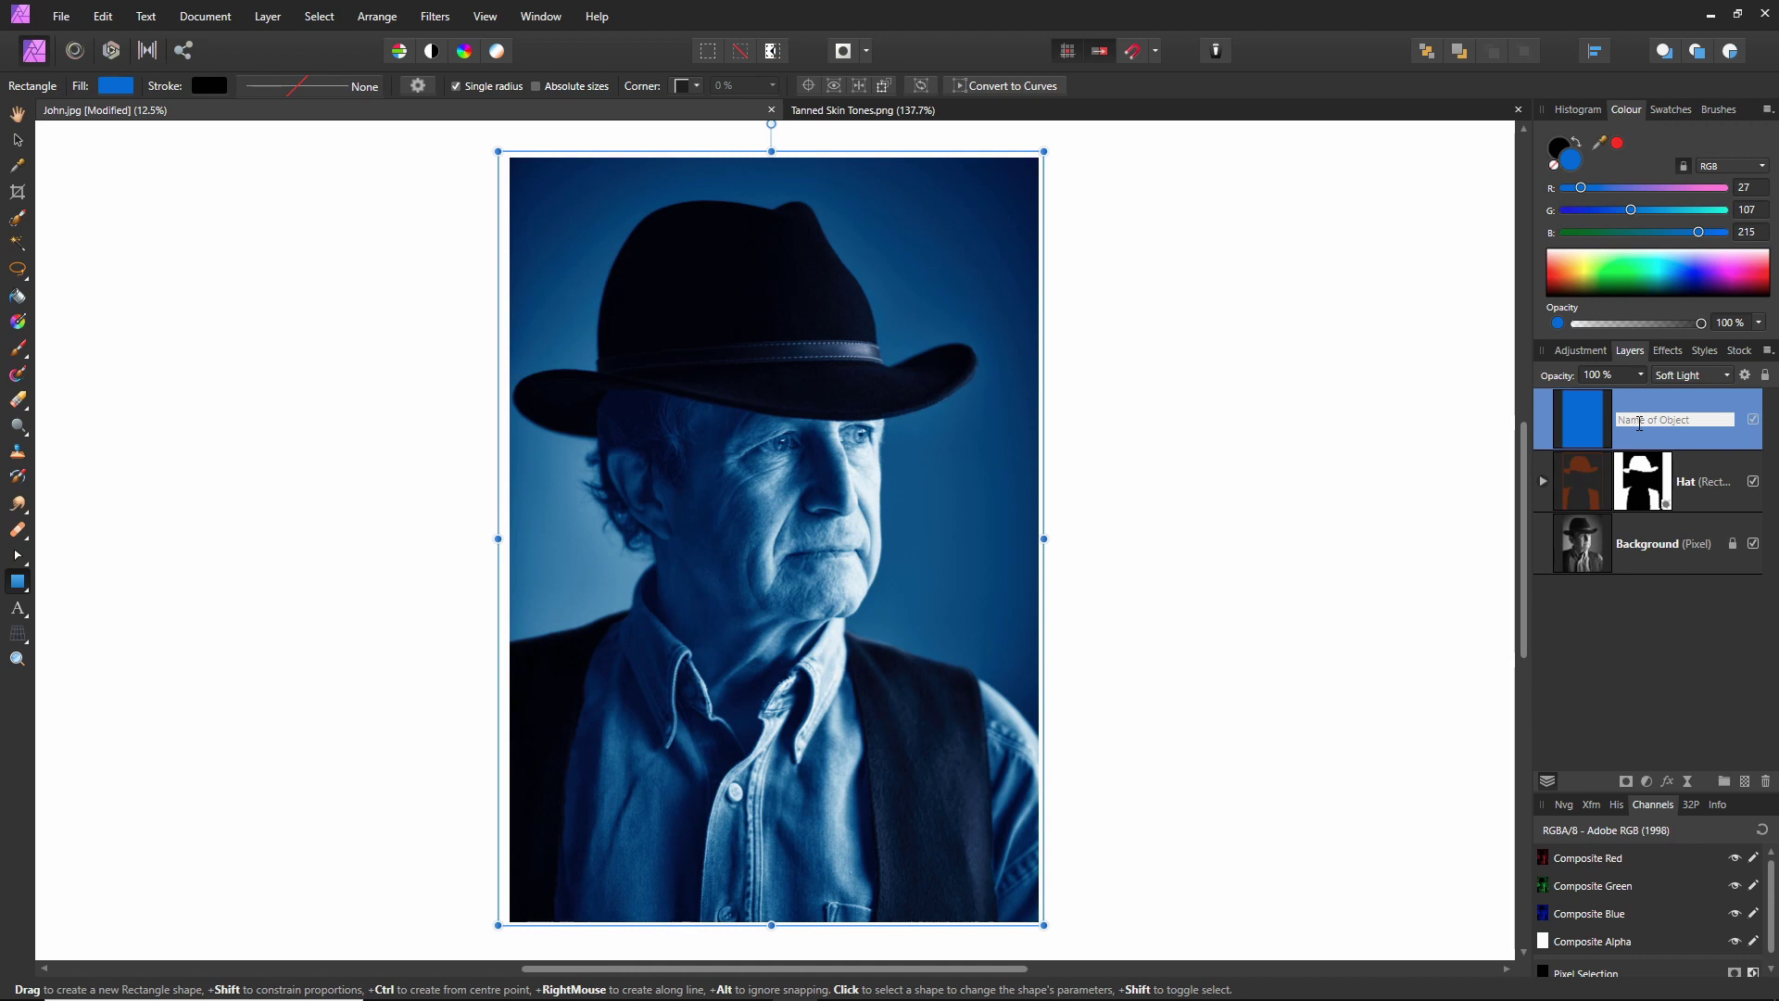
text(Shirt)
key(Return)
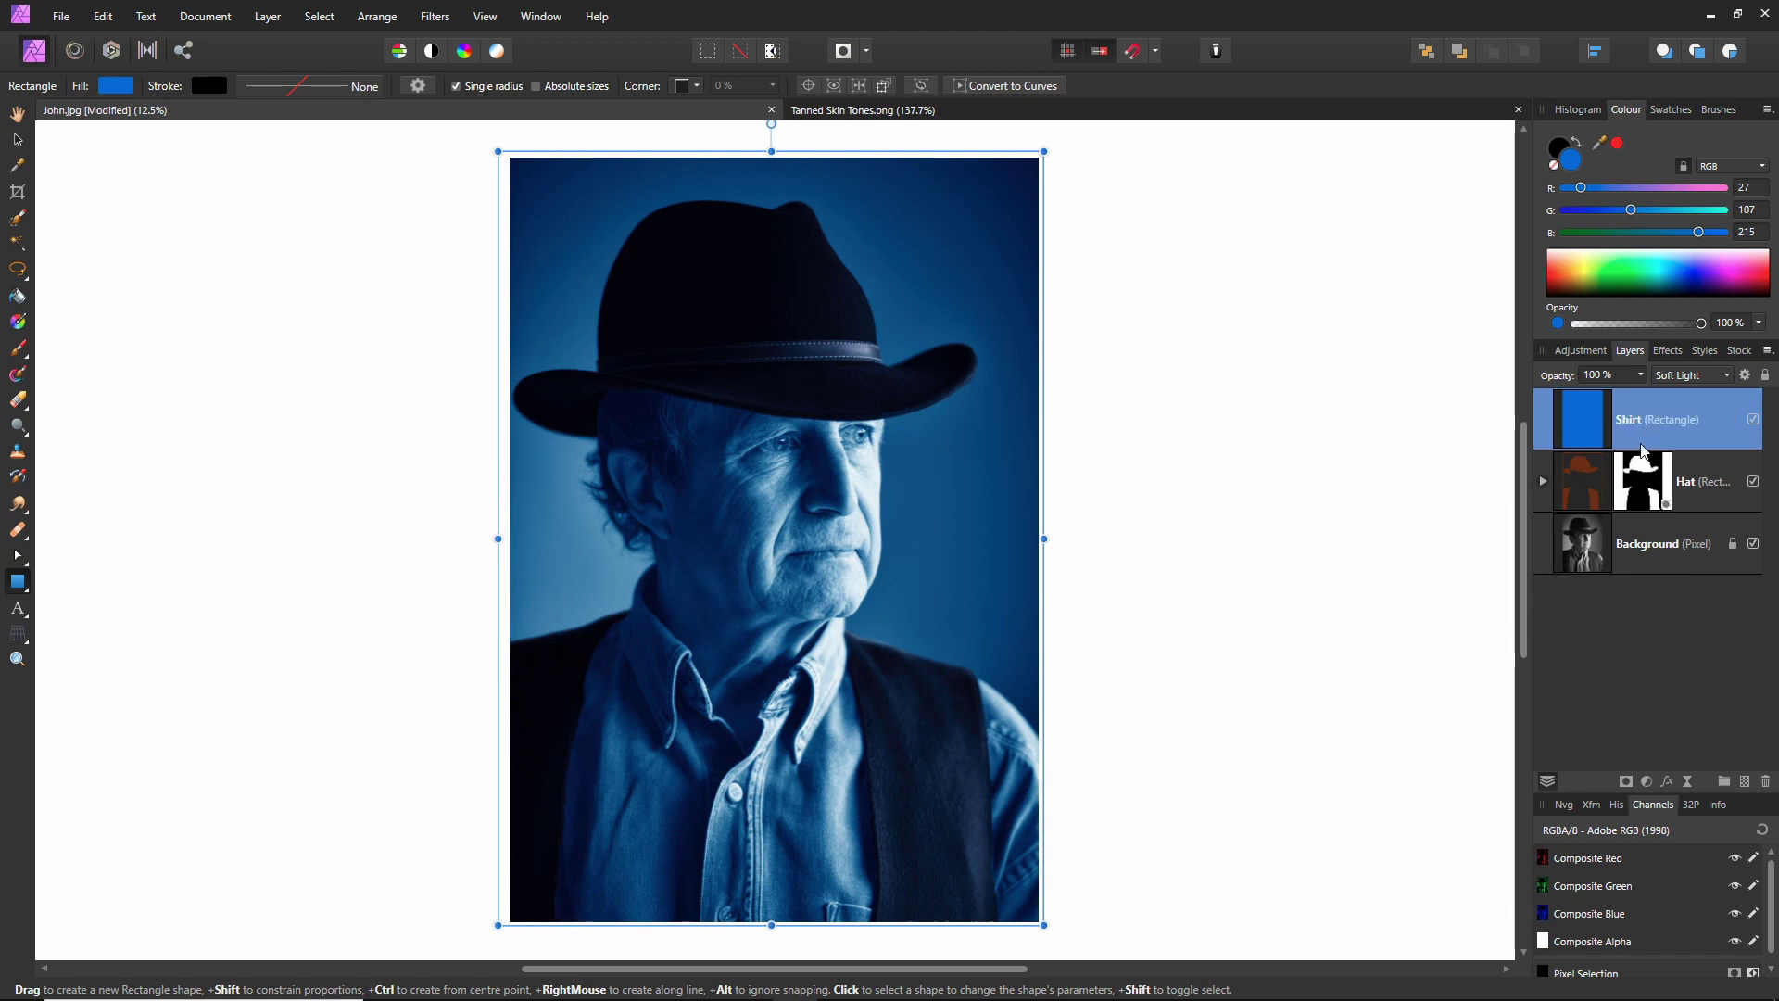
- Hide the Shirt layer and make the Background layer the active one
click(1754, 419)
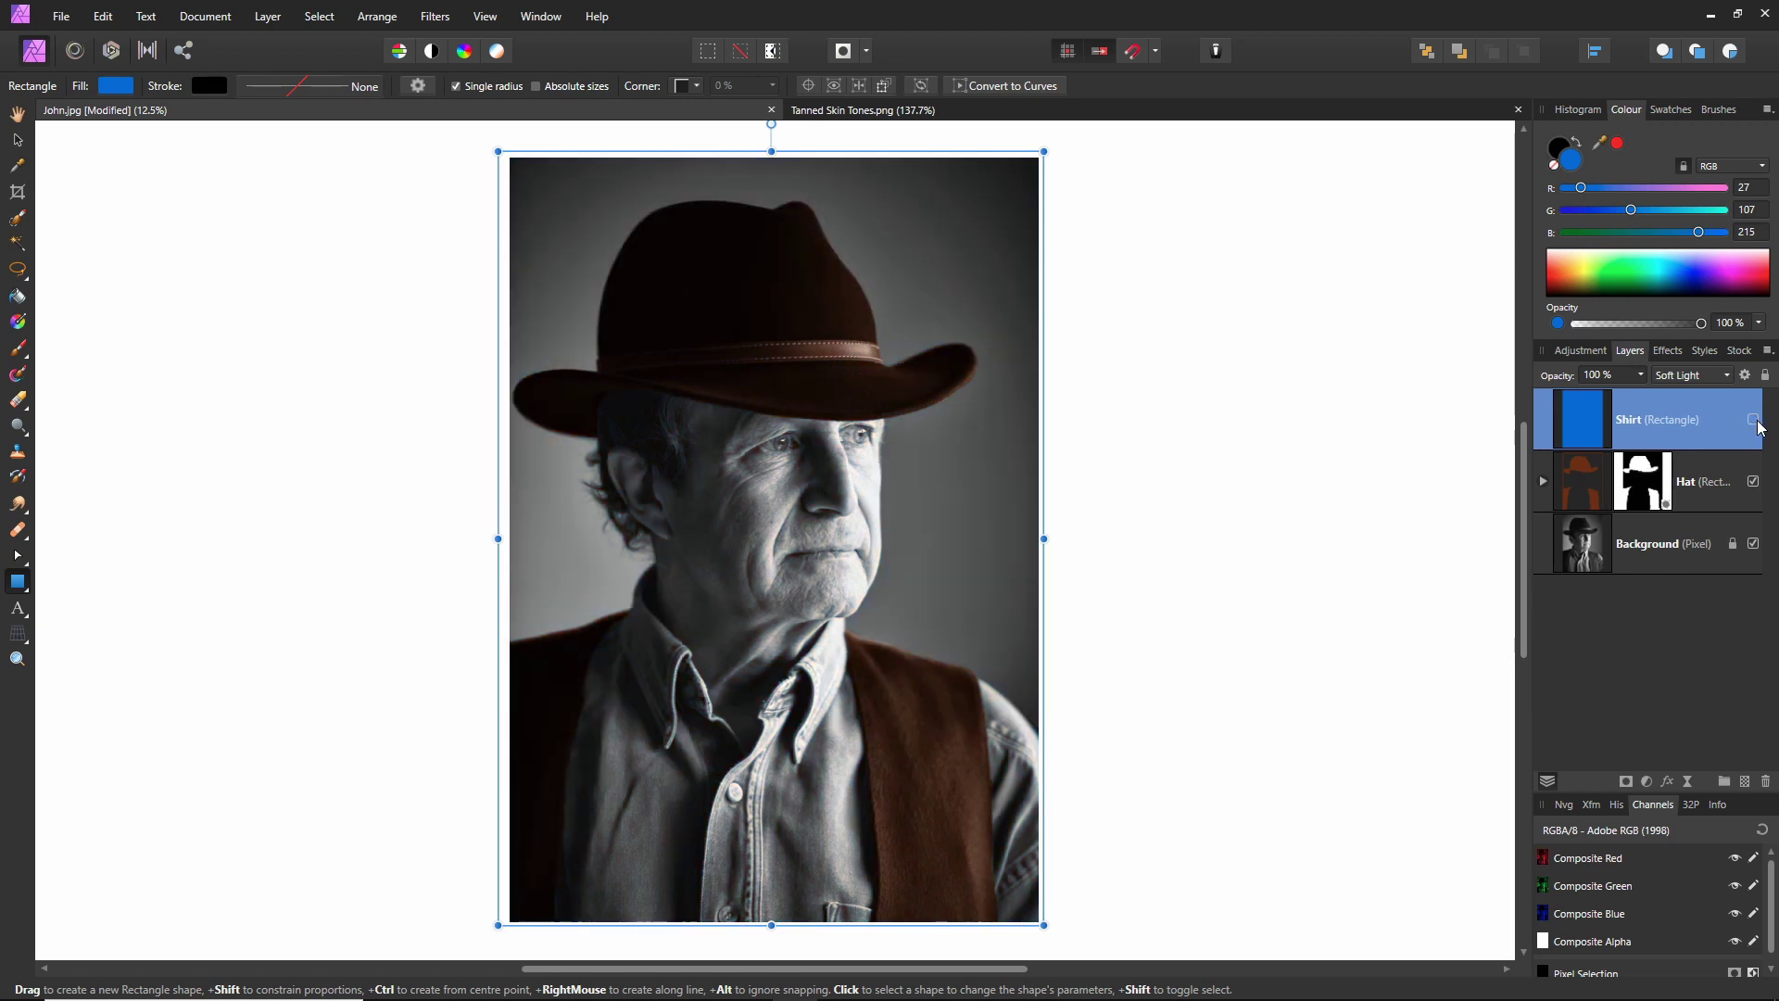
click(1263, 647)
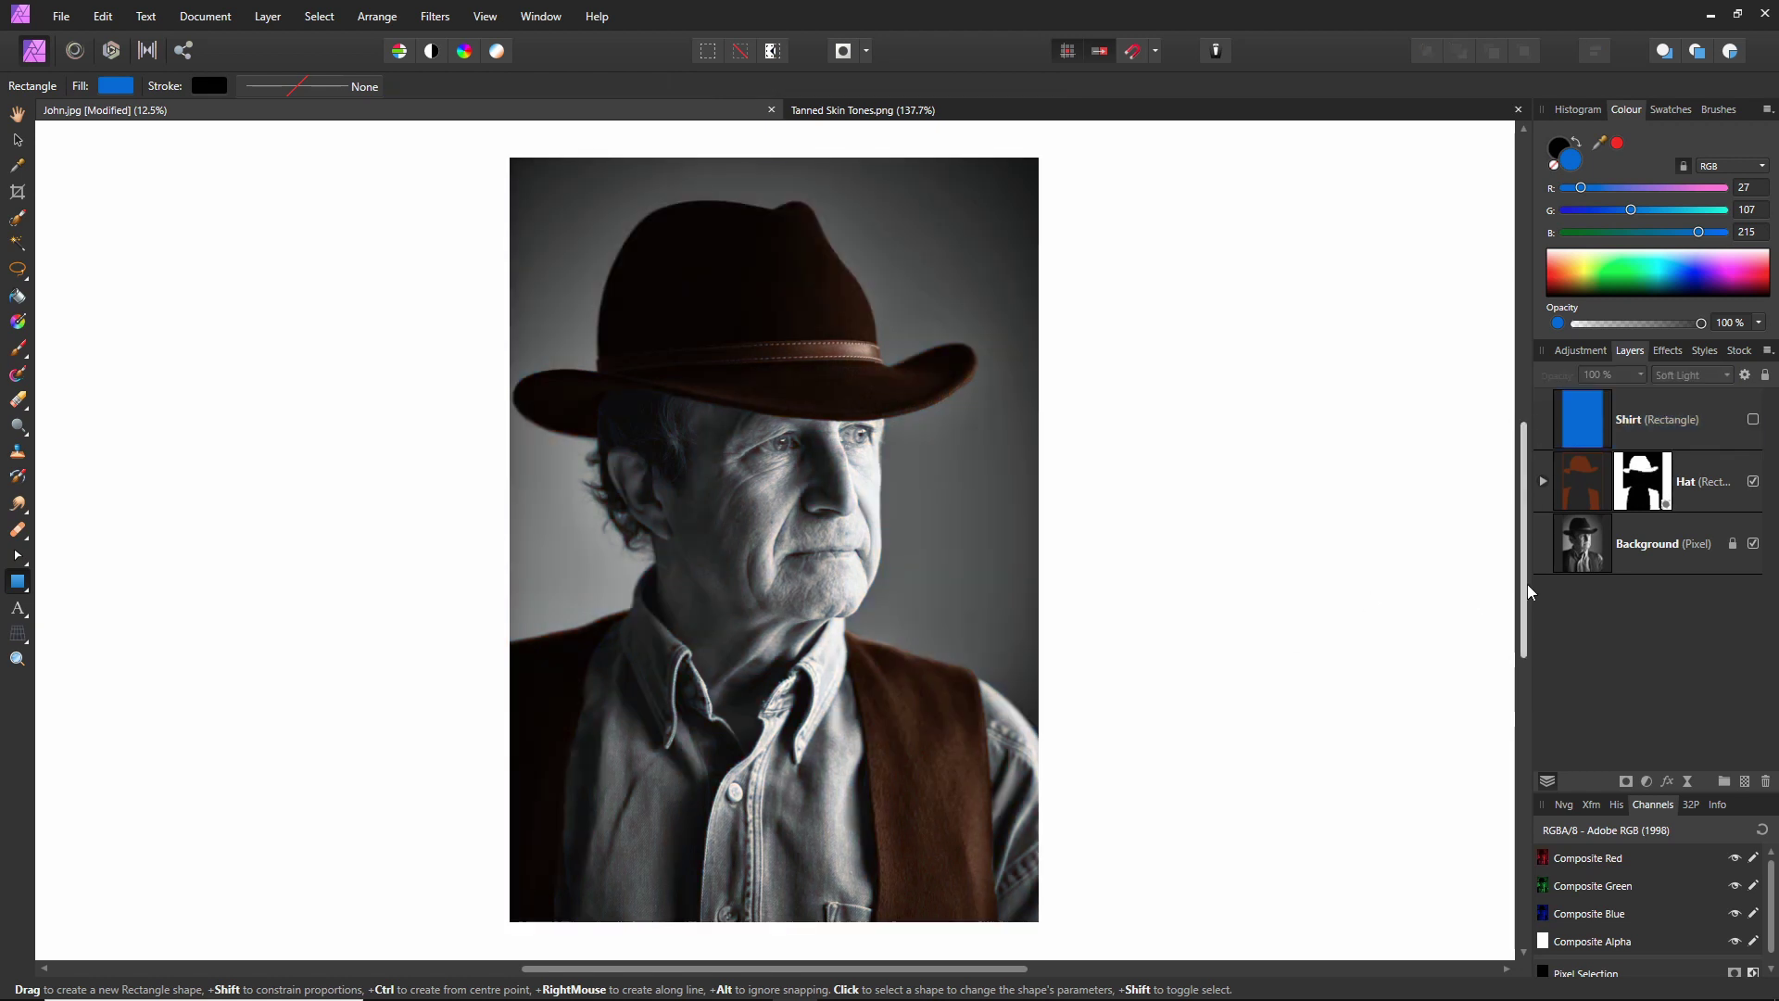
click(1589, 556)
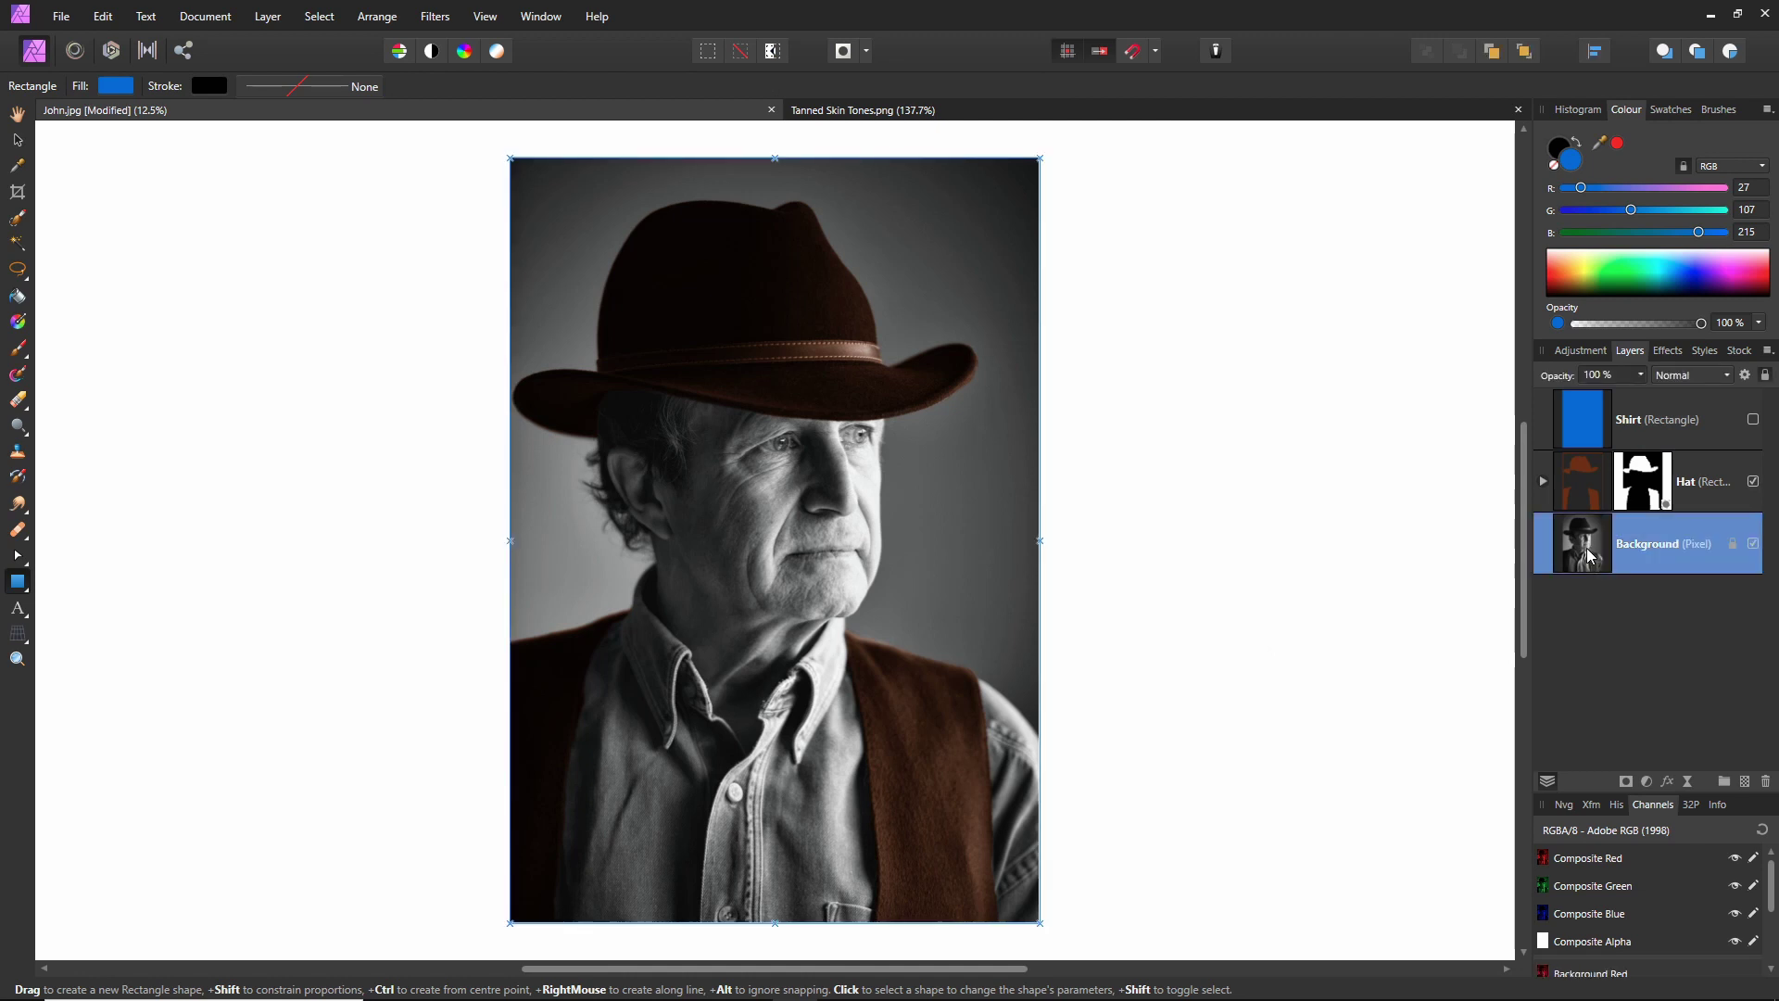
- Try a rough shirt selection with the Selection Brush widened to 514.3 px, covering the shirt front and sleeve, and discard the selection
click(15, 226)
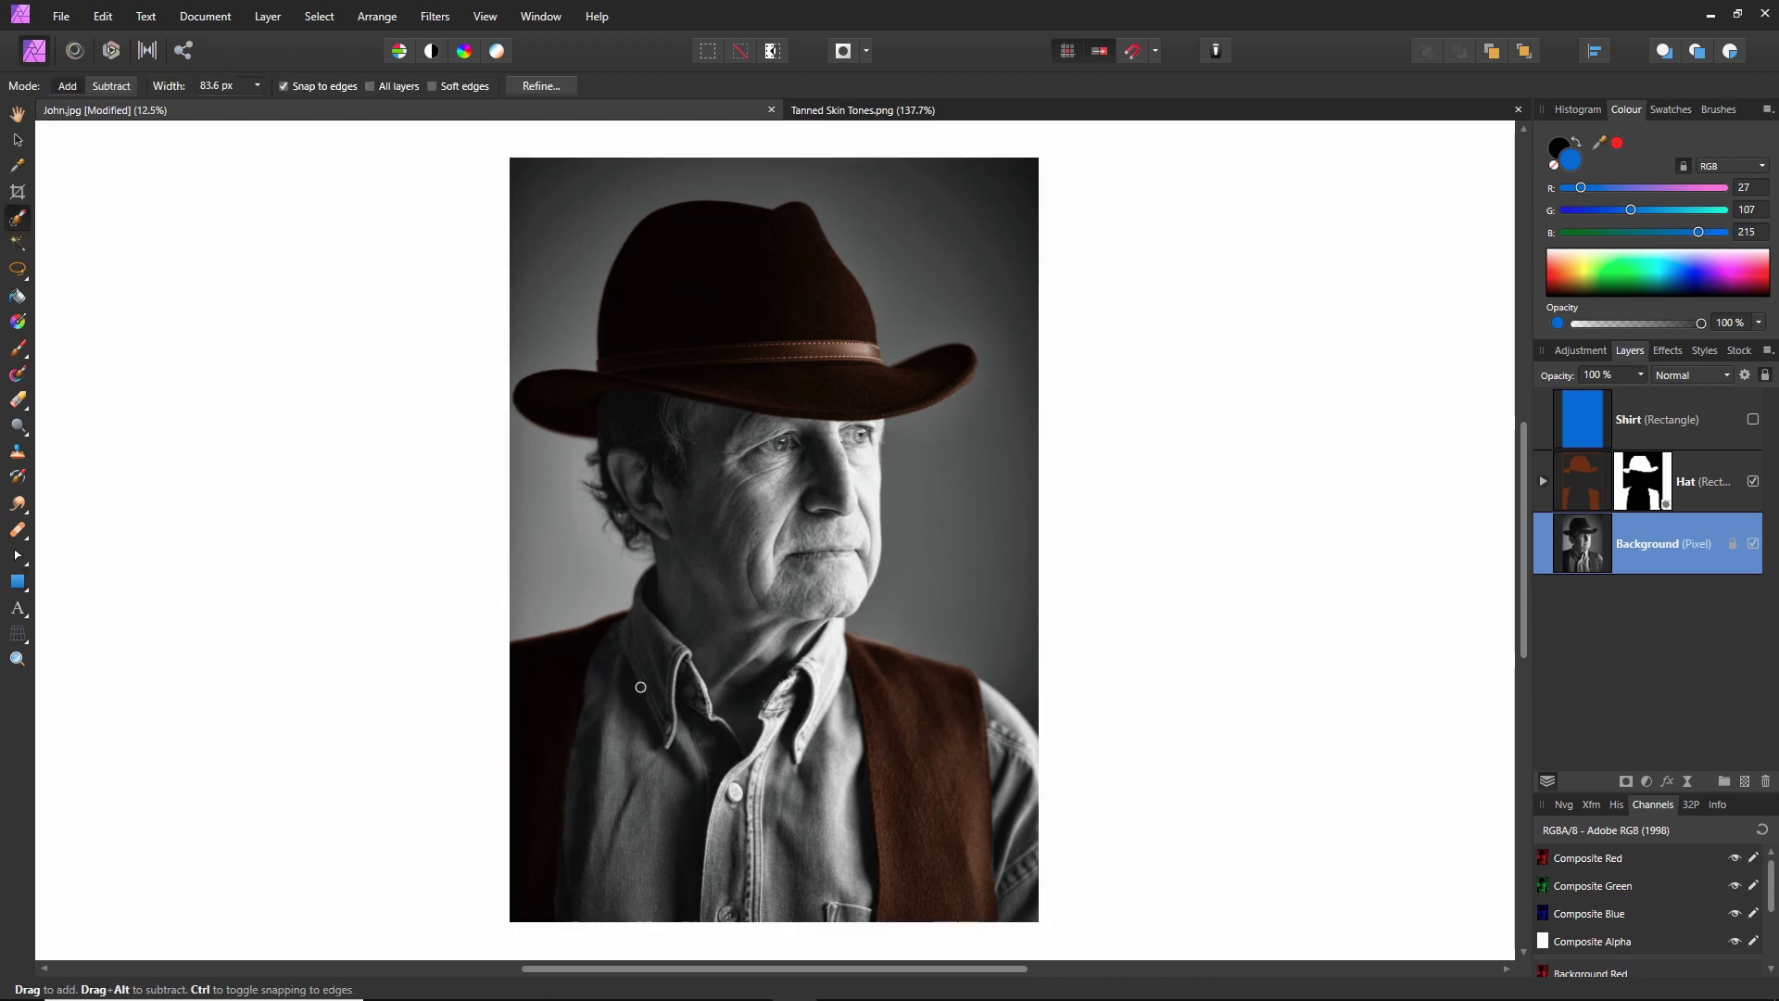
key(bracketright)
key(bracketright)
key(bracketright)
key(bracketright)
key(bracketright)
key(bracketright)
key(bracketright)
key(bracketright)
key(bracketright)
key(bracketright)
key(bracketright)
key(bracketright)
key(bracketright)
mouse_move(655, 675)
mouse_down()
mouse_move(647, 777)
mouse_move(706, 841)
mouse_move(770, 850)
mouse_move(814, 809)
mouse_move(820, 714)
mouse_move(915, 786)
mouse_up()
drag(1012, 732, 1032, 881)
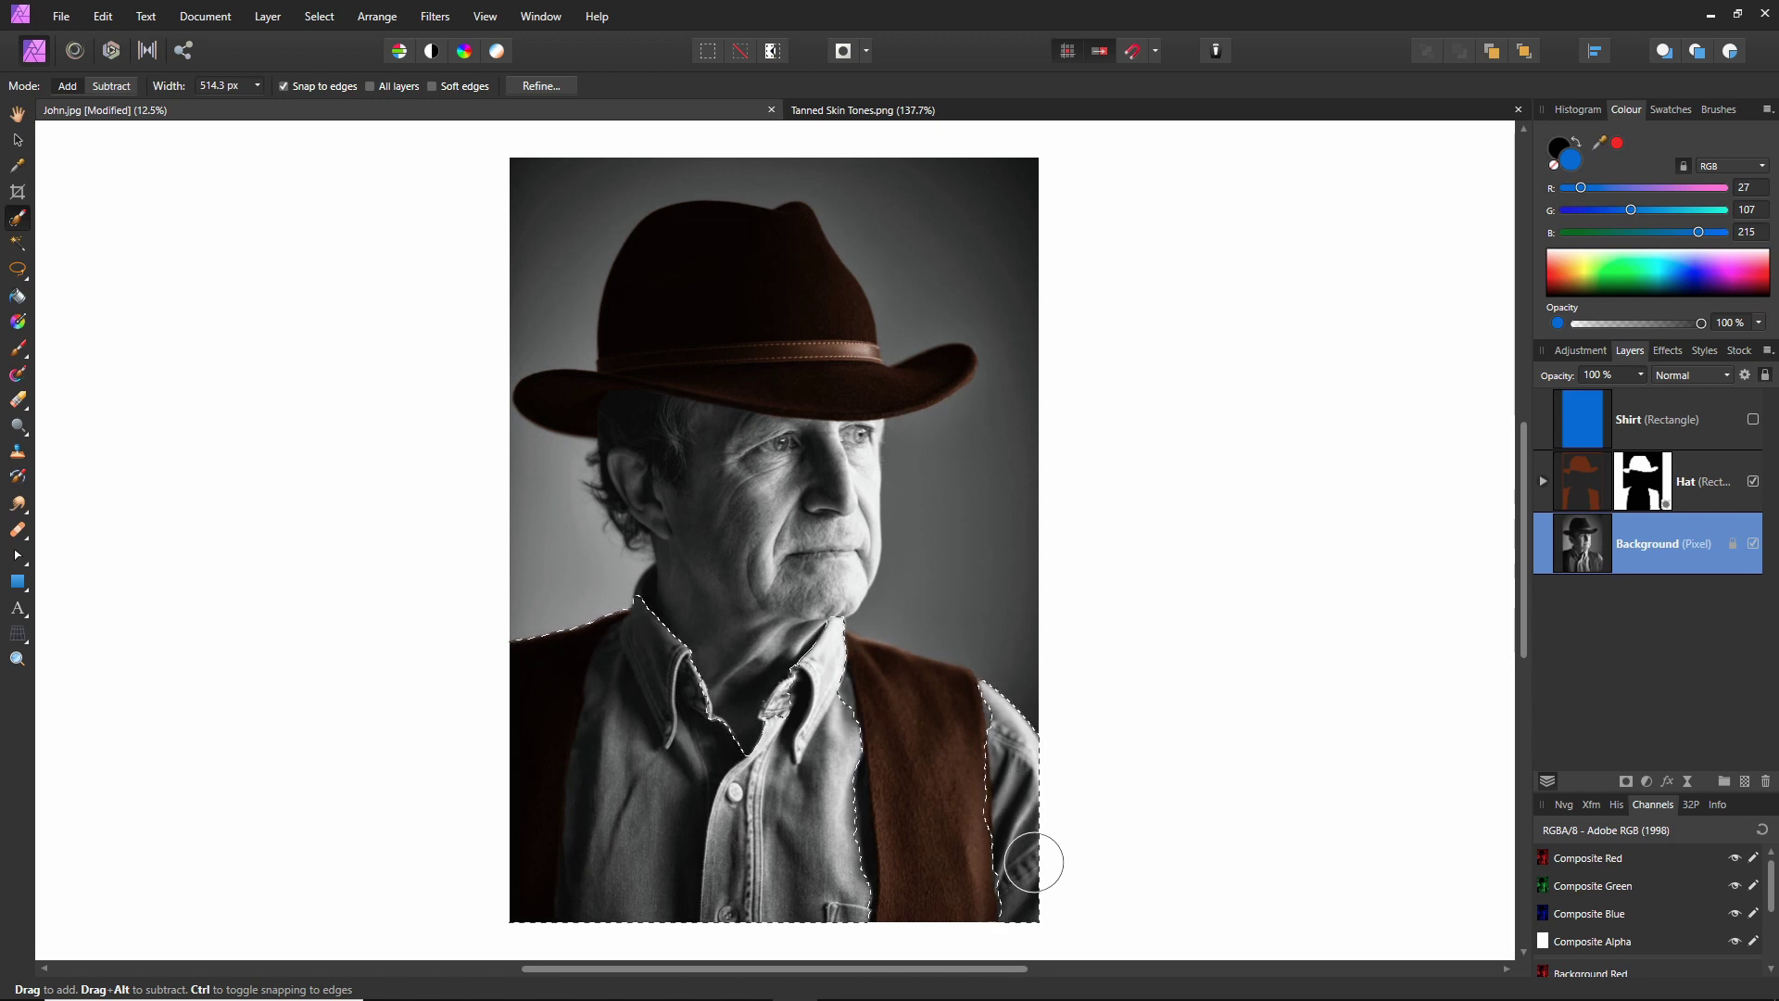
key(ctrl+d)
- Load the previously saved shirt selection file from the selections folder
click(328, 20)
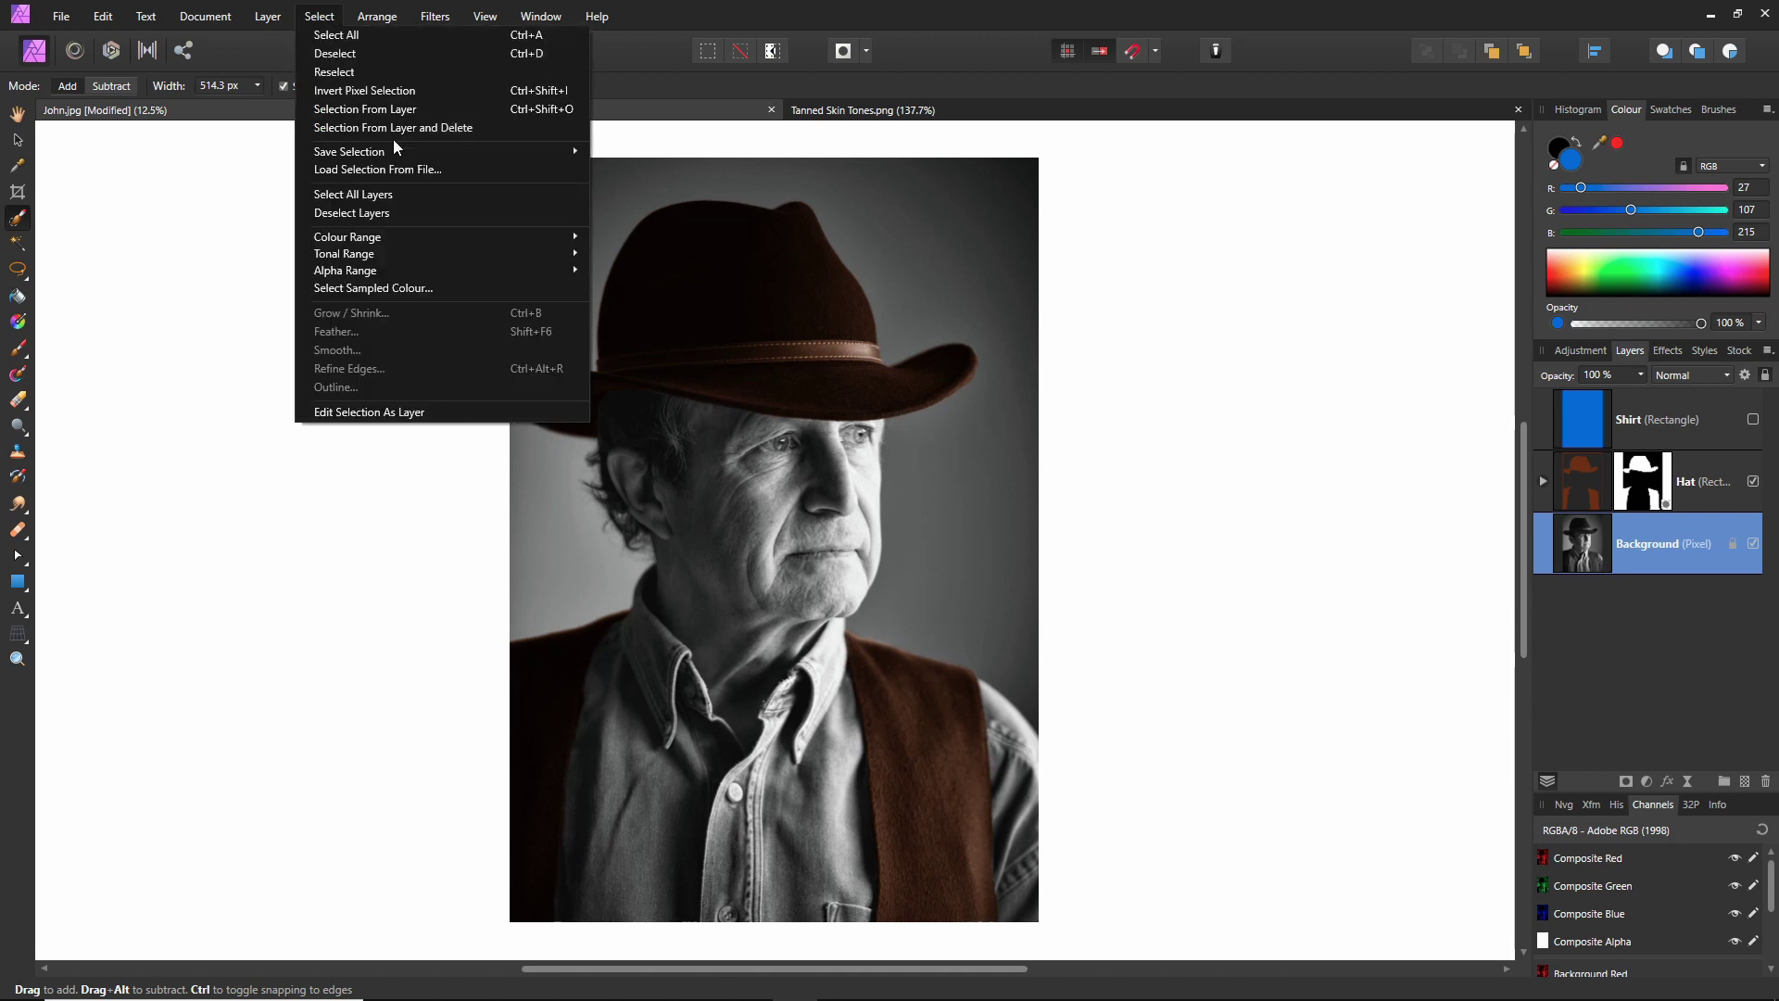
click(418, 169)
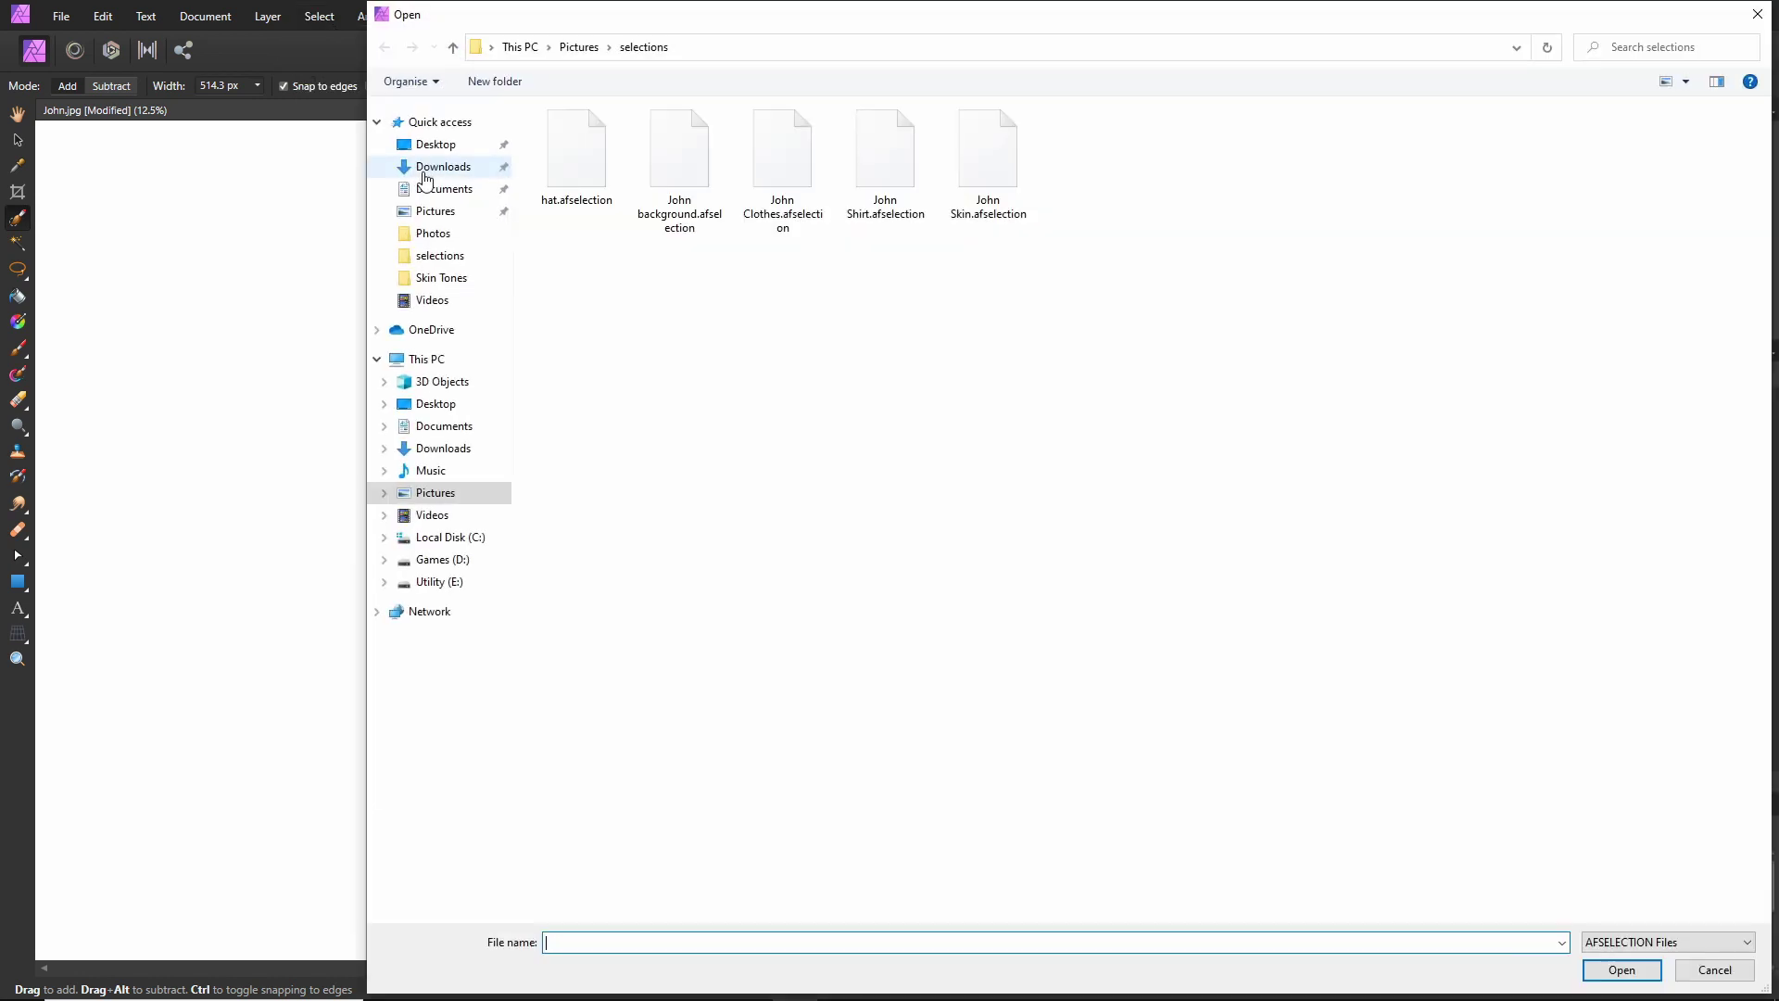
double_click(889, 153)
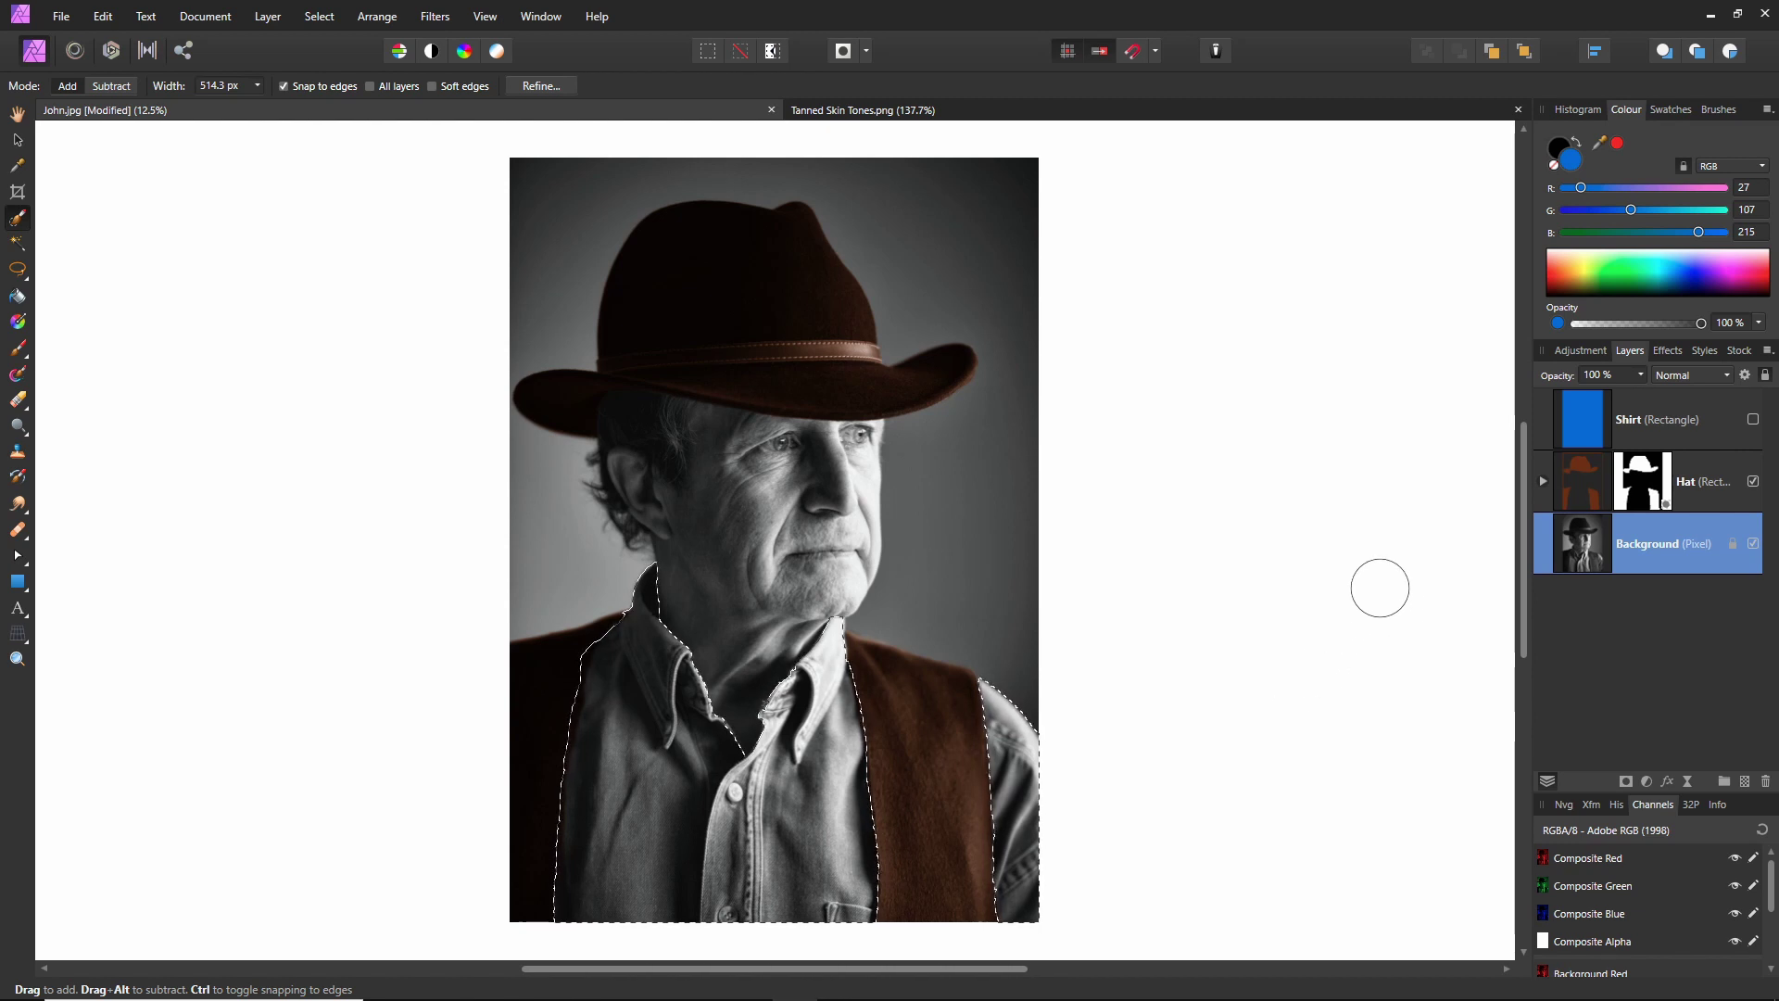
- Show the Shirt layer, mask it to the loaded shirt selection and deselect
click(1587, 422)
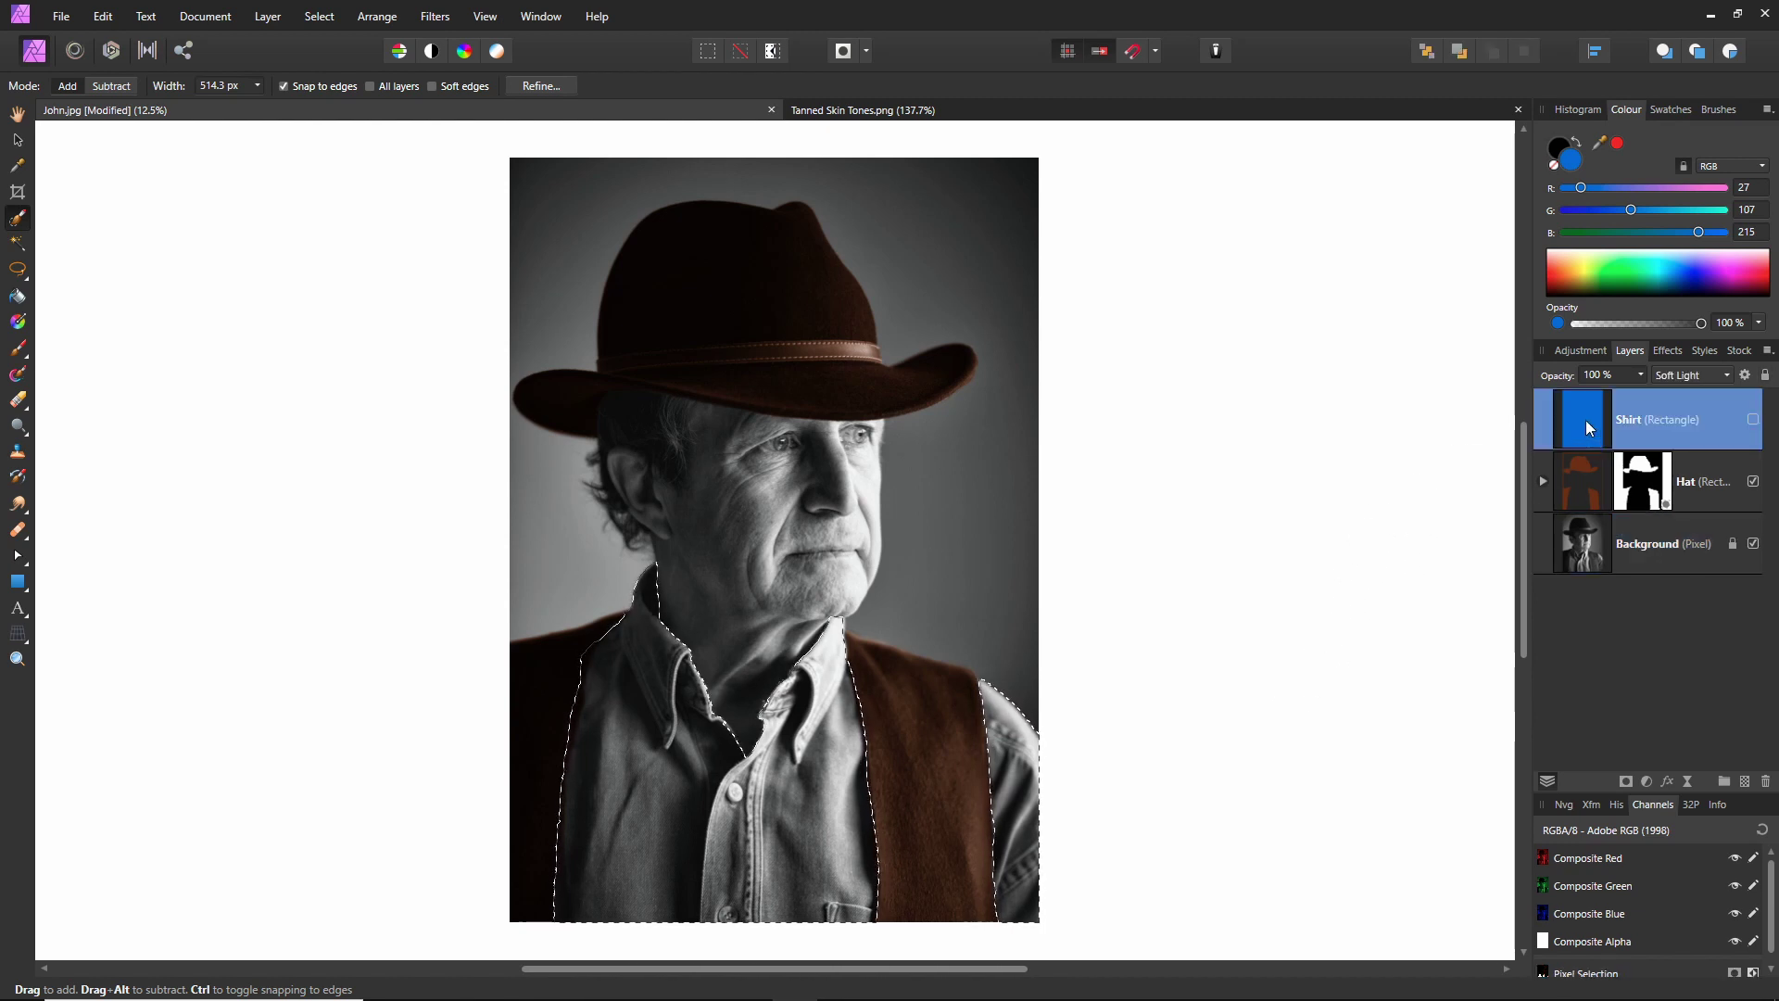
click(1752, 420)
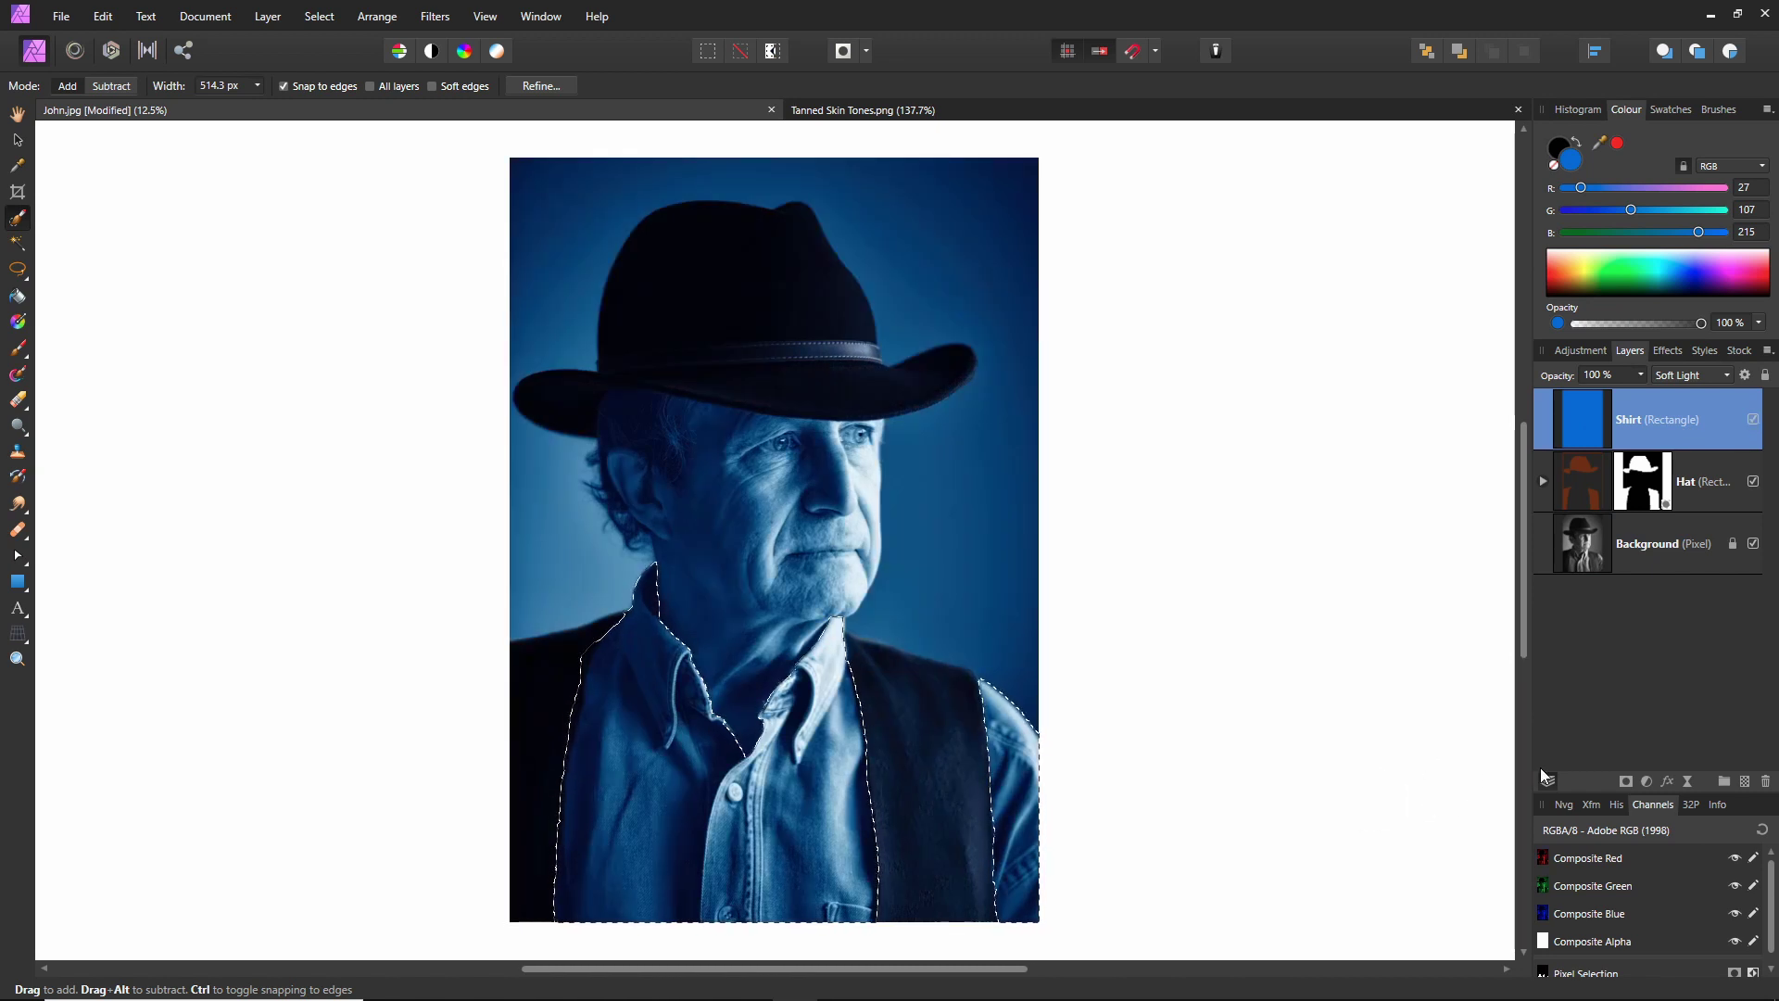
click(1627, 782)
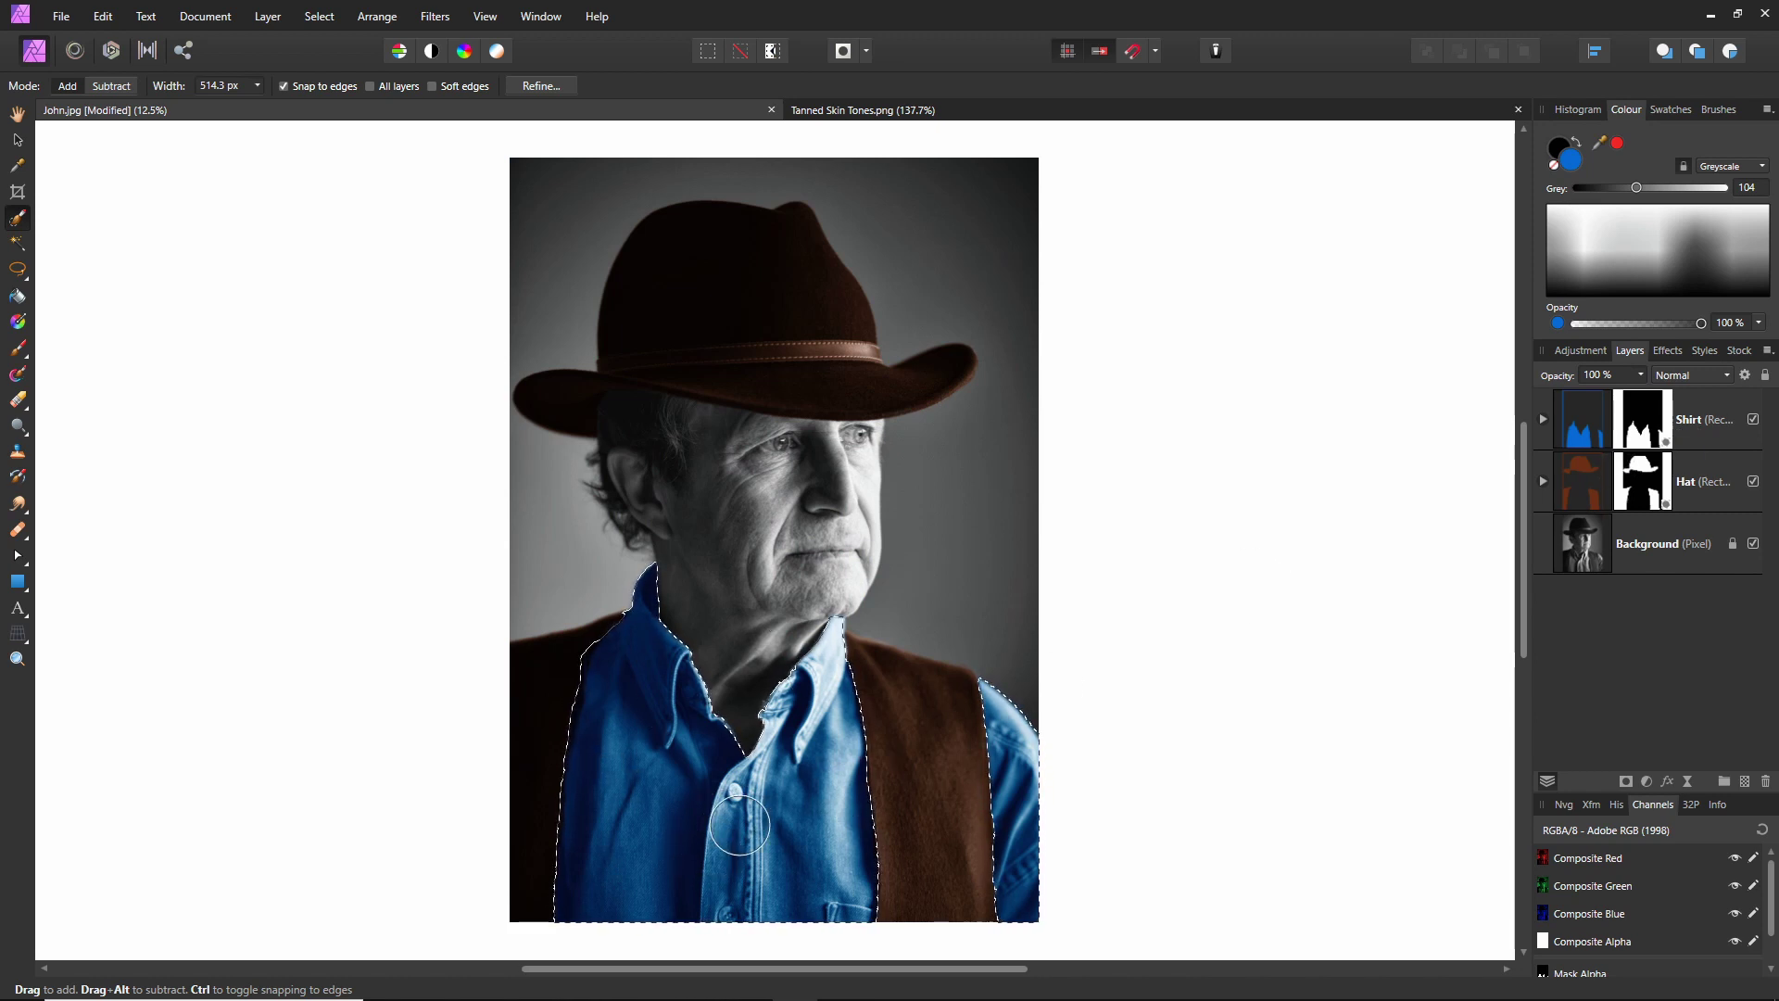
key(ctrl+d)
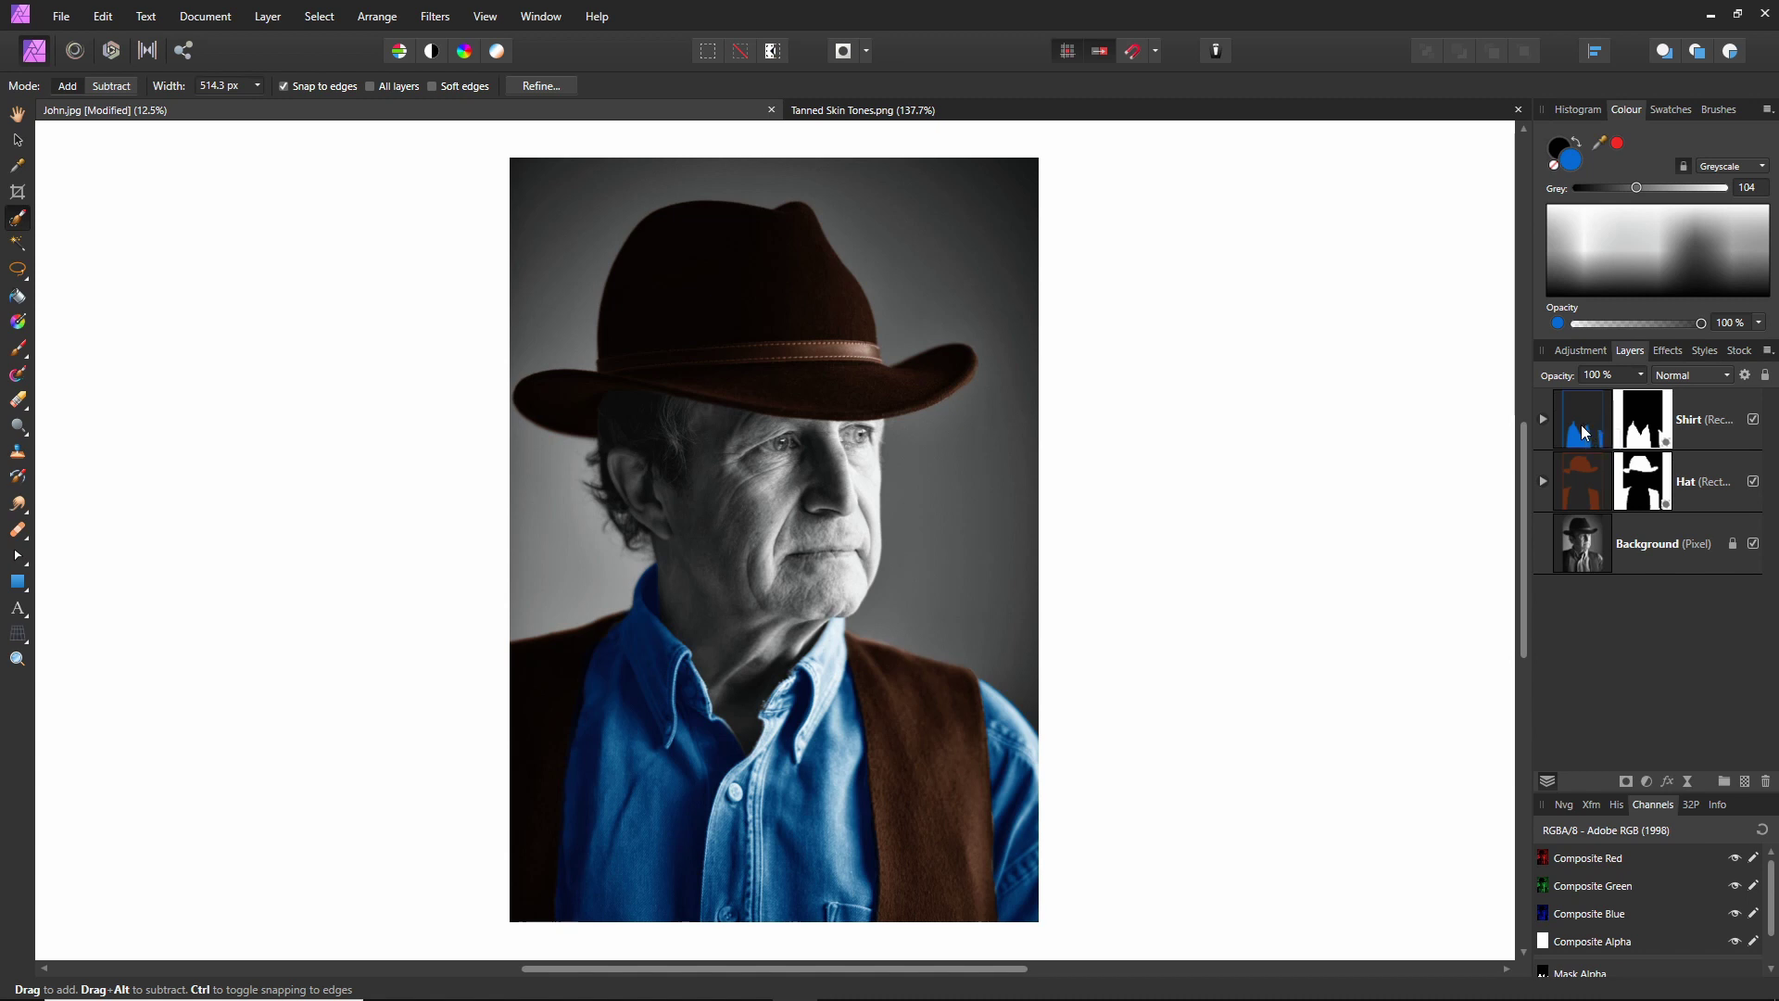
- Reduce the opacity of the Shirt layer to 75%
click(1584, 433)
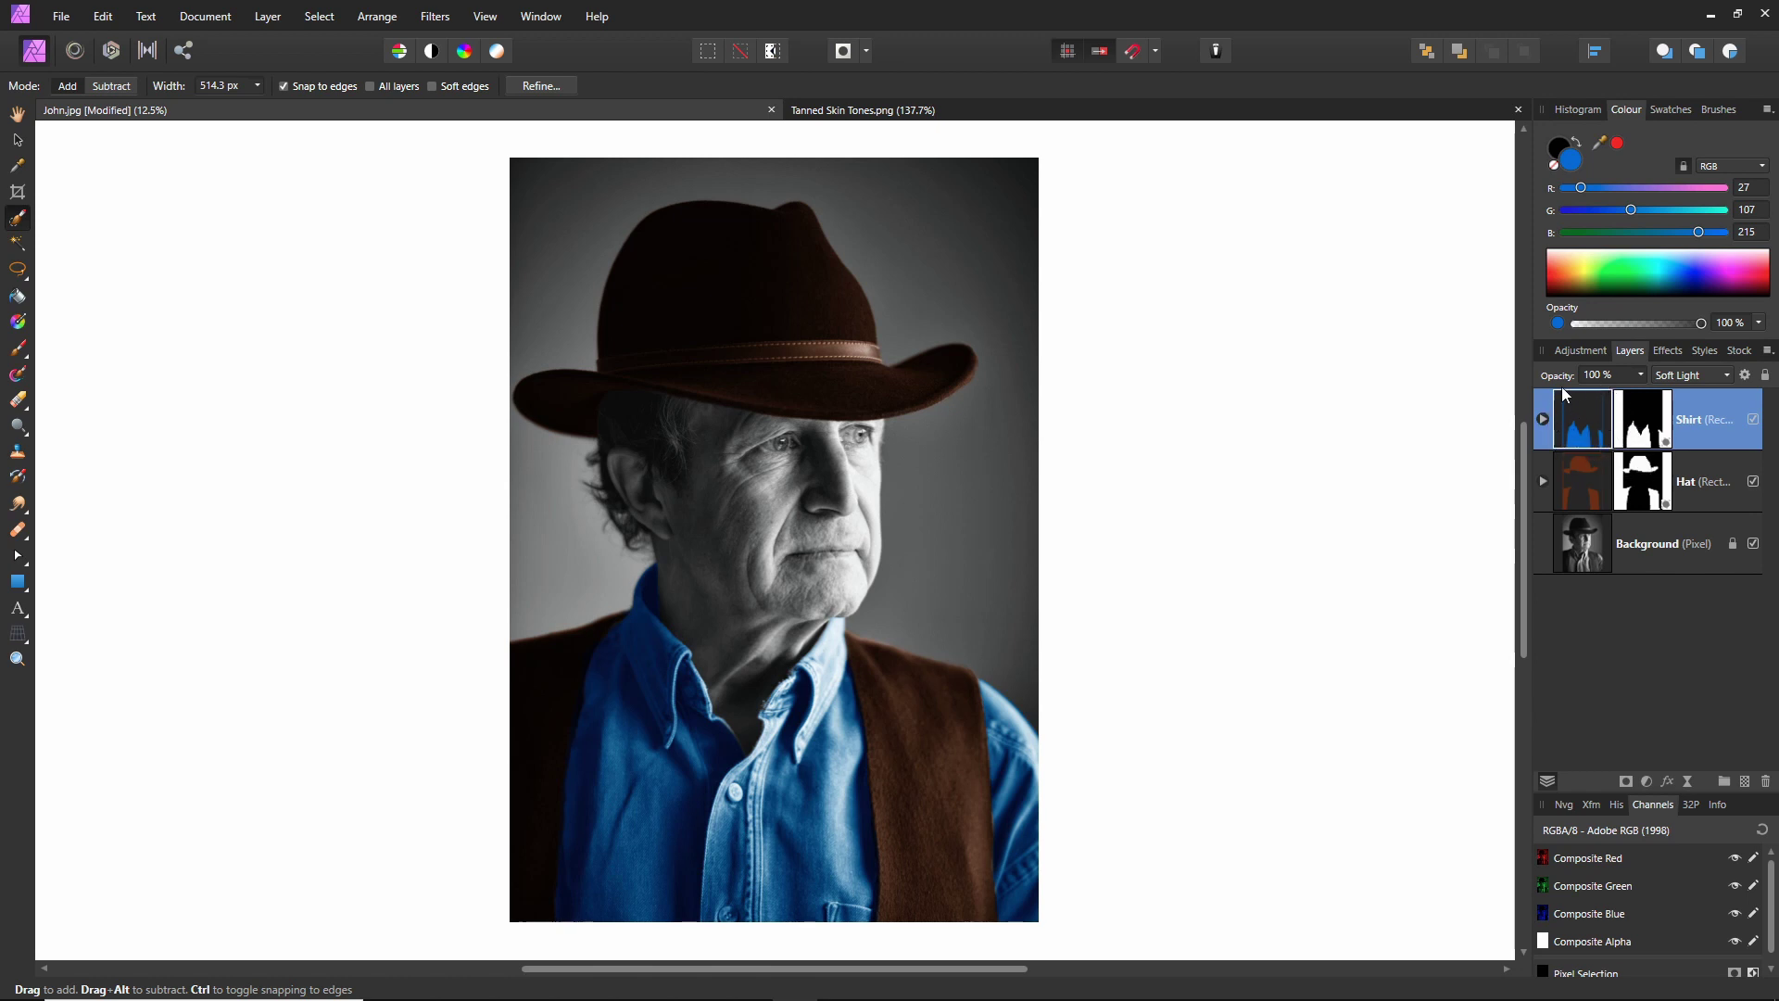
click(1641, 377)
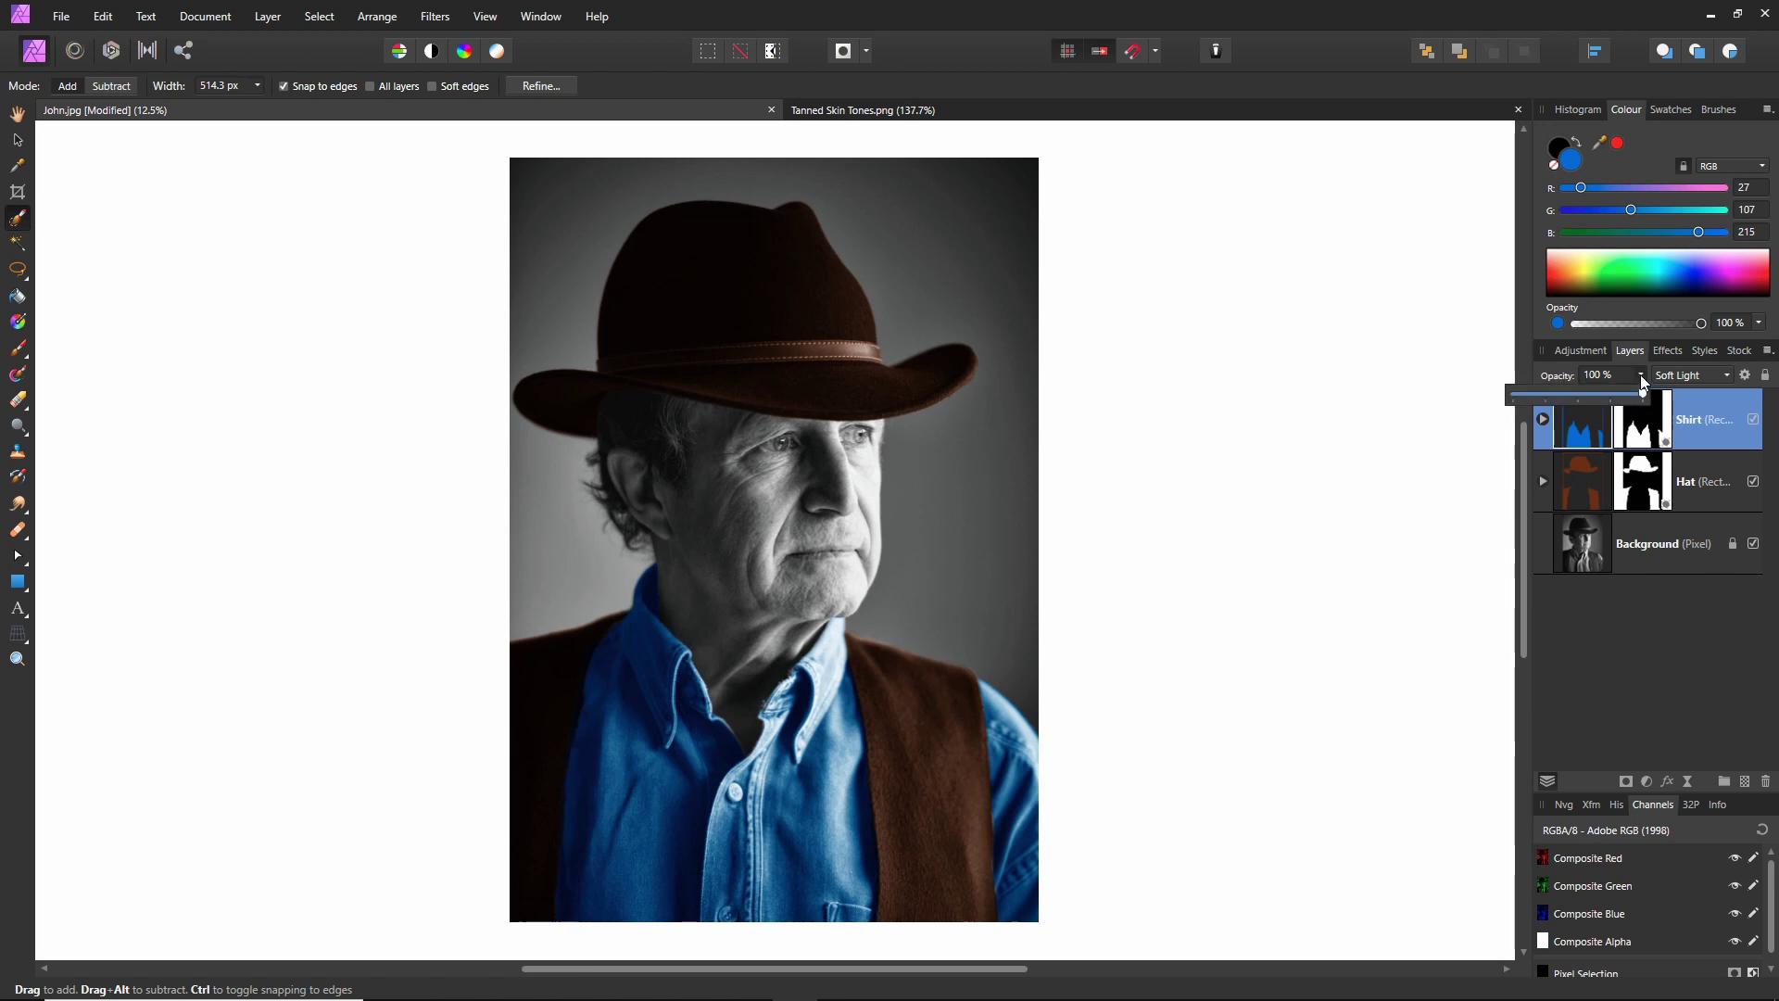
drag(1642, 396, 1603, 401)
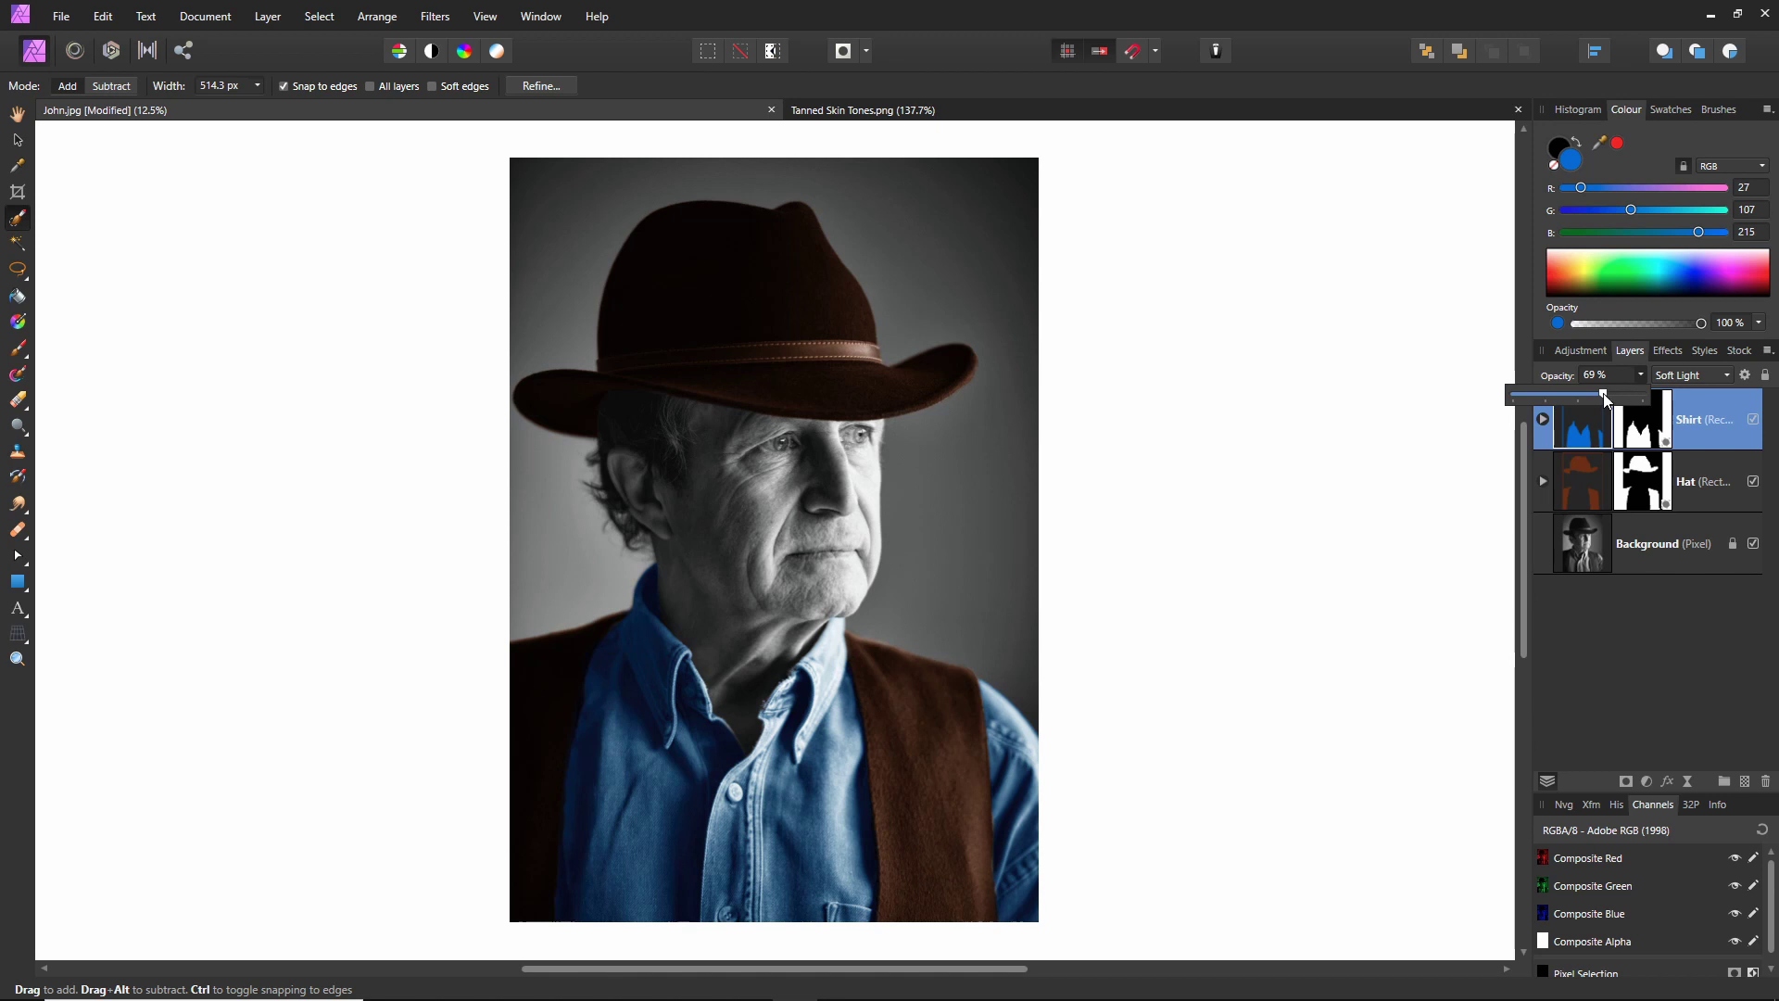
drag(1605, 399, 1612, 398)
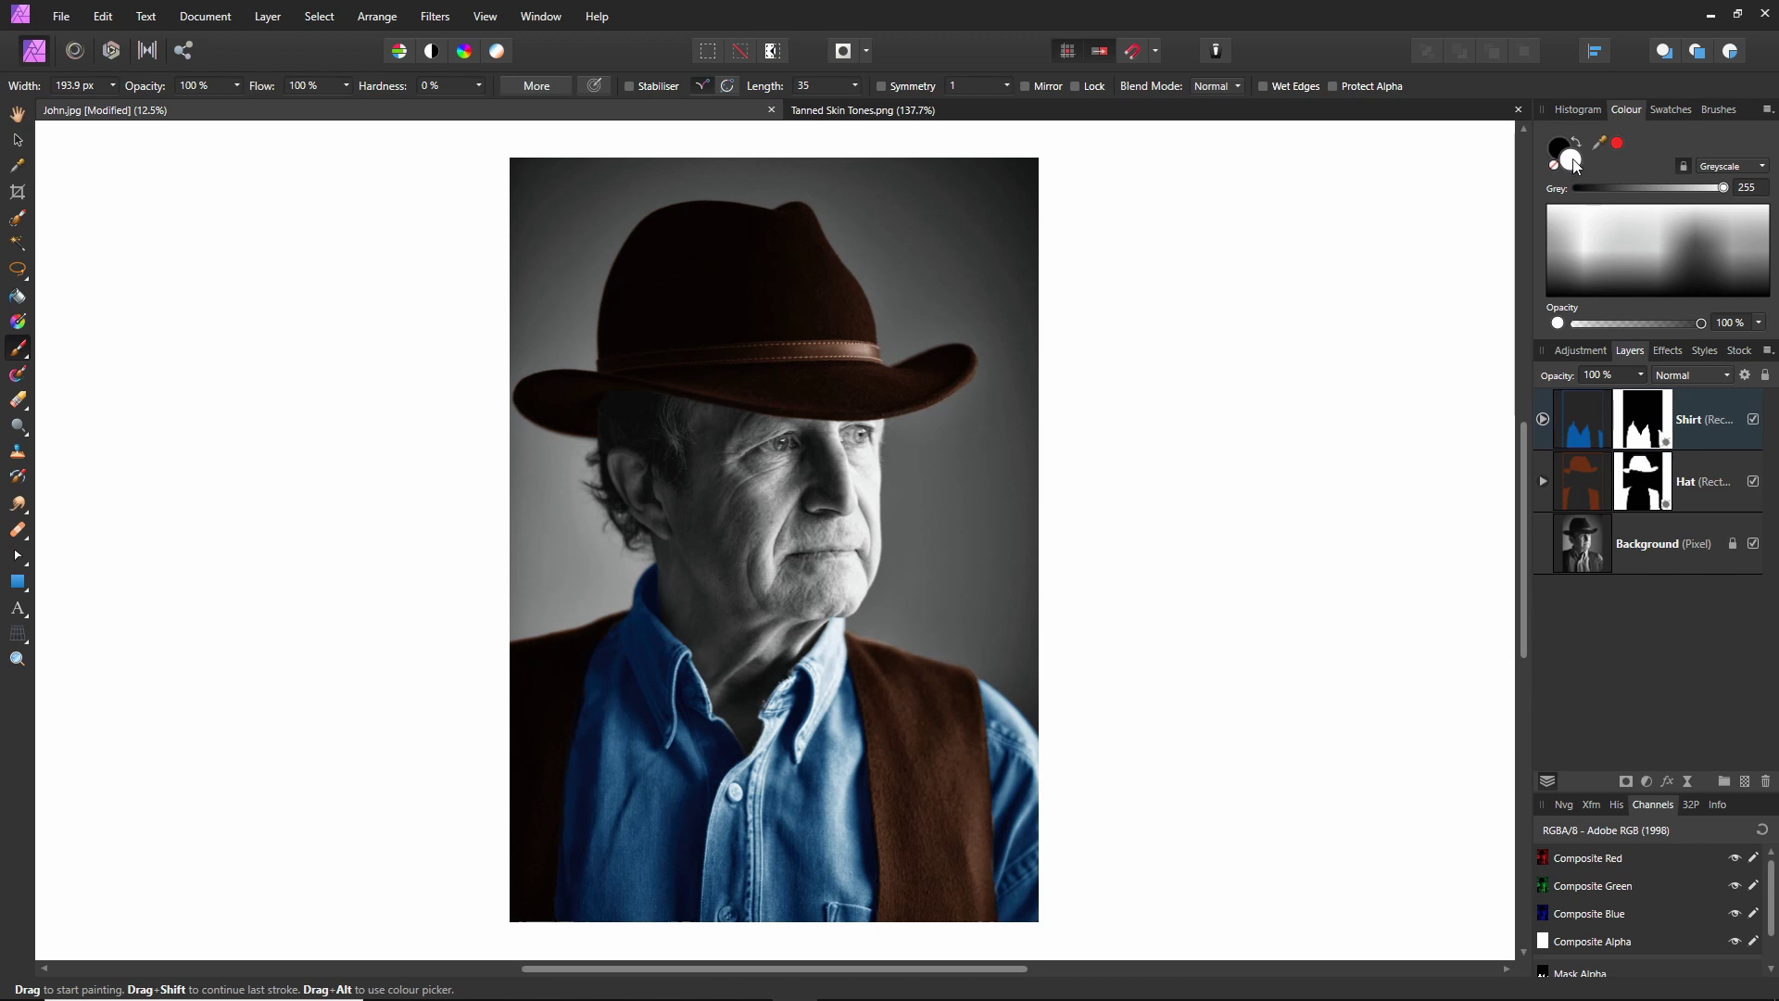
- Paint black on the Shirt layer's mask with the 193.9 px Paint Brush to remove the blue from the shirt's front buttons
key(x)
scroll(730, 809, up, 10)
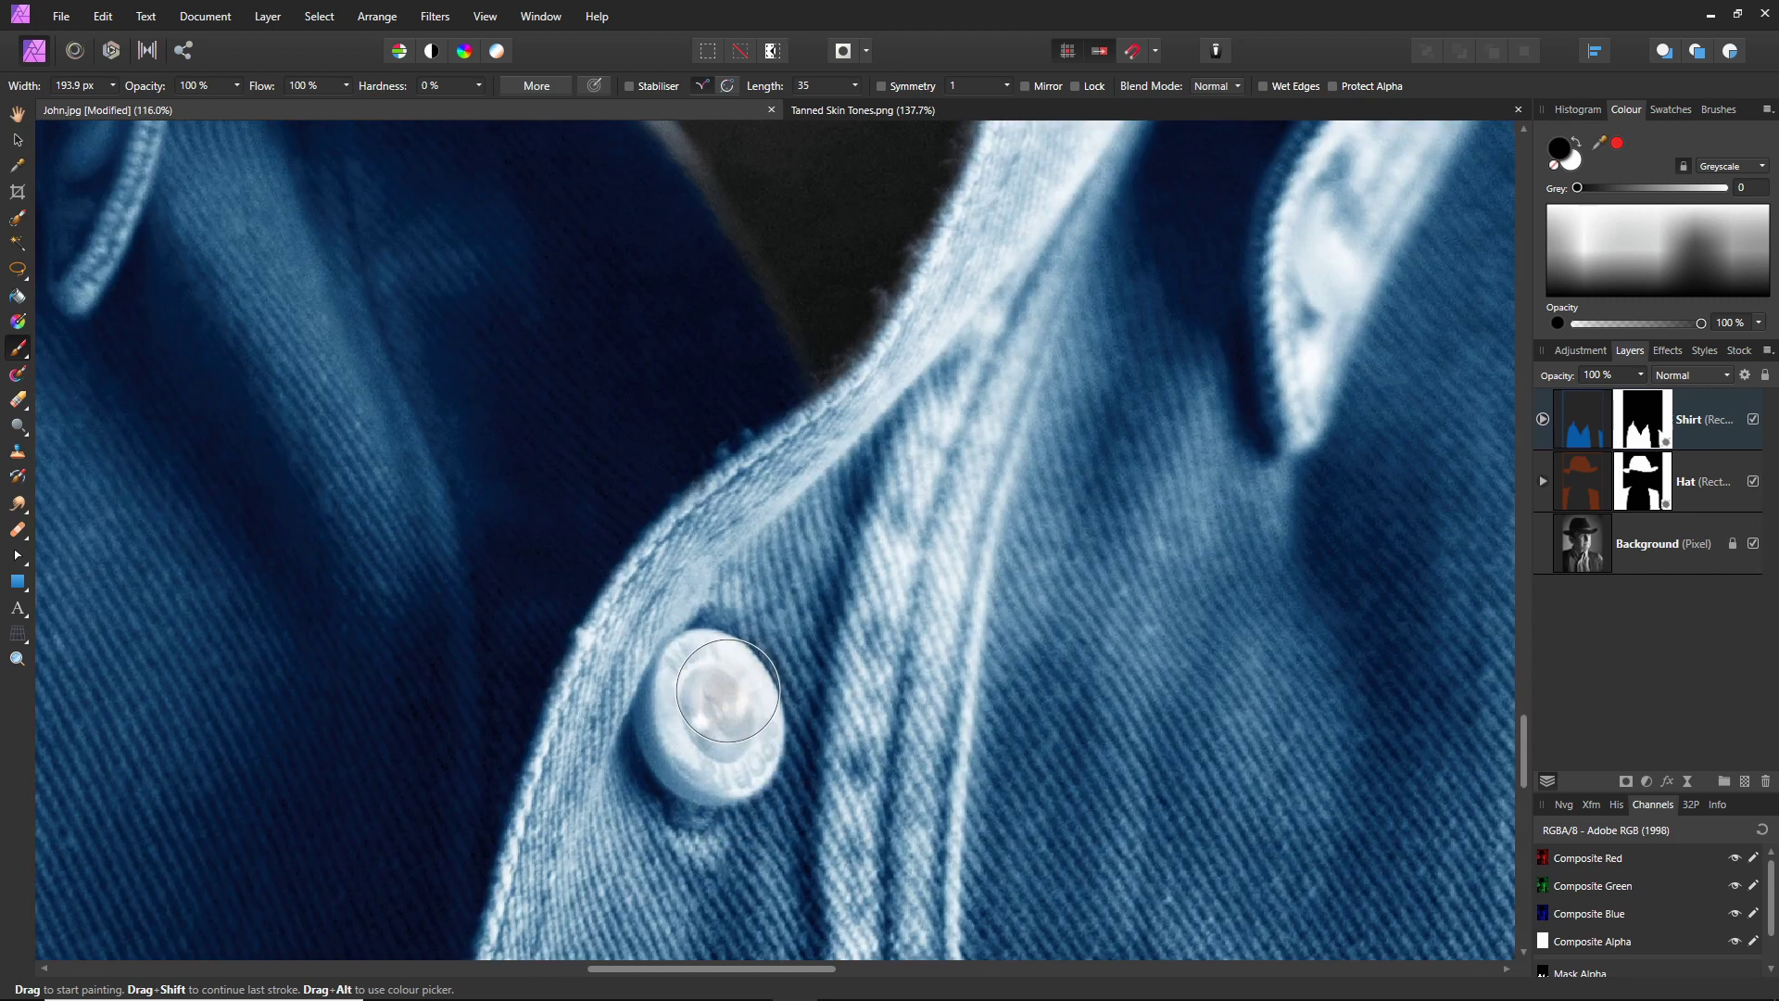
mouse_move(706, 682)
mouse_down()
mouse_move(681, 732)
mouse_move(713, 755)
mouse_move(727, 714)
mouse_move(695, 693)
mouse_move(684, 741)
mouse_move(727, 679)
mouse_move(696, 711)
mouse_move(732, 742)
mouse_move(704, 751)
mouse_move(677, 707)
mouse_up()
drag(695, 854, 799, 499)
drag(800, 830, 948, 239)
drag(899, 759, 945, 220)
mouse_move(899, 436)
mouse_down()
mouse_move(836, 464)
mouse_move(885, 485)
mouse_move(905, 471)
mouse_move(886, 434)
mouse_move(860, 443)
mouse_move(865, 487)
mouse_move(907, 480)
mouse_move(910, 456)
mouse_move(871, 421)
mouse_move(839, 474)
mouse_move(911, 491)
mouse_move(912, 464)
mouse_move(880, 445)
mouse_up()
key(ctrl+0)
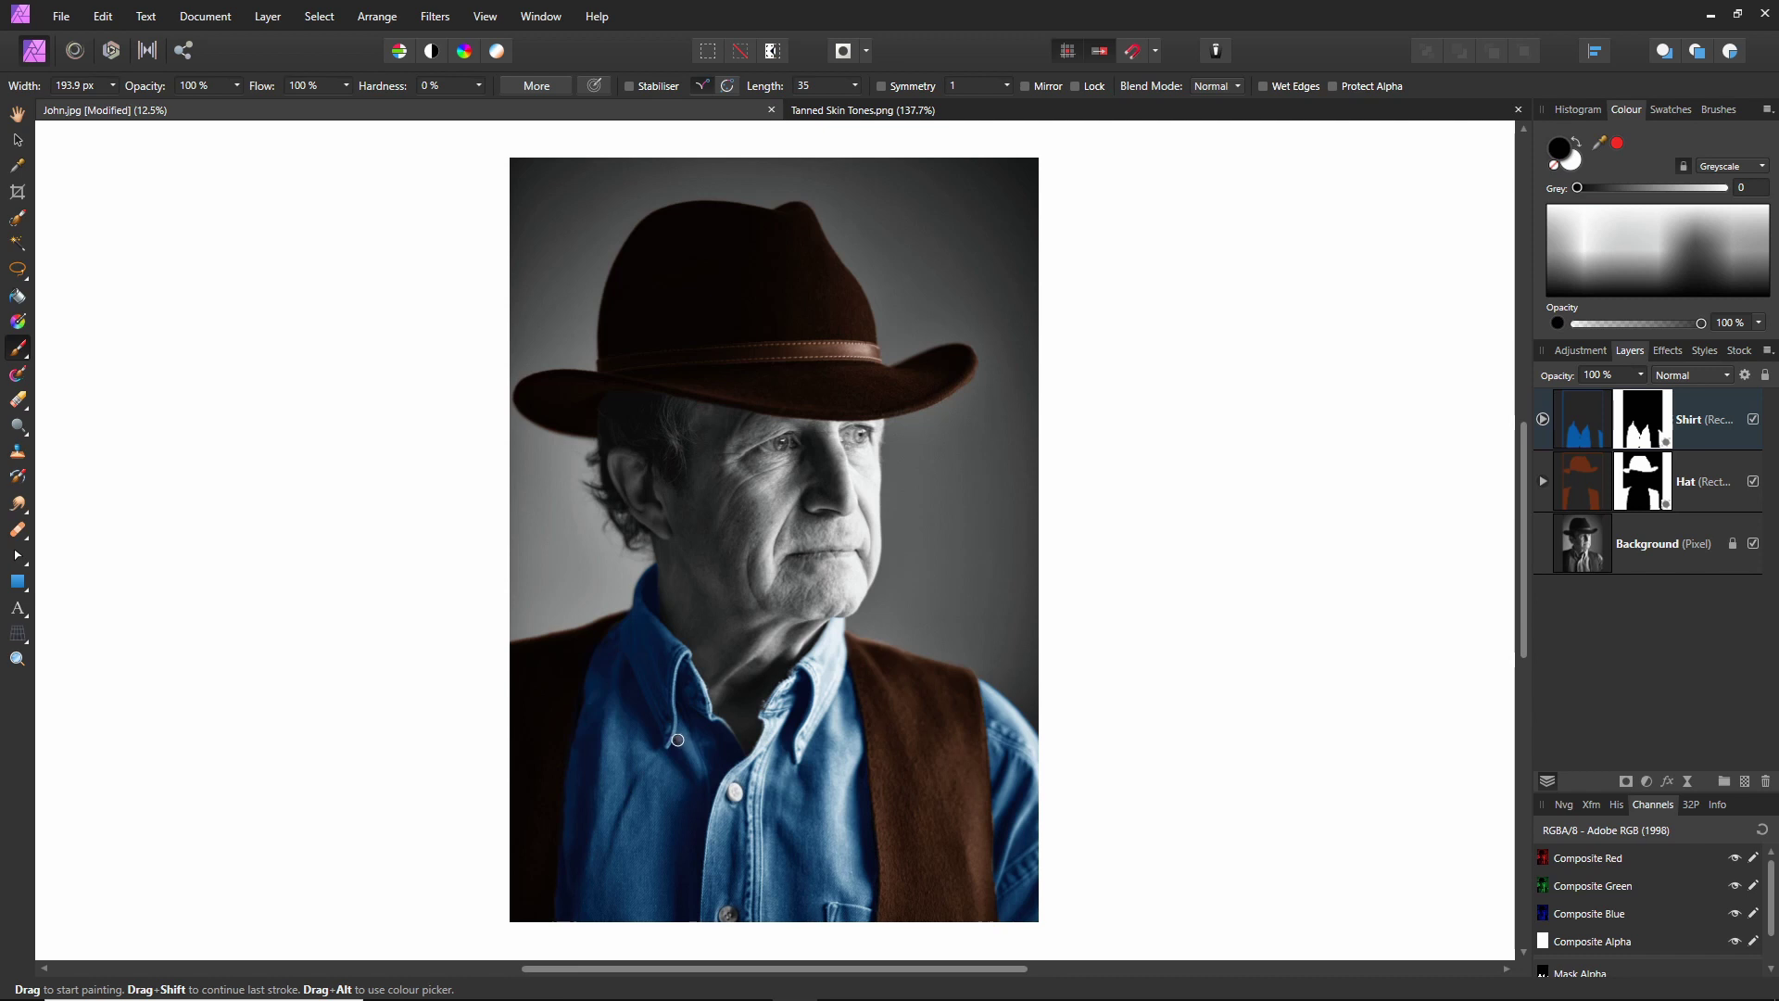
- Reduce the Paint Brush width to 101.2 px and paint the blue off the collar buttons on the Shirt layer's mask
scroll(678, 739, up, 8)
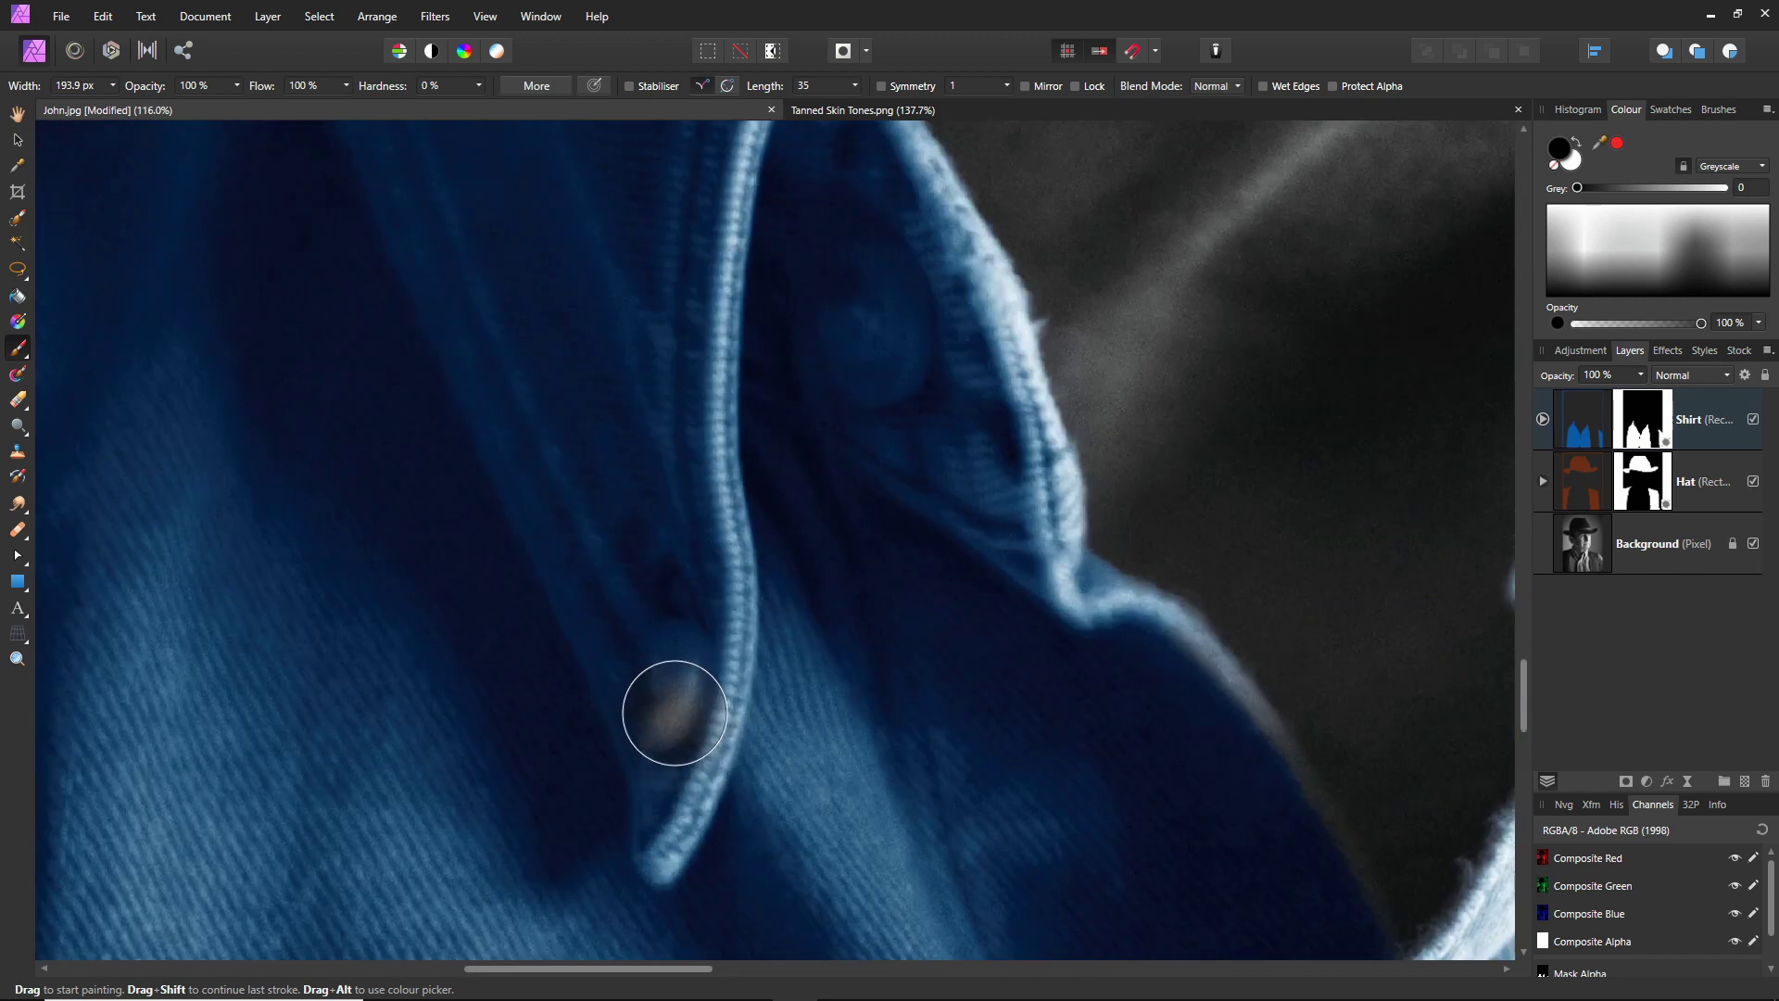
scroll(675, 712, up, 2)
key(bracketleft)
key(bracketleft)
key(bracketleft)
key(bracketleft)
key(bracketleft)
key(bracketleft)
key(bracketleft)
mouse_move(675, 611)
mouse_down()
mouse_move(639, 687)
mouse_move(643, 722)
mouse_move(693, 614)
mouse_move(655, 727)
mouse_move(673, 713)
mouse_move(681, 606)
mouse_up()
mouse_move(1057, 752)
mouse_down()
mouse_move(842, 775)
mouse_move(513, 615)
mouse_move(556, 322)
mouse_up()
mouse_move(750, 546)
mouse_down()
mouse_move(862, 535)
mouse_move(832, 470)
mouse_move(837, 595)
mouse_move(834, 466)
mouse_move(824, 603)
mouse_move(815, 590)
mouse_move(858, 623)
mouse_move(814, 508)
mouse_up()
click(377, 537)
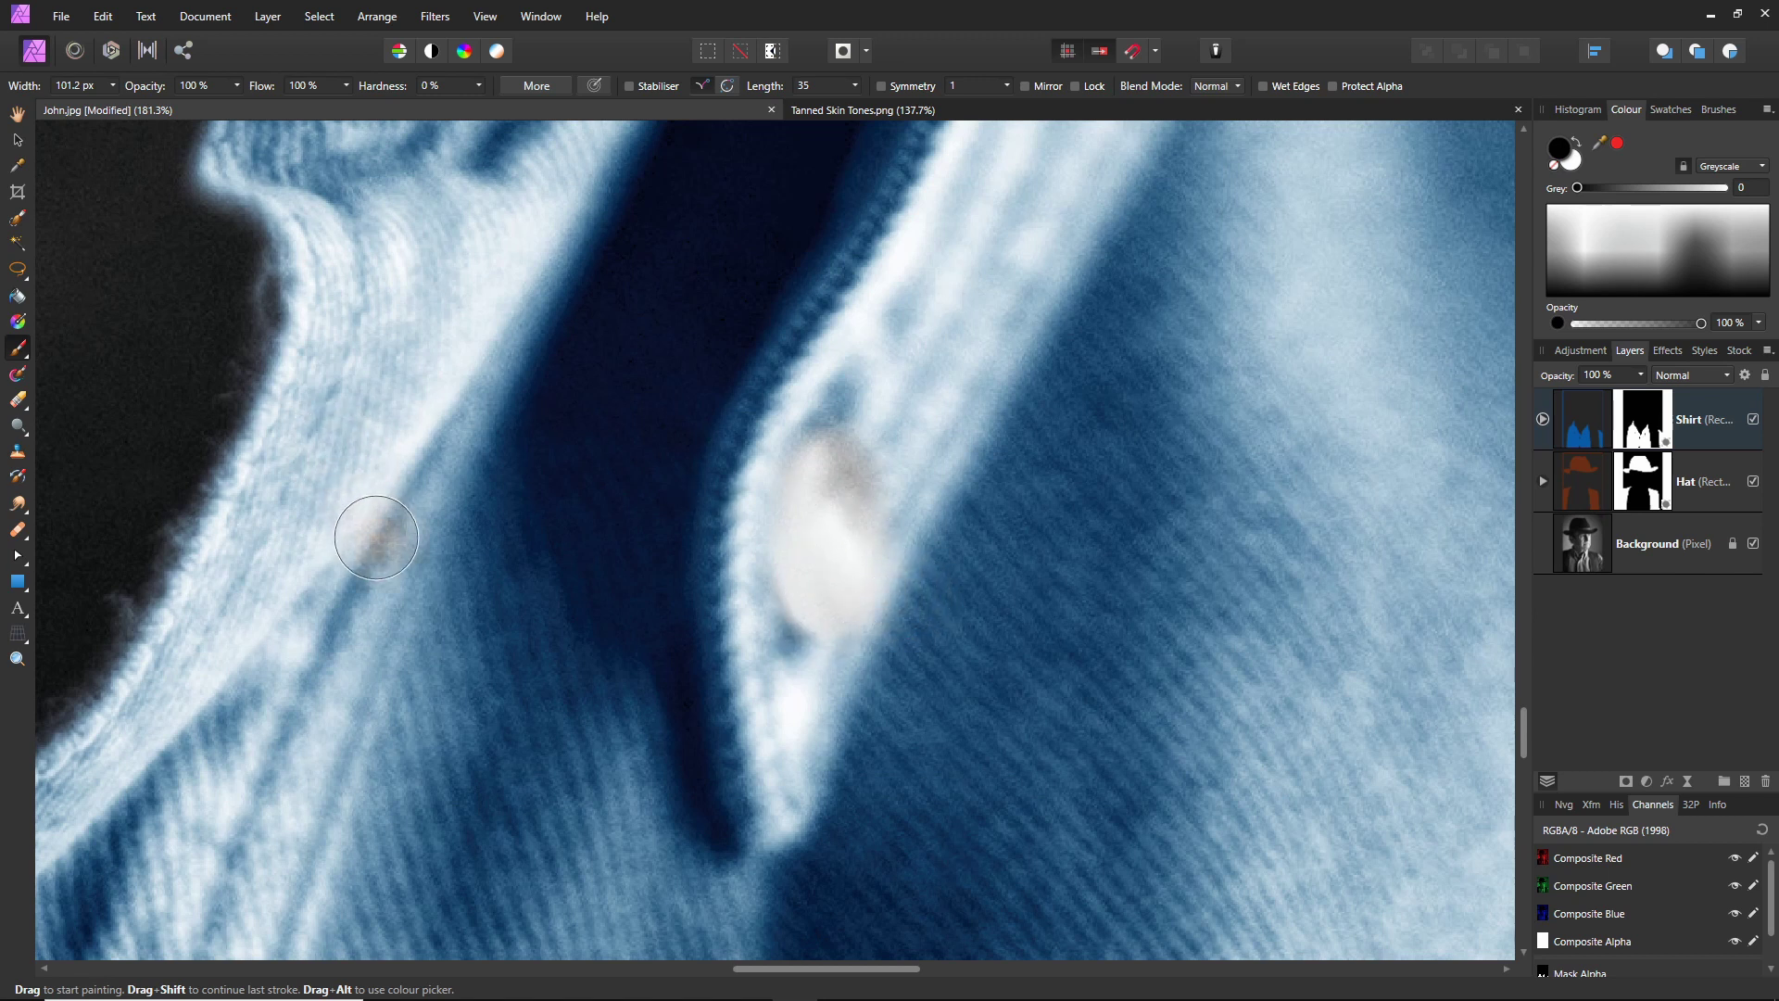
scroll(436, 568, up, 5)
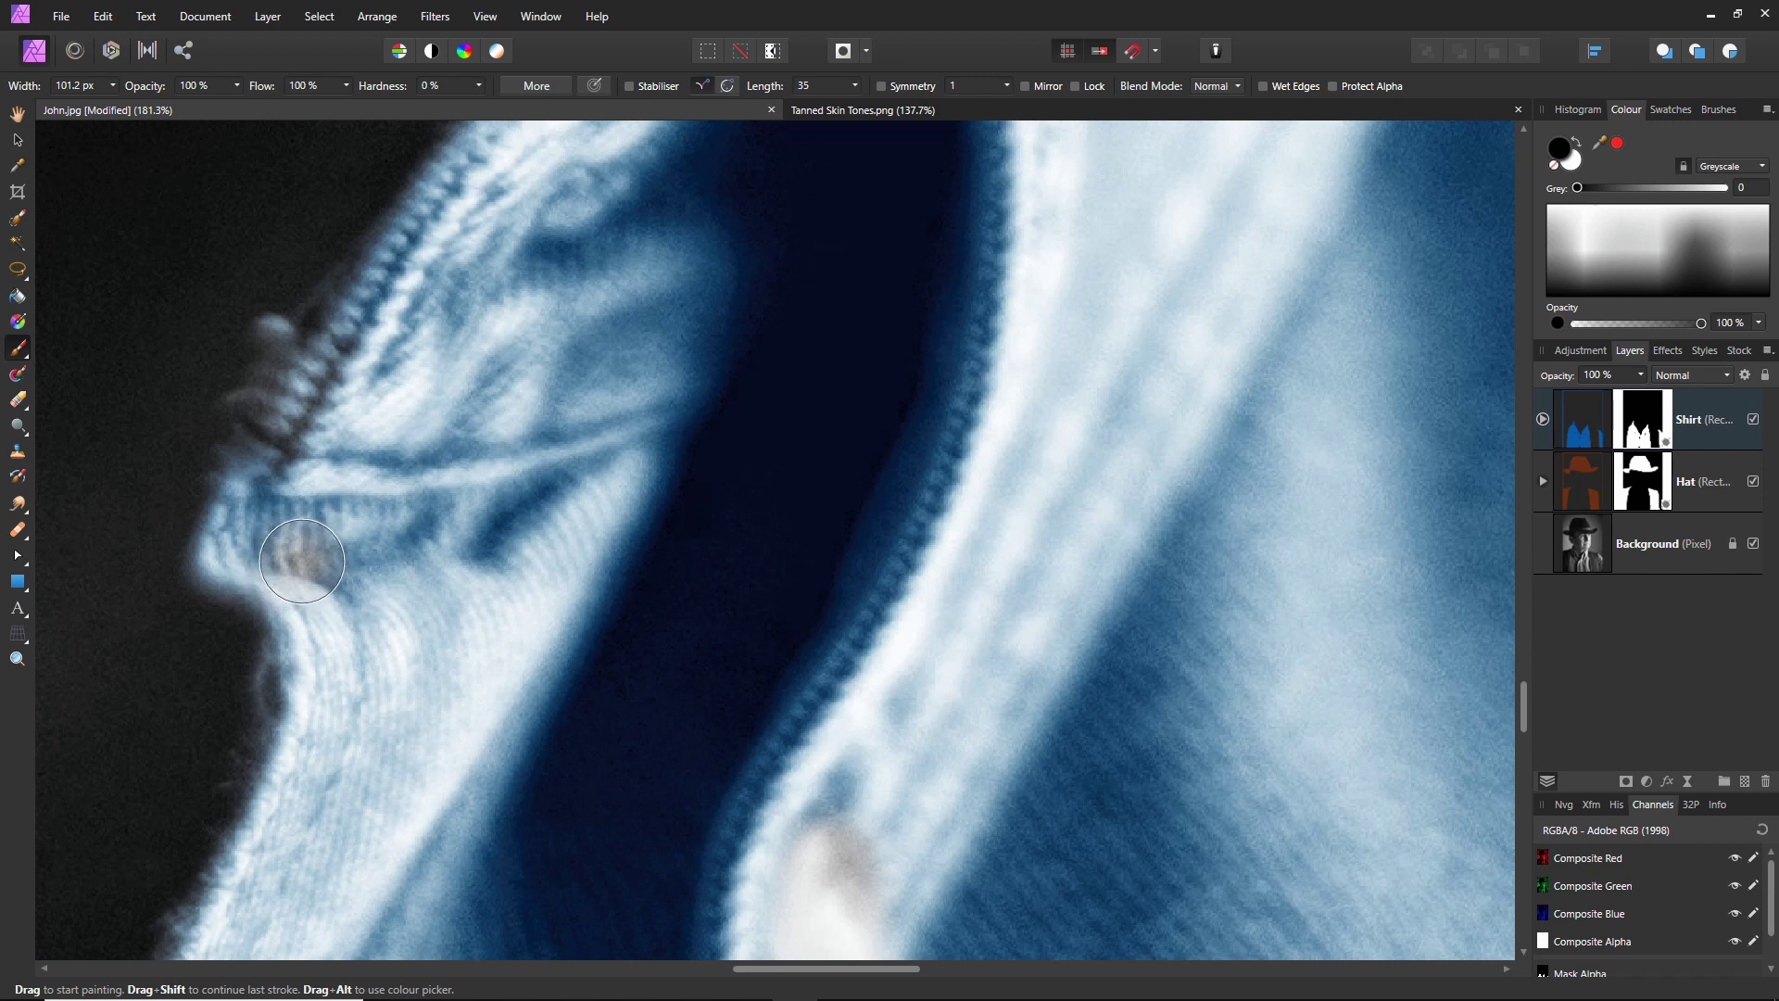
key(ctrl+0)
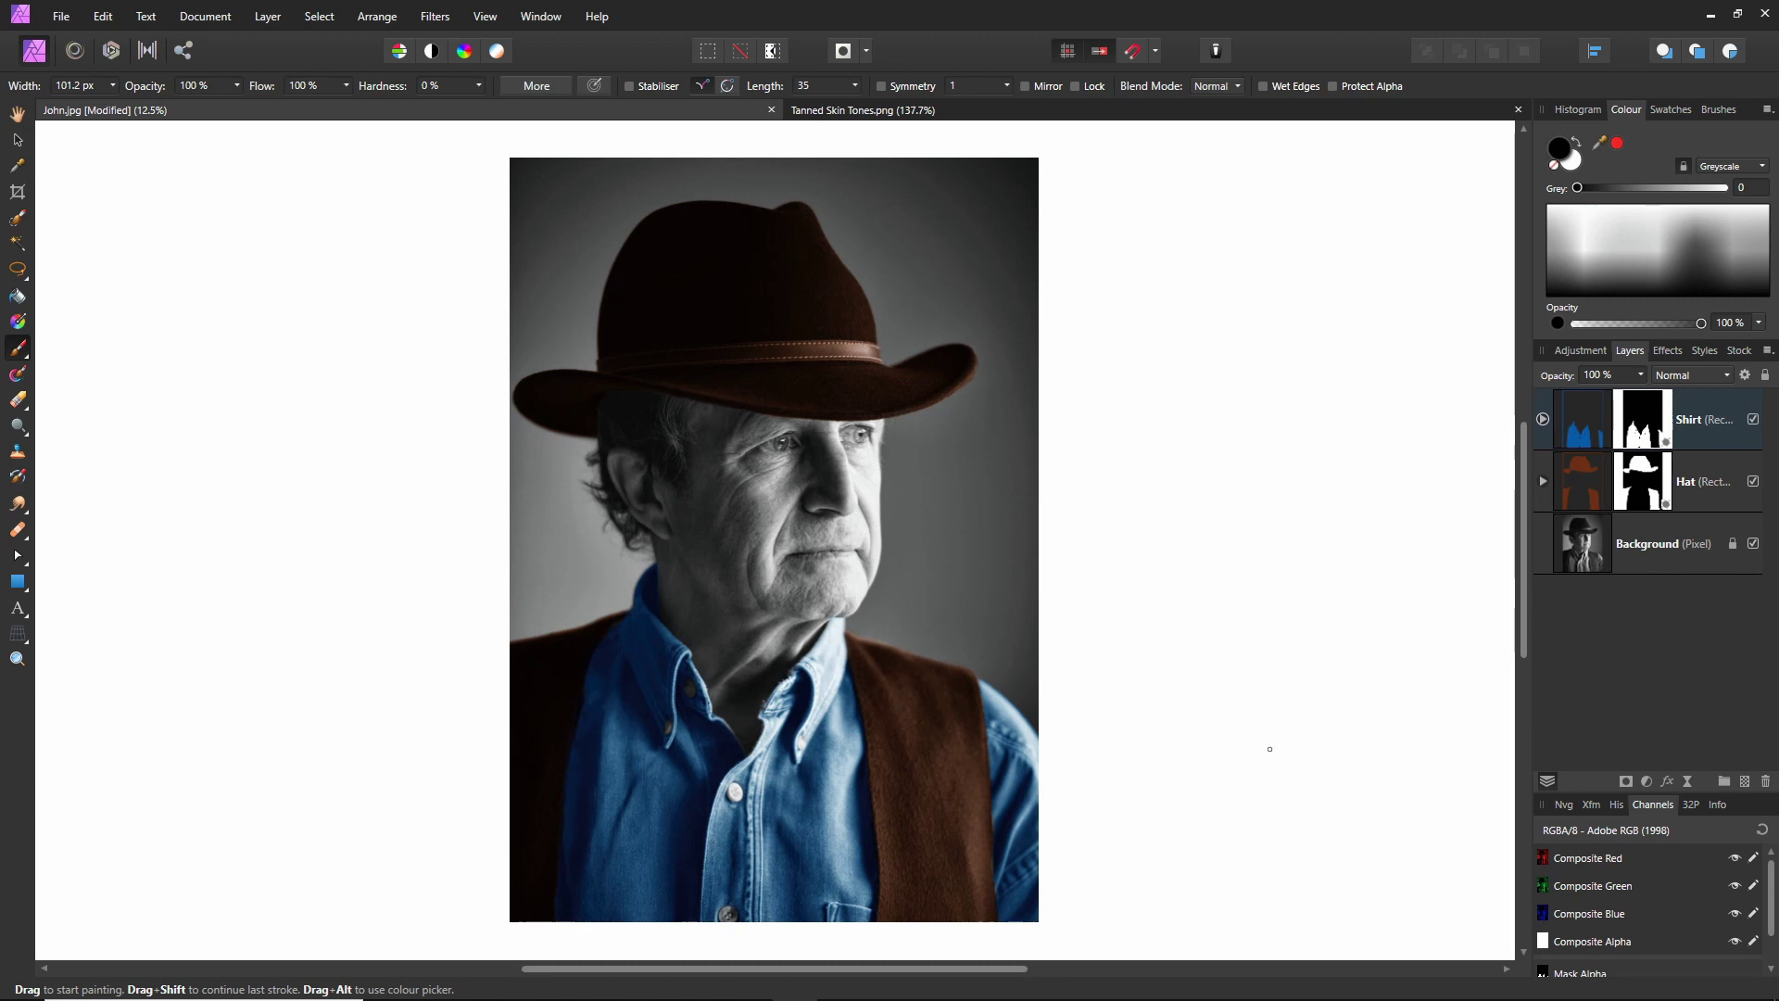
- Add a Gradient Map adjustment directly above the Shirt layer
click(1586, 414)
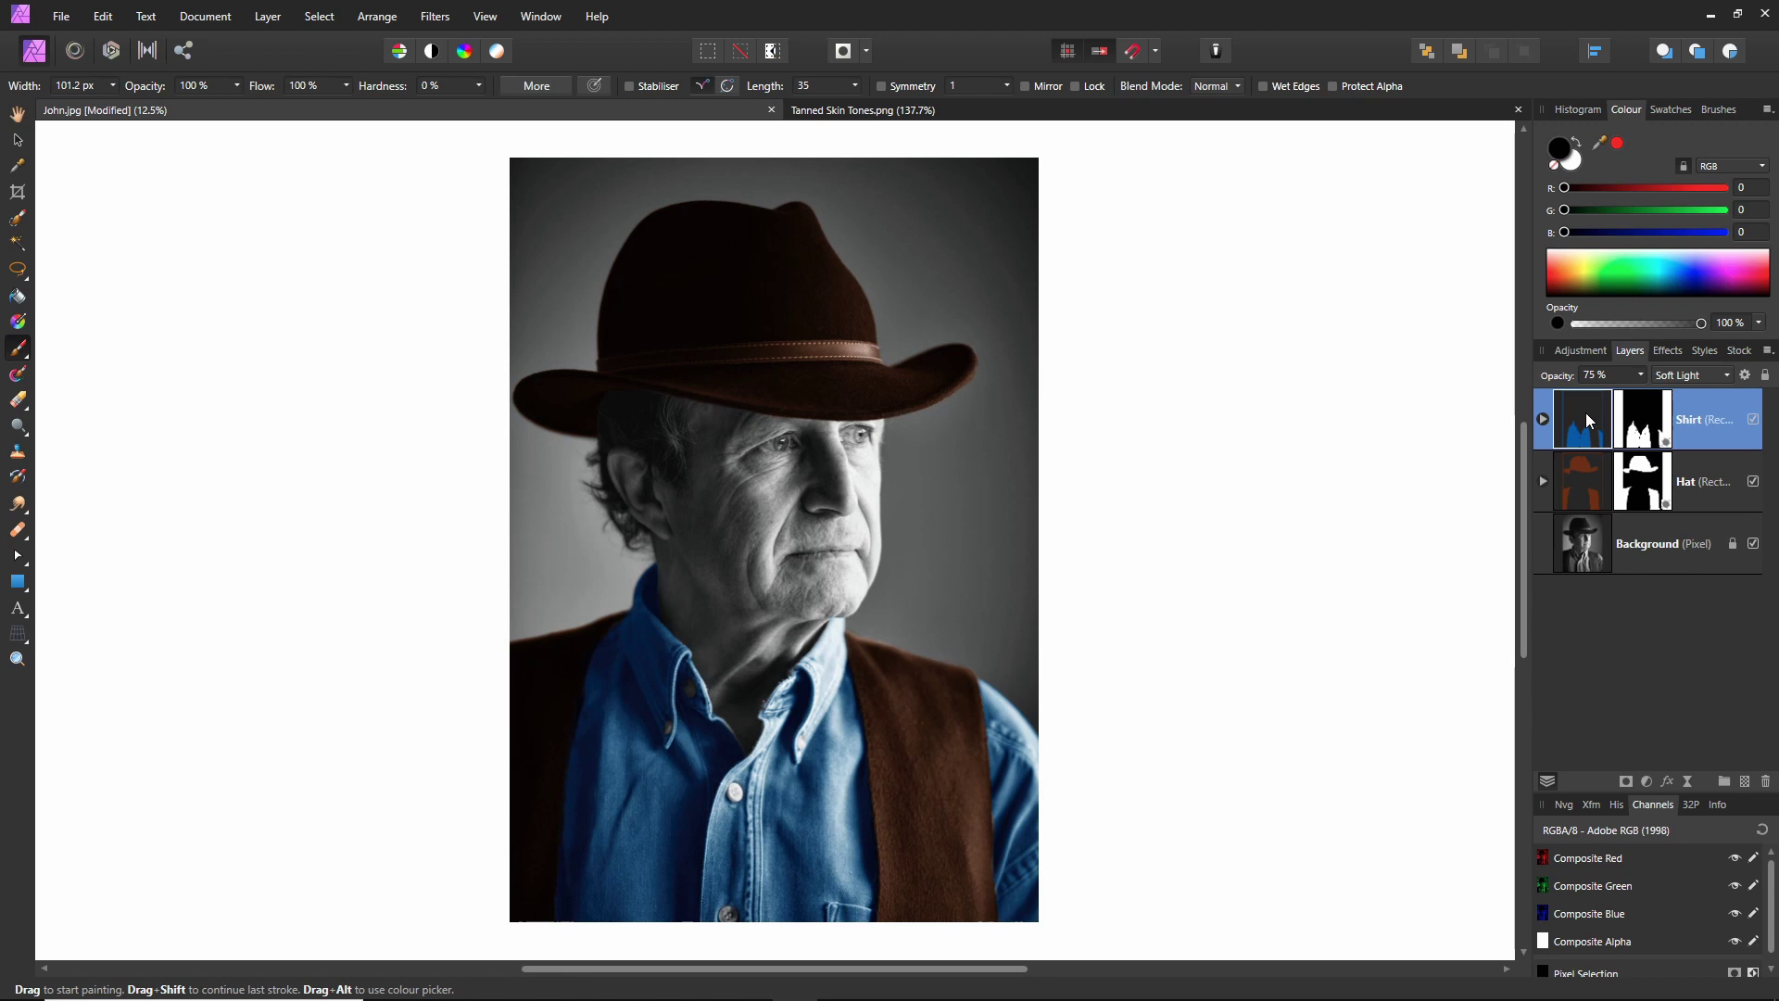
click(1647, 783)
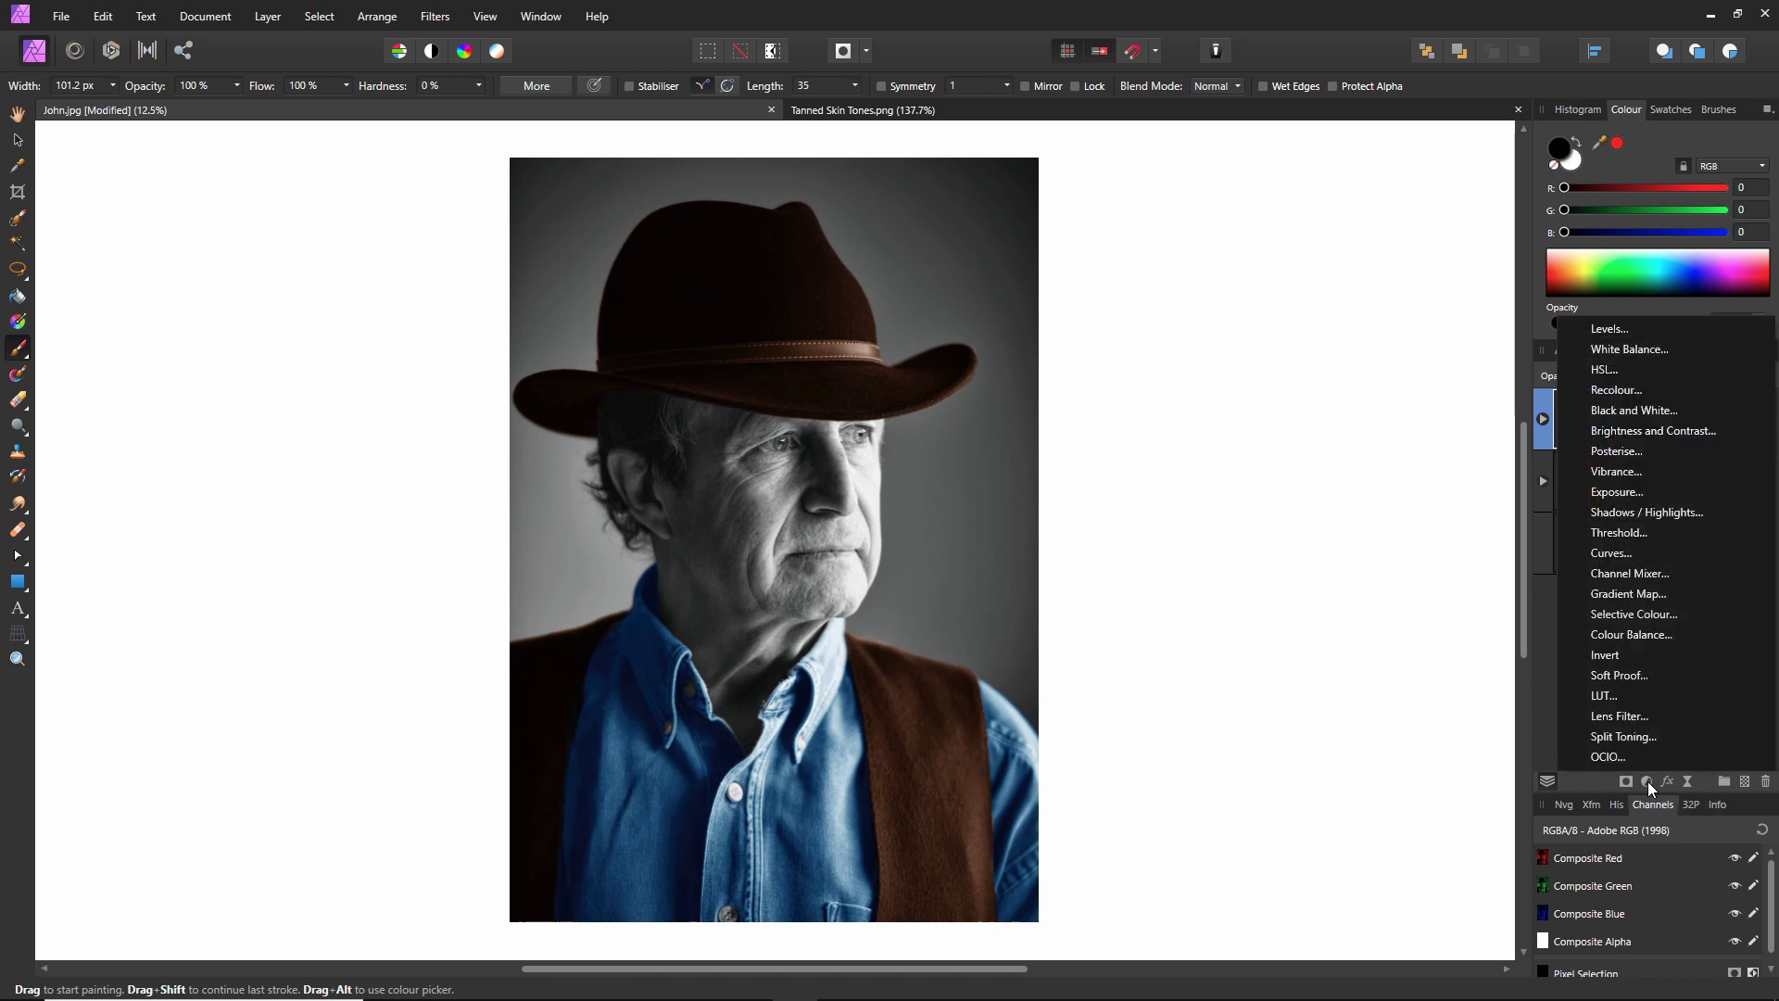
click(1627, 602)
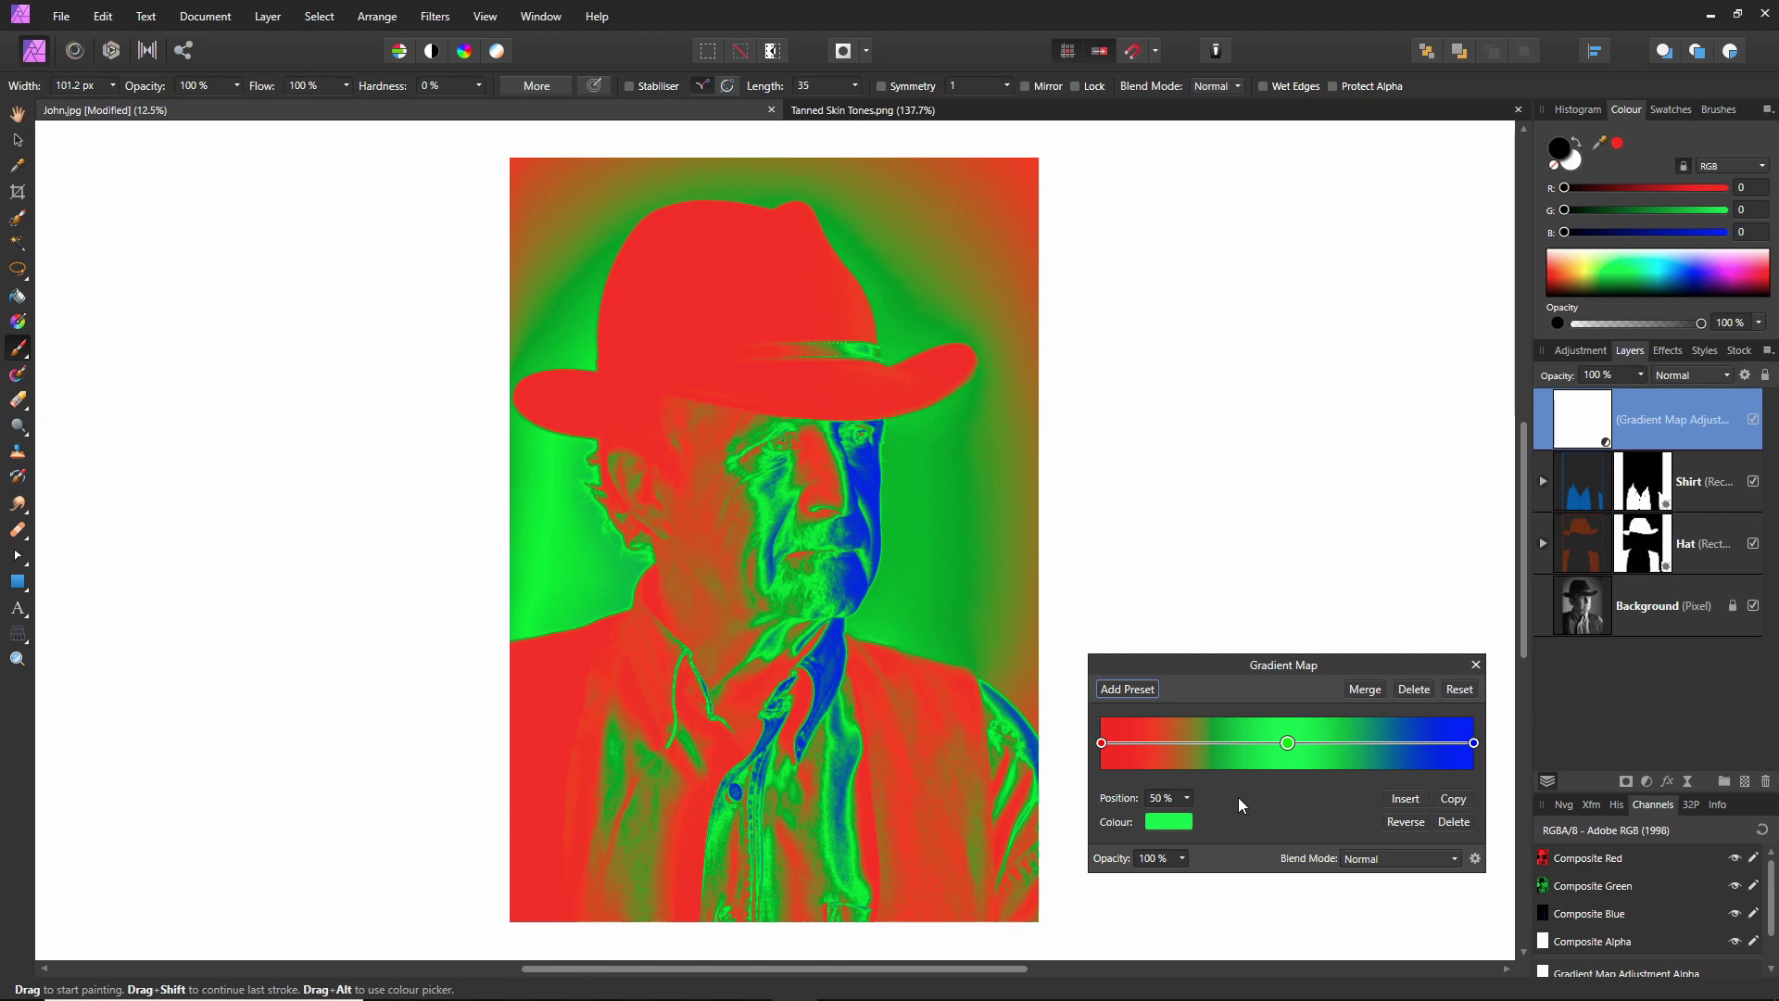
- Insert two extra stops in the gradient map, at positions 25% and 75%
click(1102, 744)
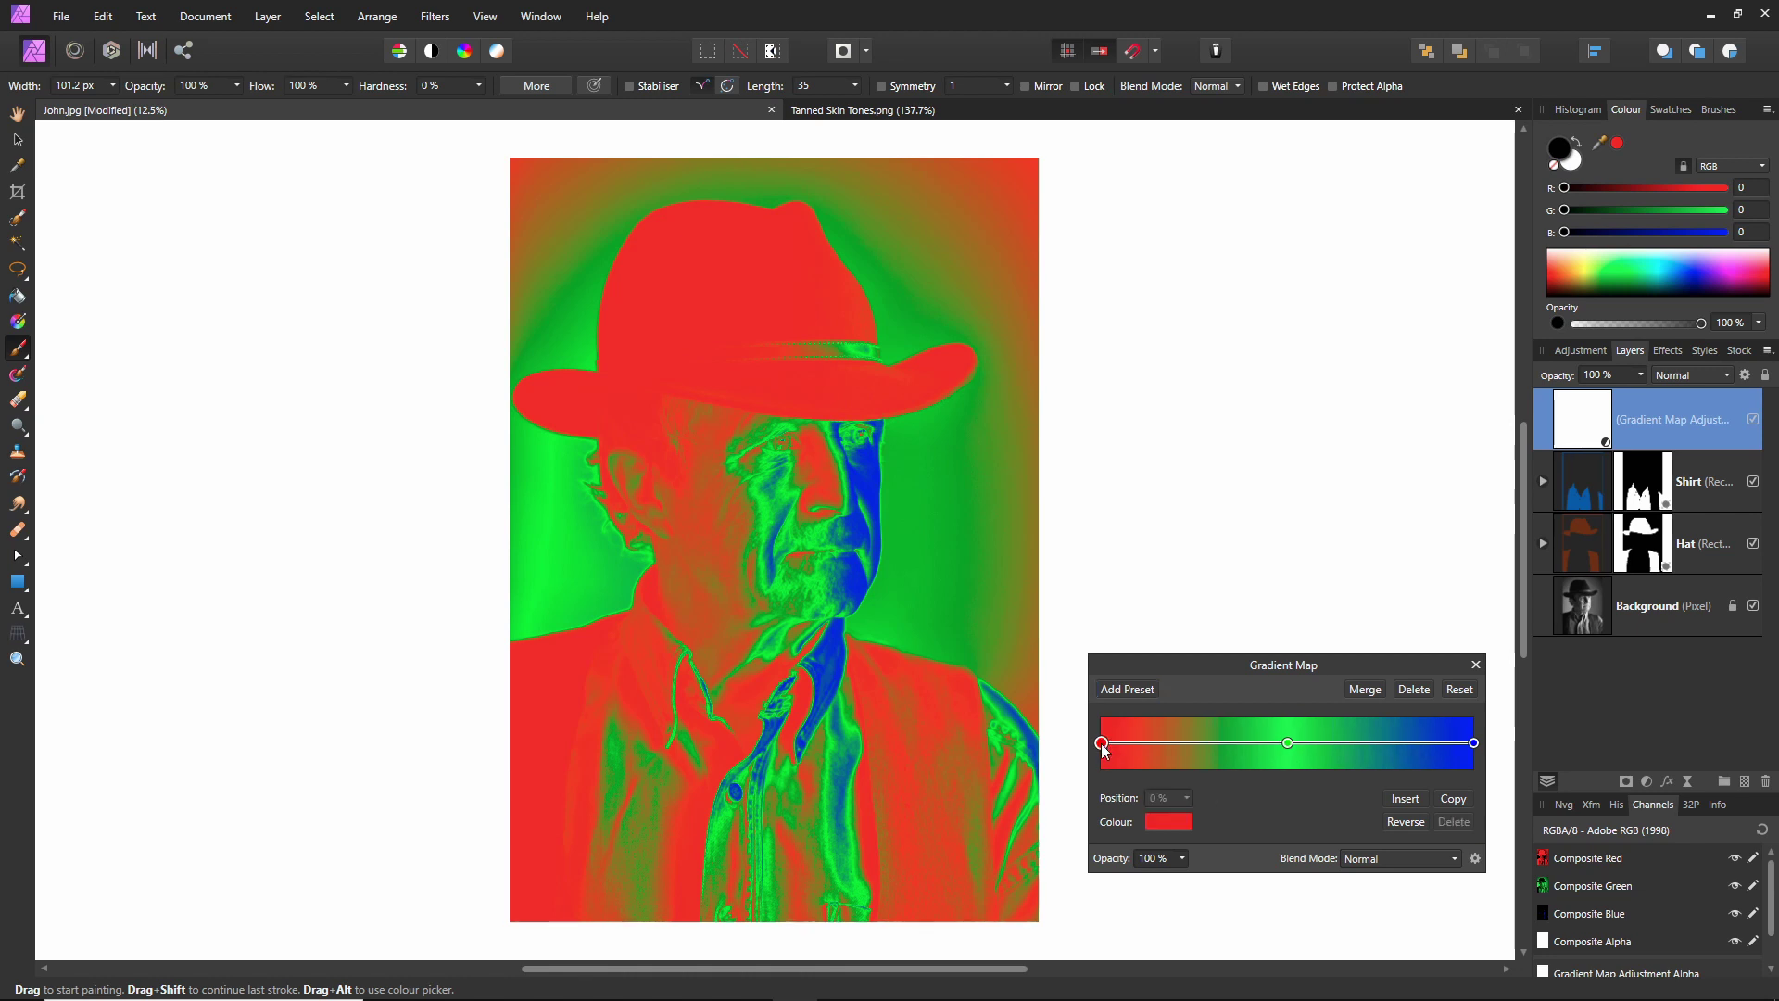
click(1406, 799)
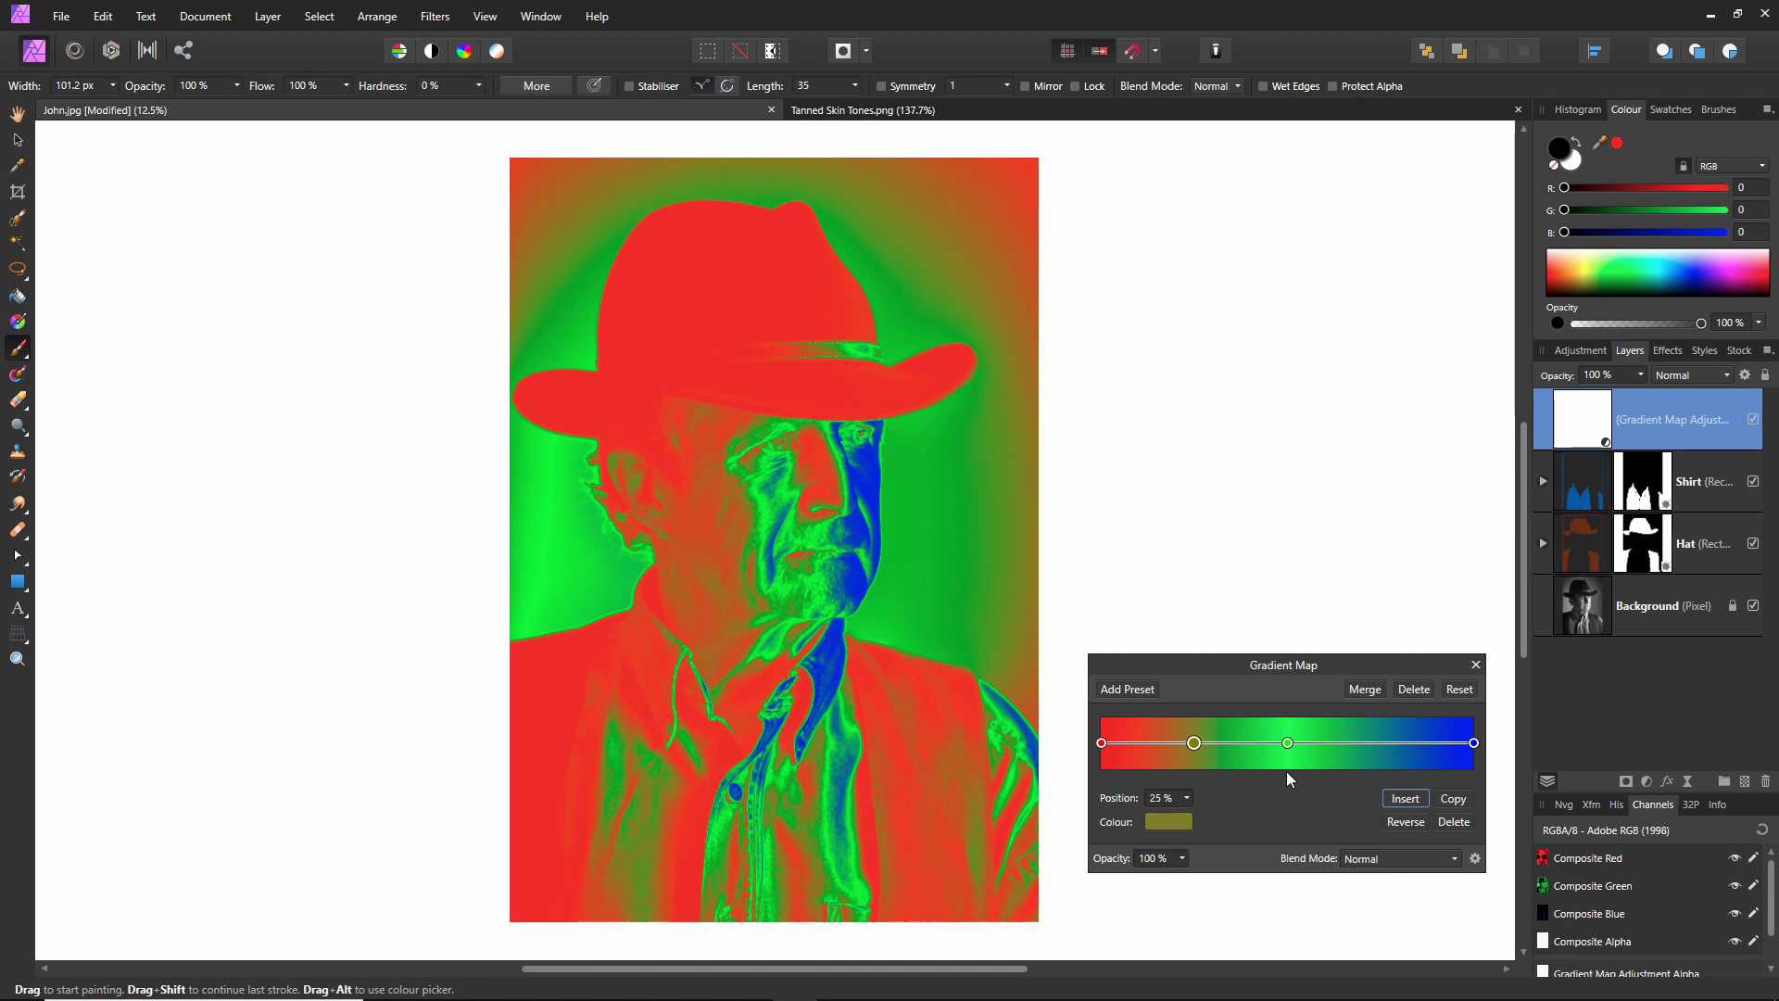
click(1288, 745)
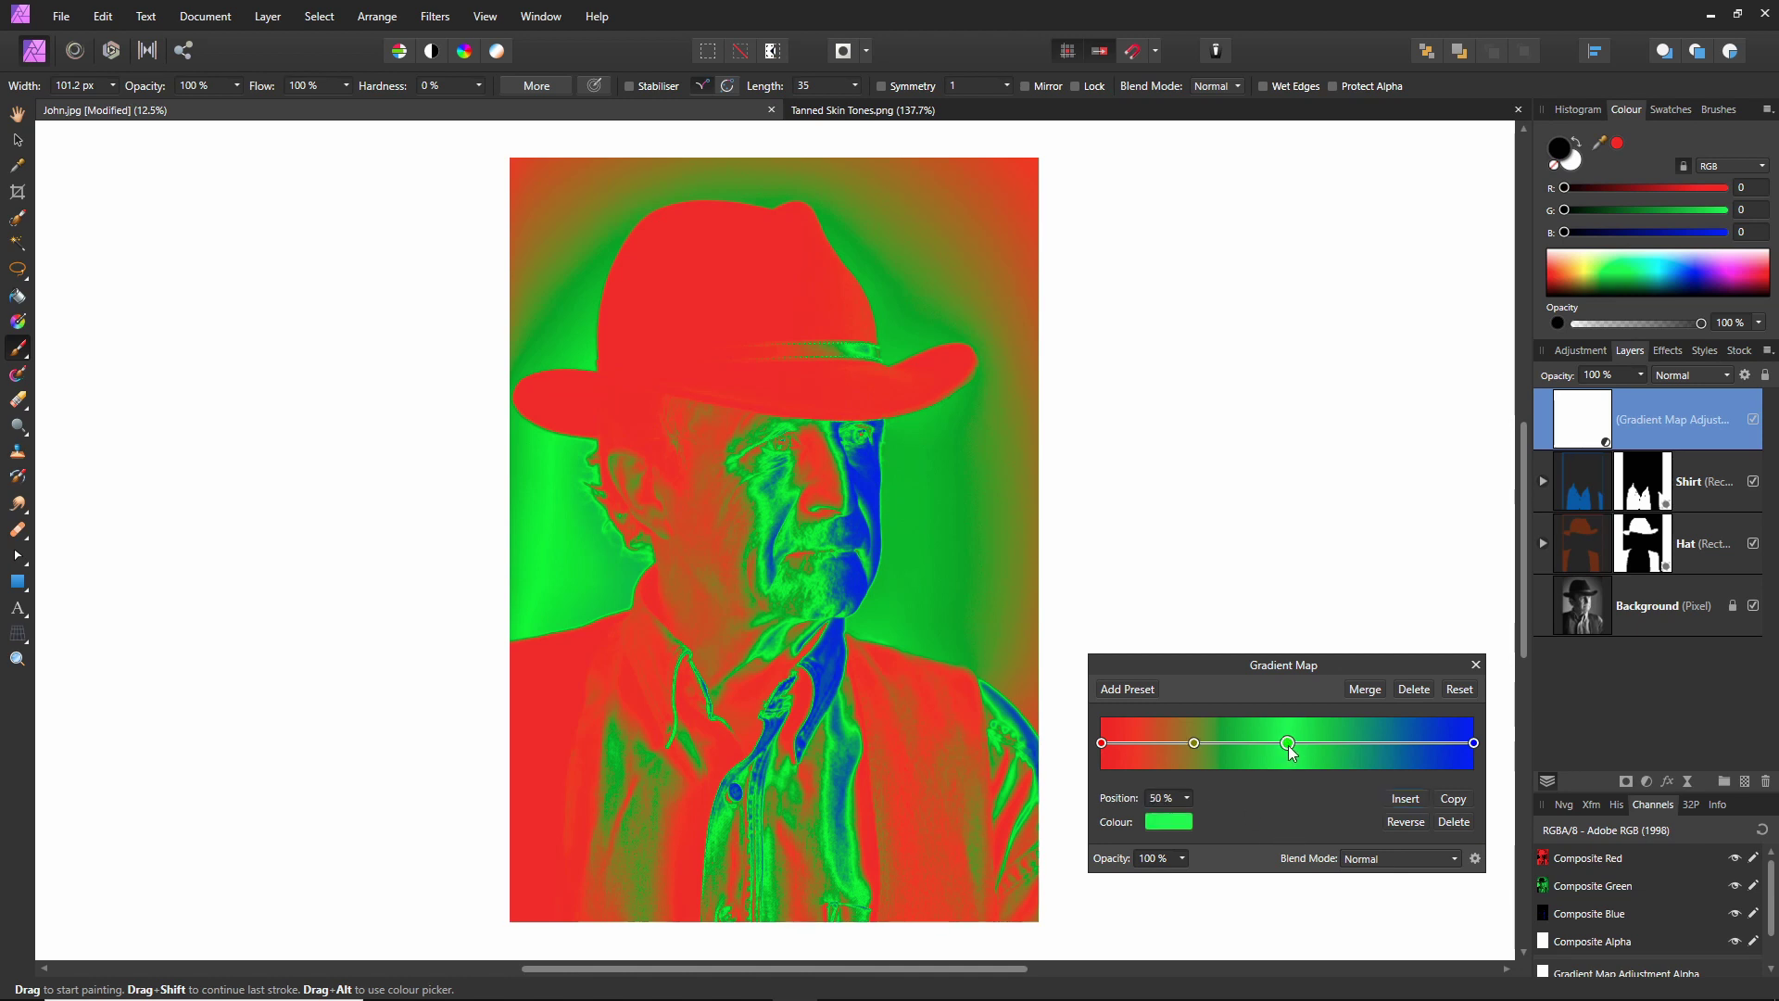
click(1416, 799)
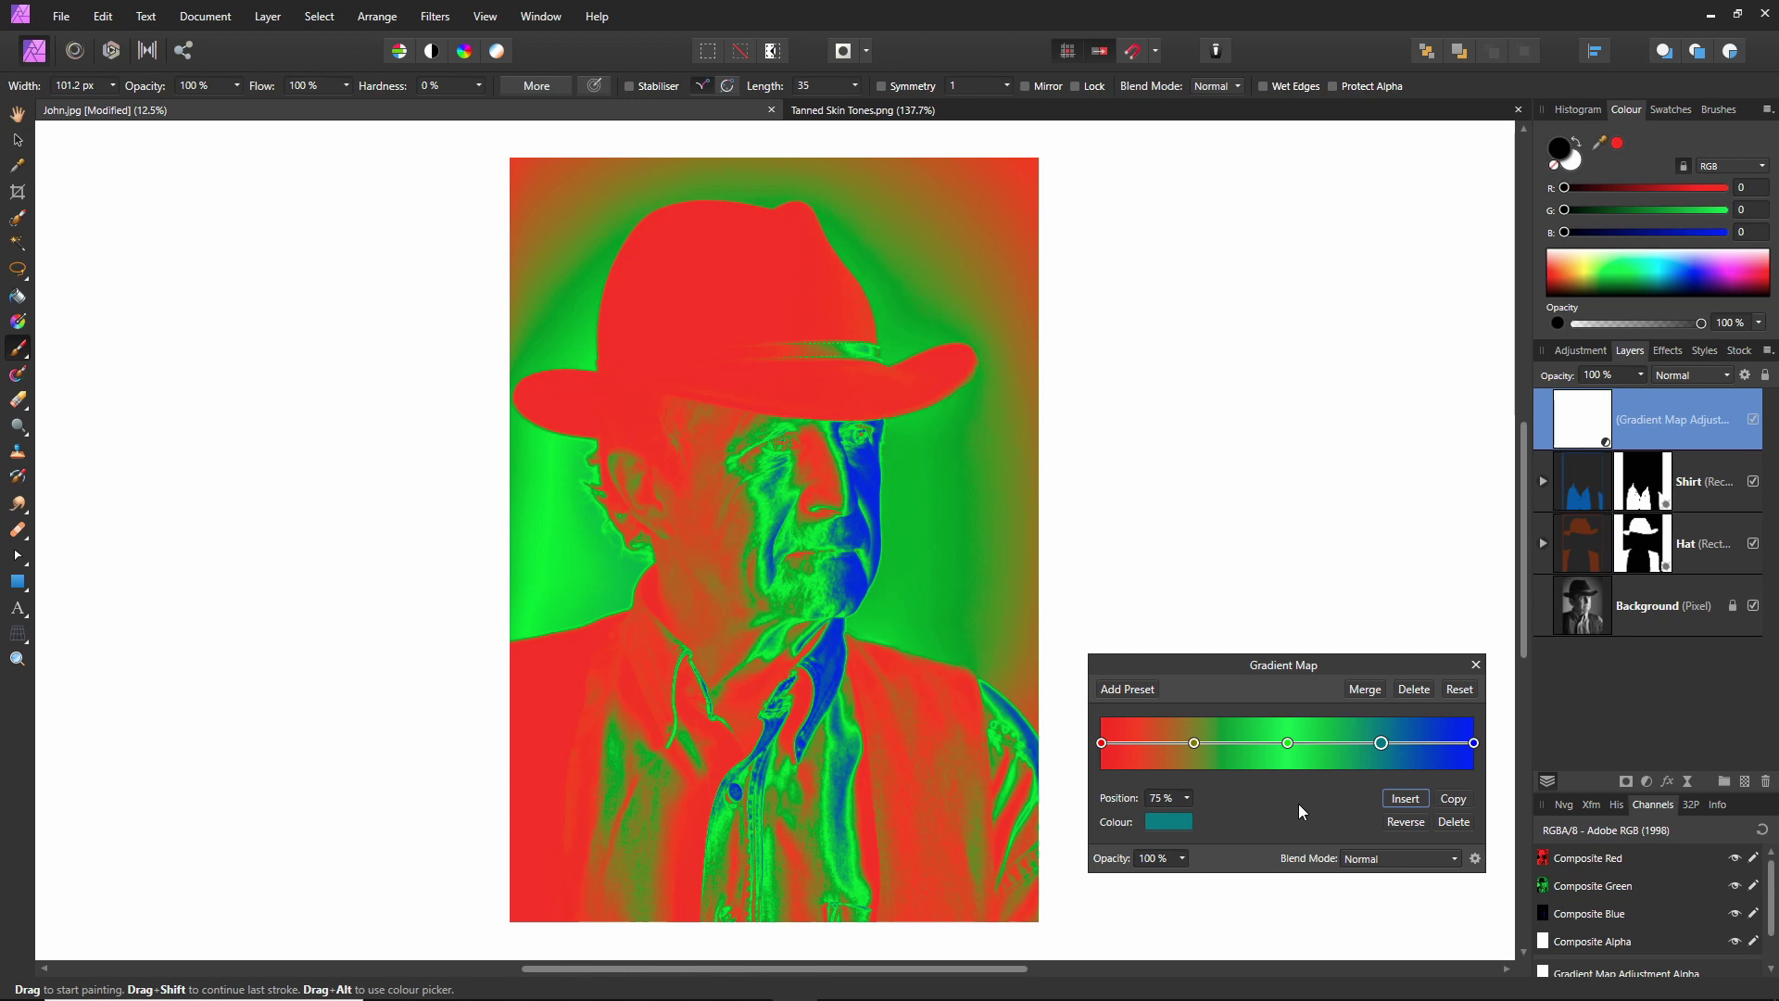
- Change the colour of the gradient map's stop at 0% from red to brown
click(1101, 743)
click(1169, 821)
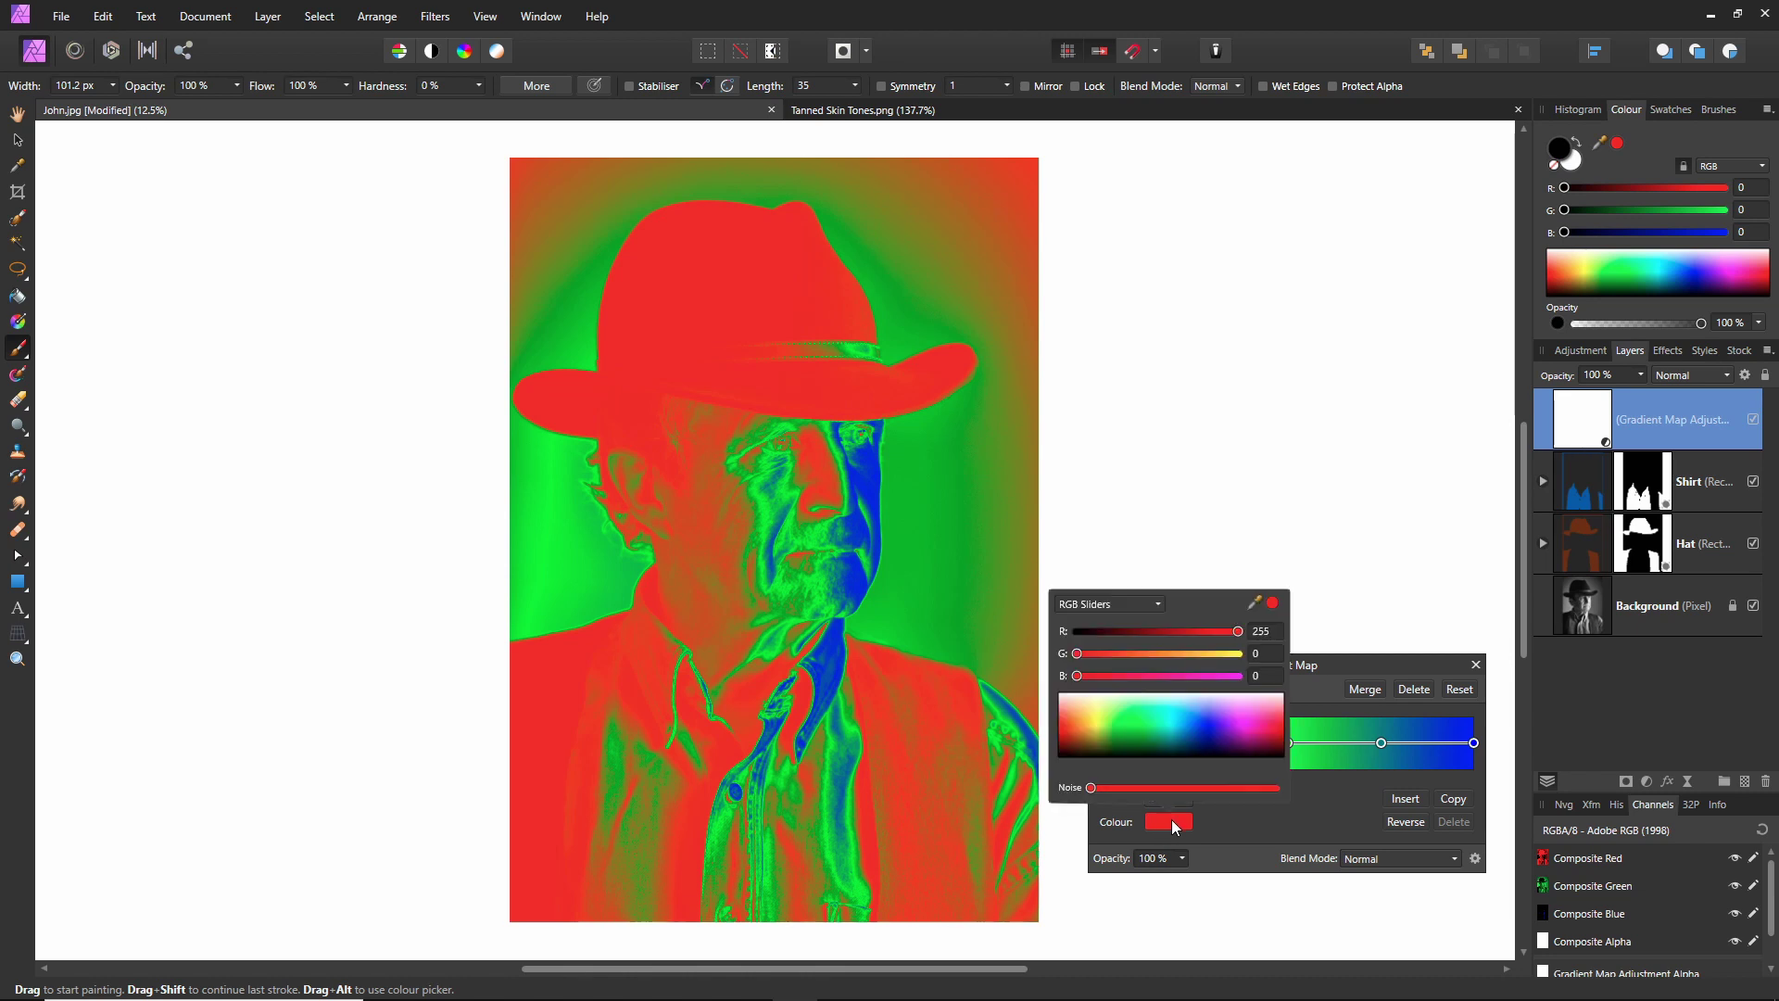
drag(1136, 741, 1082, 741)
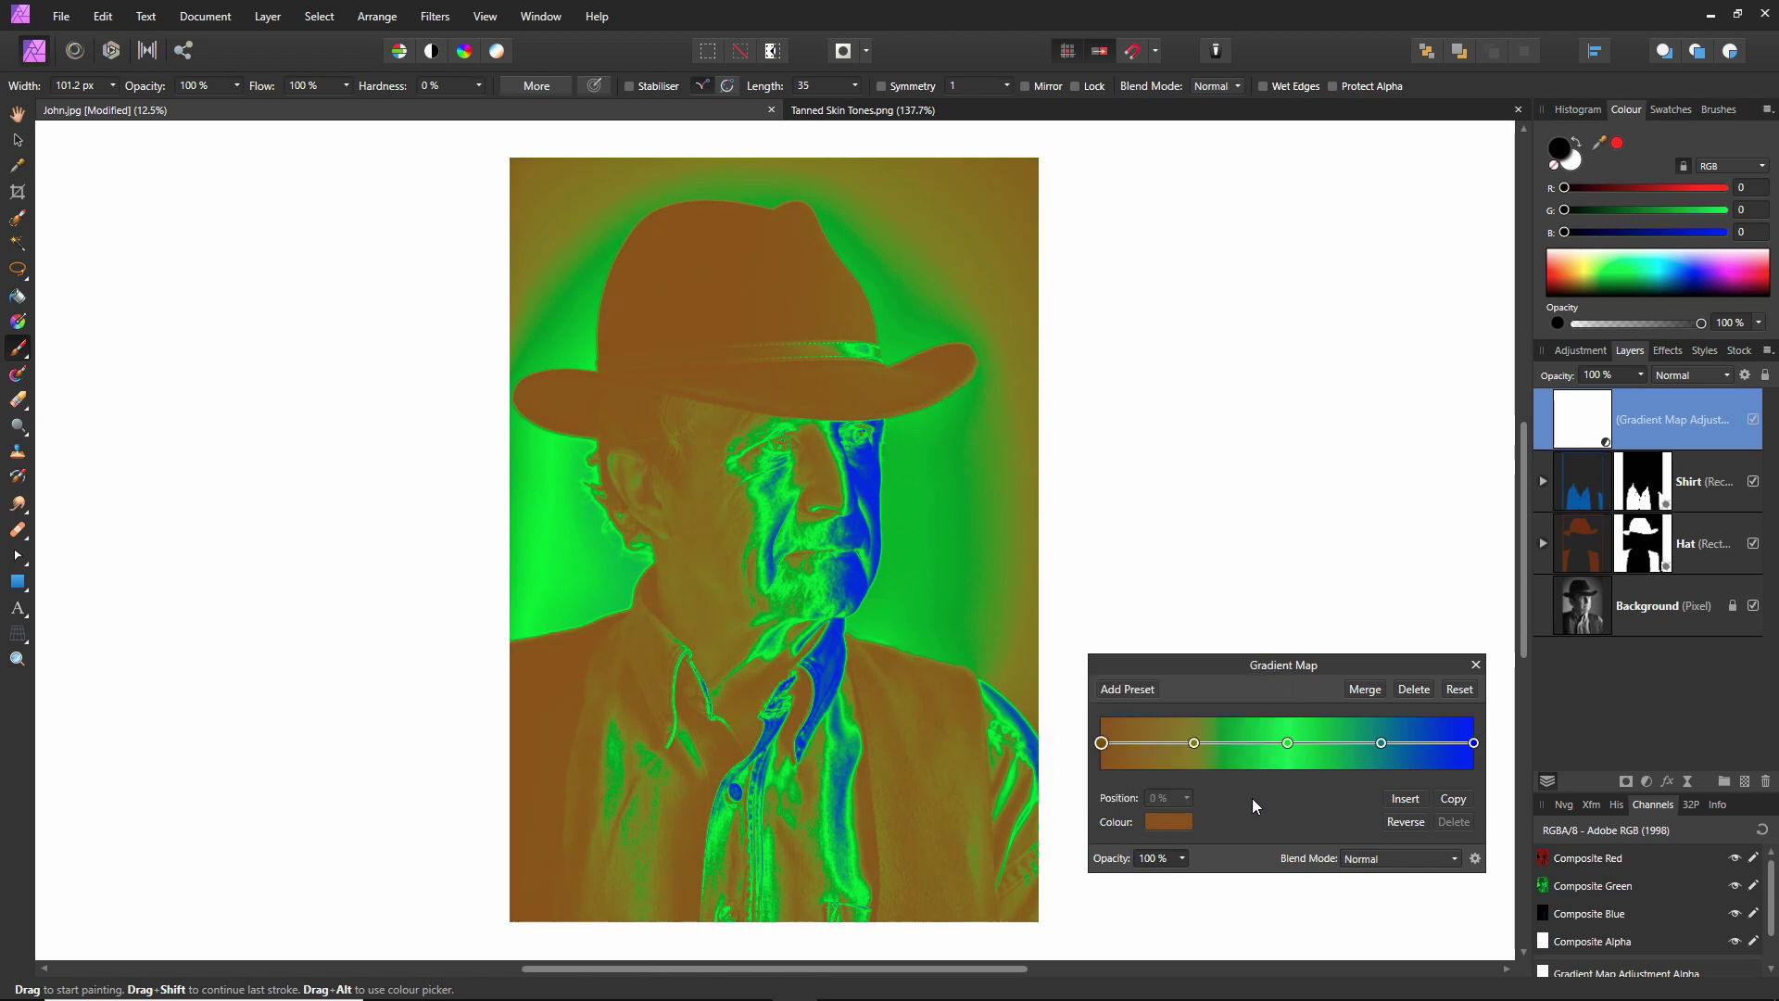
- Switch to the web browser and search the color-hex colour palettes for "skin"
mouse_move(593, 997)
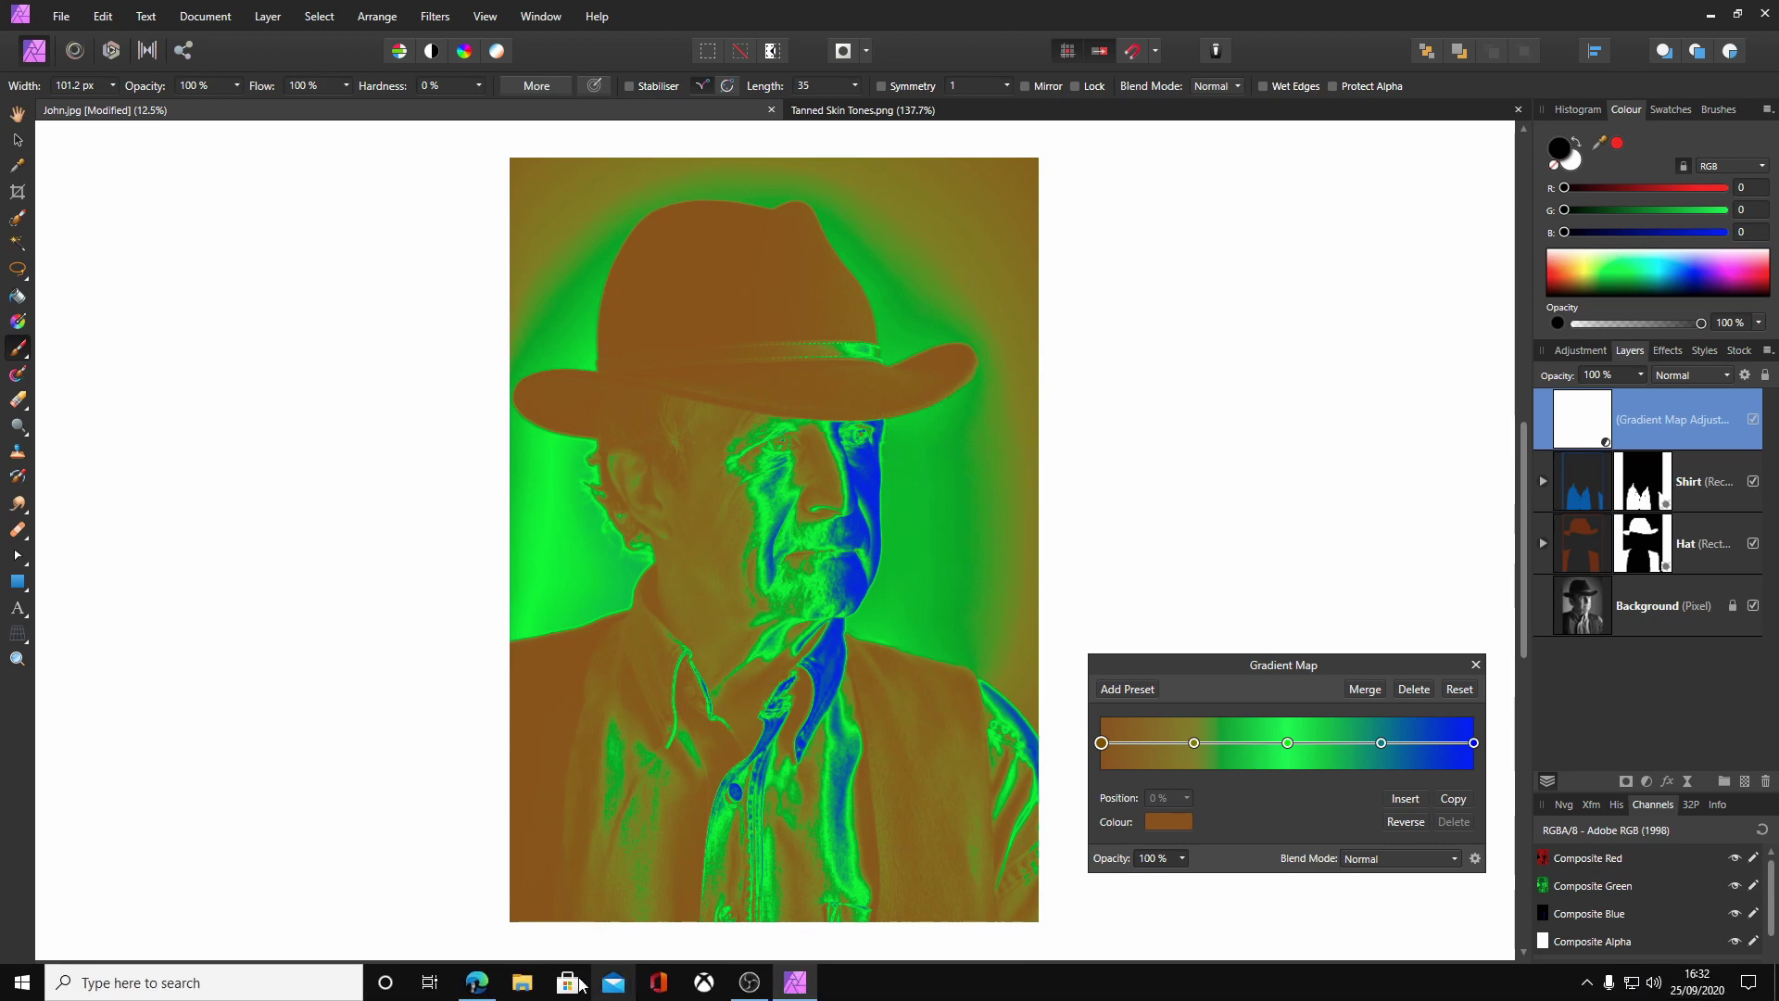
click(476, 984)
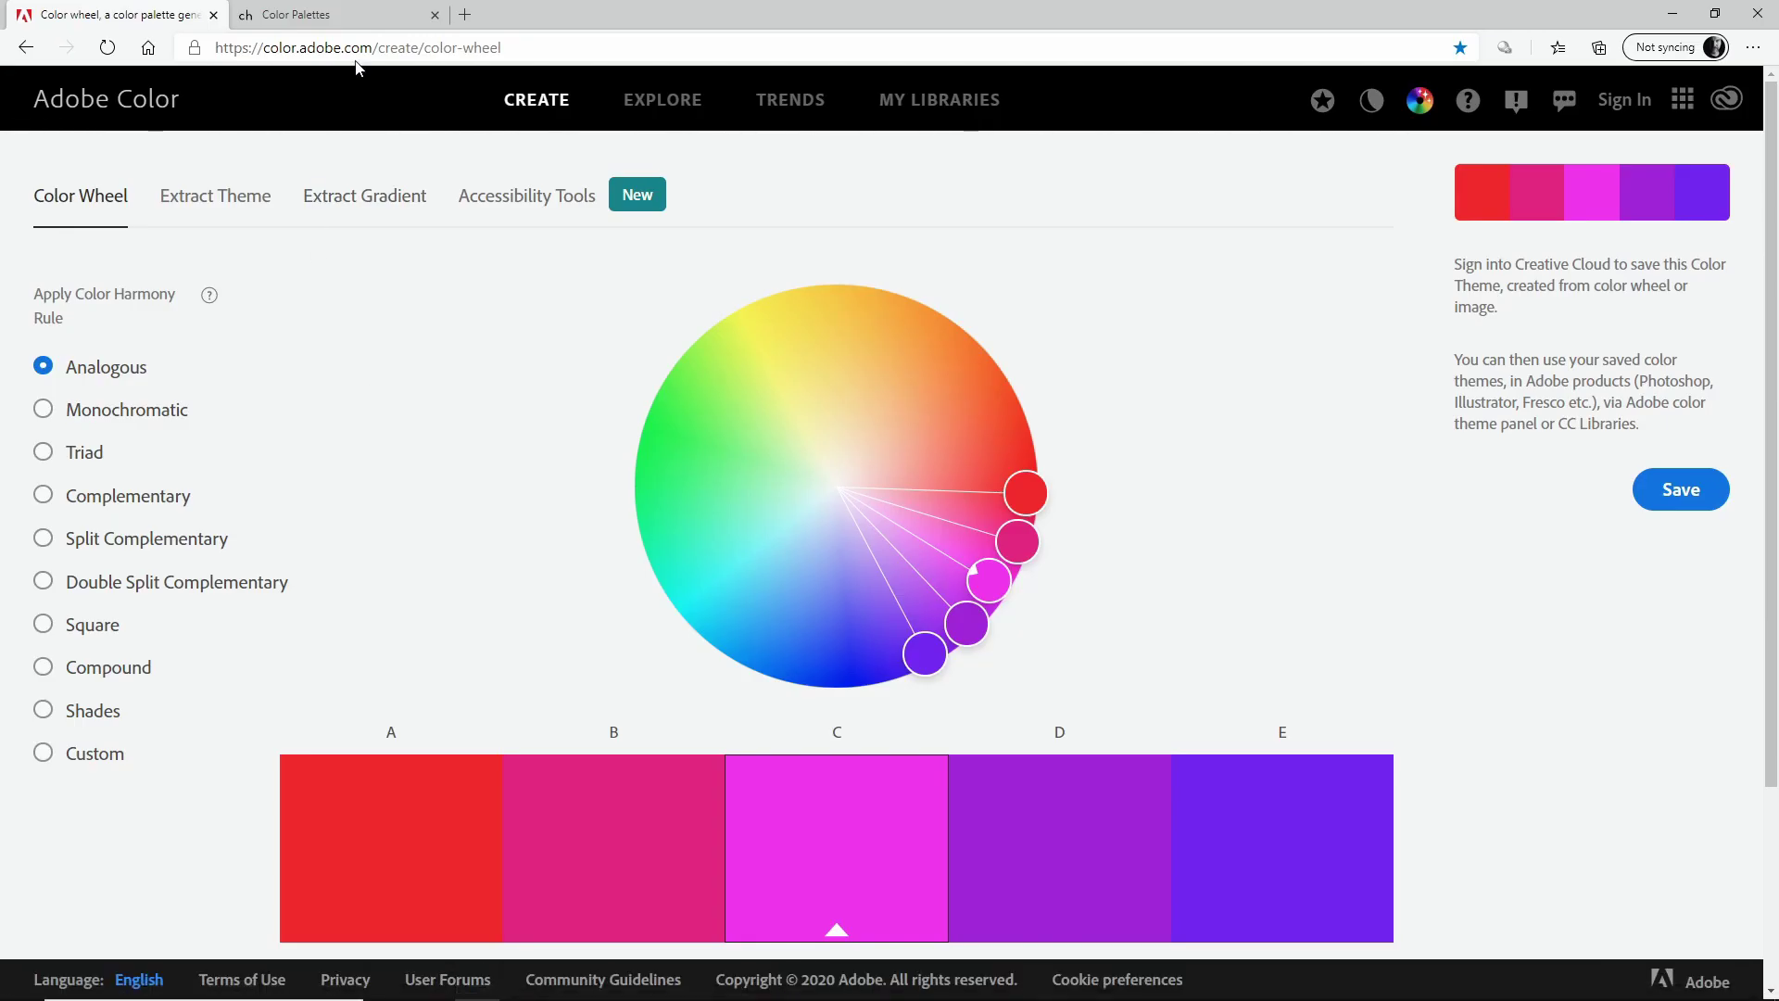
click(361, 17)
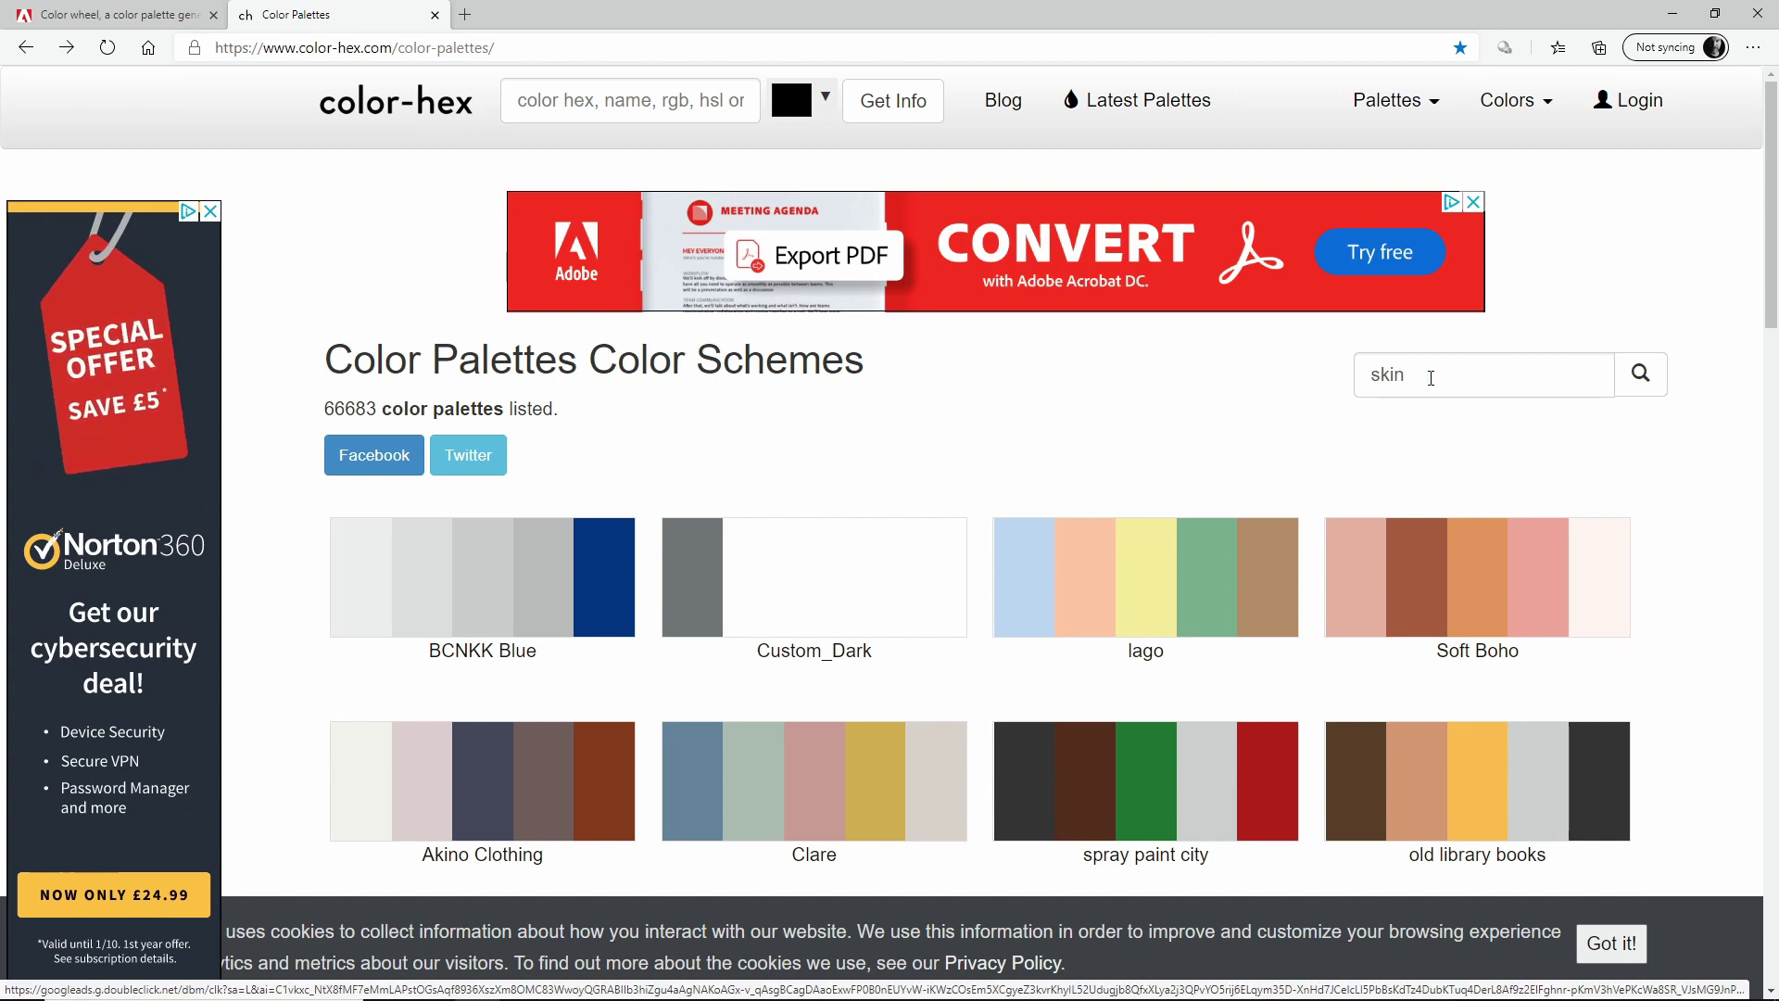
drag(1431, 377, 1367, 374)
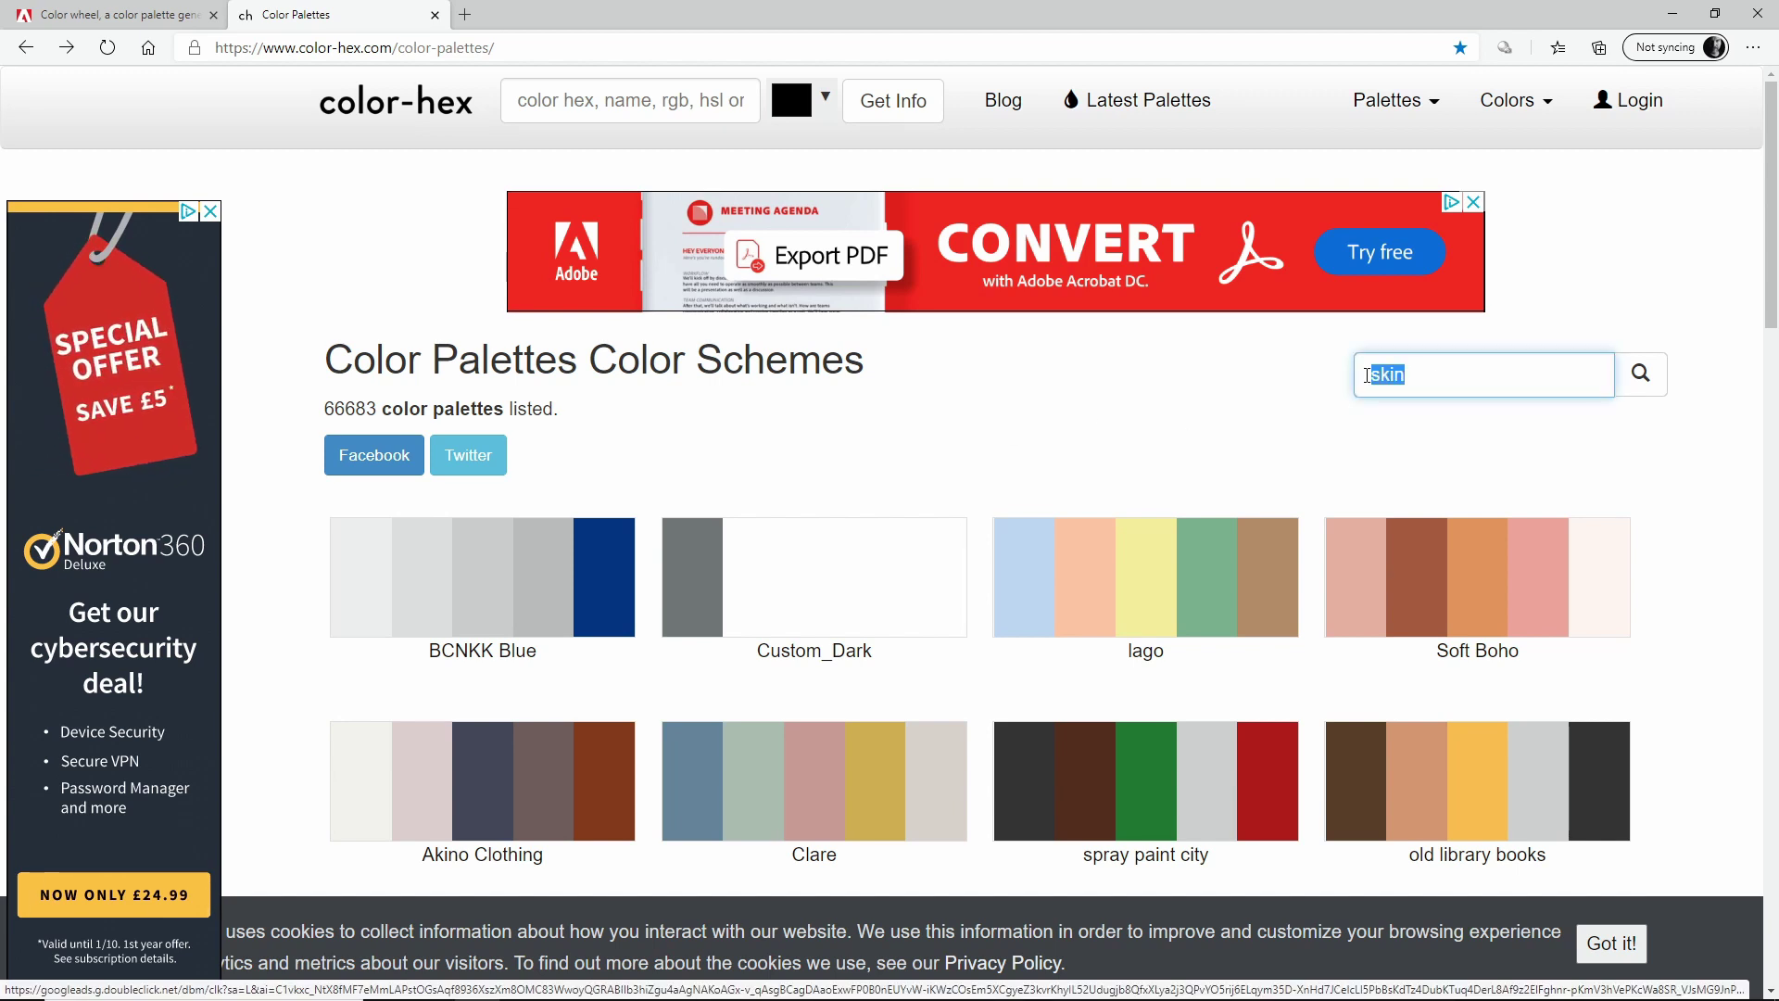
key(Return)
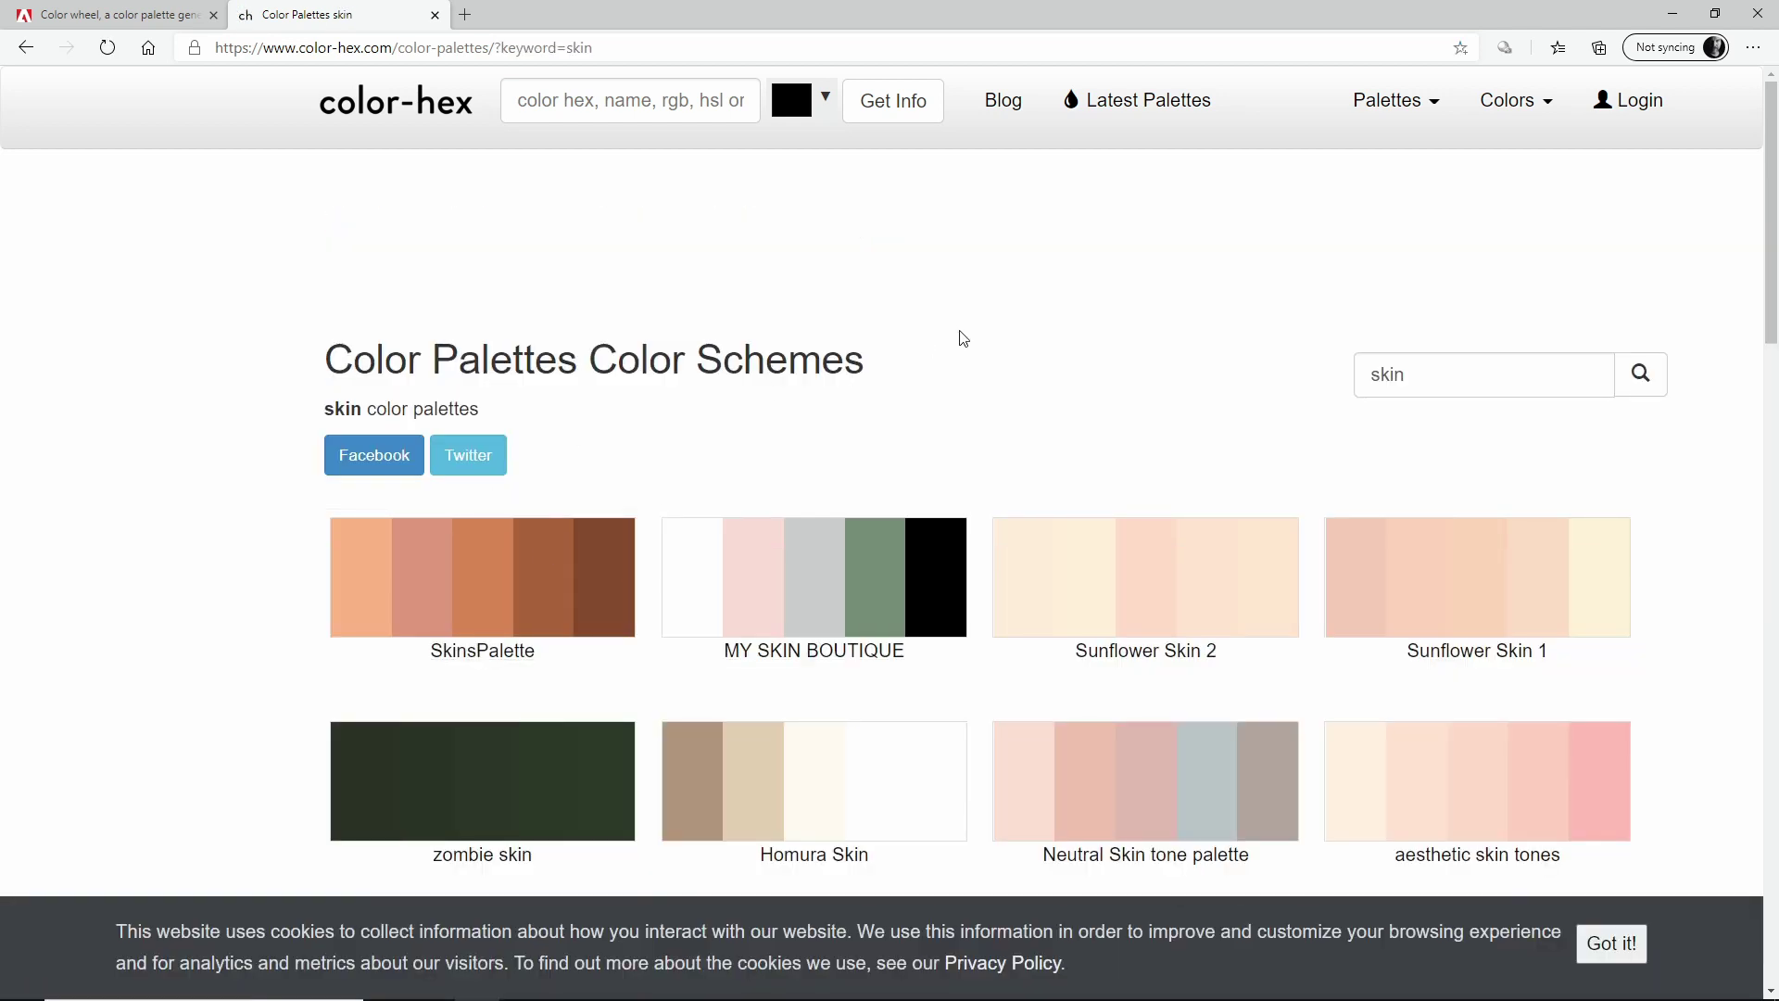
- Browse the skin palettes, open SkinsPalette and examine its PNG image and the options for saving it
scroll(963, 338, down, 5)
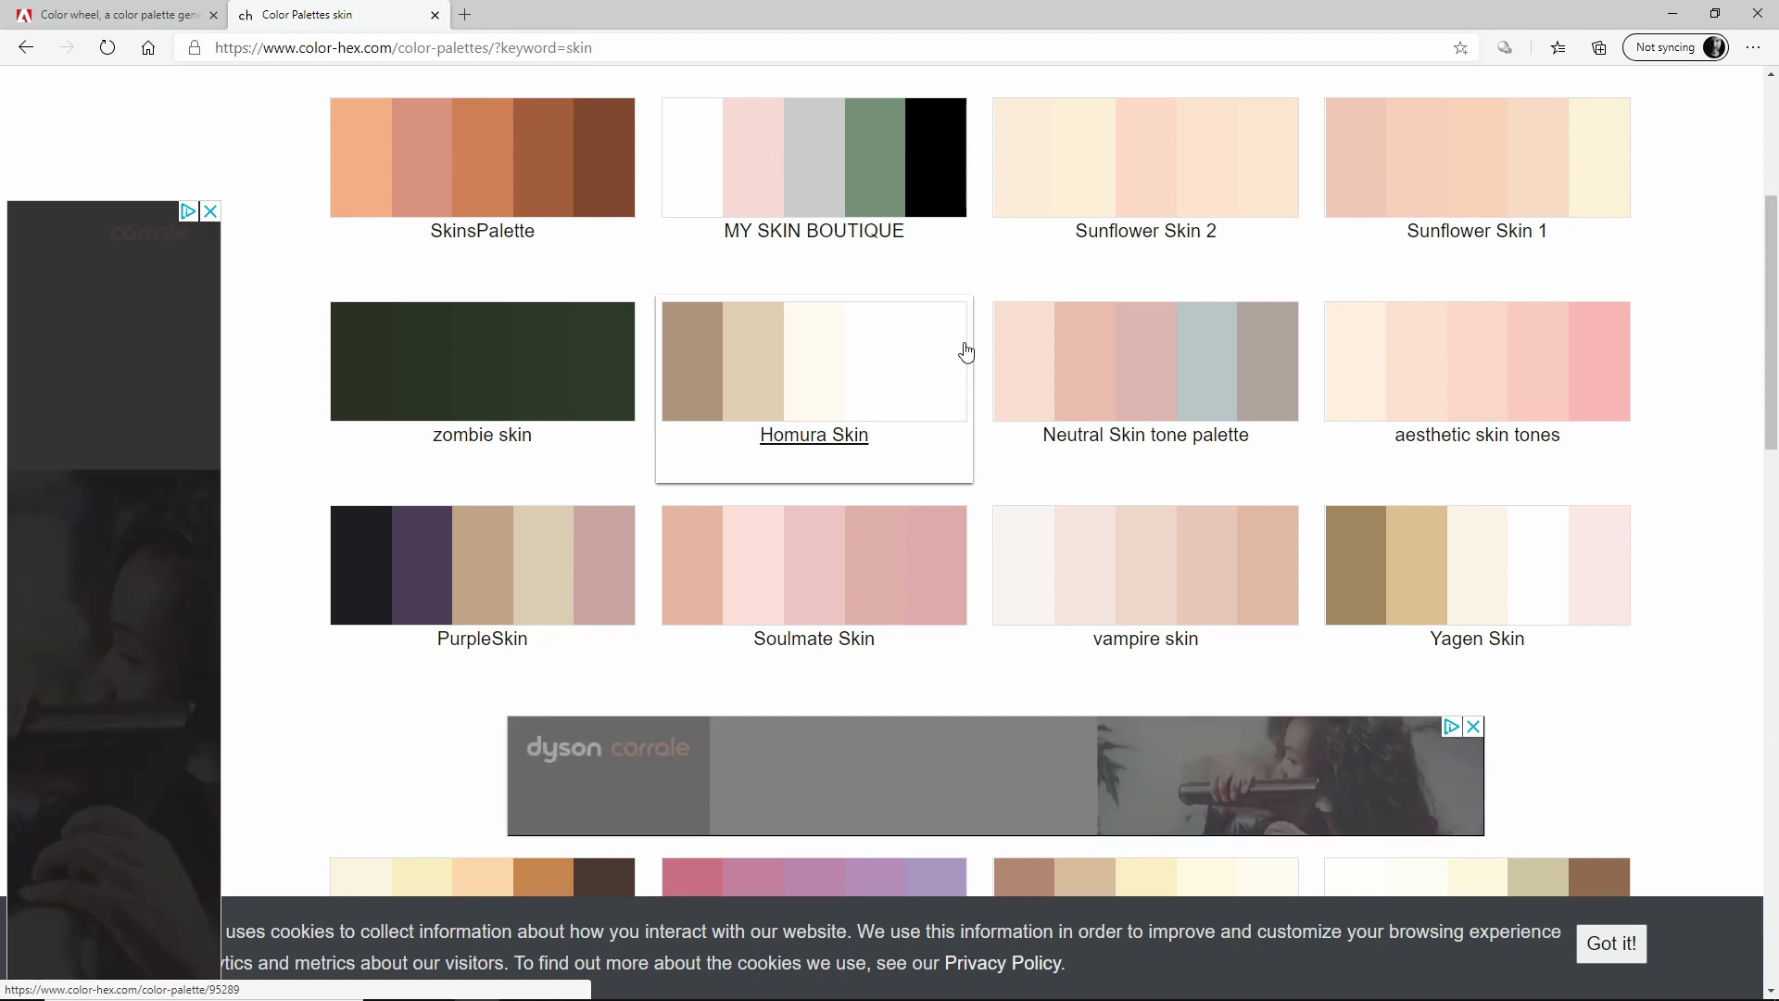
scroll(966, 351, down, 6)
scroll(967, 351, up, 5)
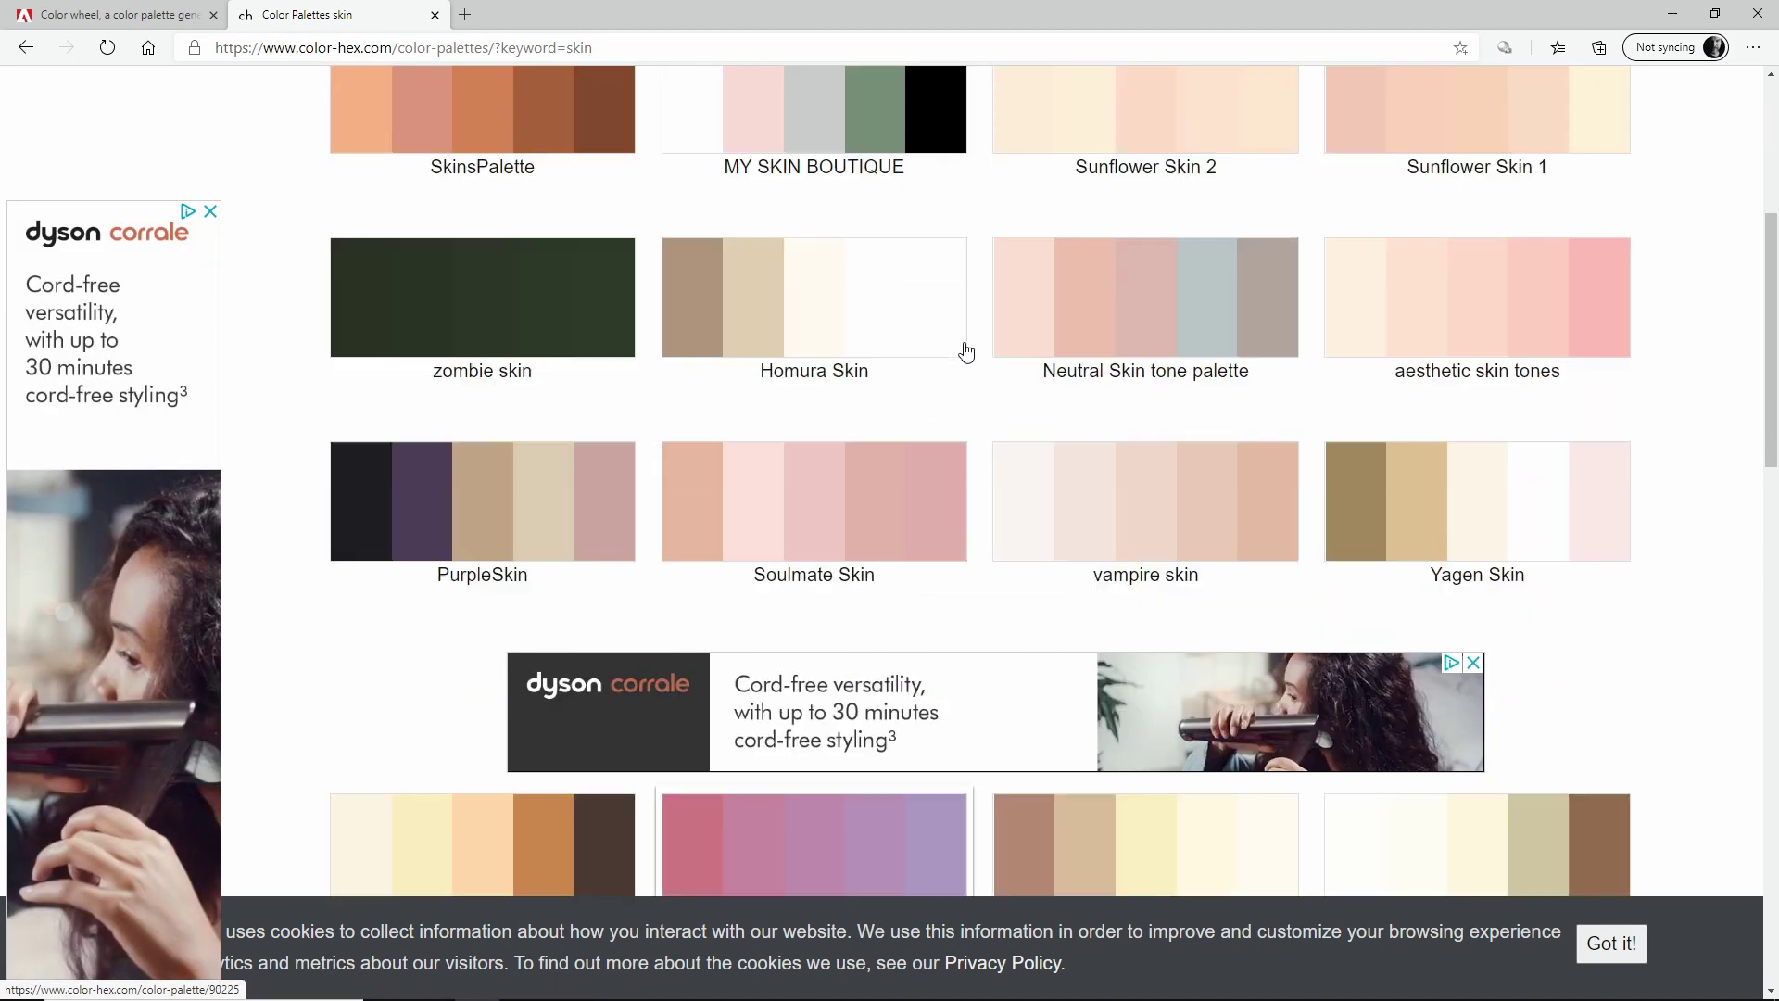
scroll(966, 349, up, 4)
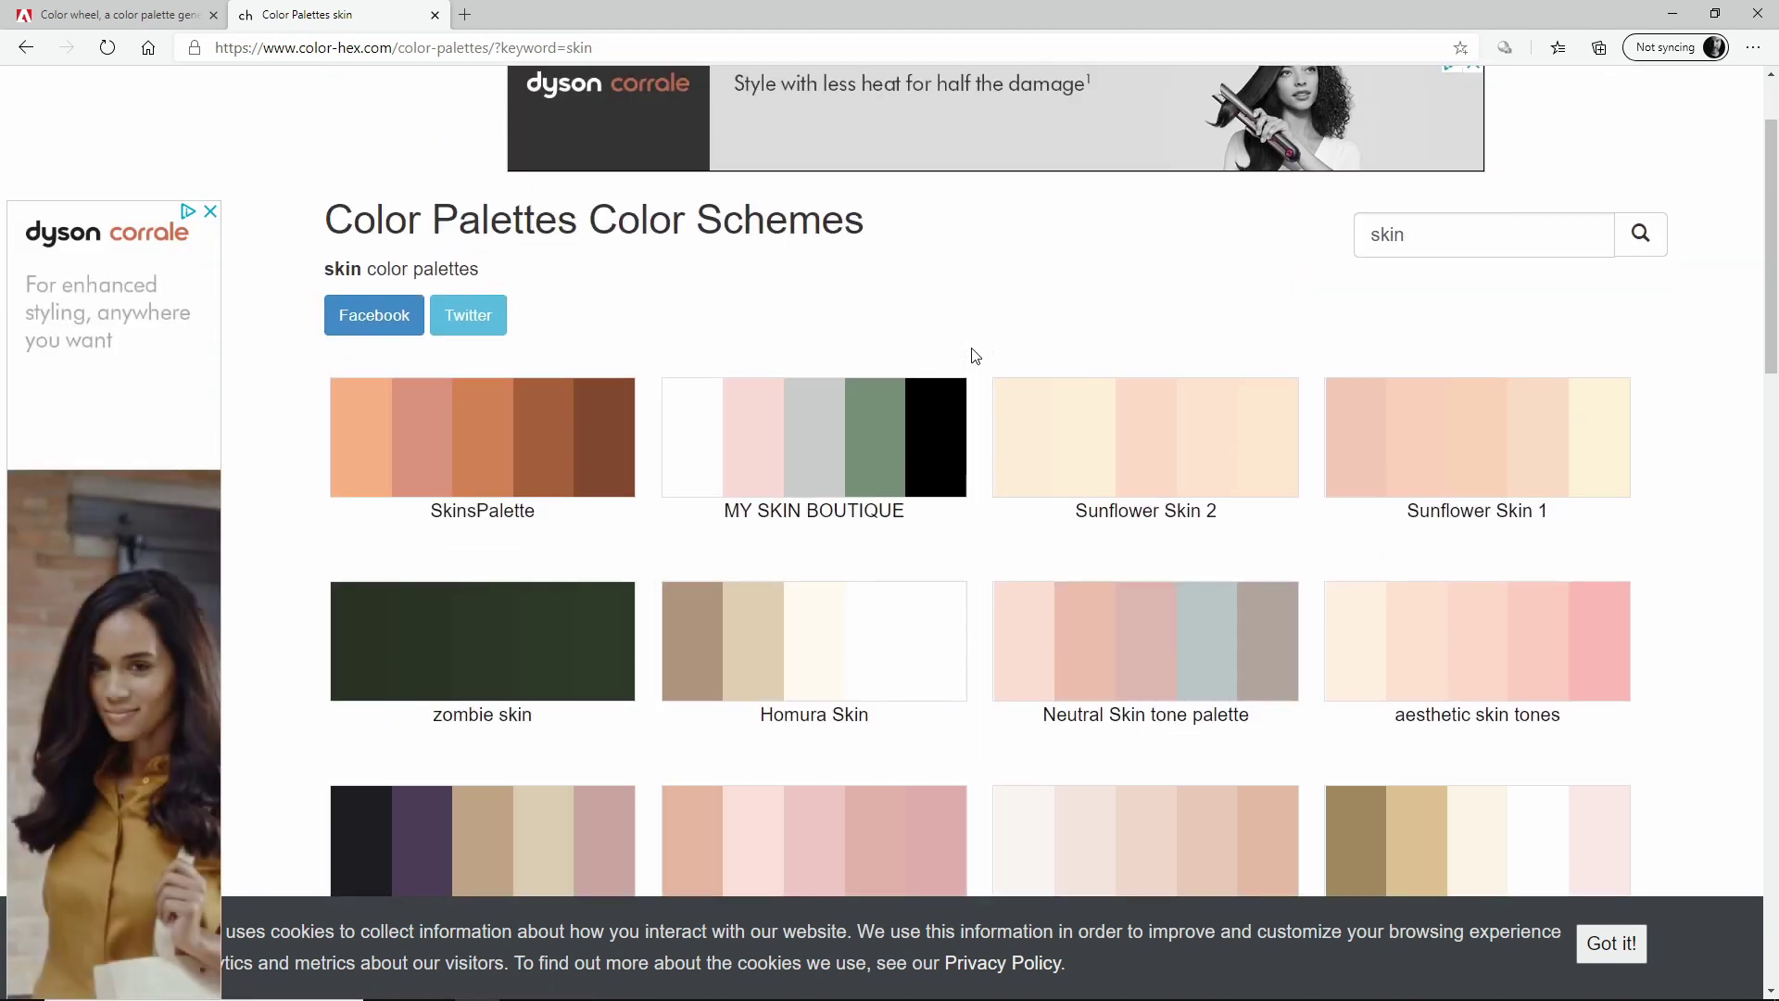
scroll(974, 355, down, 2)
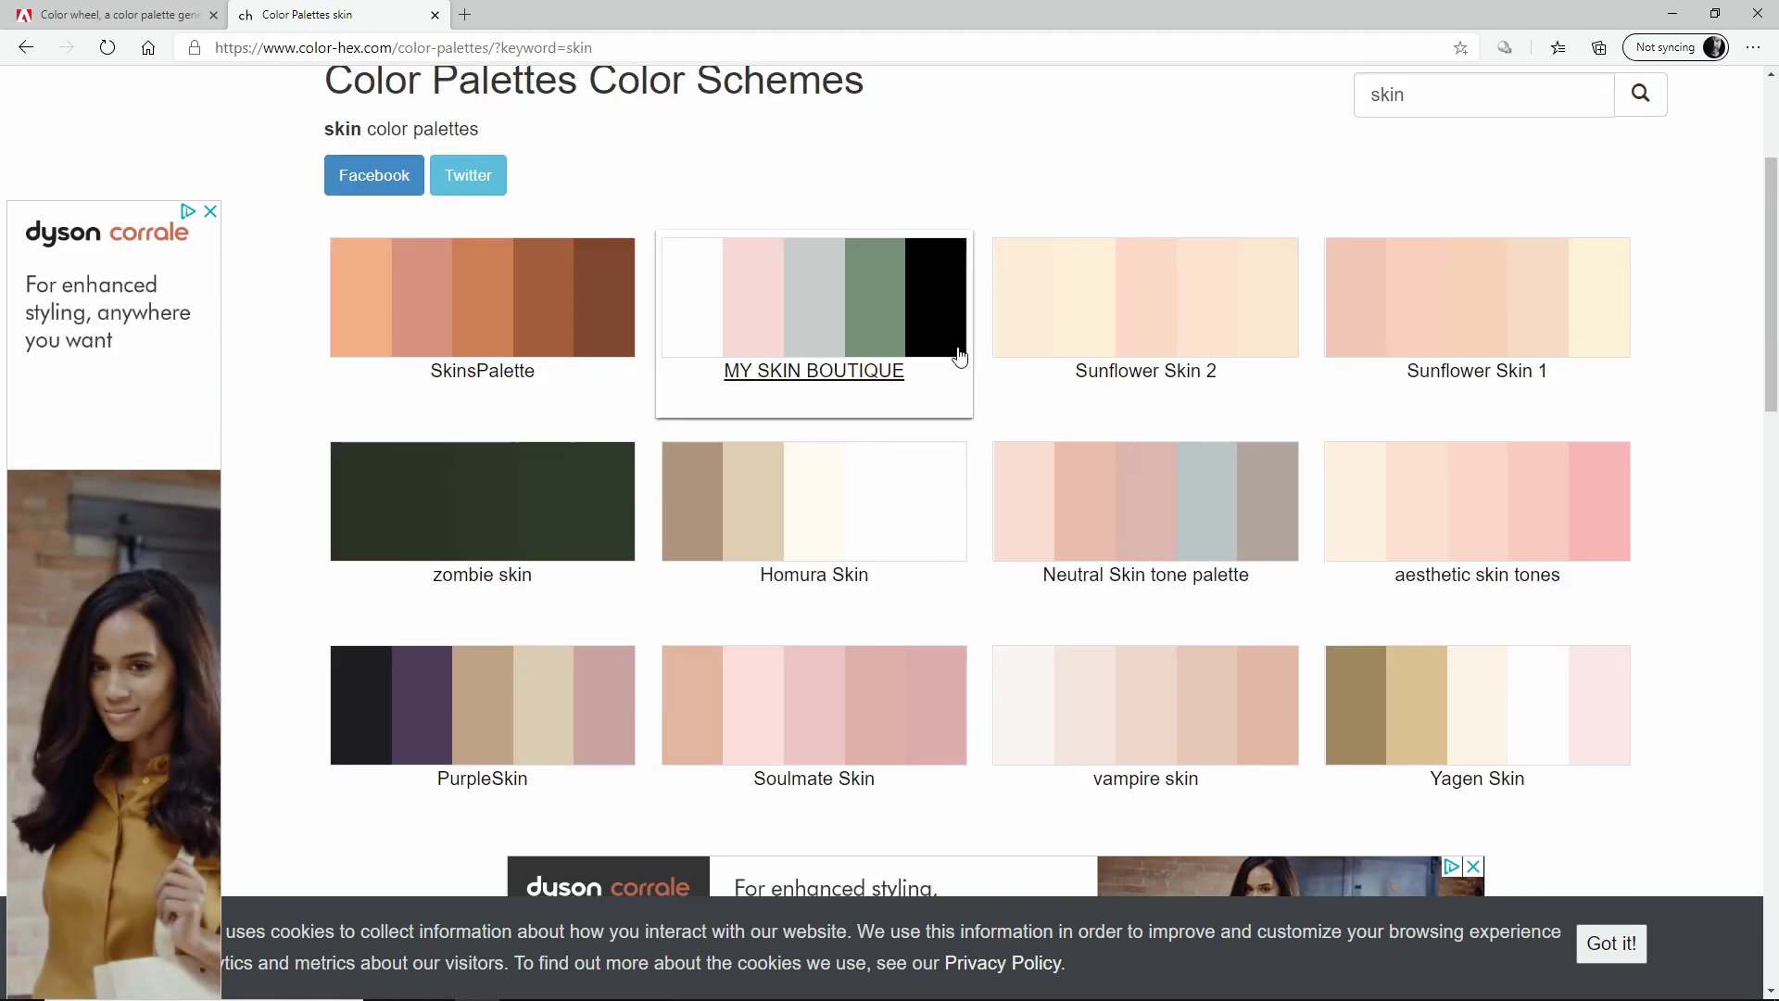
click(530, 318)
scroll(816, 482, down, 5)
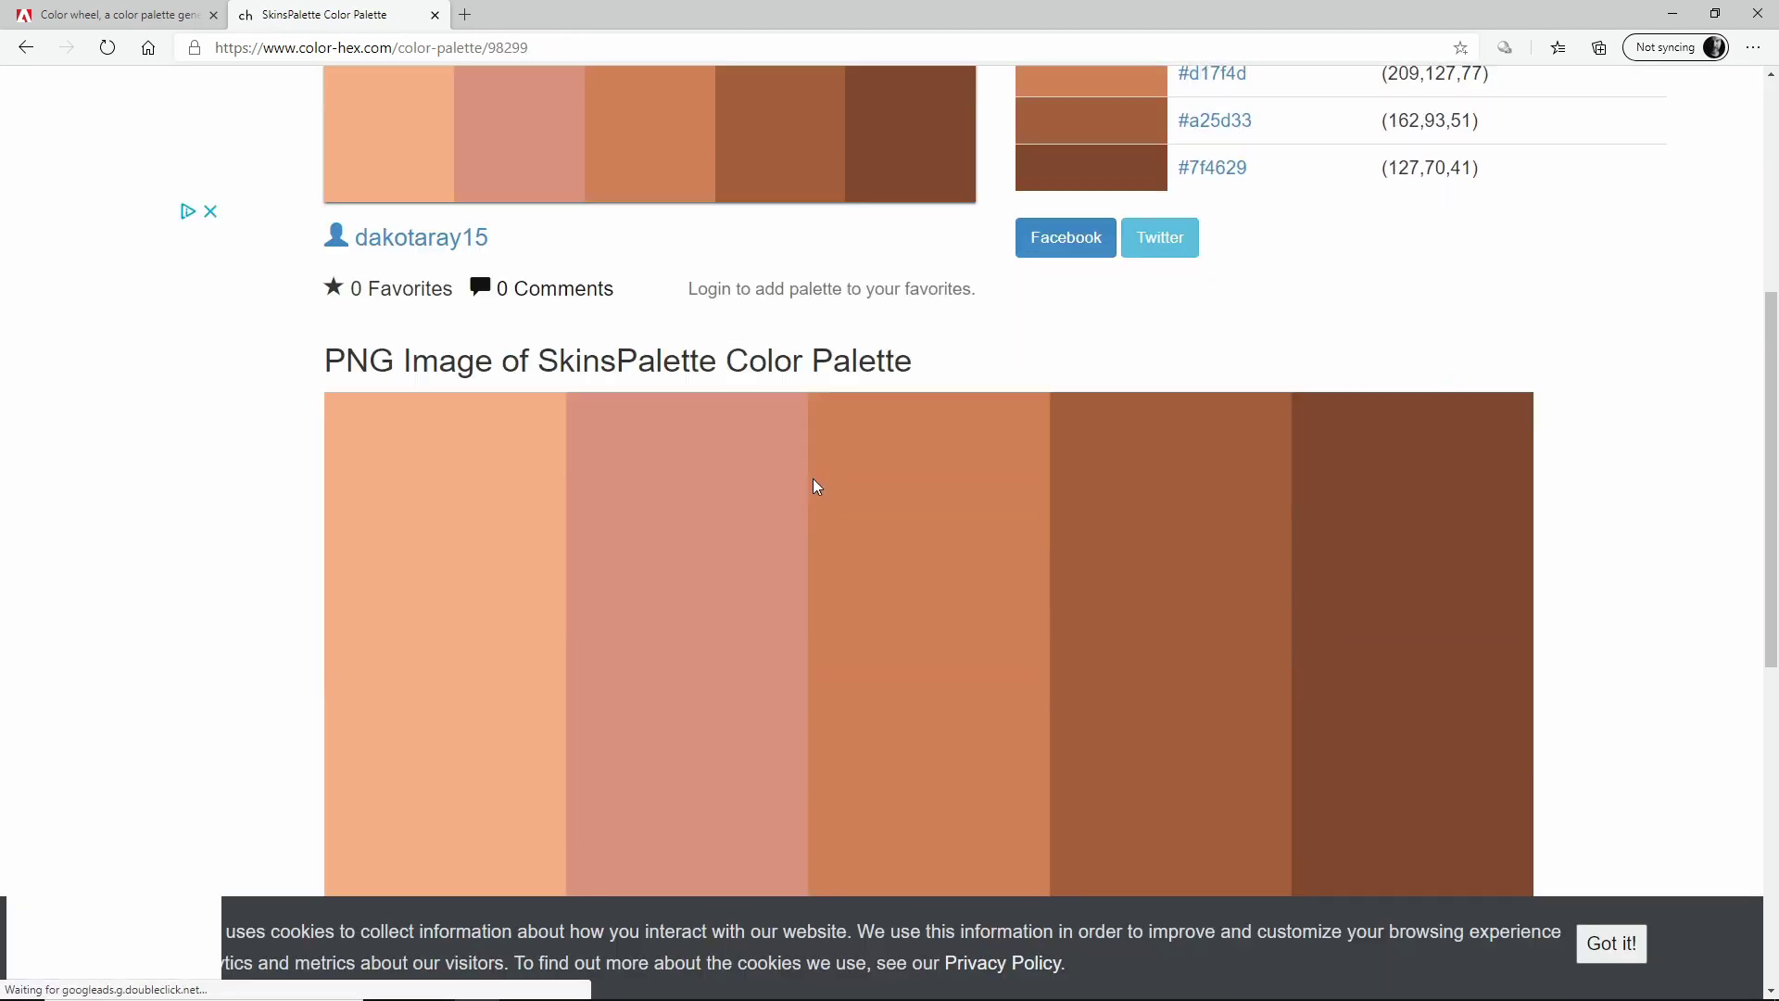
scroll(812, 481, down, 2)
scroll(811, 482, up, 3)
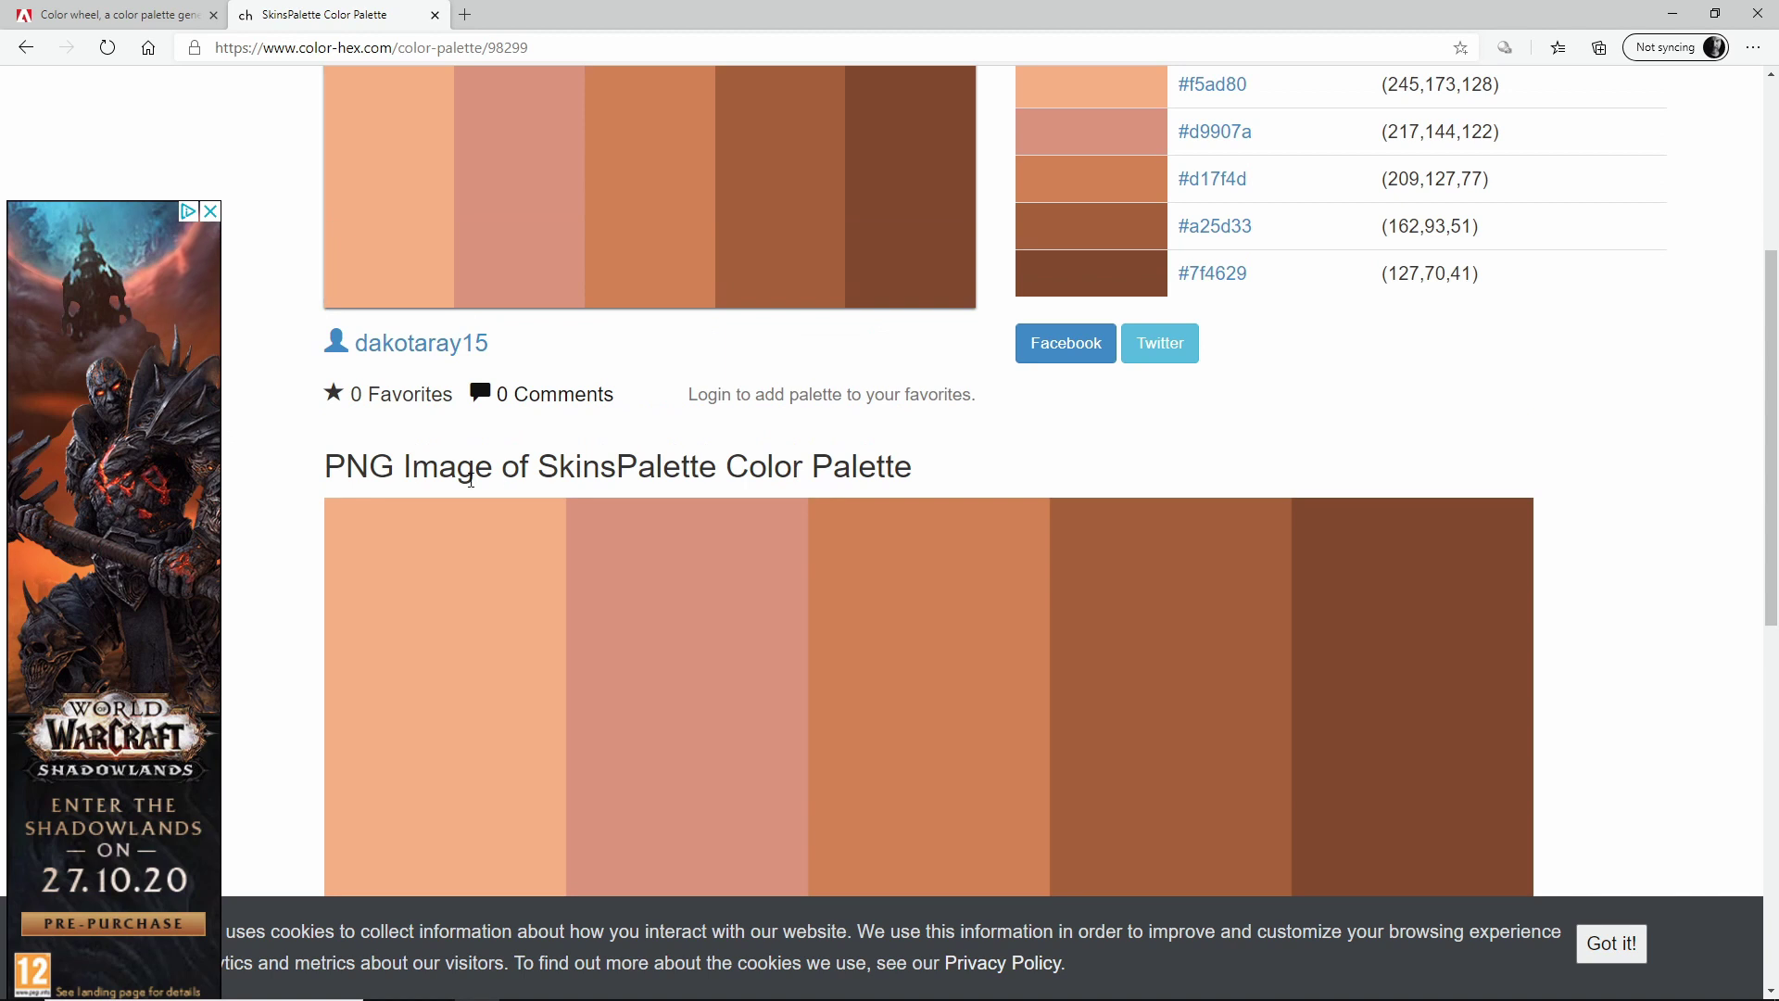
scroll(761, 613, down, 3)
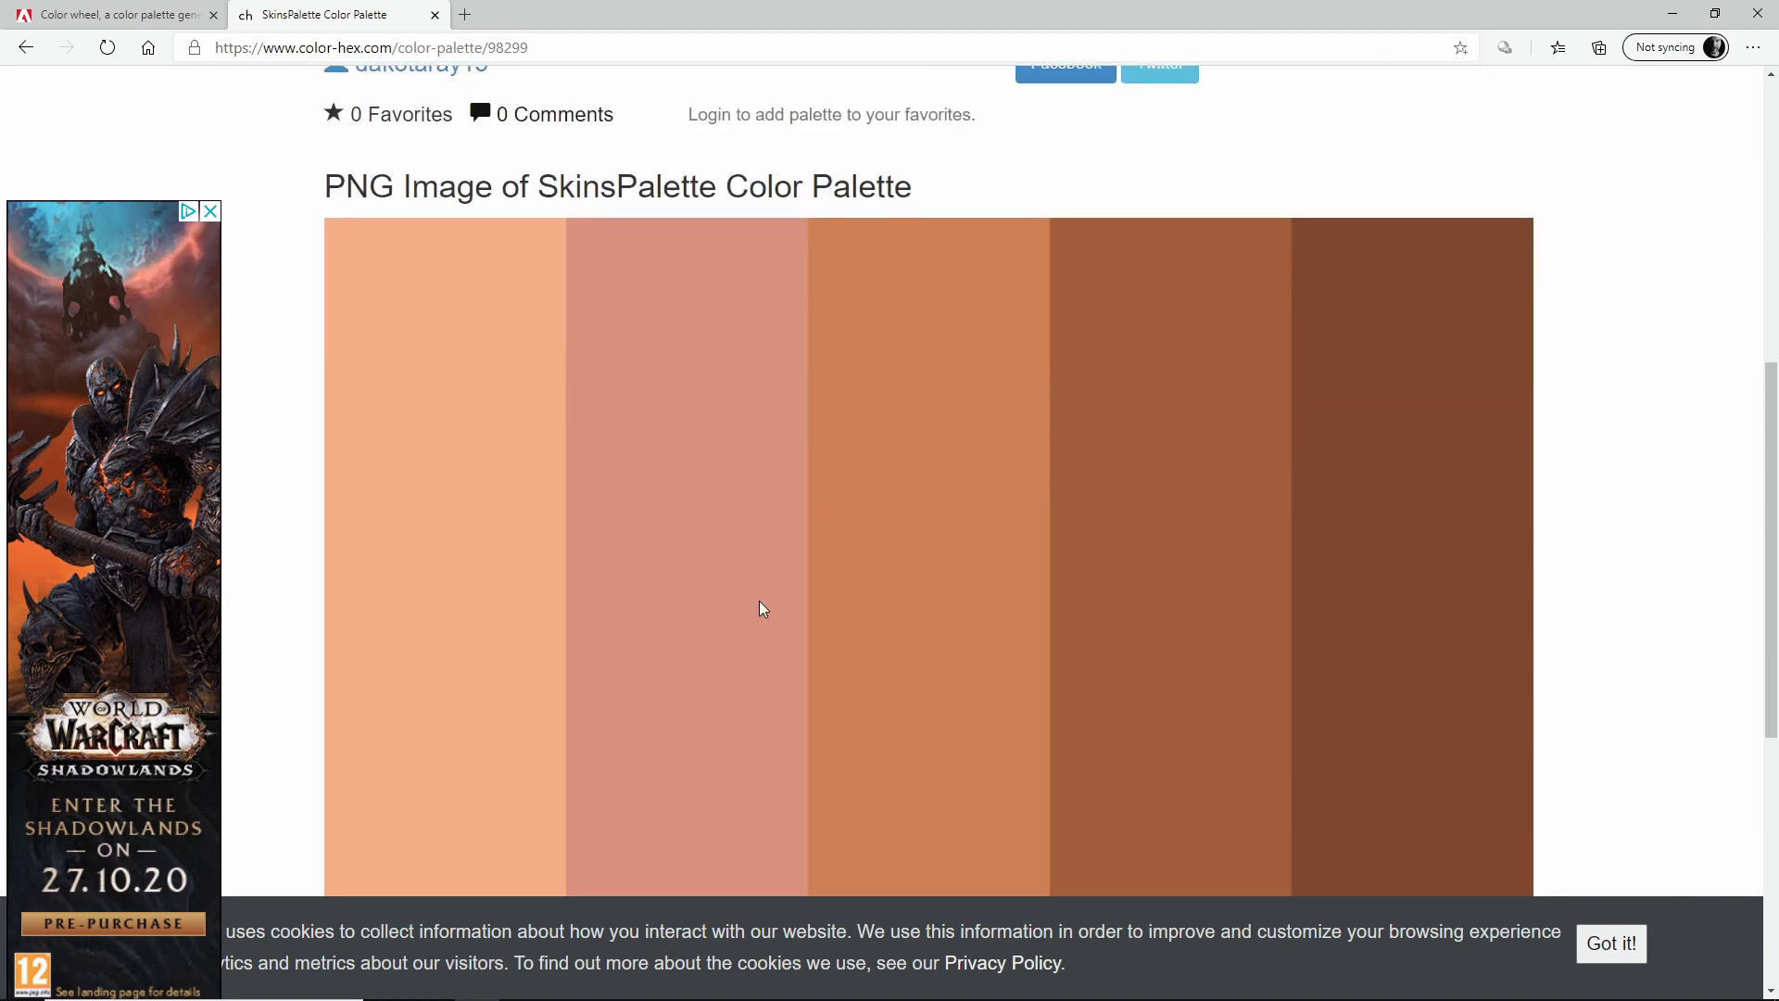
right_click(949, 502)
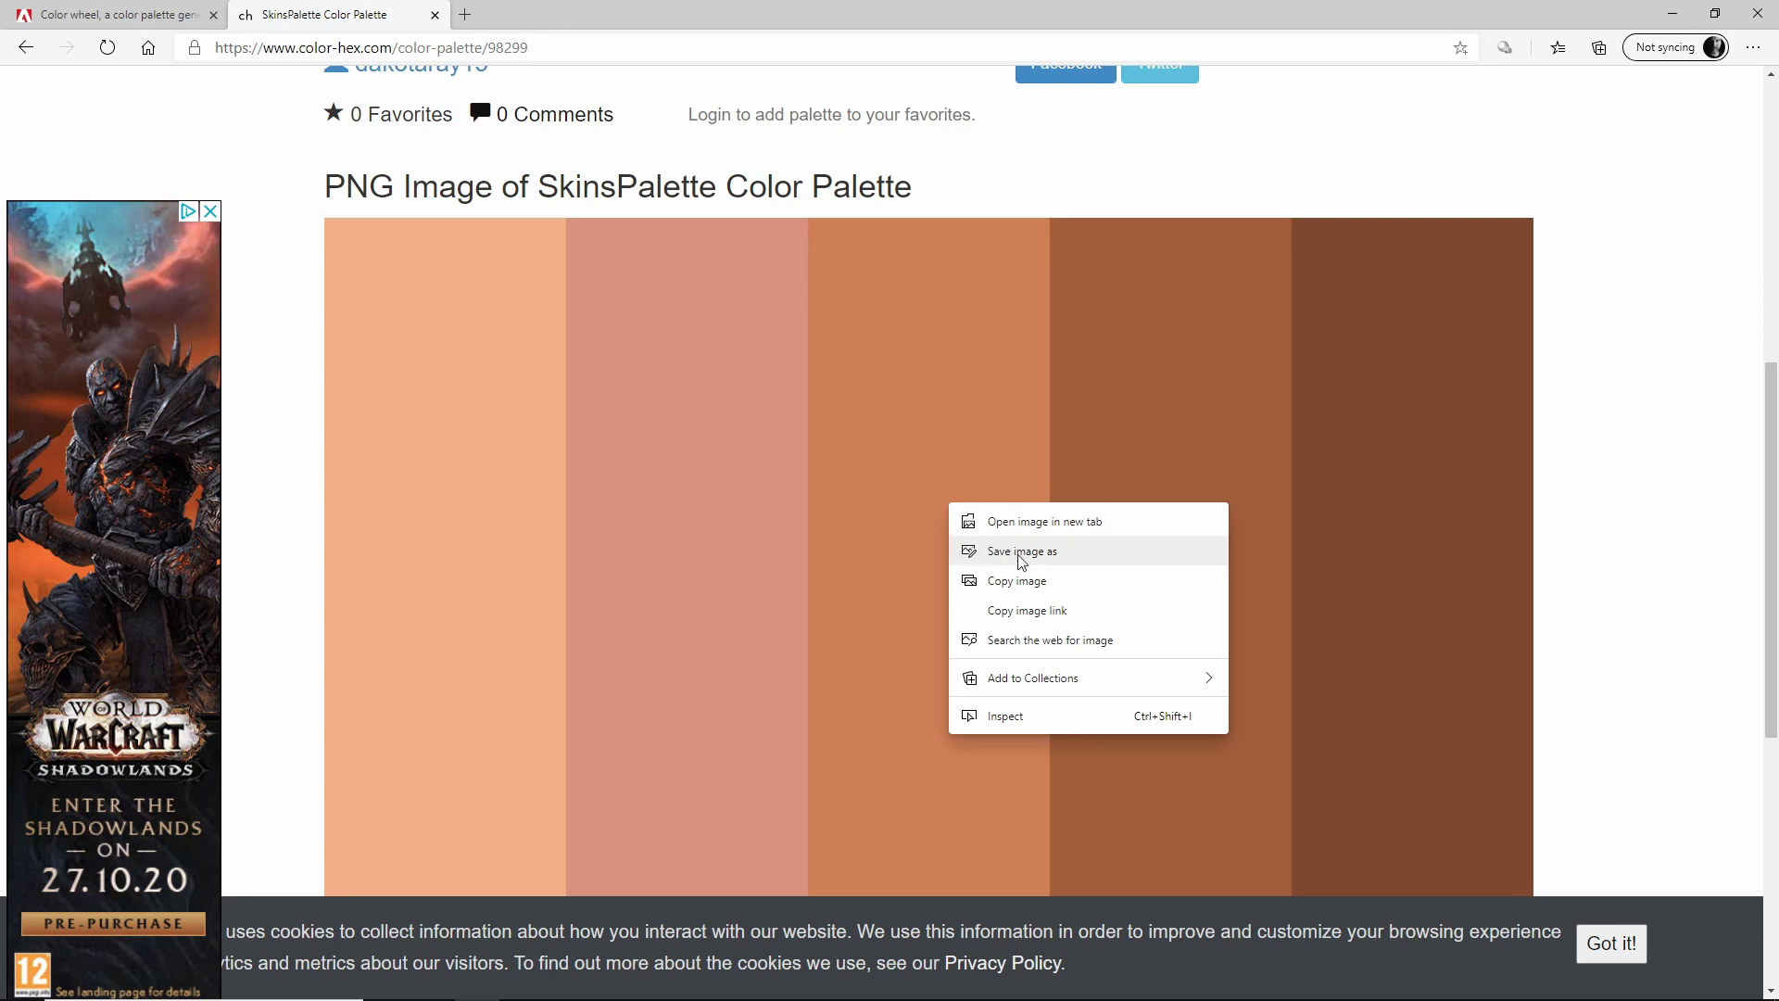
click(1576, 209)
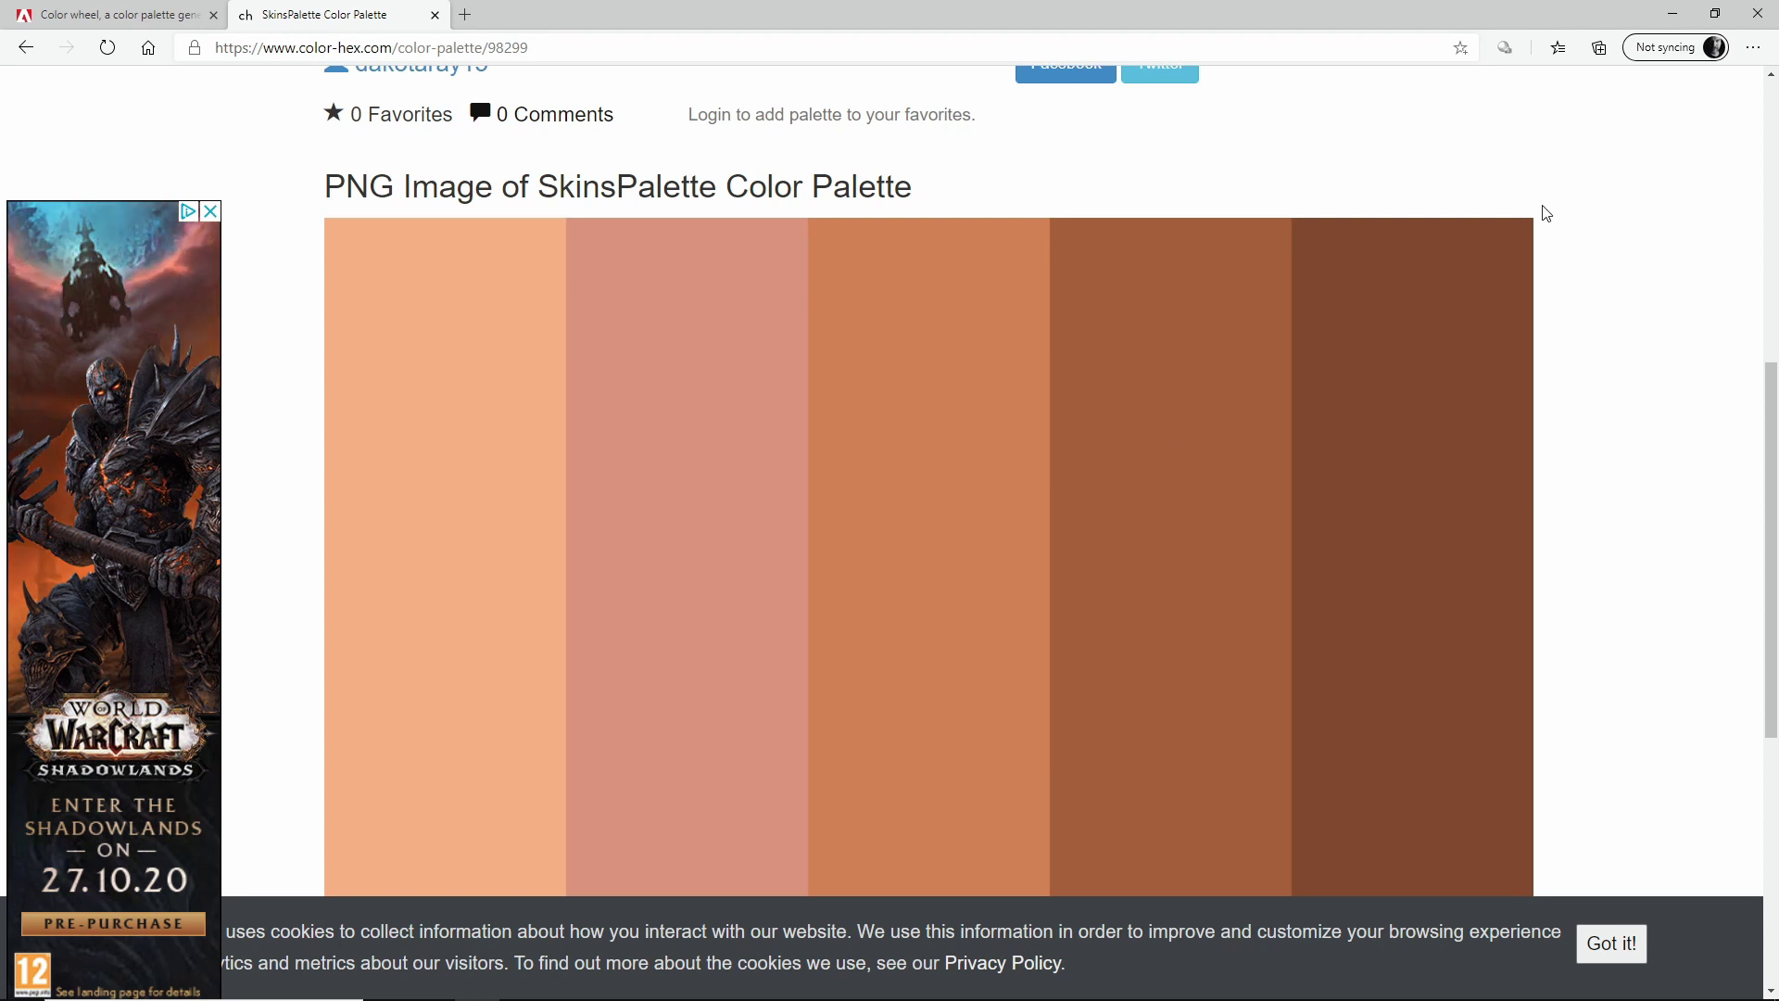
- Switch back to Affinity Photo and copy the whole Tanned Skin Tones.png palette into John.jpg as a layer above the gradient map
mouse_move(652, 993)
click(794, 982)
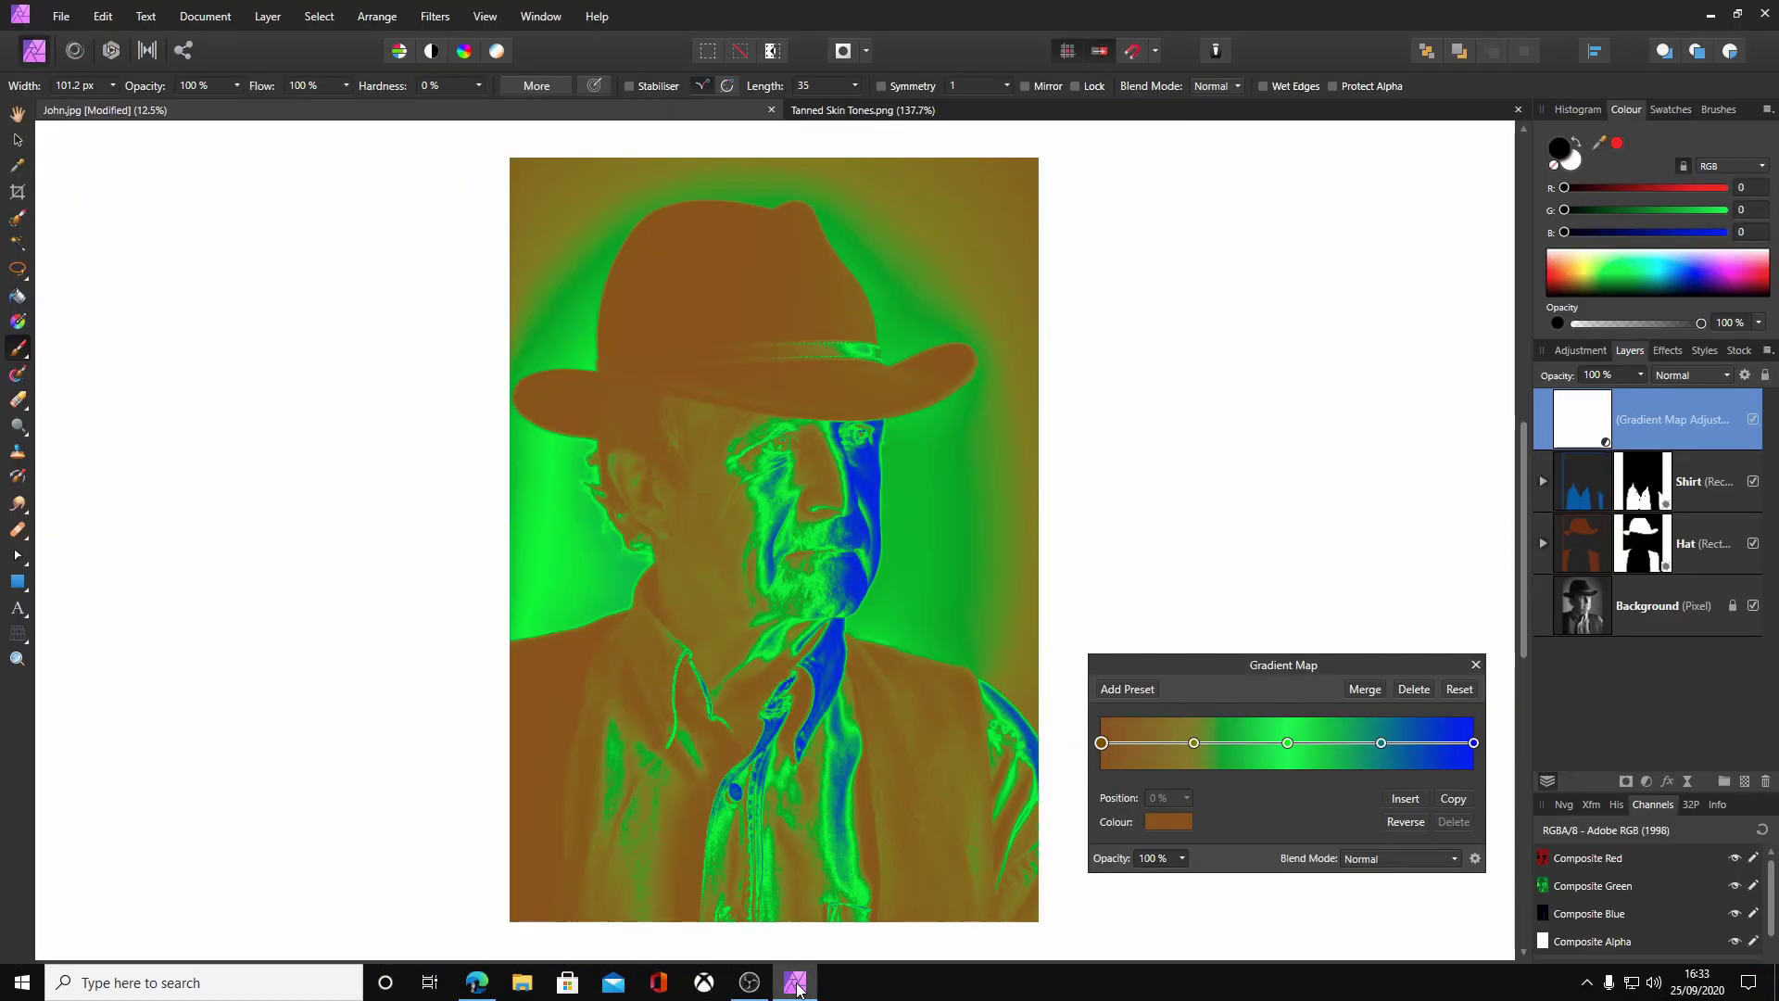
key(h)
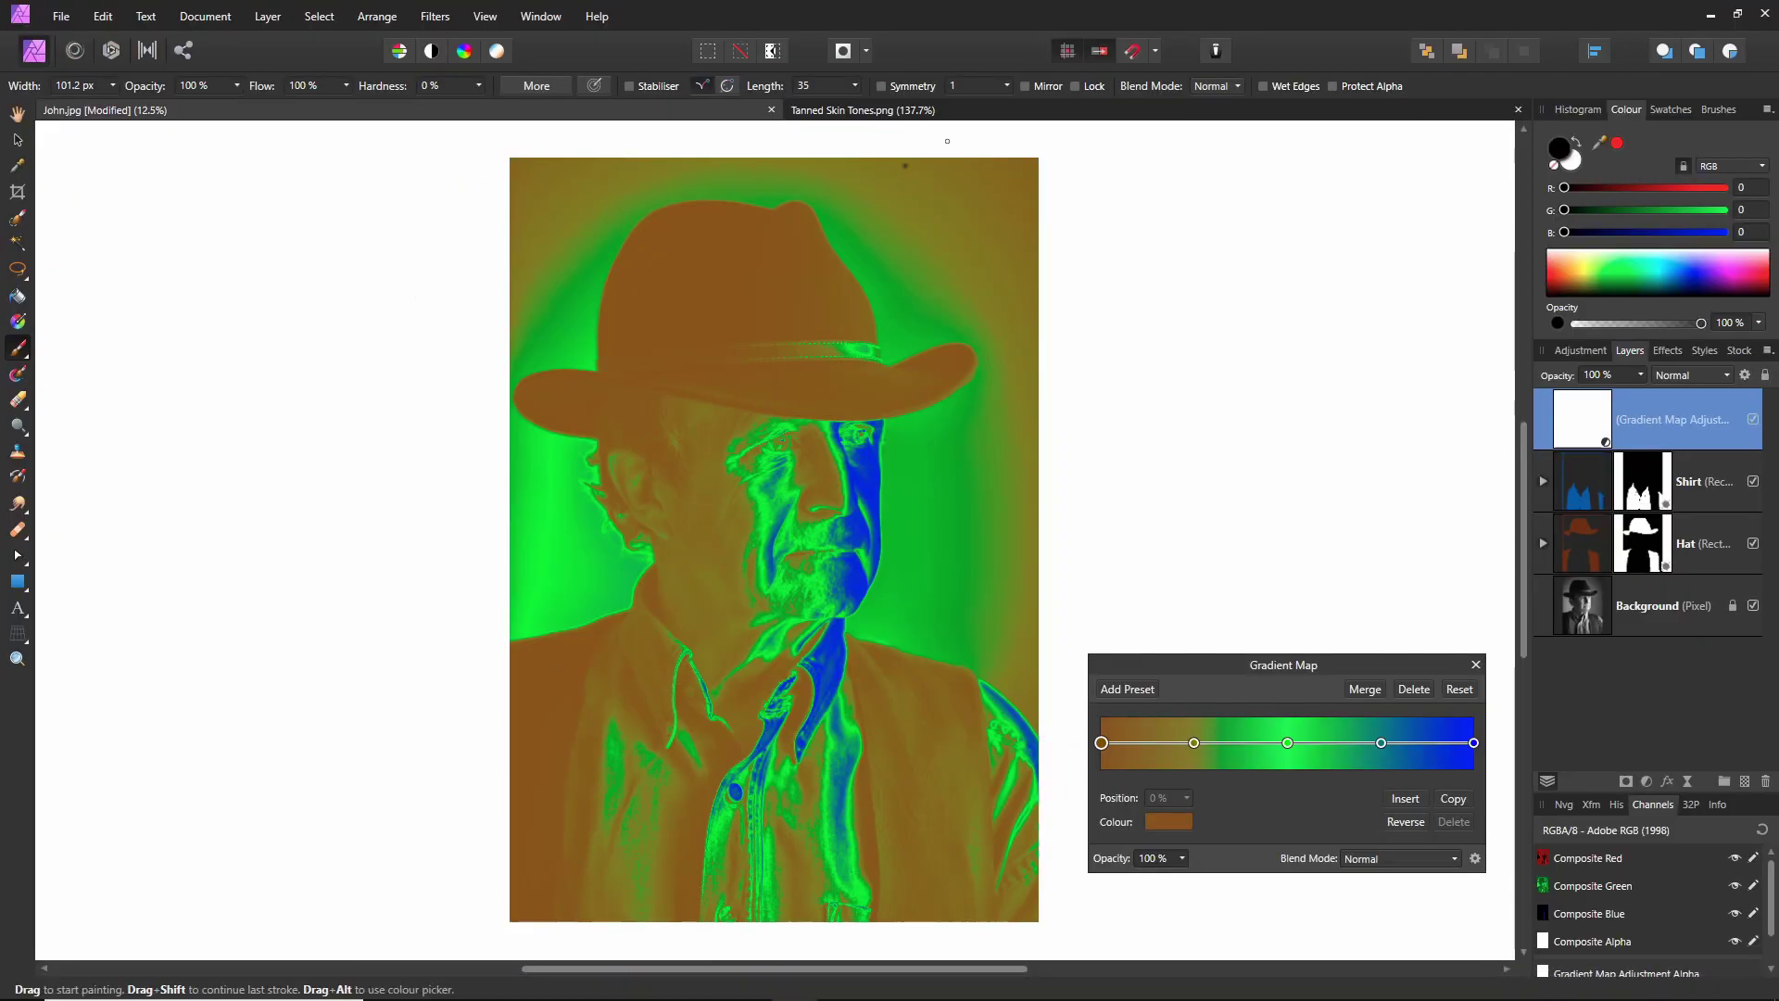
click(1082, 117)
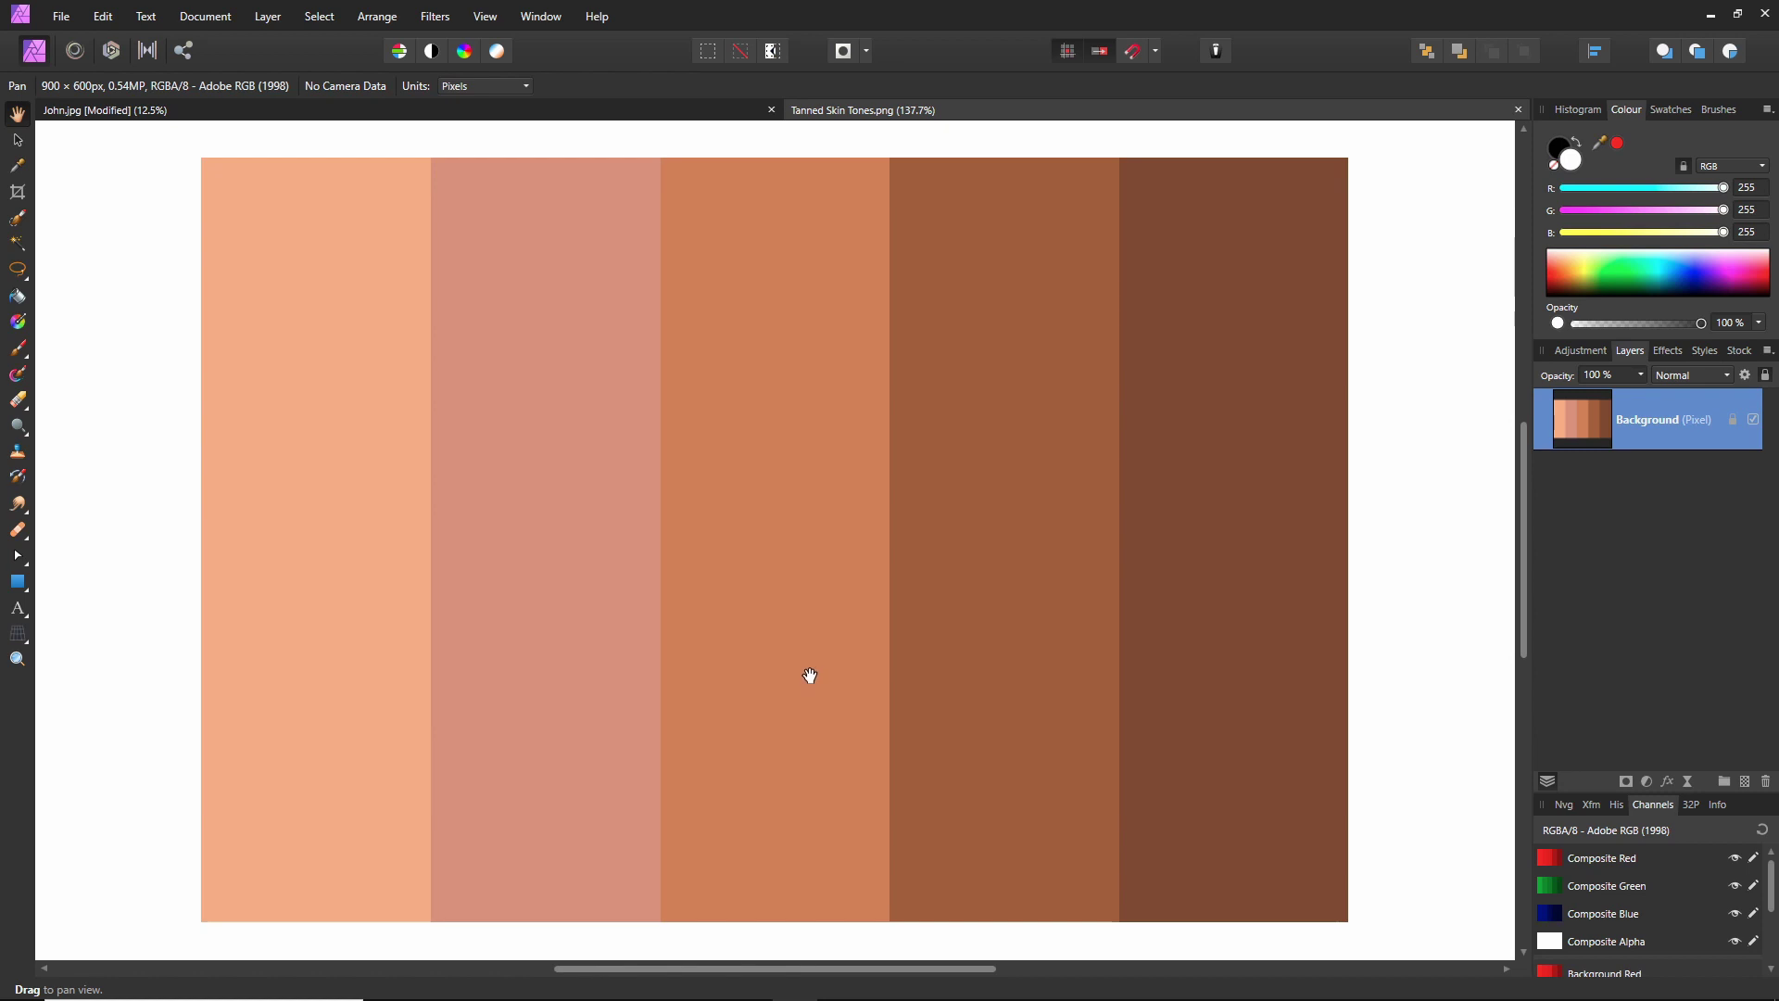
key(ctrl+a)
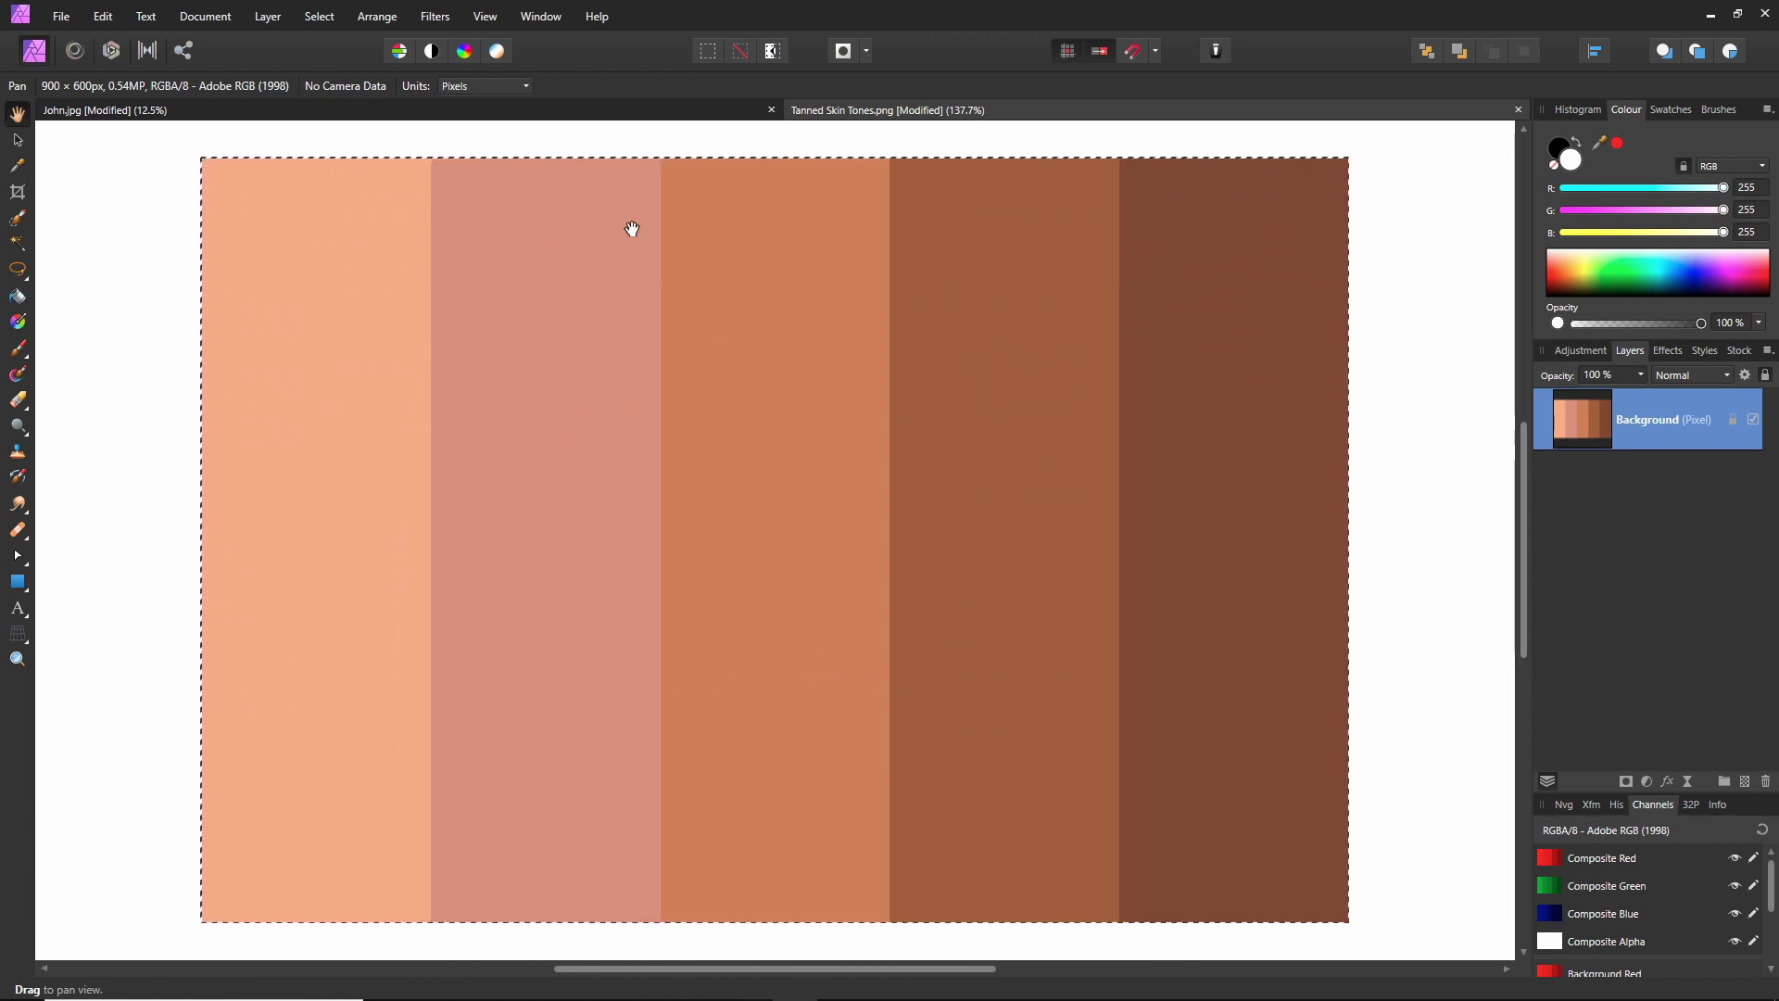
click(538, 112)
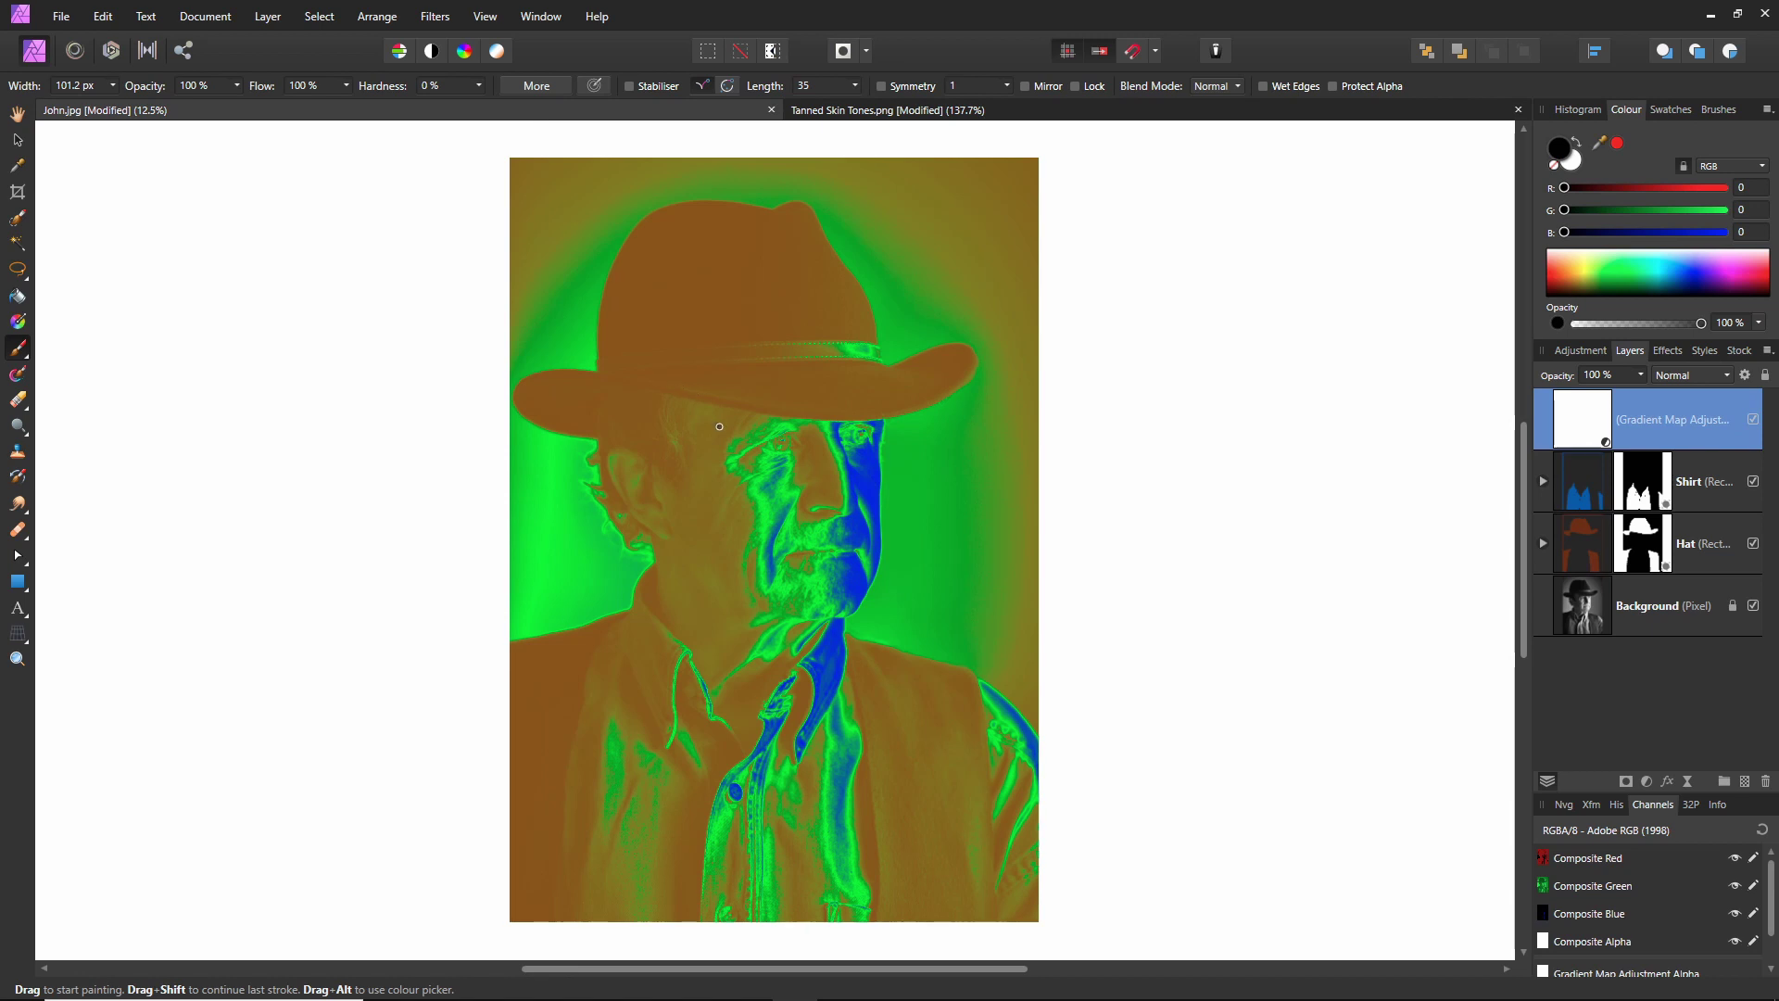
key(ctrl+v)
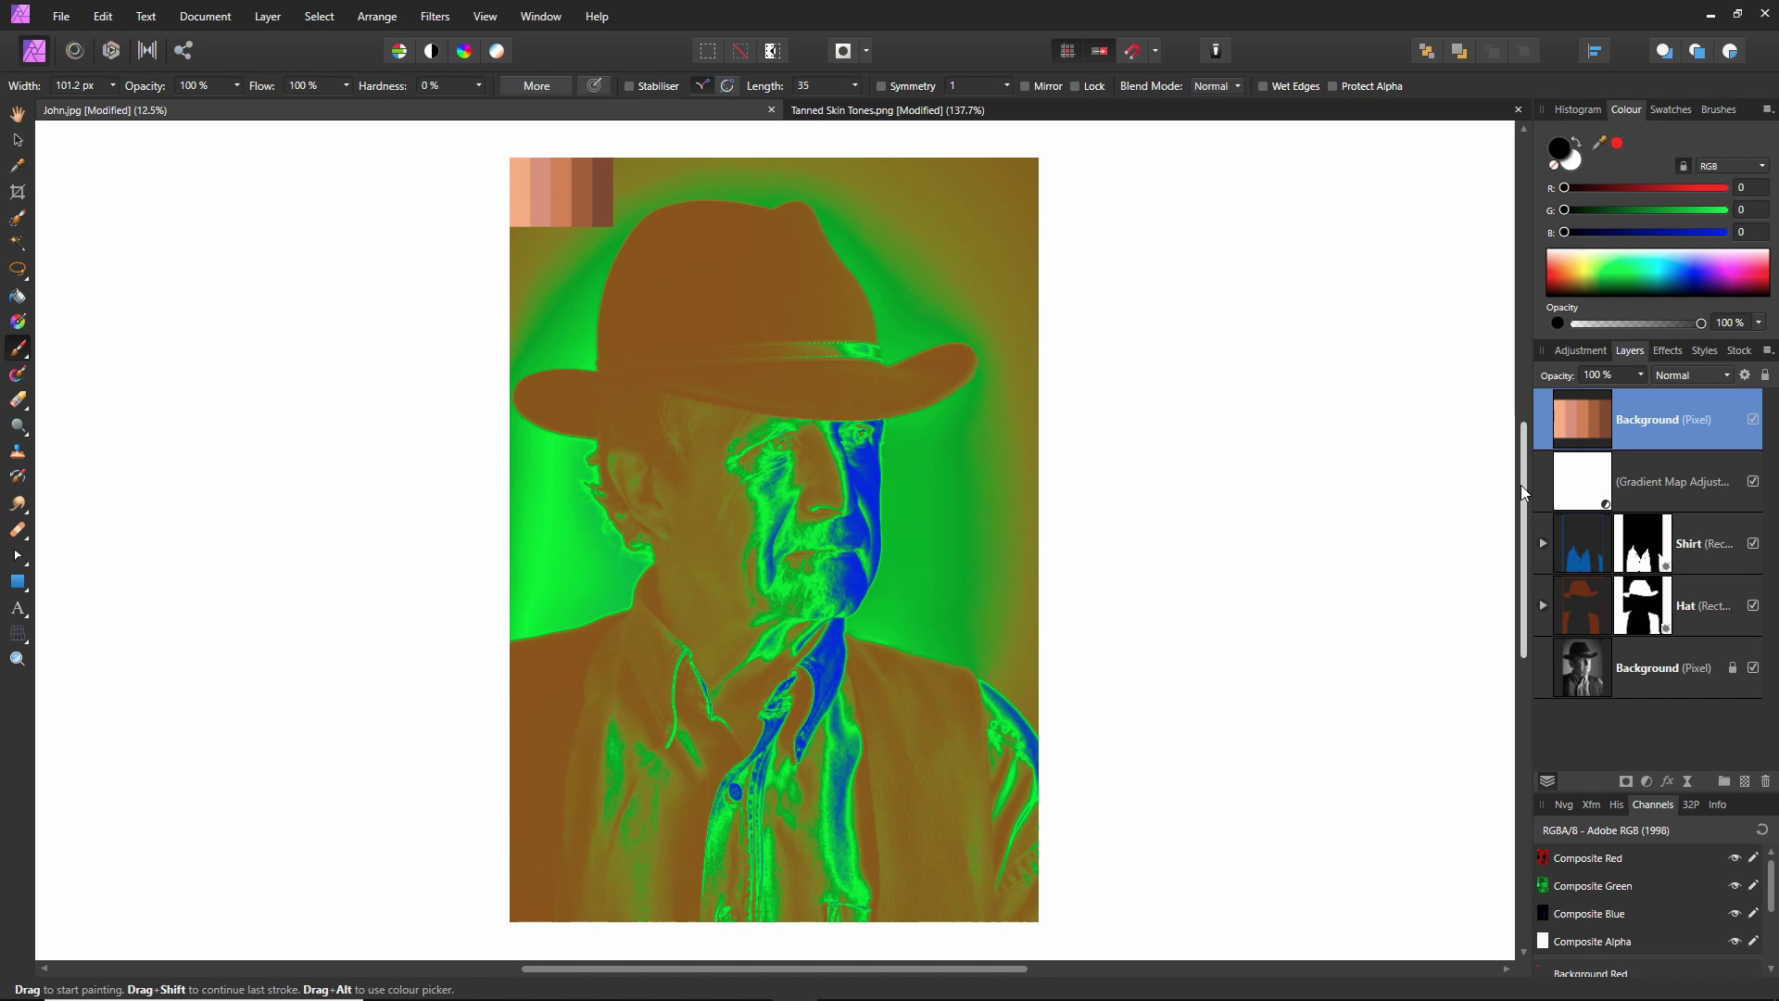
- Reopen the Gradient Map adjustment and set its 0% stop to the darkest brown sampled from the pasted palette
double_click(1586, 483)
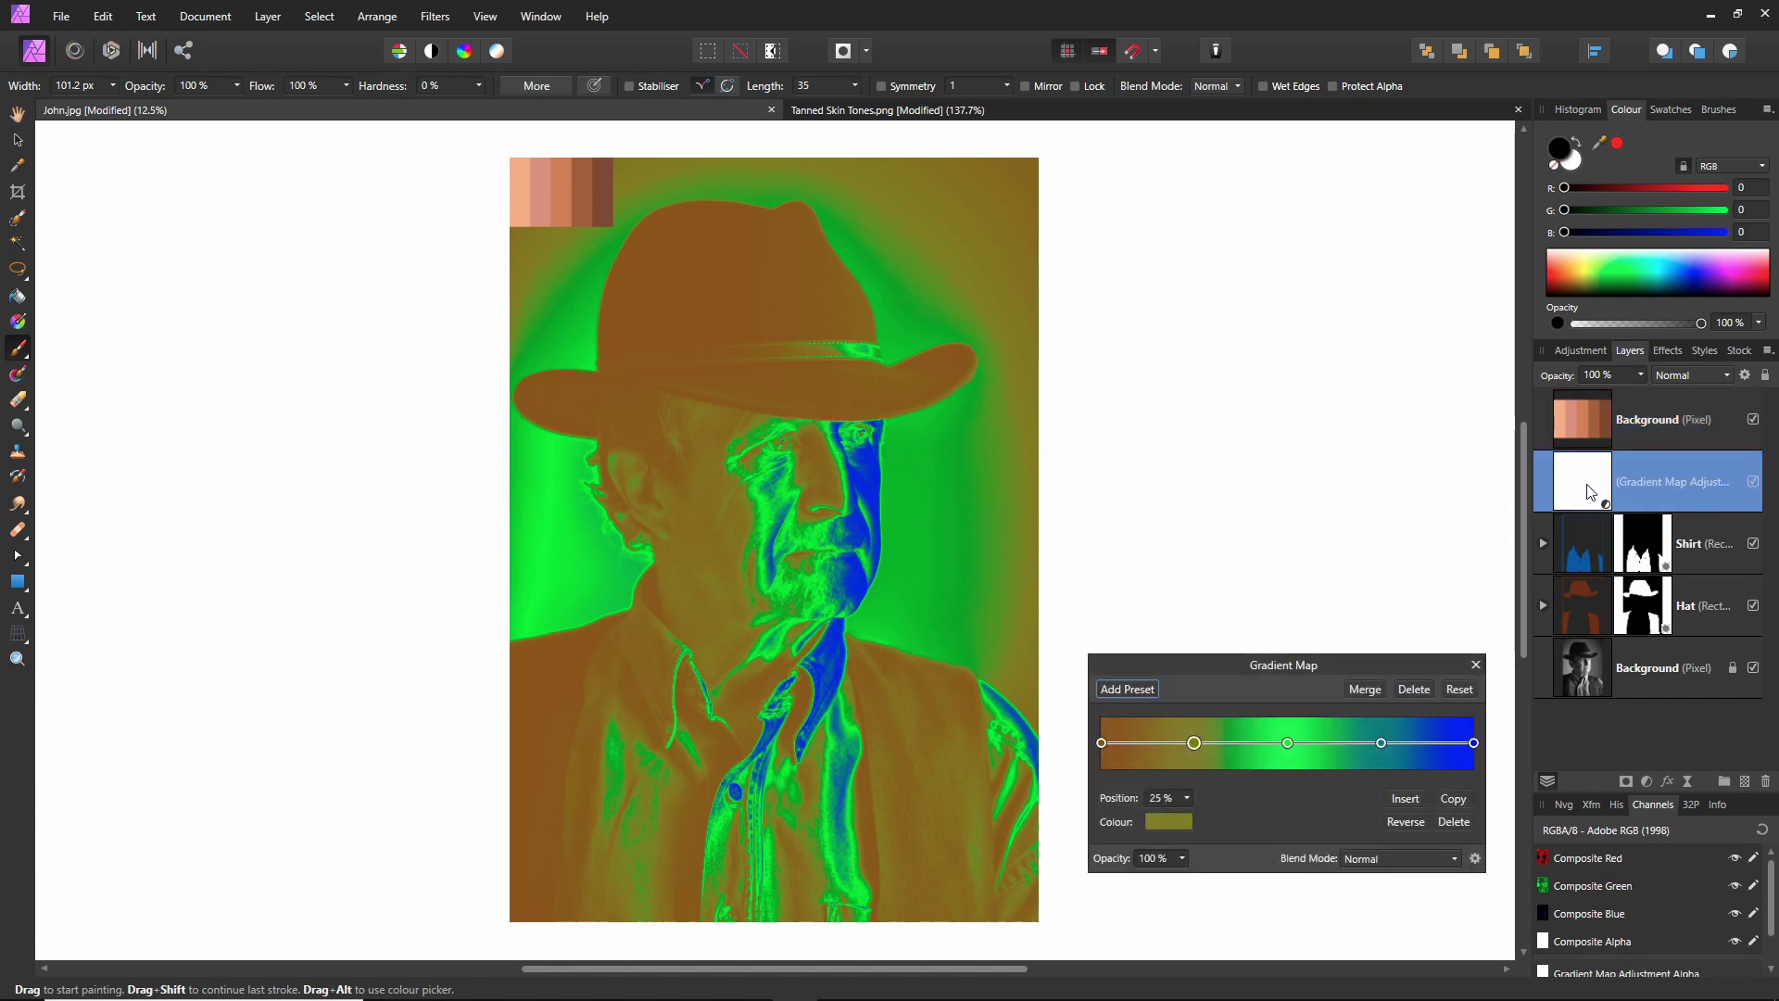
drag(1304, 660, 1308, 655)
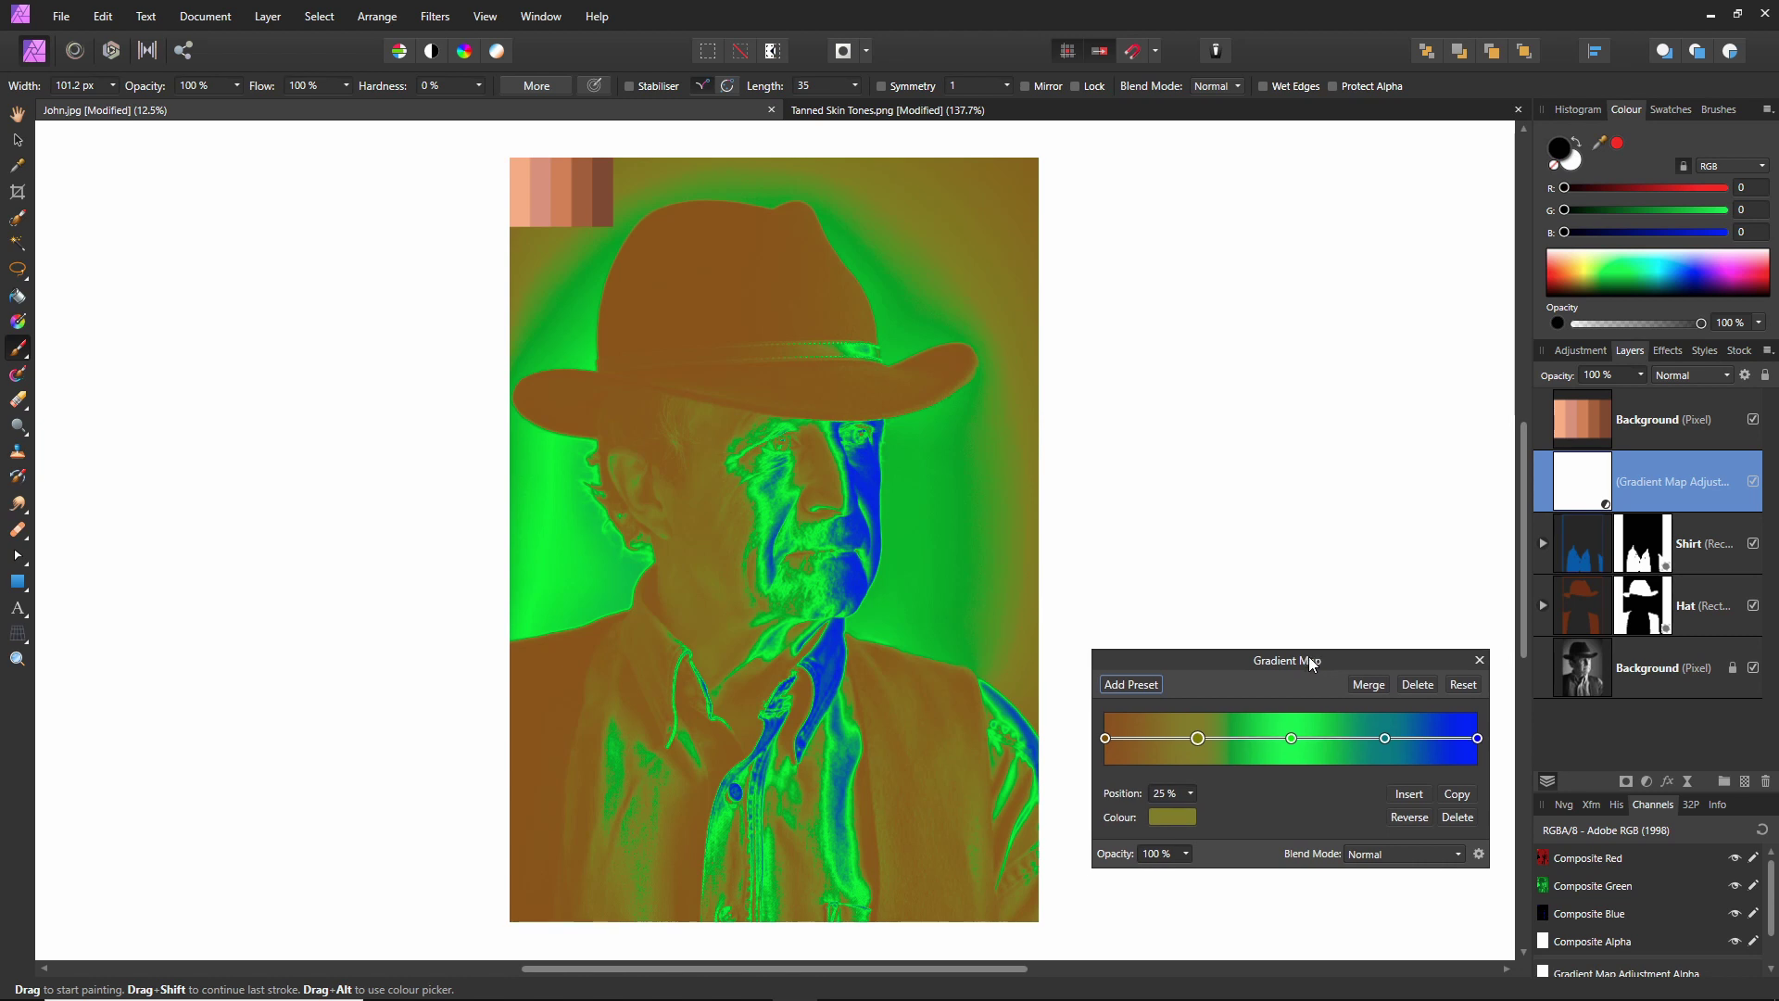
click(1105, 739)
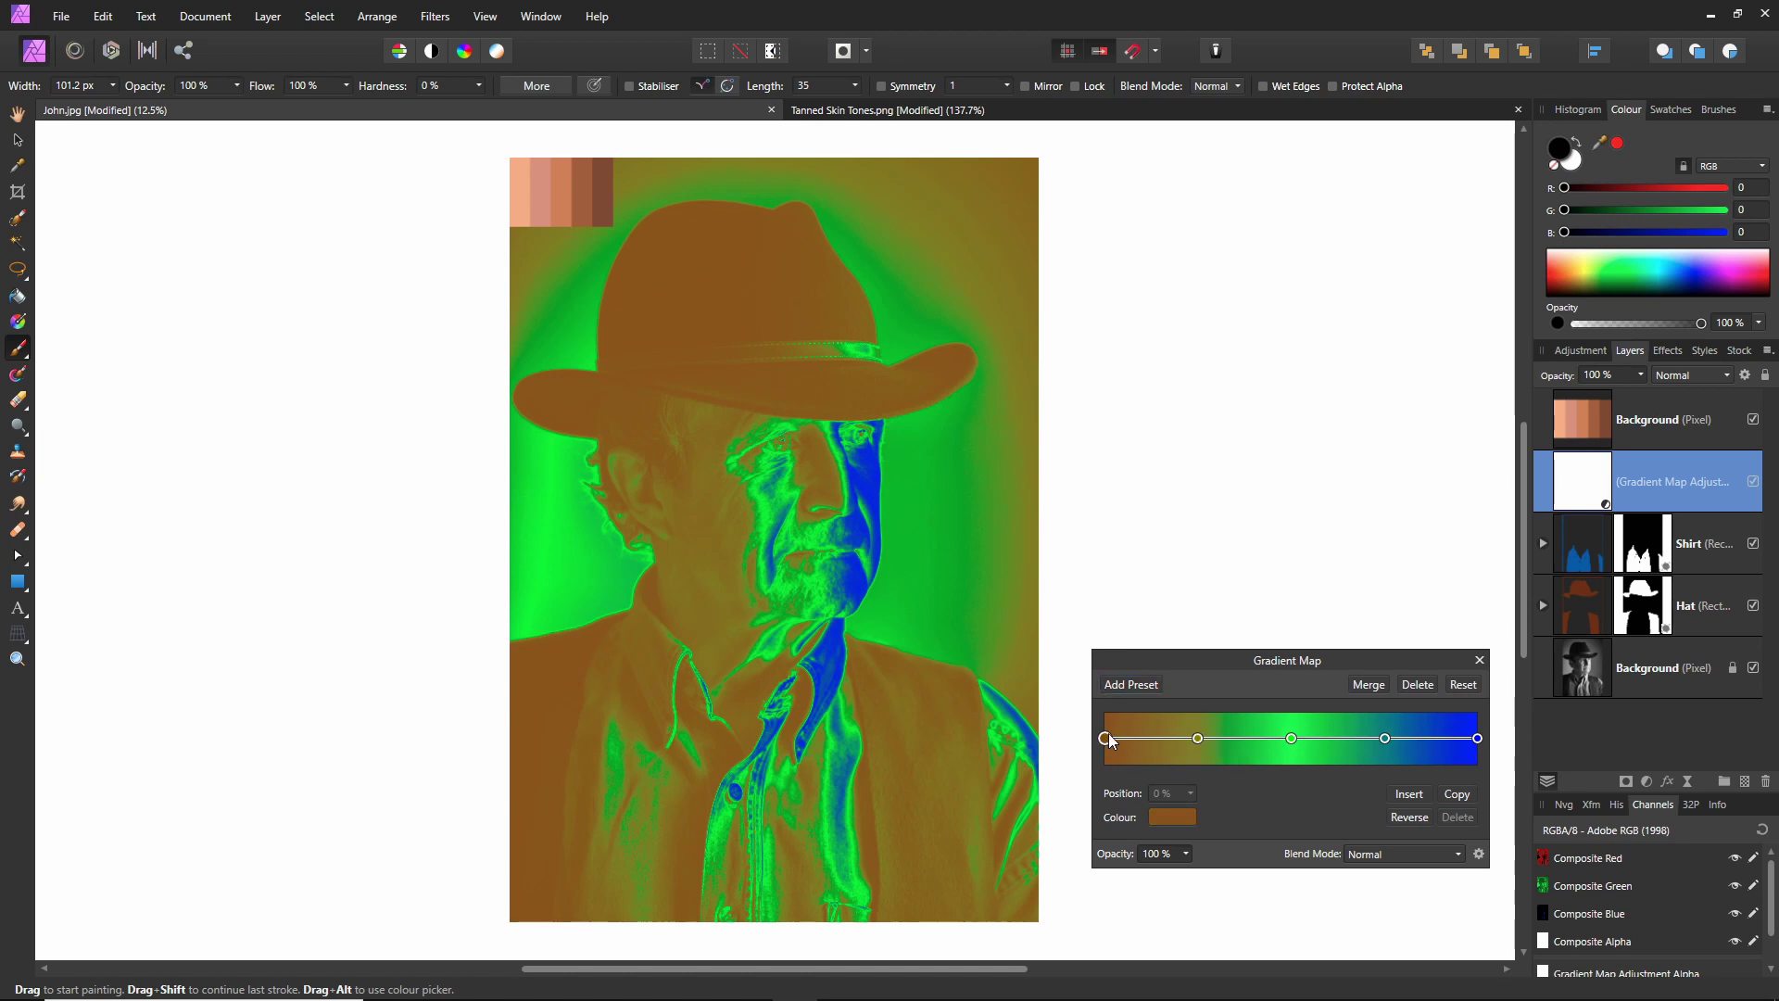
click(1175, 819)
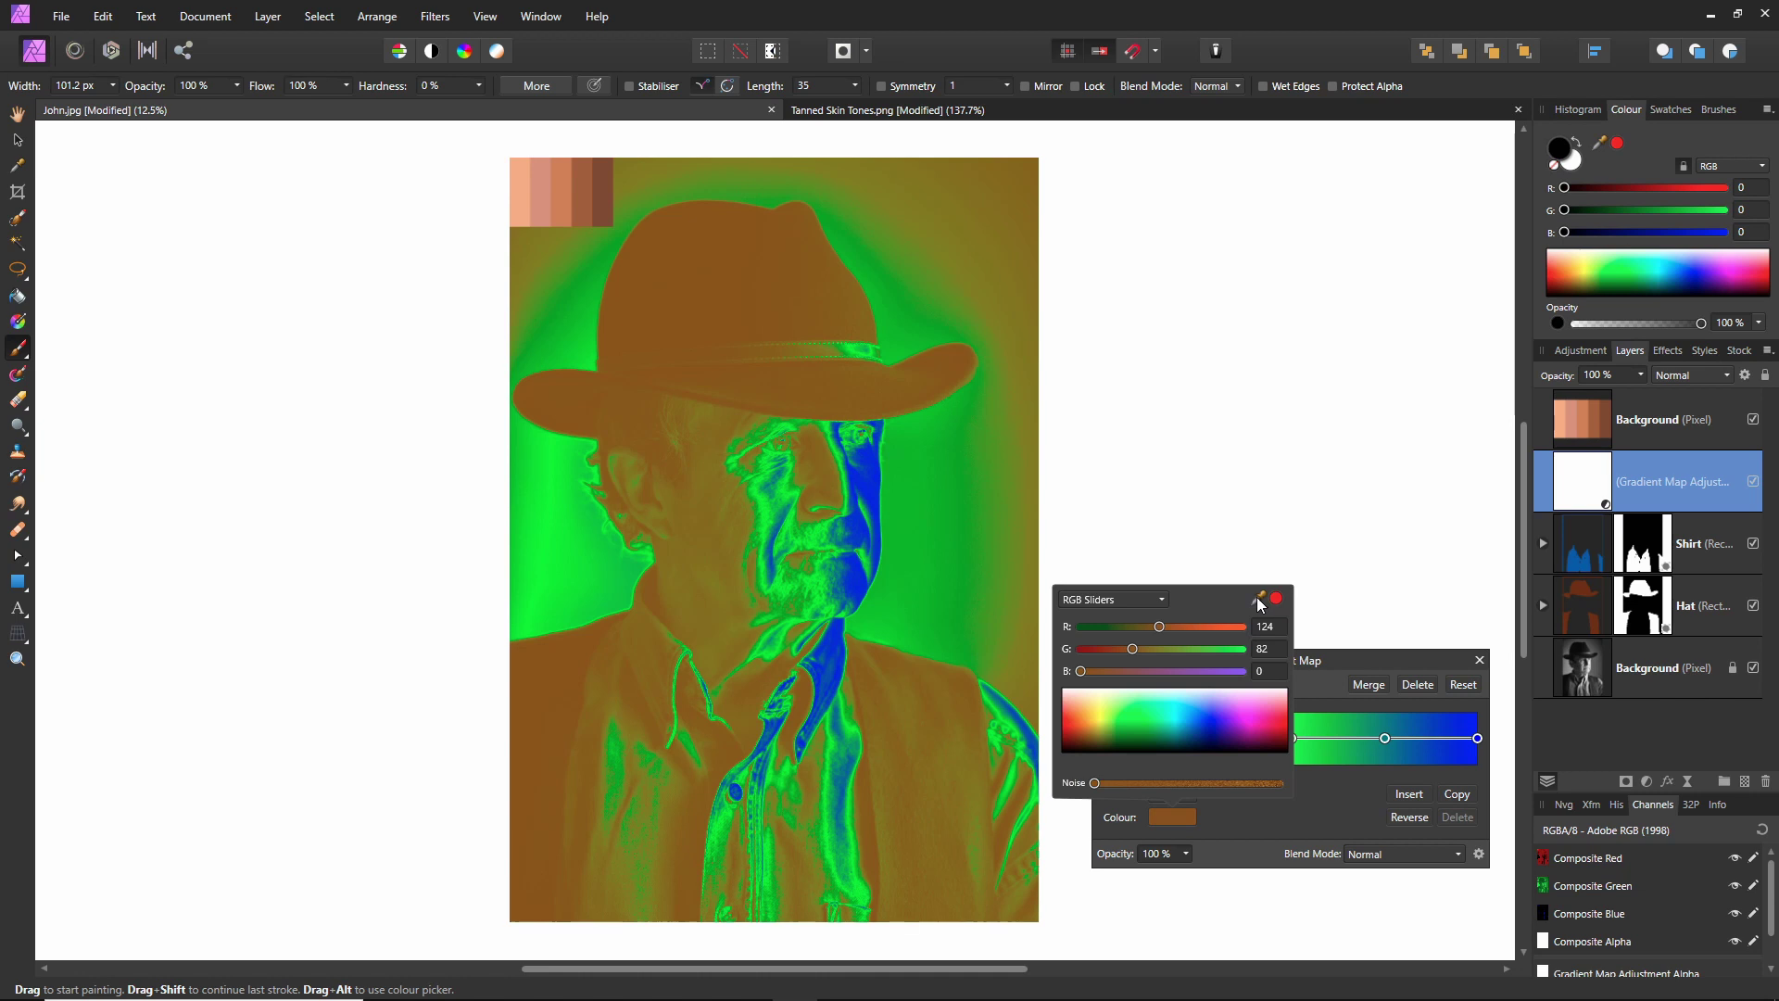
drag(1258, 600, 604, 198)
click(1278, 600)
click(1315, 805)
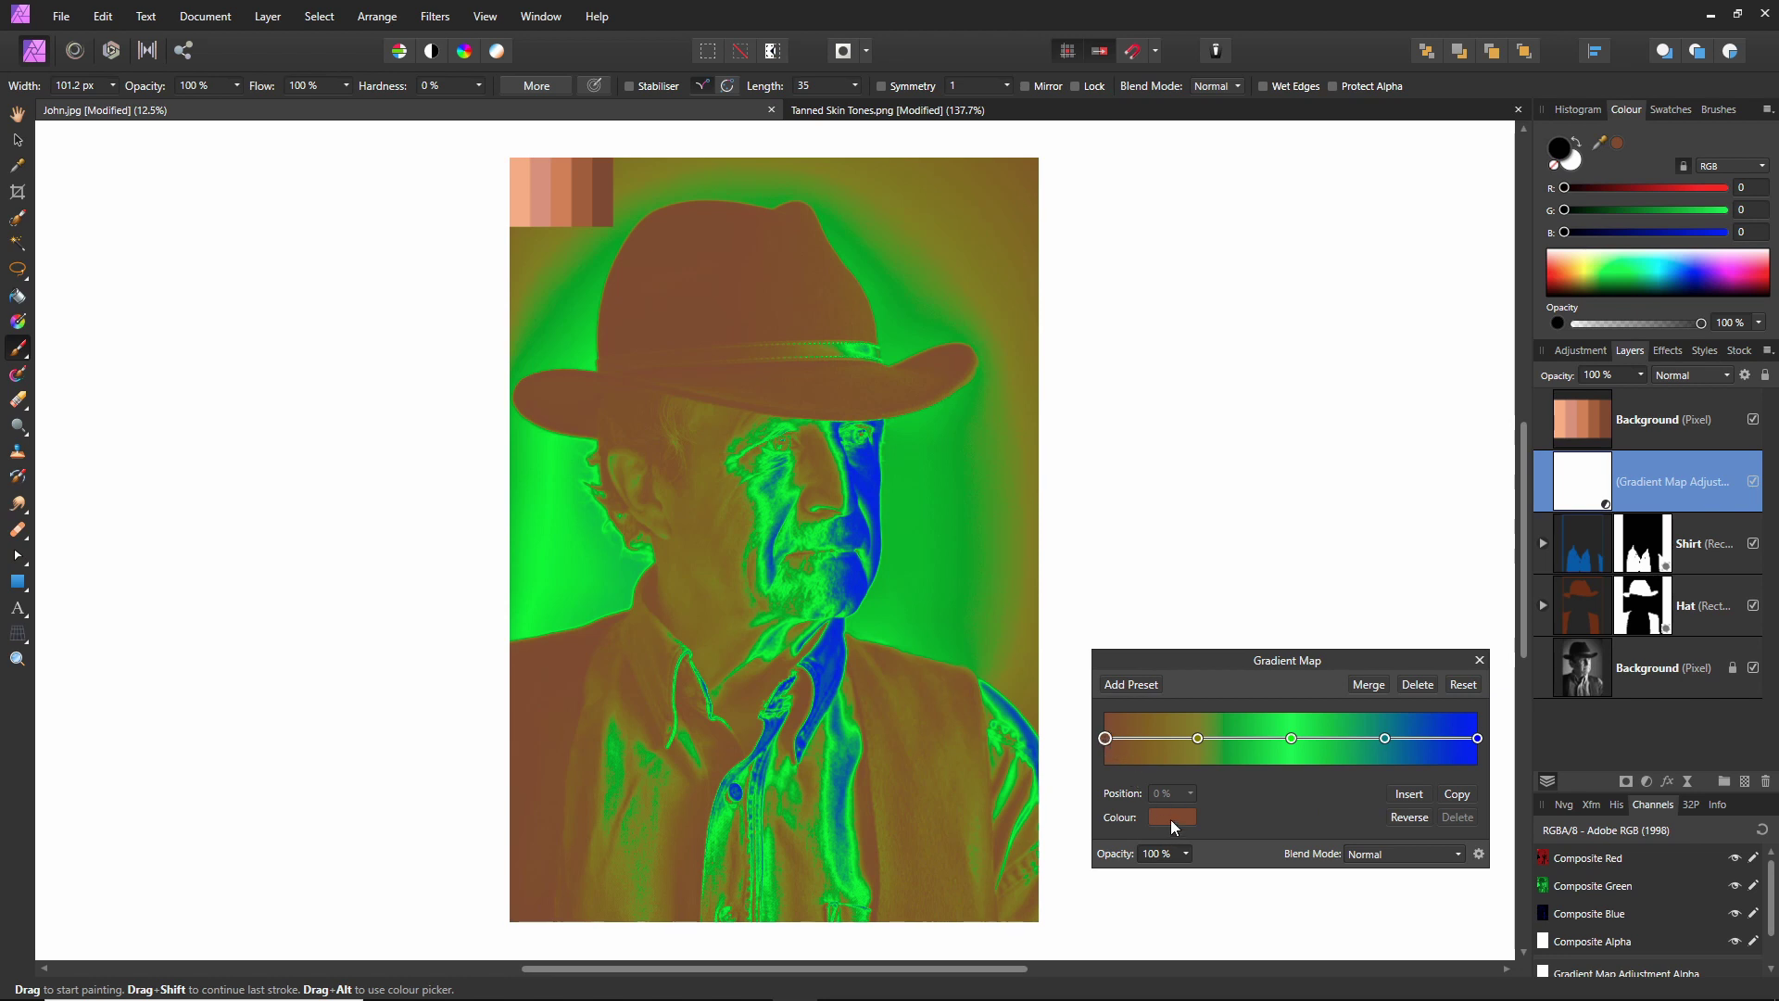
- Set the gradient map's 25% stop to the second-darkest brown sampled from the palette
click(1197, 738)
click(1173, 818)
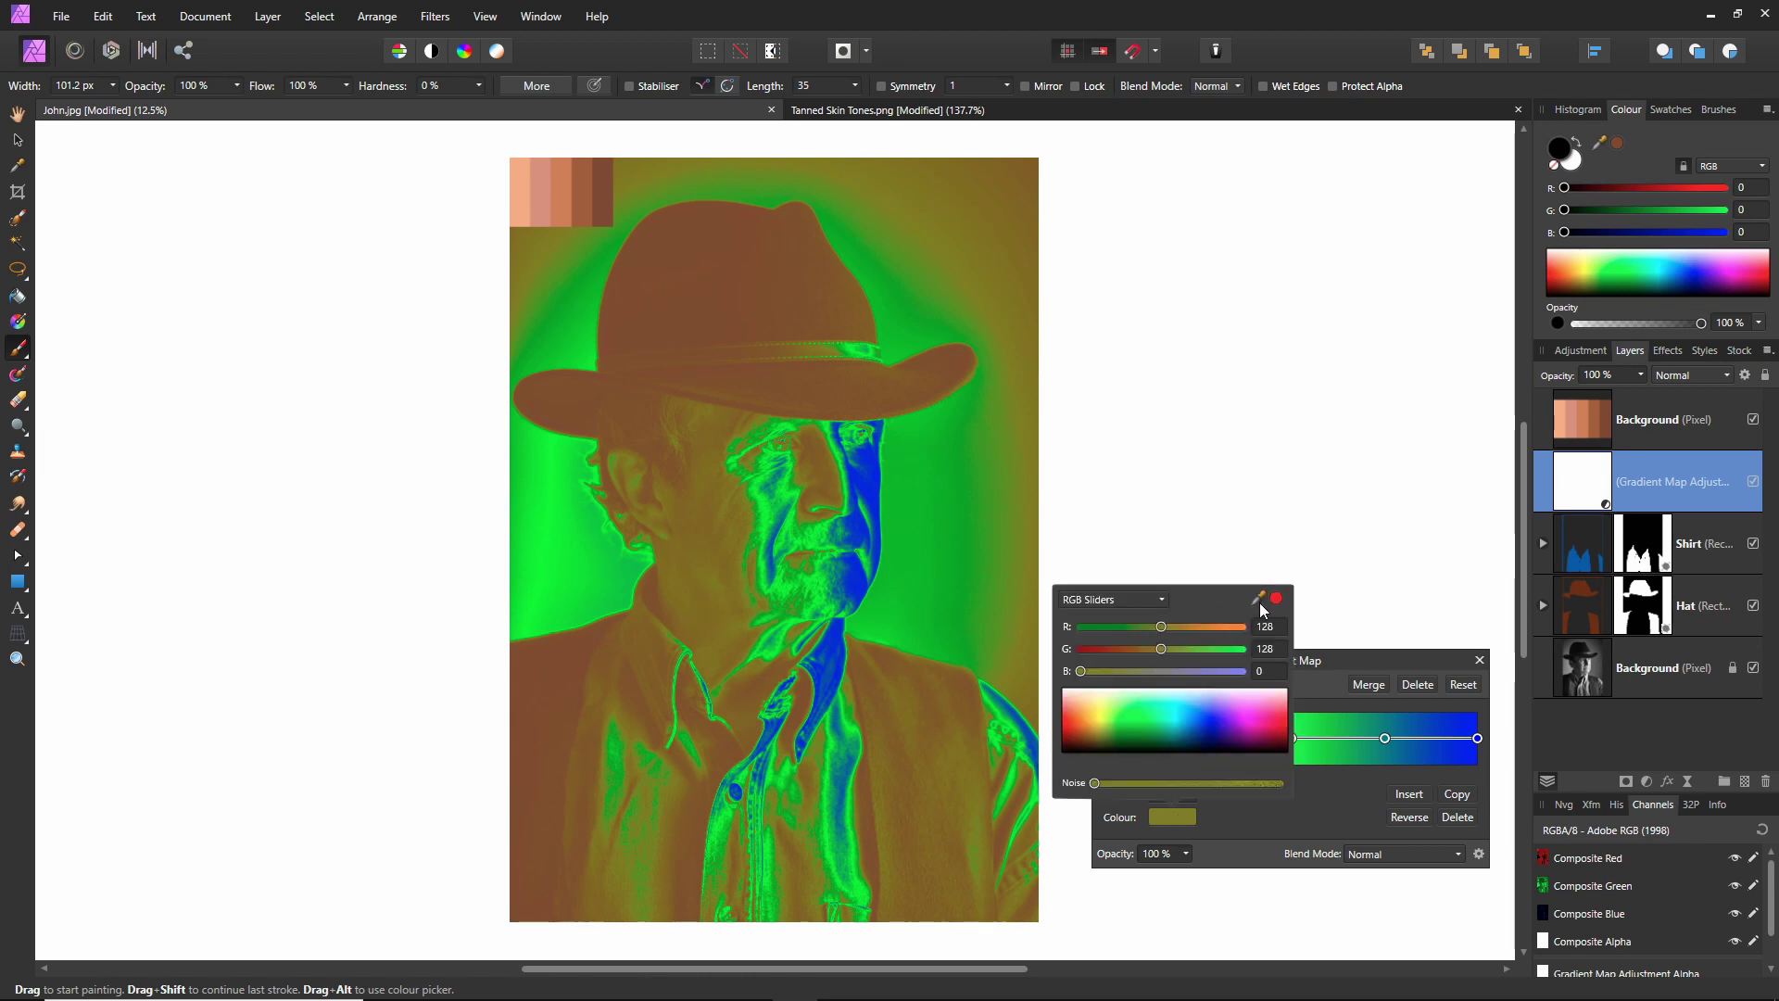
drag(1260, 596, 584, 204)
click(1277, 598)
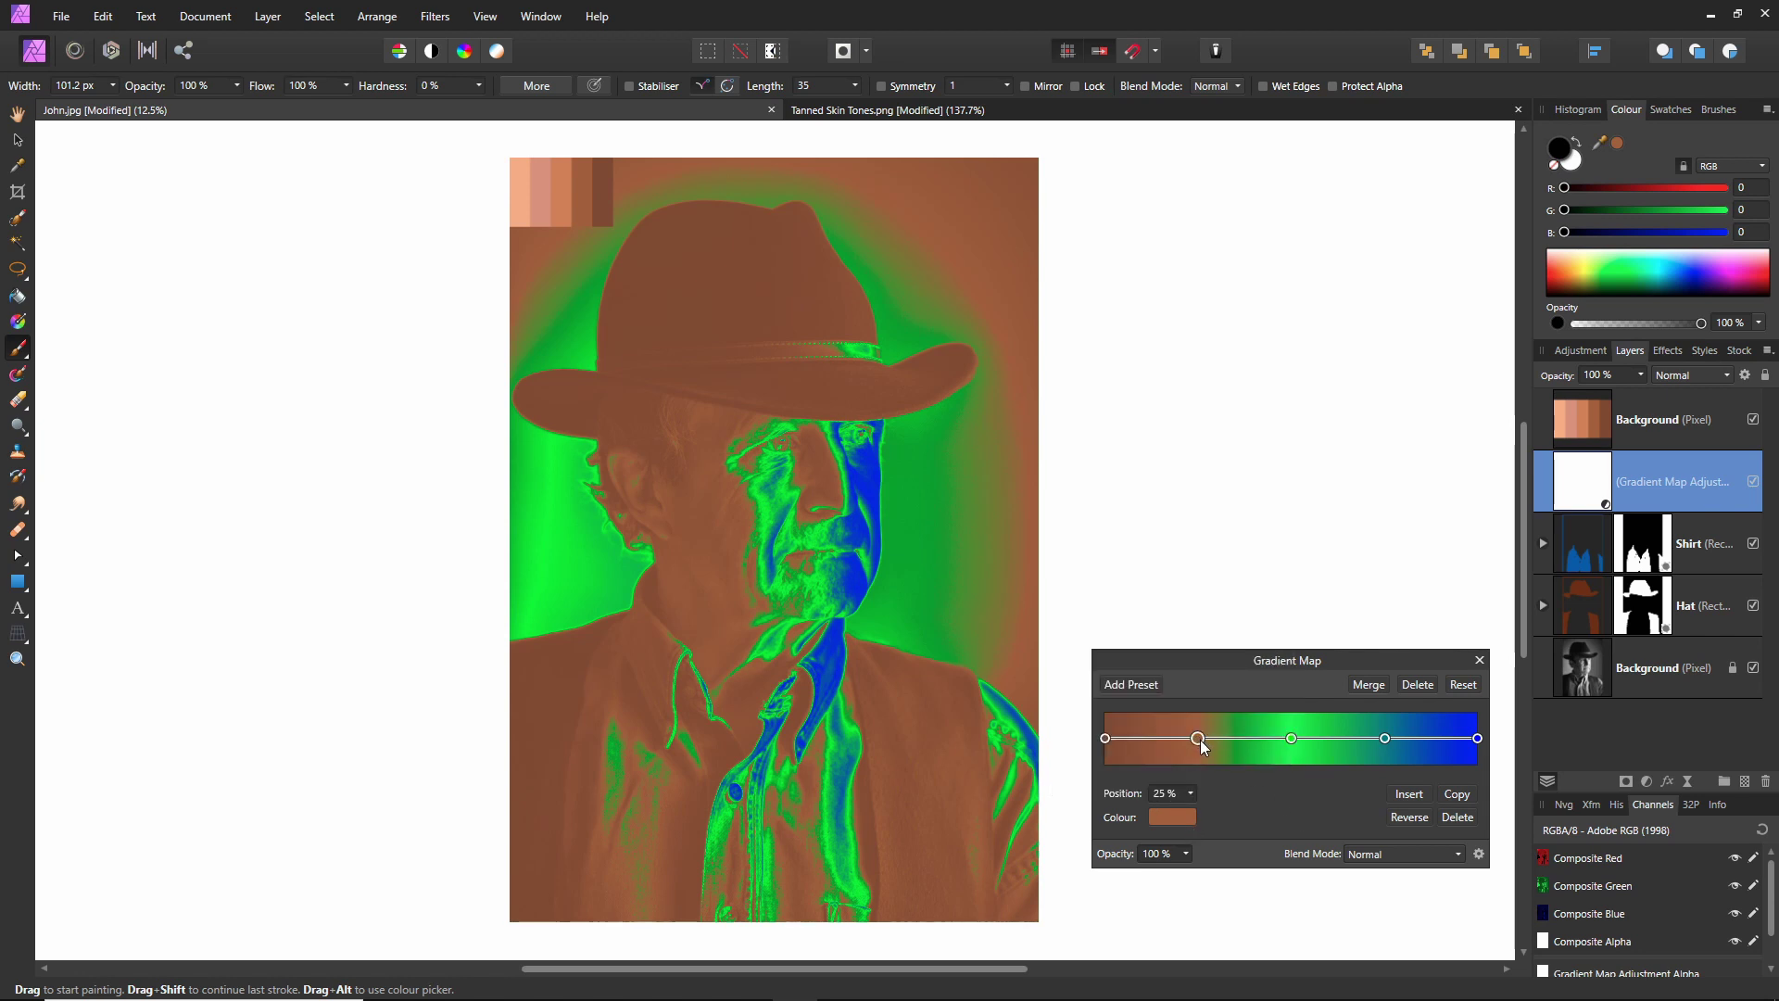
- Set the gradient map's 50% stop to the orange-brown sampled from the palette's middle swatch
click(1292, 737)
click(1186, 821)
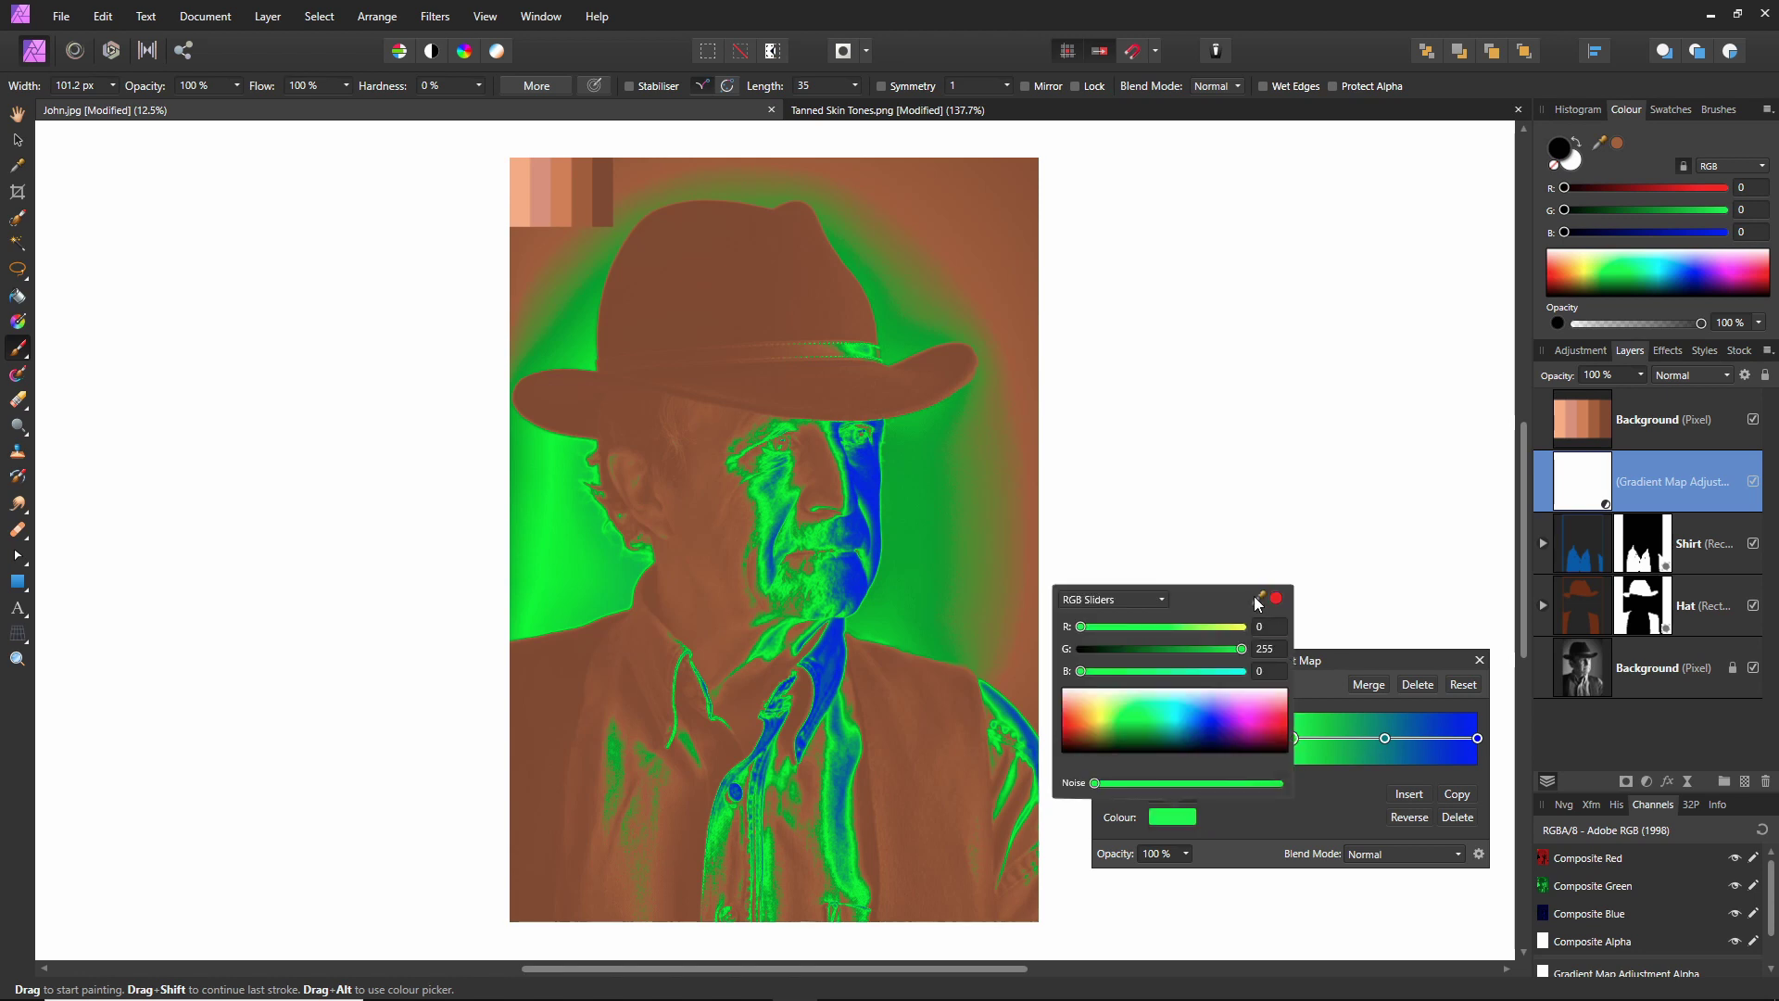
drag(1257, 600, 560, 198)
click(1277, 600)
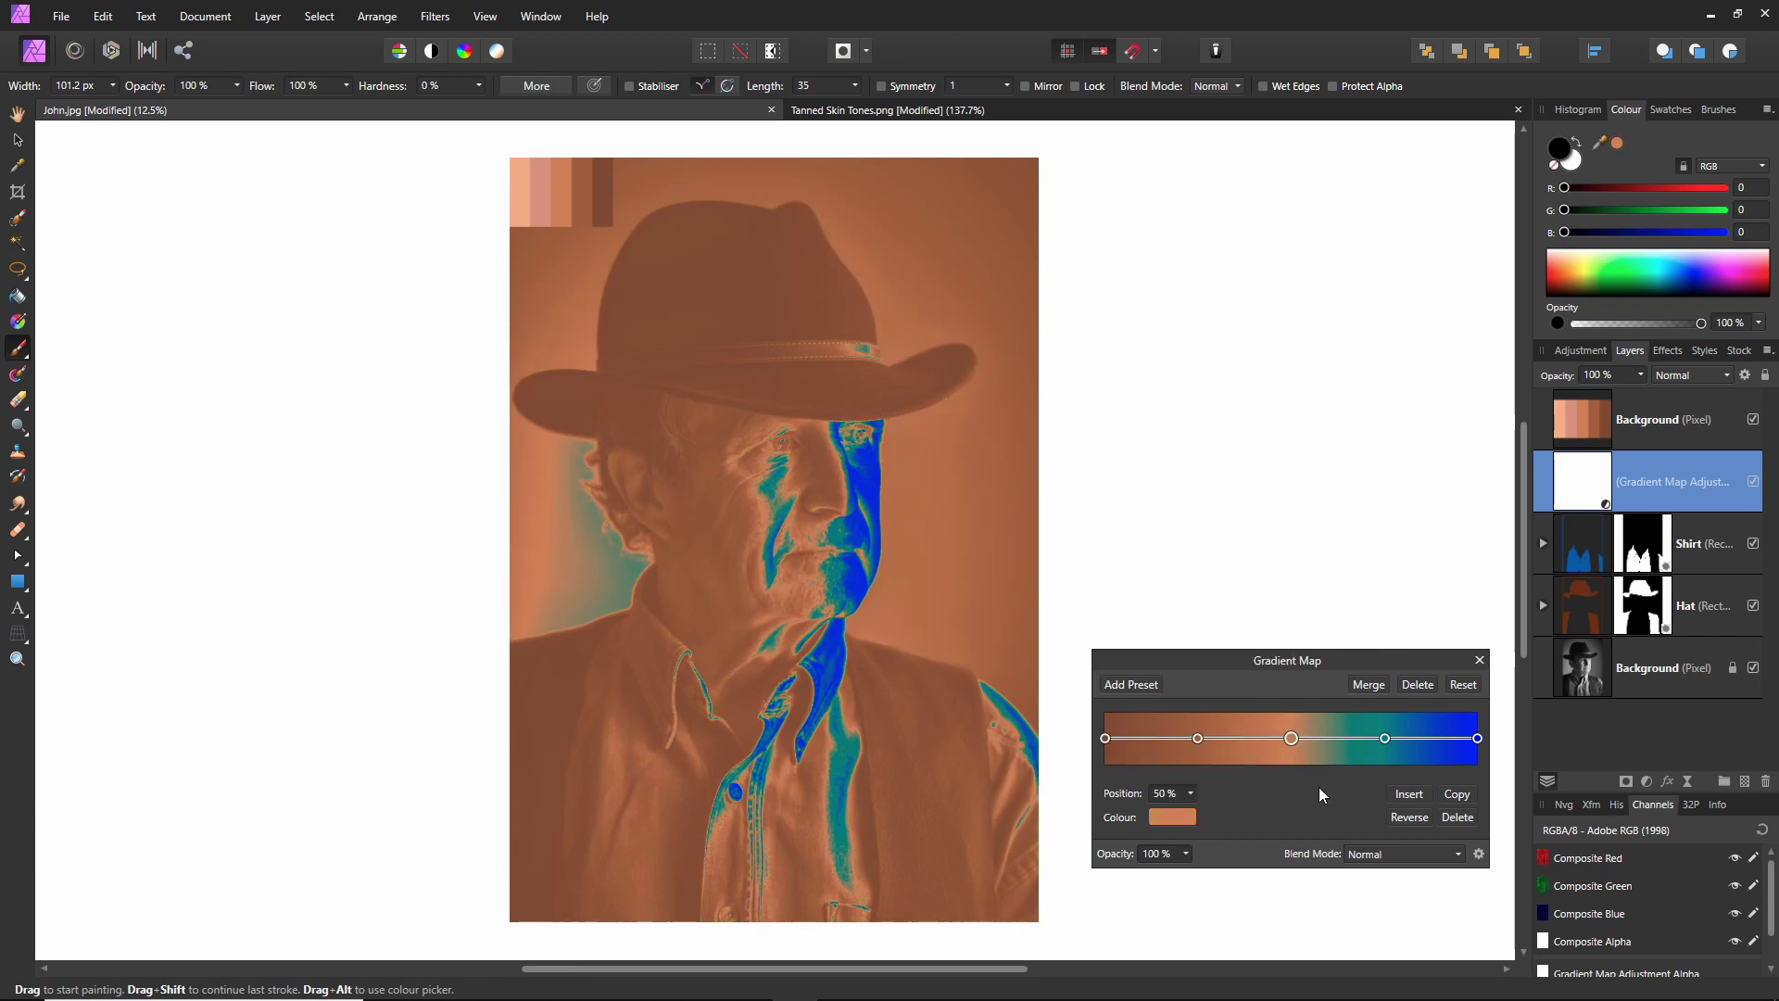
- Set the gradient map's 75% stop to the dusty pink sampled from the palette
click(1385, 737)
click(1184, 820)
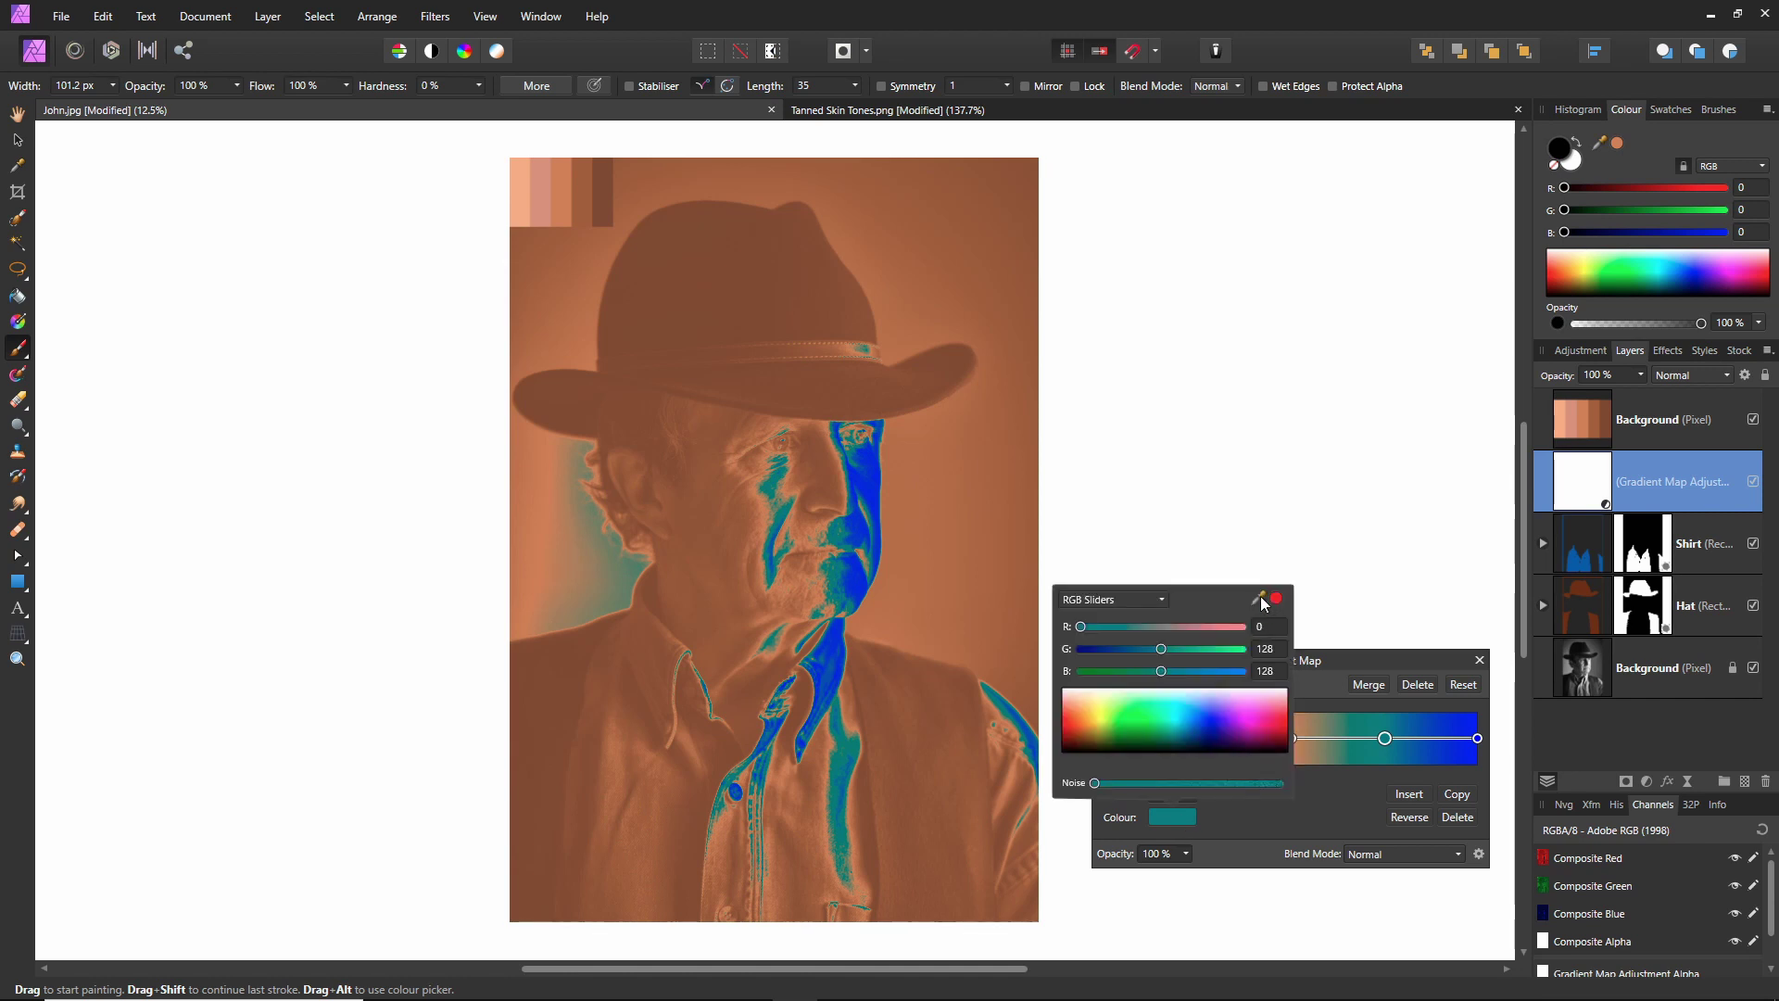
drag(1258, 597, 541, 204)
click(1276, 599)
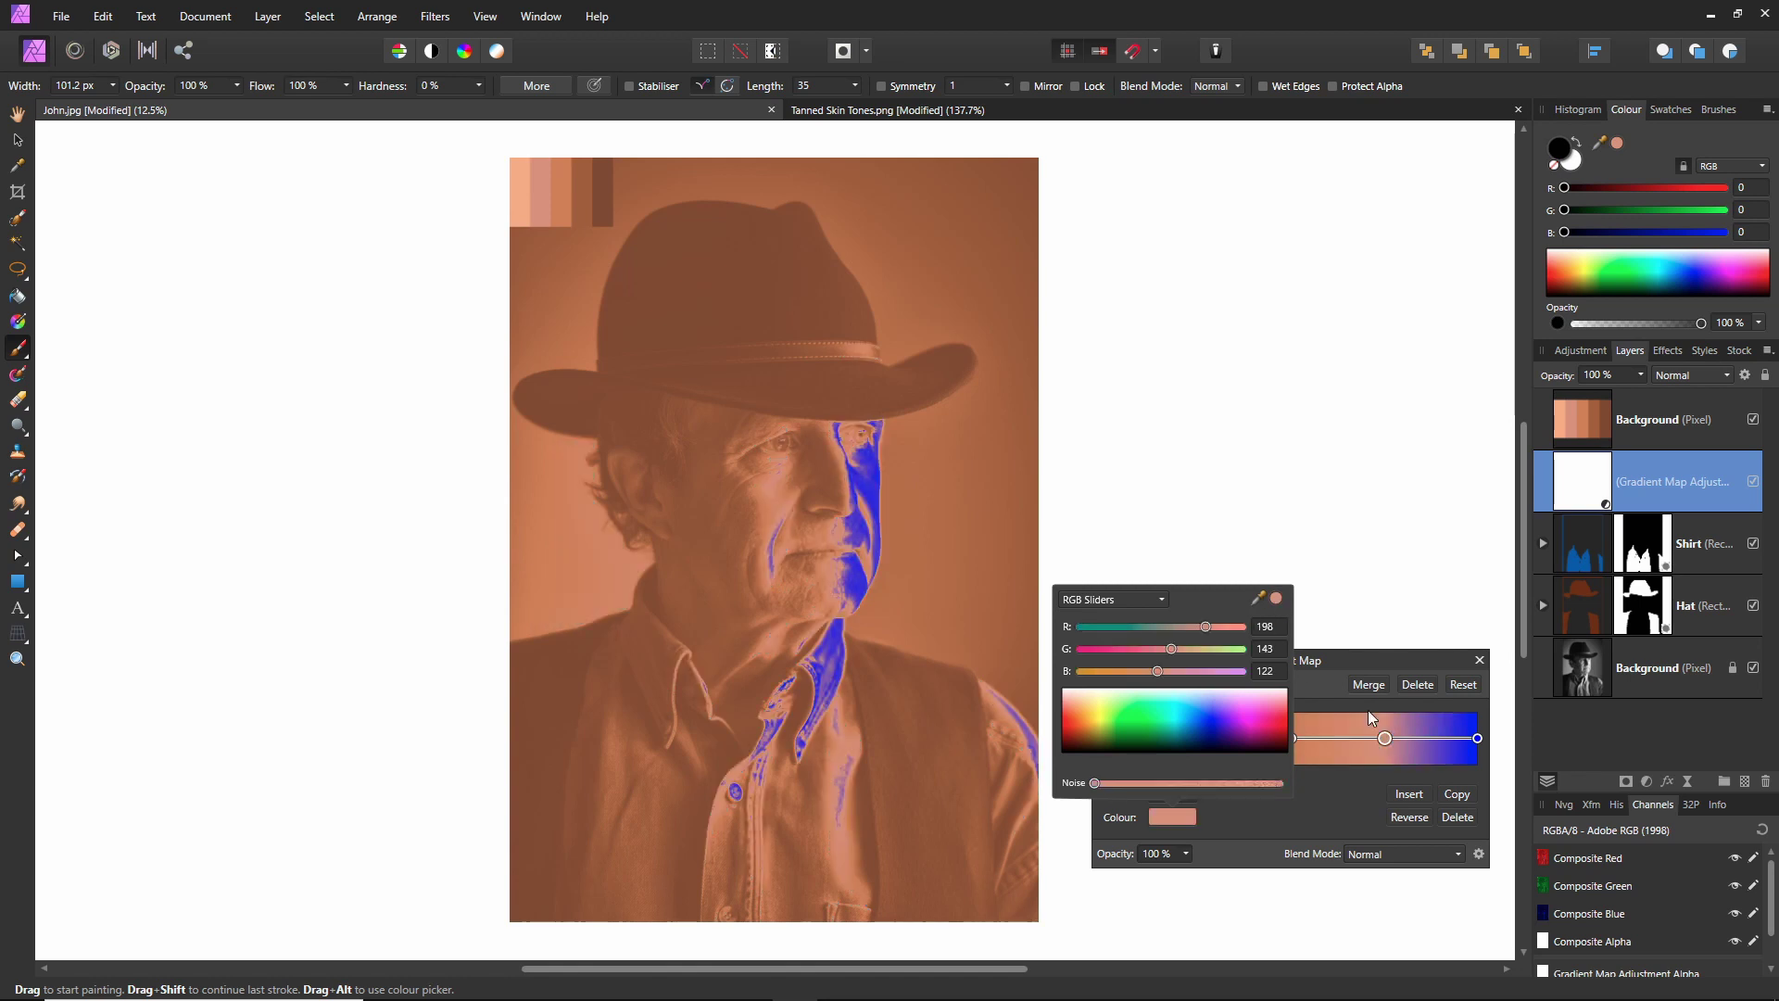
click(1346, 812)
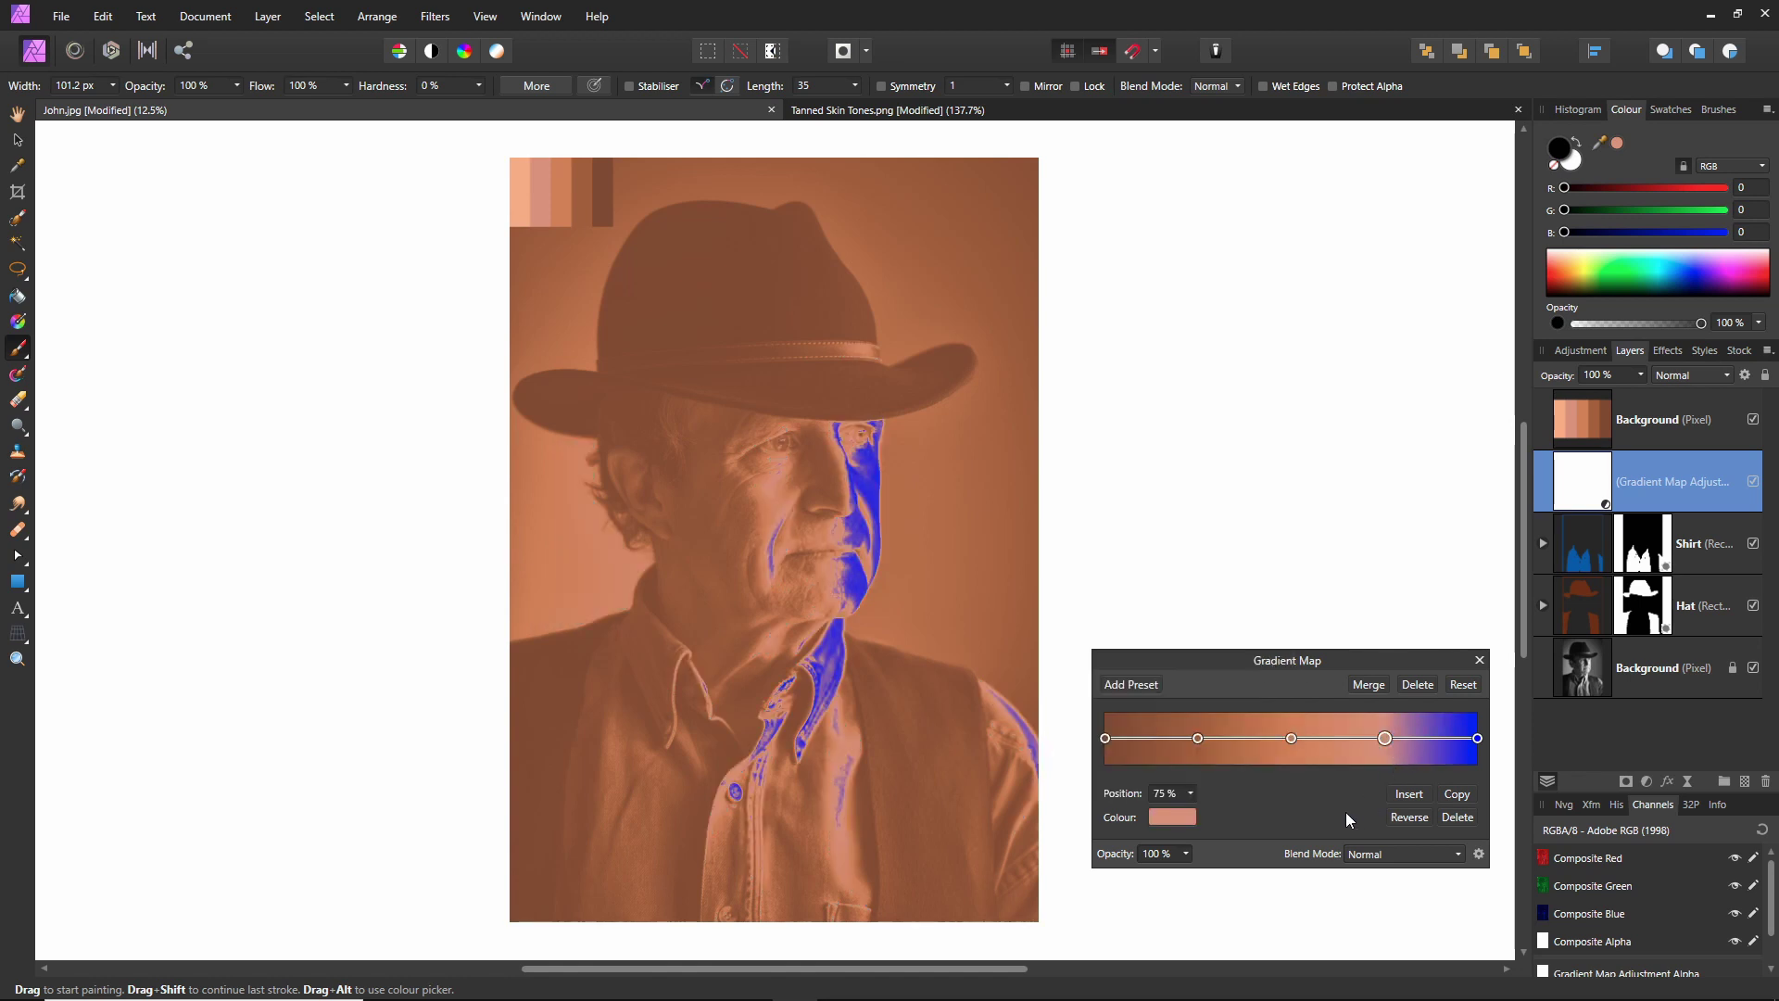
- Set the gradient map's 100% stop to the light peach sampled from the palette
click(1477, 738)
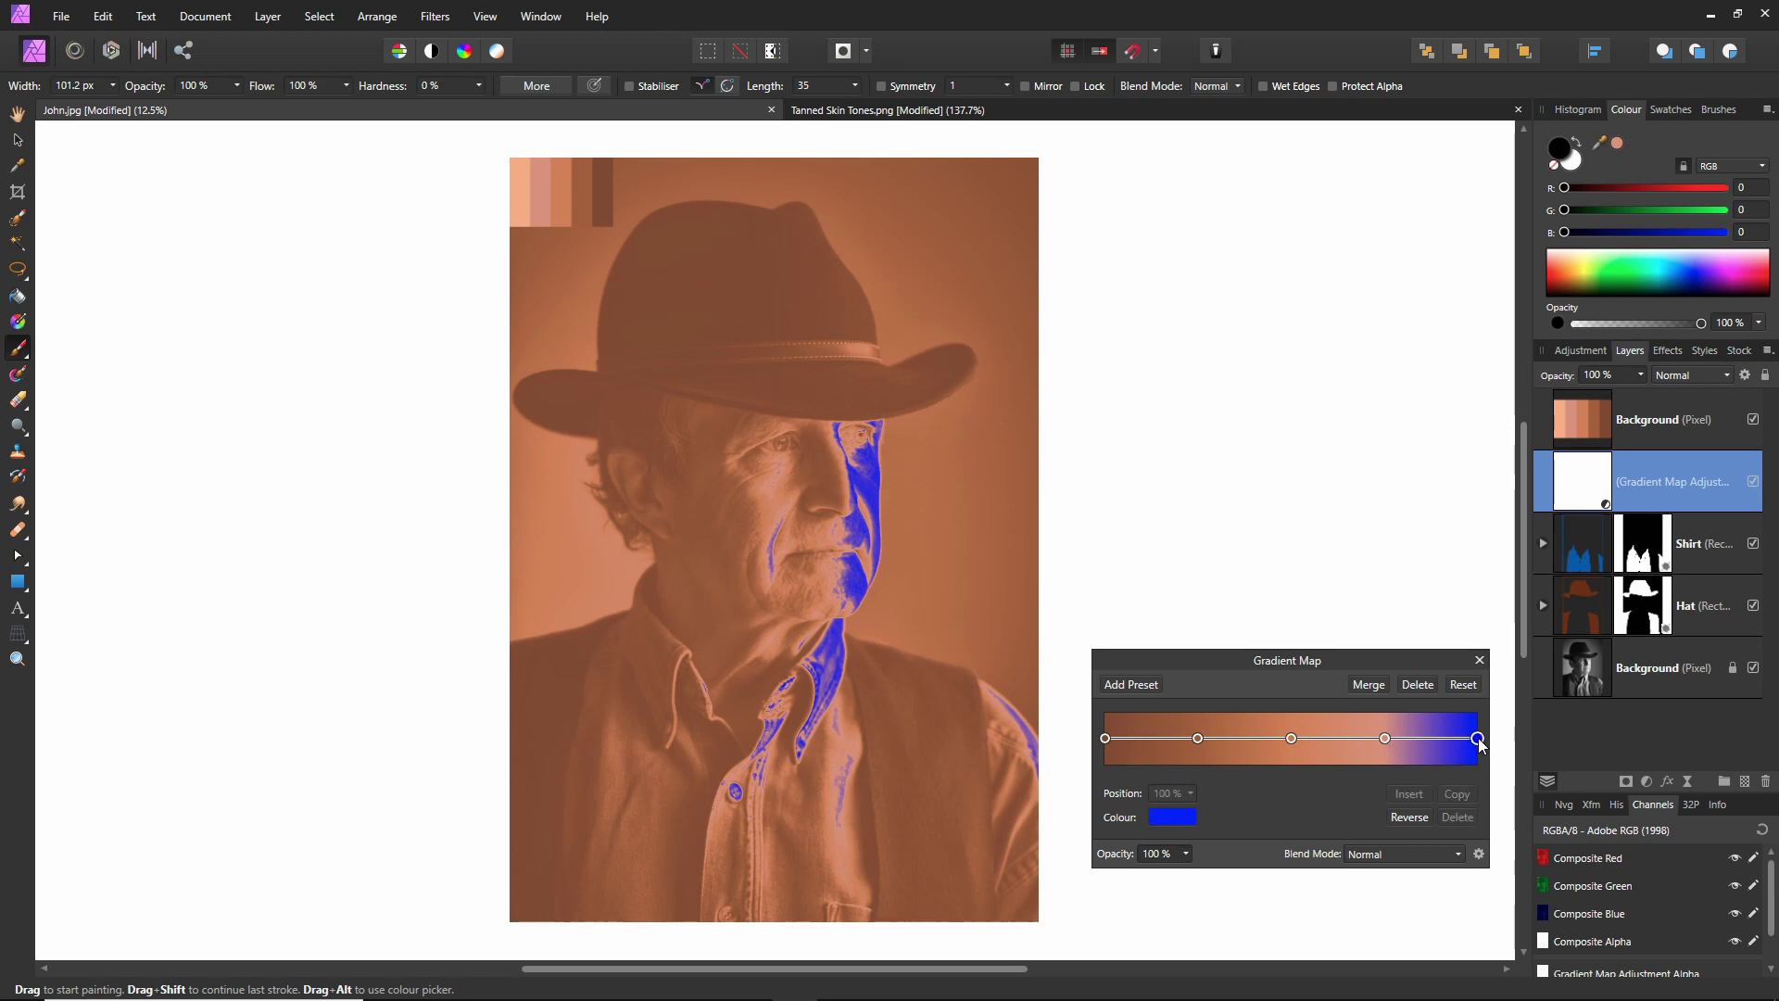
click(1170, 821)
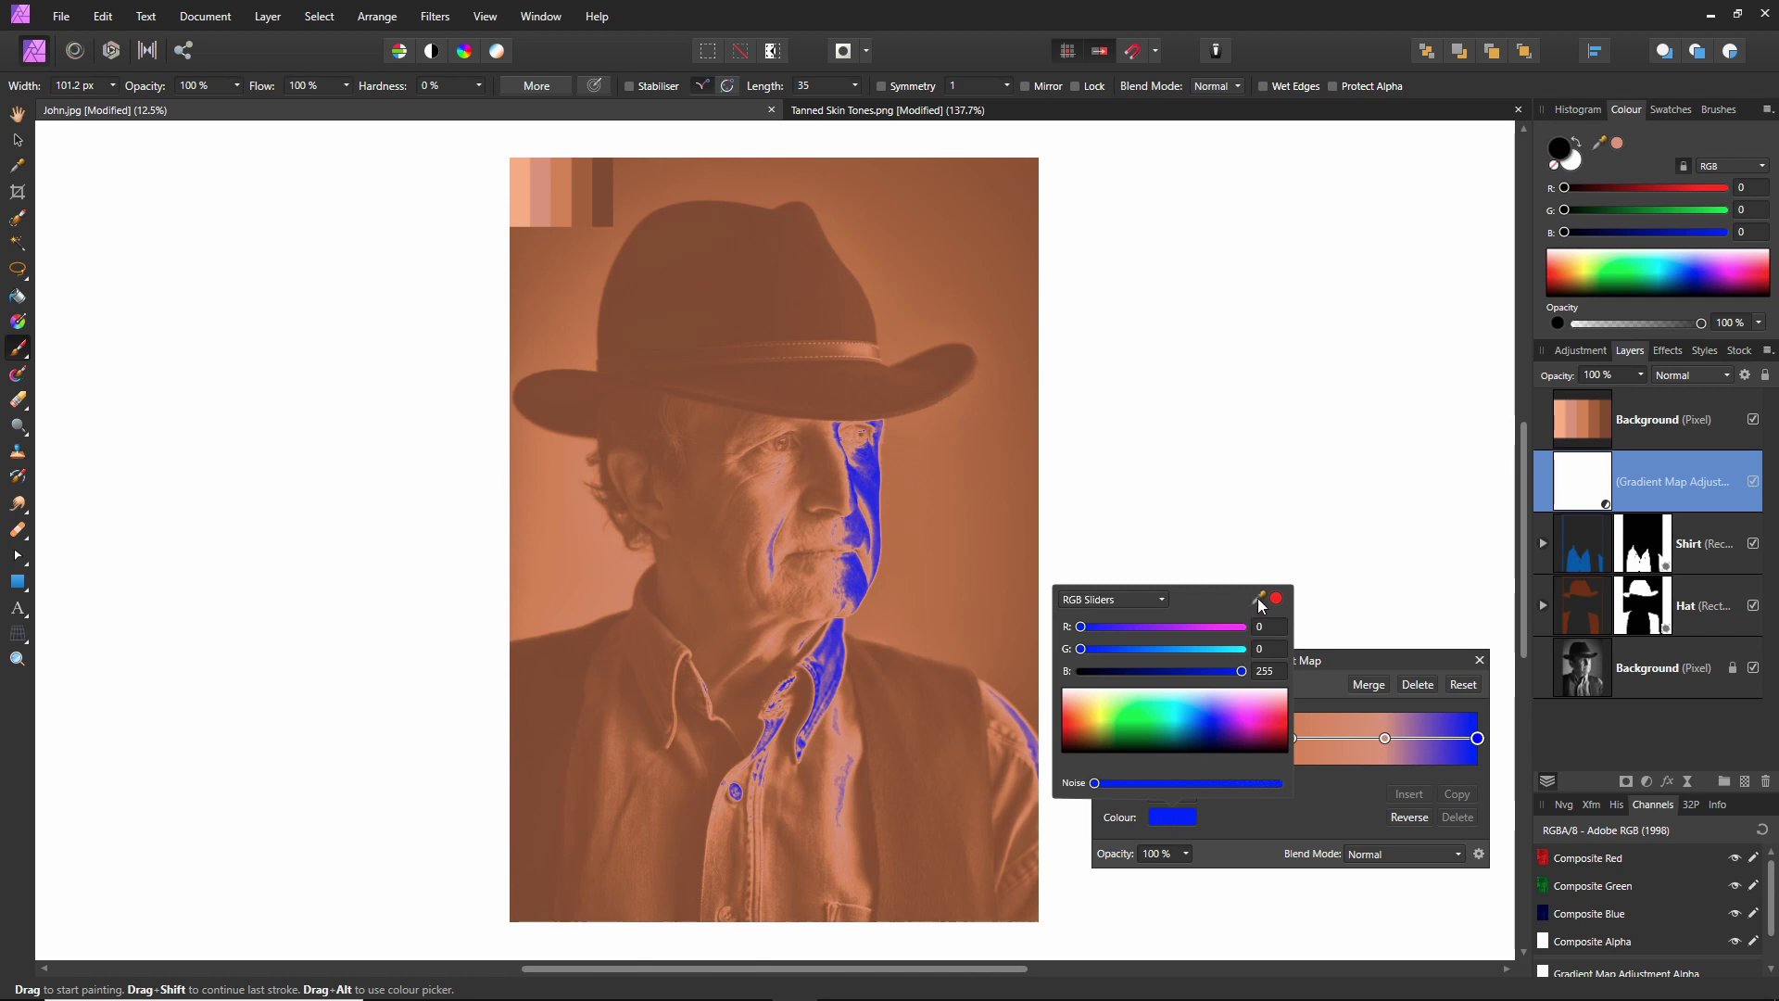
drag(1258, 598, 519, 196)
click(1277, 597)
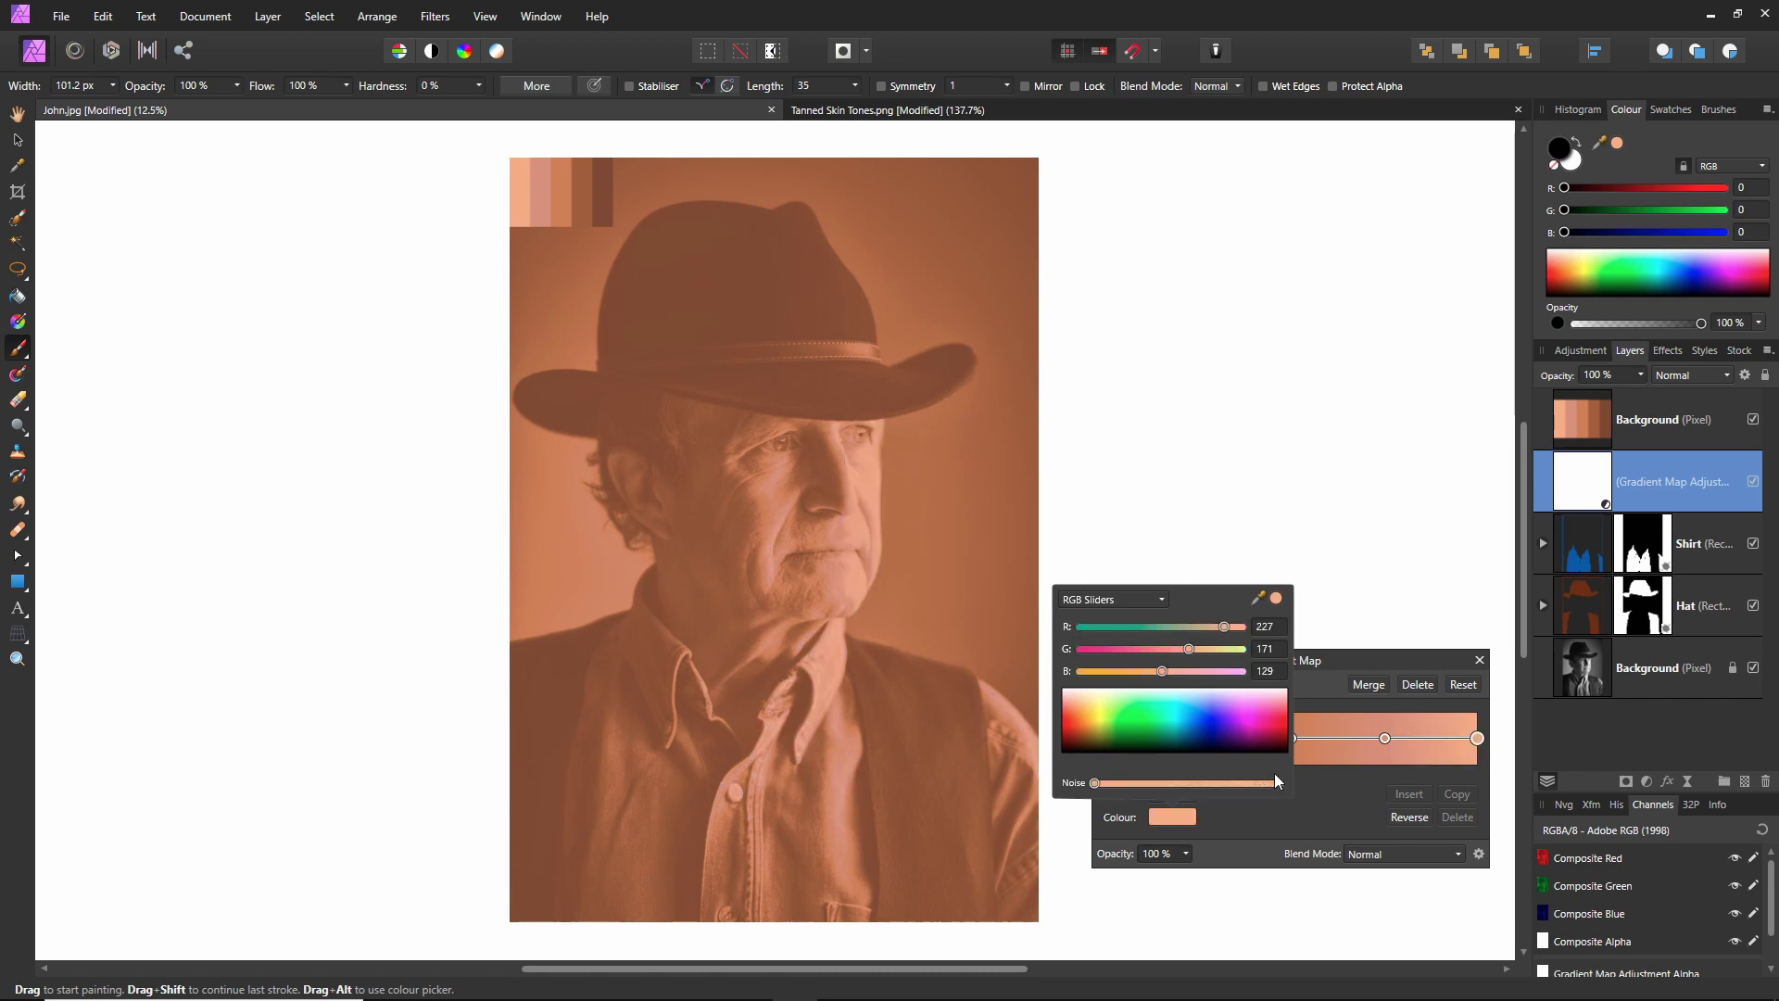
- Set the gradient map's blend mode to Soft Light and delete the skin-tone palette layer
click(1338, 813)
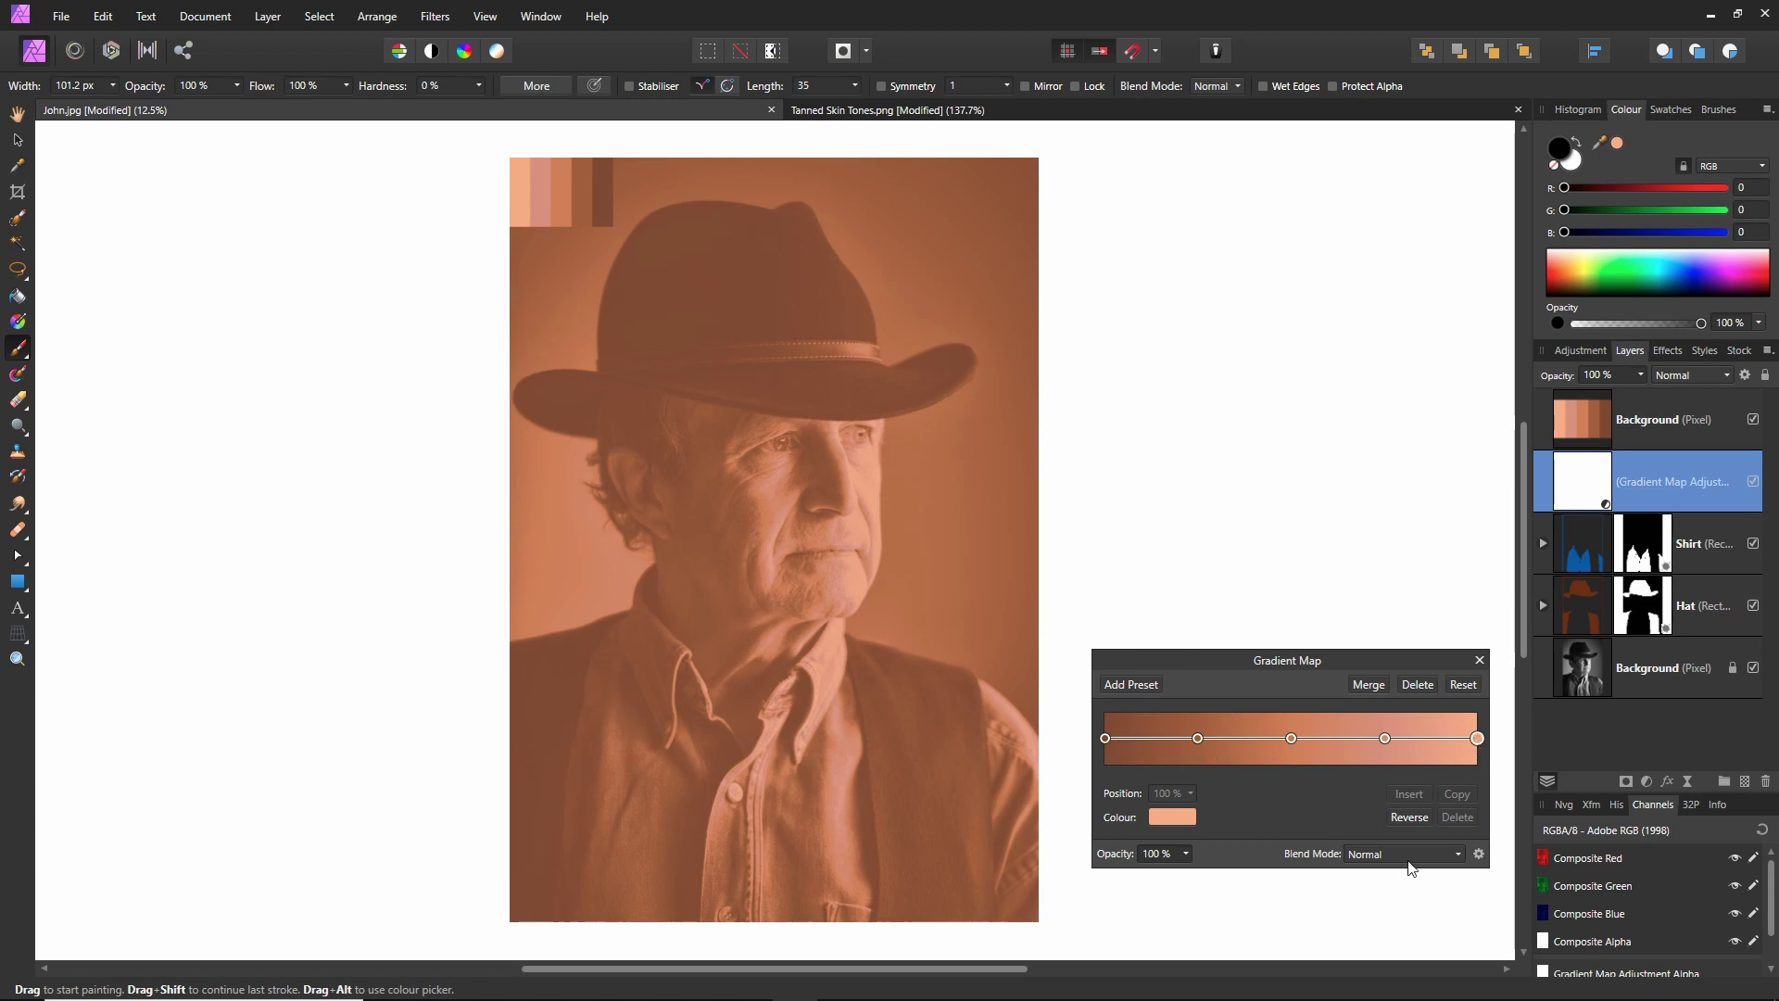
click(1457, 857)
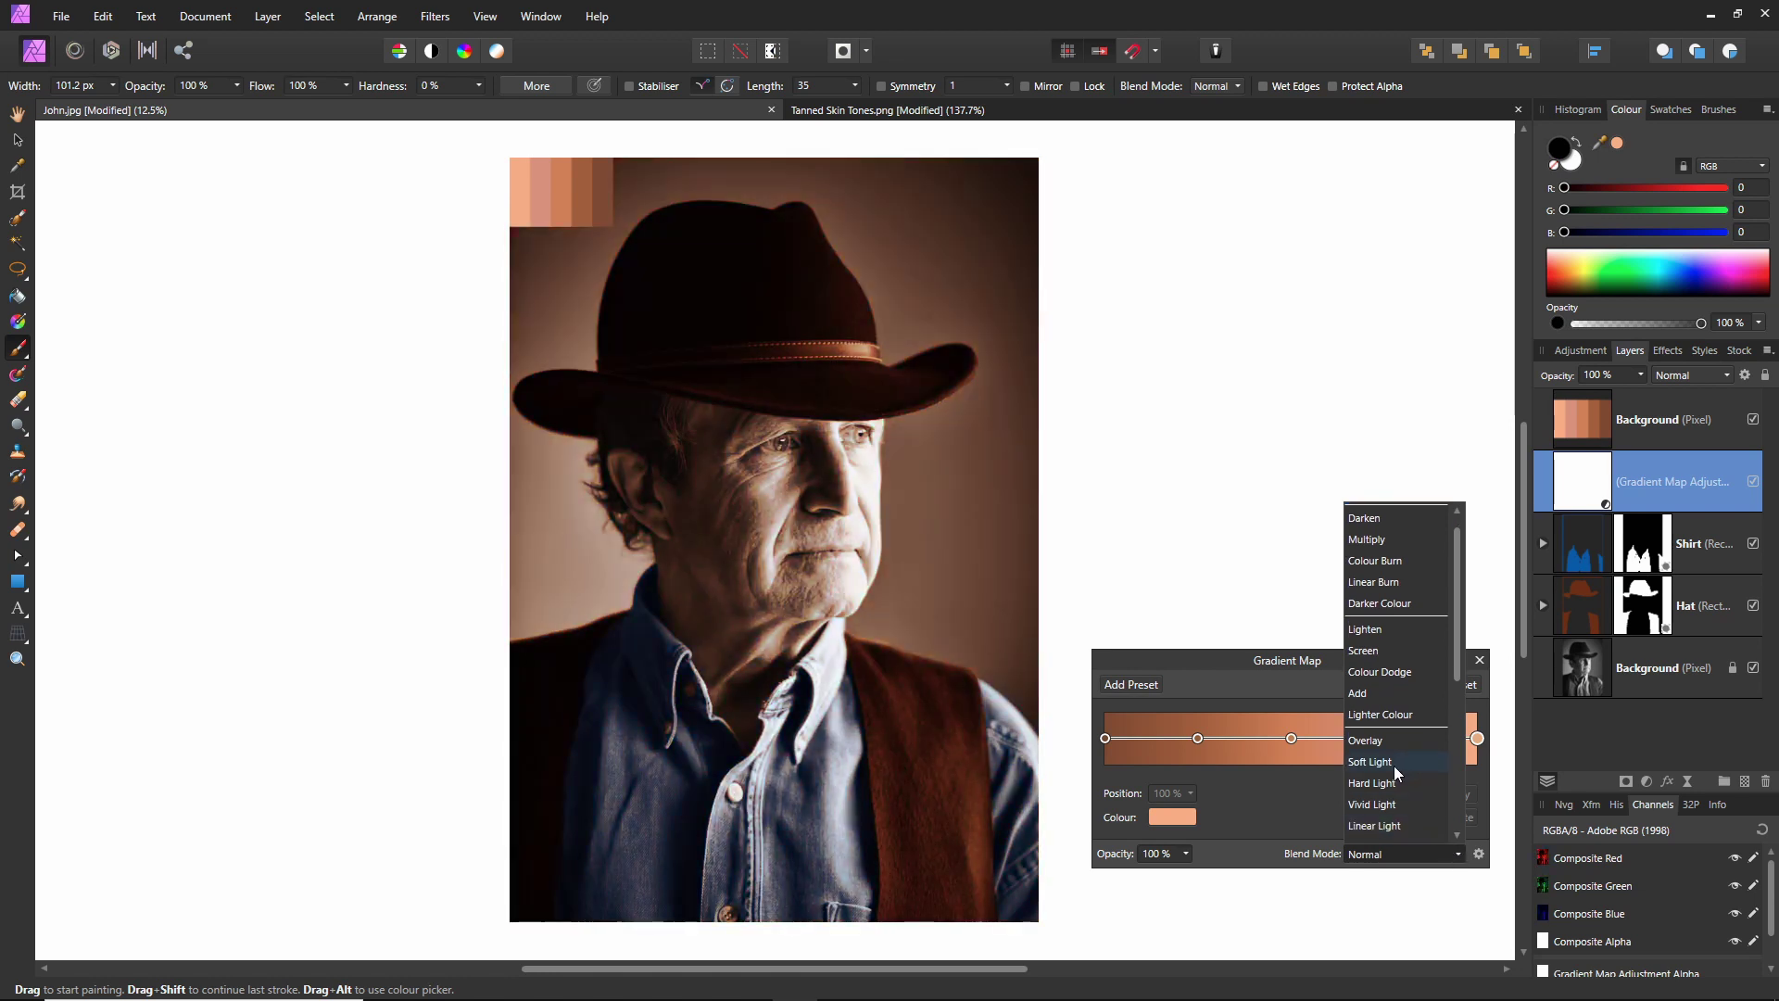
click(1395, 773)
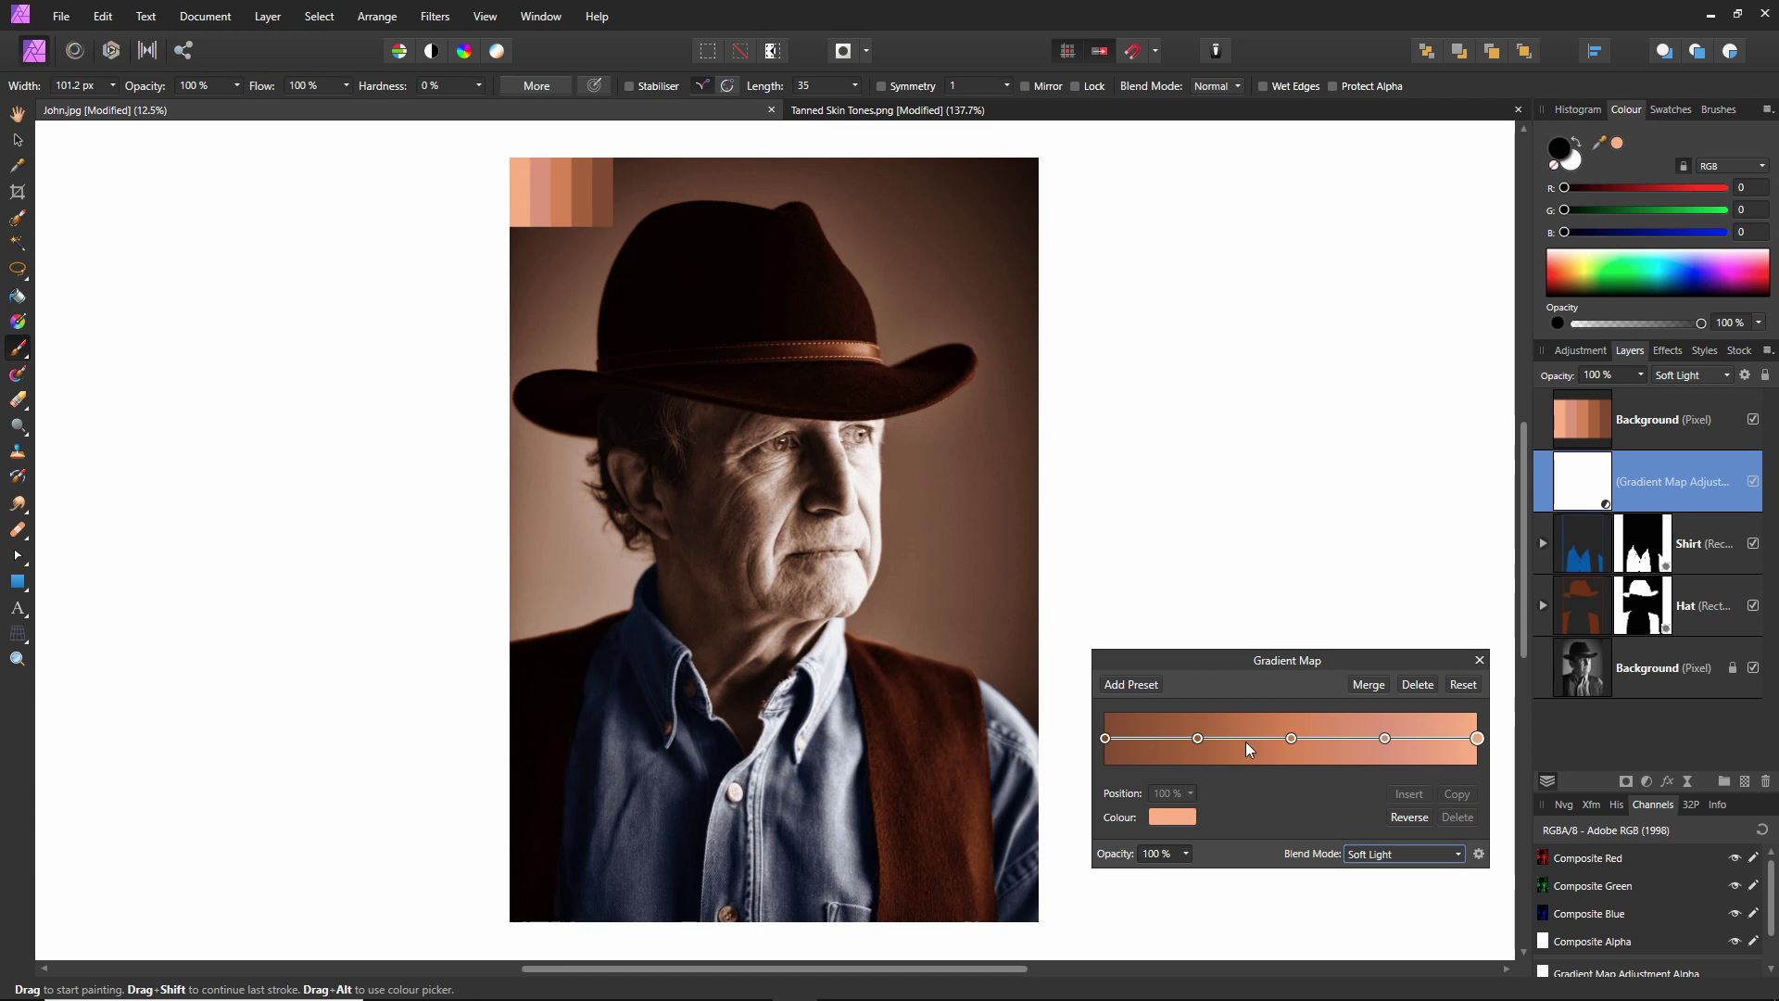
click(1478, 661)
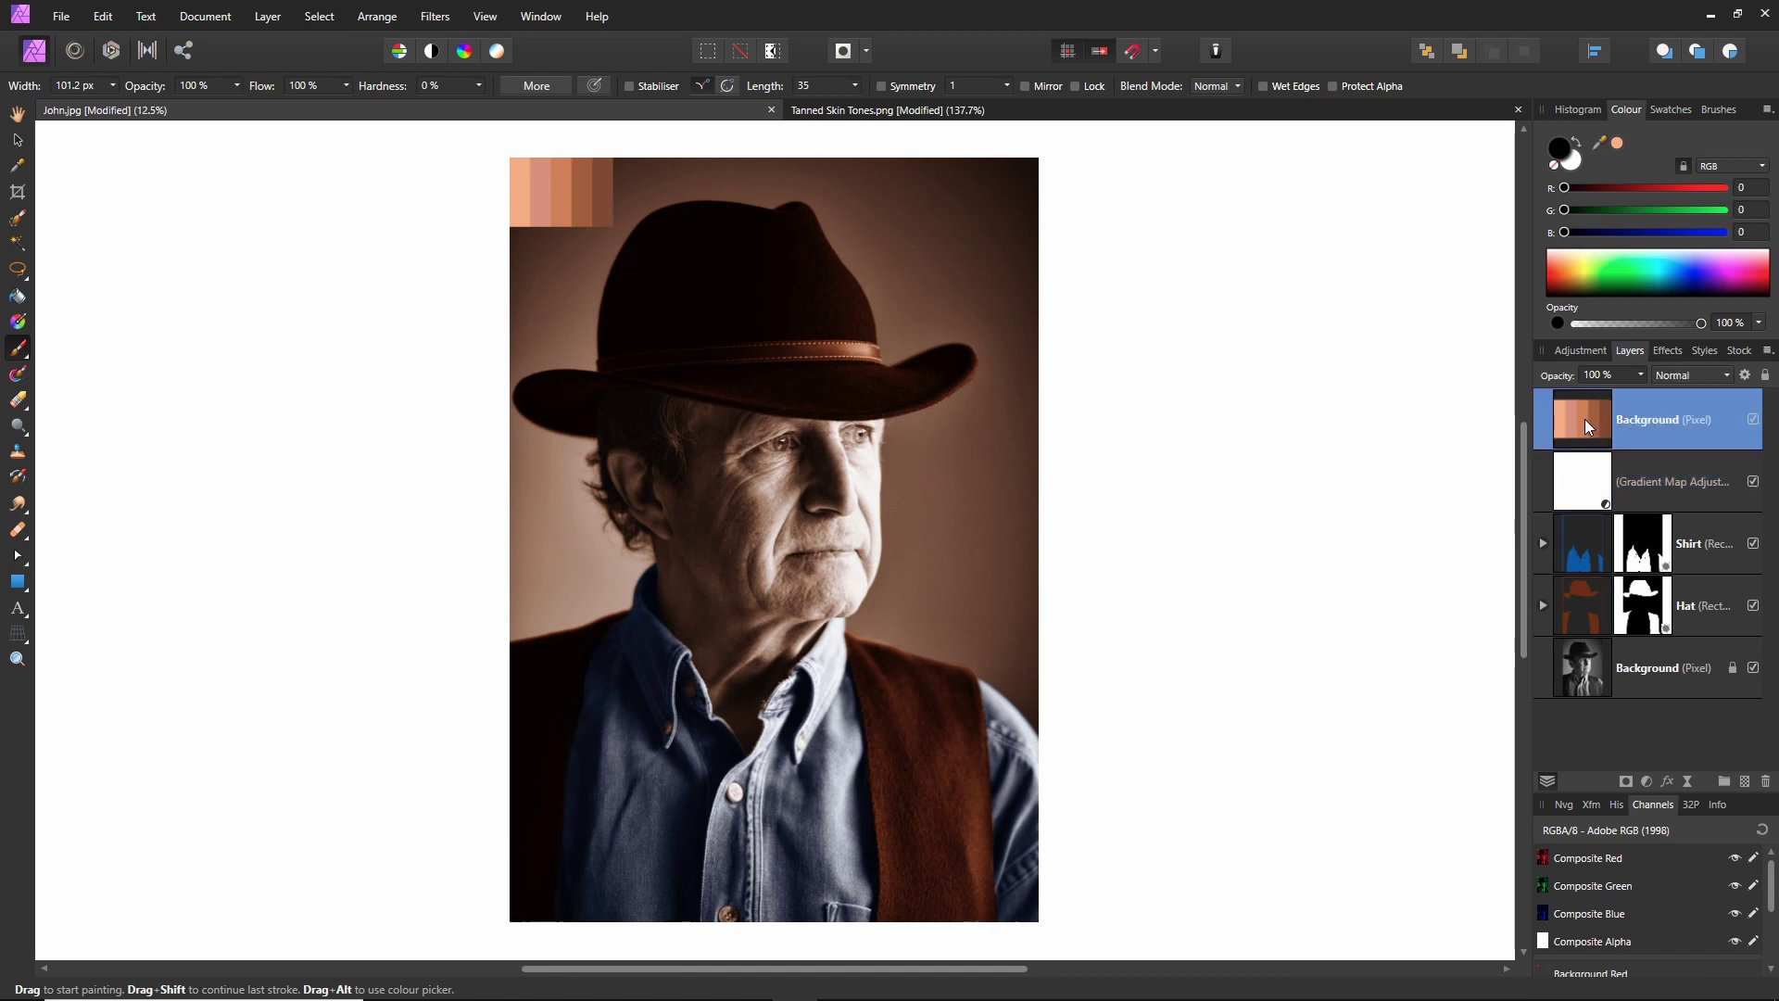
key(Delete)
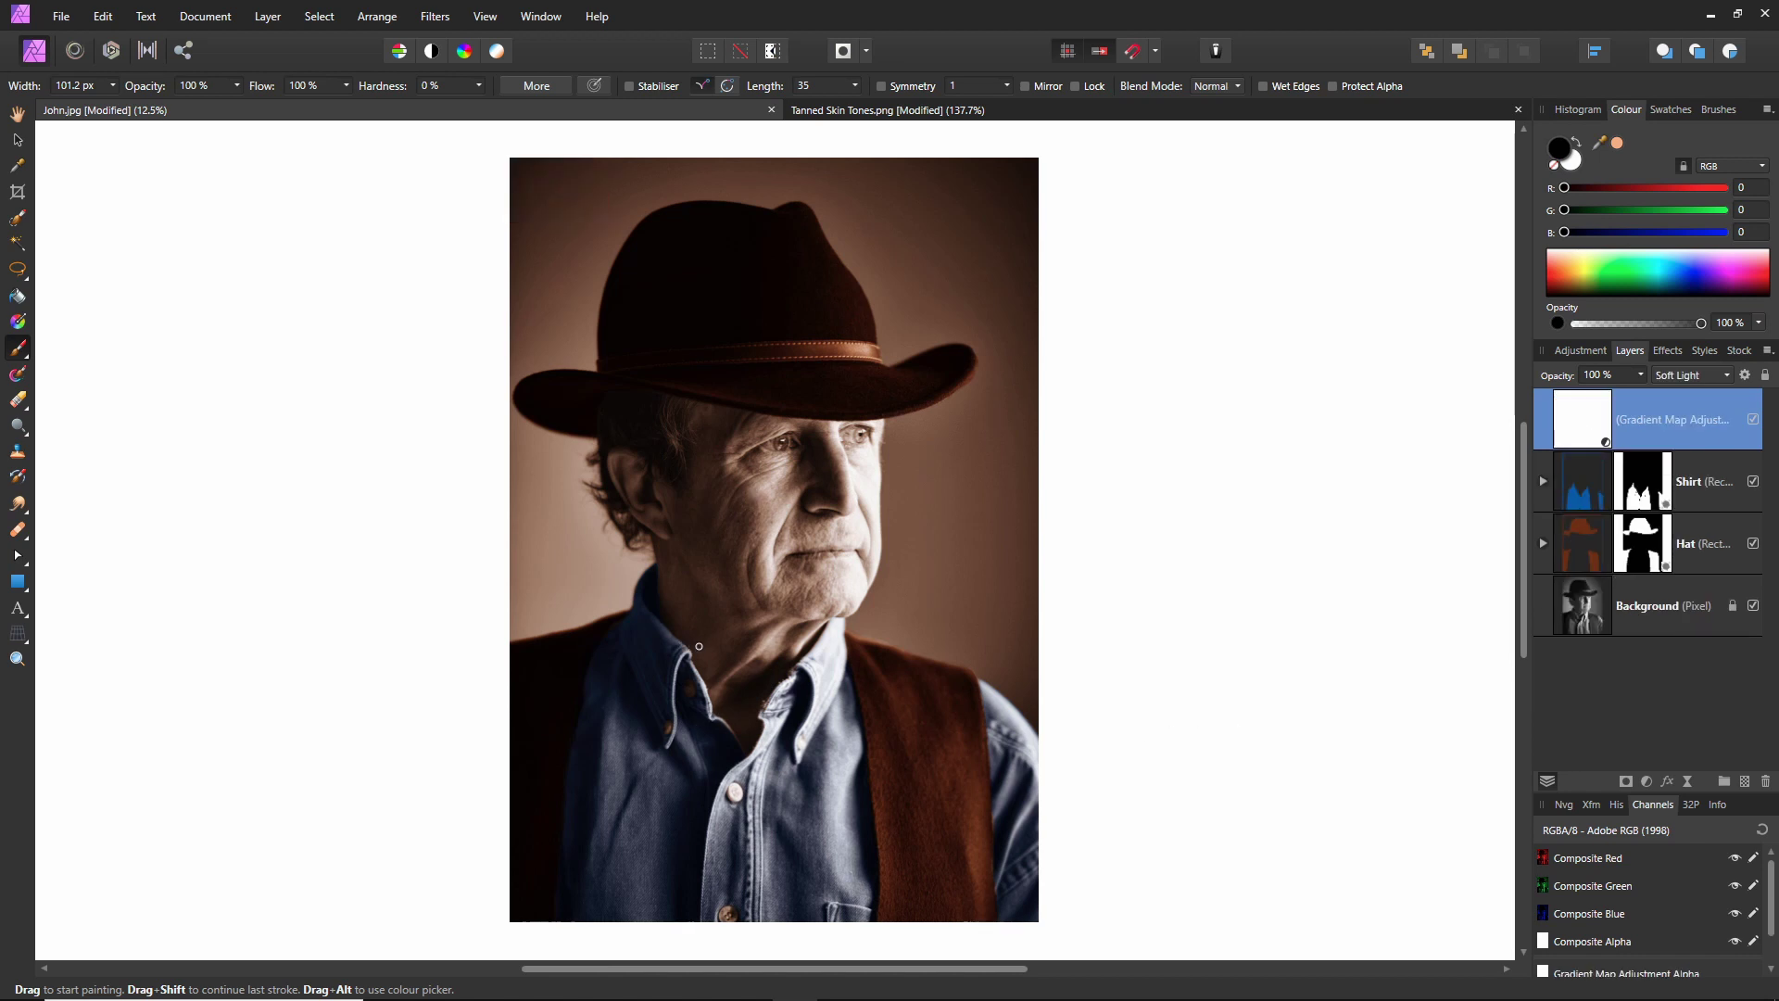
- Hide the gradient map and try selecting the face and neck on the portrait layer with the Selection Brush
click(1753, 419)
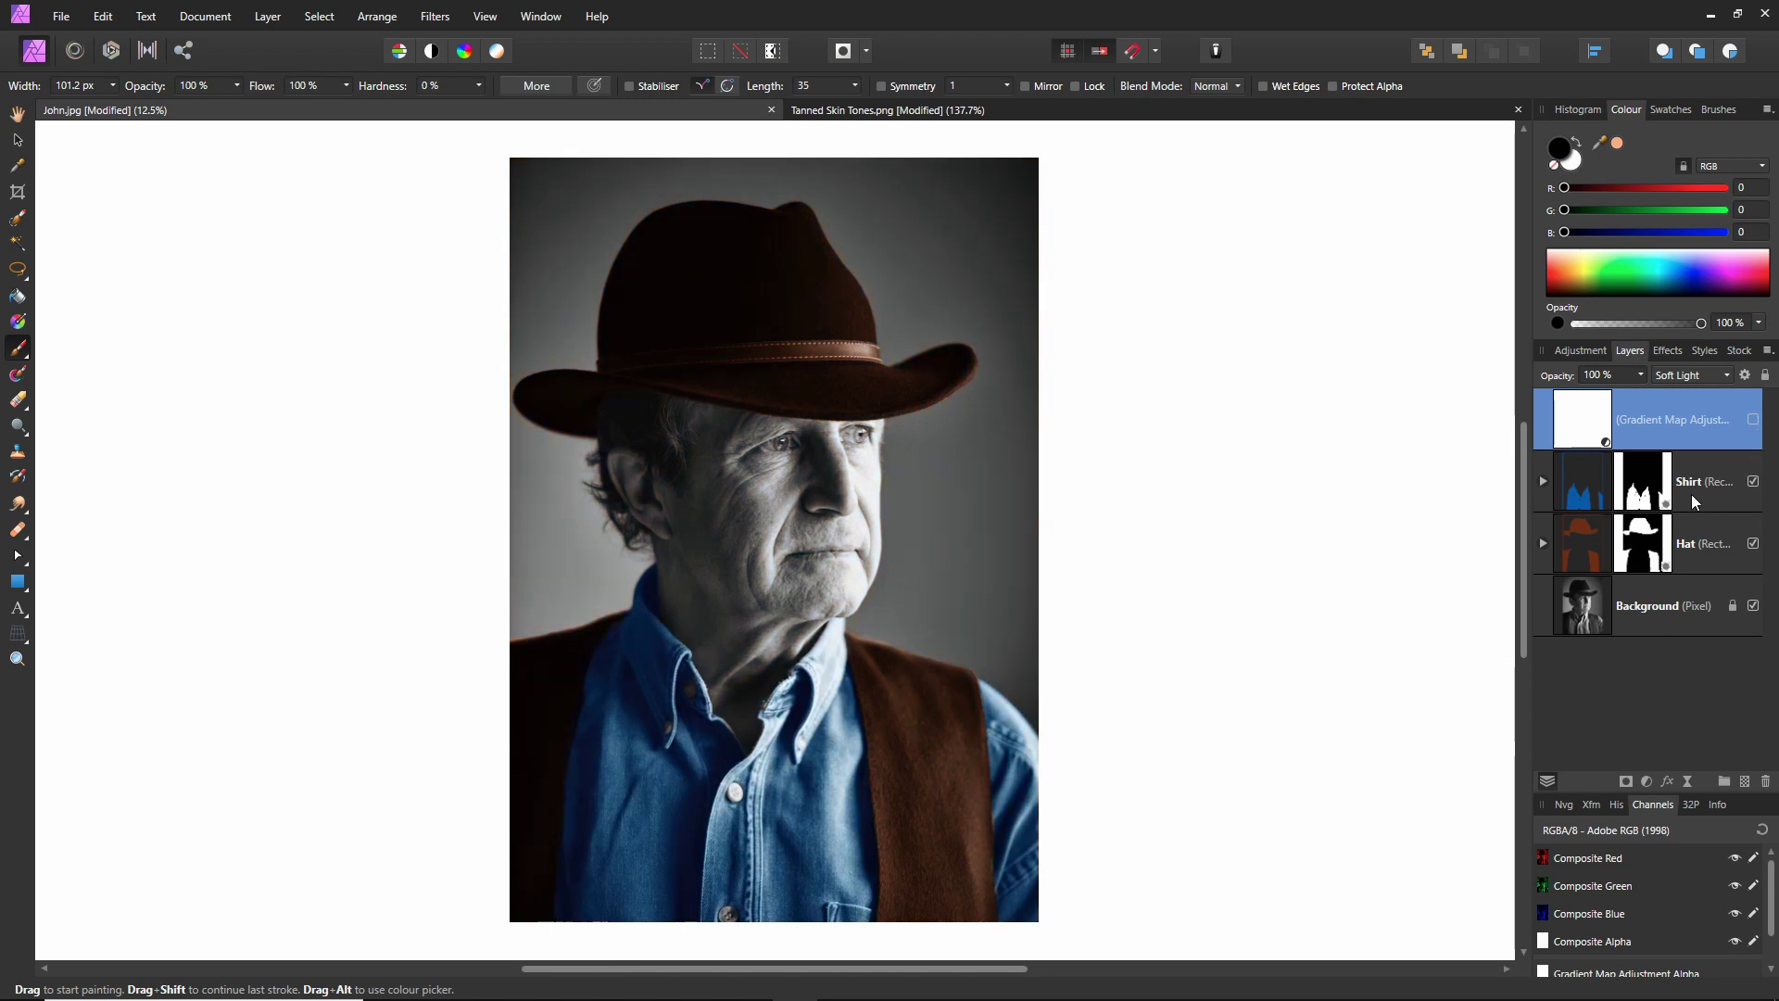
click(1591, 609)
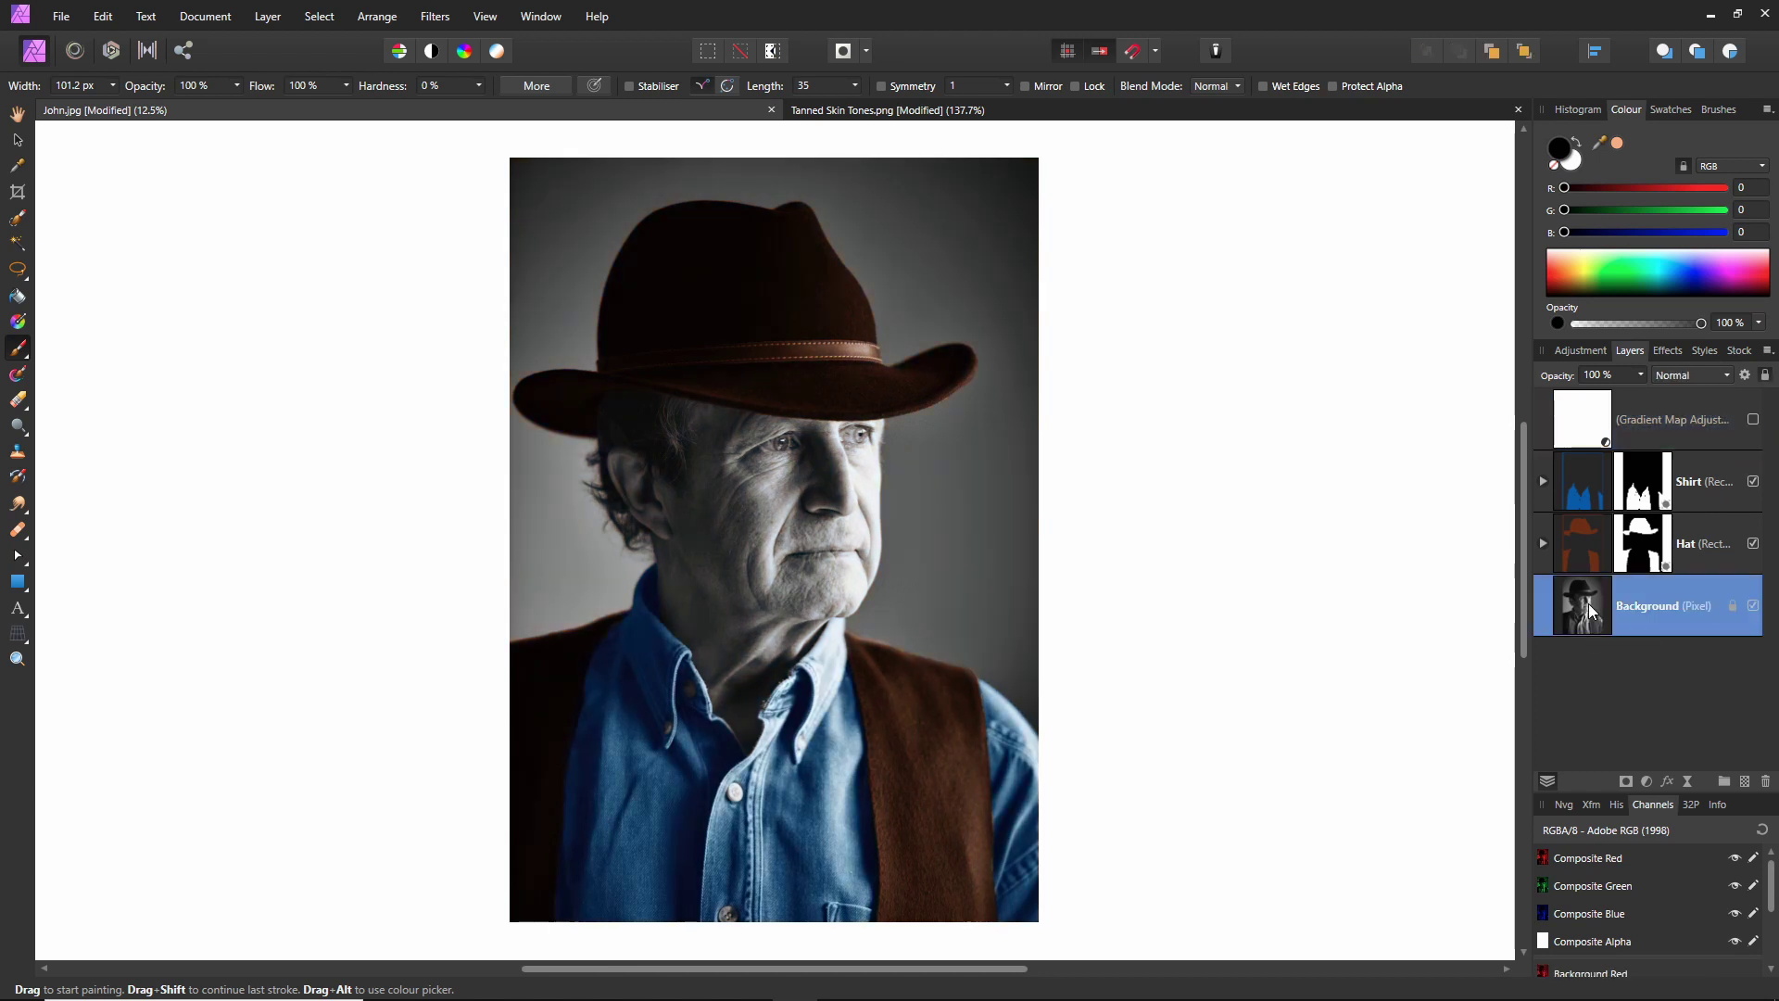
click(17, 222)
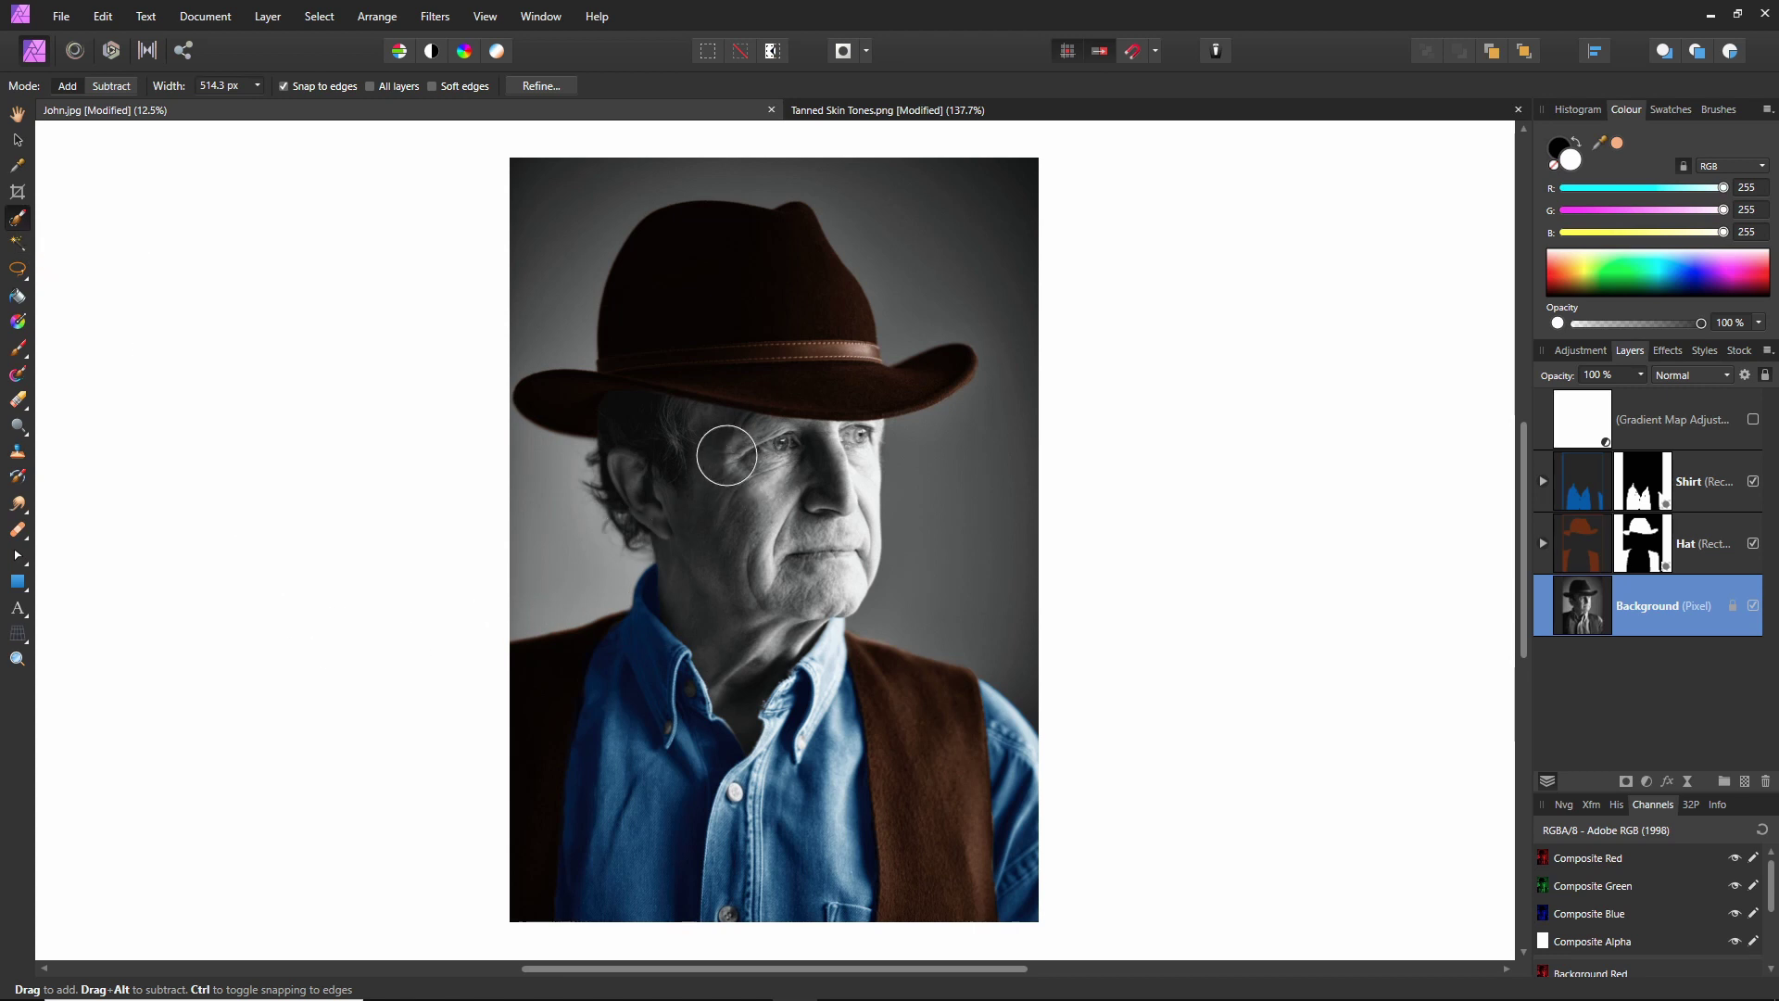
mouse_move(723, 448)
mouse_down()
mouse_move(743, 559)
mouse_move(799, 568)
mouse_move(824, 525)
mouse_move(788, 531)
mouse_move(747, 652)
mouse_move(745, 602)
mouse_move(670, 434)
mouse_move(680, 506)
mouse_up()
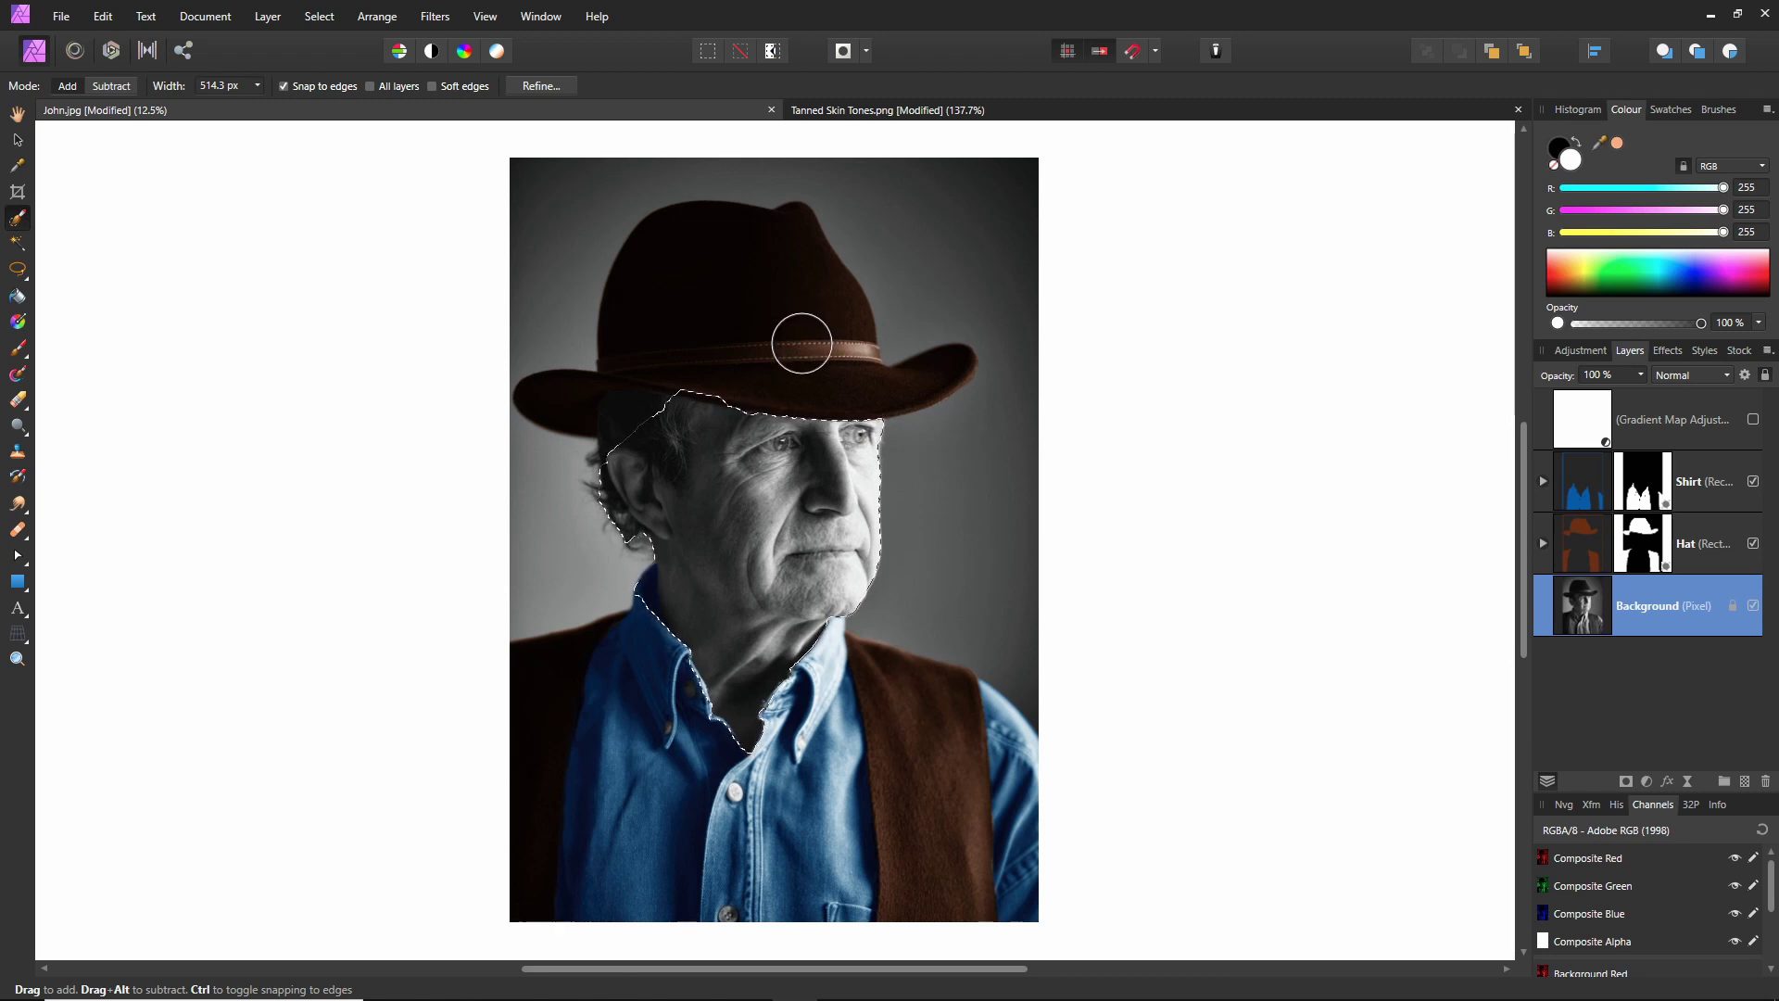
key(ctrl+d)
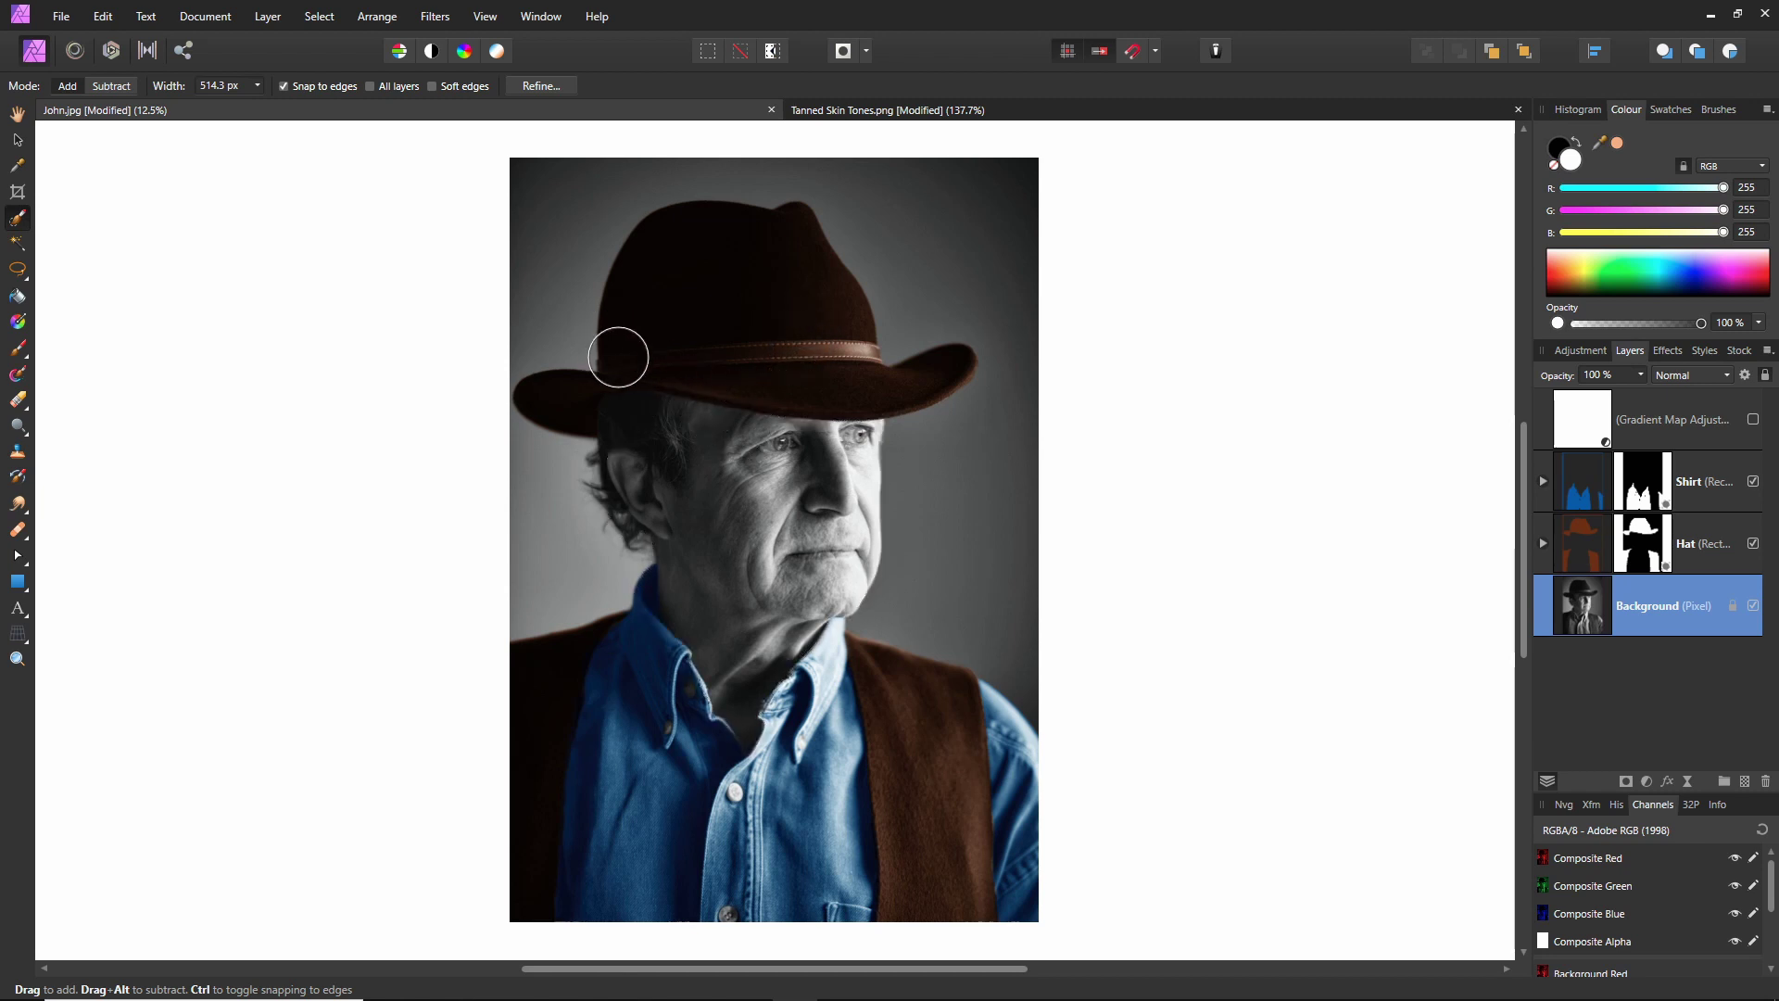
- Load the saved skin selection file from the selections folder
click(326, 19)
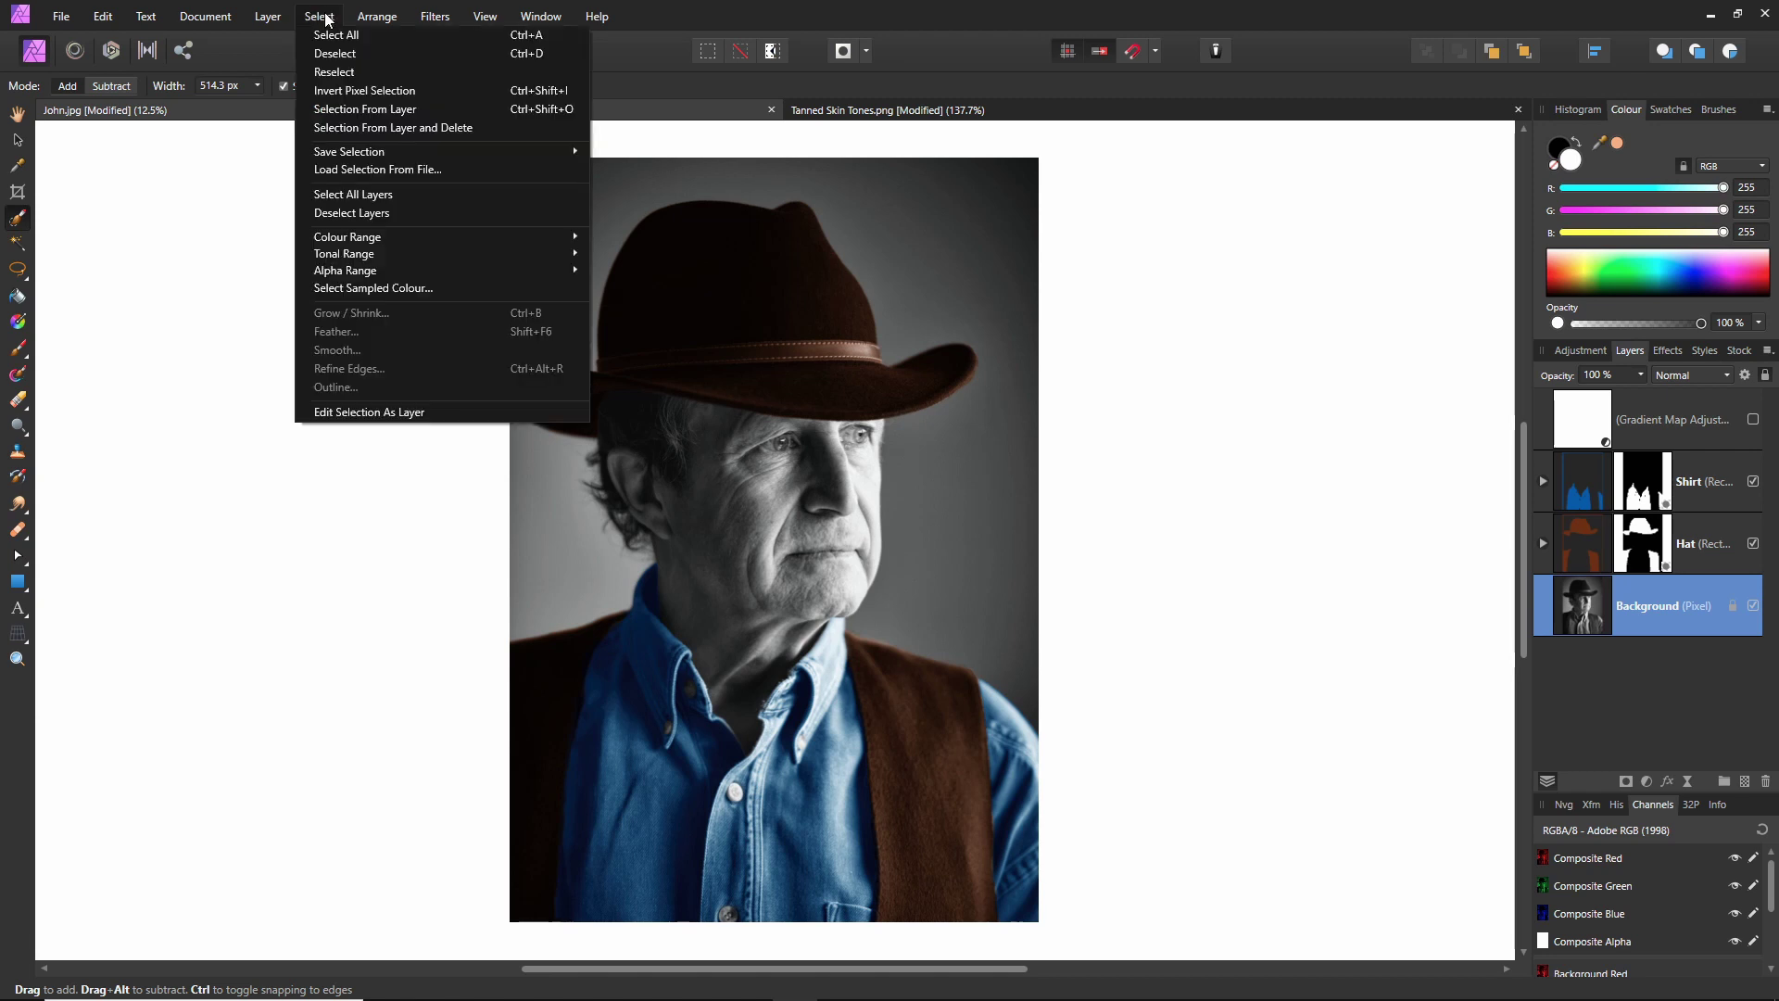
click(384, 173)
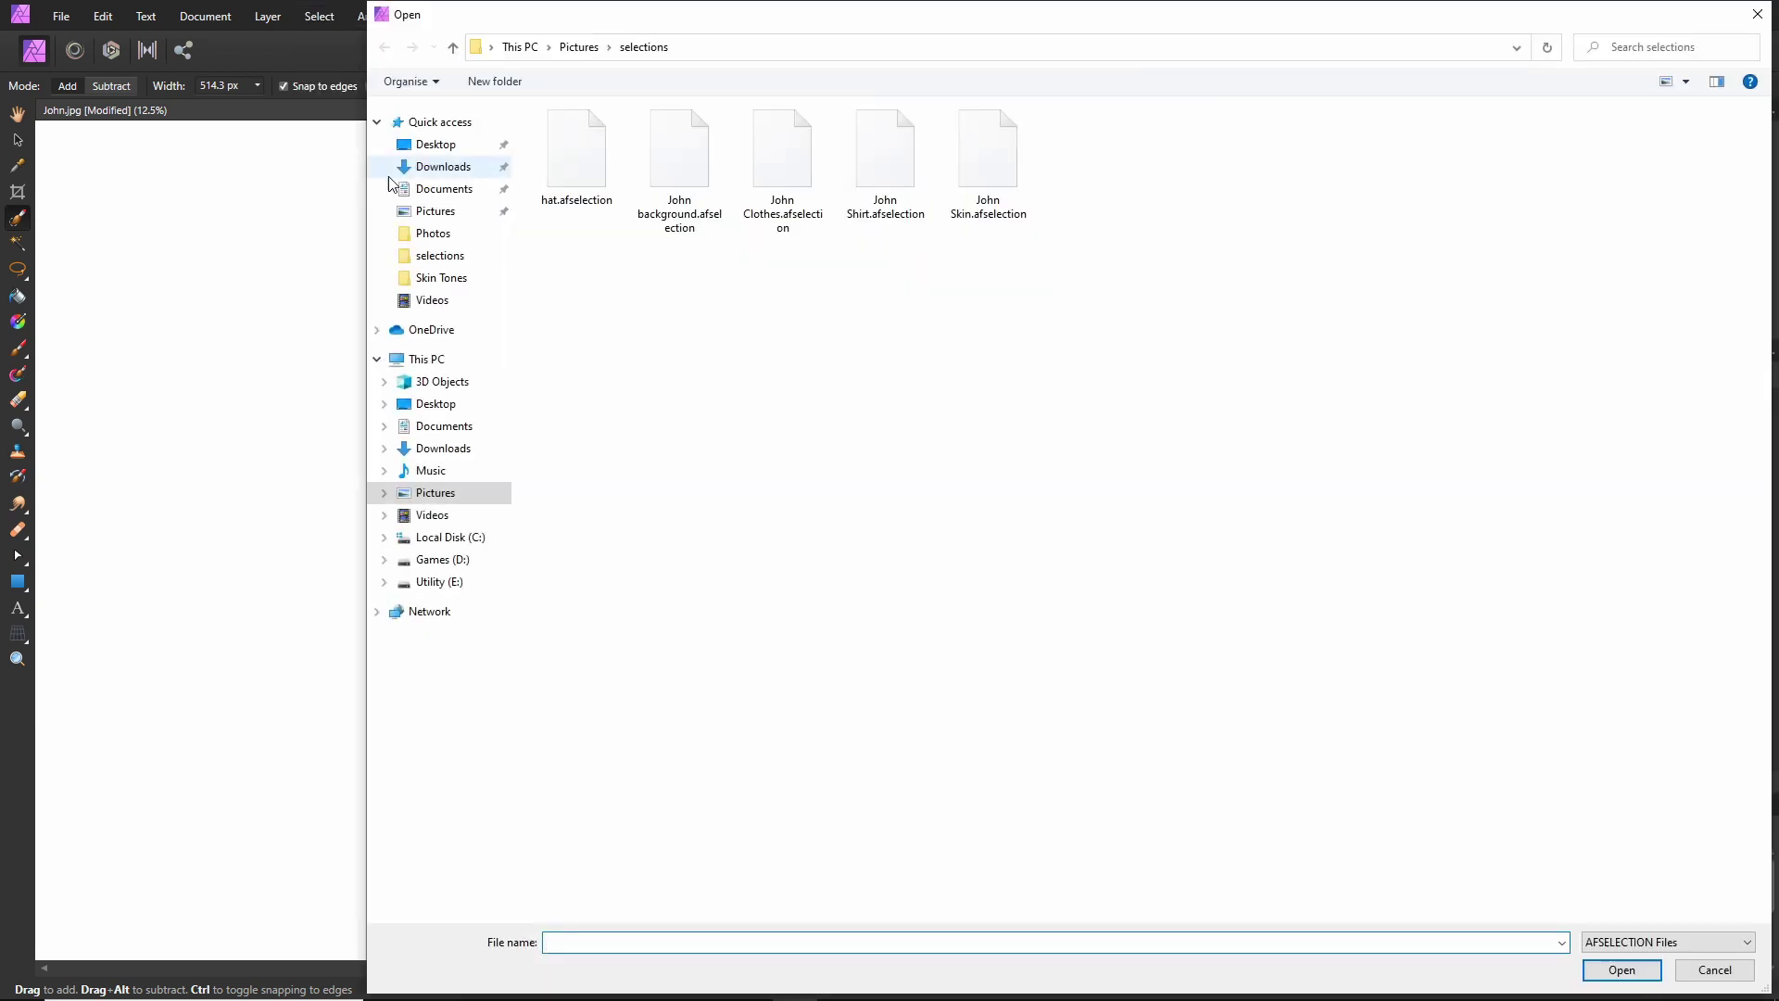
double_click(991, 162)
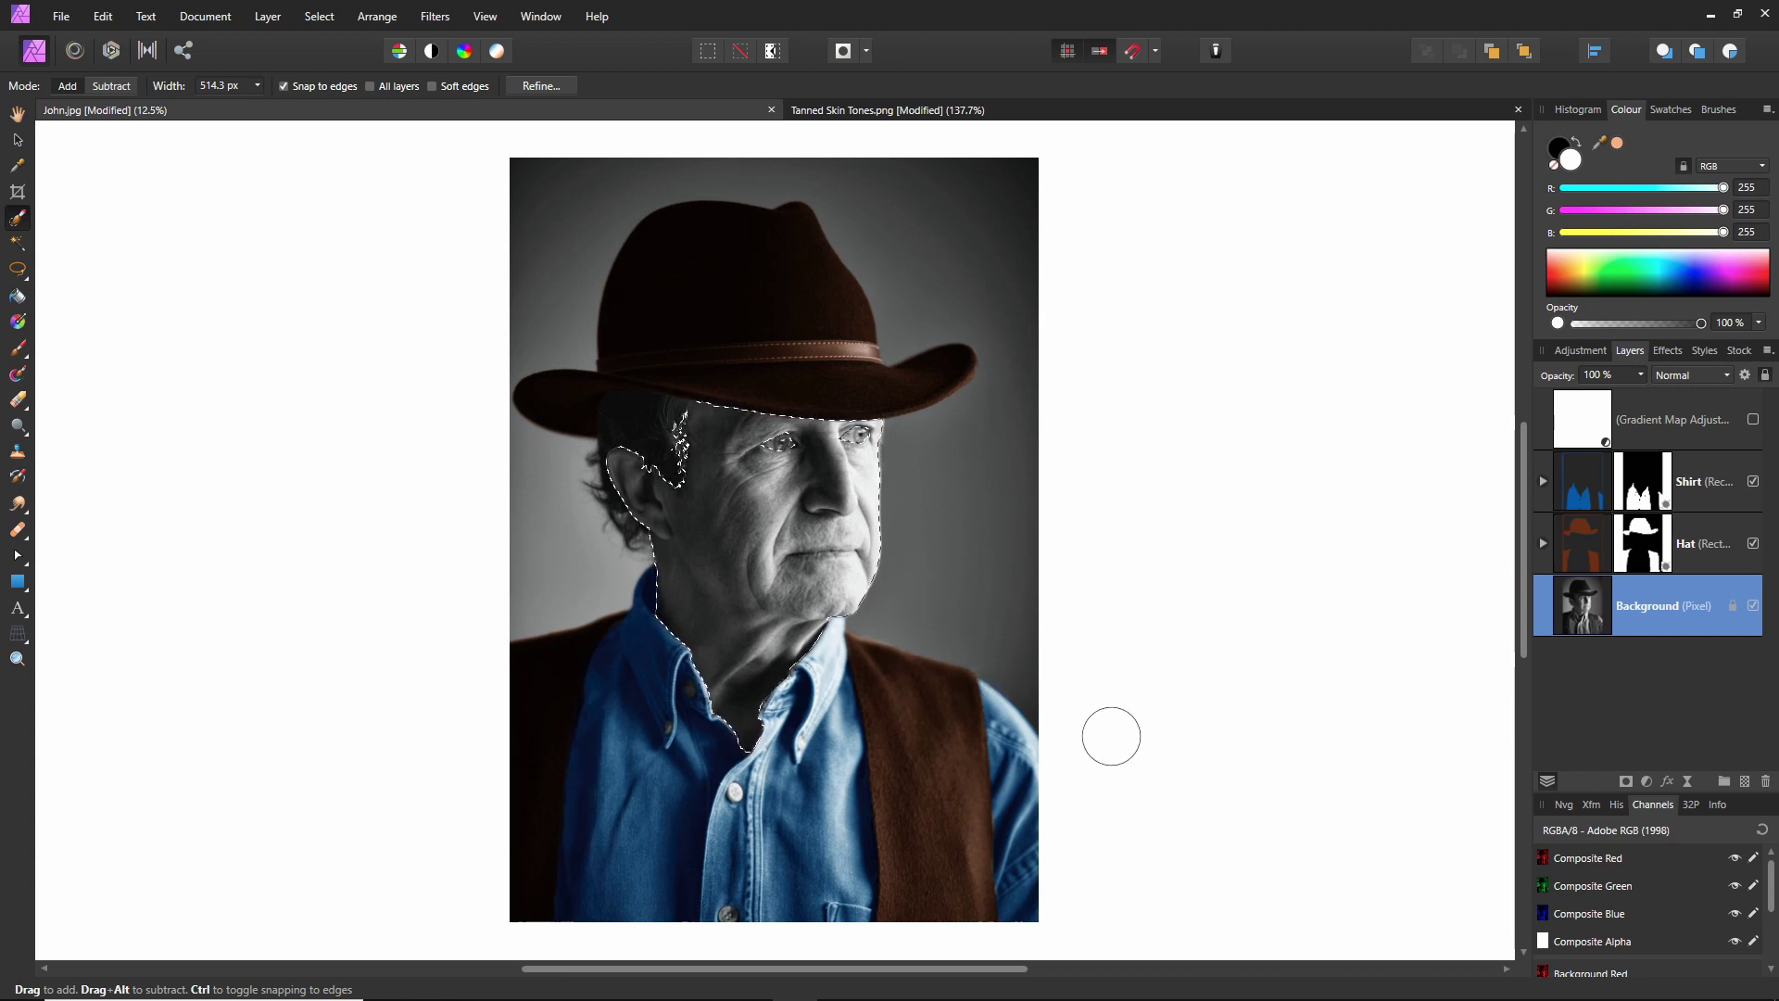
- Show the gradient map again, mask it to the skin selection, and deselect
click(1581, 427)
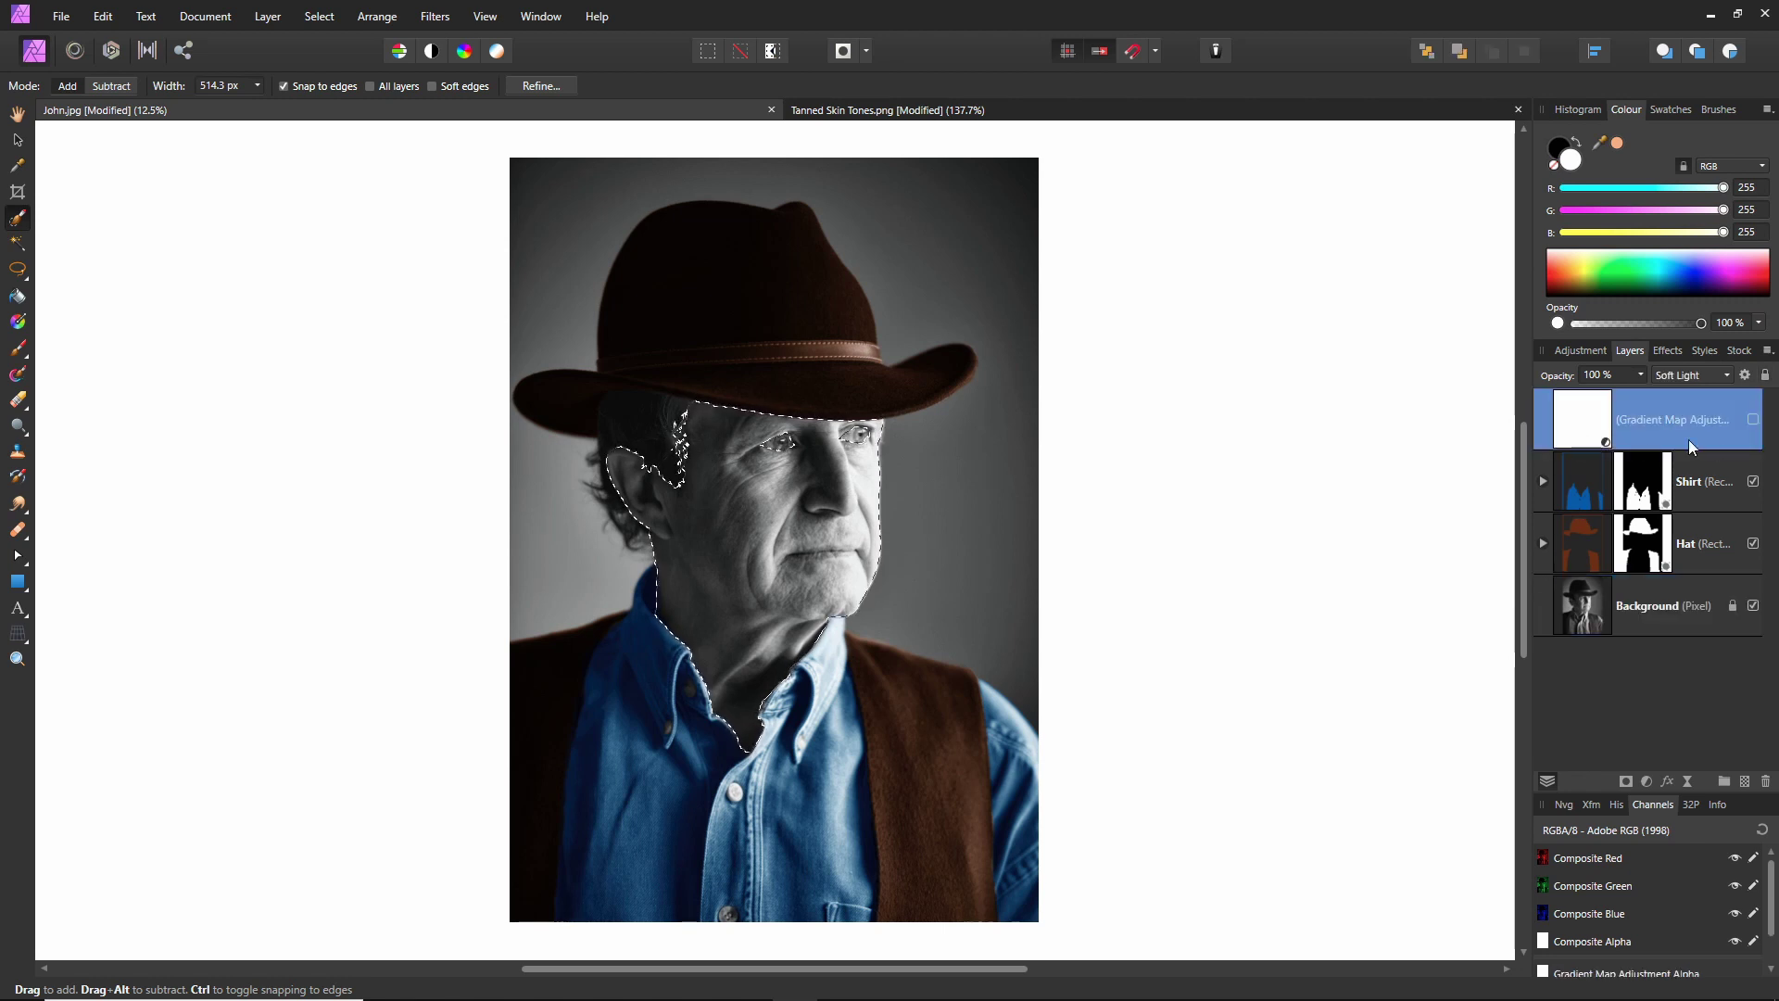
click(1753, 422)
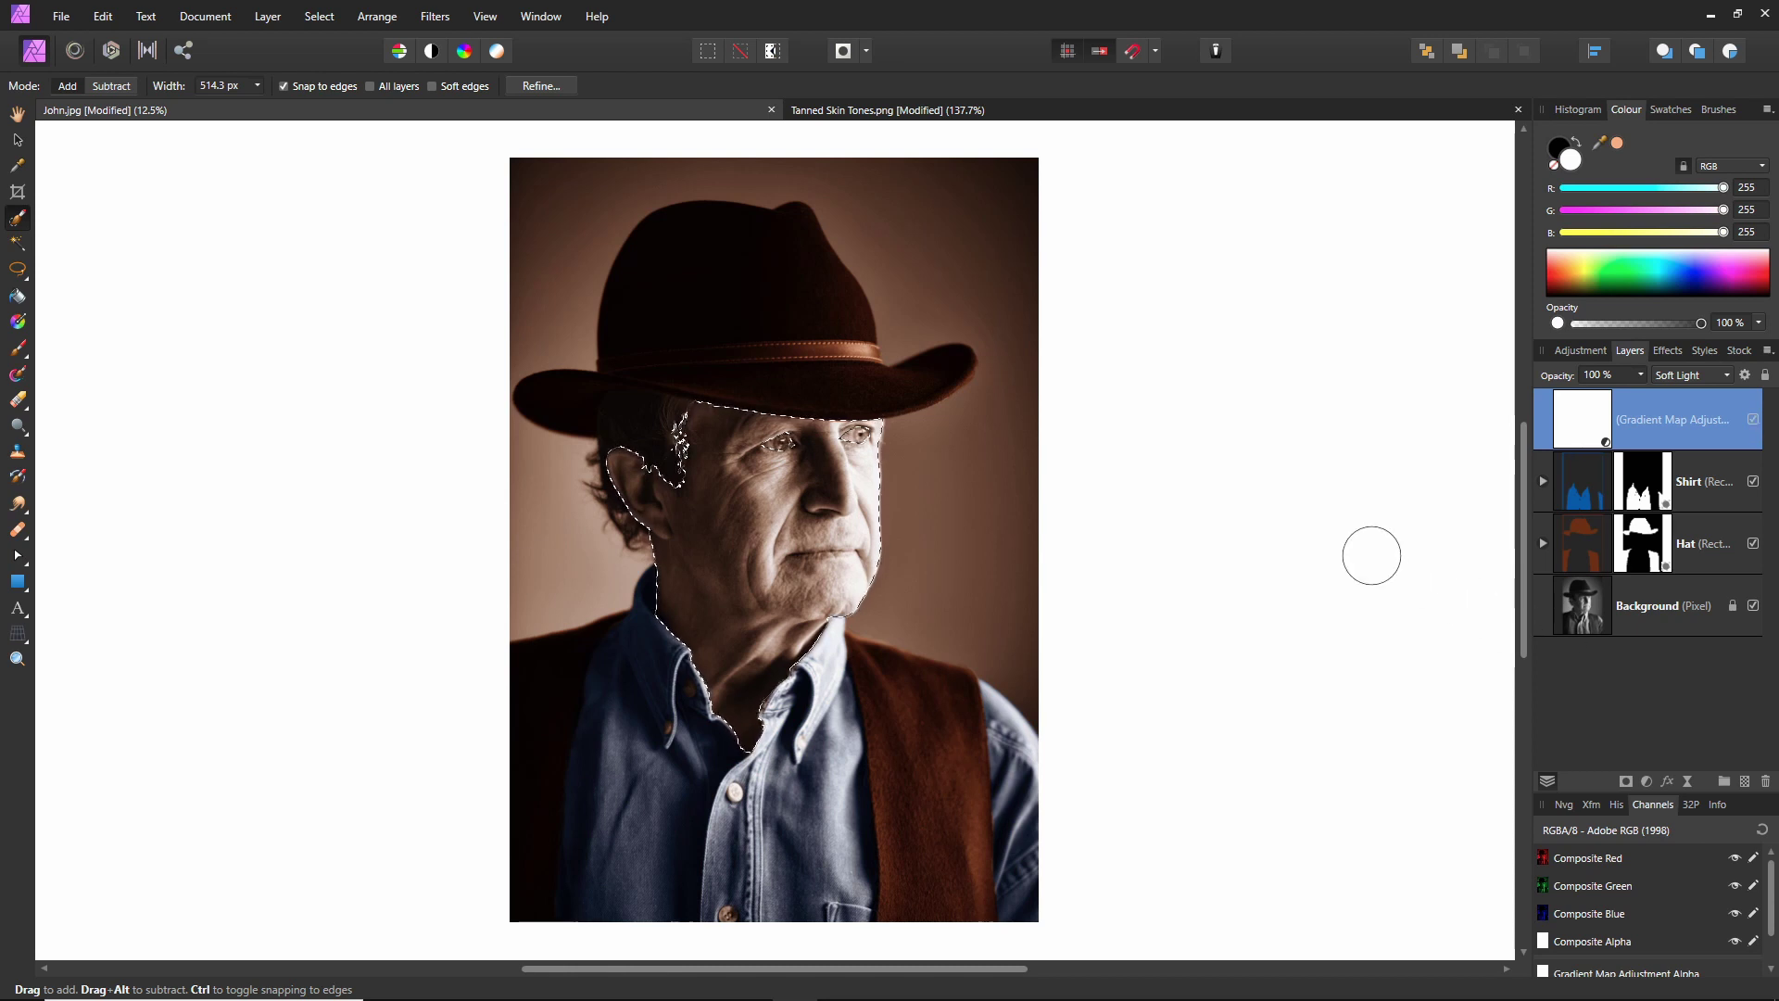
click(1626, 783)
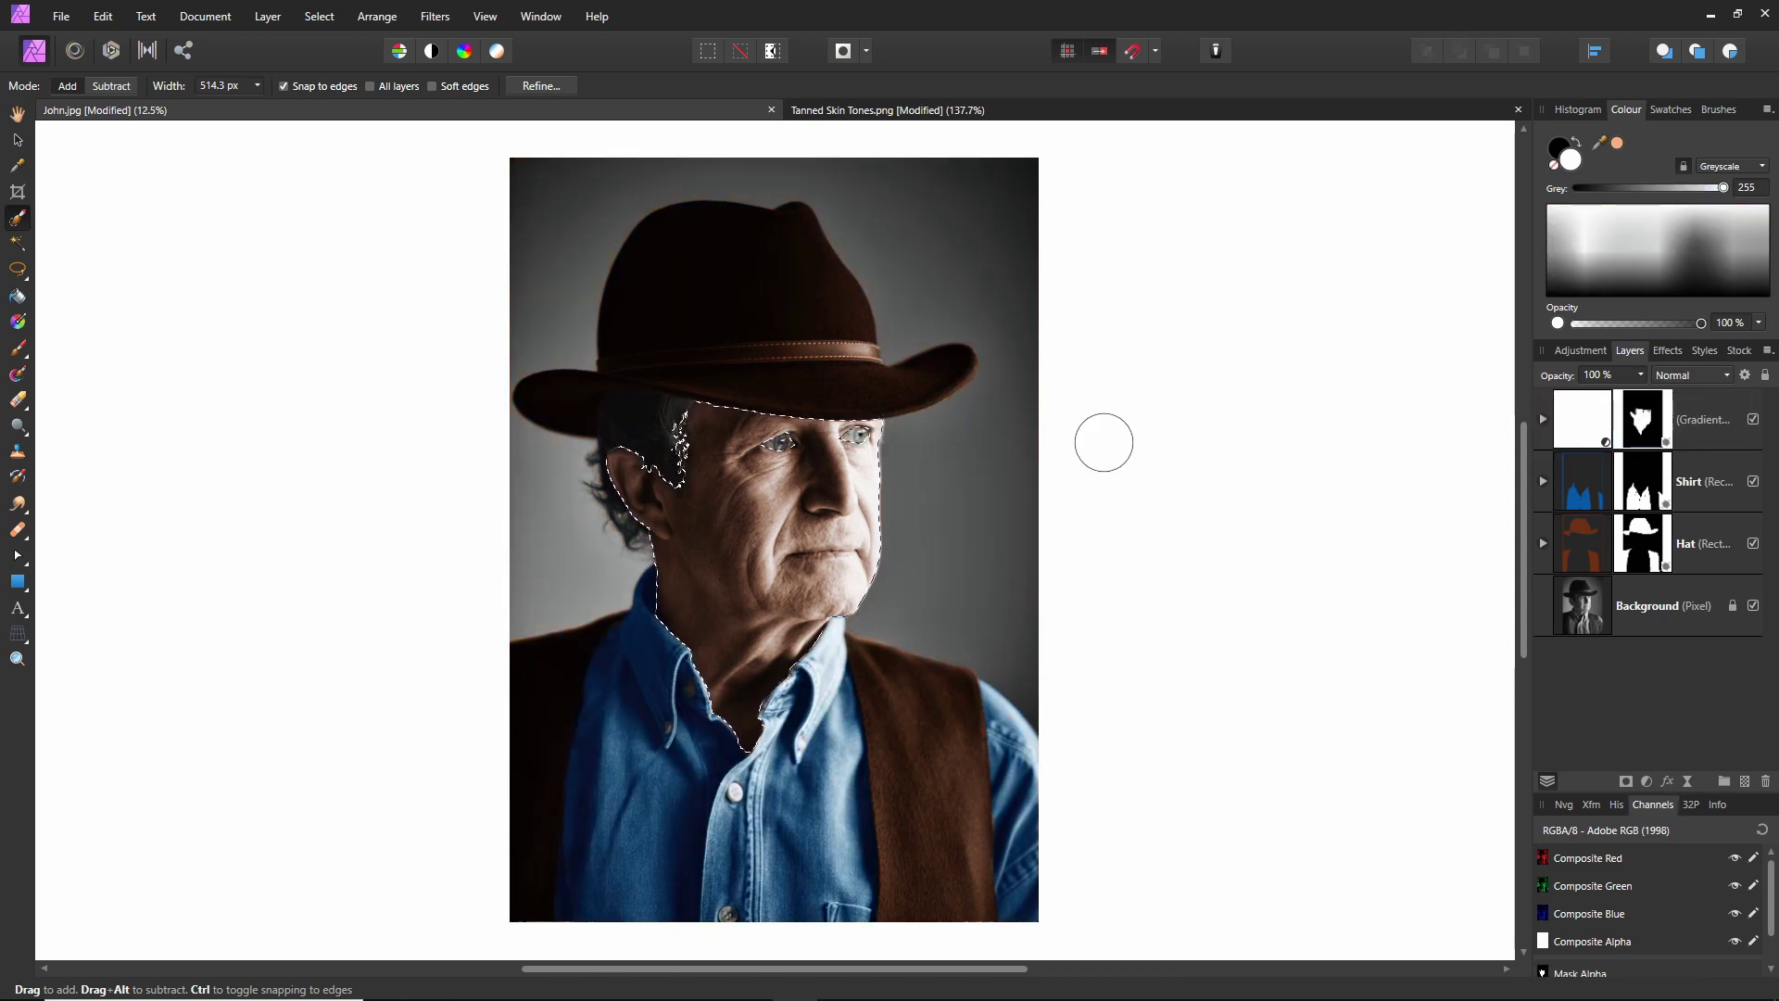
key(ctrl+d)
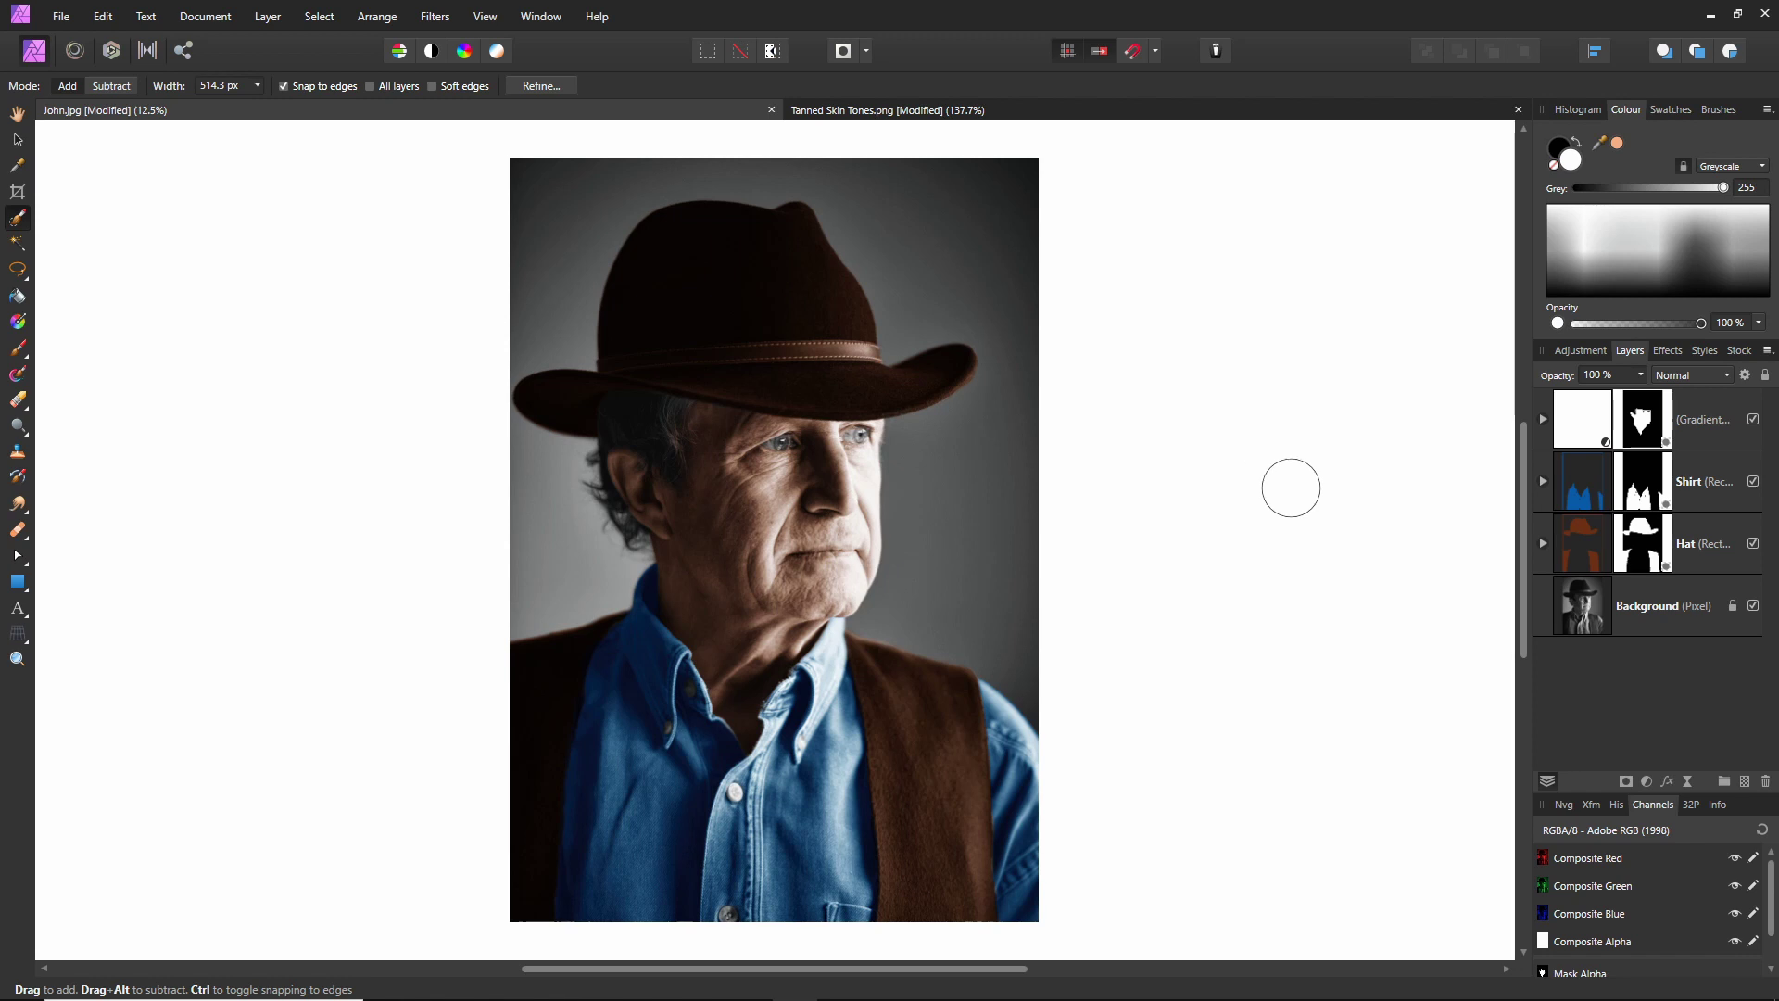
- Lower the masked gradient map's opacity to 91%
click(1586, 422)
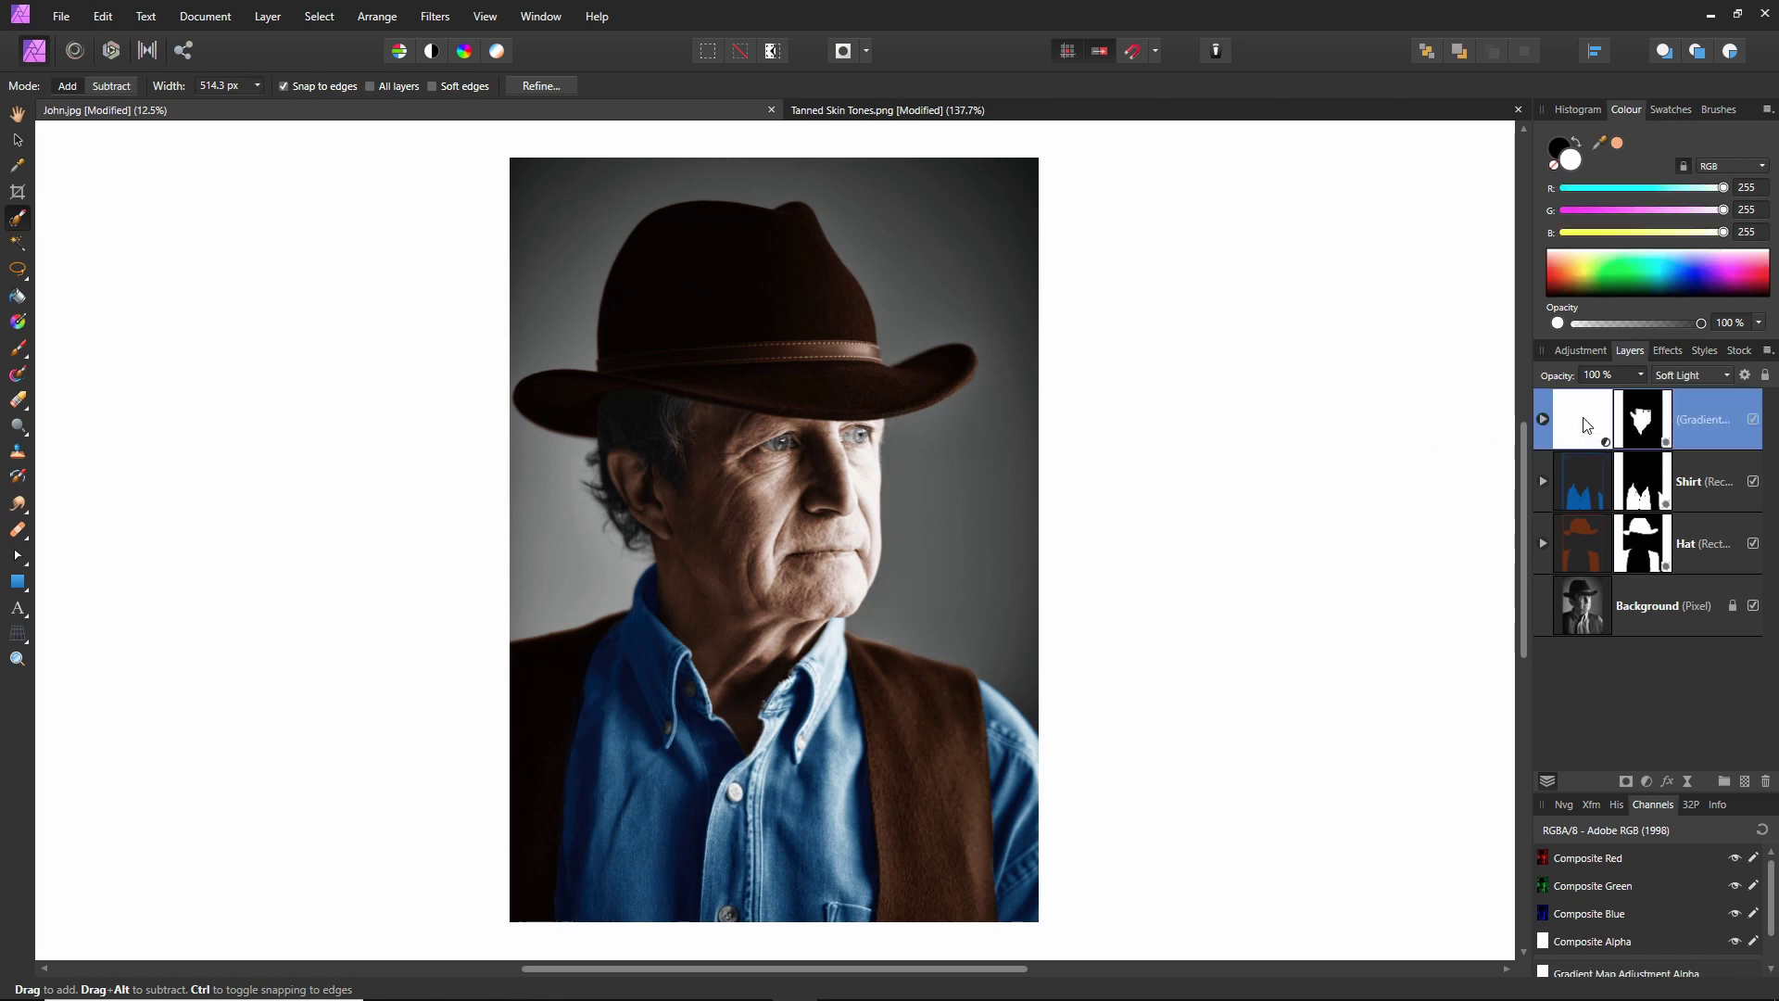
click(1641, 375)
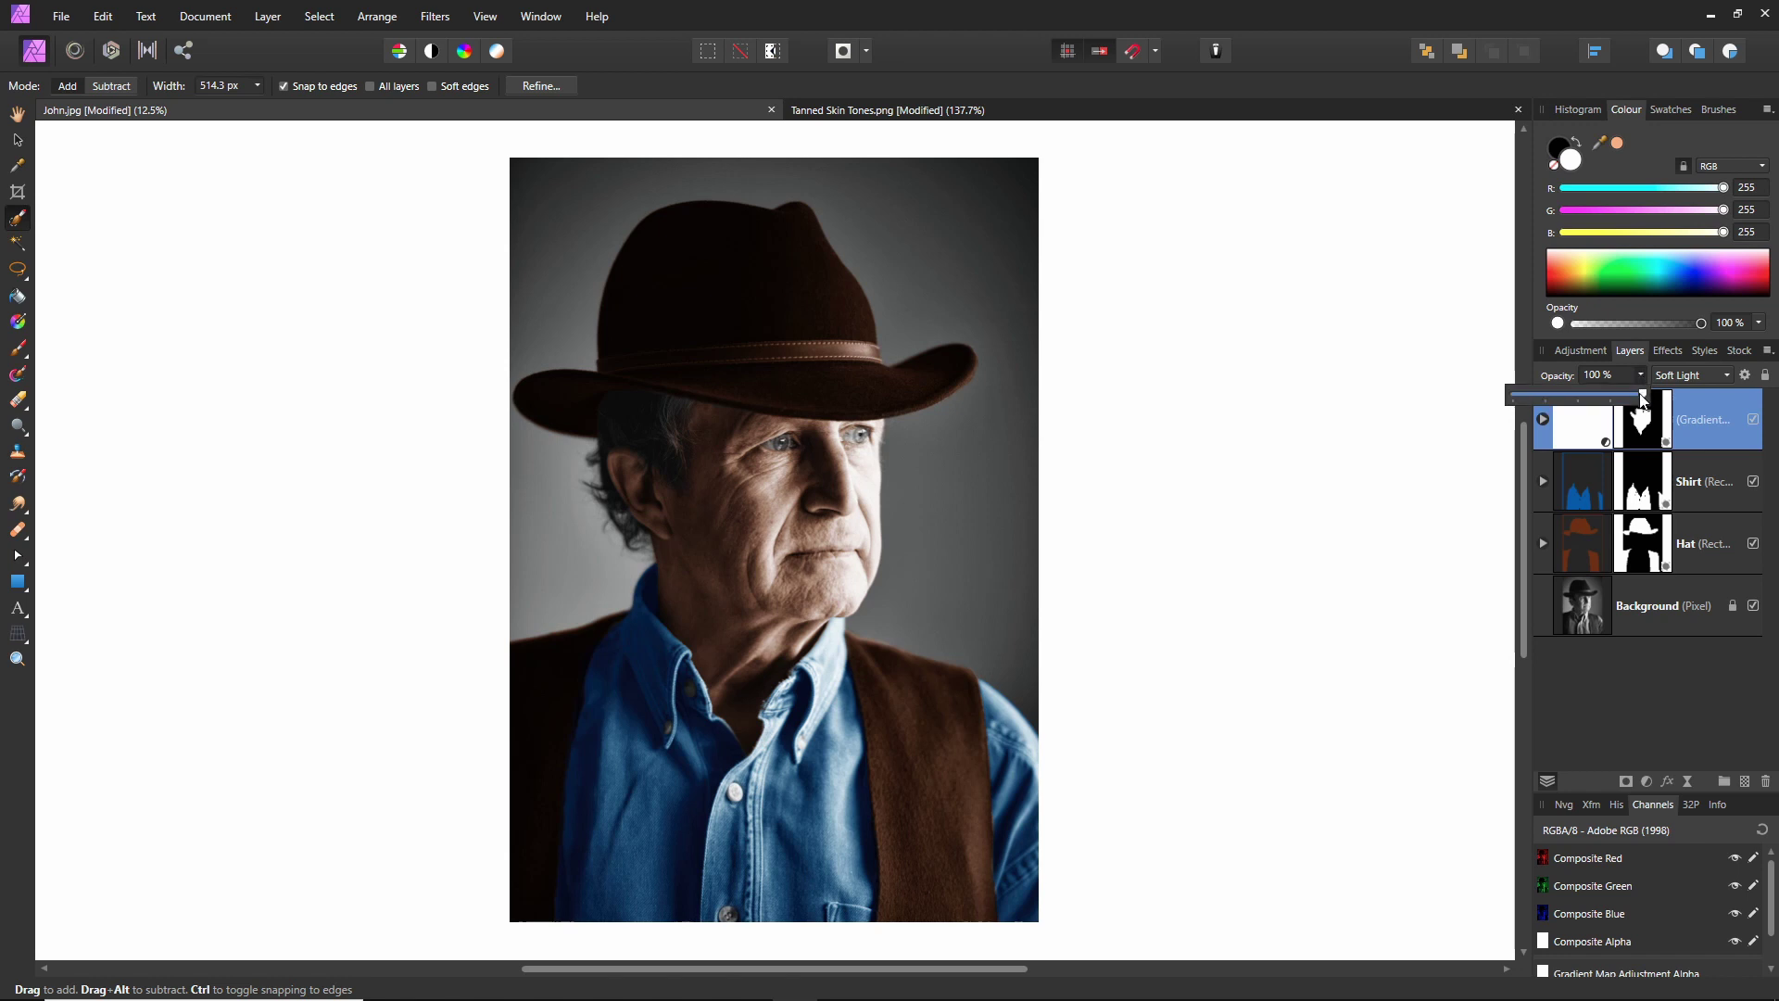
mouse_move(1640, 393)
mouse_down()
mouse_move(1577, 395)
mouse_move(1631, 399)
mouse_up()
drag(1629, 400, 1633, 400)
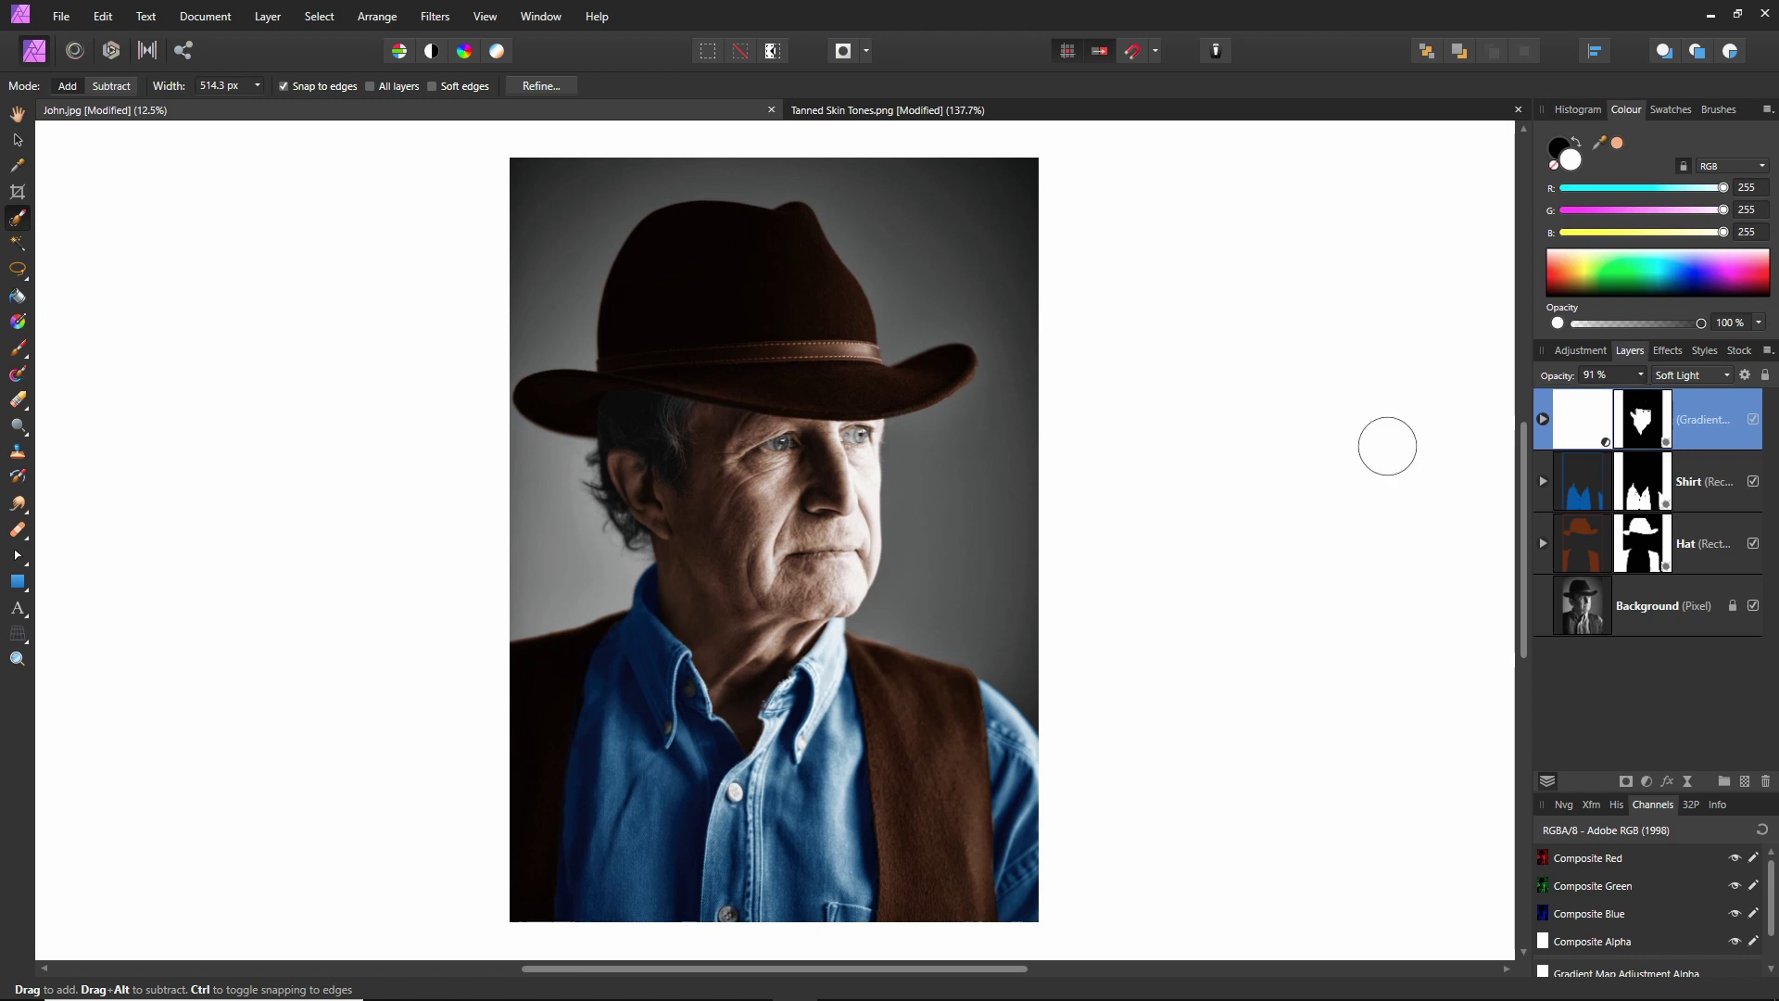
- Shift the gradient map's 25% colour stop slightly toward the lighter end of the gradient
double_click(1577, 426)
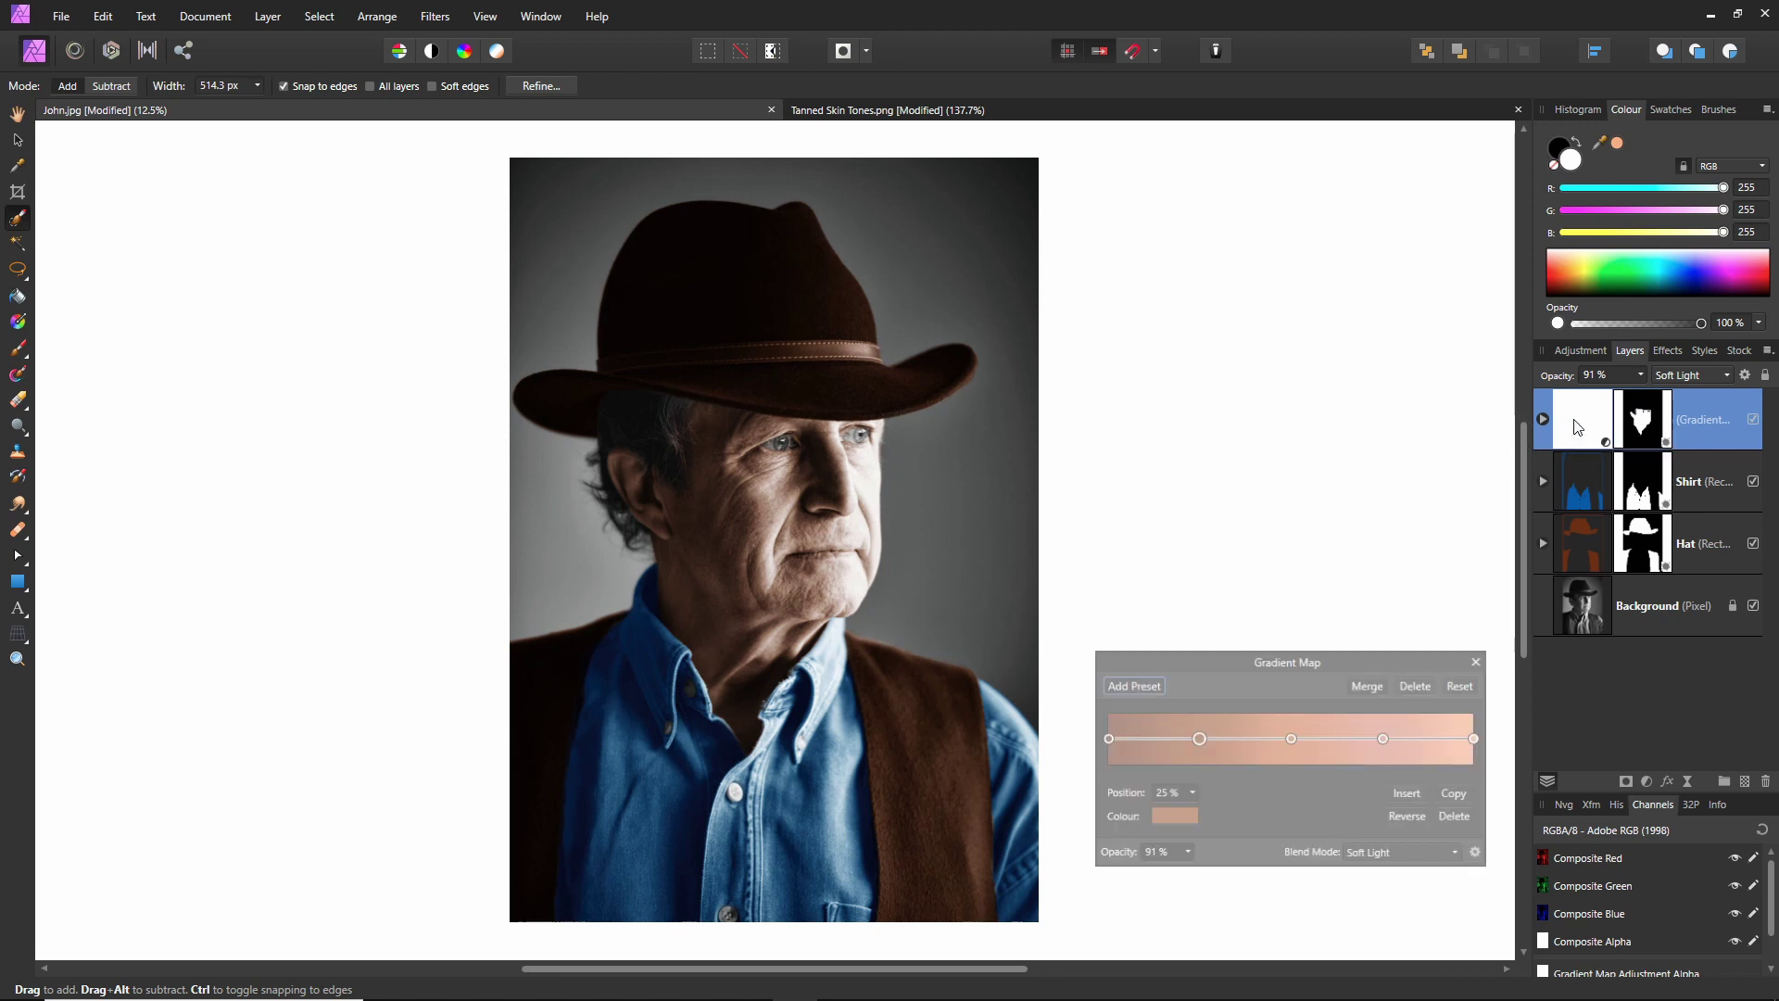
drag(1364, 657, 1362, 608)
click(1195, 688)
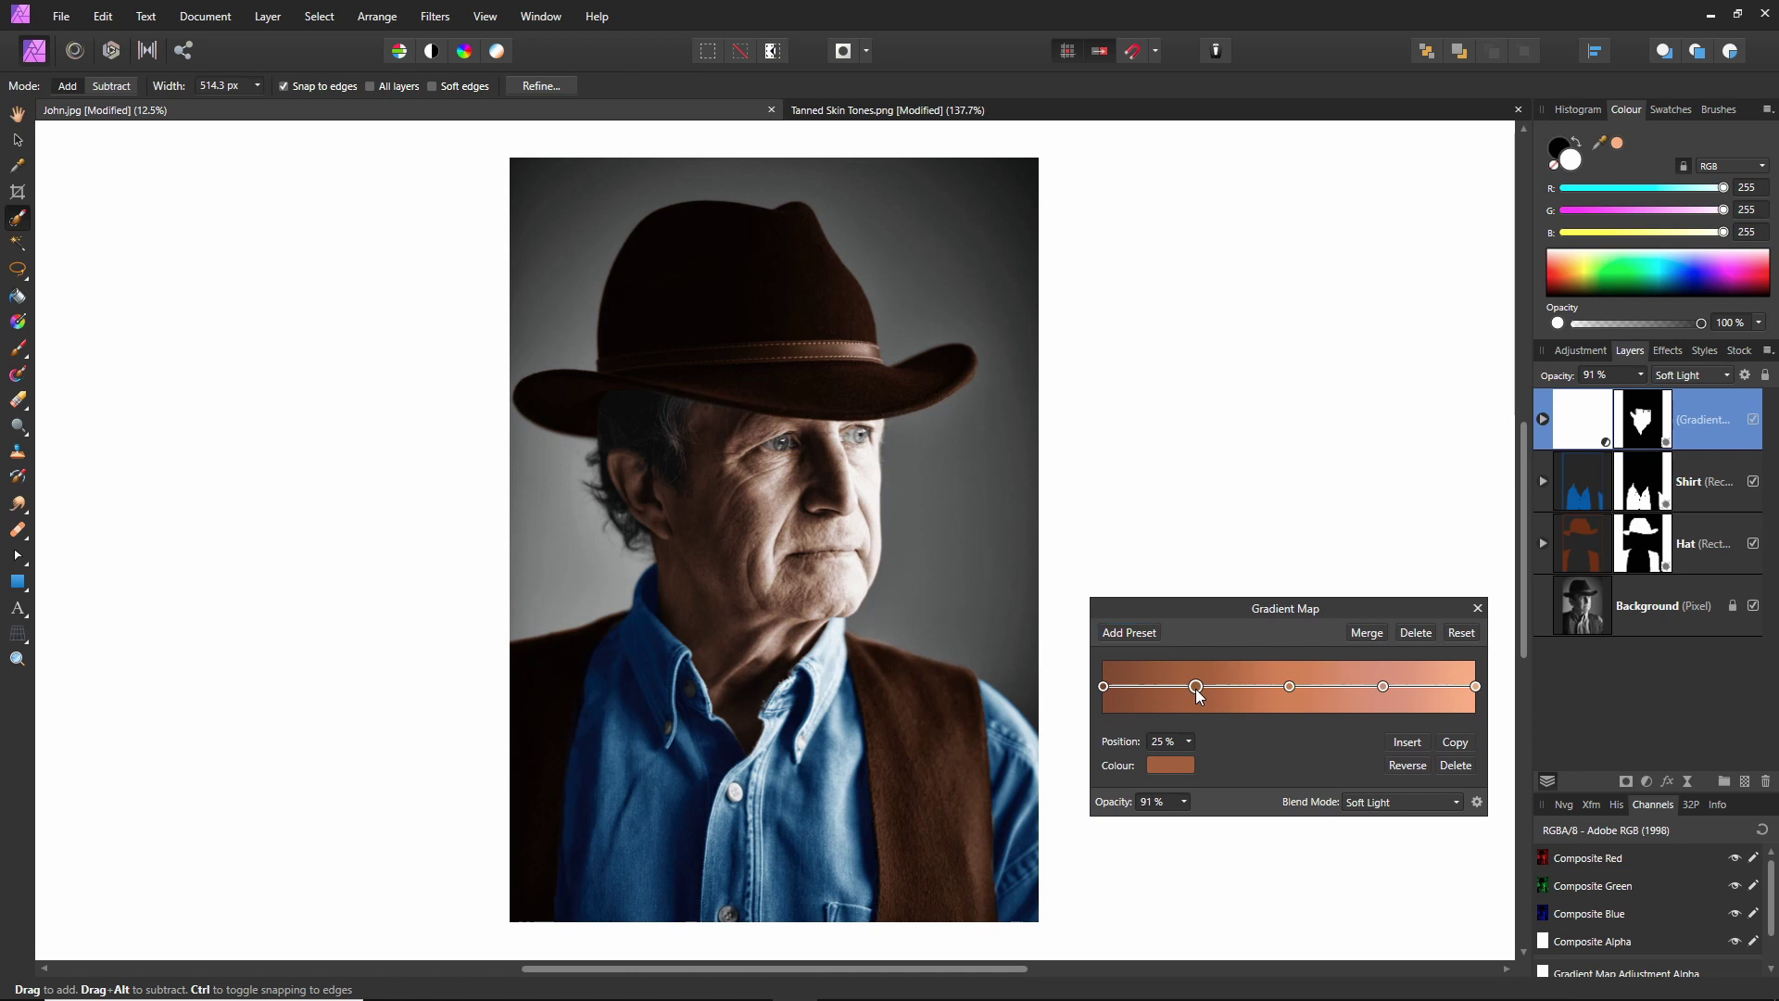
drag(1202, 689, 1207, 685)
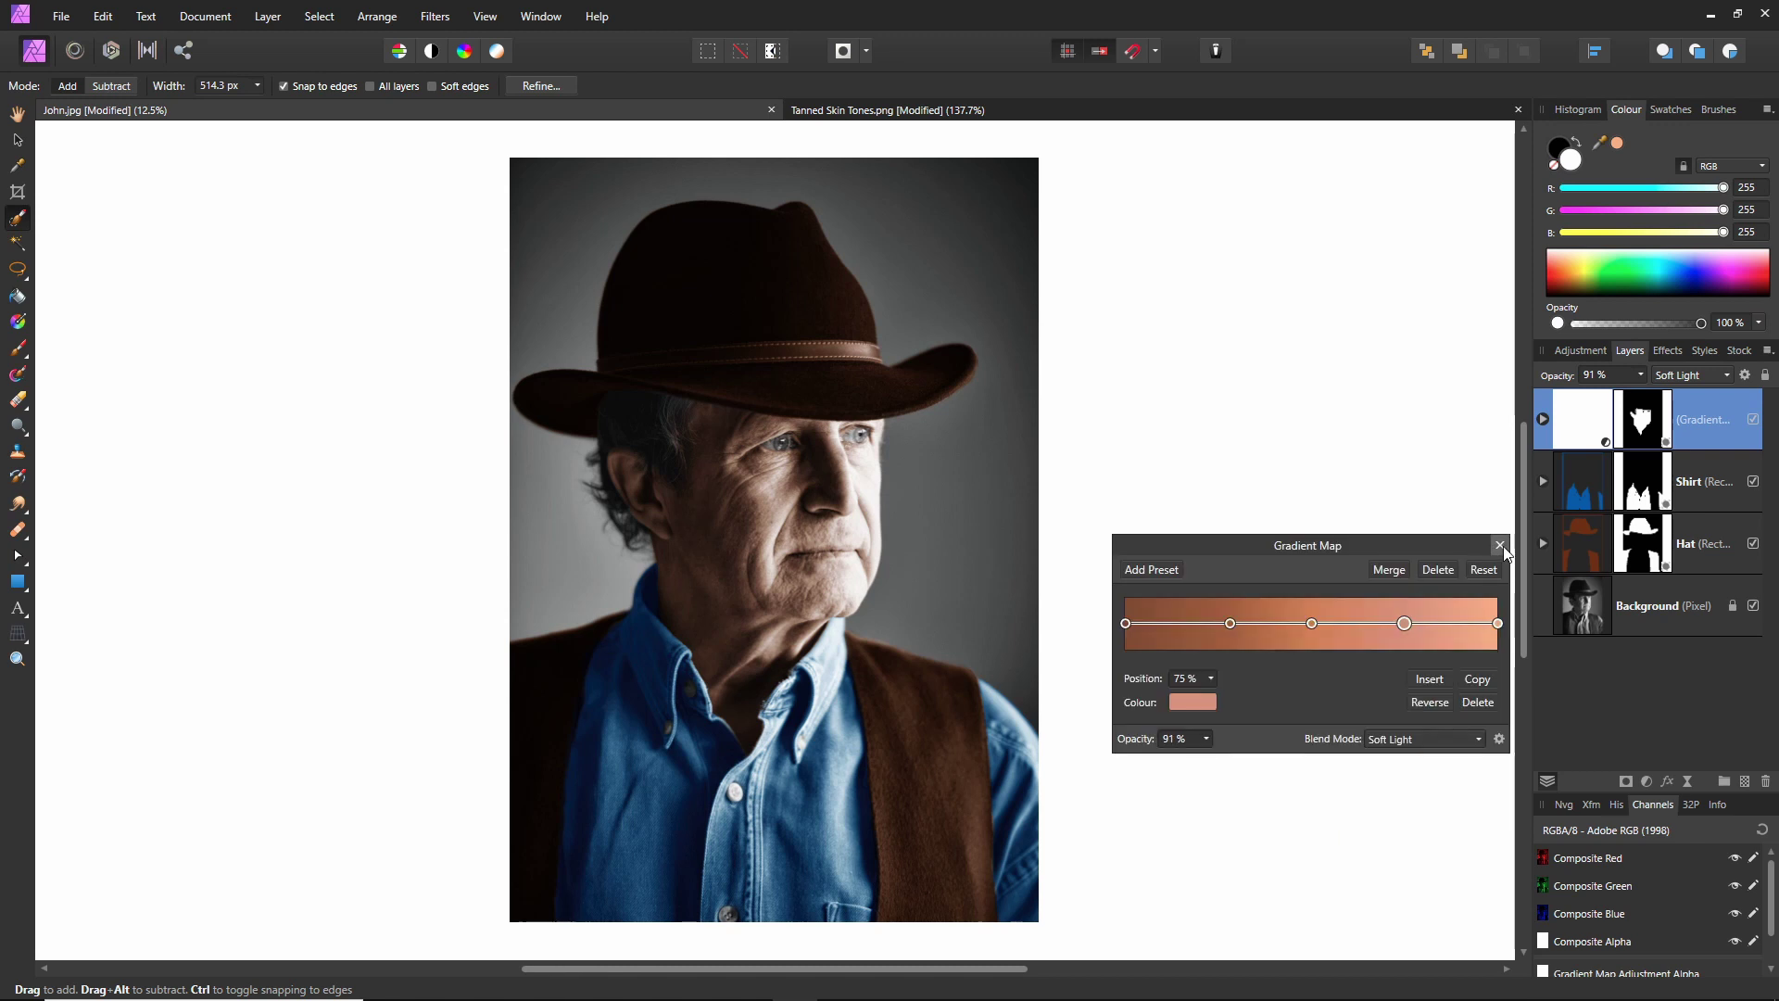
click(1498, 544)
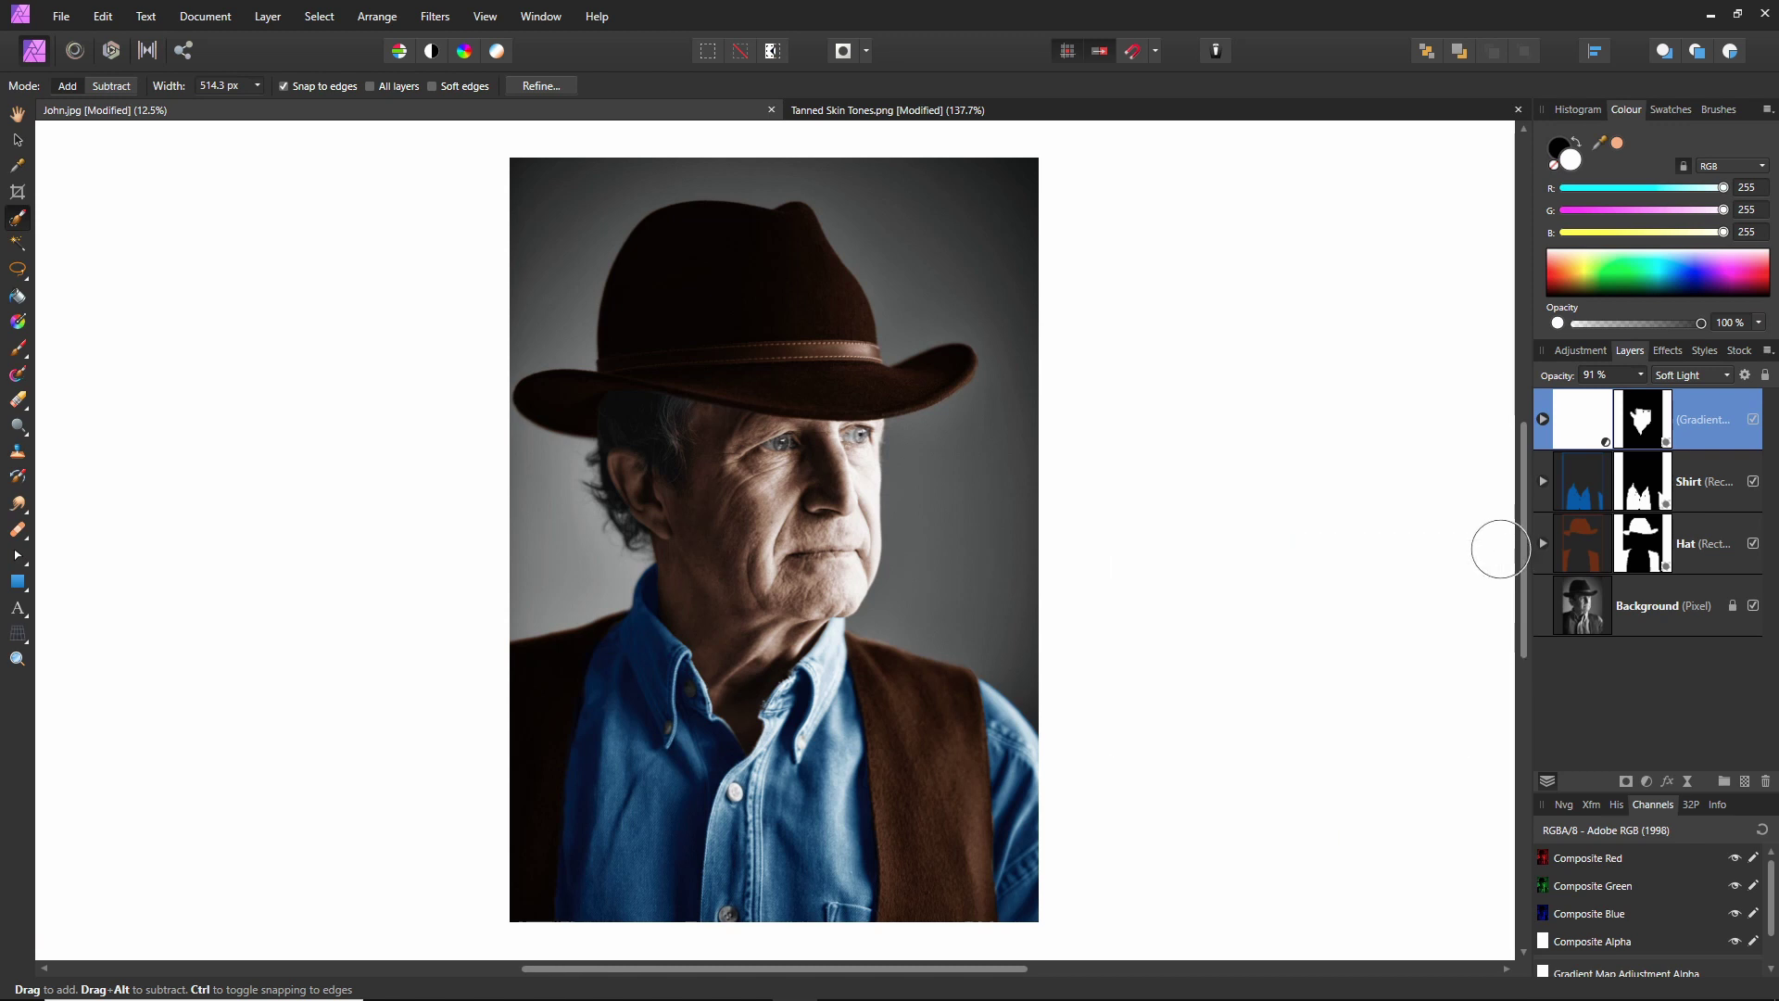
- Rename the gradient map layer "skin"
double_click(1698, 419)
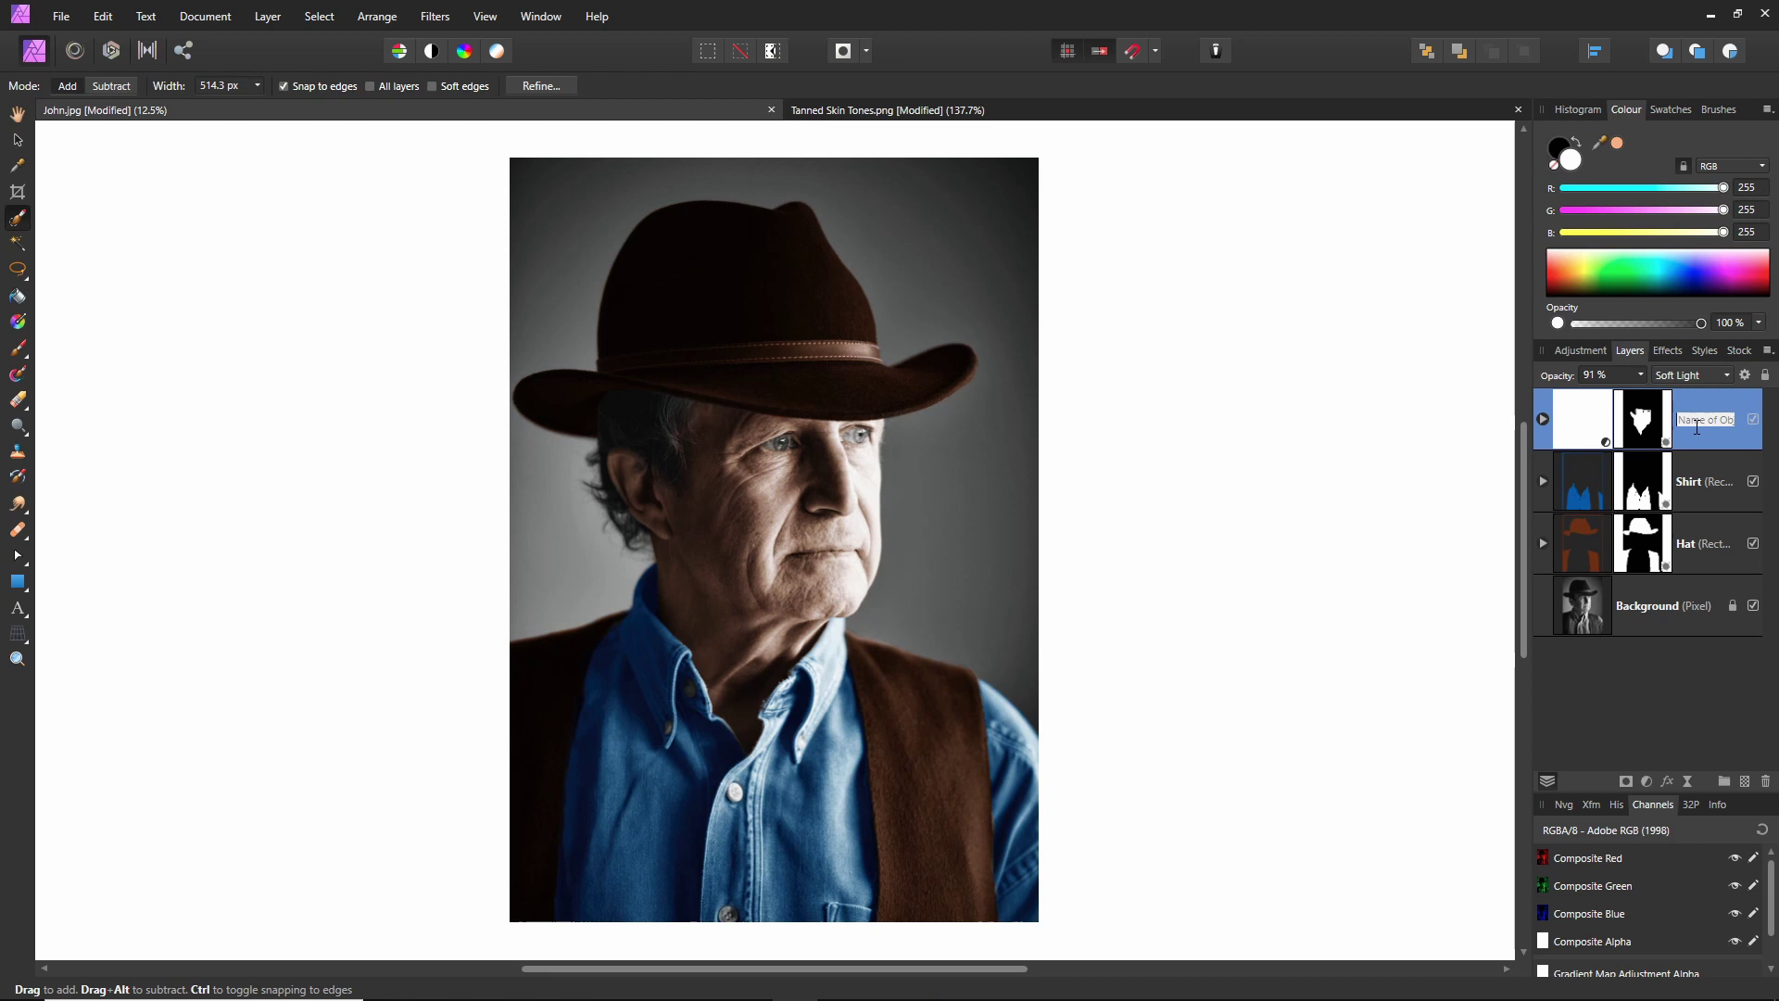
text(S)
key(Return)
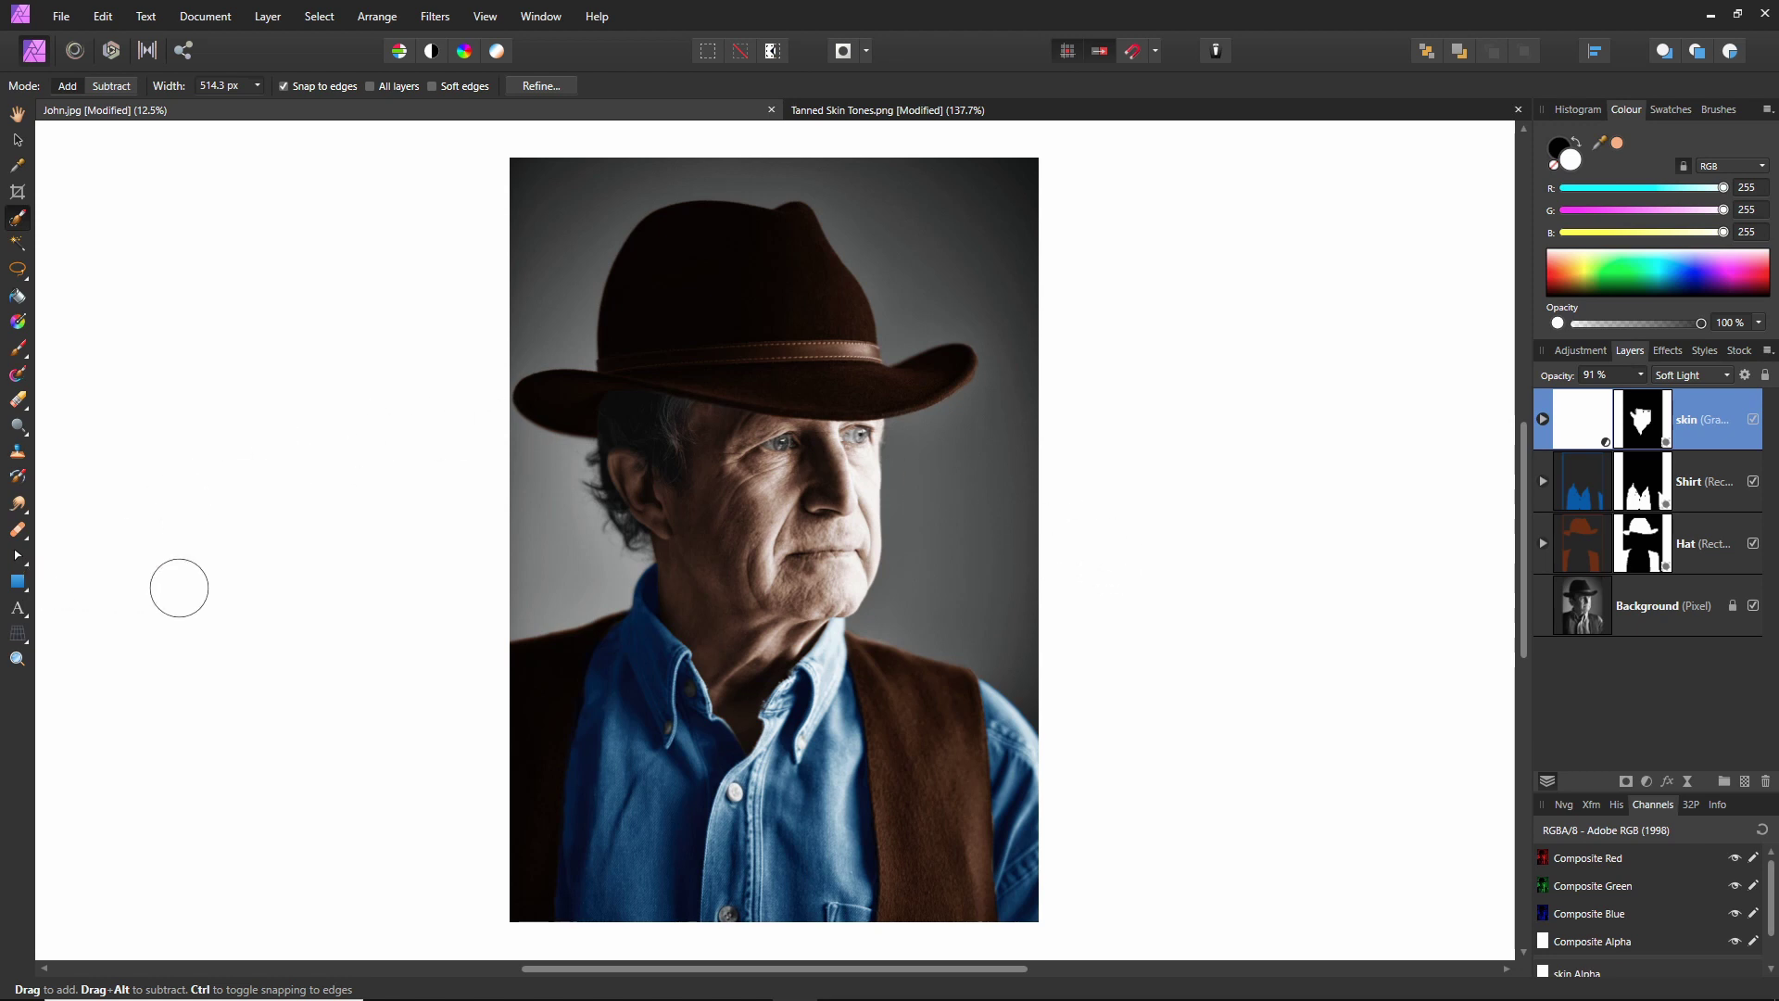
- Draw a rectangle covering both eyes and fill it with bright blue, RGB 21, 102, 229
click(17, 582)
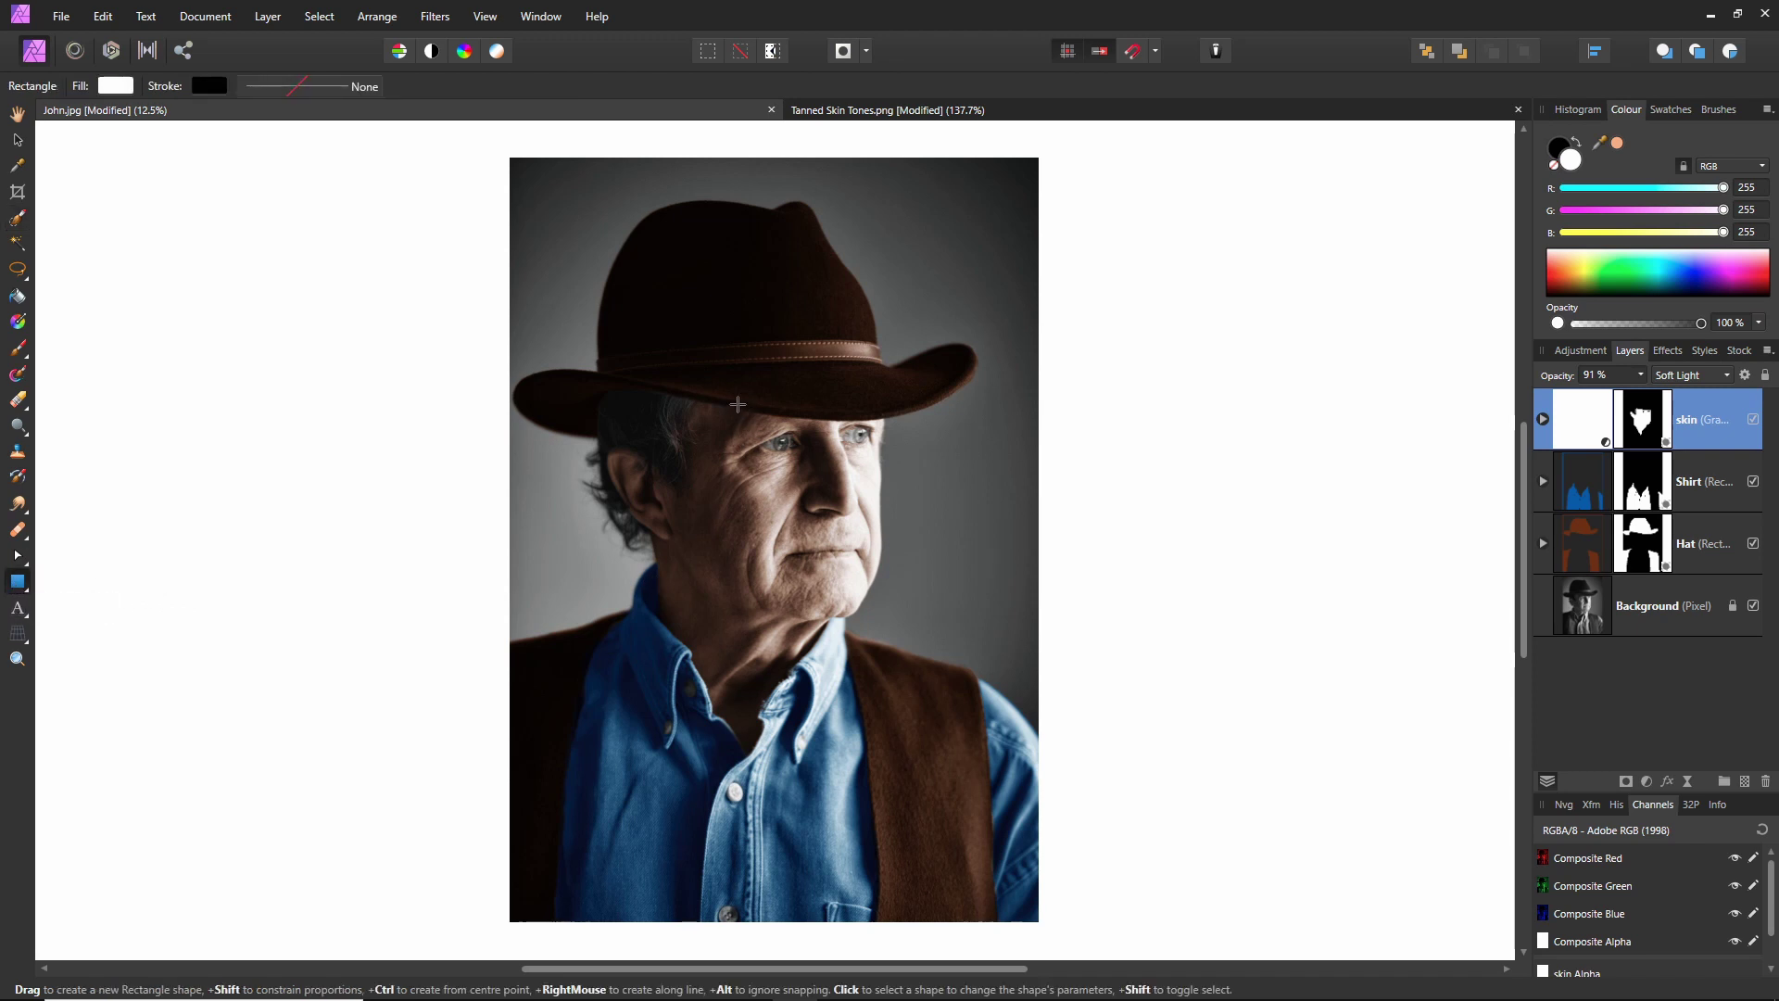
drag(735, 409, 888, 487)
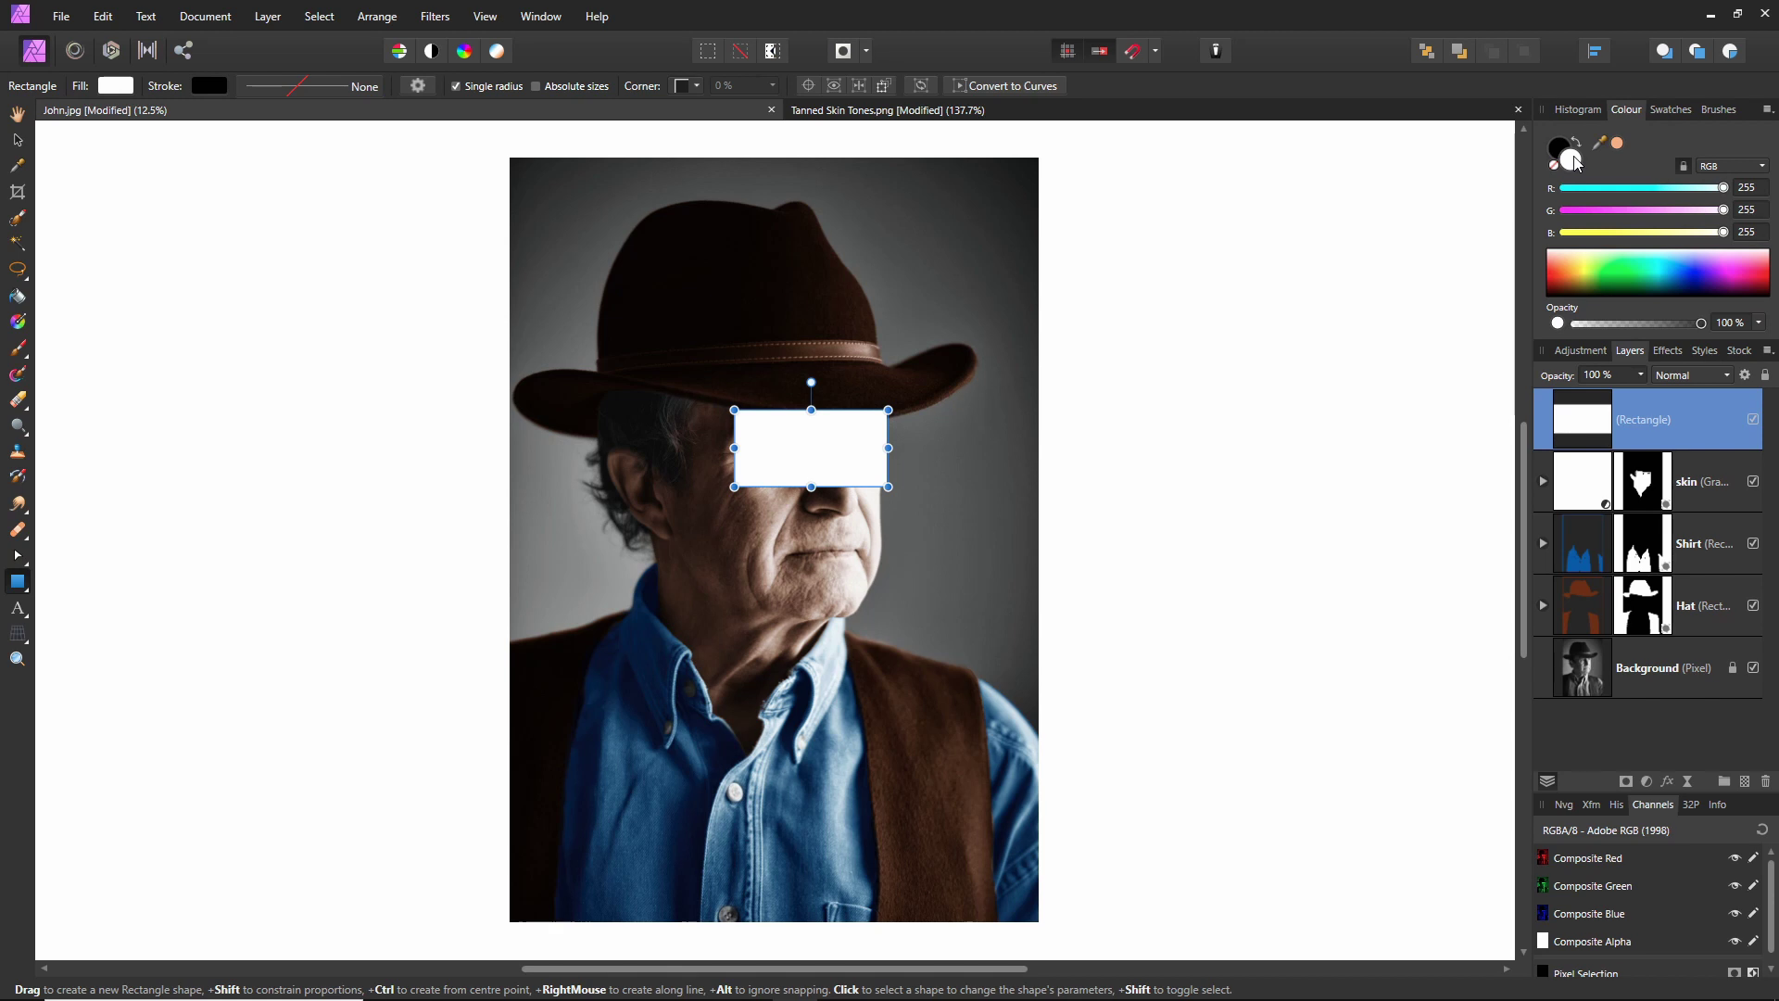
double_click(1574, 161)
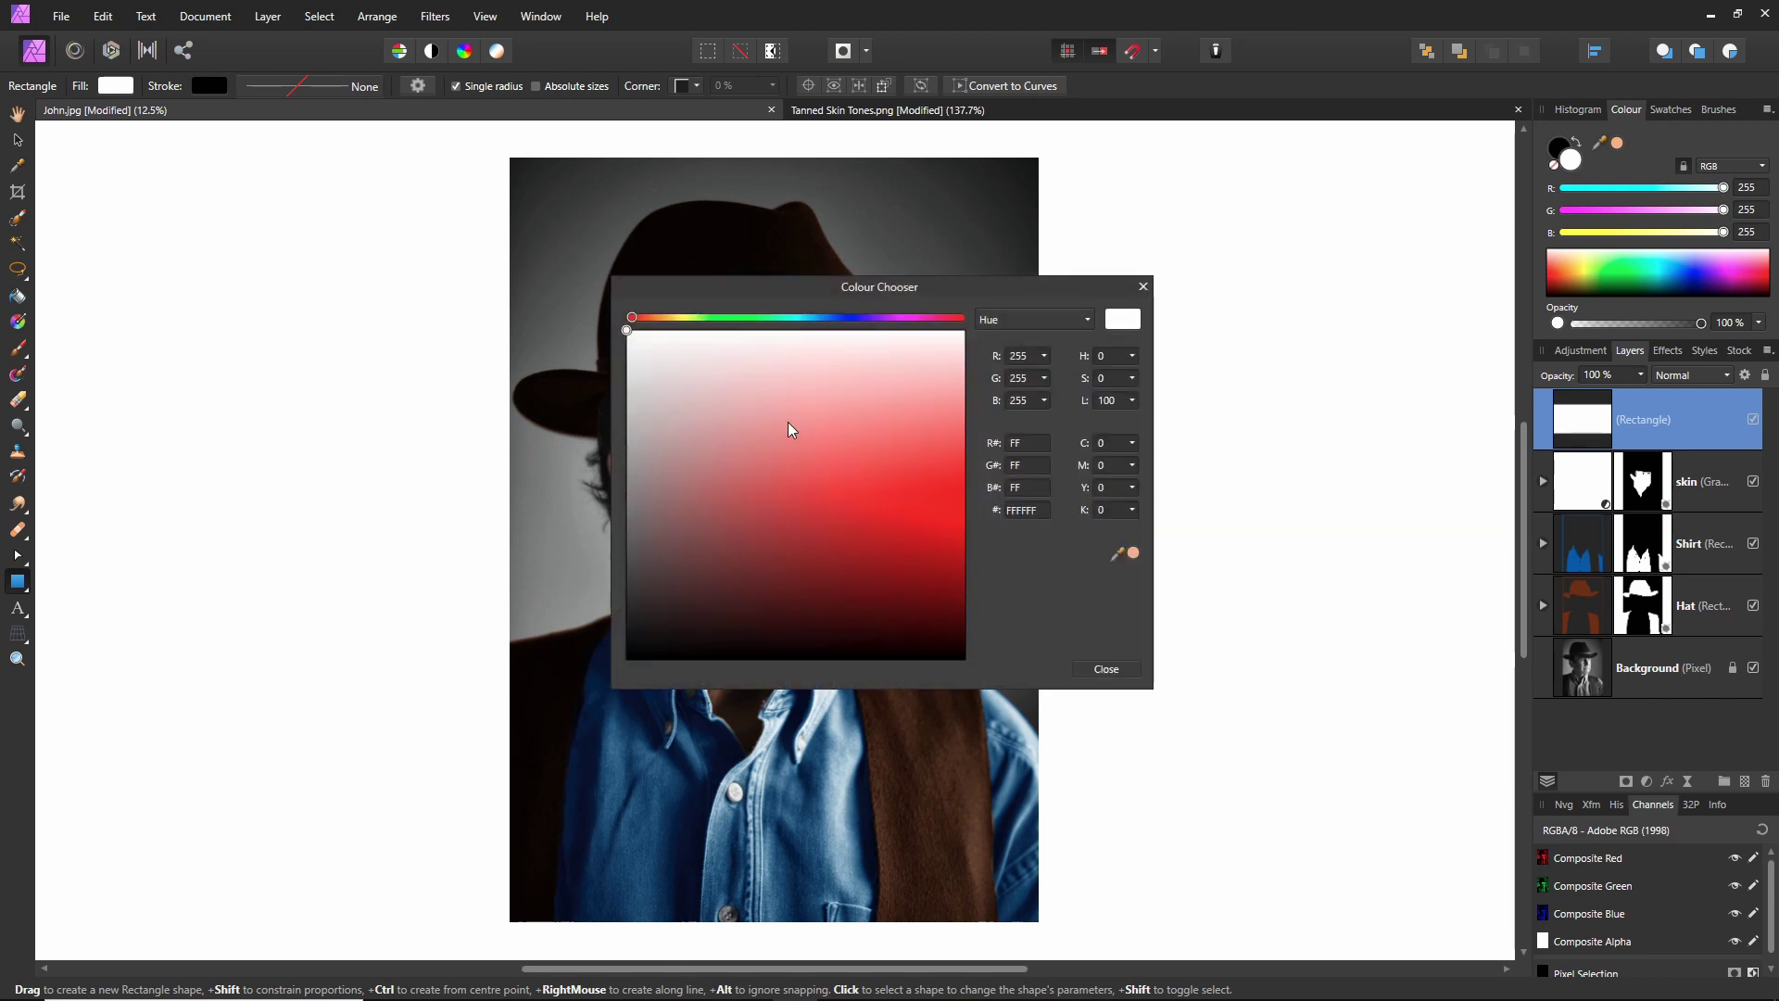
drag(897, 284, 906, 284)
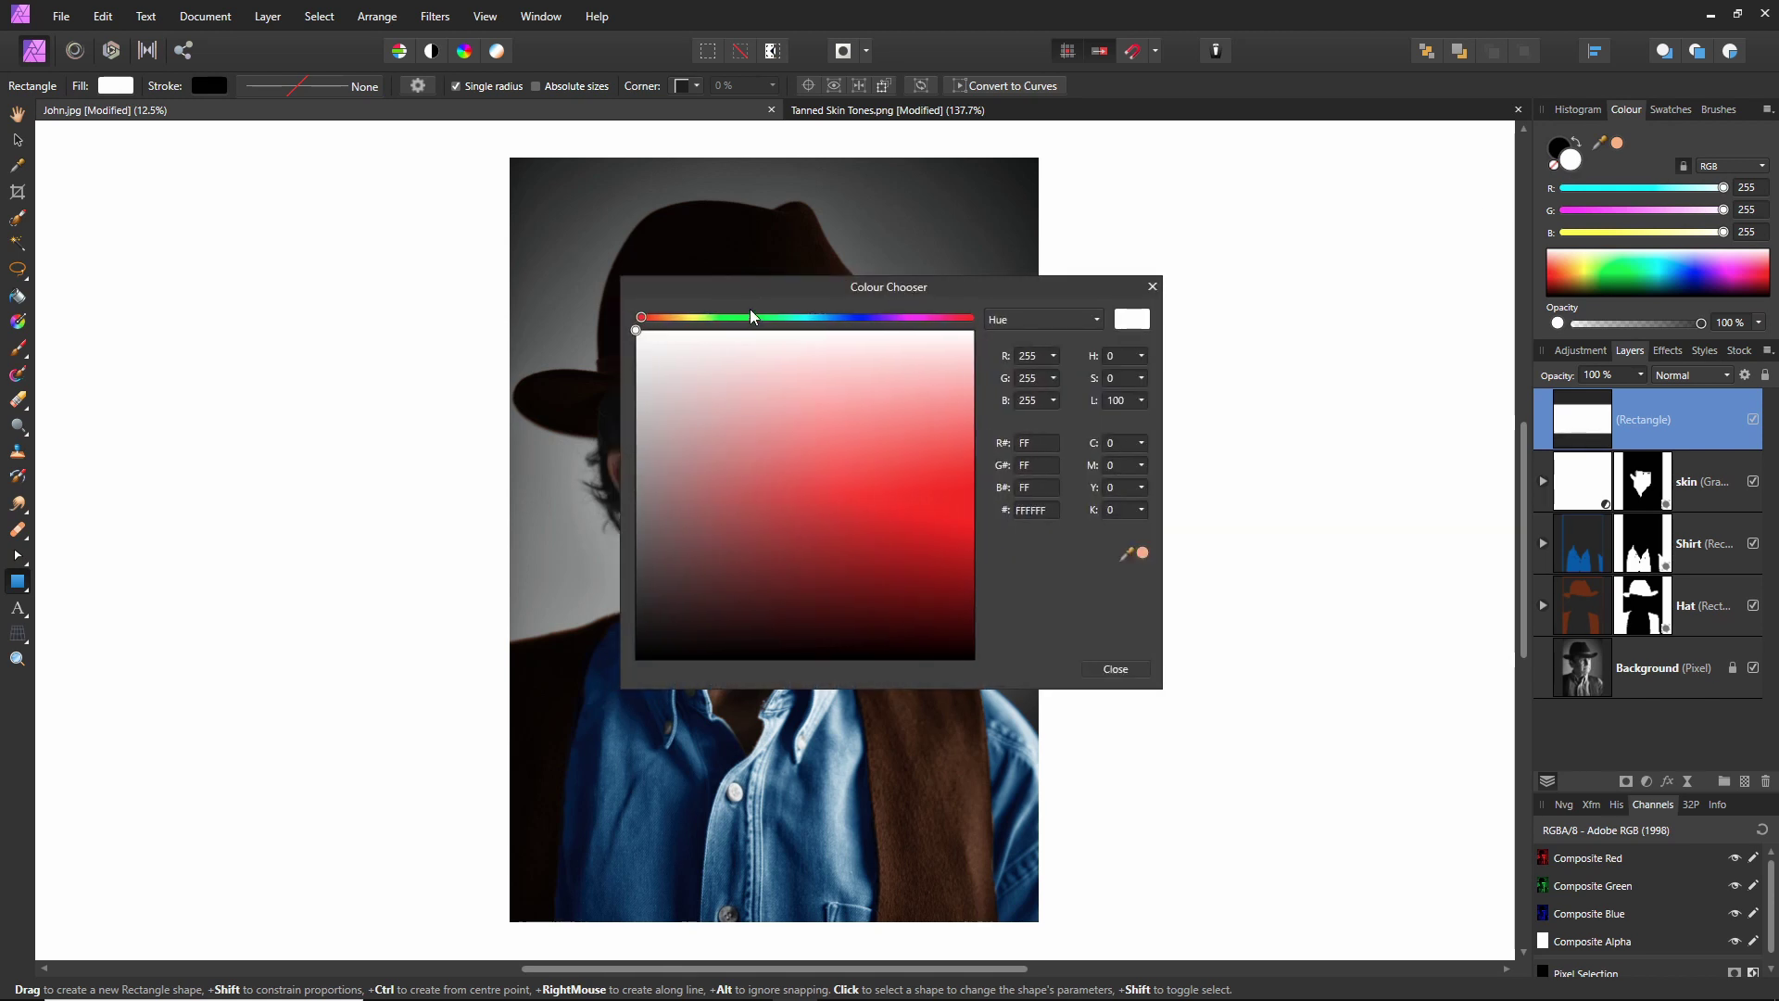
drag(747, 318, 838, 320)
mouse_move(926, 477)
mouse_down()
mouse_move(945, 534)
mouse_move(957, 504)
mouse_move(929, 524)
mouse_move(914, 498)
mouse_up()
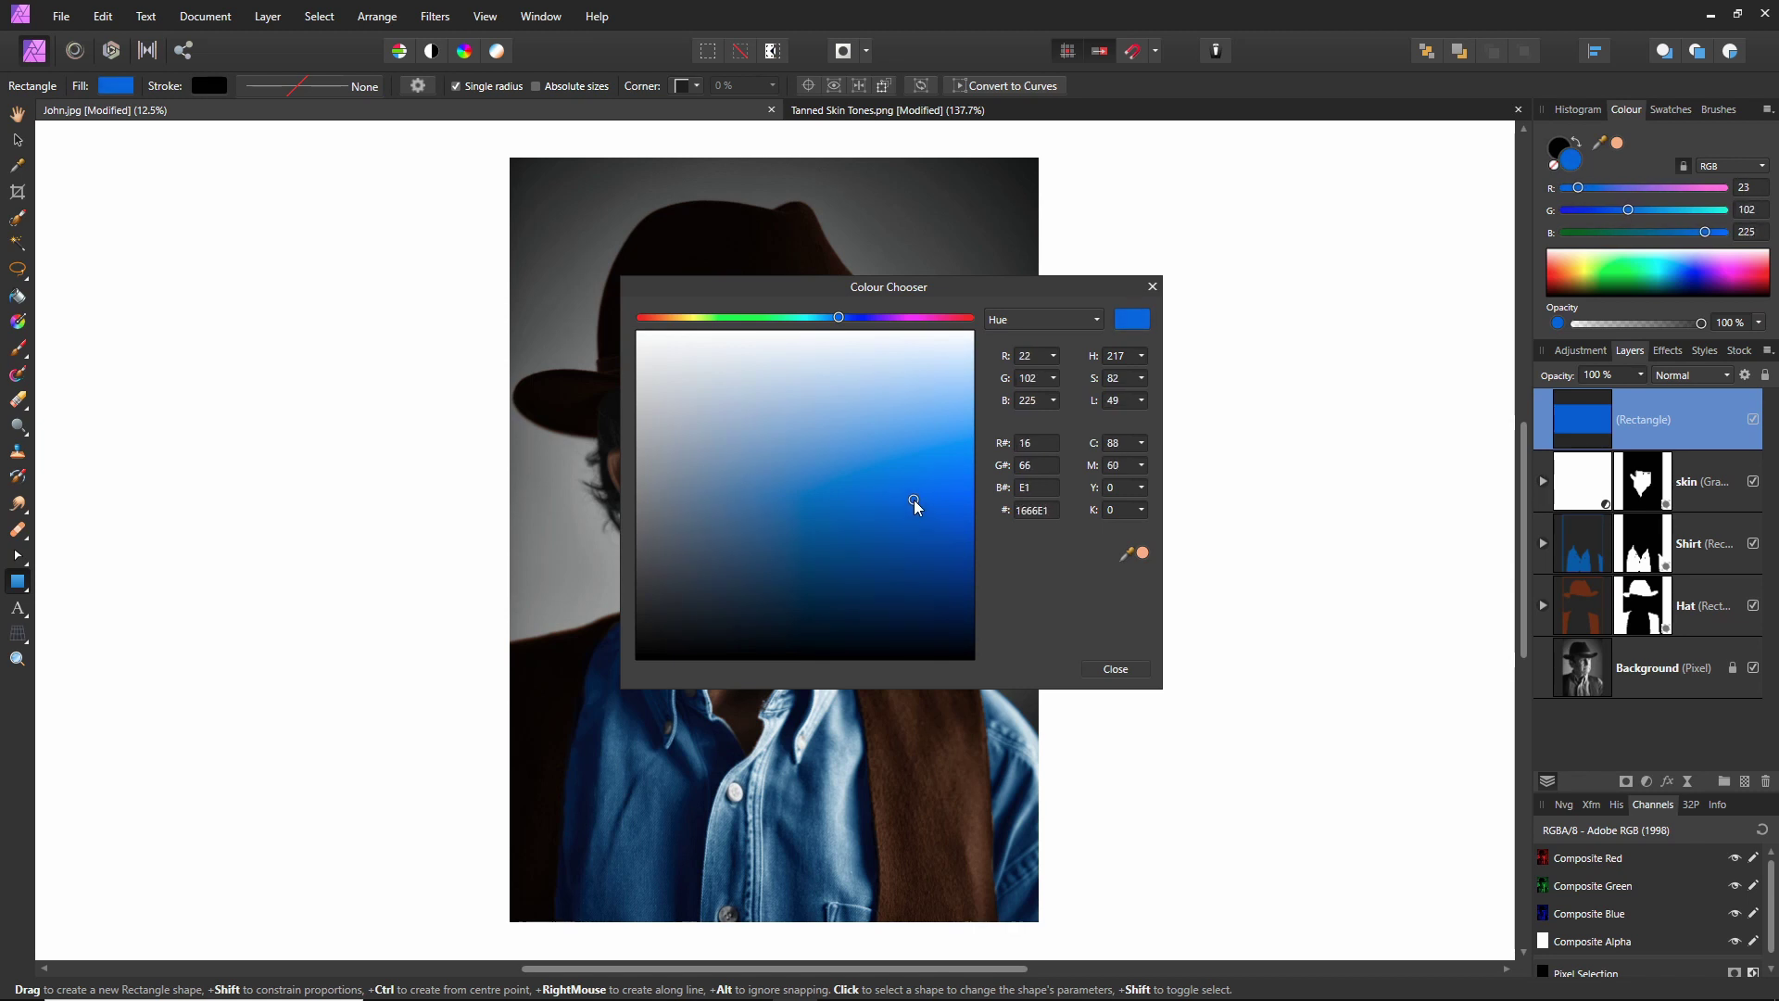
click(1117, 669)
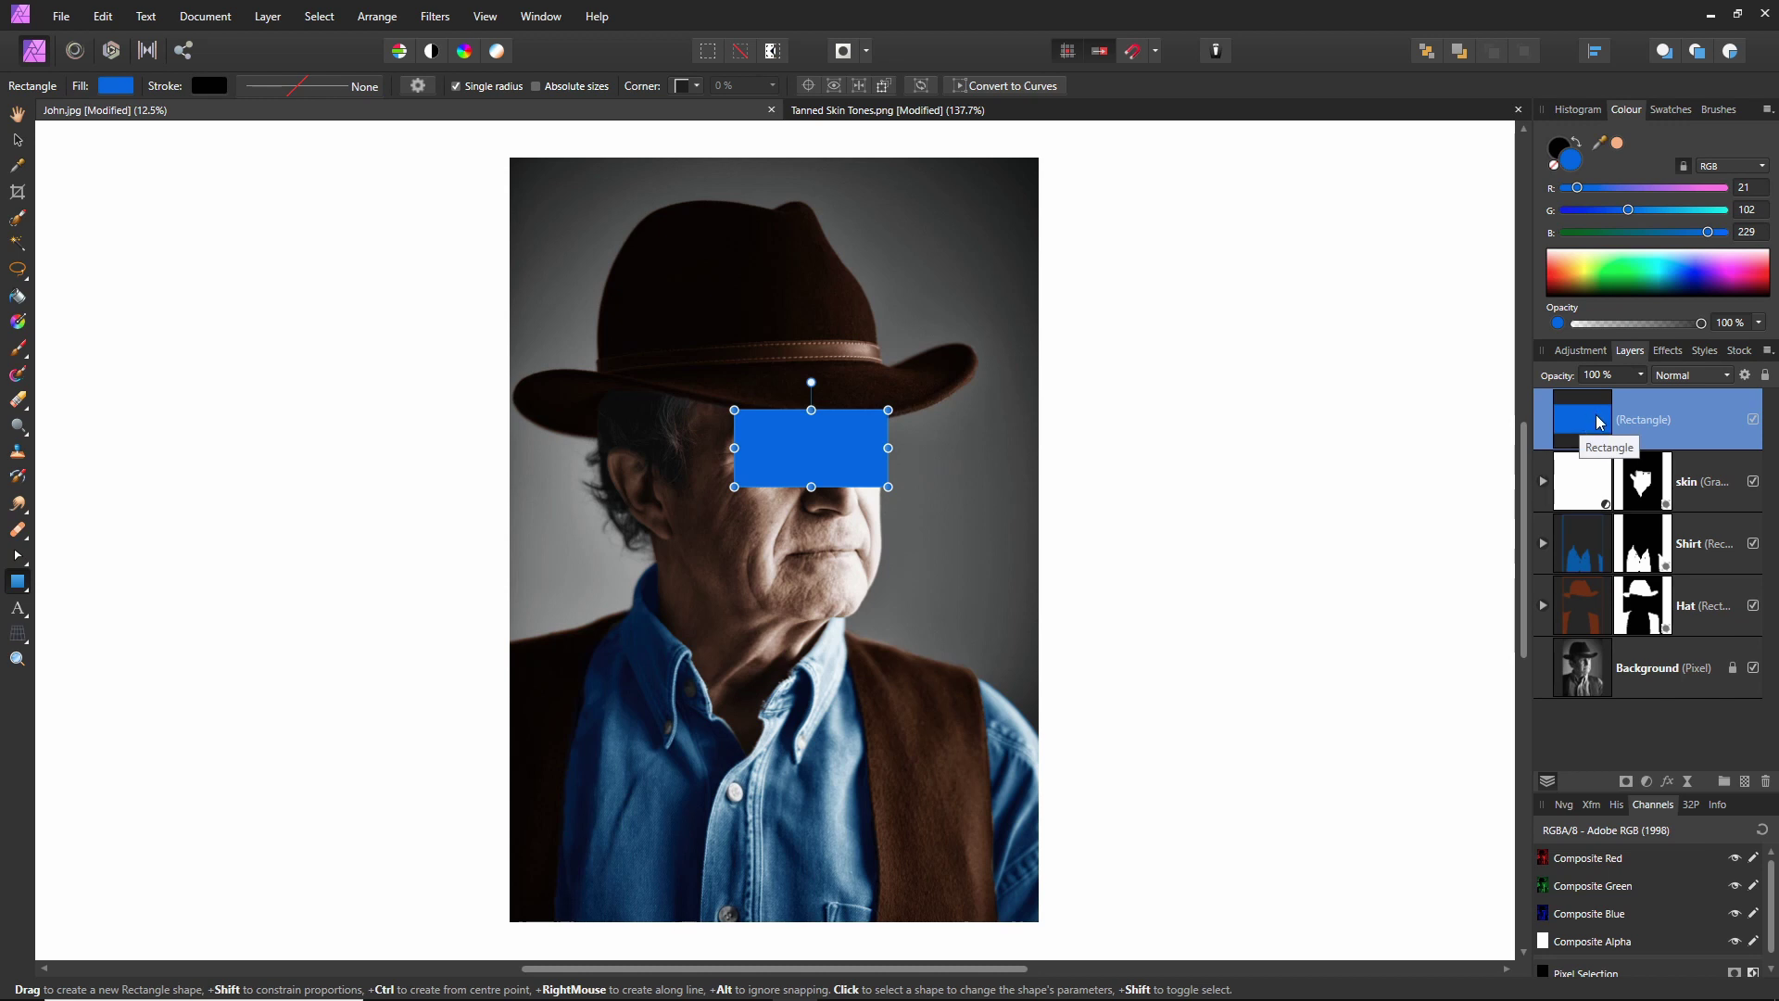
- Set the blue rectangle's blend mode to Soft Light and rename its layer "eyes"
click(1712, 375)
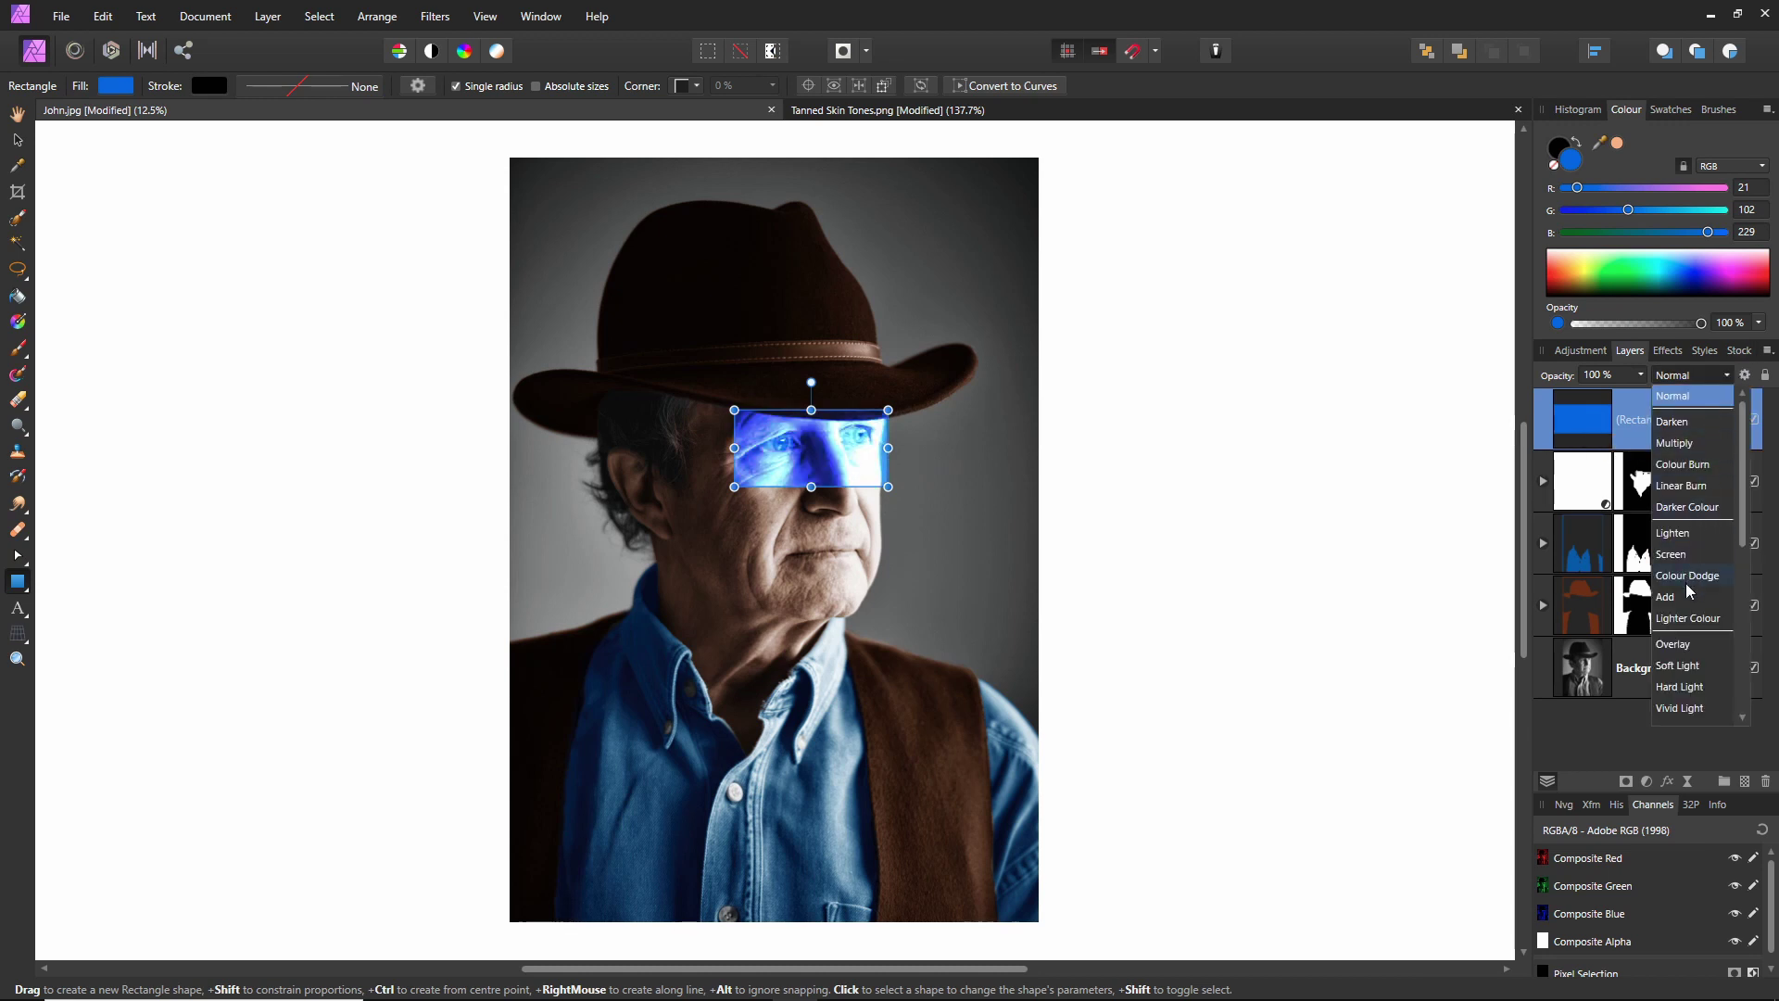
click(1678, 666)
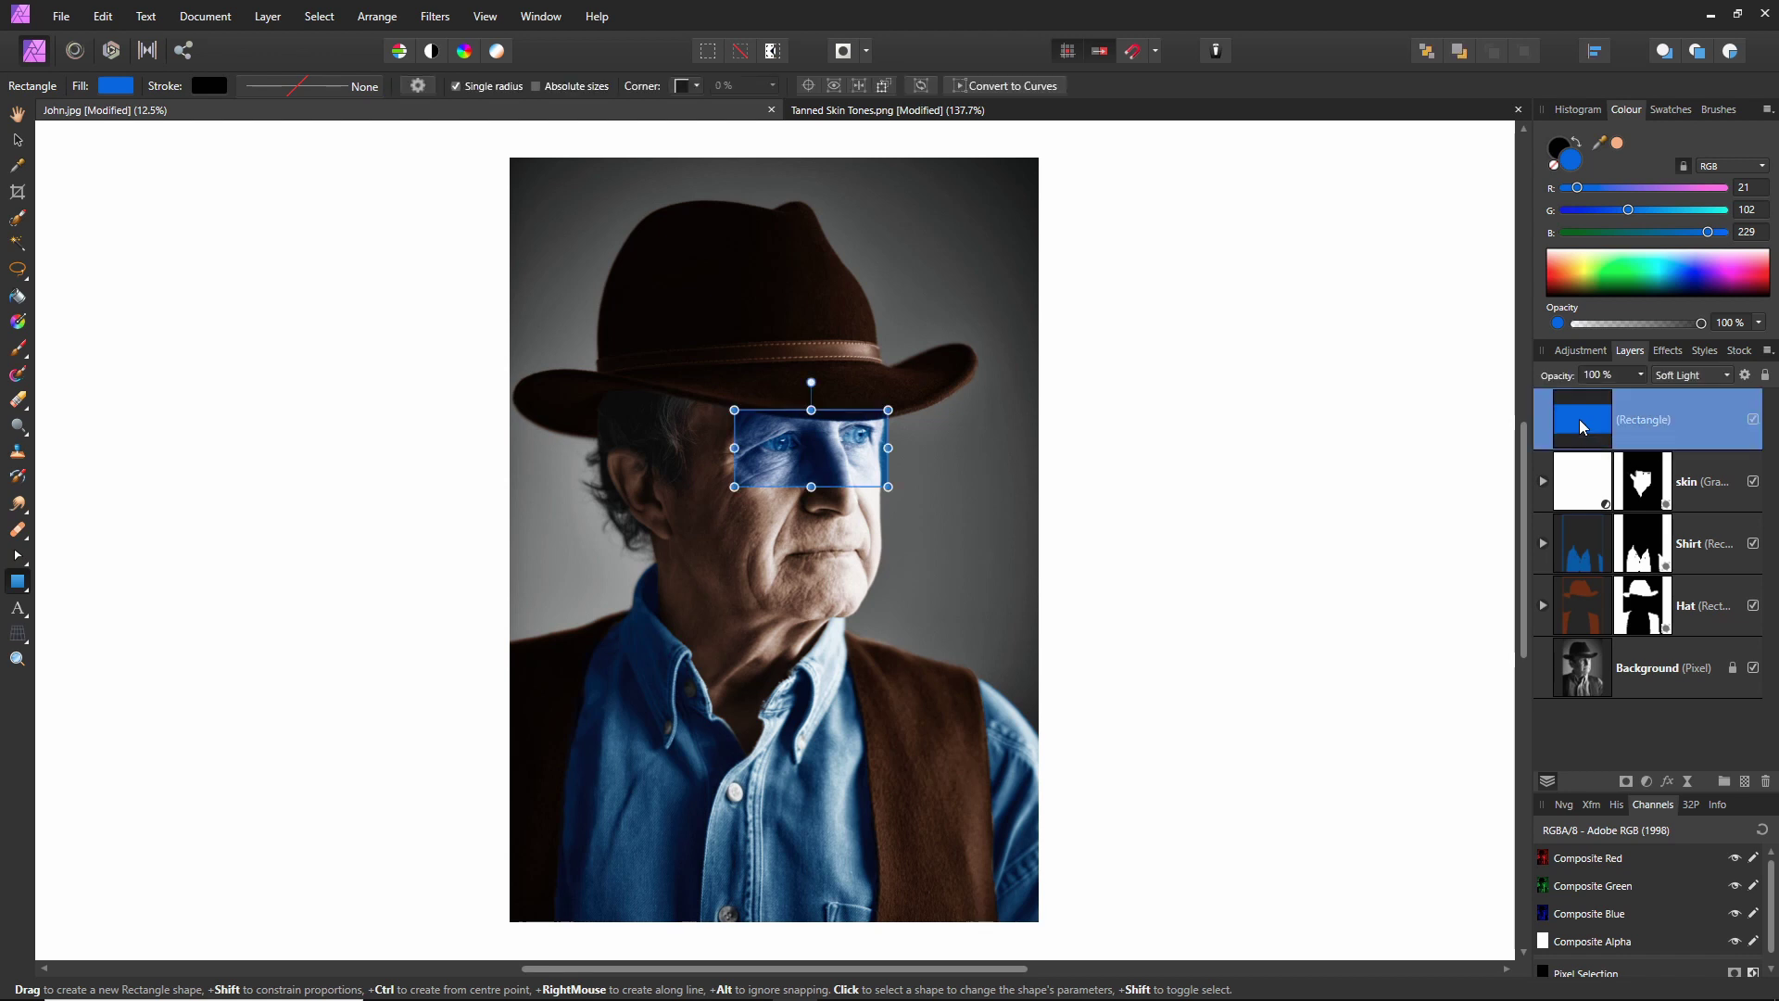
double_click(1653, 421)
text(eyes)
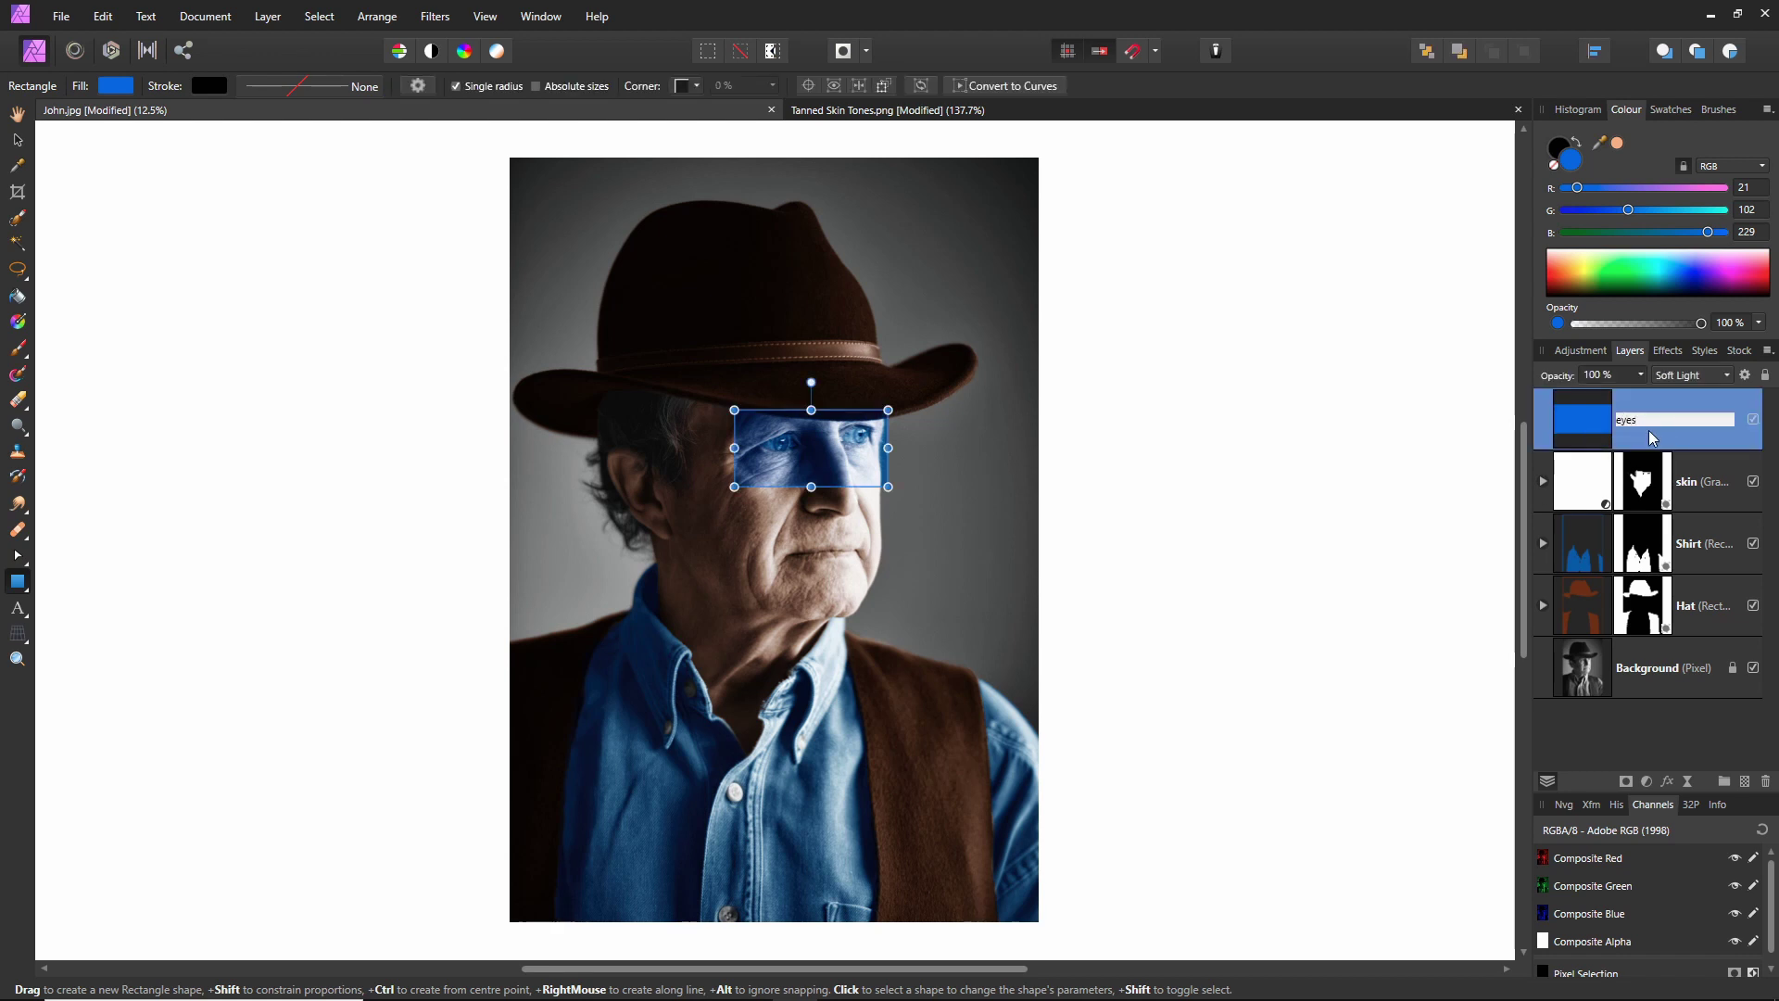
- Add a mask to the eyes layer and invert it so the blue is hidden
key(Return)
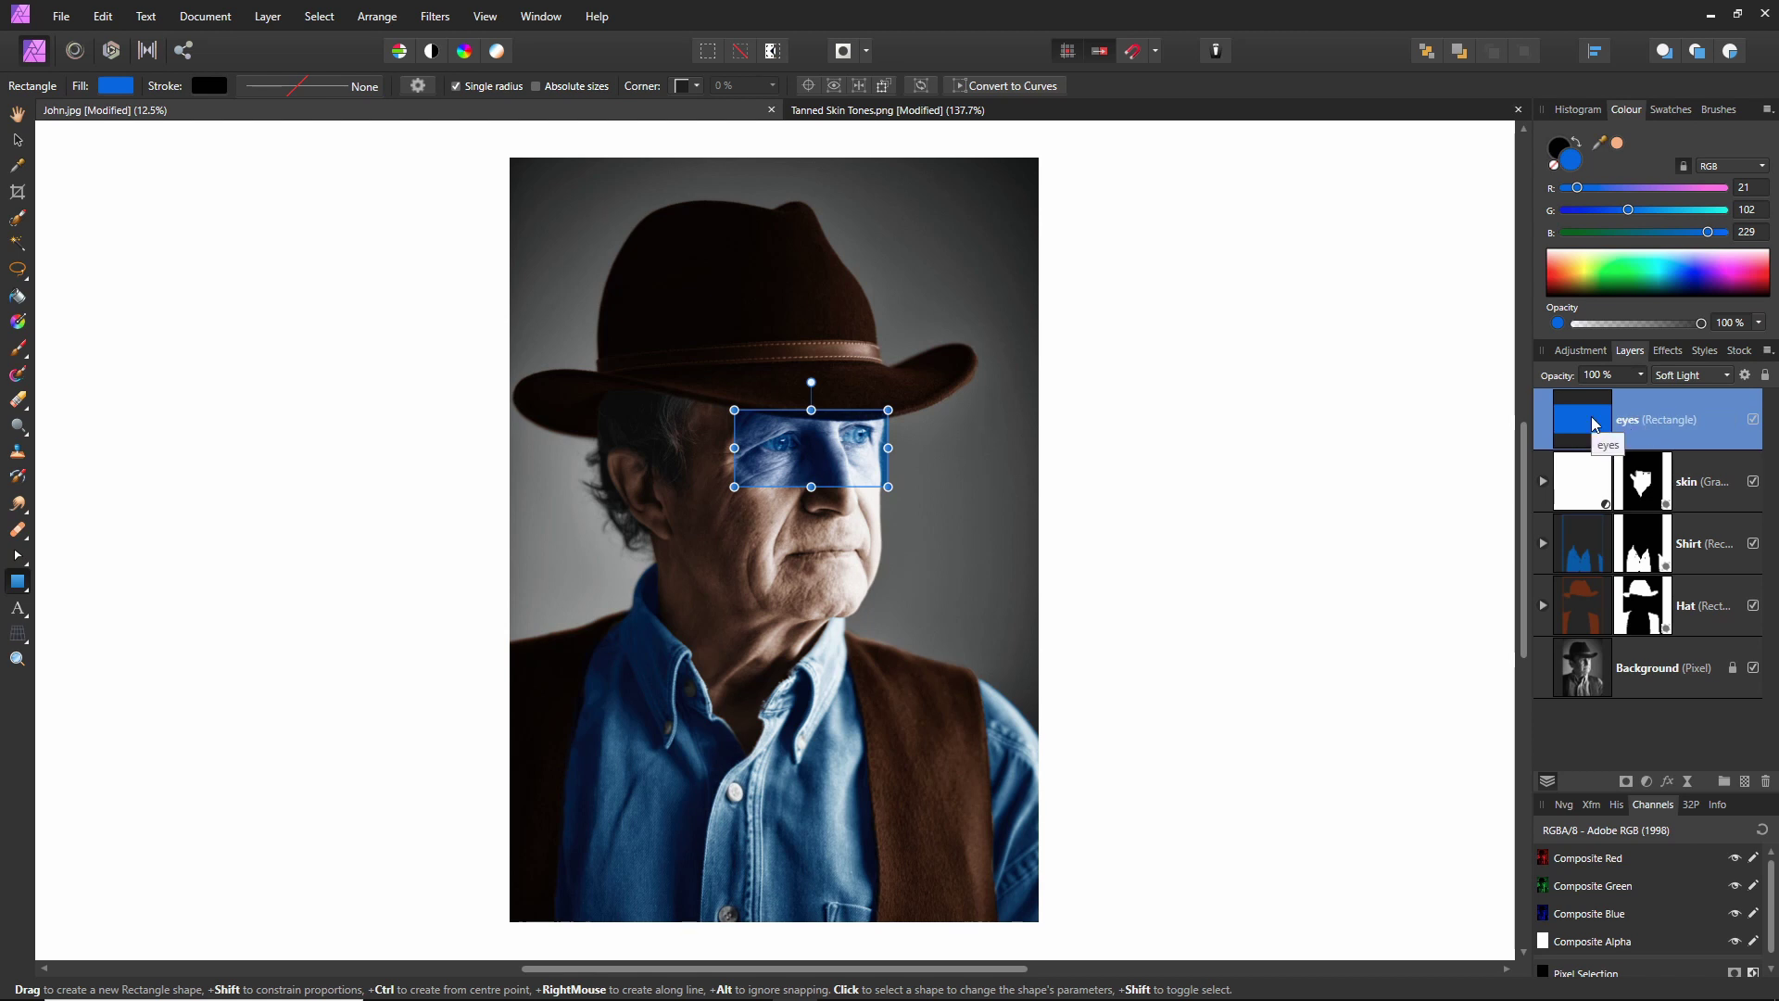
click(1628, 786)
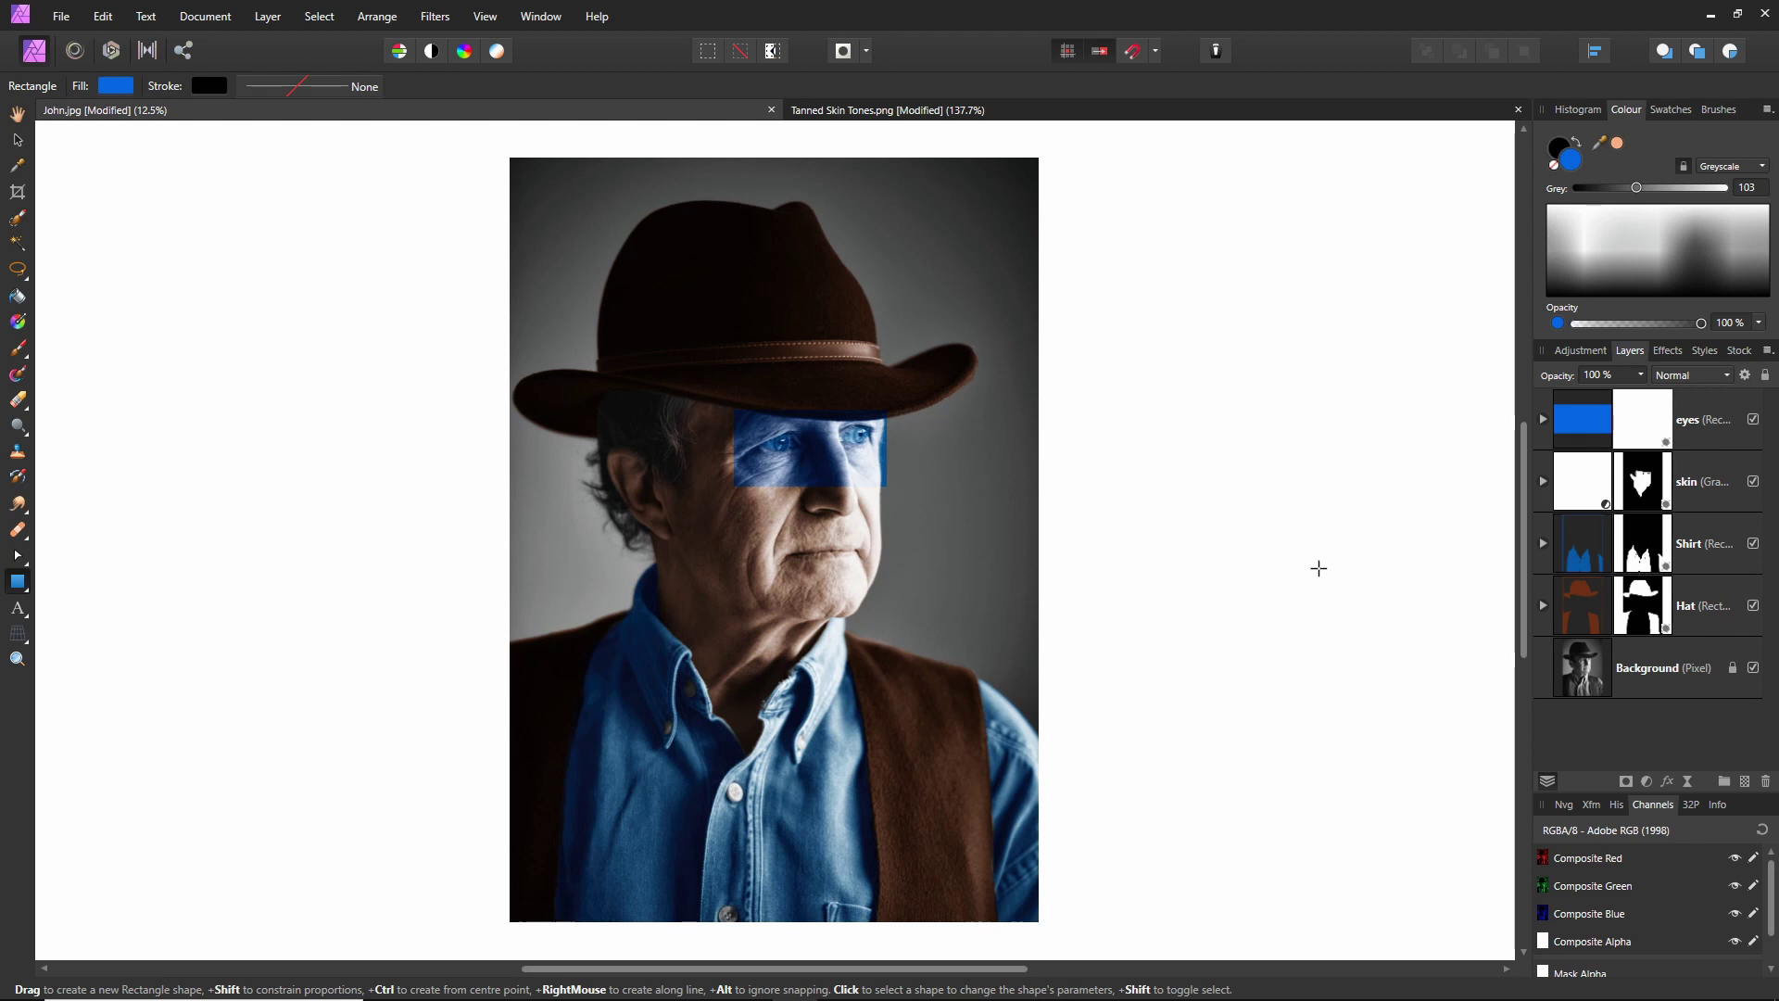
key(ctrl+i)
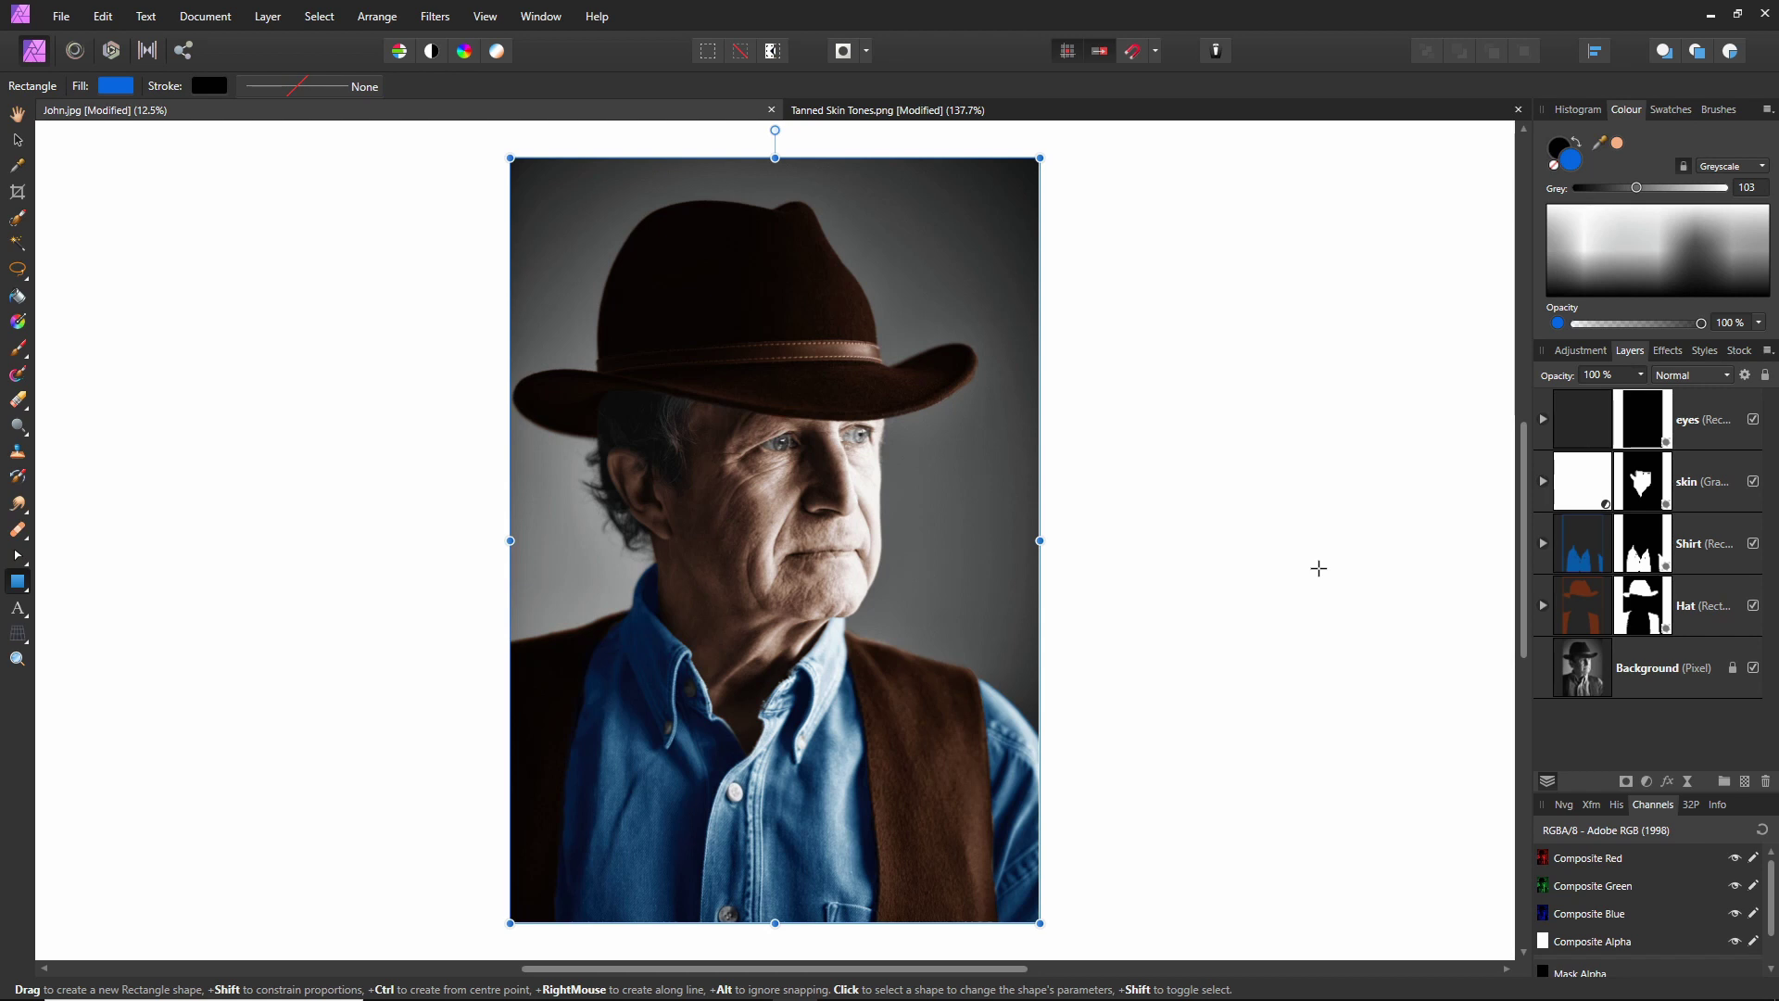
- Paint white over both irises on the eyes mask with a soft 101.2 px brush to reveal the blue
key(ctrl)
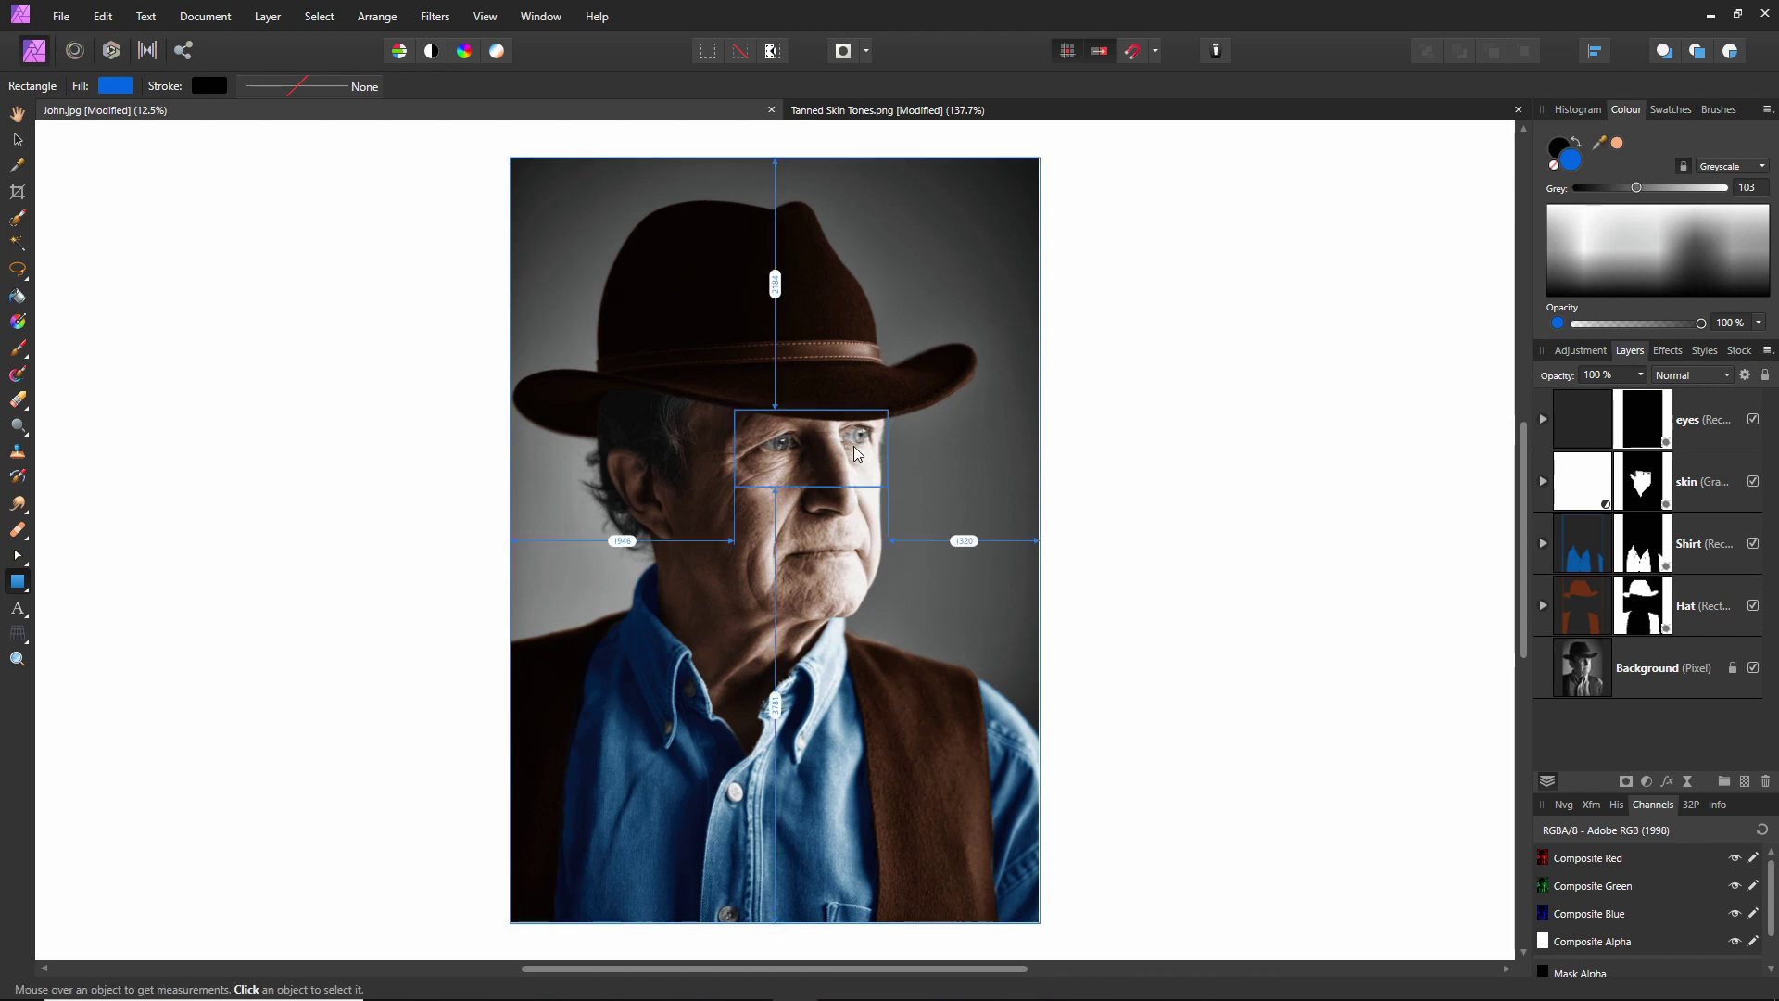
scroll(853, 447, up, 6)
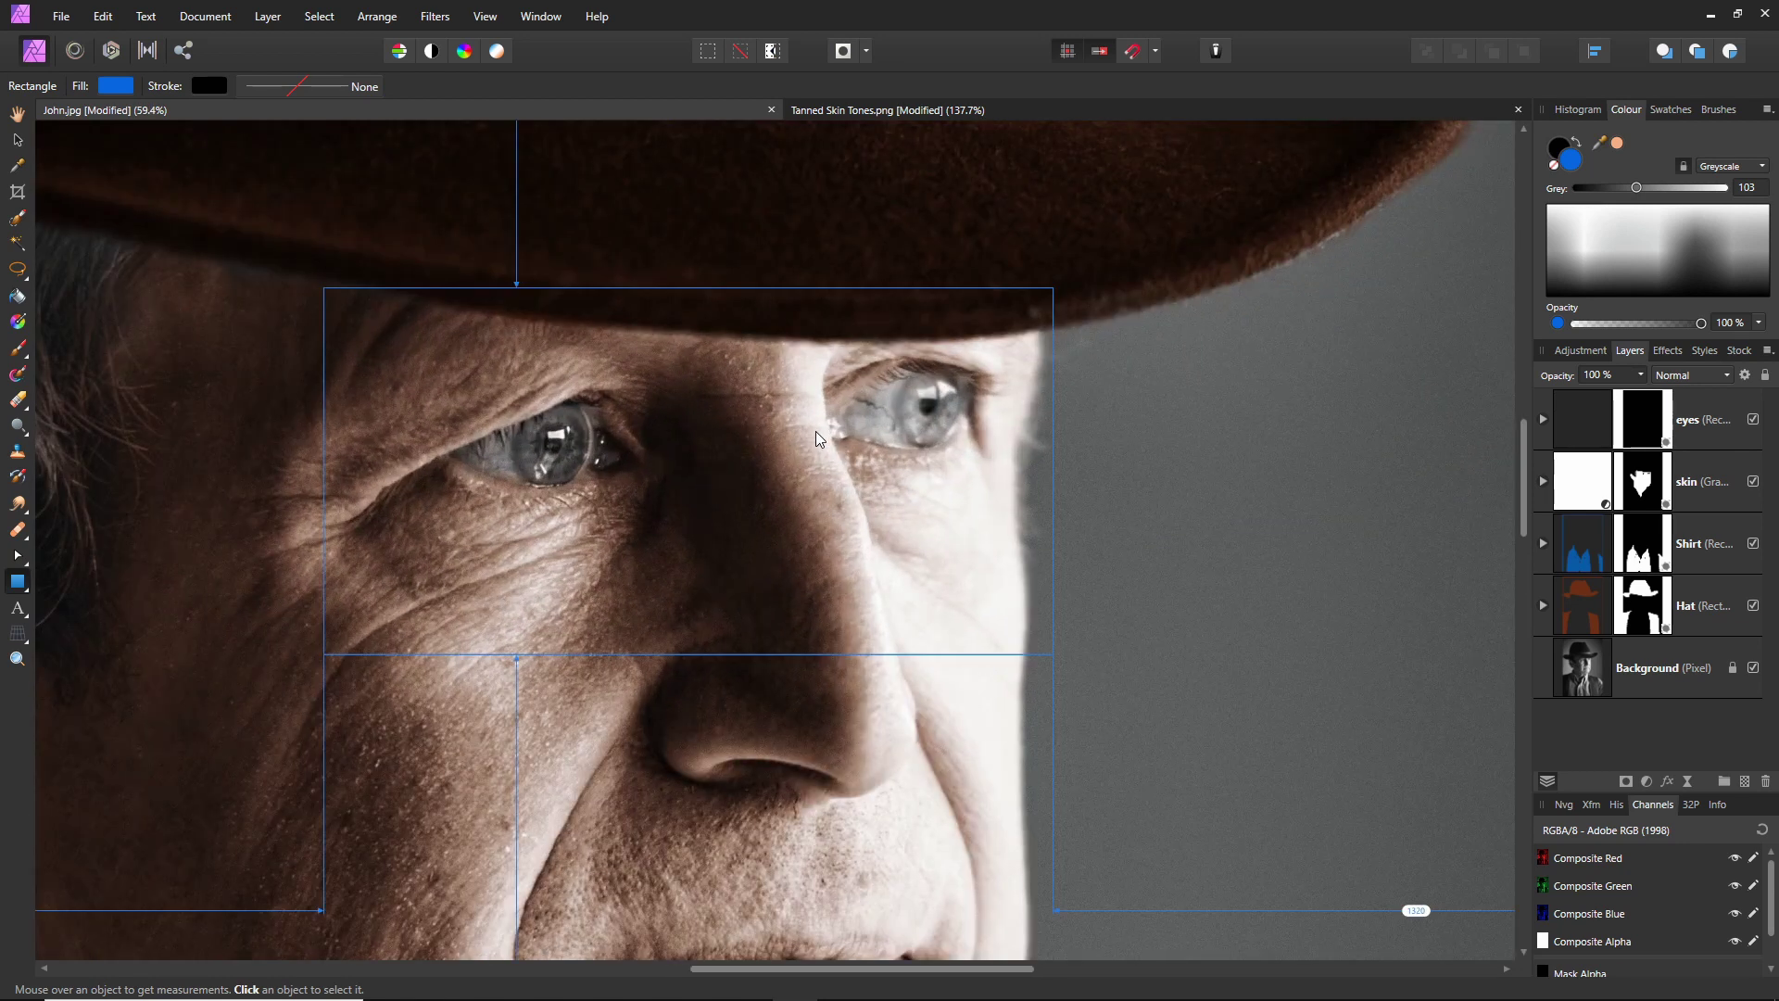
scroll(815, 431, up, 1)
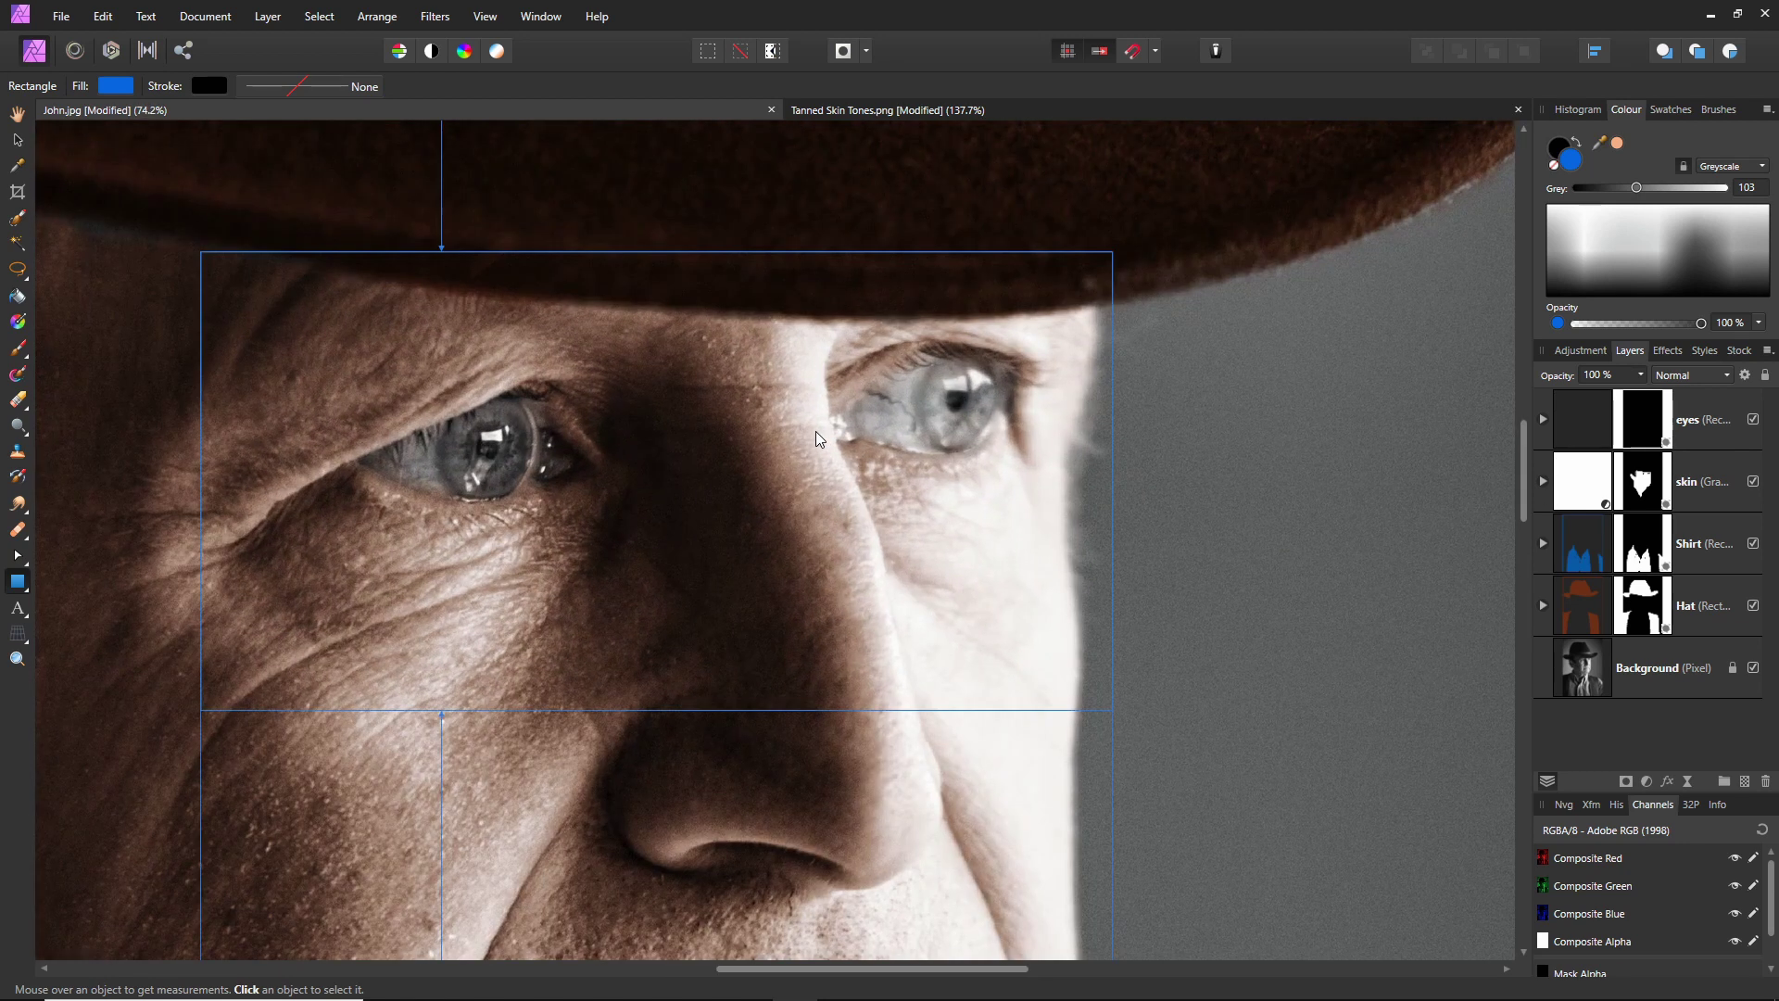
click(18, 352)
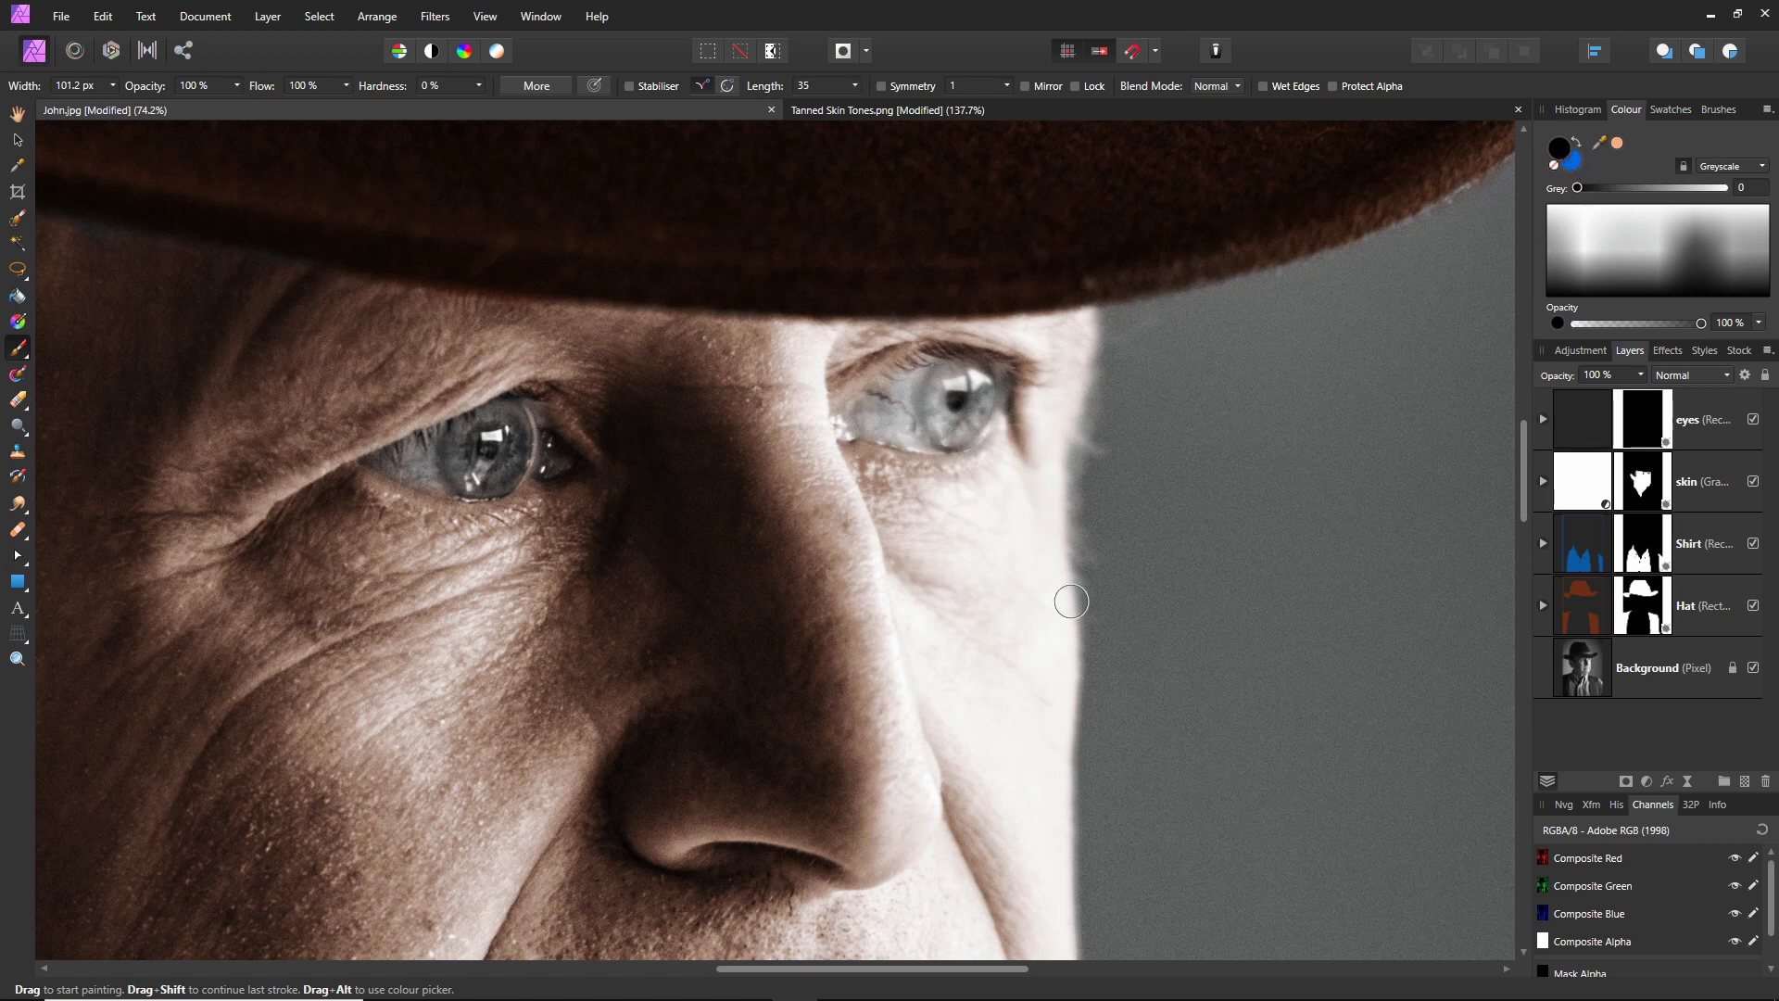
key(d)
key(x)
mouse_move(504, 428)
mouse_down()
mouse_move(470, 441)
mouse_move(480, 482)
mouse_move(510, 468)
mouse_move(508, 426)
mouse_move(483, 423)
mouse_move(463, 466)
mouse_move(455, 440)
mouse_move(469, 476)
mouse_move(500, 470)
mouse_move(501, 413)
mouse_move(513, 436)
mouse_up()
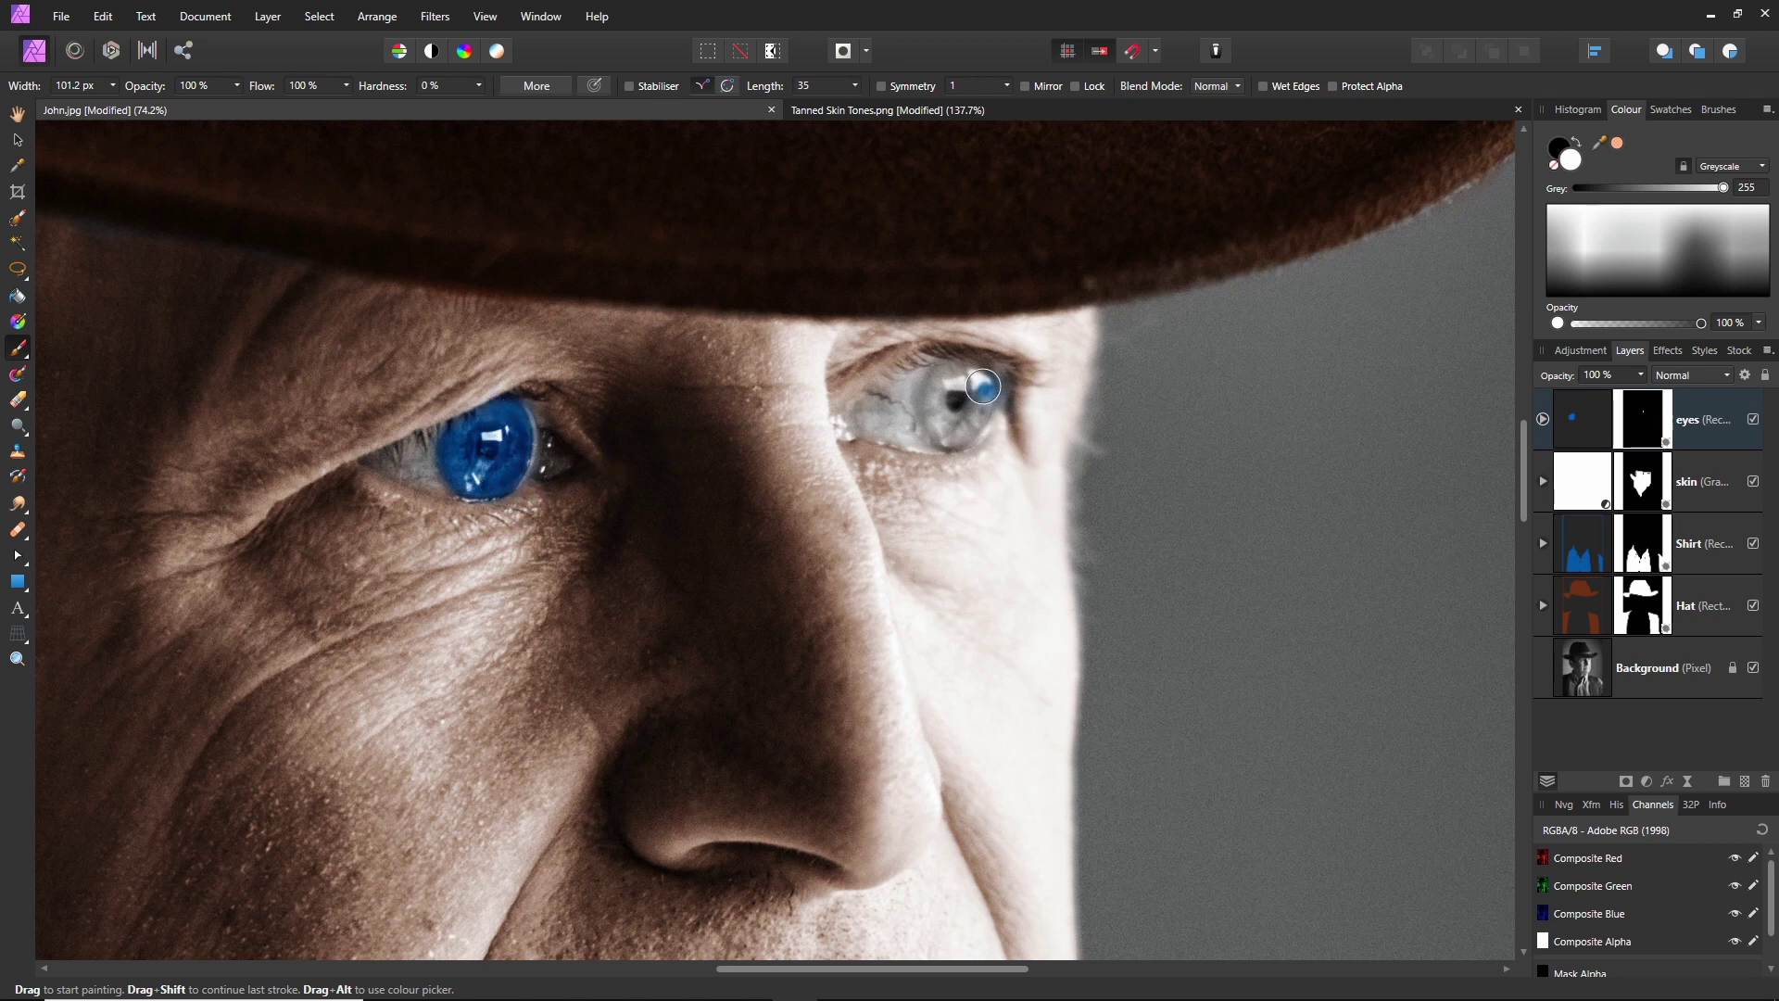
mouse_move(964, 378)
mouse_down()
mouse_move(932, 418)
mouse_move(958, 433)
mouse_move(977, 396)
mouse_move(942, 403)
mouse_up()
click(625, 461)
key(ctrl+z)
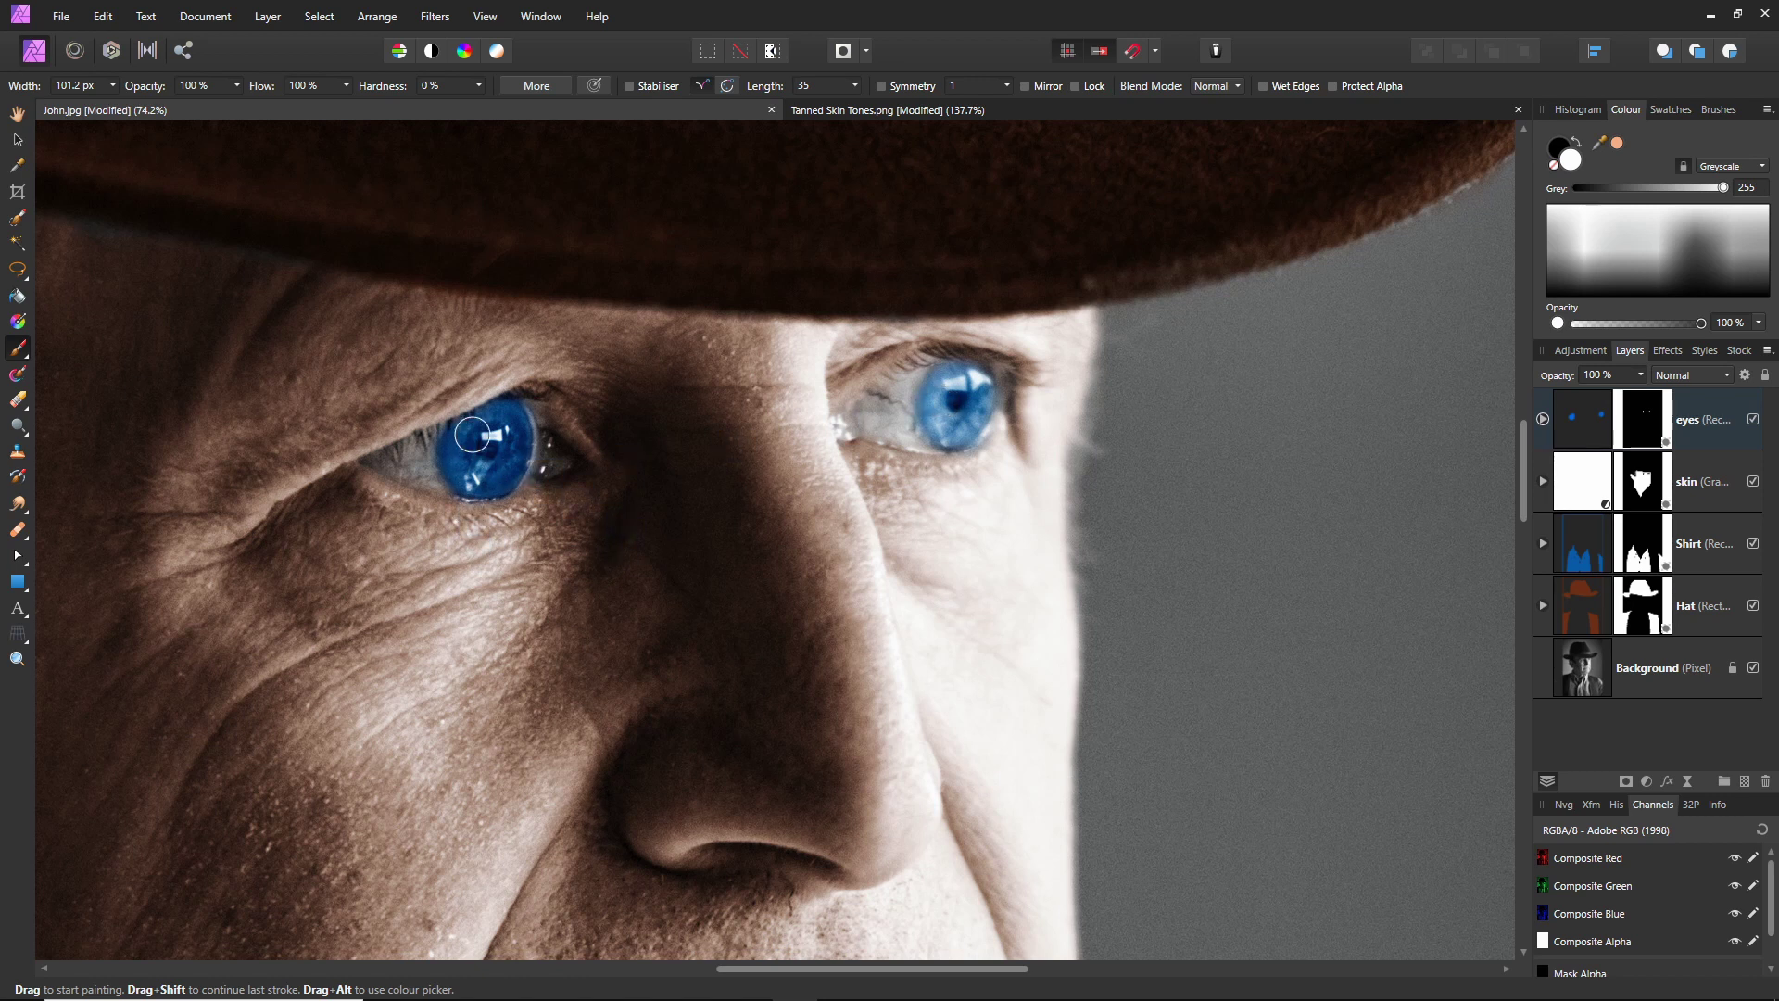
- Dab over the pupil on the eyes mask, using black as the paint colour and a brush width of 62.2 px
drag(490, 450, 493, 447)
click(1561, 148)
key(bracketleft)
key(bracketleft)
key(bracketleft)
key(bracketleft)
key(ctrl+0)
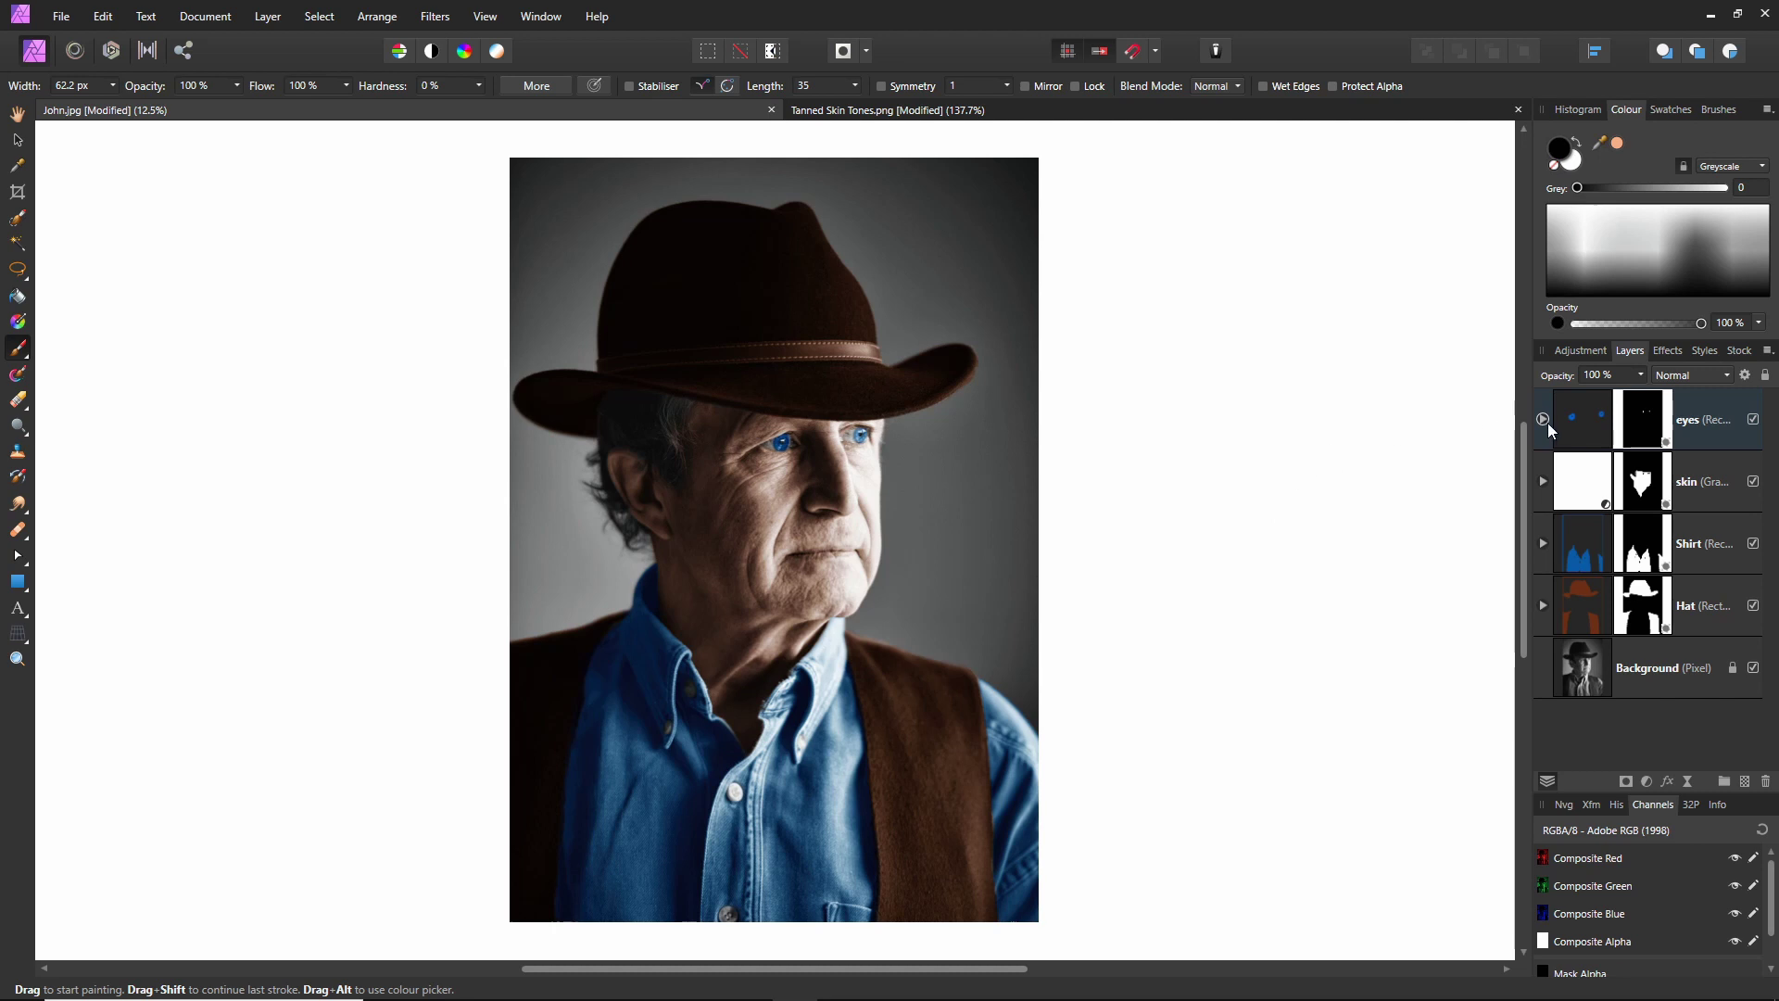
- Lower the opacity of the eyes layer to 50%
click(1586, 417)
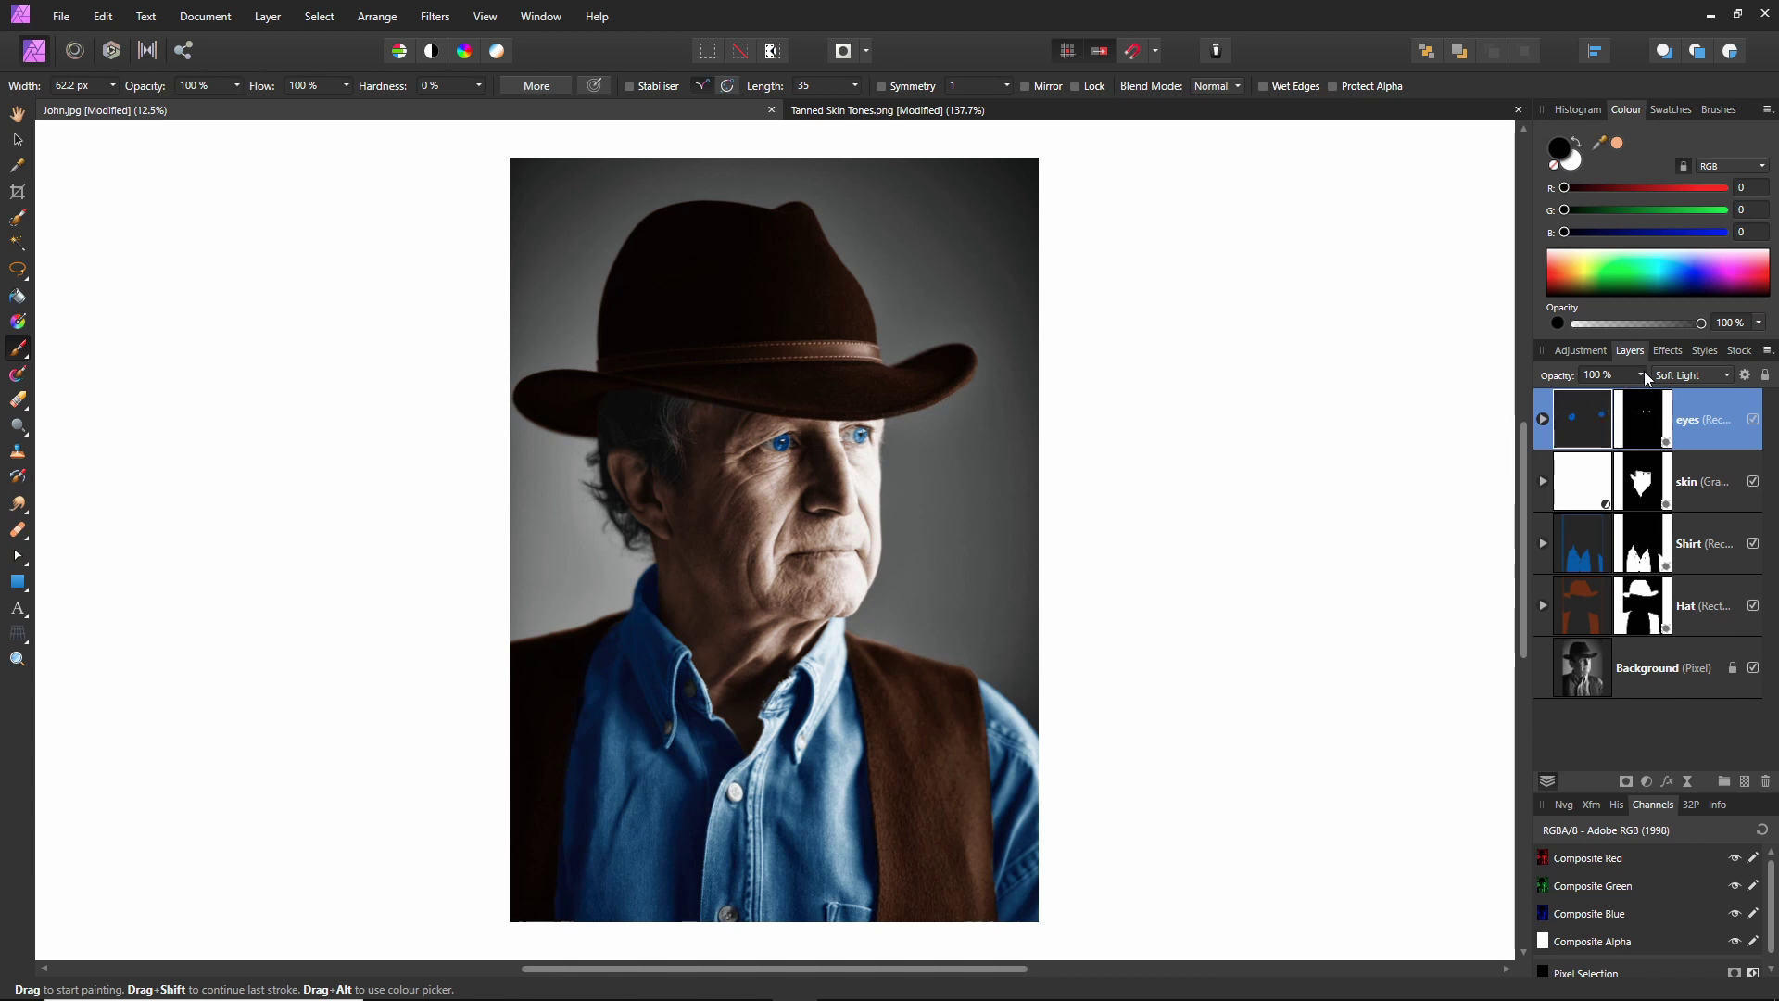
click(1641, 374)
drag(1647, 398, 1595, 400)
drag(1580, 393, 1580, 394)
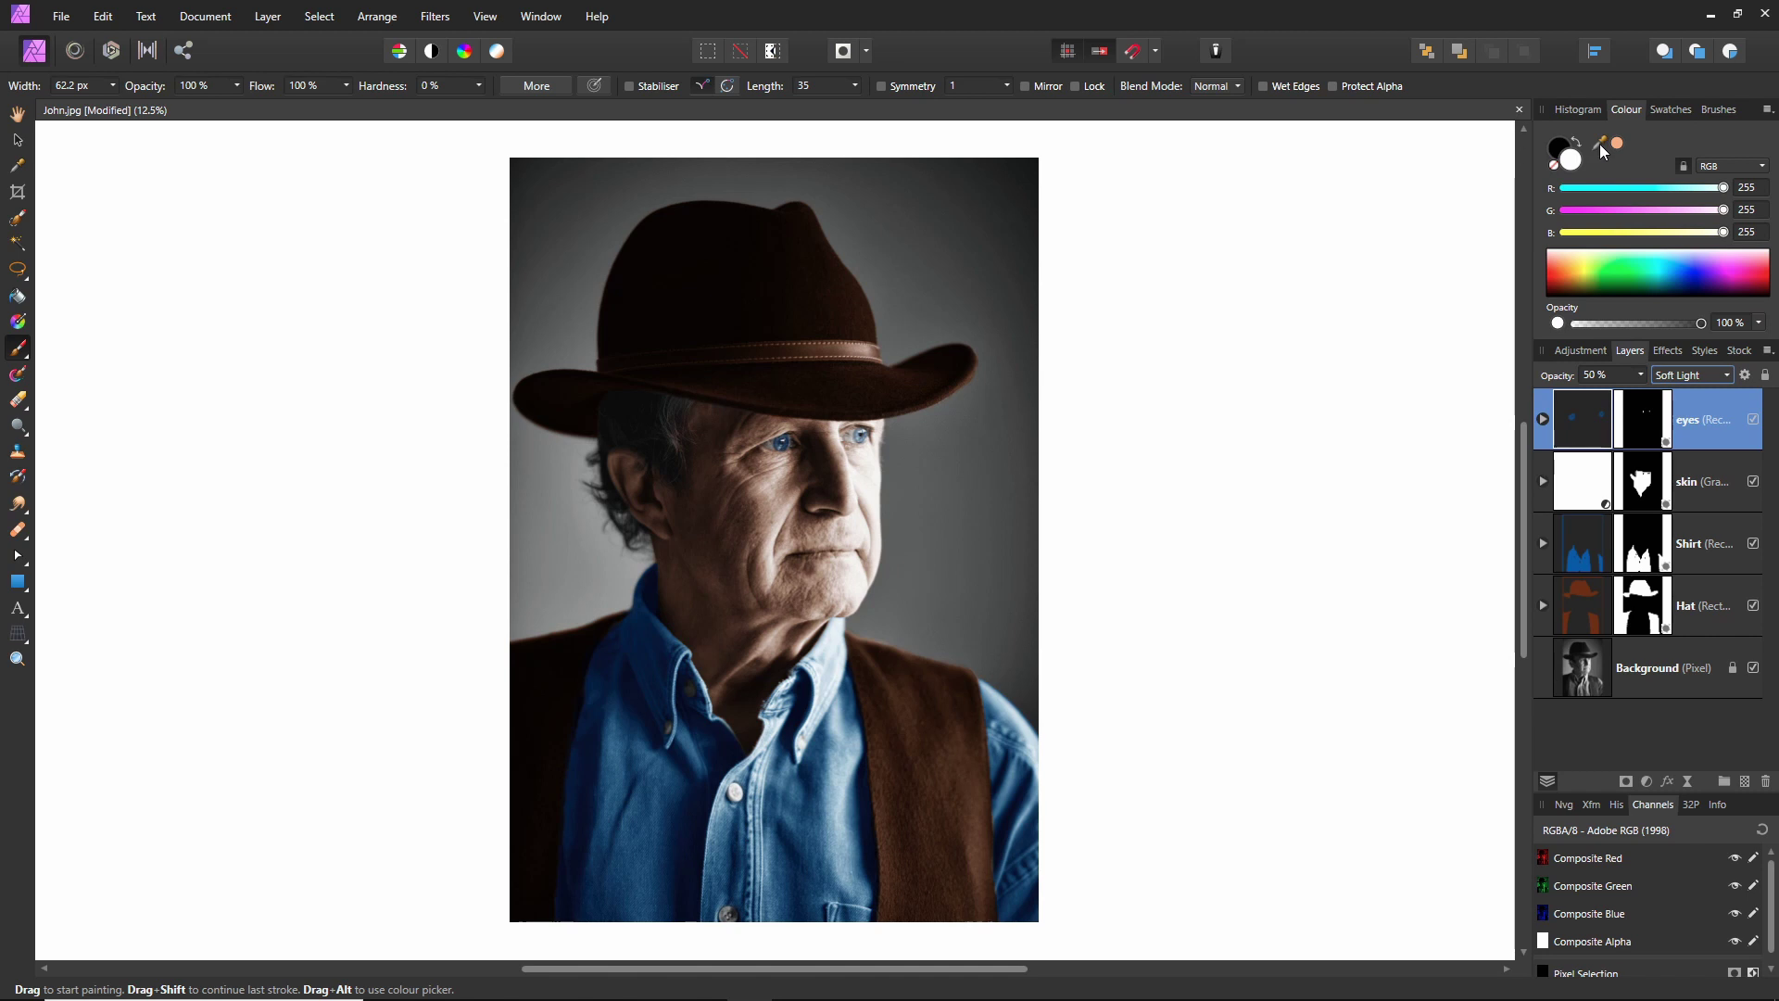
- Sample the shirt's blue as the current colour and copy its hex code, 3E5B81
mouse_move(1603, 150)
mouse_down()
mouse_move(1477, 198)
mouse_move(1080, 584)
mouse_move(852, 739)
mouse_move(823, 844)
mouse_up()
click(1619, 145)
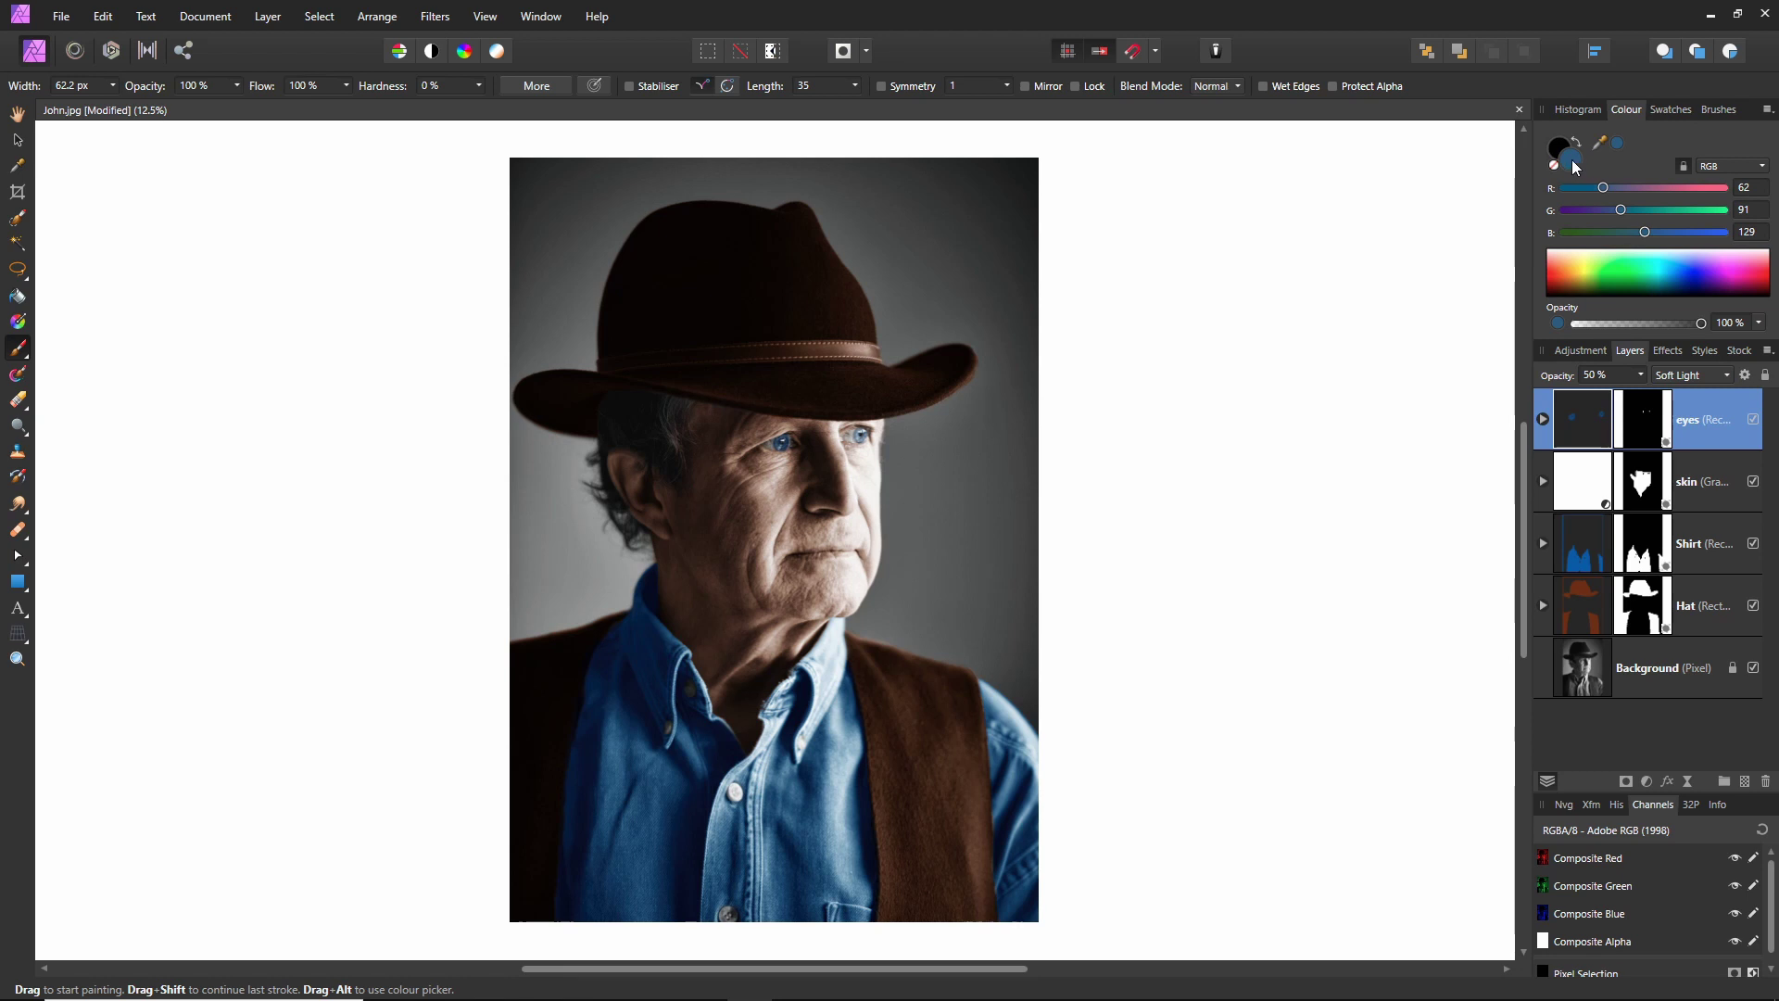
double_click(1571, 159)
drag(886, 286, 1080, 290)
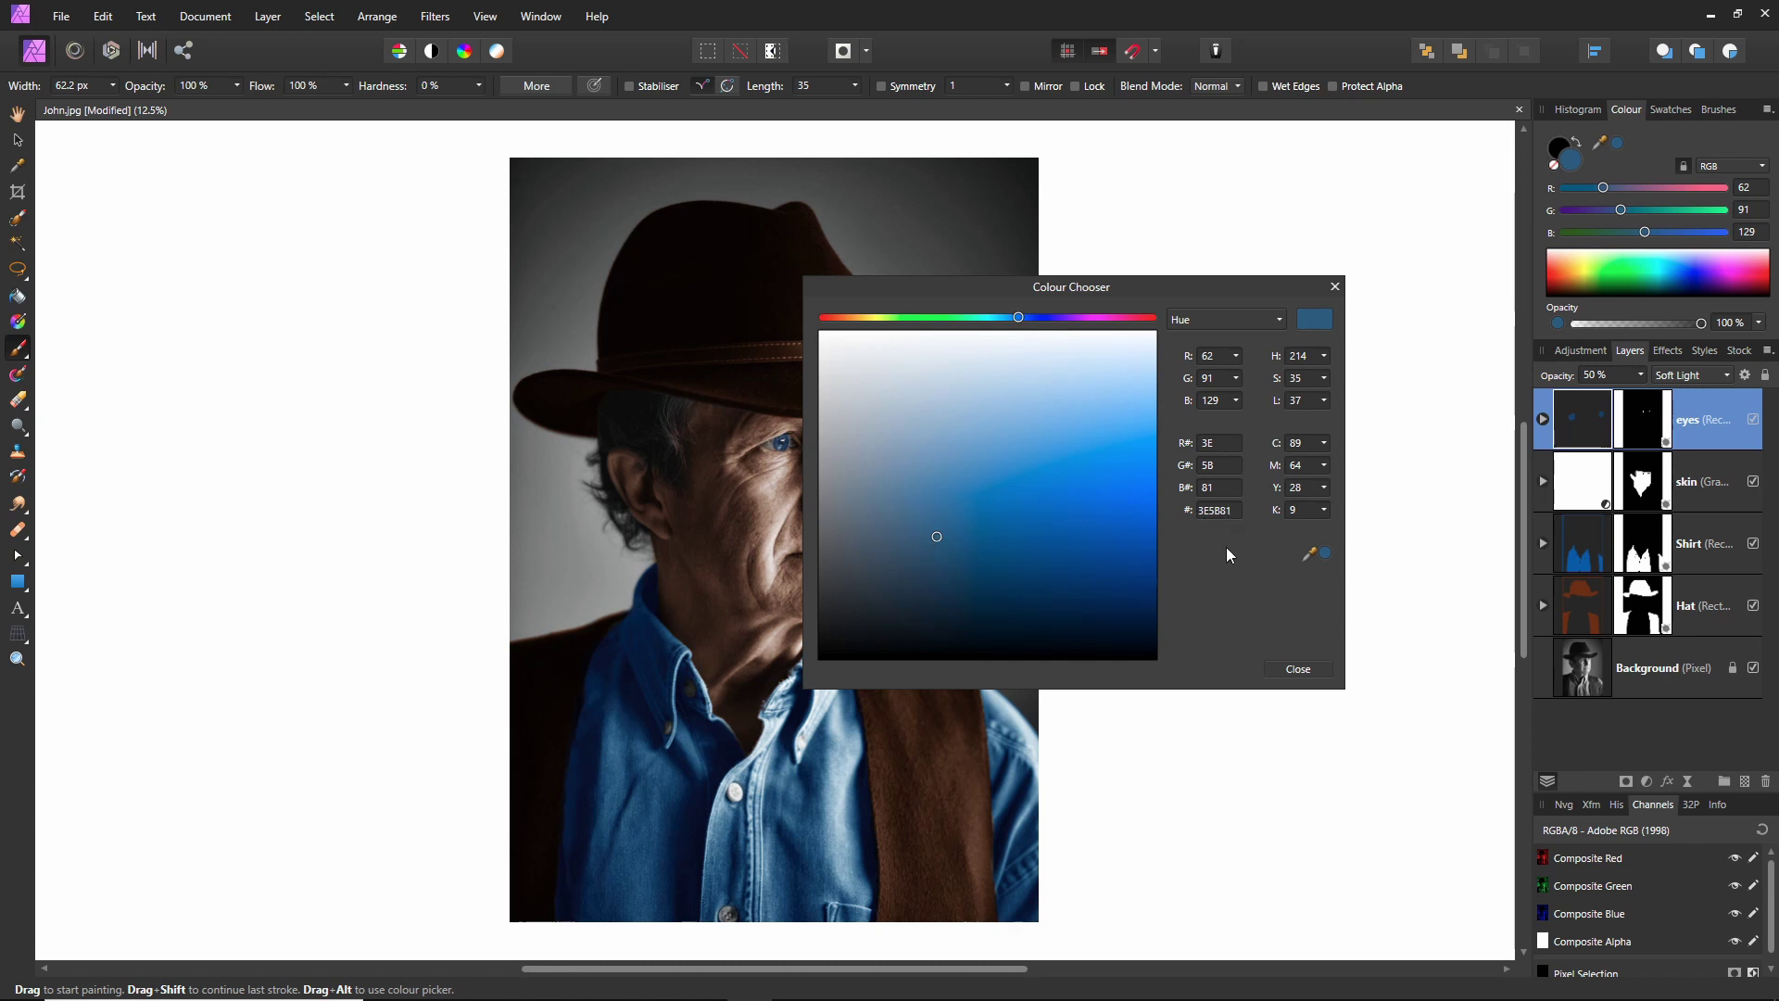
click(1220, 509)
key(ctrl+c)
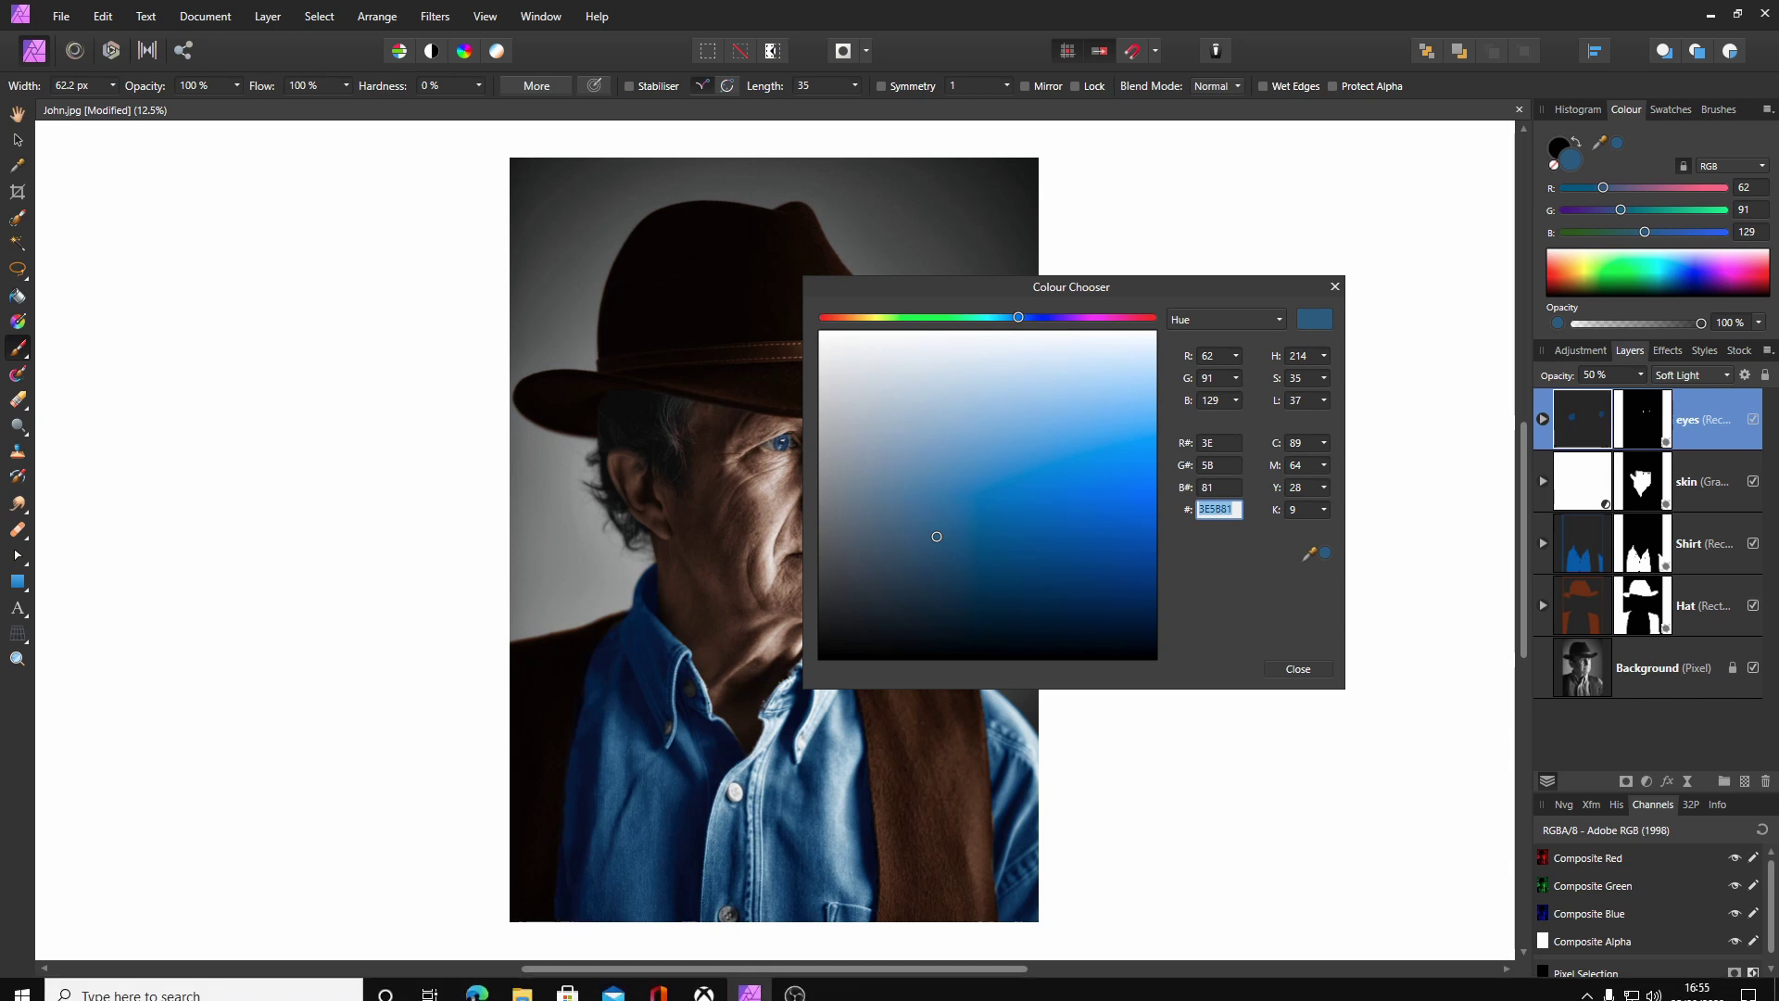
- Switch to the Adobe Color wheel in the browser and apply the Complementary harmony rule
click(473, 984)
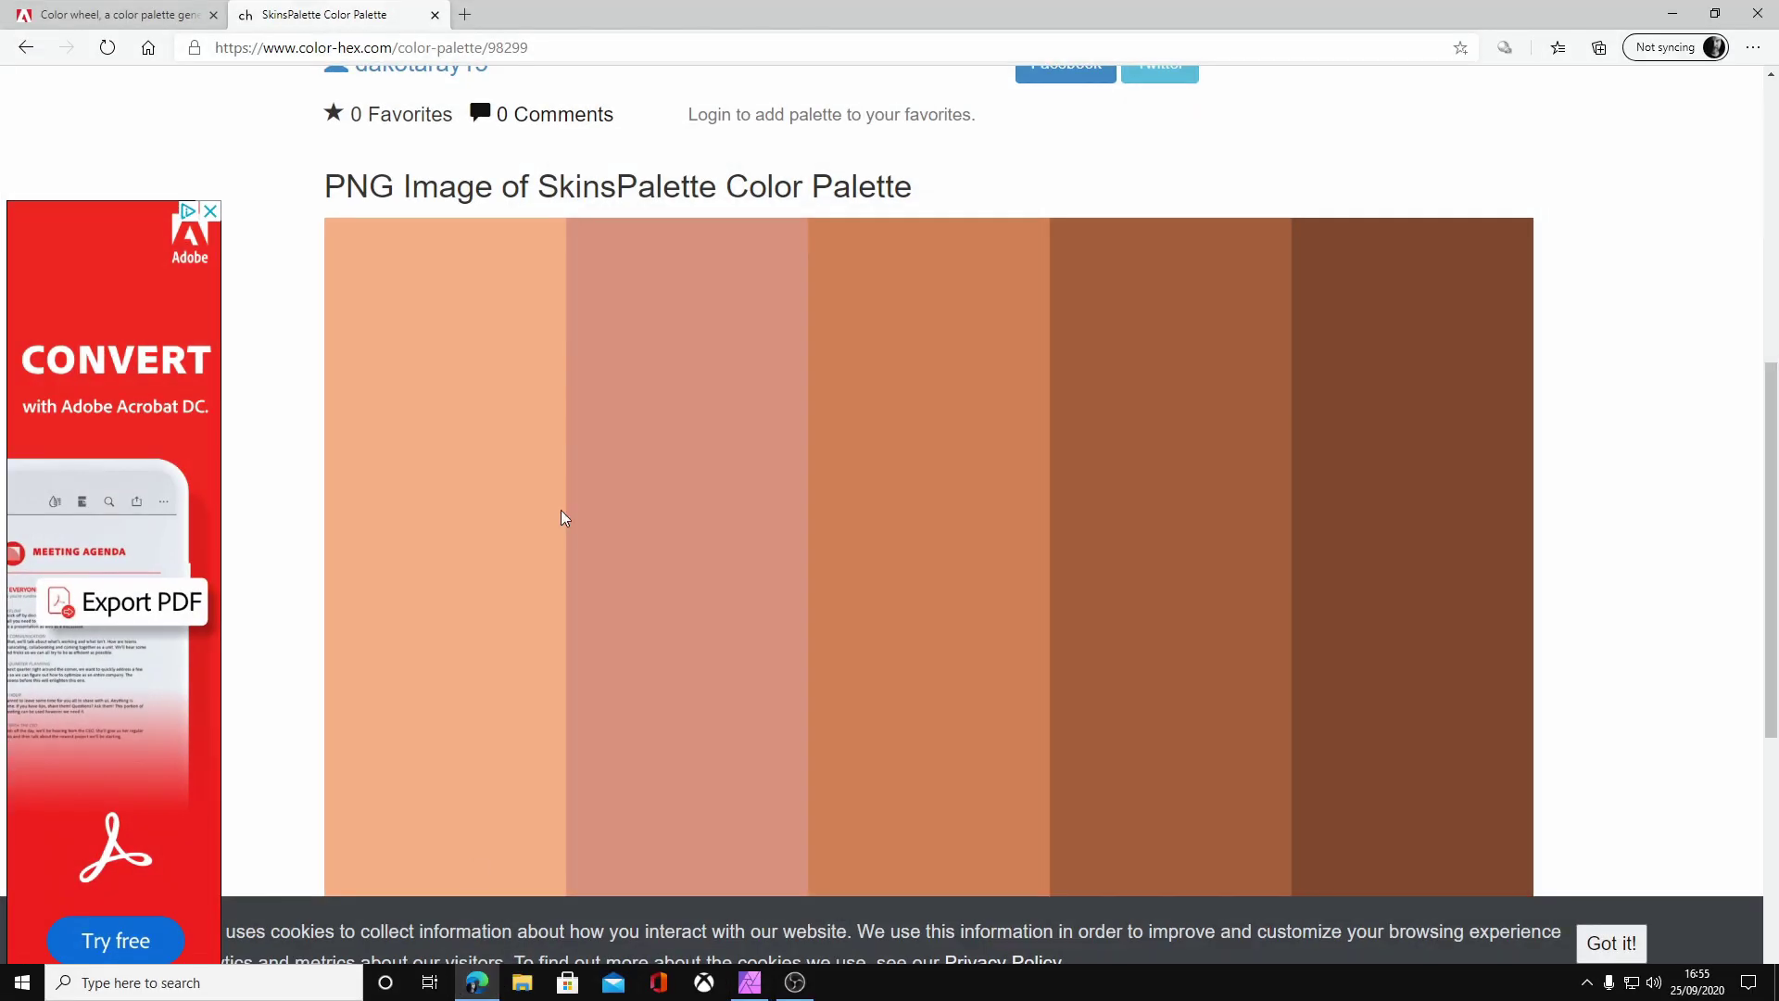
click(106, 22)
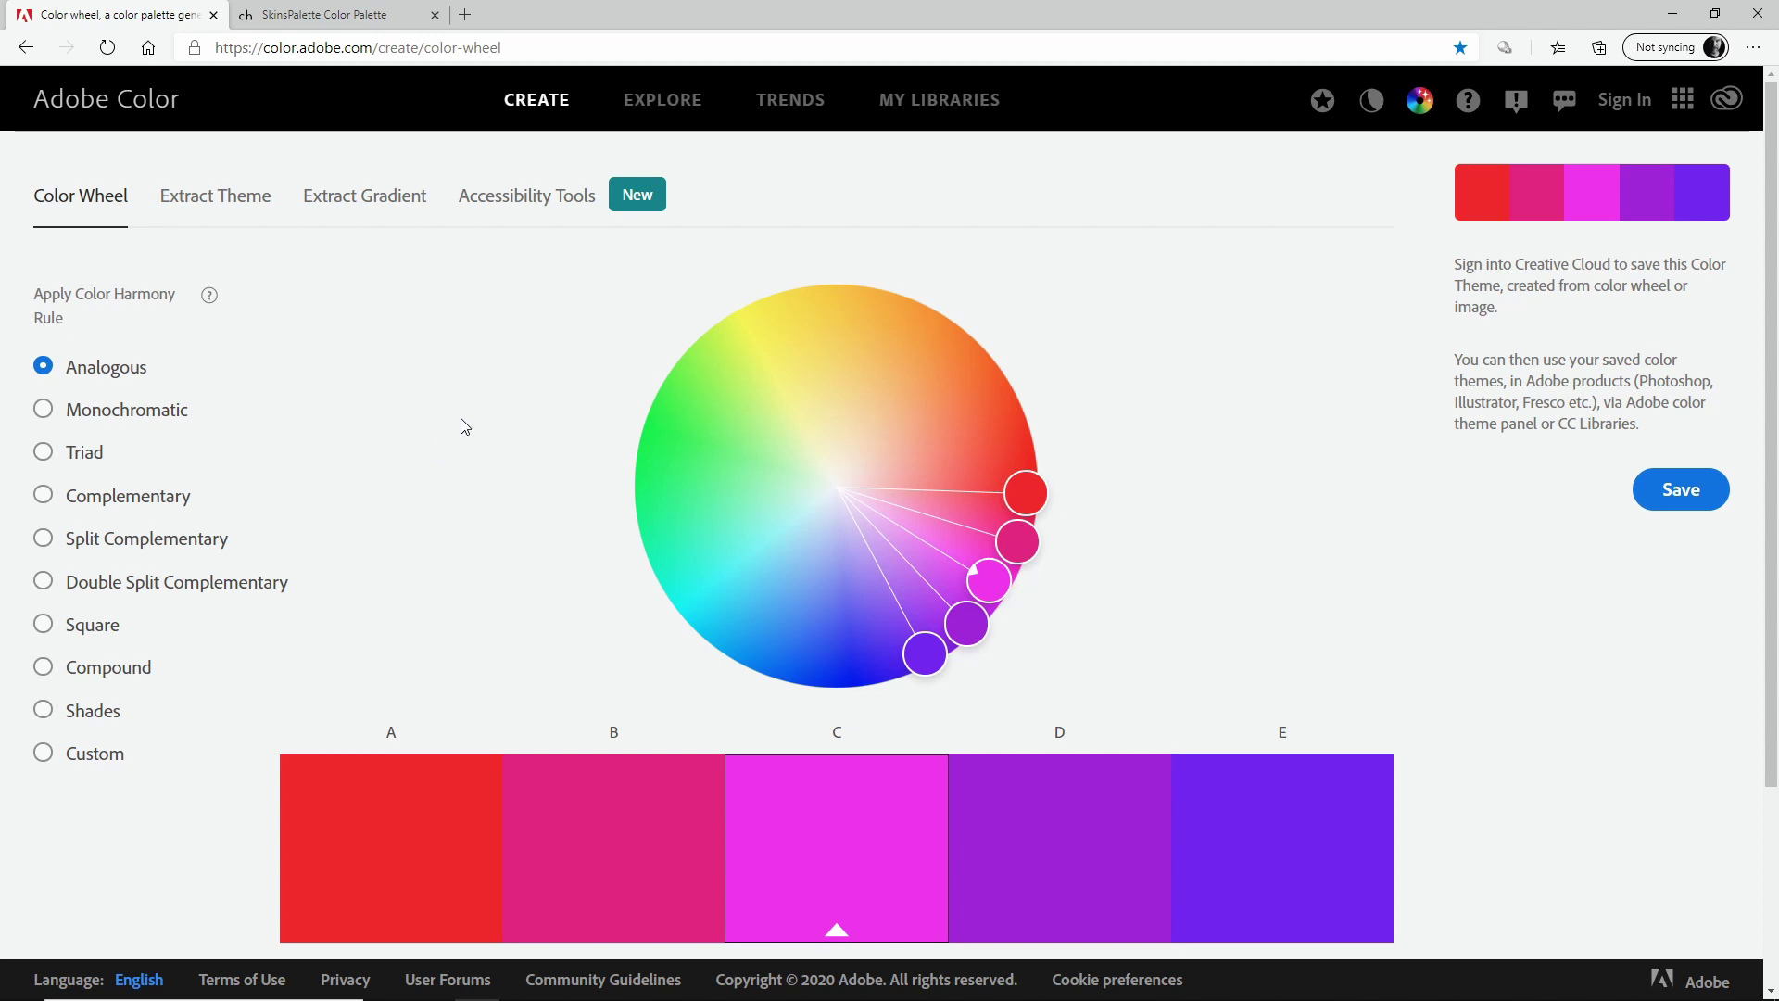
click(47, 504)
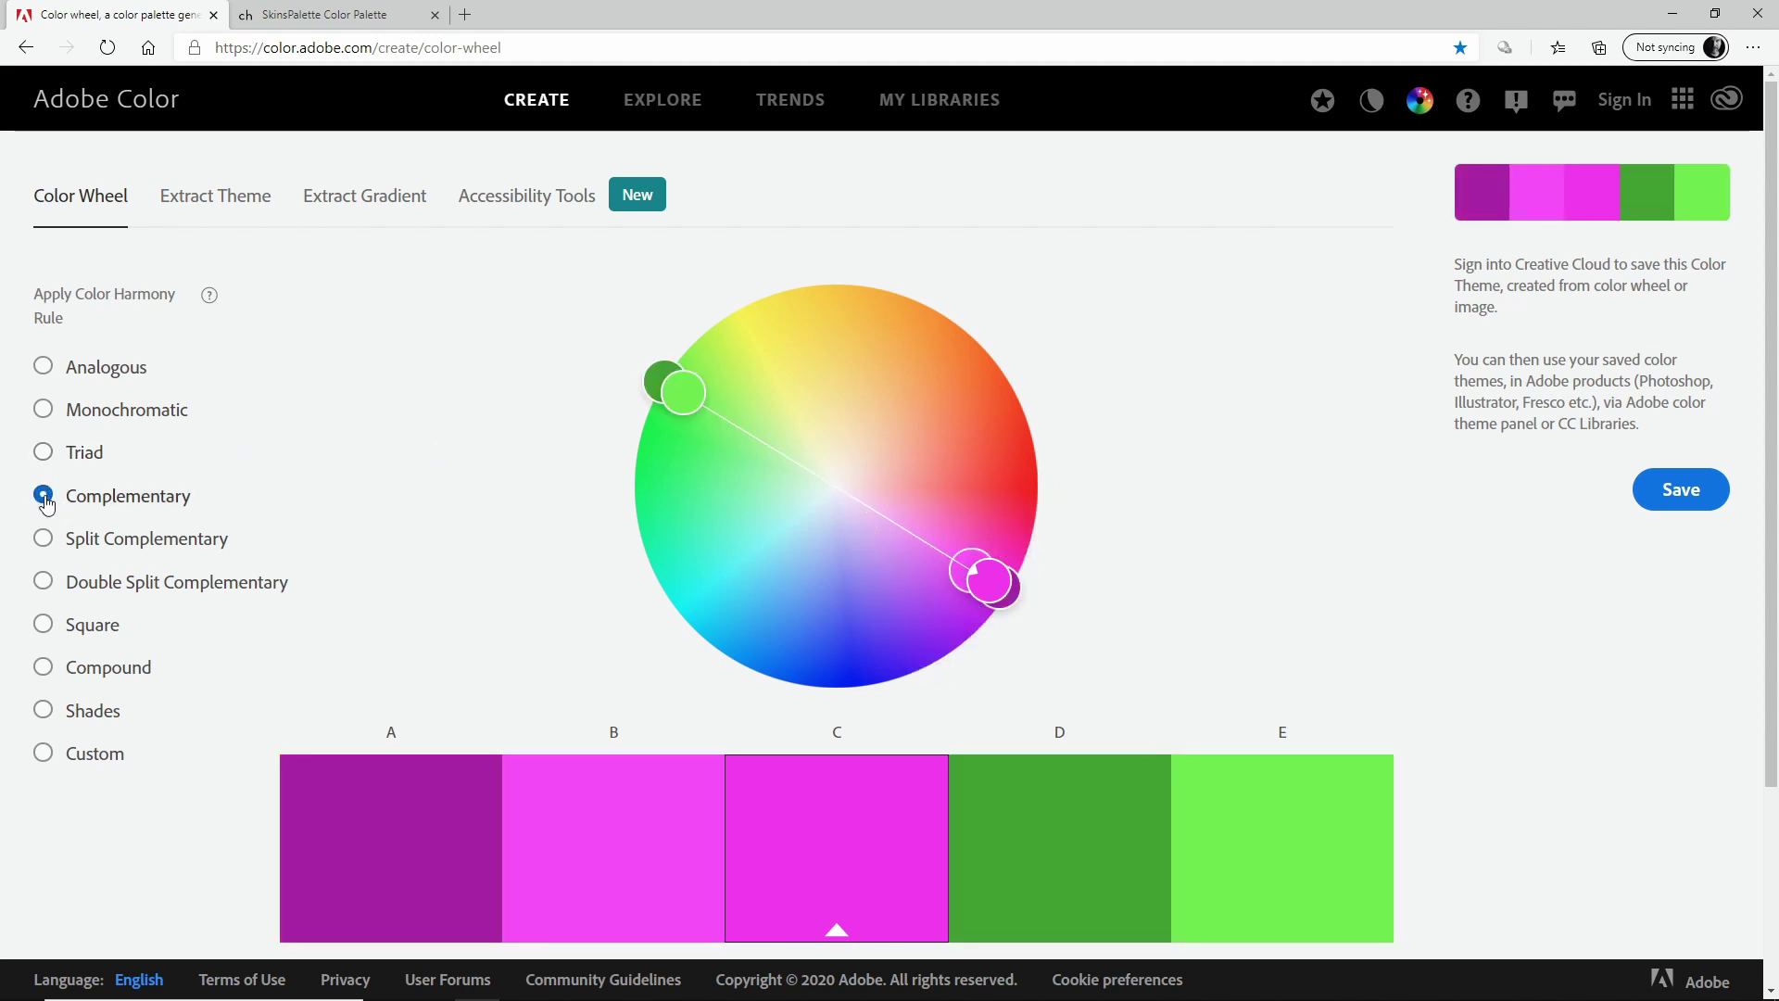
- Try different base colours around the wheel, from orange-red to magenta, to compare their complementary colours
drag(991, 580, 1025, 414)
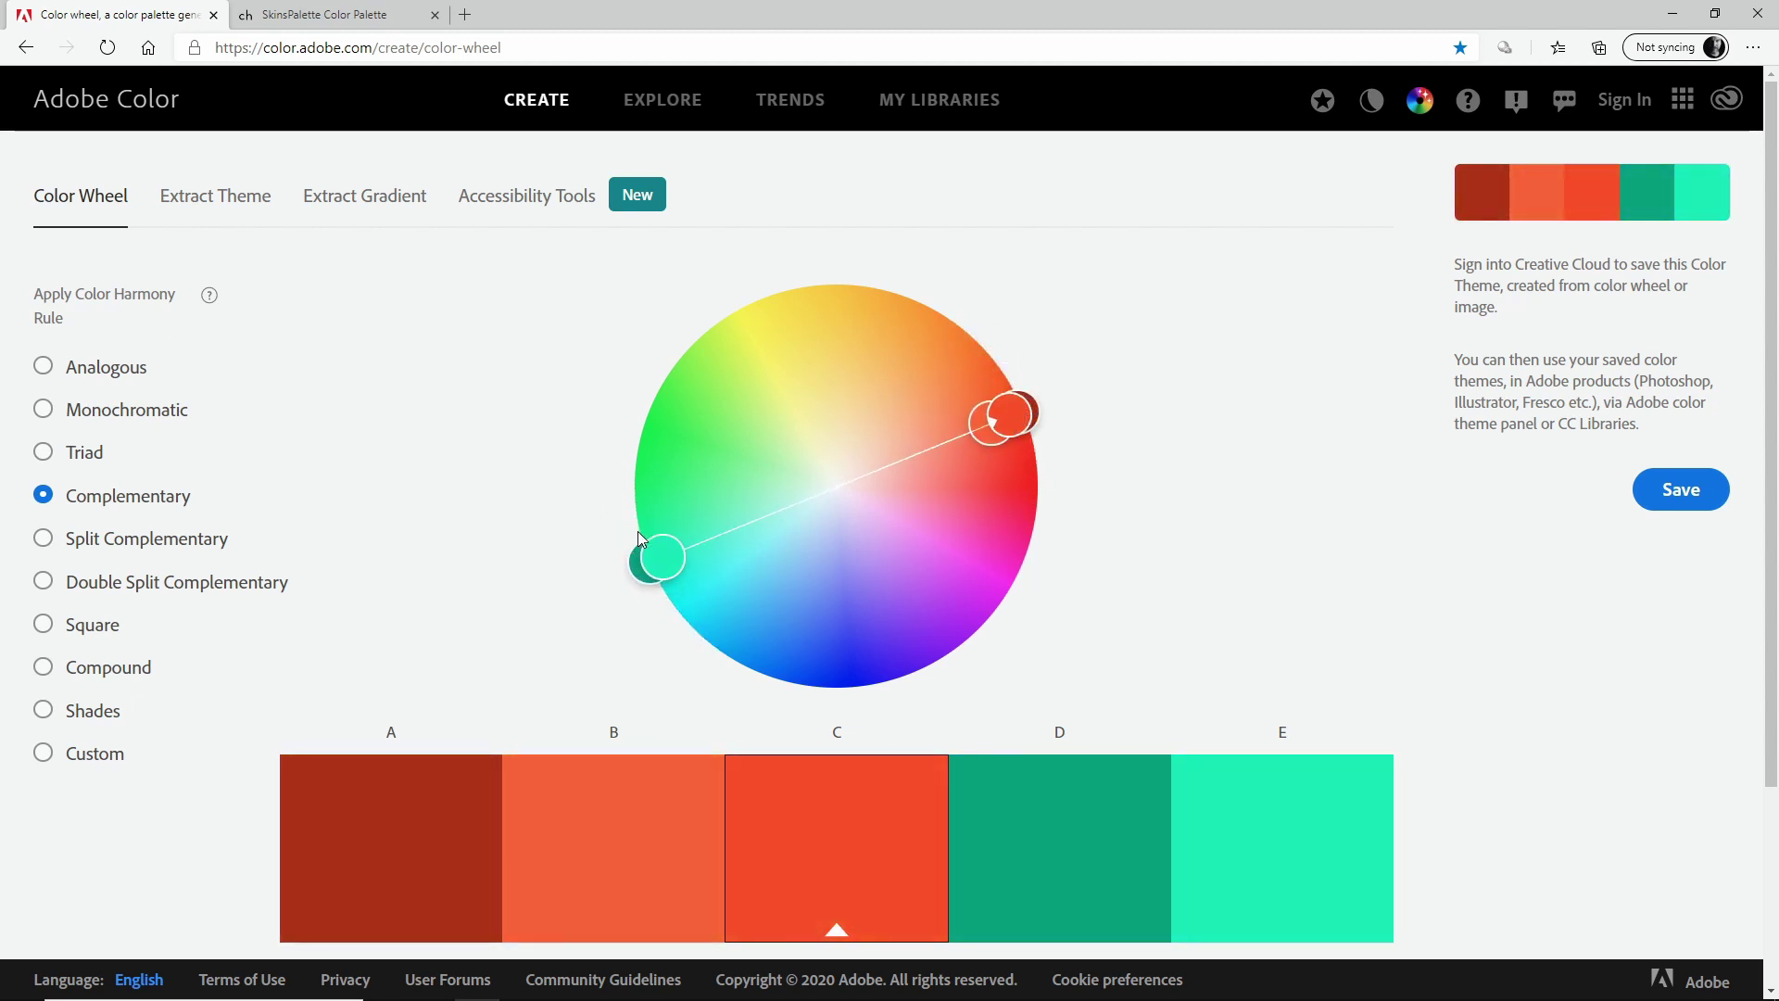
drag(1012, 412, 1024, 556)
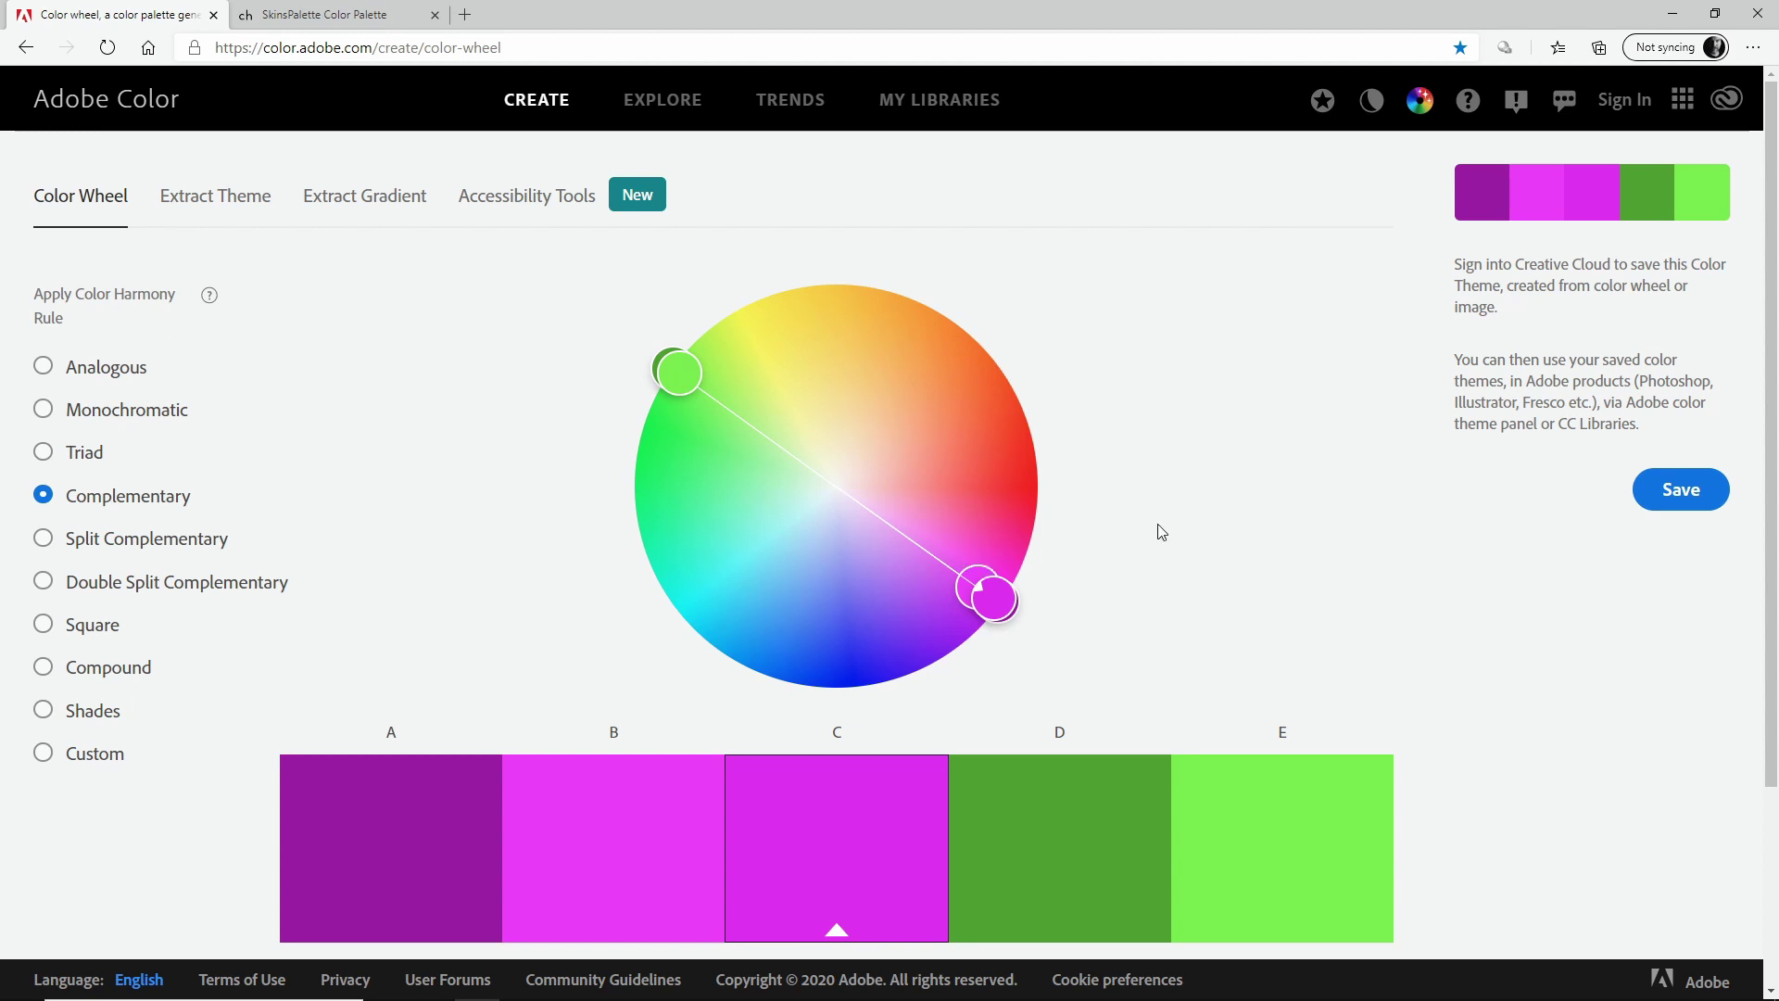
scroll(1160, 504, down, 3)
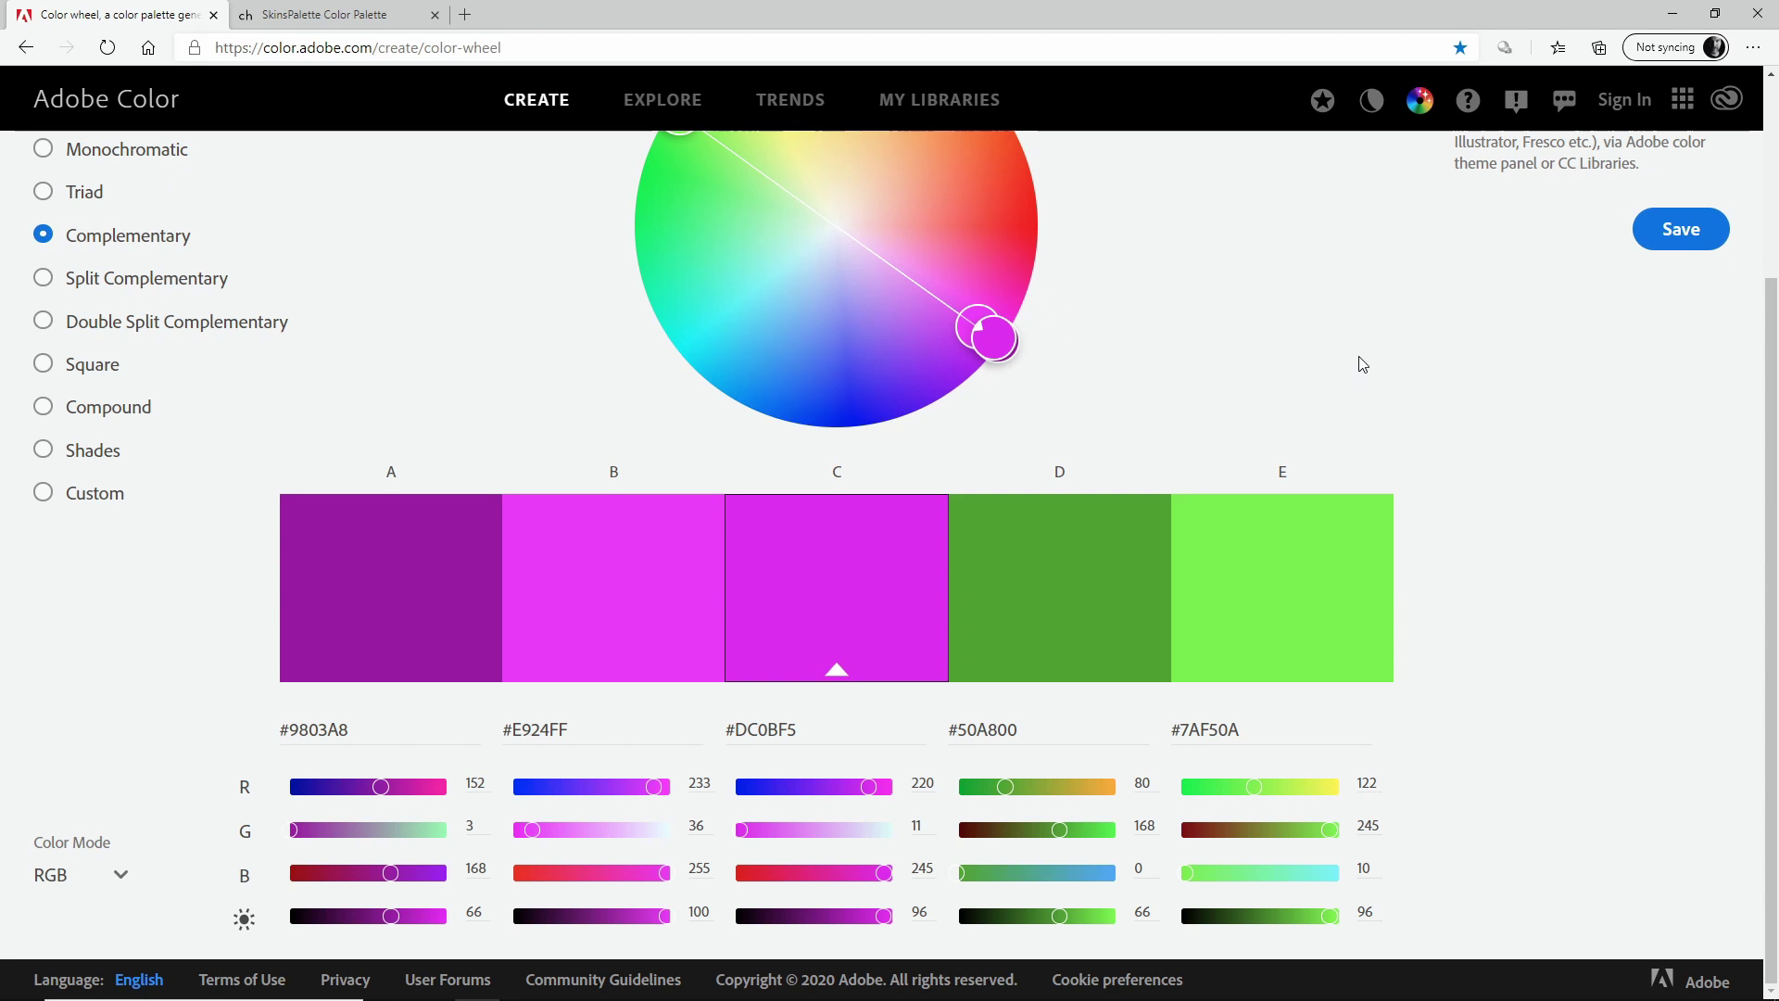
scroll(1319, 298, up, 3)
- Set the base colour C of the palette to the copied hex code 3E5B81
scroll(1294, 306, down, 3)
mouse_move(840, 679)
double_click(781, 729)
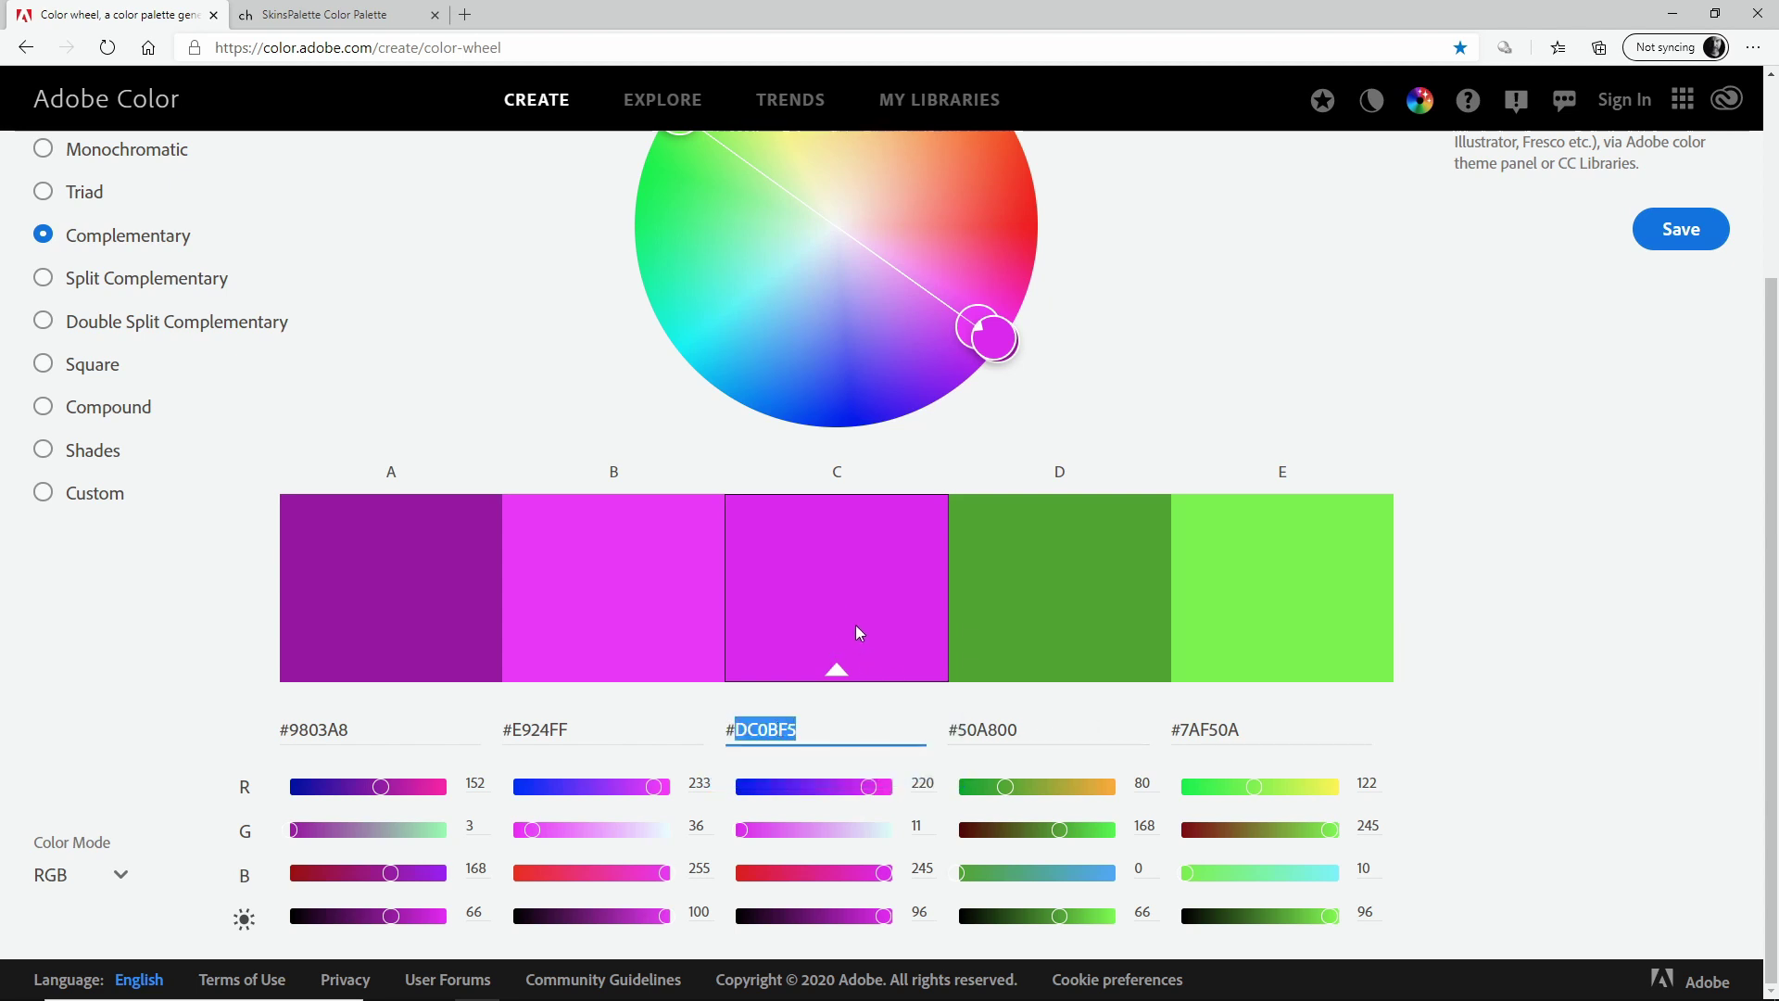
key(ctrl+v)
key(Return)
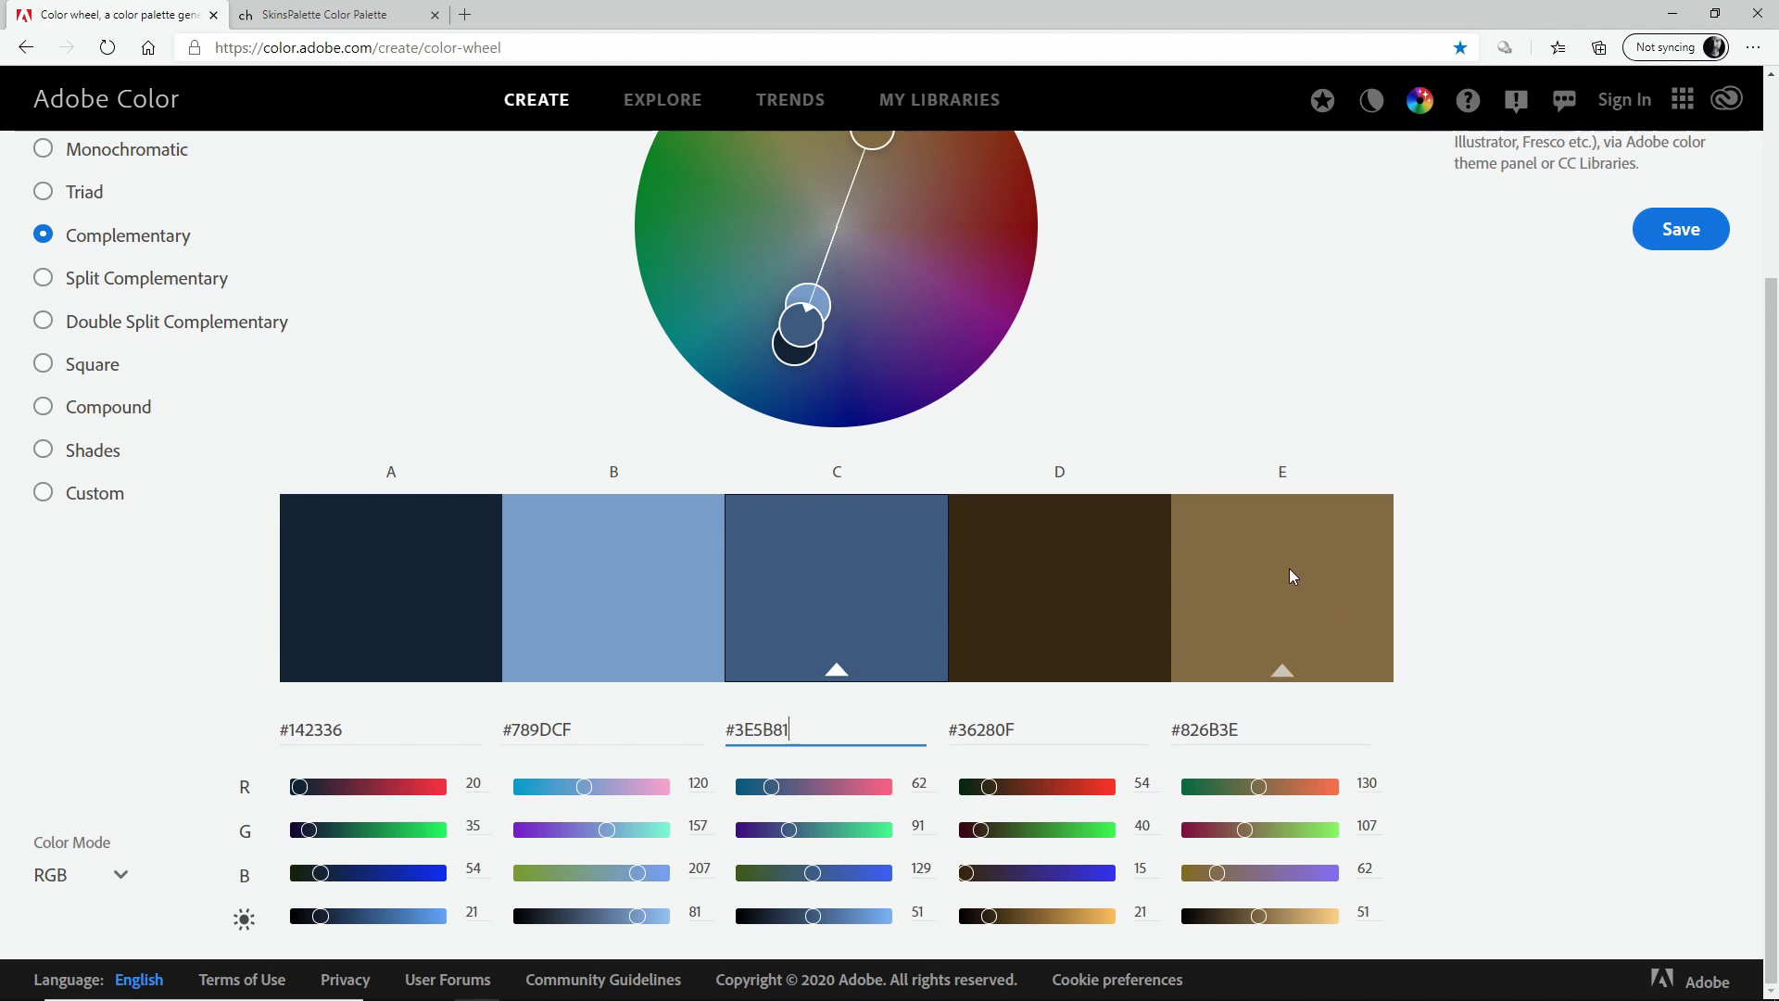
- Copy the hex code of complementary brown swatch E, #826B3E
click(1243, 733)
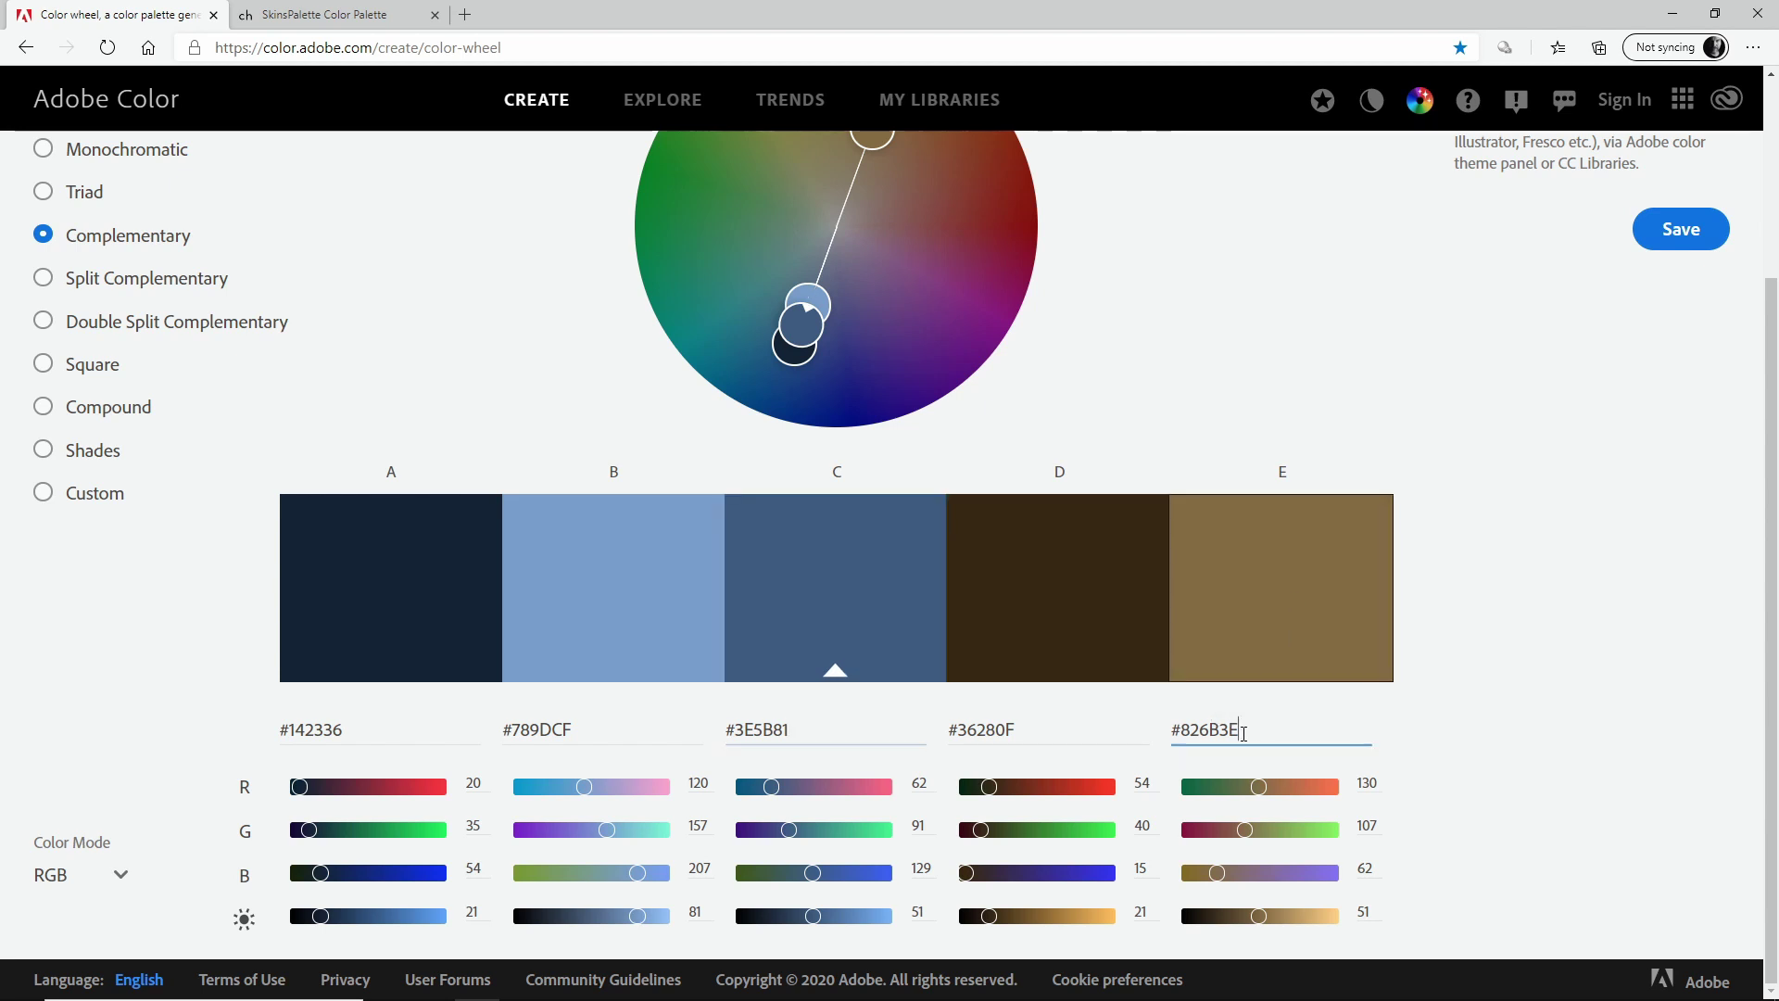
drag(1243, 732, 1173, 731)
key(ctrl+c)
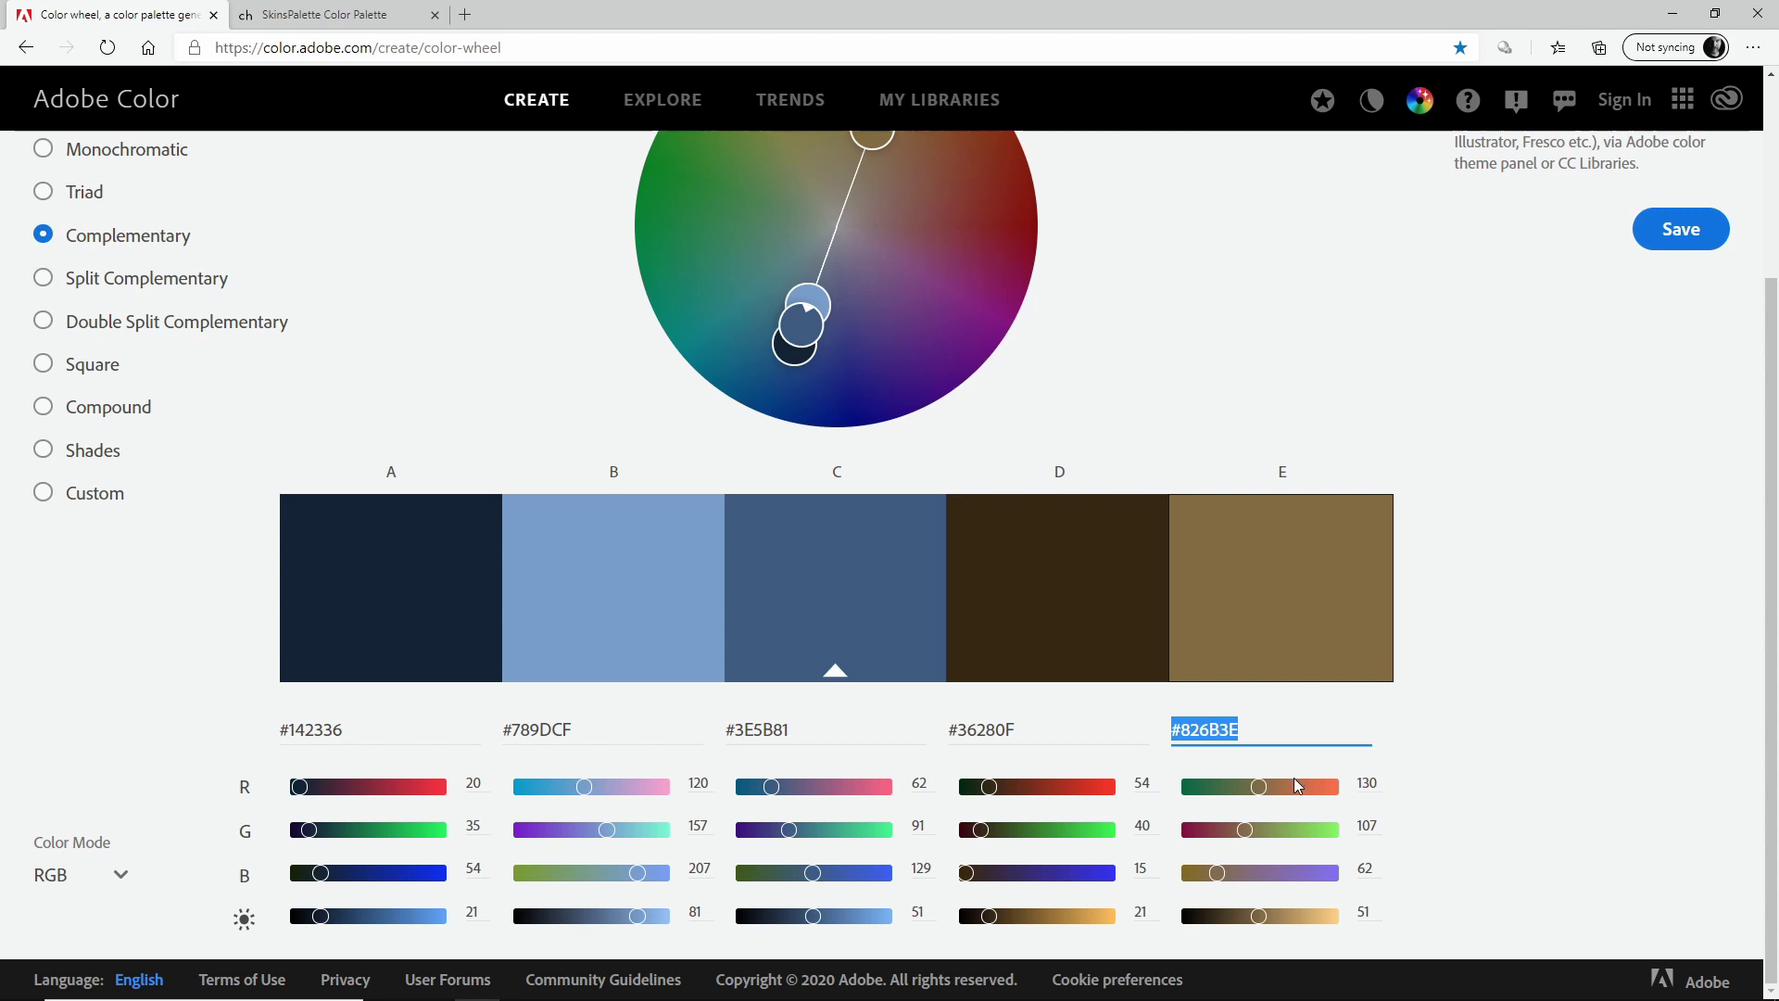
- Switch back to Affinity Photo and set the current colour to hex 826B3E
mouse_move(646, 978)
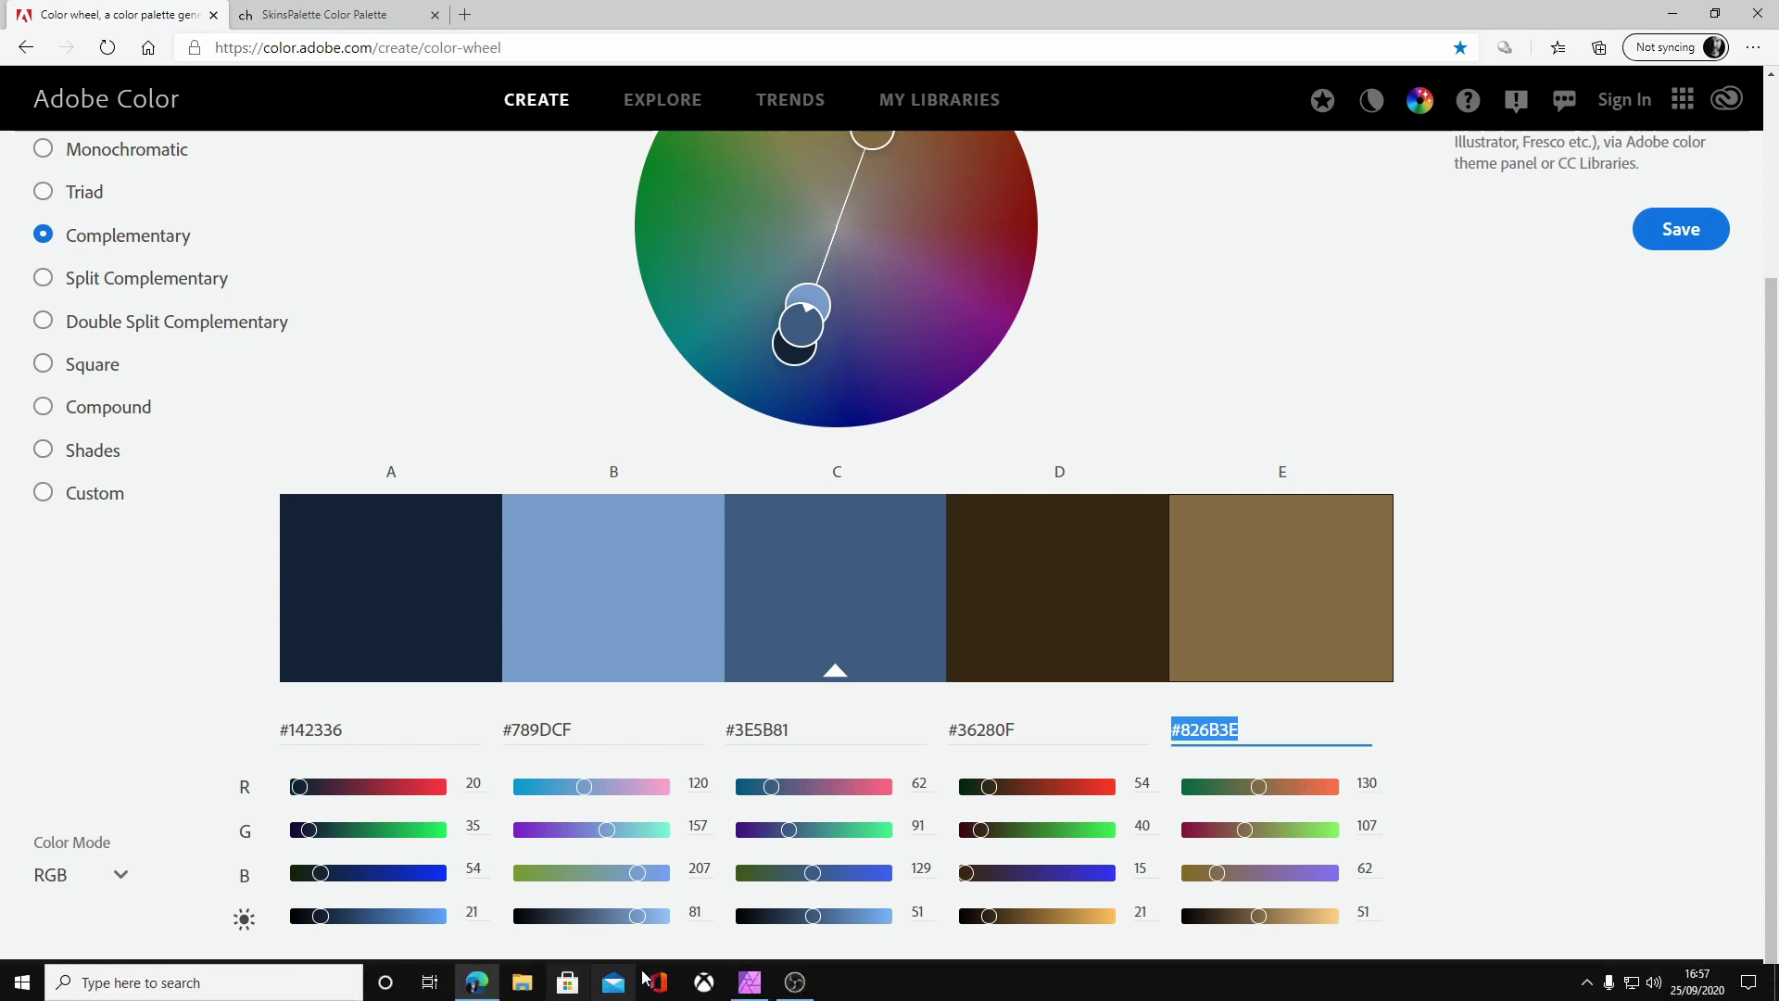
click(750, 984)
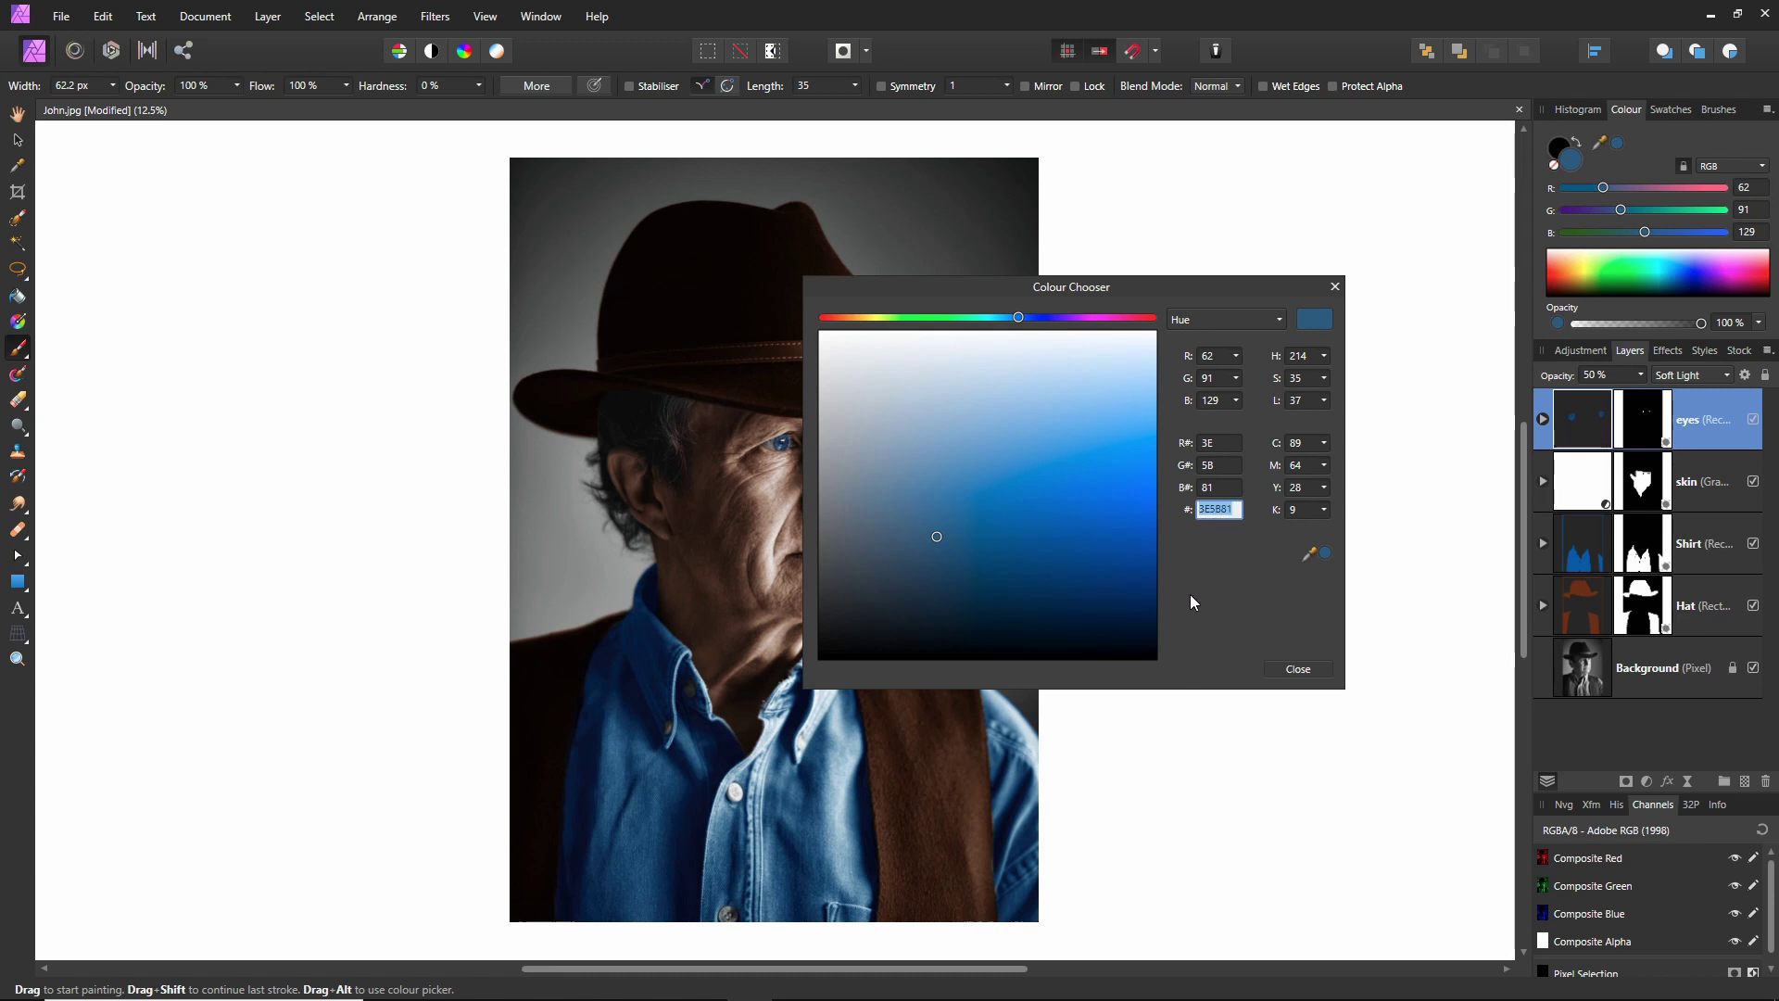
key(ctrl+v)
key(Return)
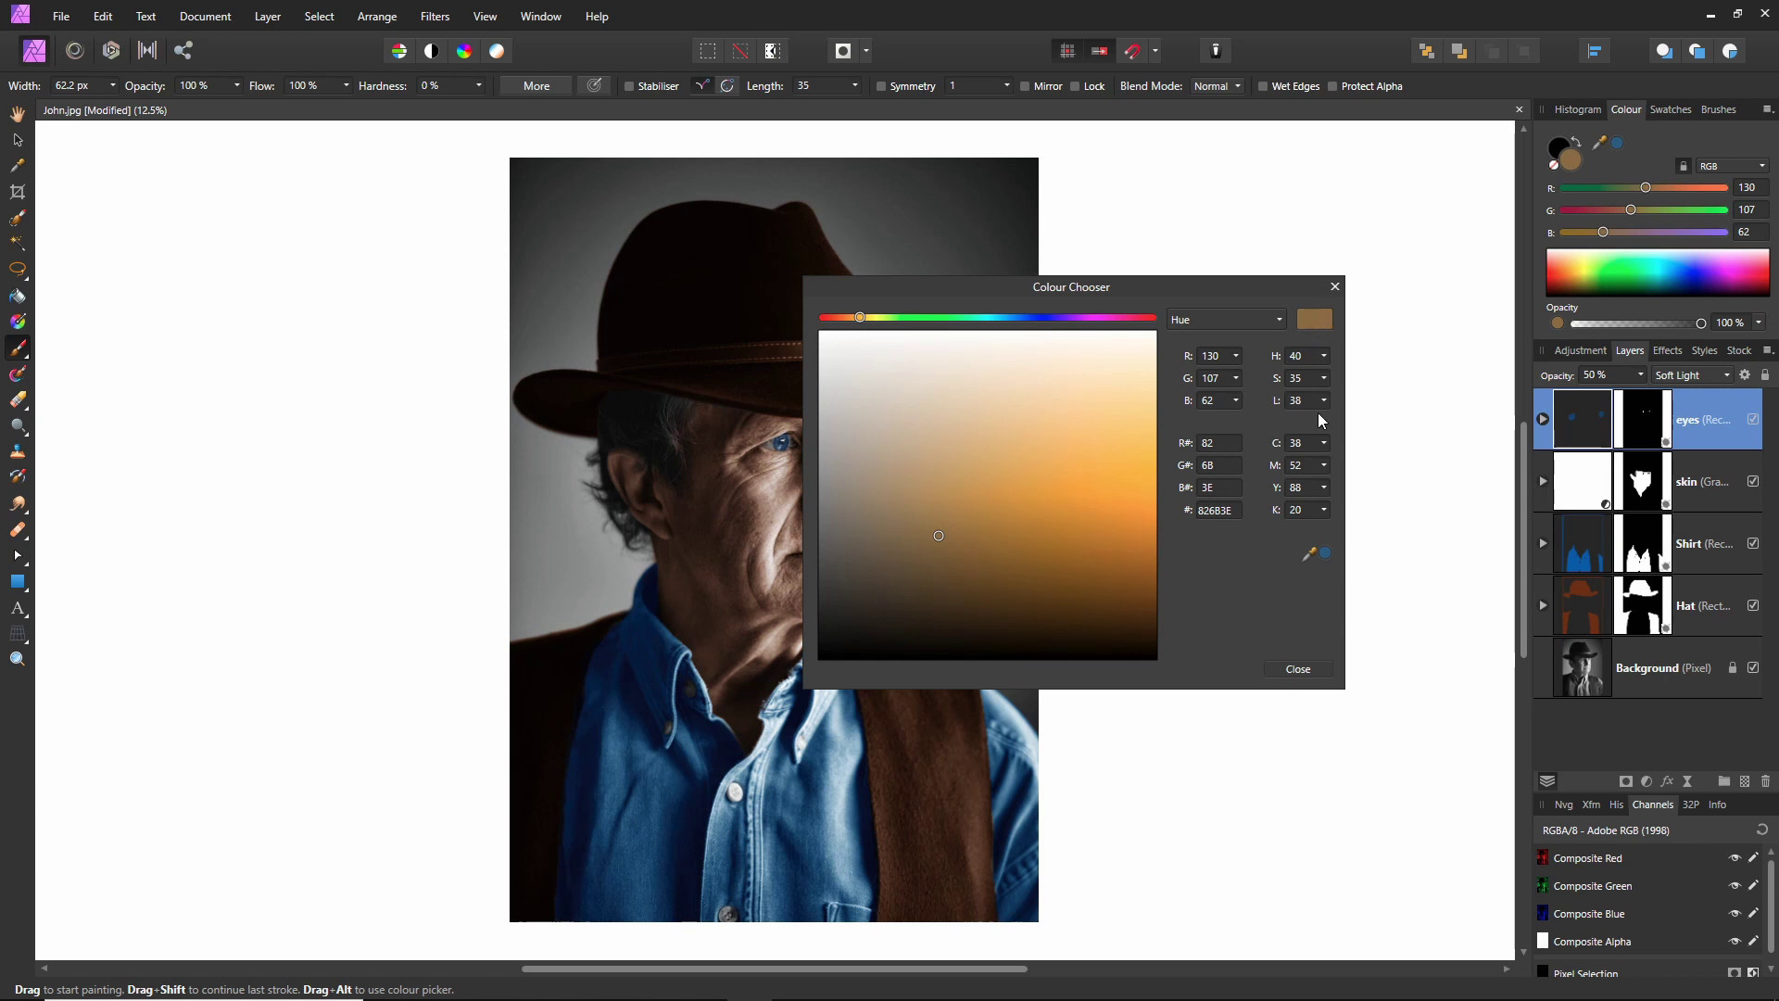
click(1297, 669)
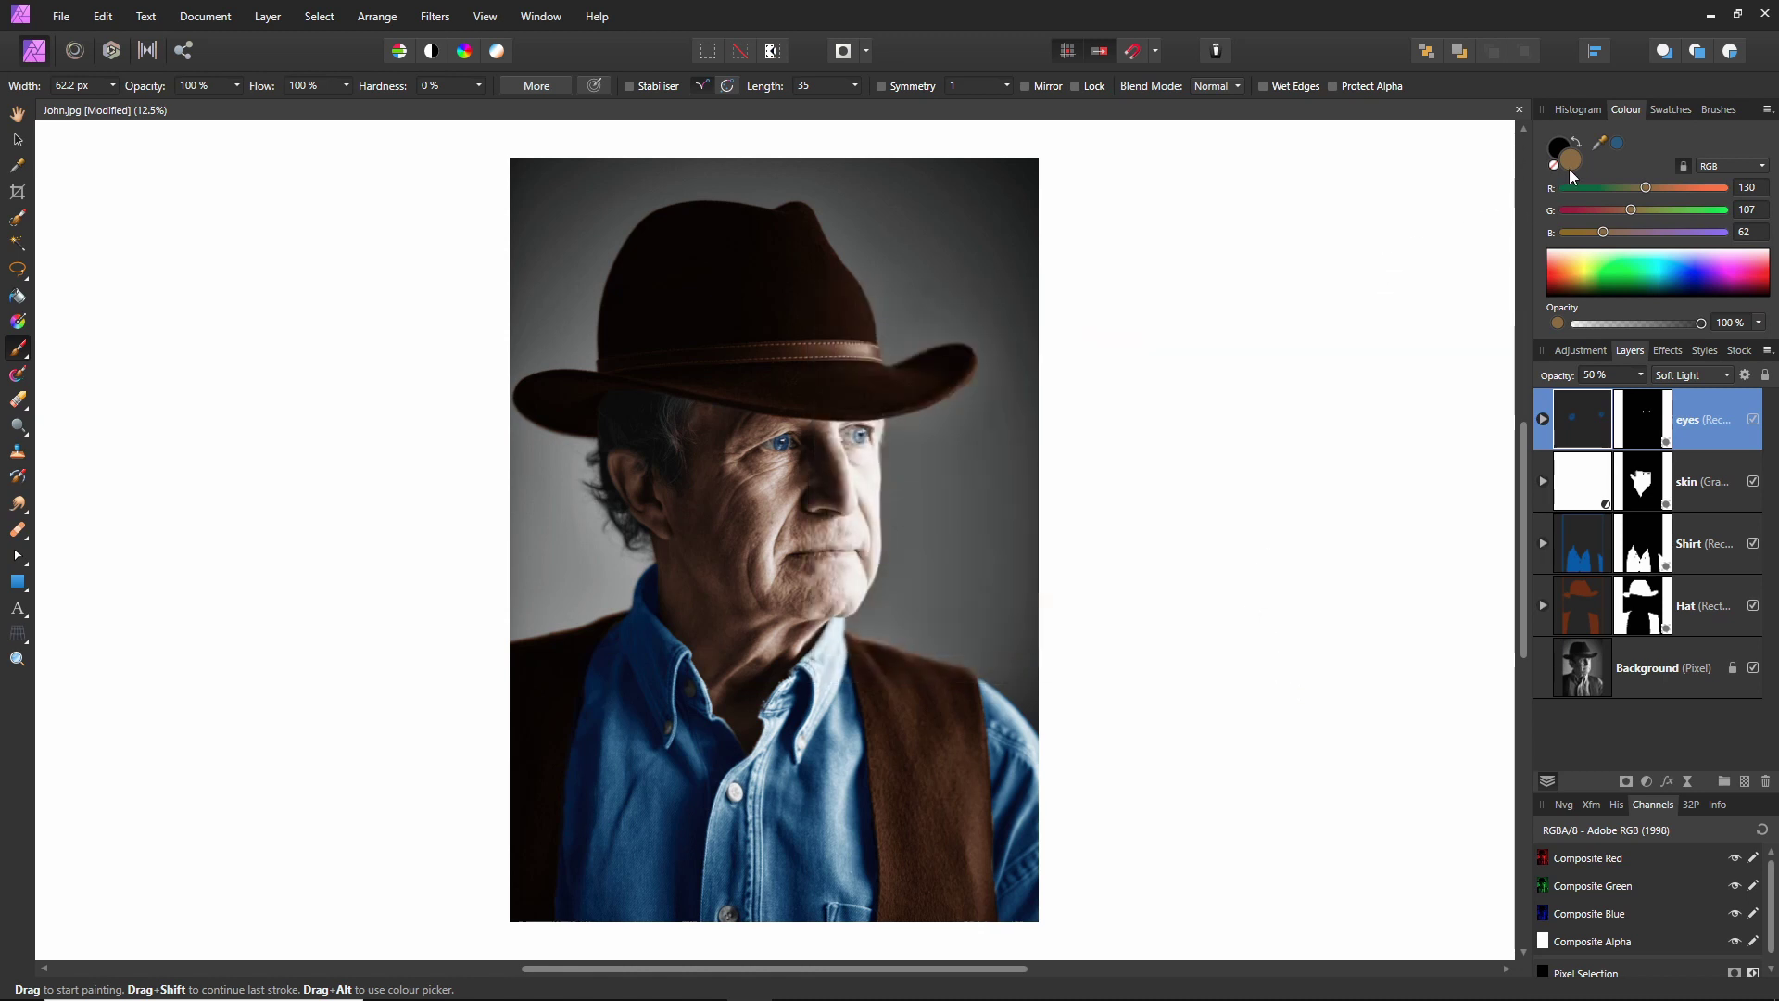
- Cover the whole photo with a rectangle filled with brown, RGB 130, 107, 62, and set its blend mode to Soft Light
click(19, 582)
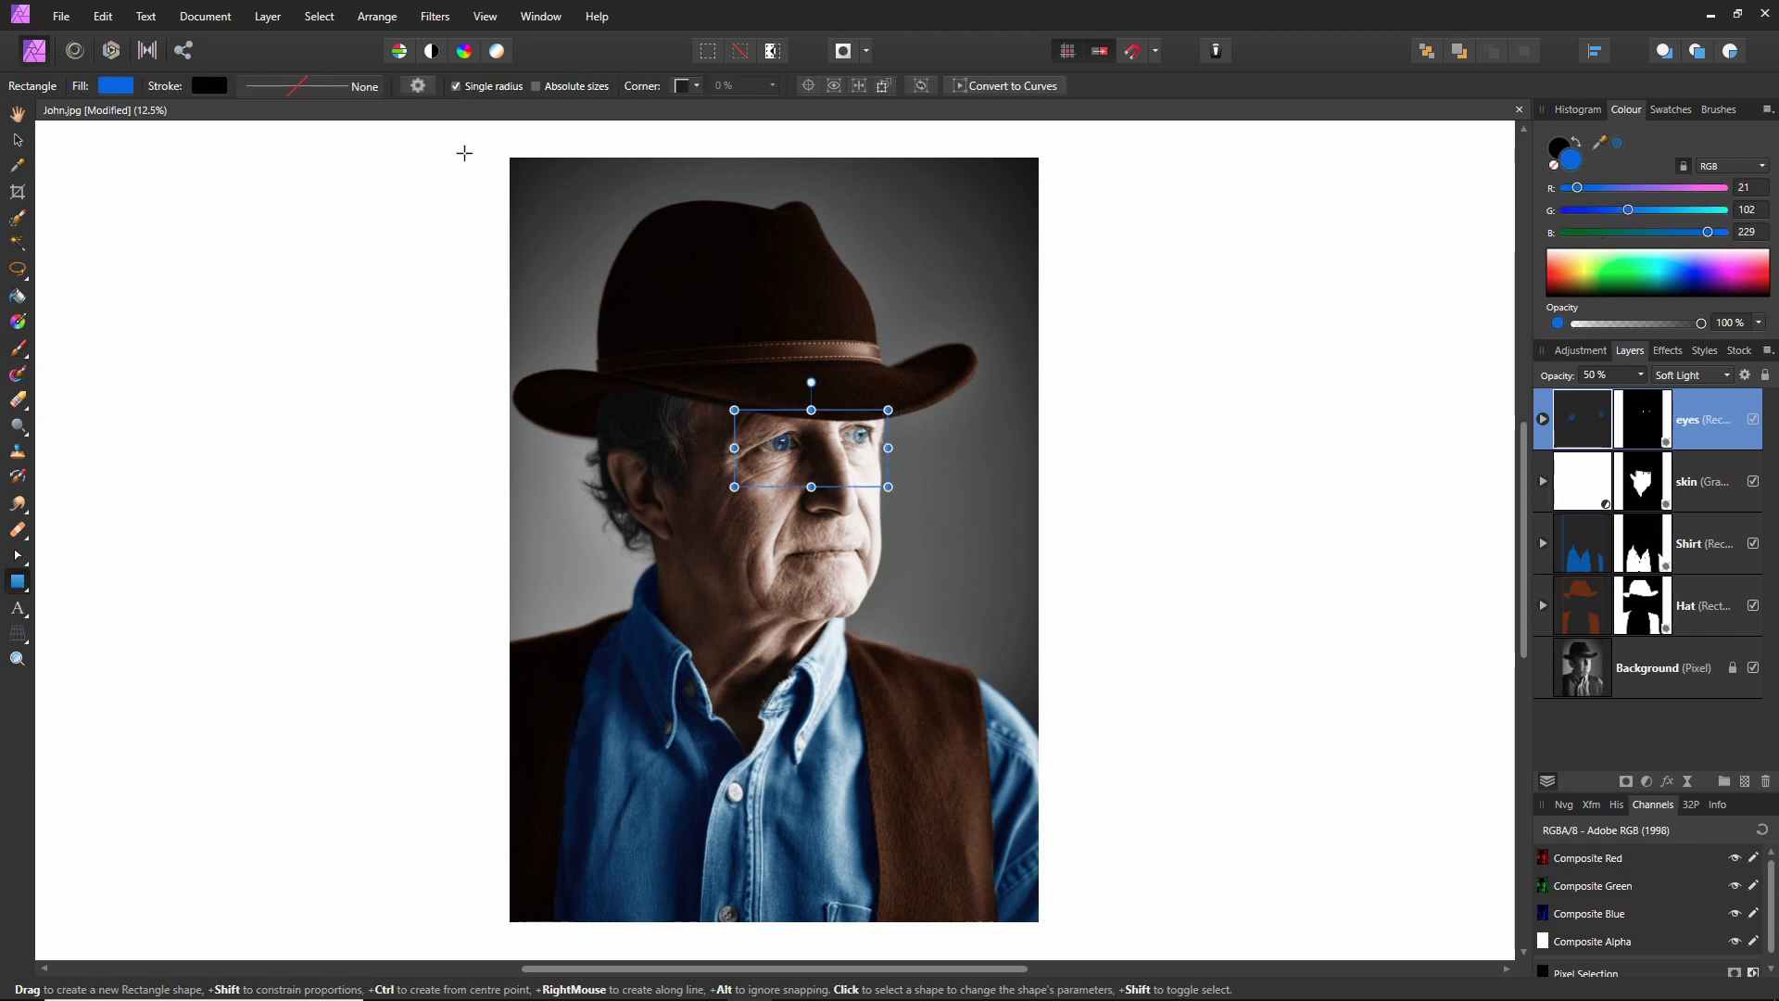
drag(499, 146, 1045, 923)
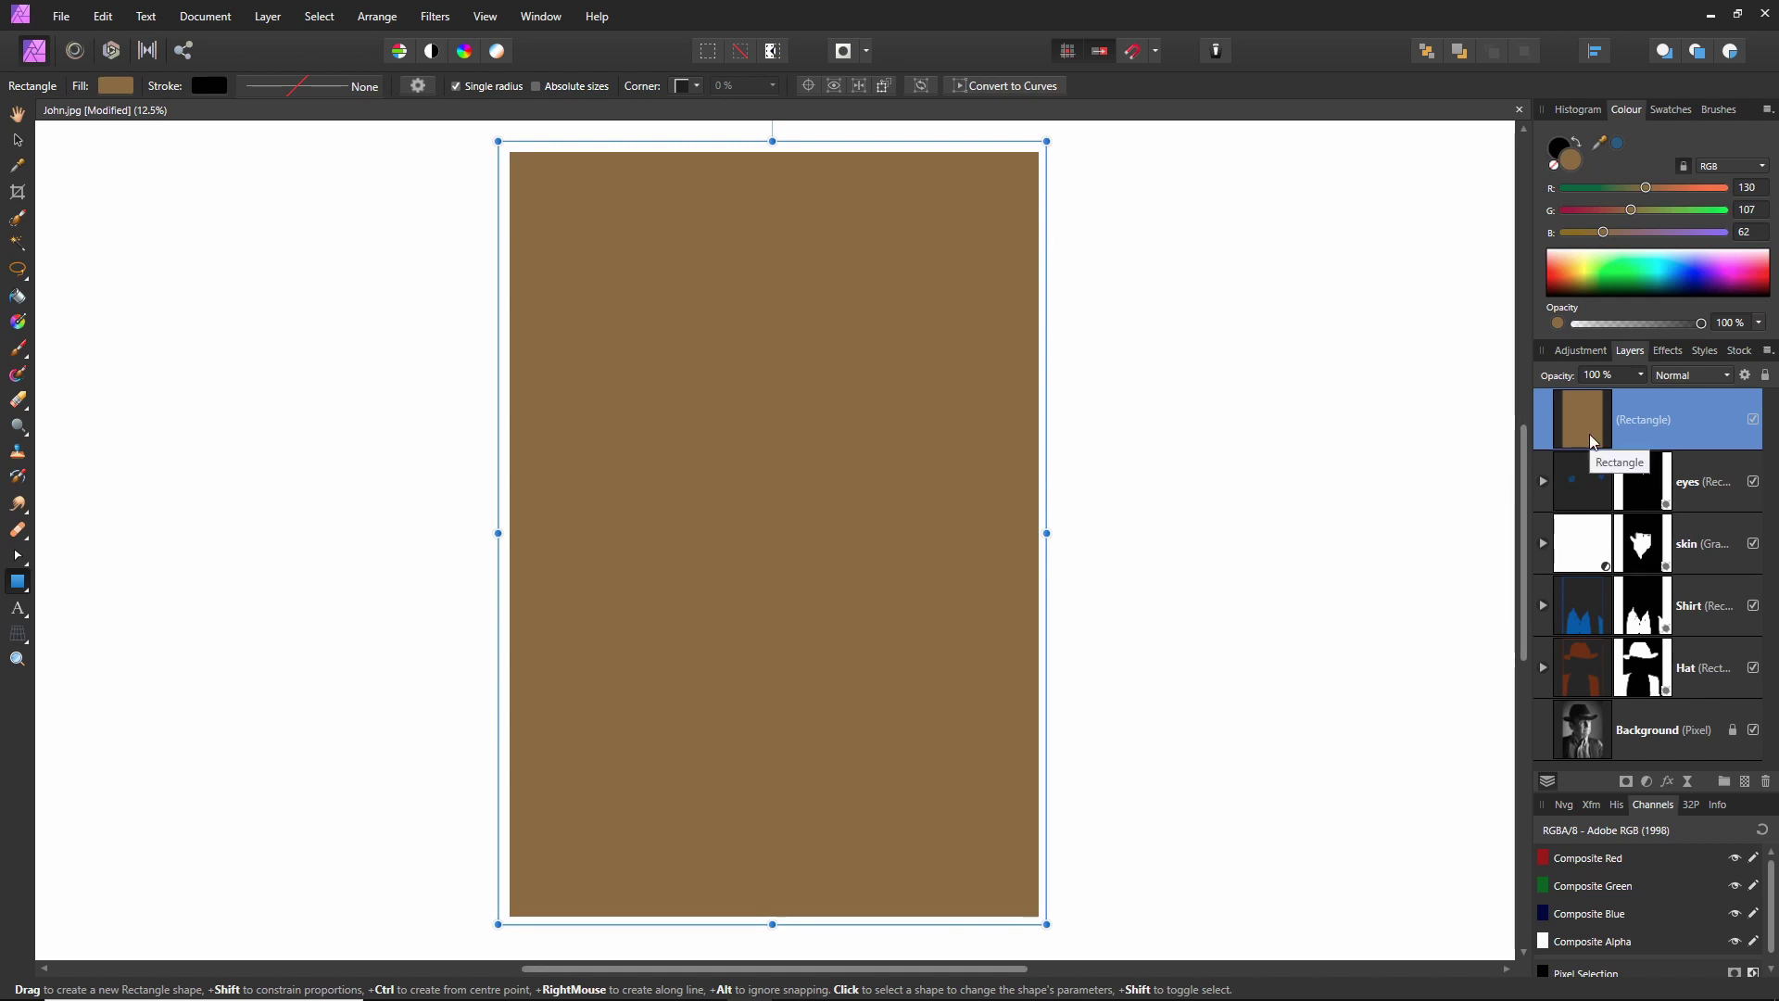
click(1728, 375)
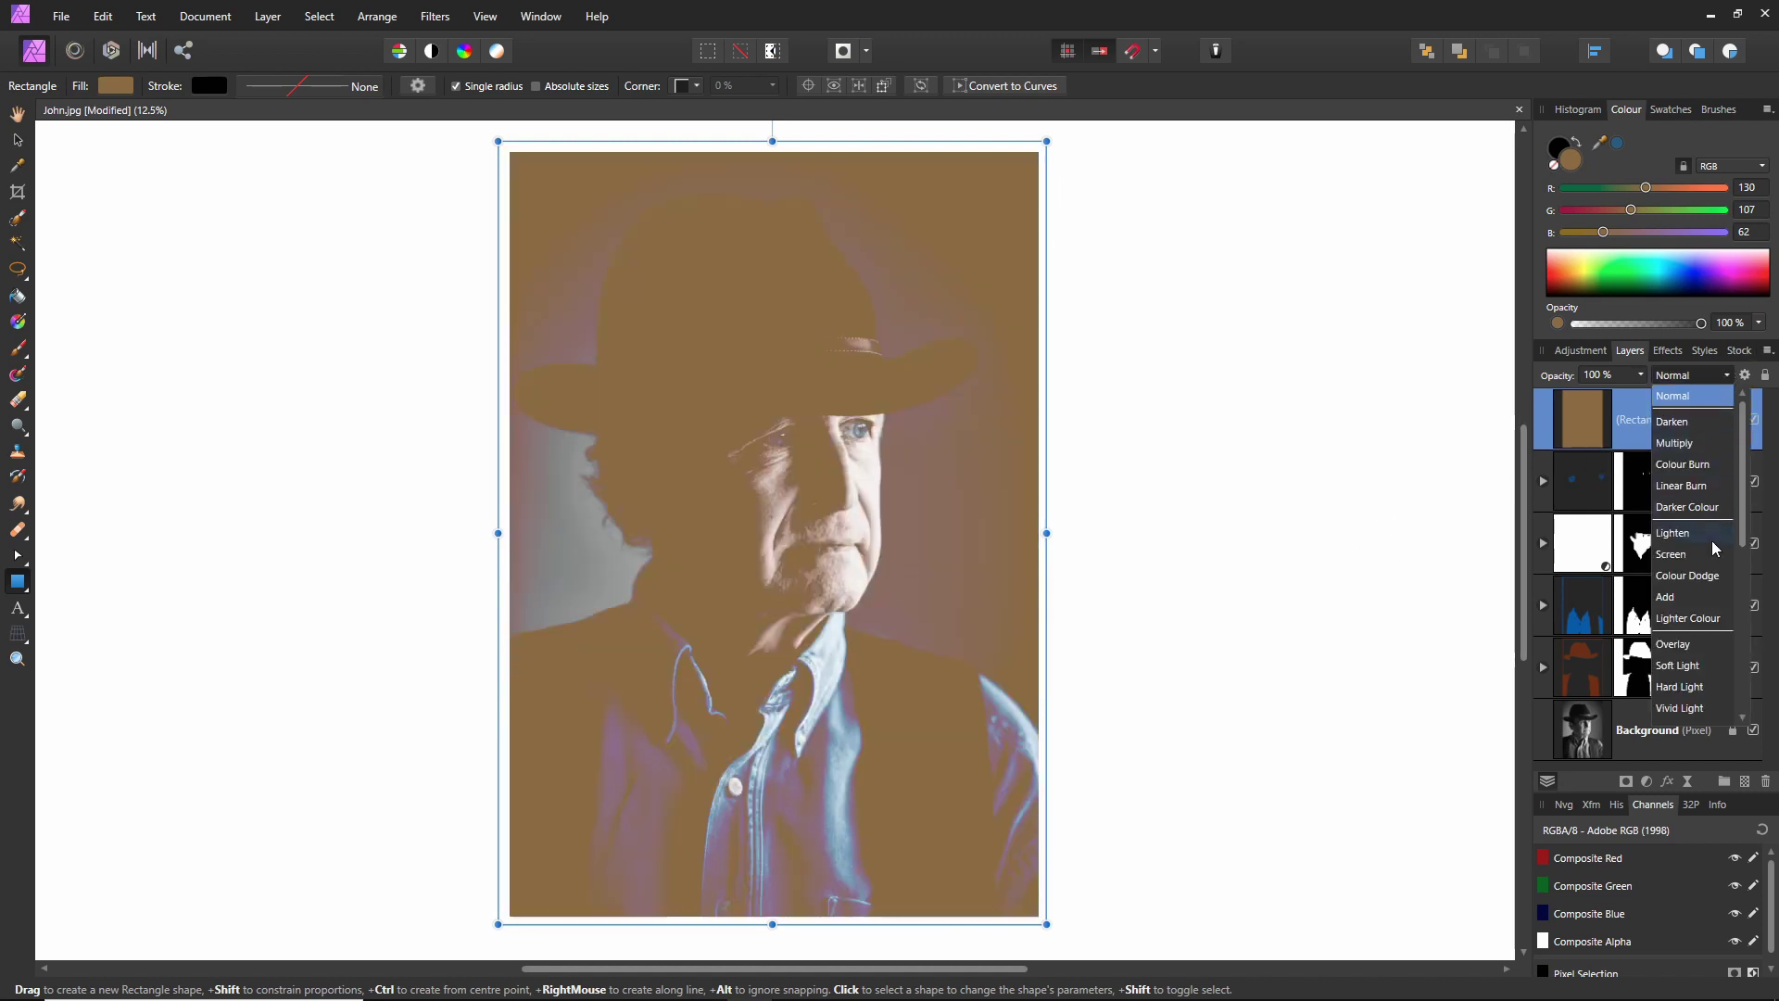
click(1684, 667)
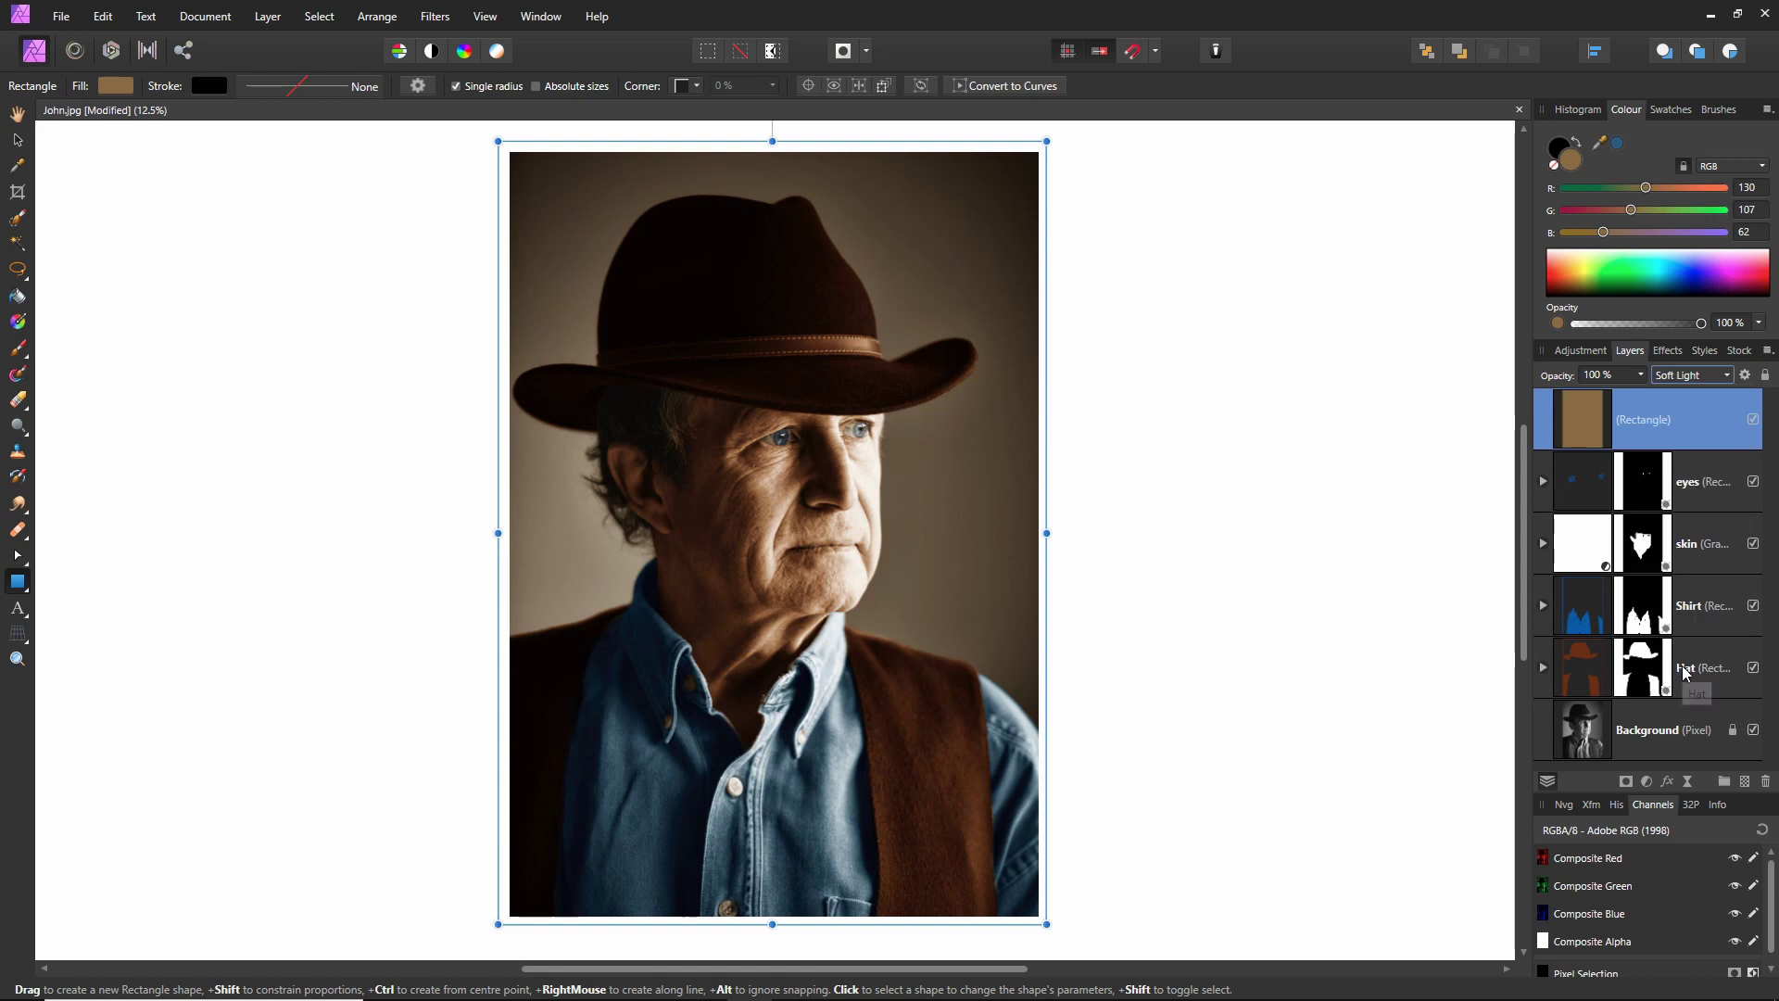
- Rename the brown rectangle's layer "wall" and hide it
double_click(1645, 426)
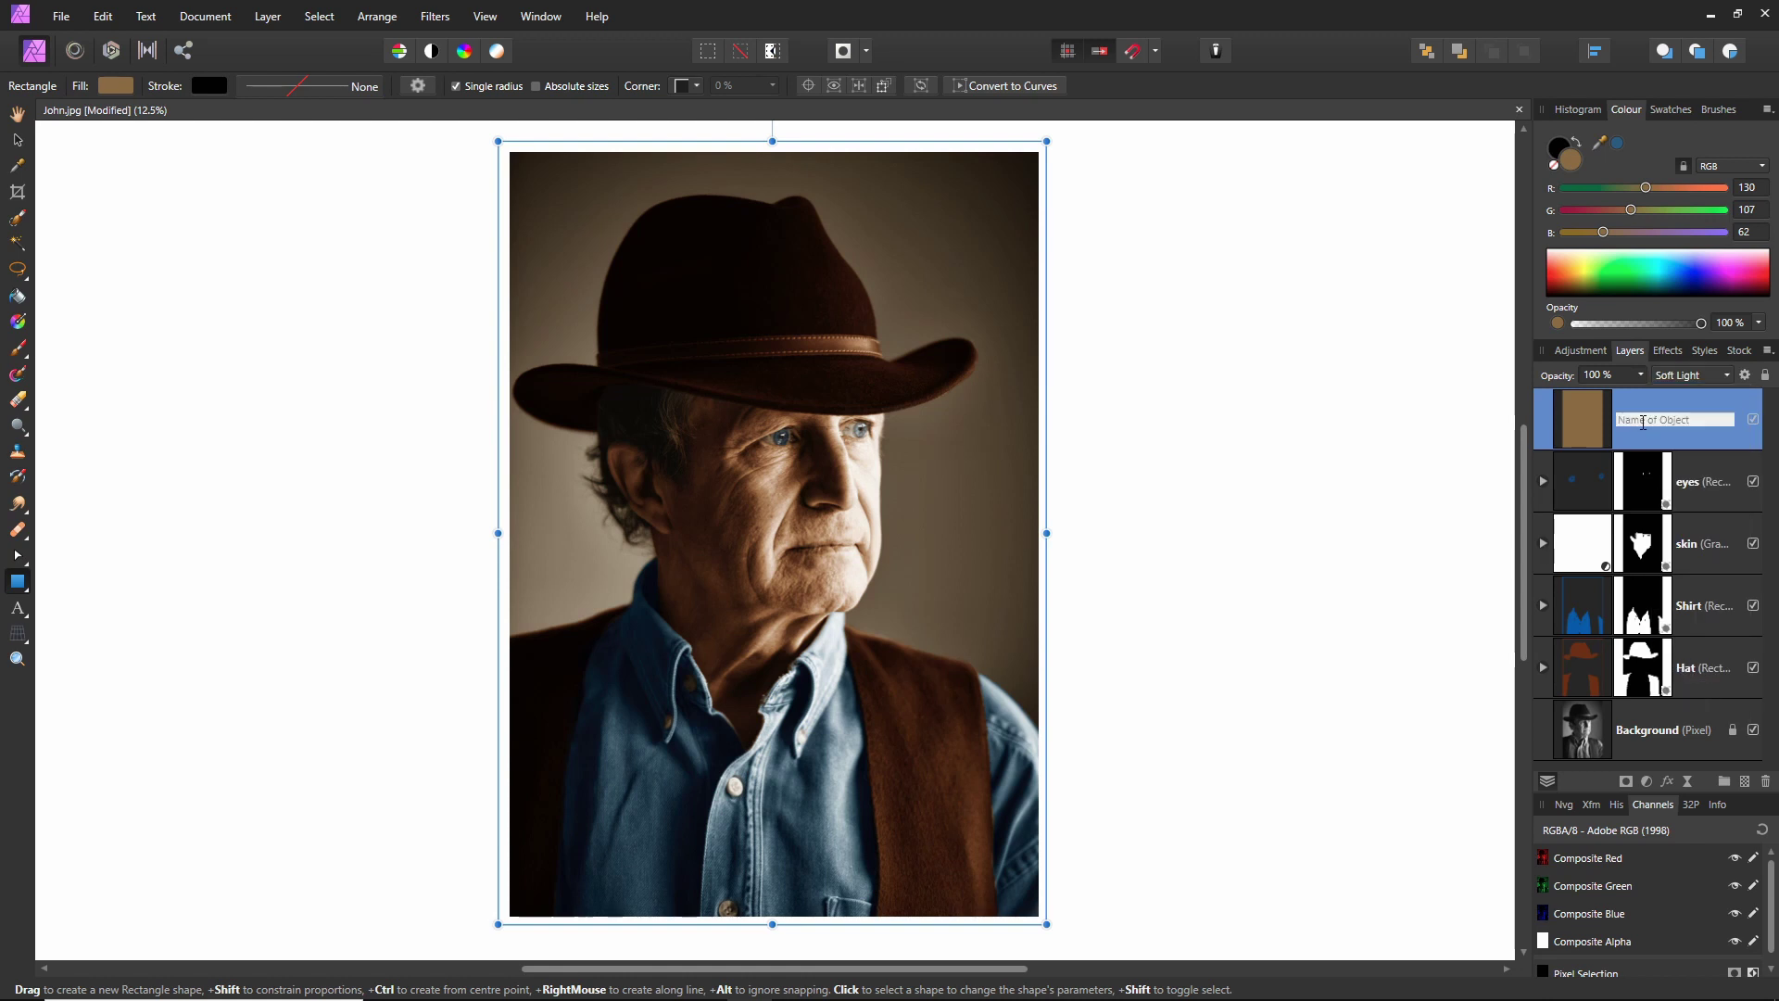
text(wall)
key(Return)
click(1753, 422)
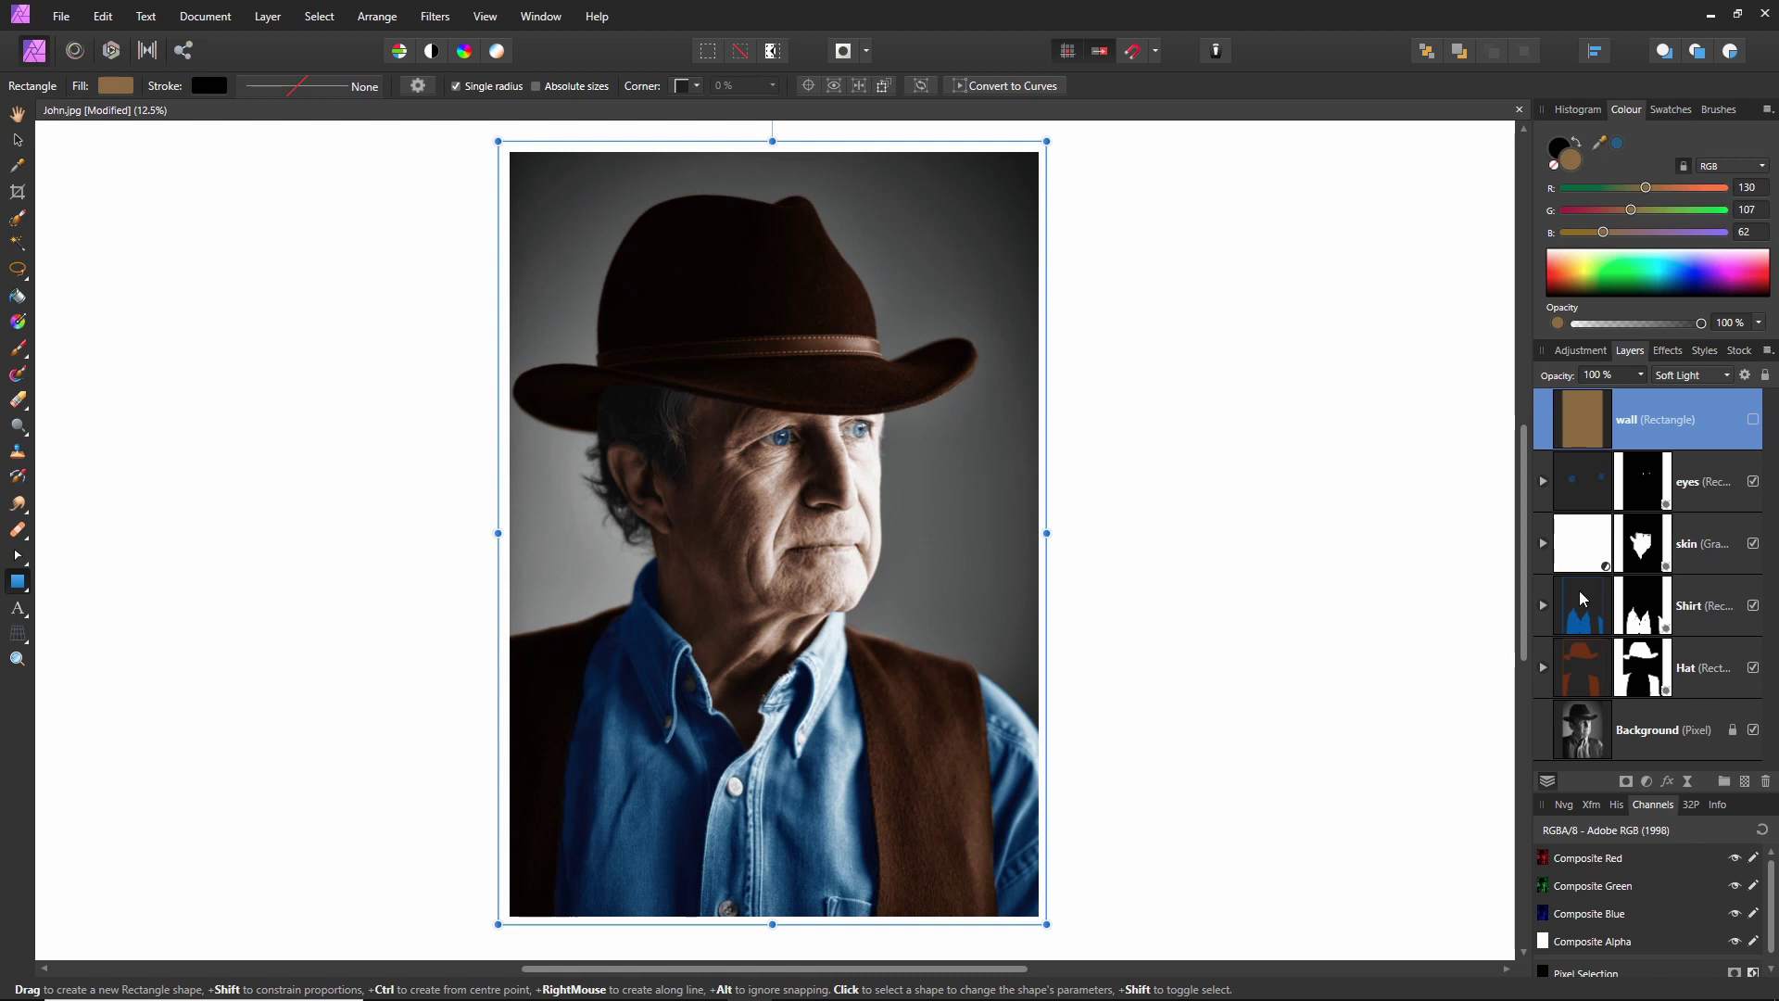
- Try selecting the wall around the man on the Background layer with the Selection Brush, and discard the selection
click(1590, 731)
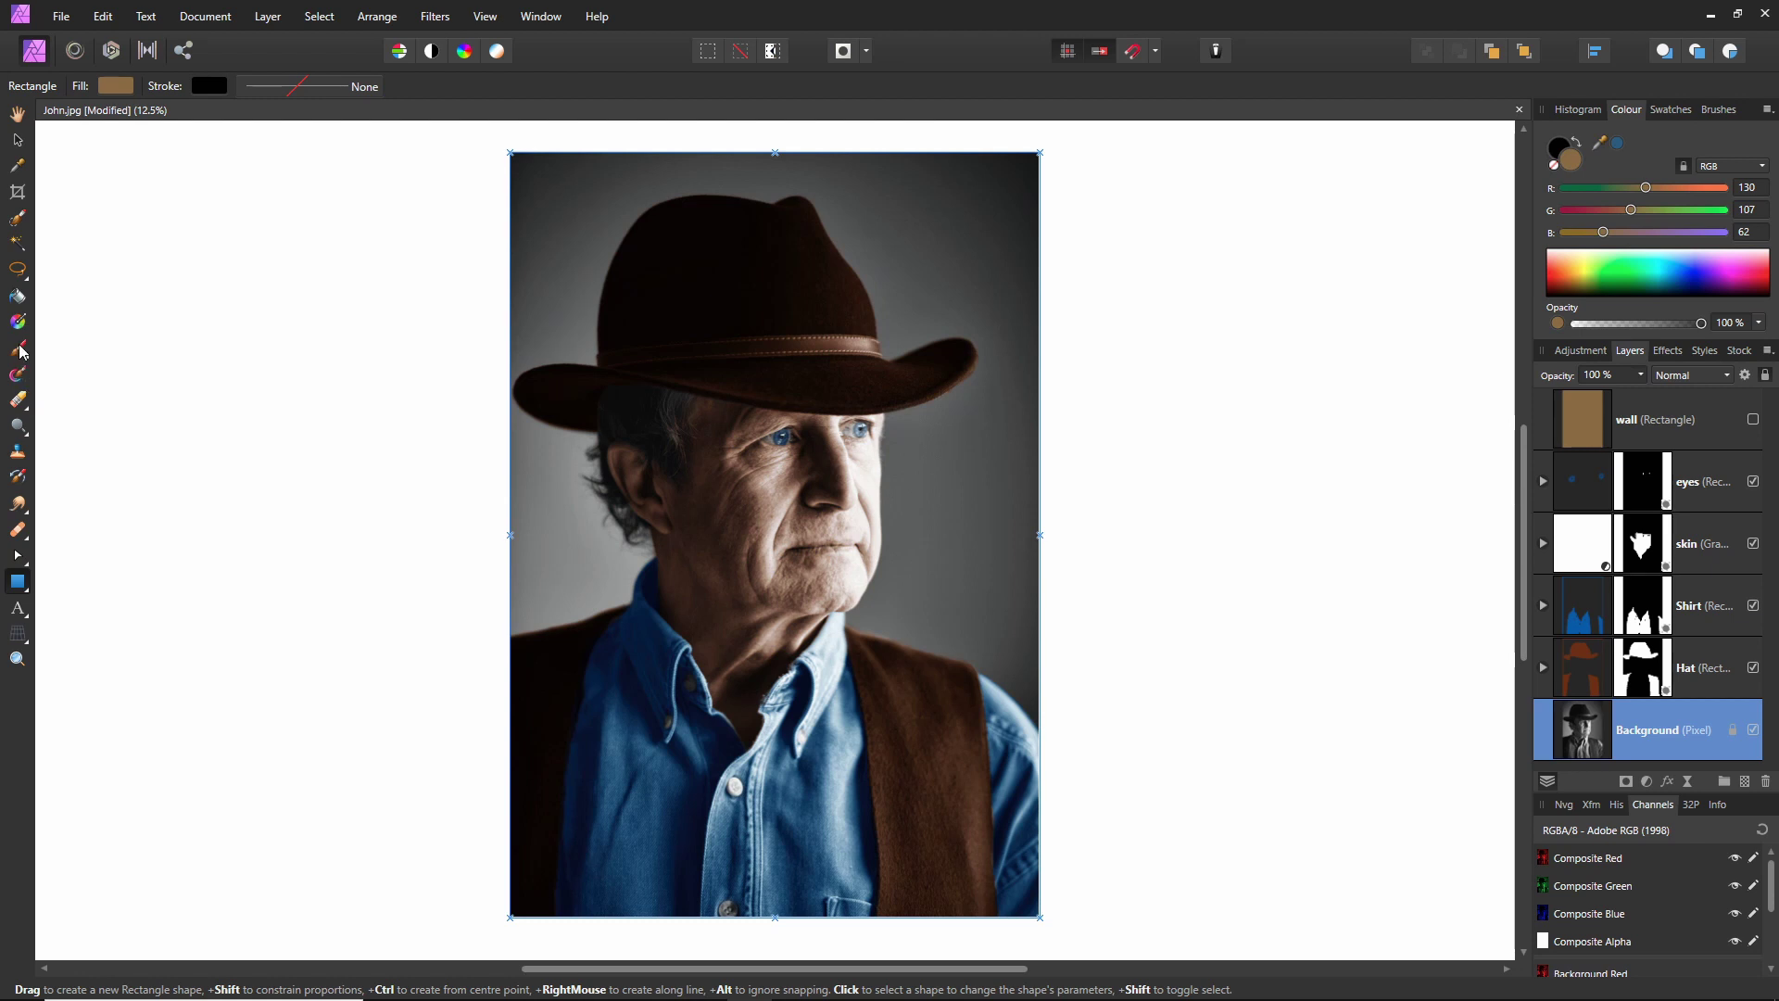
click(17, 221)
drag(536, 563, 529, 477)
mouse_move(564, 271)
mouse_down()
mouse_move(552, 238)
mouse_move(754, 148)
mouse_move(851, 151)
mouse_move(937, 234)
mouse_move(1009, 426)
mouse_move(1007, 477)
mouse_up()
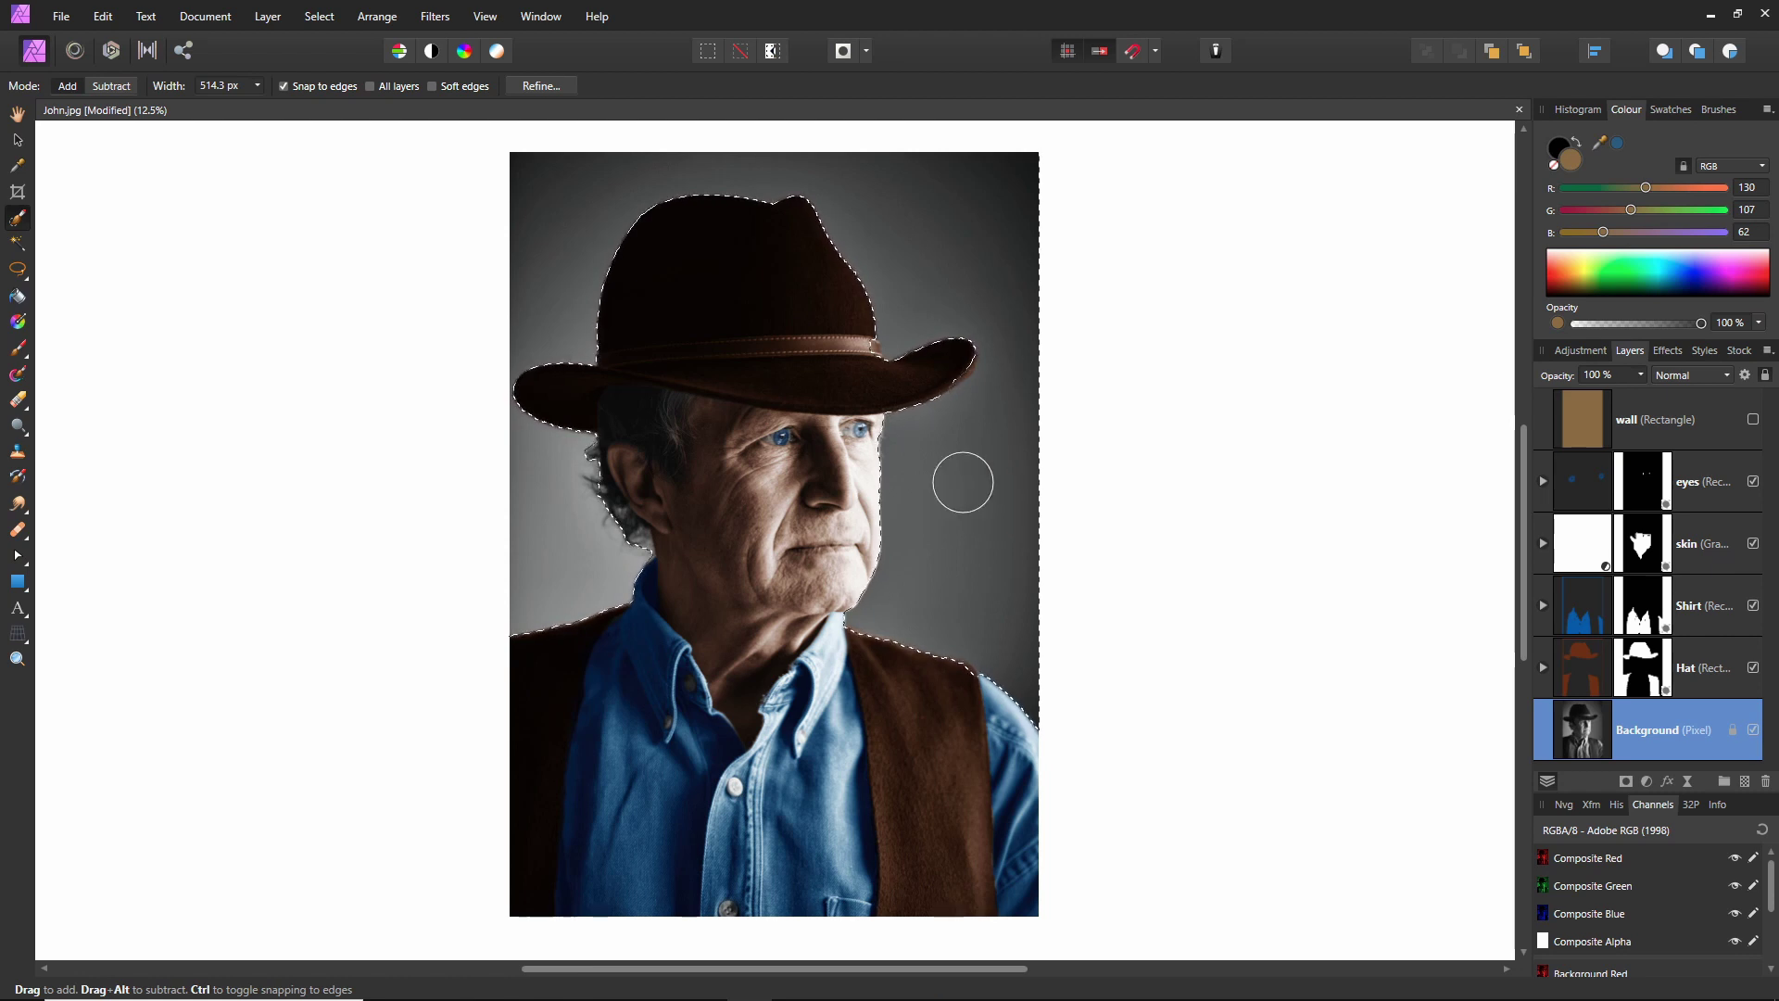
key(ctrl+d)
- Load the saved selection of the wall around the man from its file
click(320, 19)
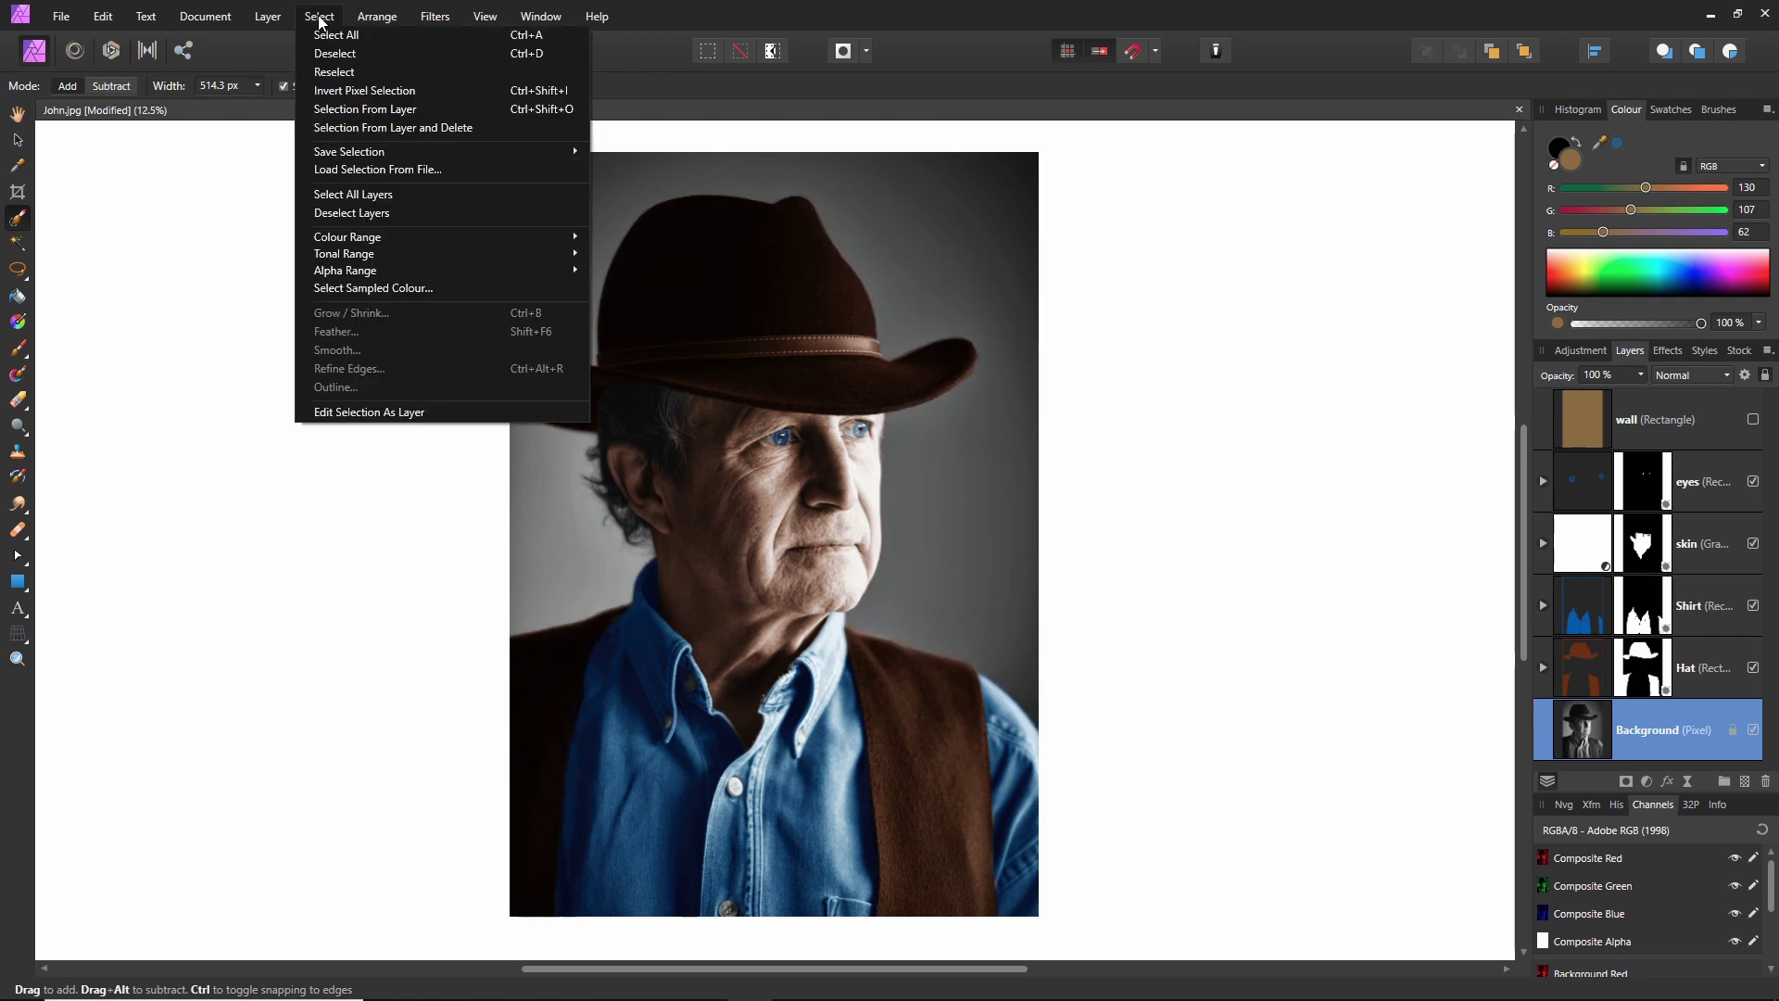
click(375, 166)
double_click(672, 153)
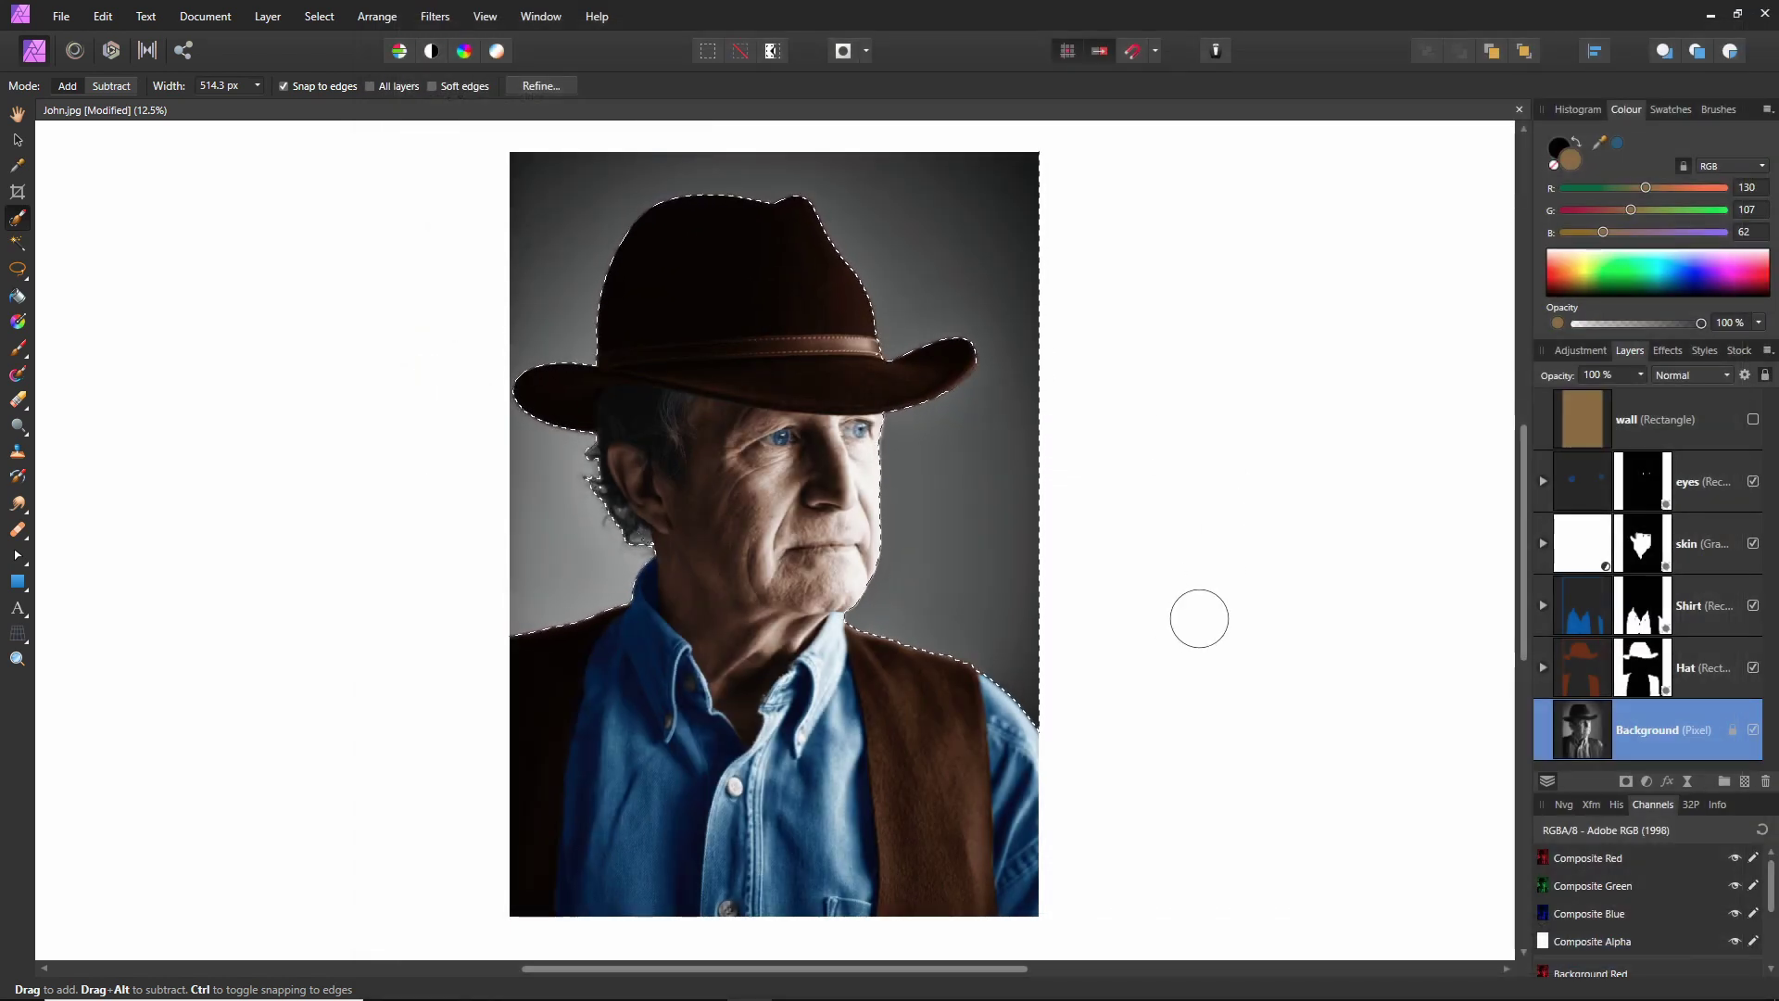
- Show the "wall" layer again and mask it with the loaded wall selection
click(1753, 420)
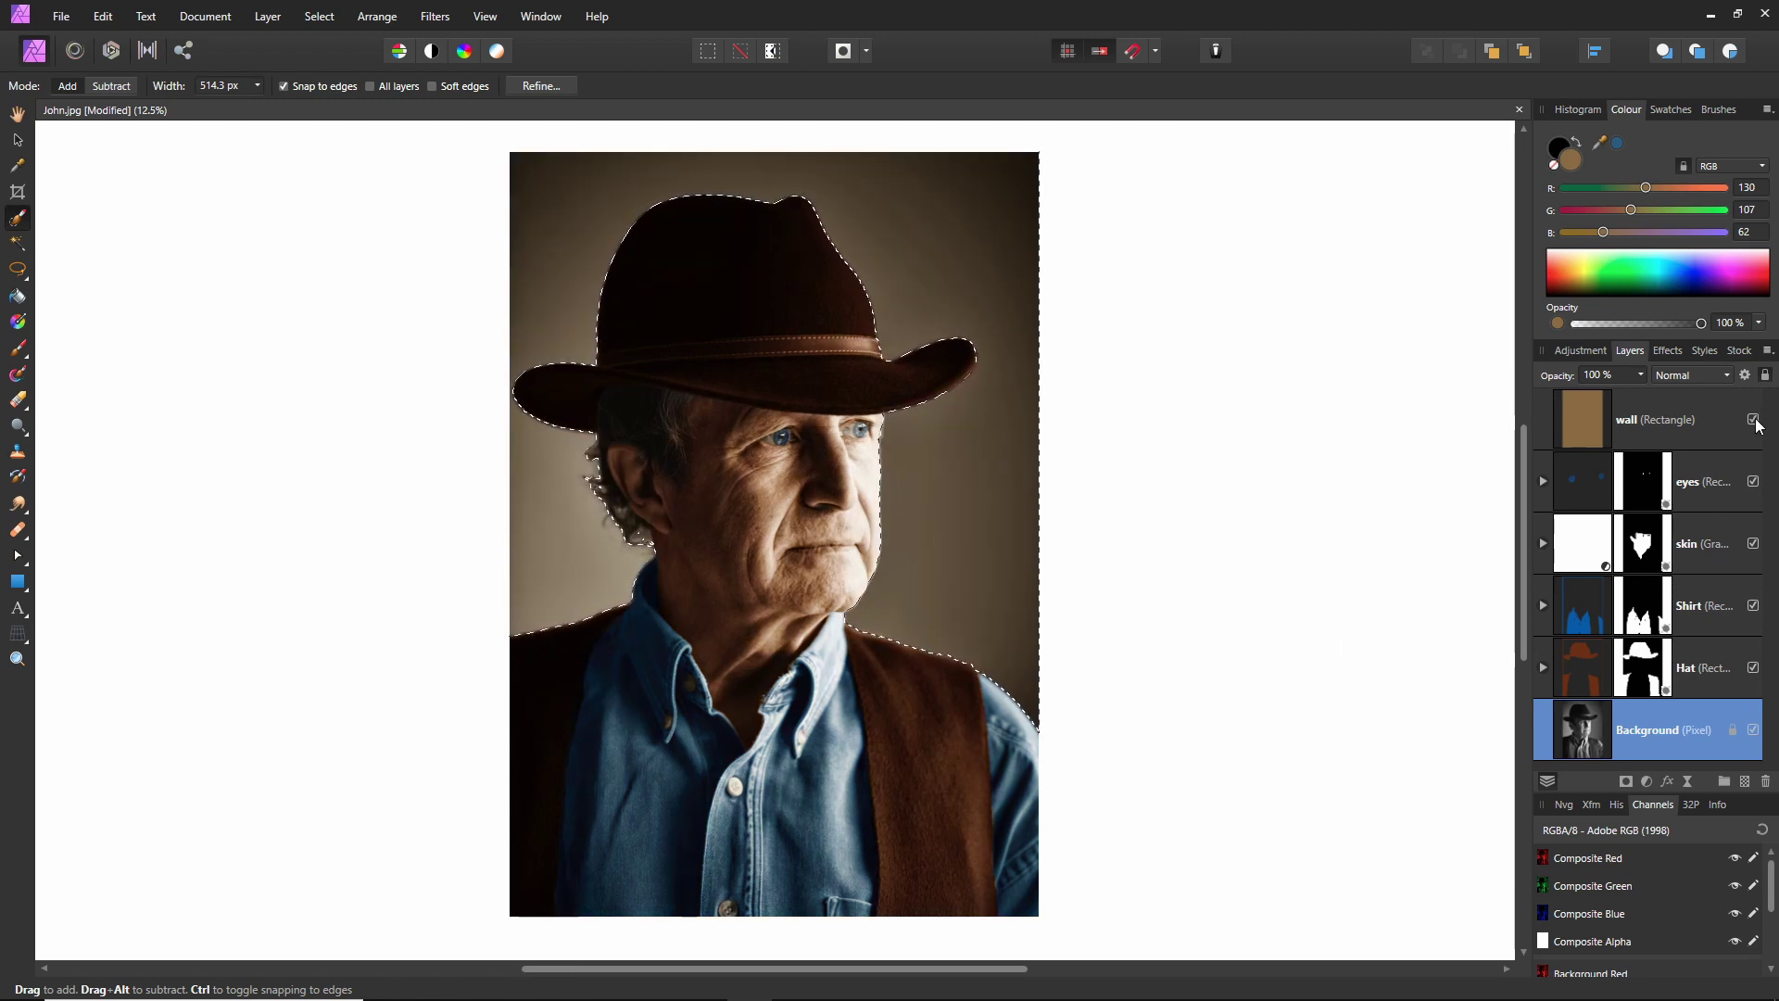
click(1583, 418)
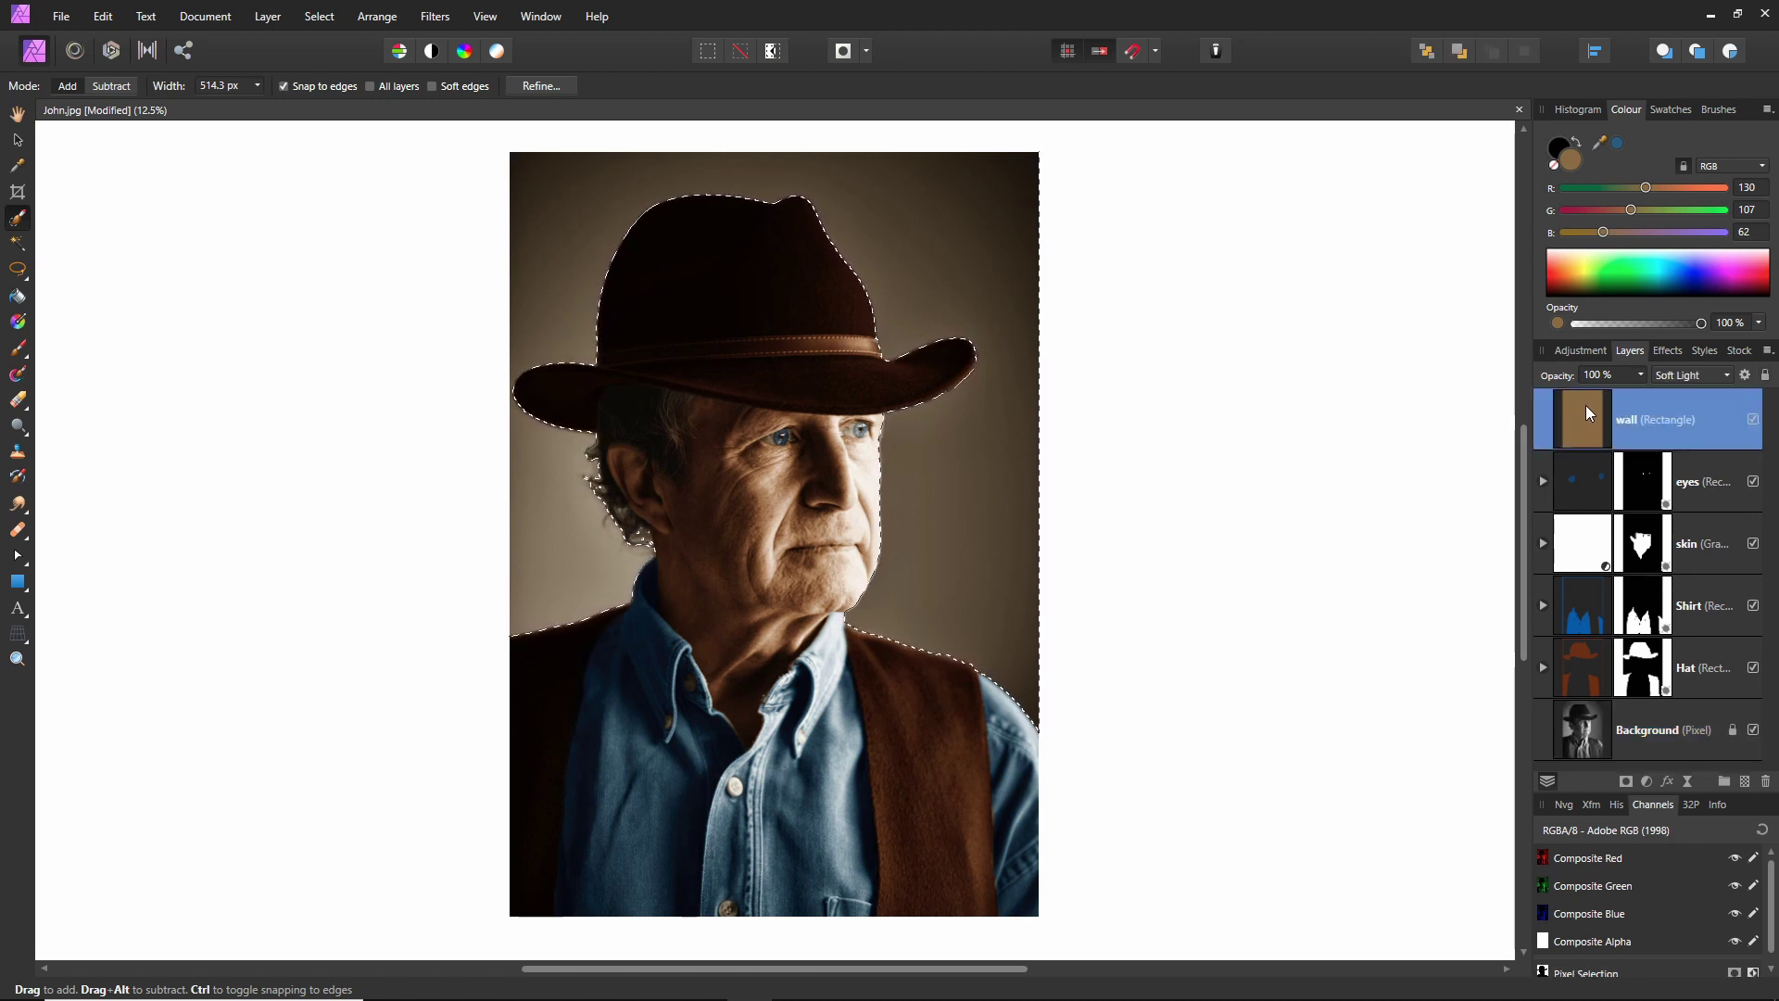
click(1627, 781)
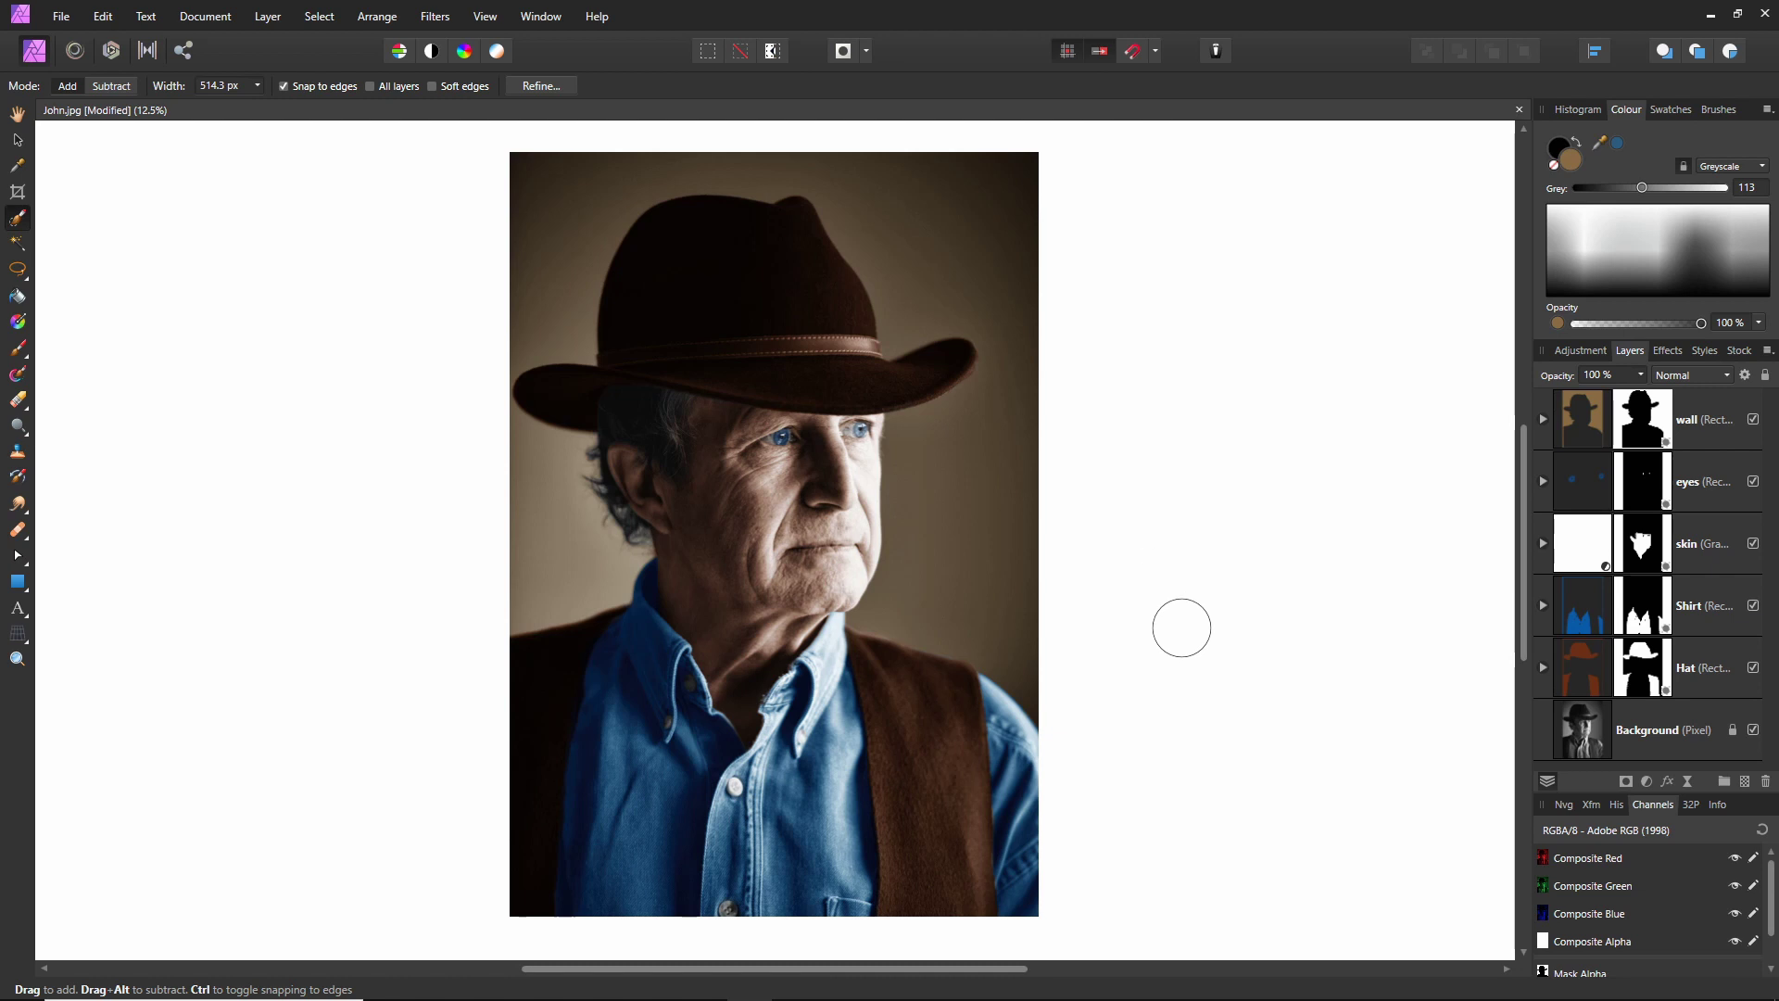
- Set the opacity of the "wall" layer to 92%
click(1585, 420)
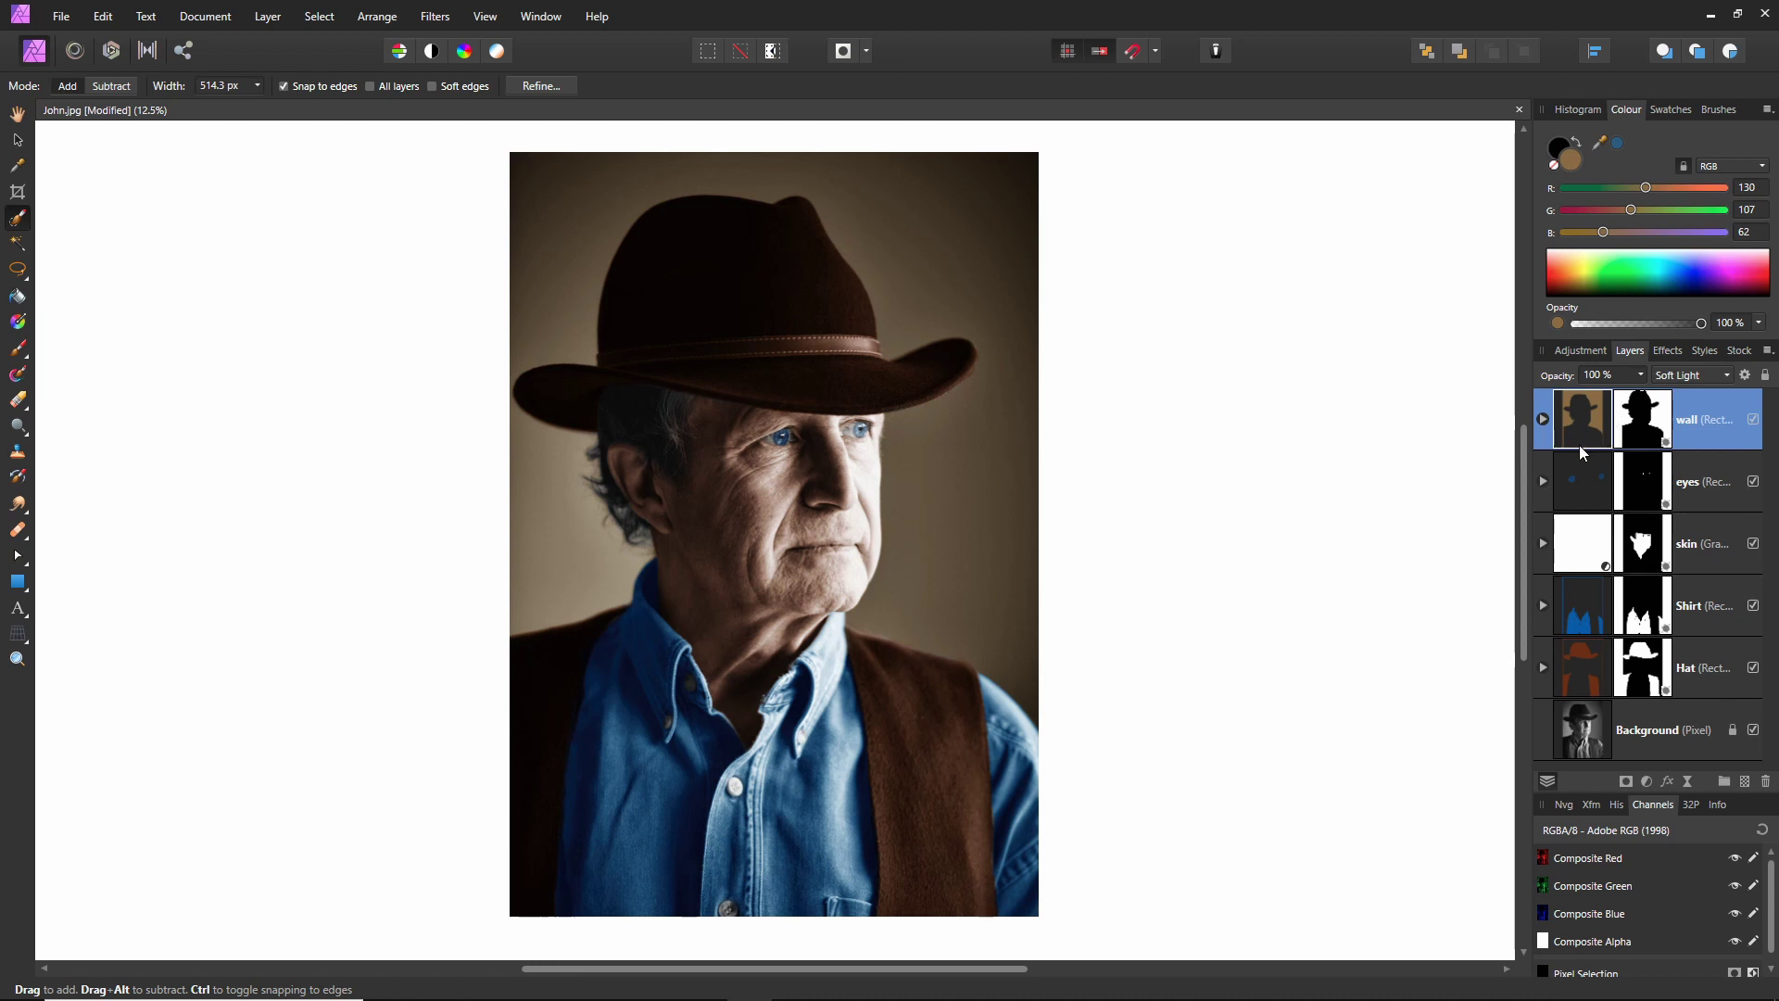
click(1640, 376)
mouse_move(1644, 394)
mouse_down()
mouse_move(1590, 398)
mouse_move(1636, 414)
mouse_up()
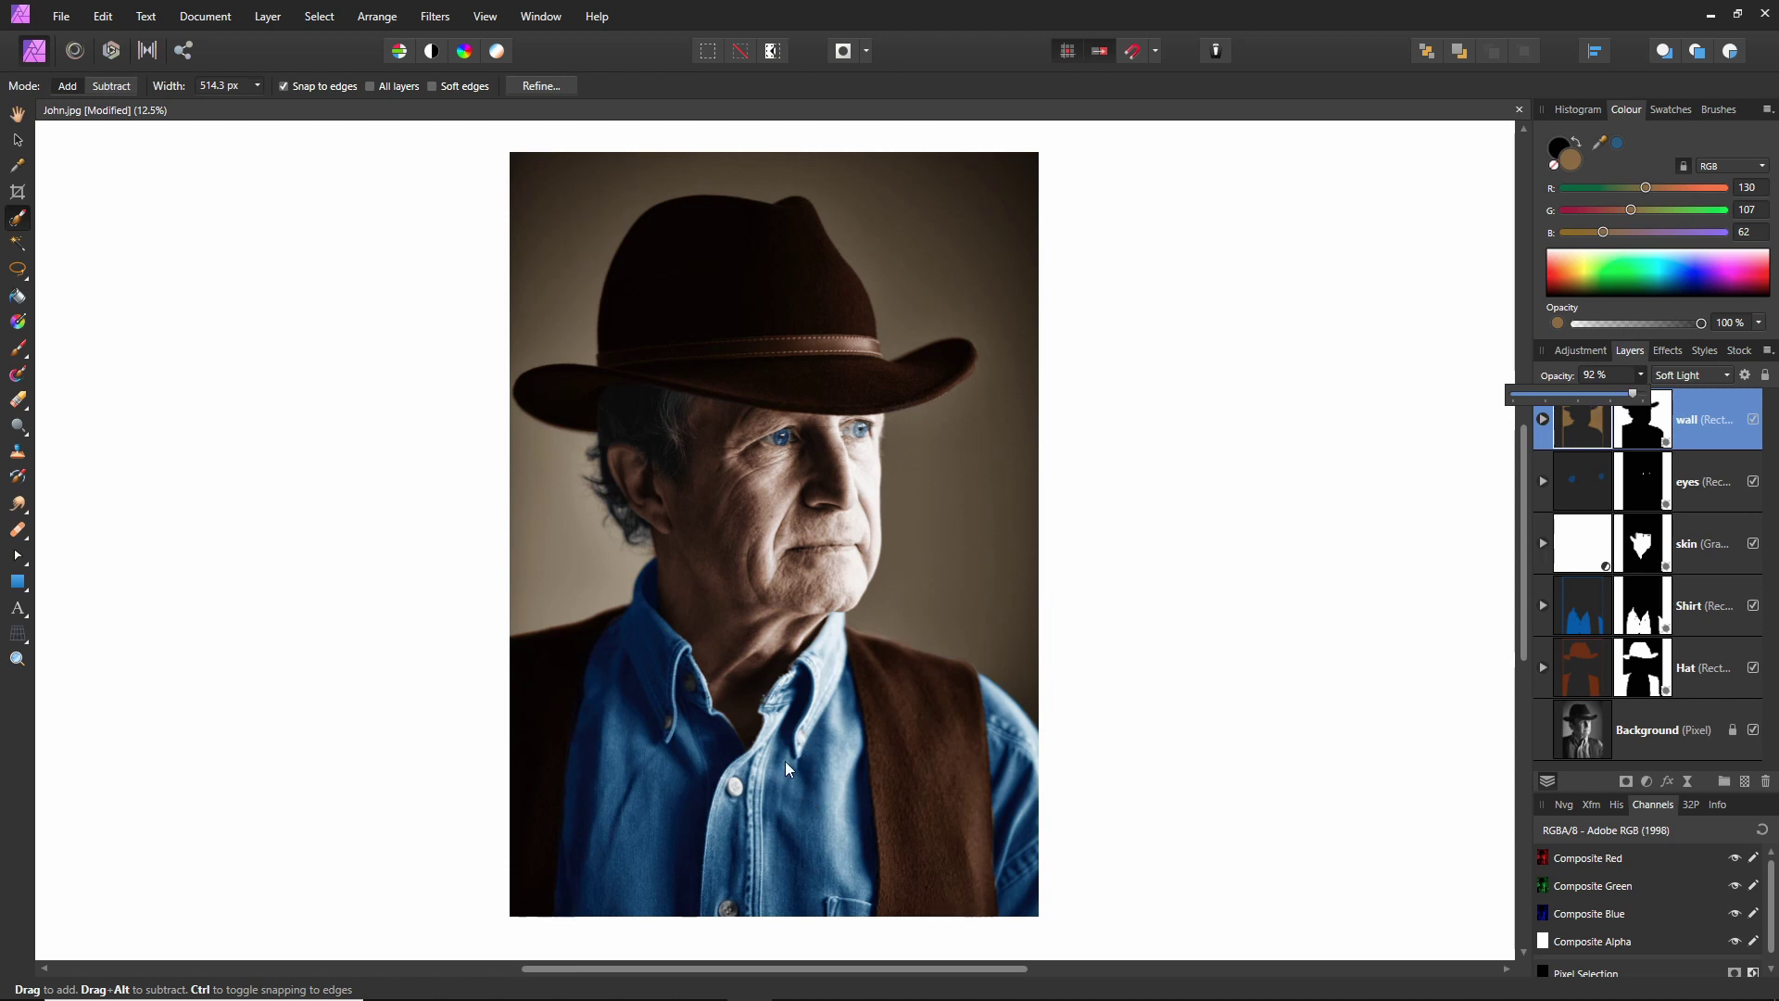
click(1242, 504)
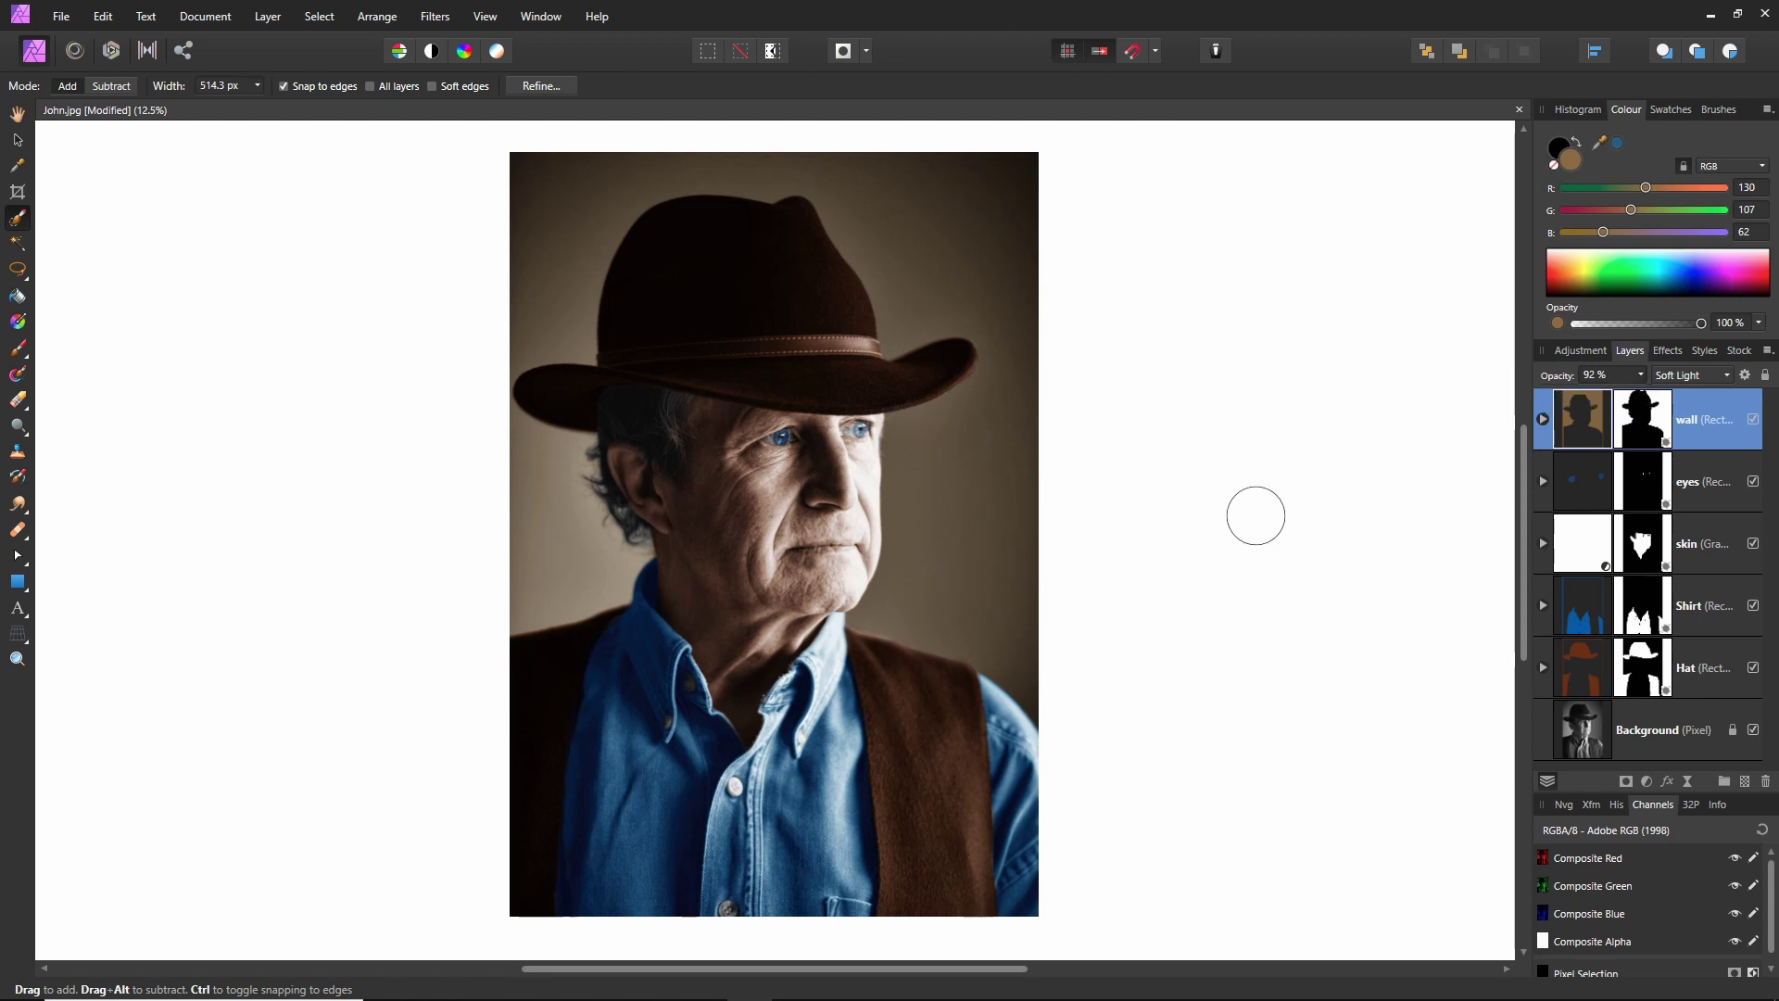